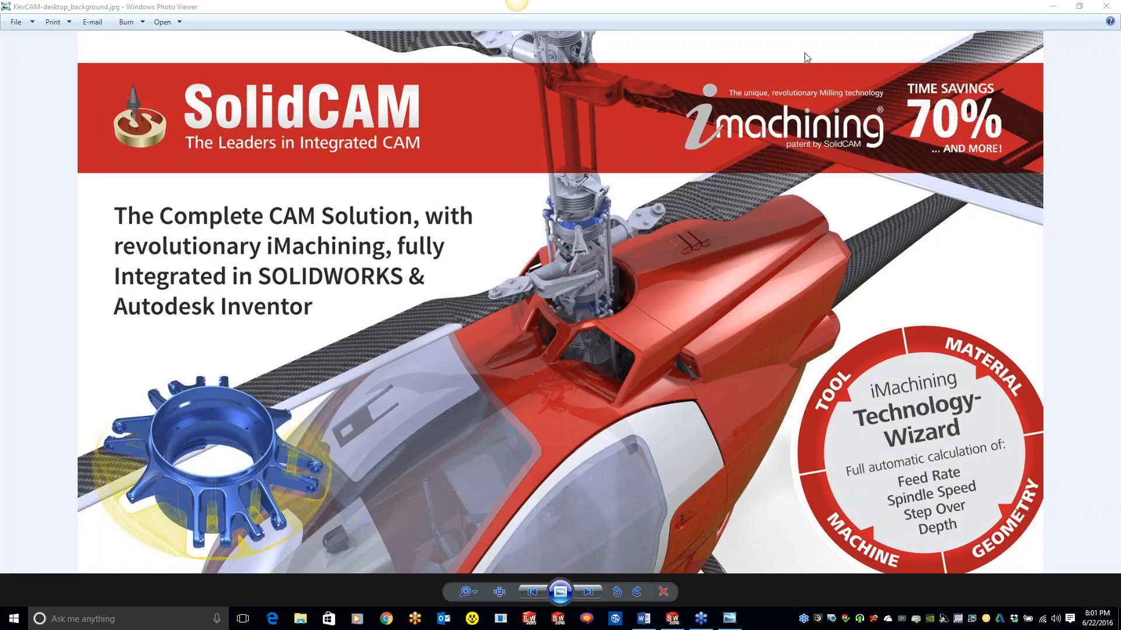
Close the background picture, clear the model selection, and open the default Geometry page of the SolidCAM Settings.
{"action": "left_click", "coordinate": [1109, 7]}
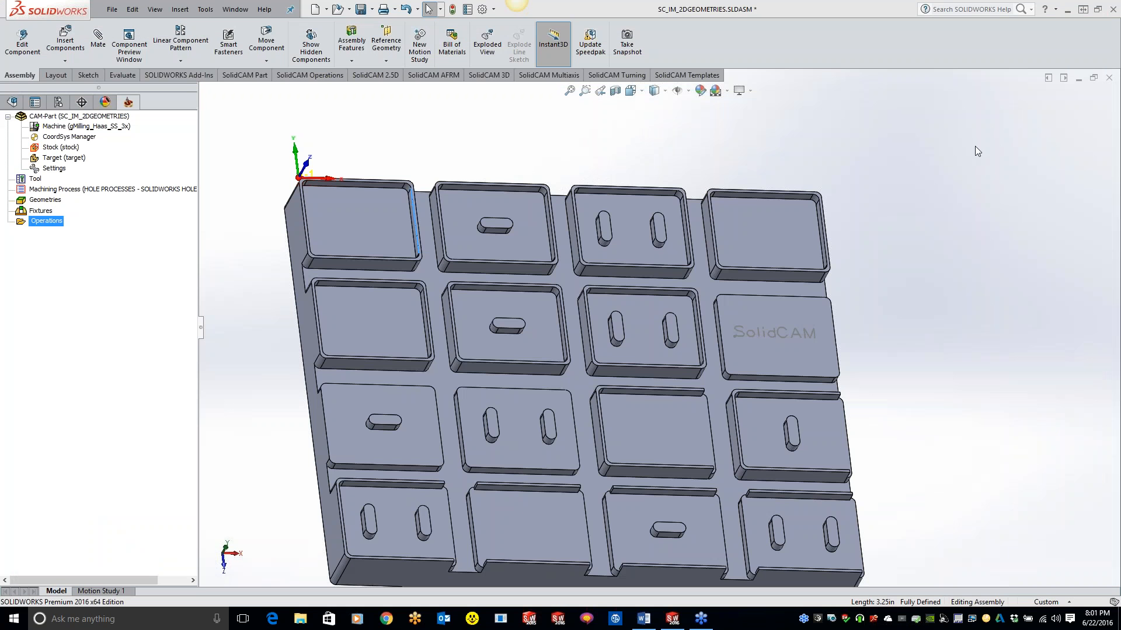
{"action": "left_click", "coordinate": [450, 170]}
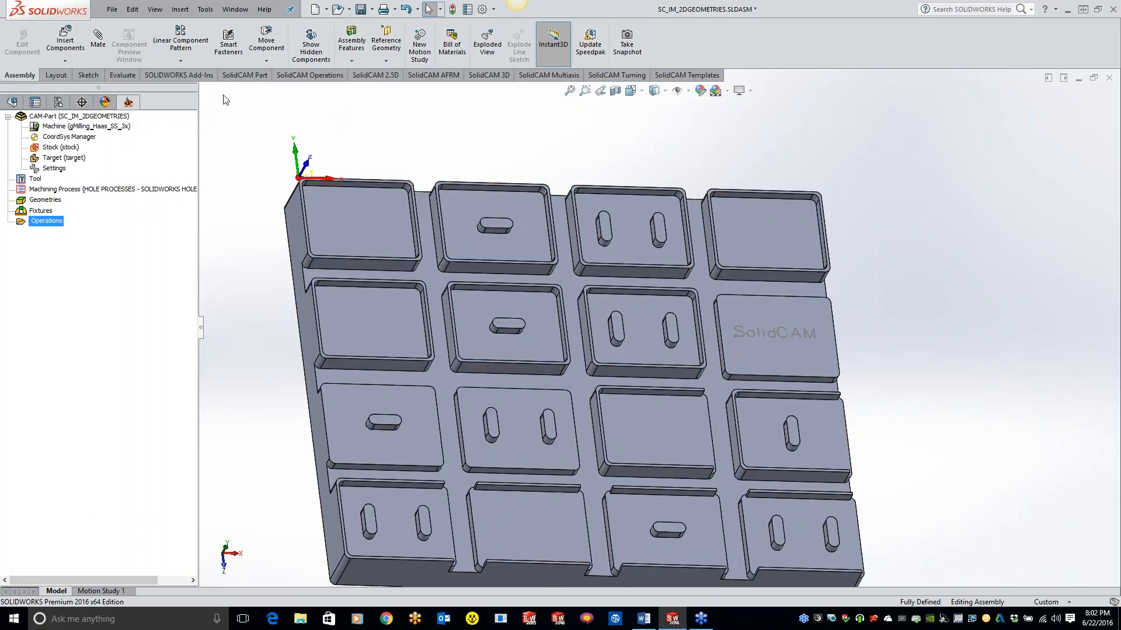
{"action": "left_click", "coordinate": [205, 9]}
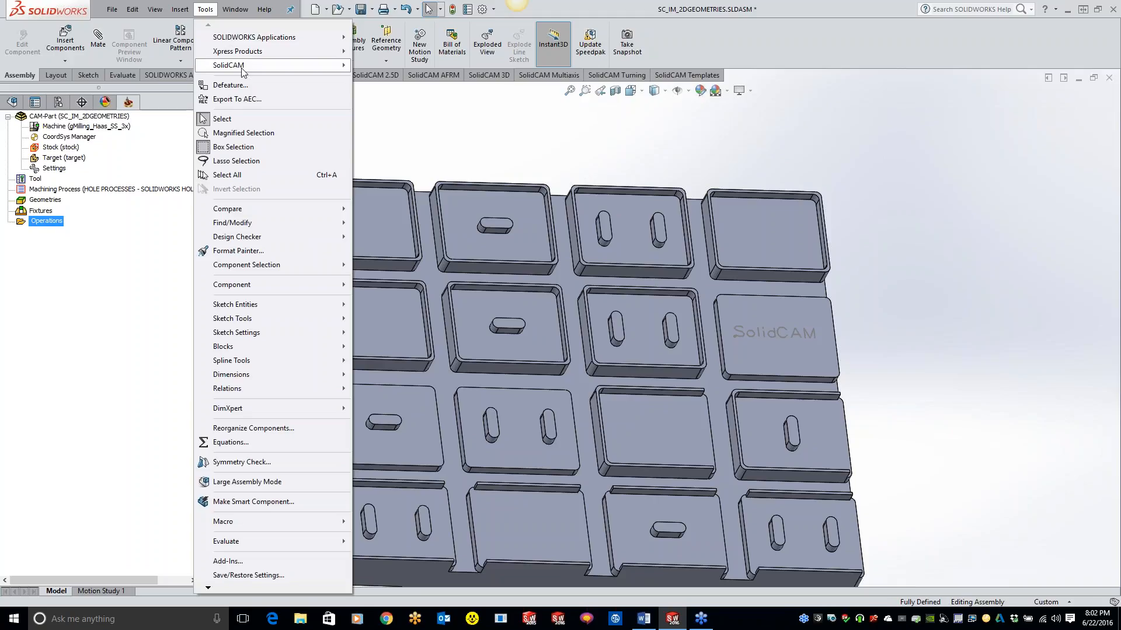
{"action": "mouse_move", "coordinate": [242, 70]}
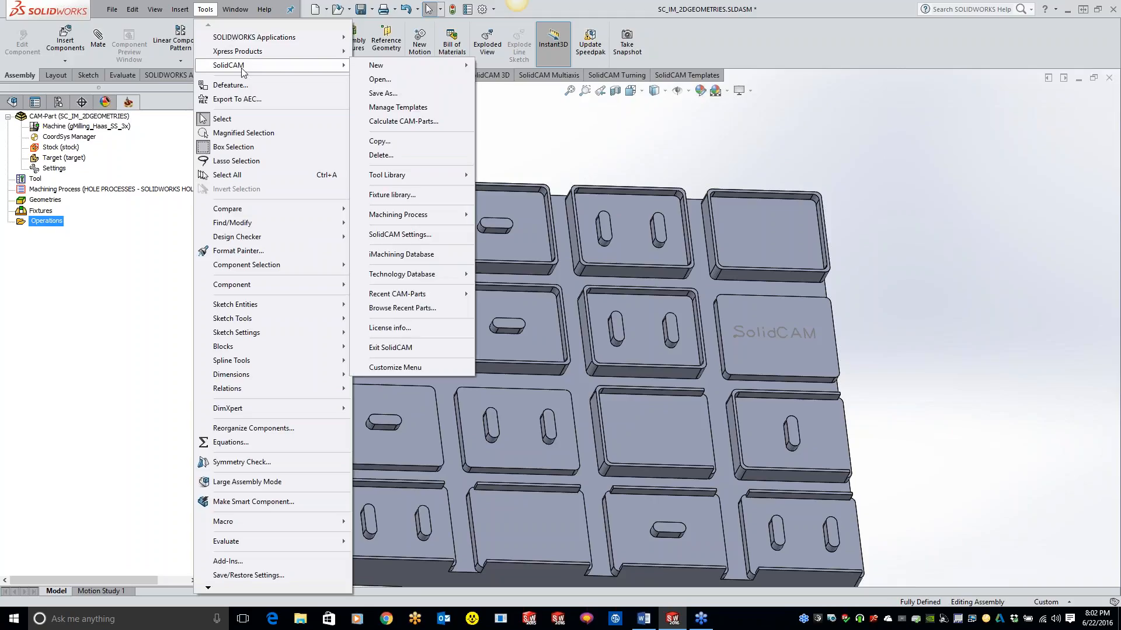
{"action": "left_click", "coordinate": [406, 235]}
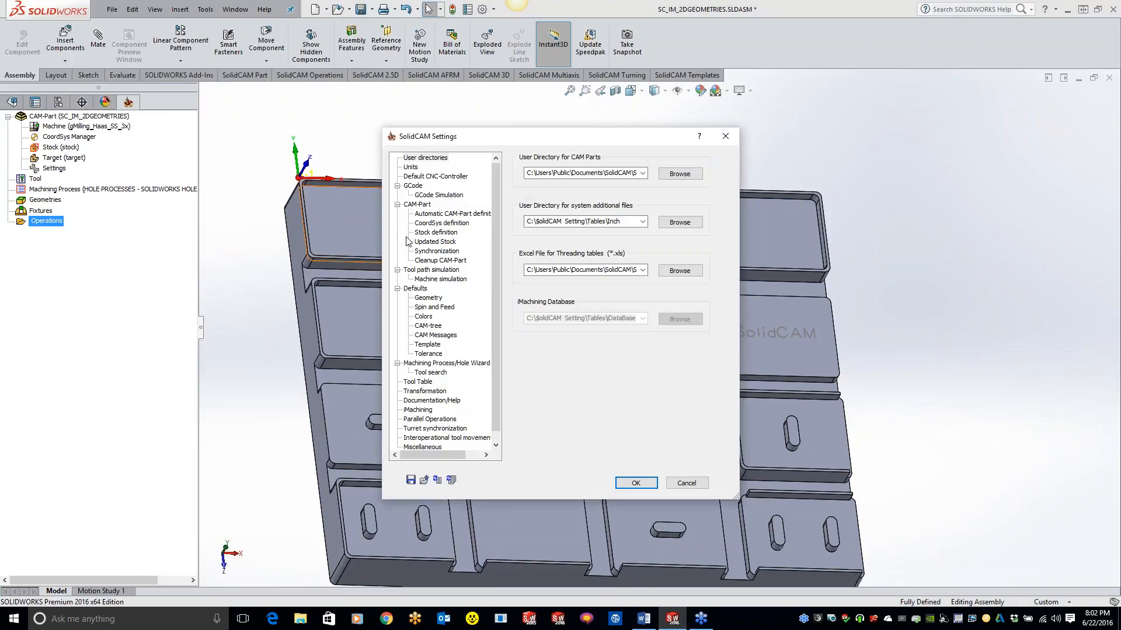
{"action": "left_click", "coordinate": [432, 299]}
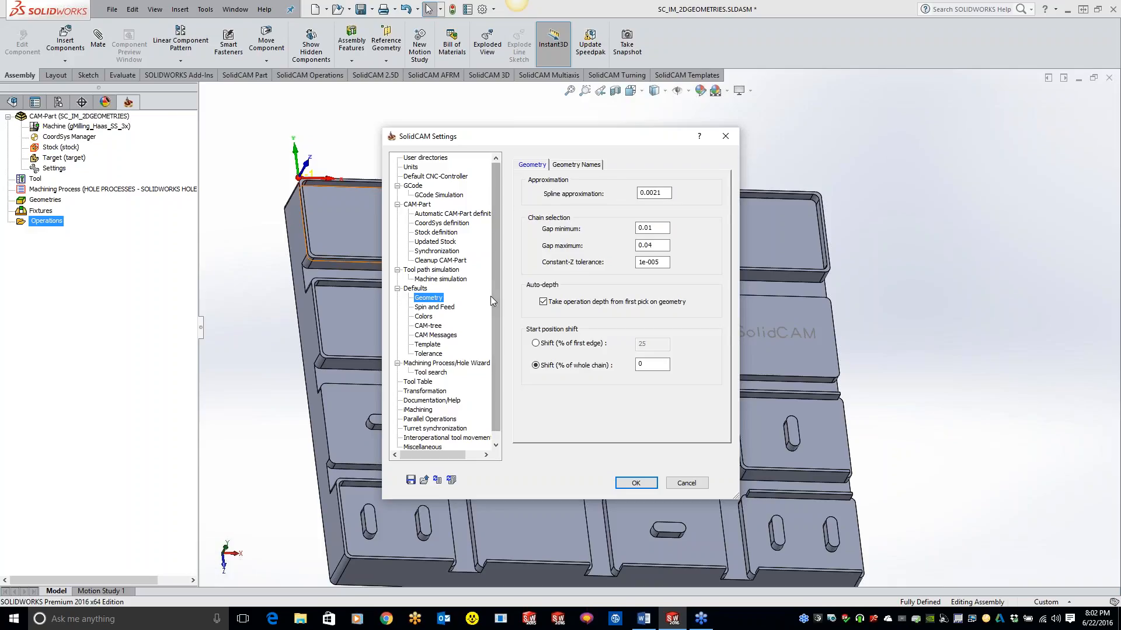
Read the Milling Help topic on chain selection and the gap minimum and maximum tolerances, and close the help.
{"action": "left_click", "coordinate": [698, 138]}
{"action": "left_click", "coordinate": [657, 229]}
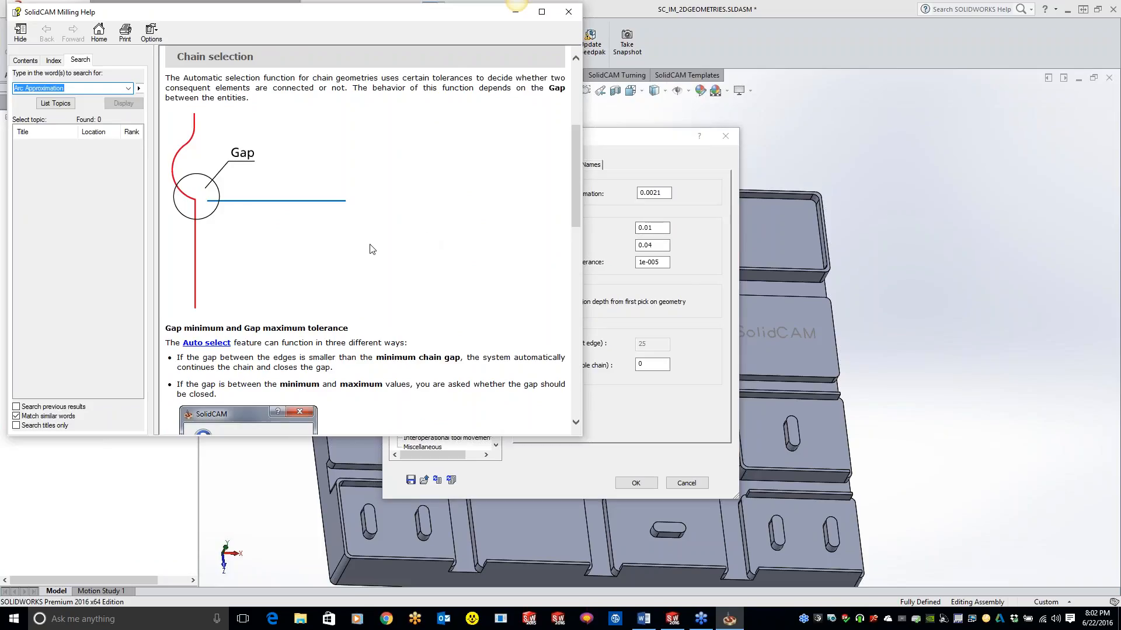
{"action": "scroll", "coordinate": [377, 253], "scroll_direction": "down", "scroll_amount": 2}
{"action": "scroll", "coordinate": [377, 253], "scroll_direction": "down", "scroll_amount": 1}
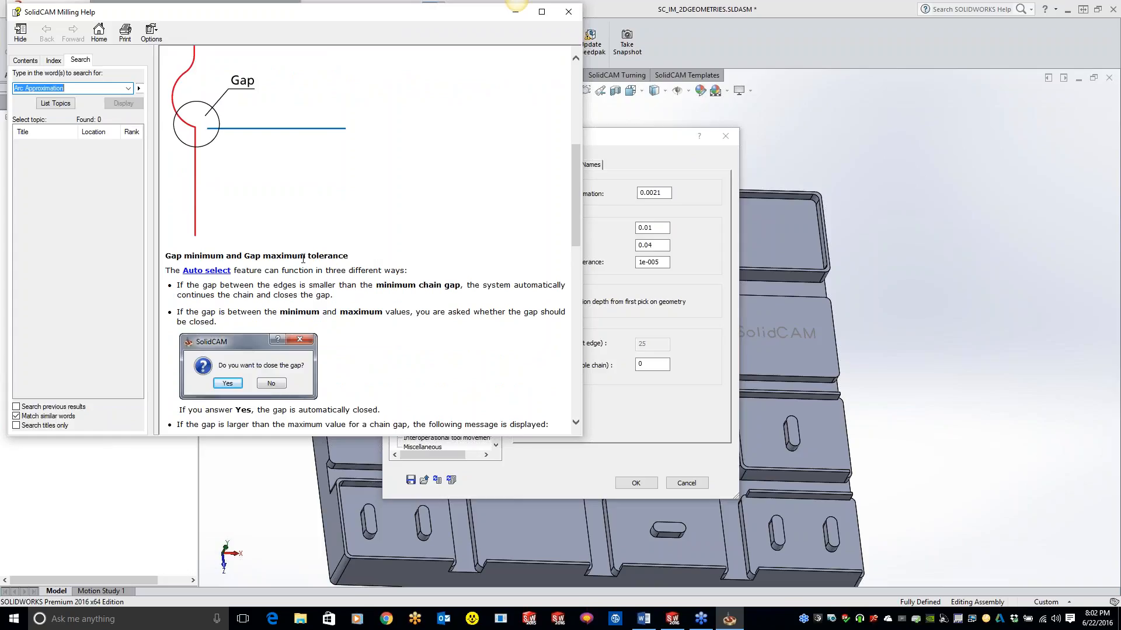
{"action": "scroll", "coordinate": [394, 252], "scroll_direction": "down", "scroll_amount": 2}
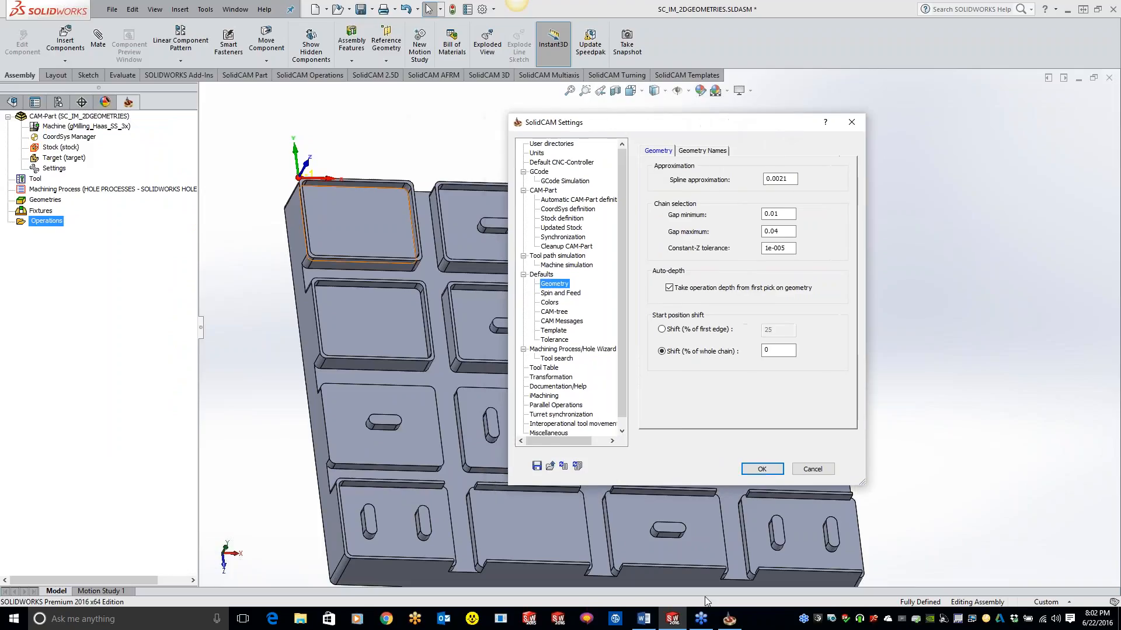
{"action": "left_click", "coordinate": [727, 619]}
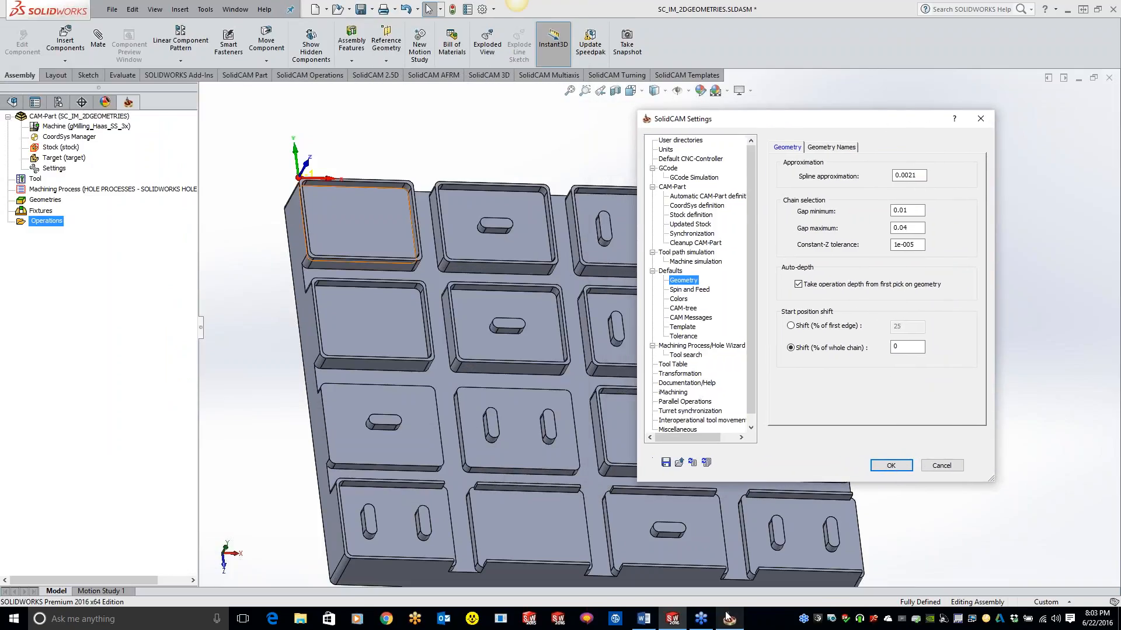
{"action": "left_click", "coordinate": [727, 618]}
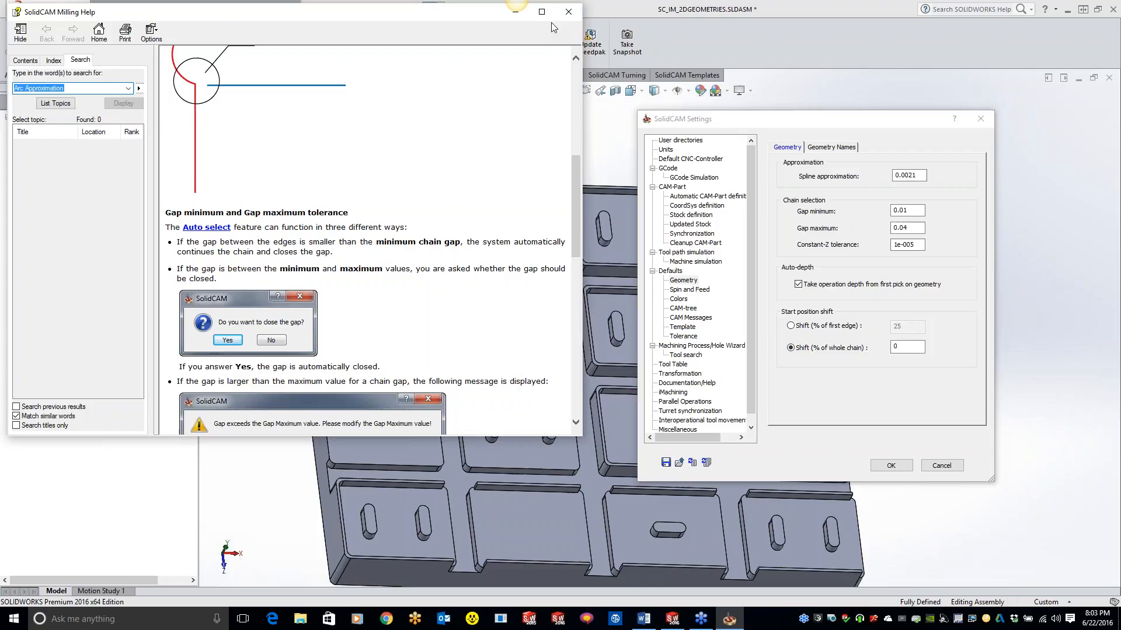
{"action": "left_click_drag", "start_coordinate": [582, 439], "coordinate": [717, 477]}
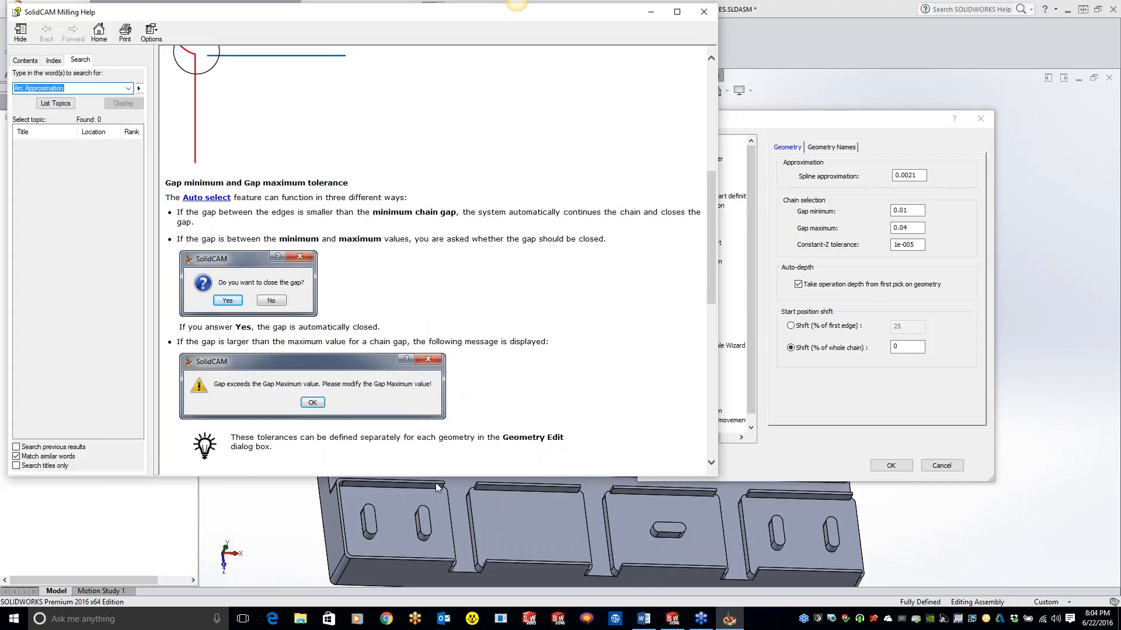
{"action": "left_click", "coordinate": [704, 14]}
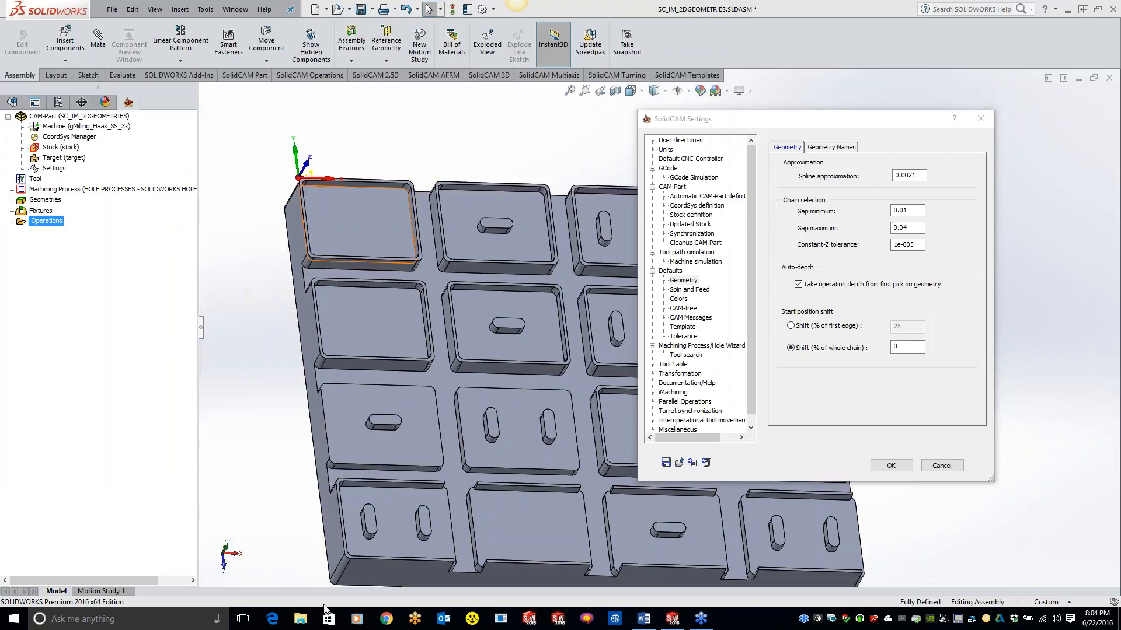
Browse in File Explorer to the Documentation folder under C:\Program Files\SolidCAM2015.
{"action": "left_click", "coordinate": [299, 621]}
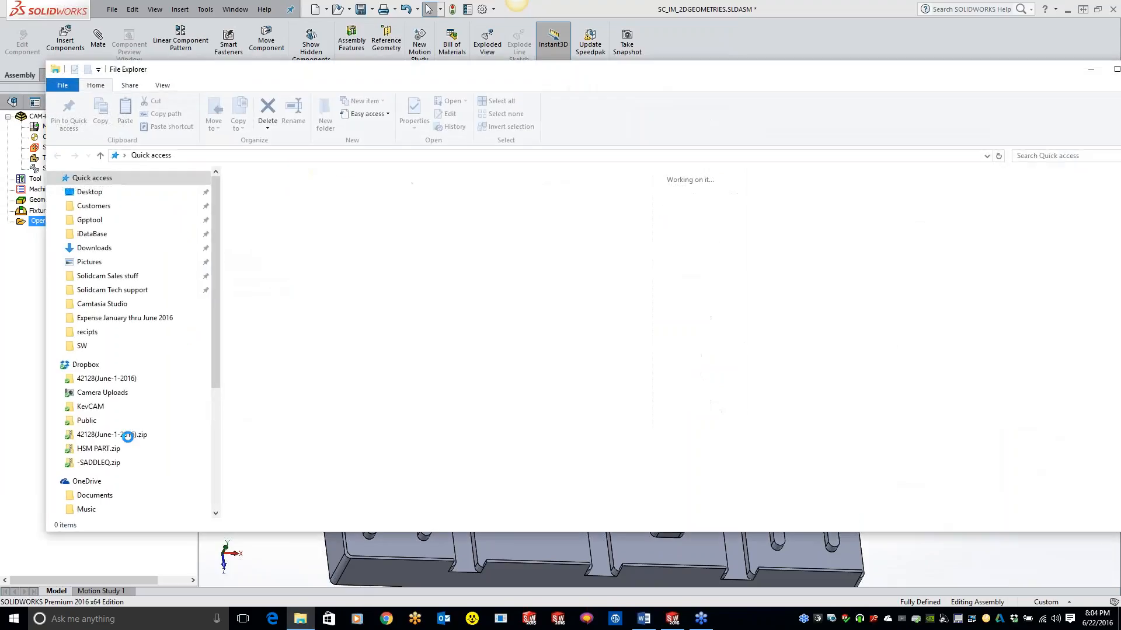
{"action": "left_click_drag", "start_coordinate": [216, 347], "coordinate": [215, 390]}
{"action": "left_click_drag", "start_coordinate": [215, 286], "coordinate": [213, 355]}
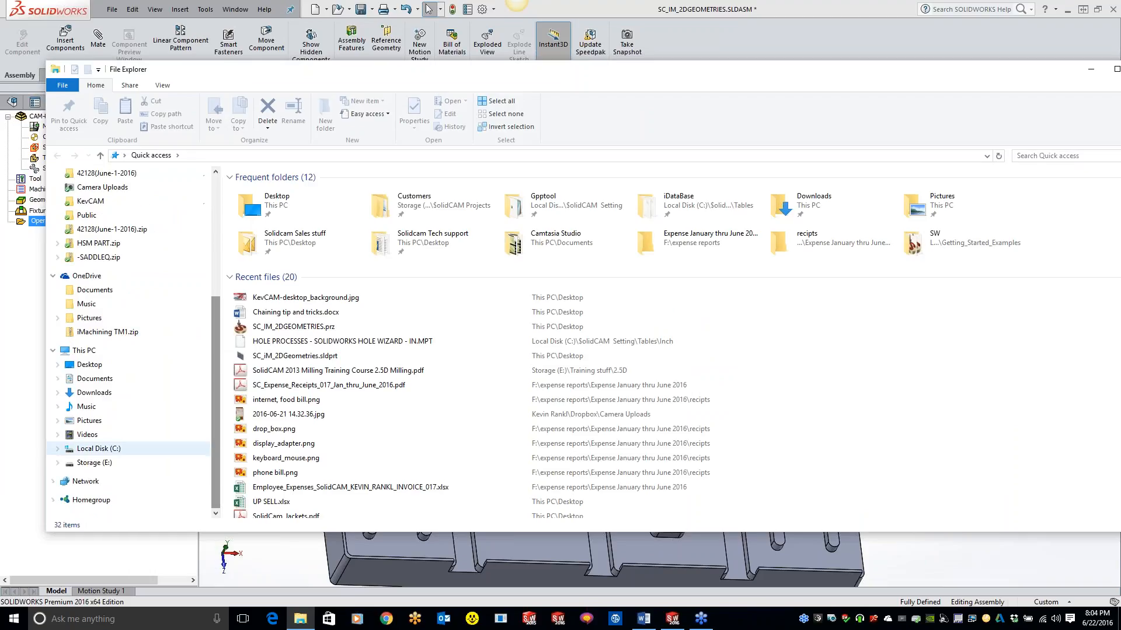
{"action": "left_click", "coordinate": [96, 448]}
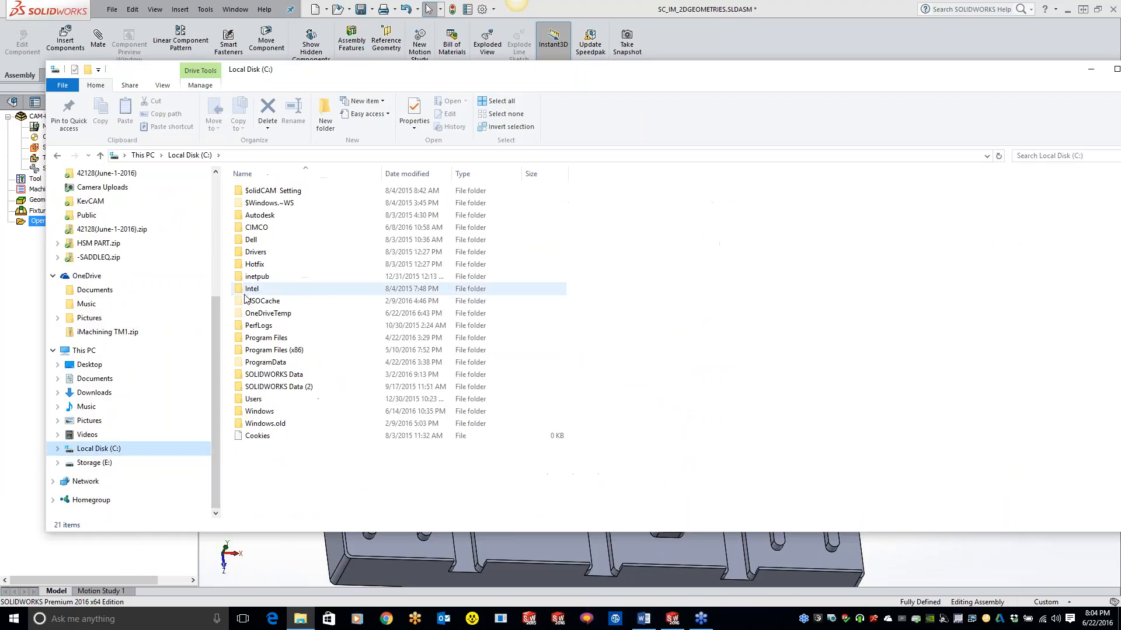
{"action": "double_click", "coordinate": [259, 338]}
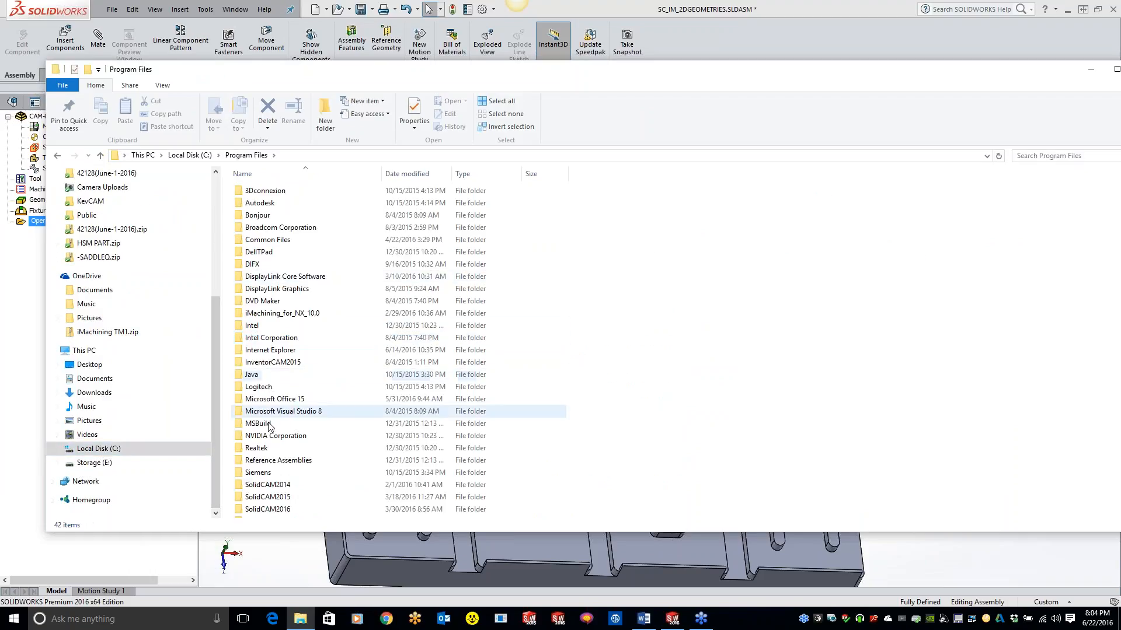
{"action": "double_click", "coordinate": [274, 497]}
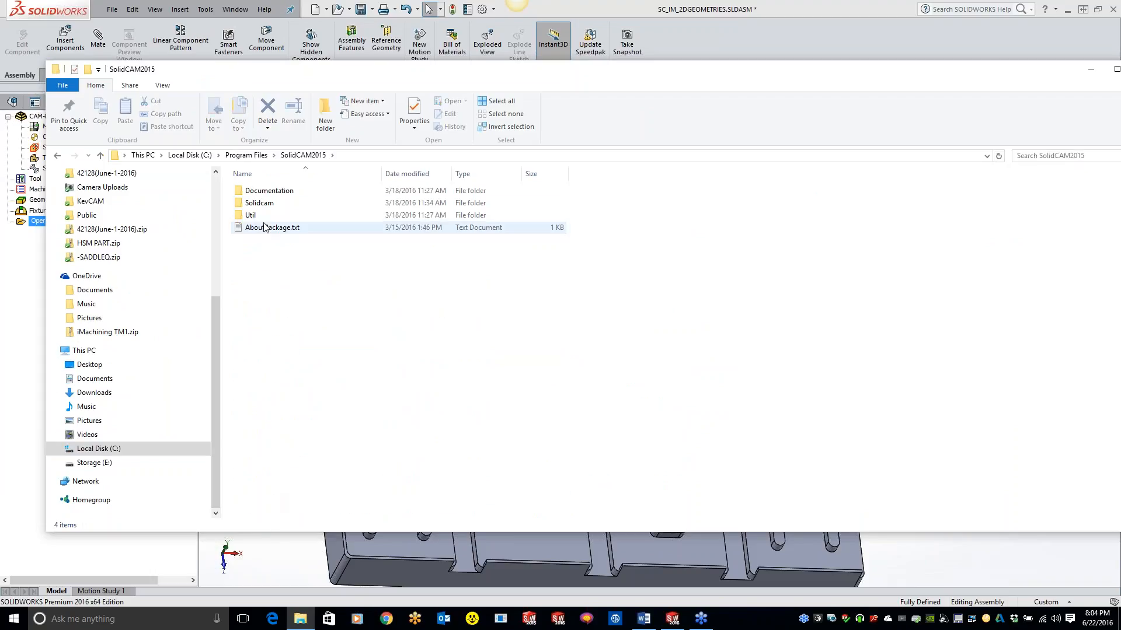
{"action": "double_click", "coordinate": [263, 193]}
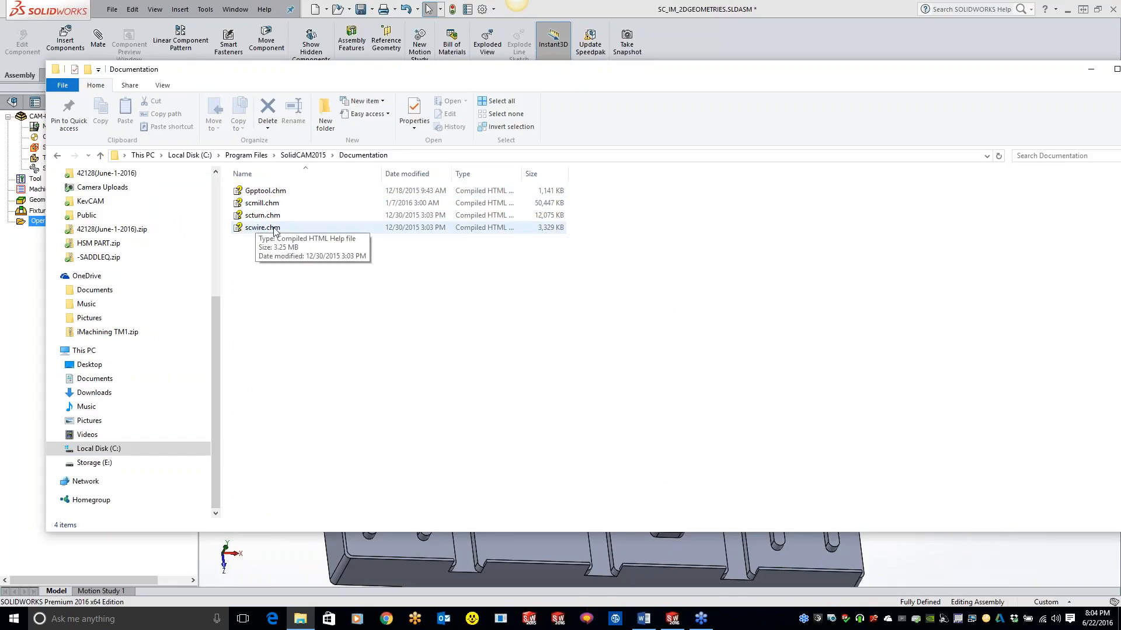
Look at the search page of the scmill.chm milling help, and close the help, the folder window and the SolidCAM Settings.
{"action": "double_click", "coordinate": [261, 204]}
{"action": "left_click", "coordinate": [69, 83]}
{"action": "left_click", "coordinate": [79, 56]}
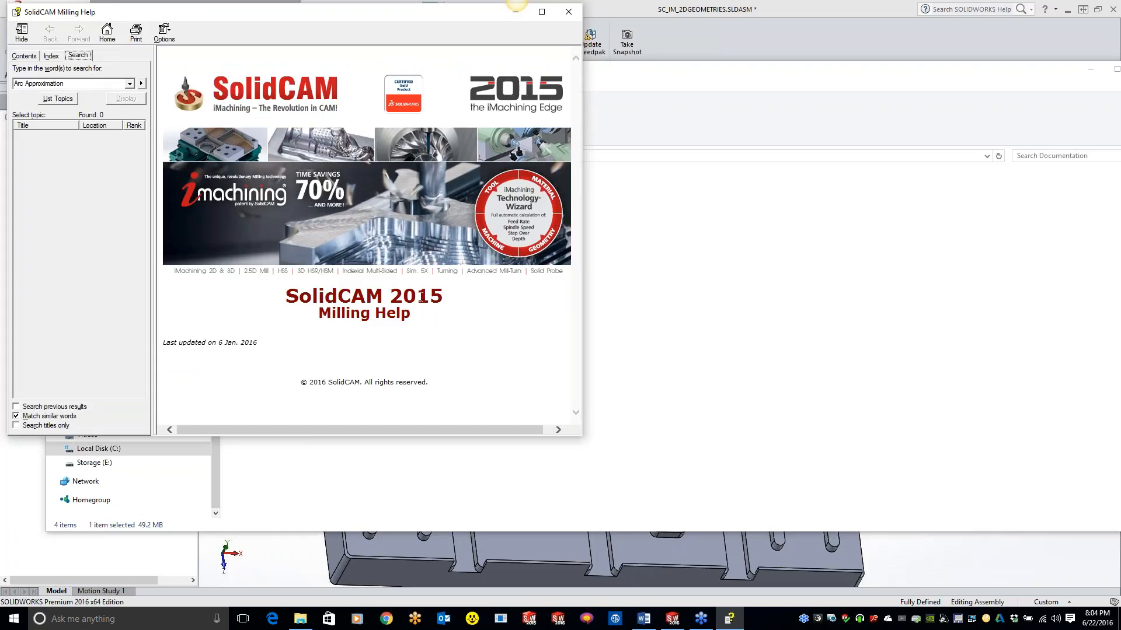
{"action": "left_click", "coordinate": [569, 12]}
{"action": "left_click_drag", "start_coordinate": [1032, 77], "coordinate": [917, 79]}
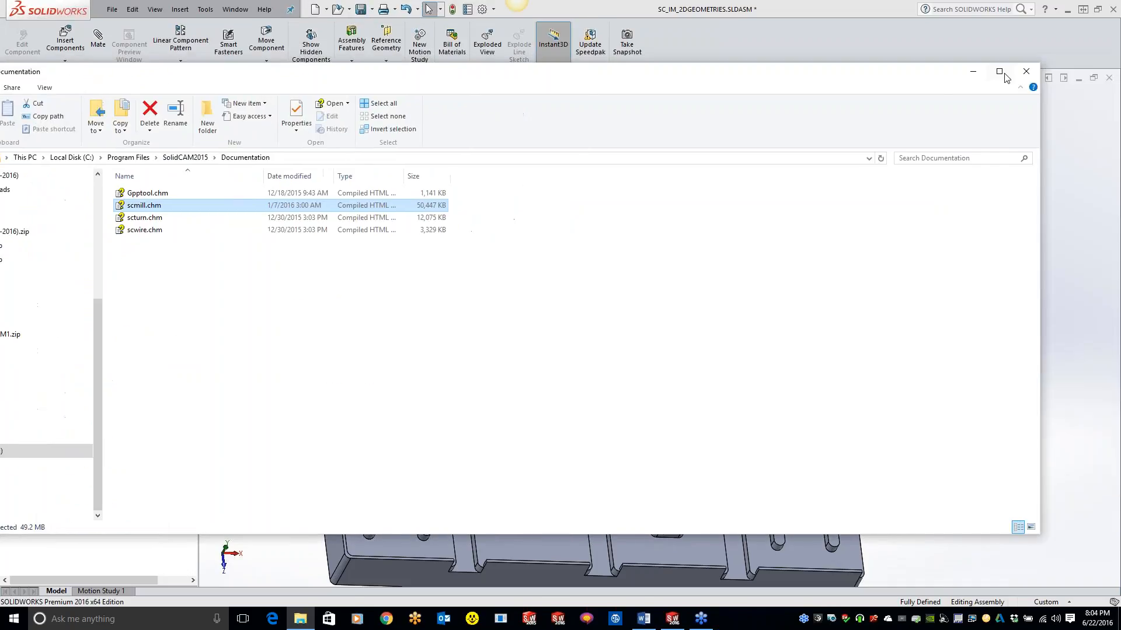
{"action": "left_click", "coordinate": [1025, 71]}
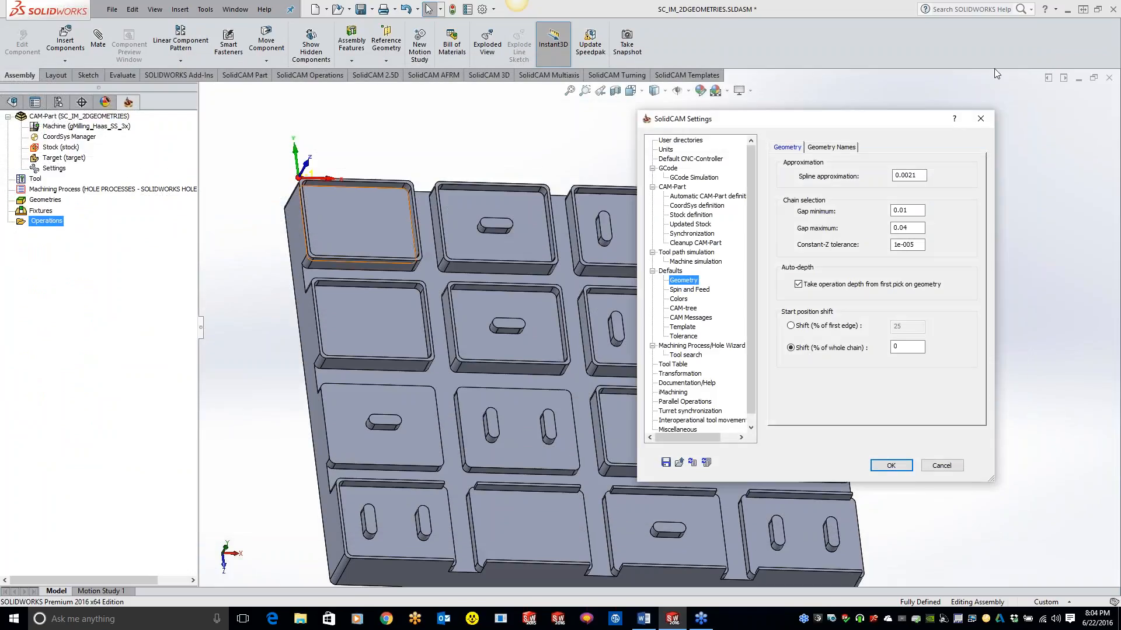
{"action": "left_click", "coordinate": [981, 119]}
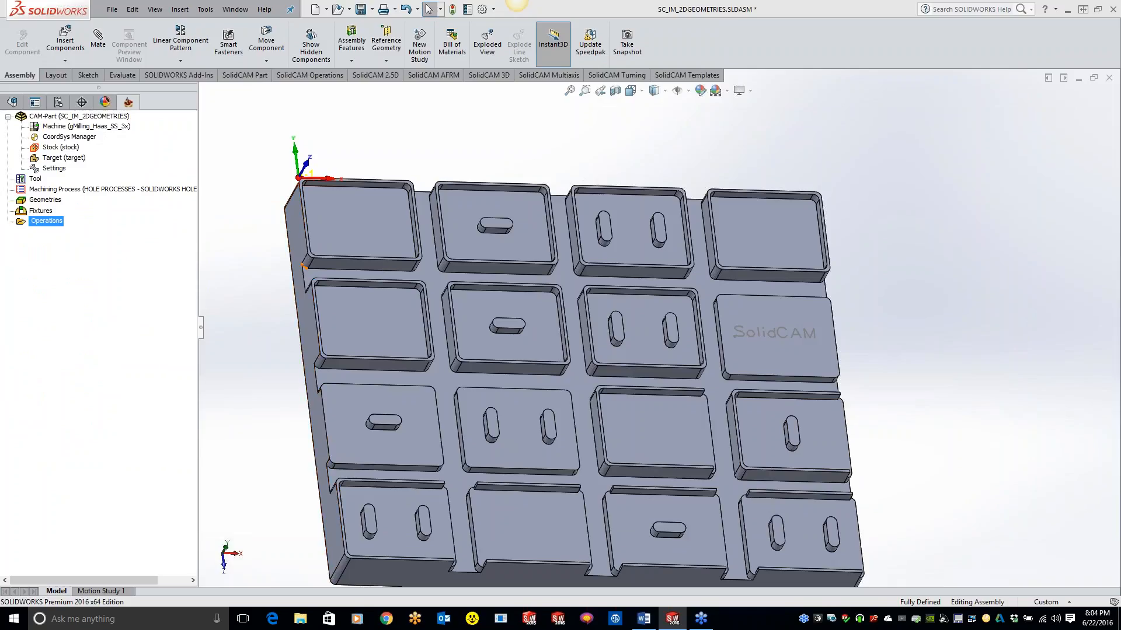
Add a 2D iMachining milling operation and start defining a new contour geometry.
{"action": "right_click", "coordinate": [52, 223]}
{"action": "mouse_move", "coordinate": [102, 250]}
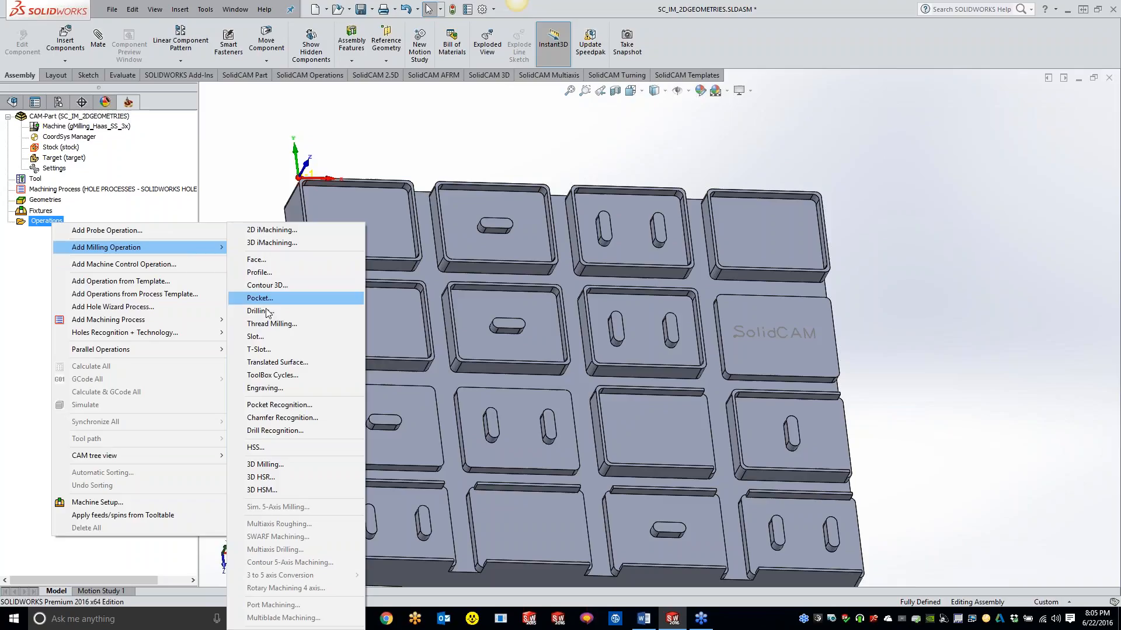
{"action": "left_click", "coordinate": [275, 230]}
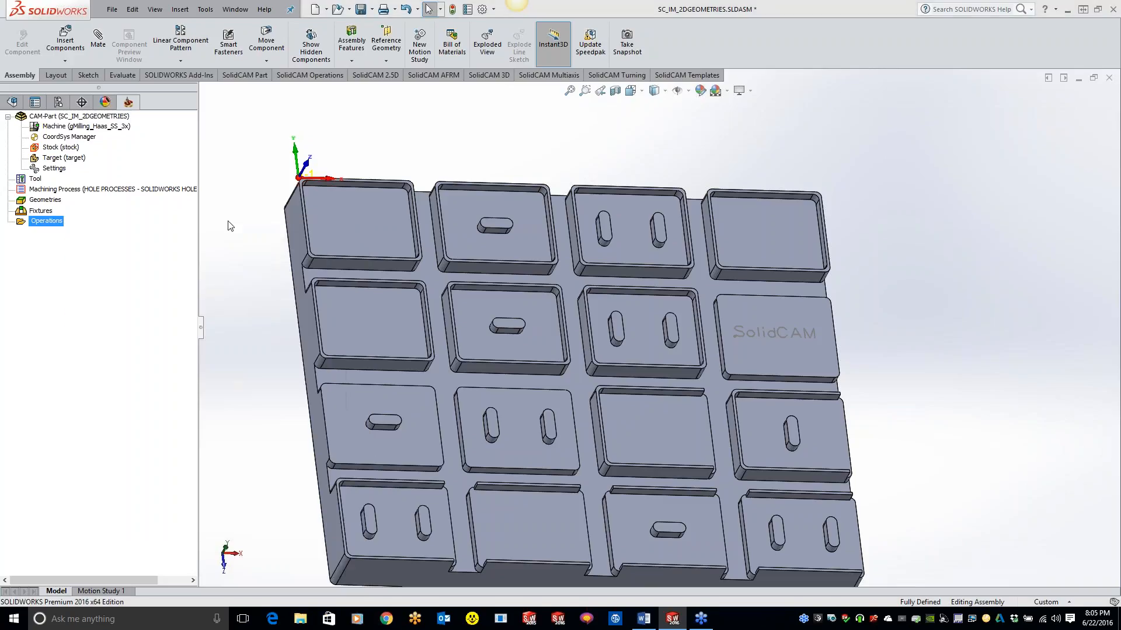
{"action": "left_click", "coordinate": [239, 203]}
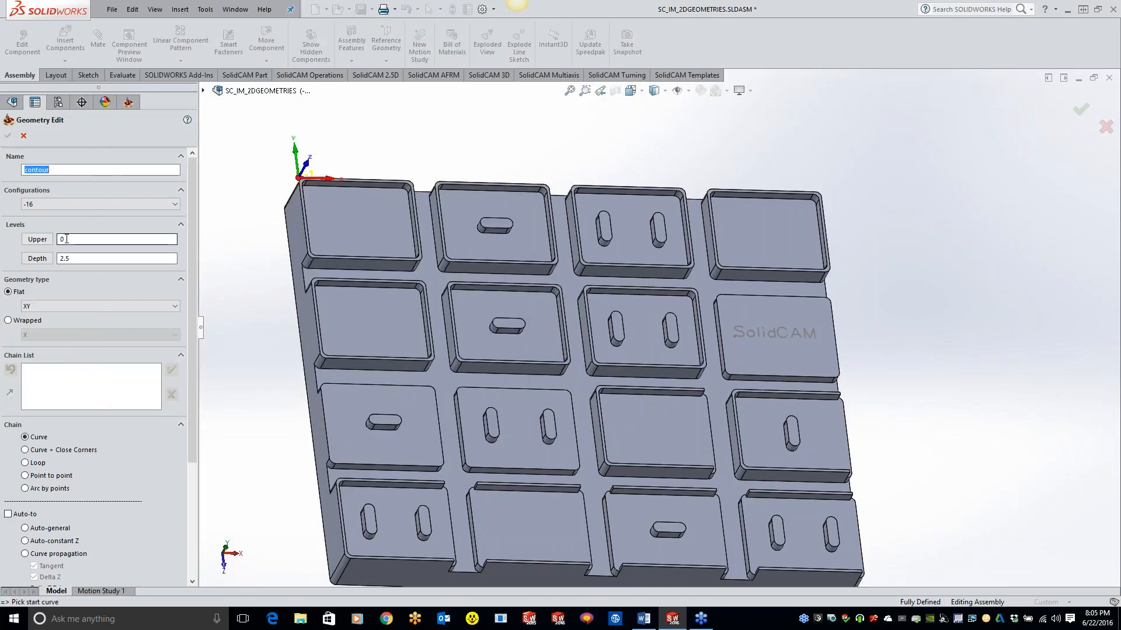
Try starting a Curve chain at the origin end of the far inner edge of the corner pocket, and reject the chain.
{"action": "key", "text": "Tab"}
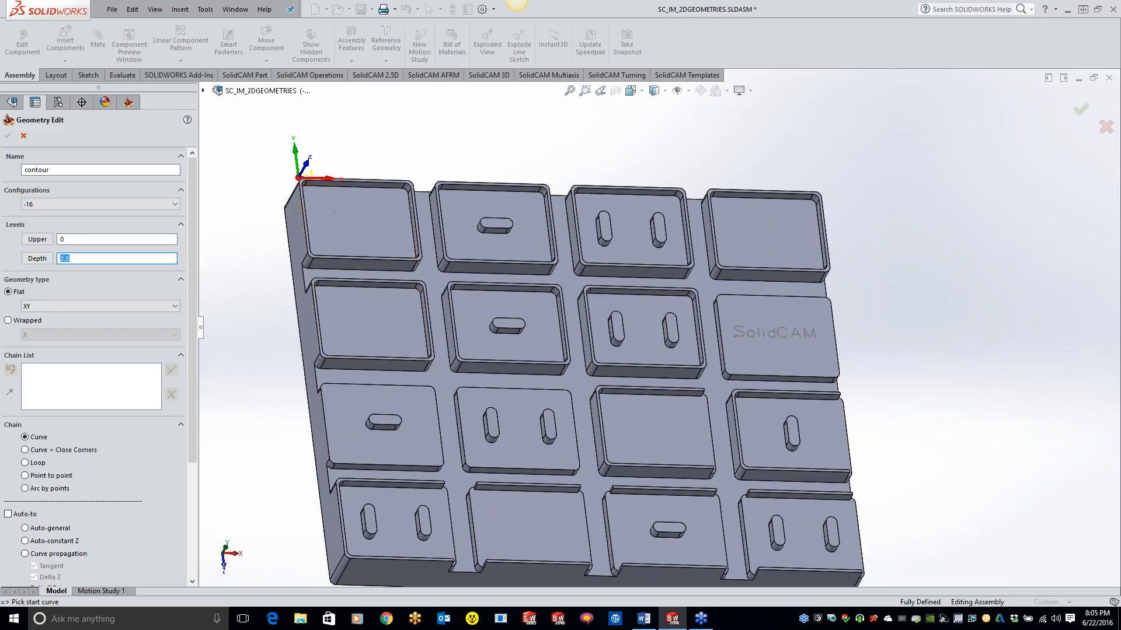
{"action": "mouse_move", "coordinate": [193, 305]}
{"action": "left_mouse_down"}
{"action": "mouse_move", "coordinate": [193, 351]}
{"action": "mouse_move", "coordinate": [191, 326]}
{"action": "left_mouse_up"}
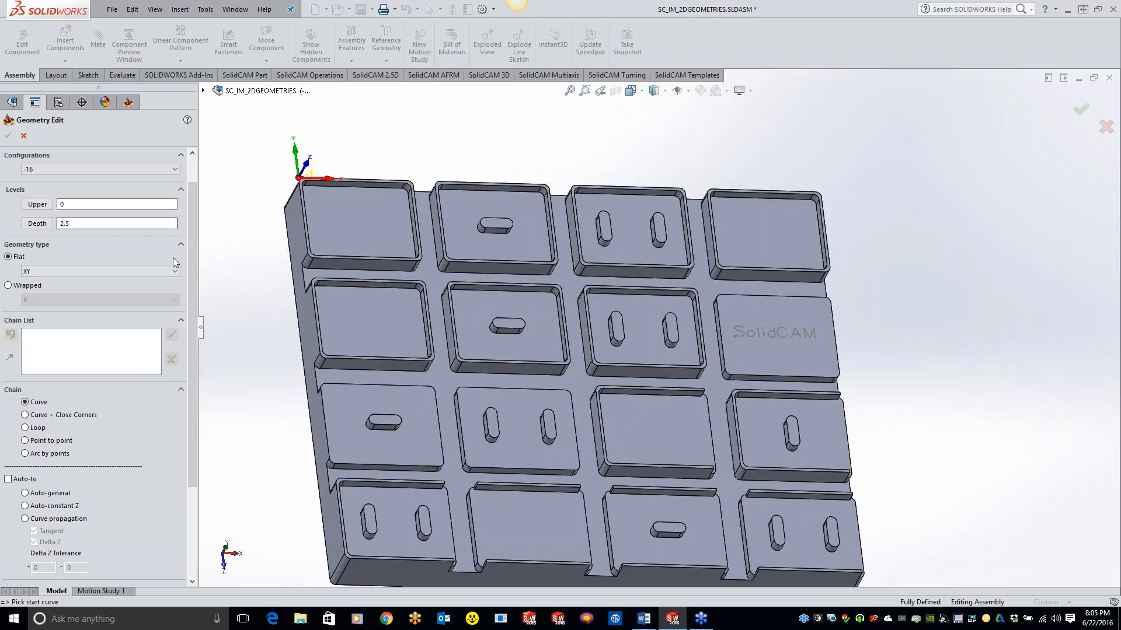
{"action": "left_click_drag", "start_coordinate": [190, 282], "coordinate": [189, 303]}
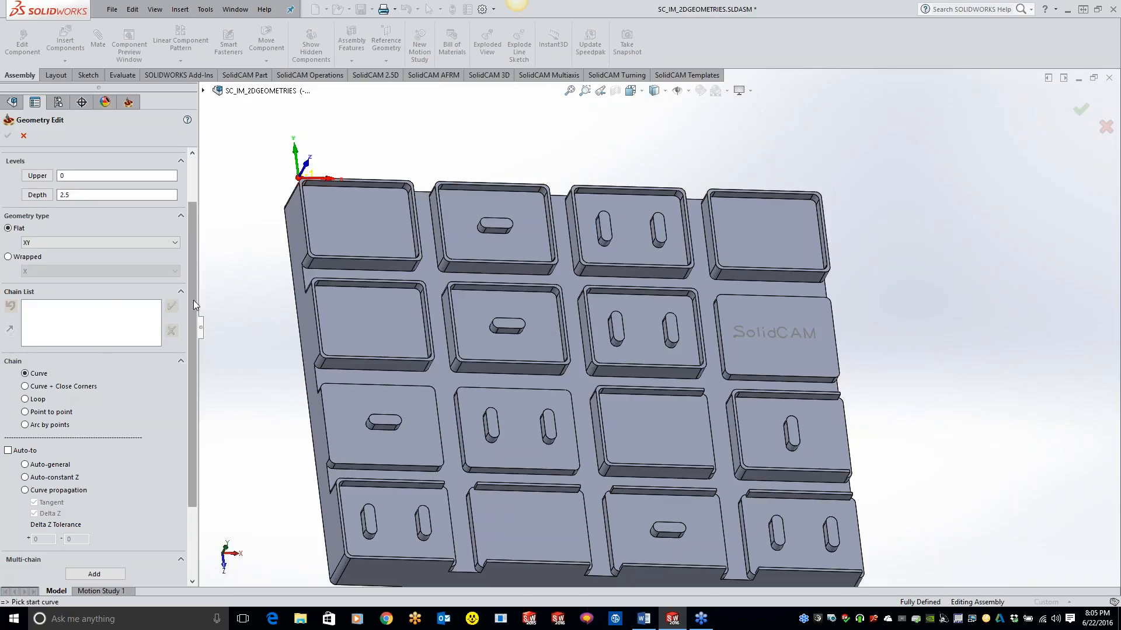
{"action": "left_click_drag", "start_coordinate": [194, 294], "coordinate": [194, 310]}
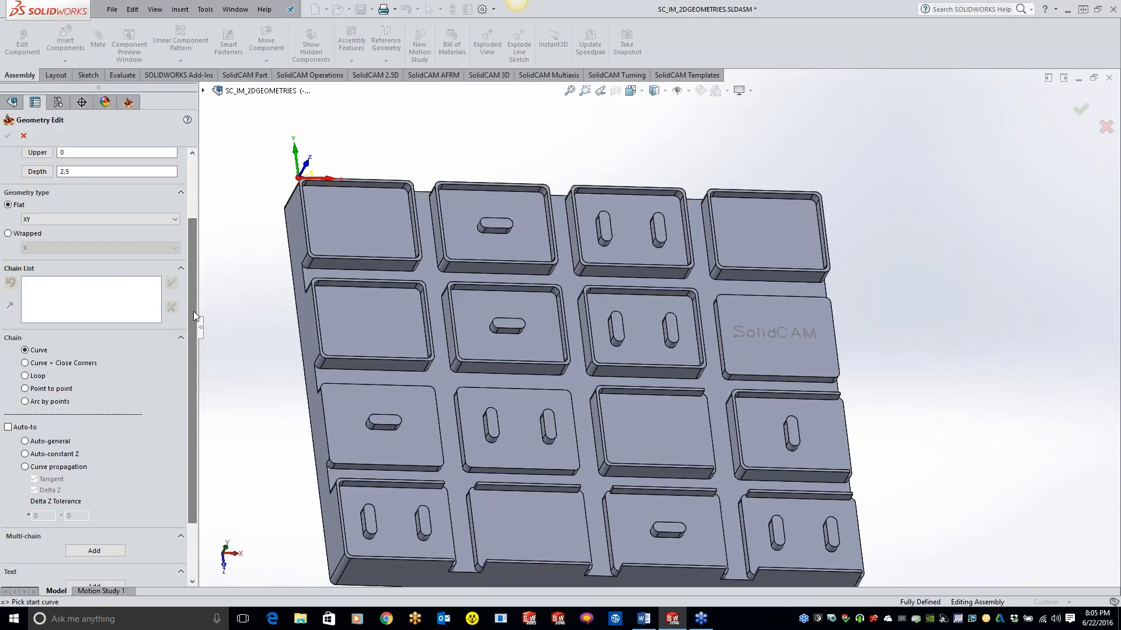
{"action": "left_click", "coordinate": [319, 188]}
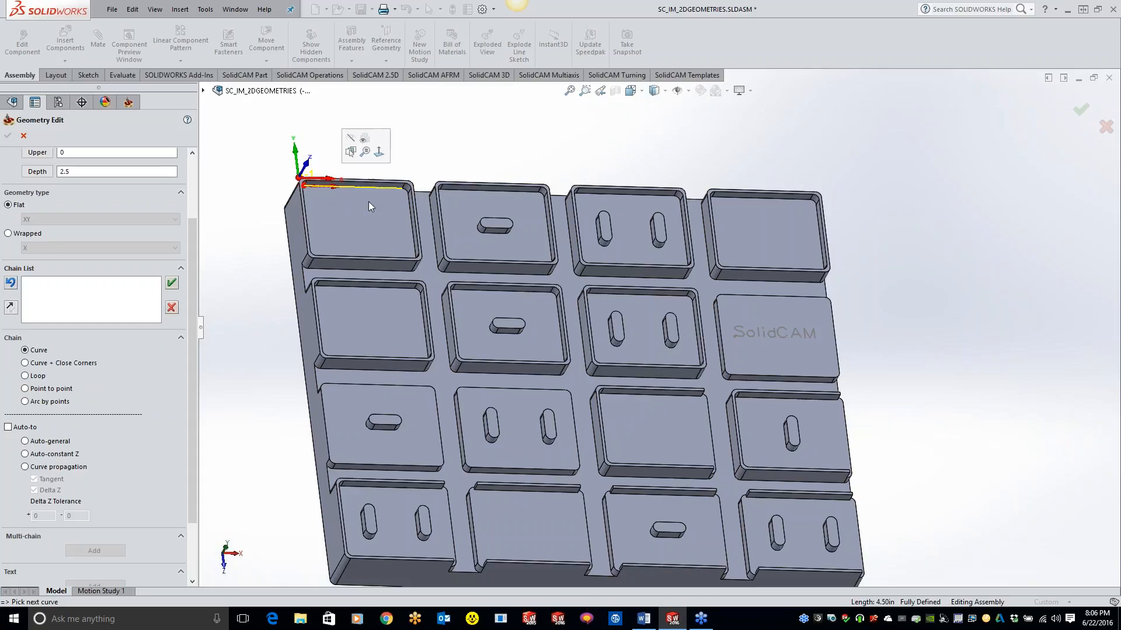
{"action": "left_click", "coordinate": [174, 311]}
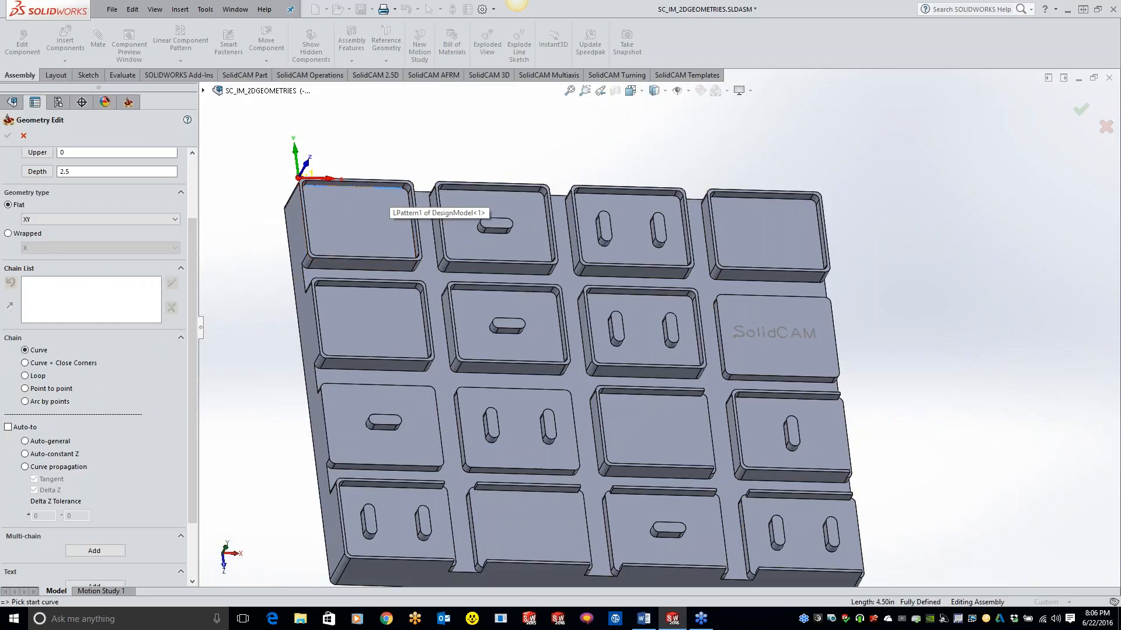
Try a reversed Curve chain along the corner pocket's far floor edge, the corner arc beside it and the adjoining side edge.
{"action": "left_click", "coordinate": [391, 188]}
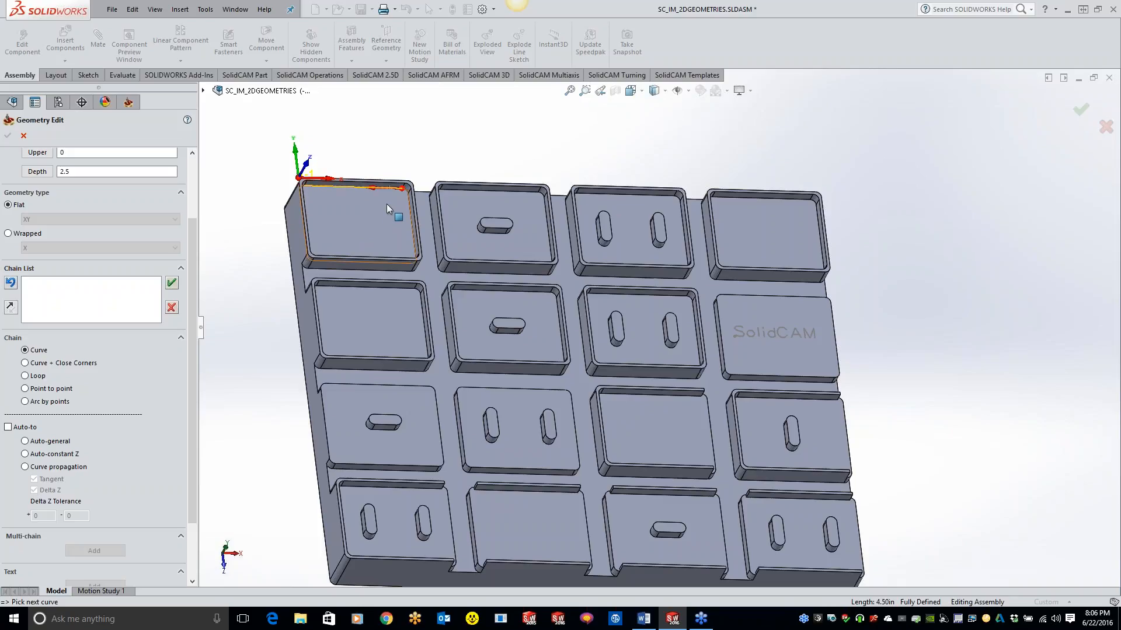
{"action": "left_click", "coordinate": [11, 308]}
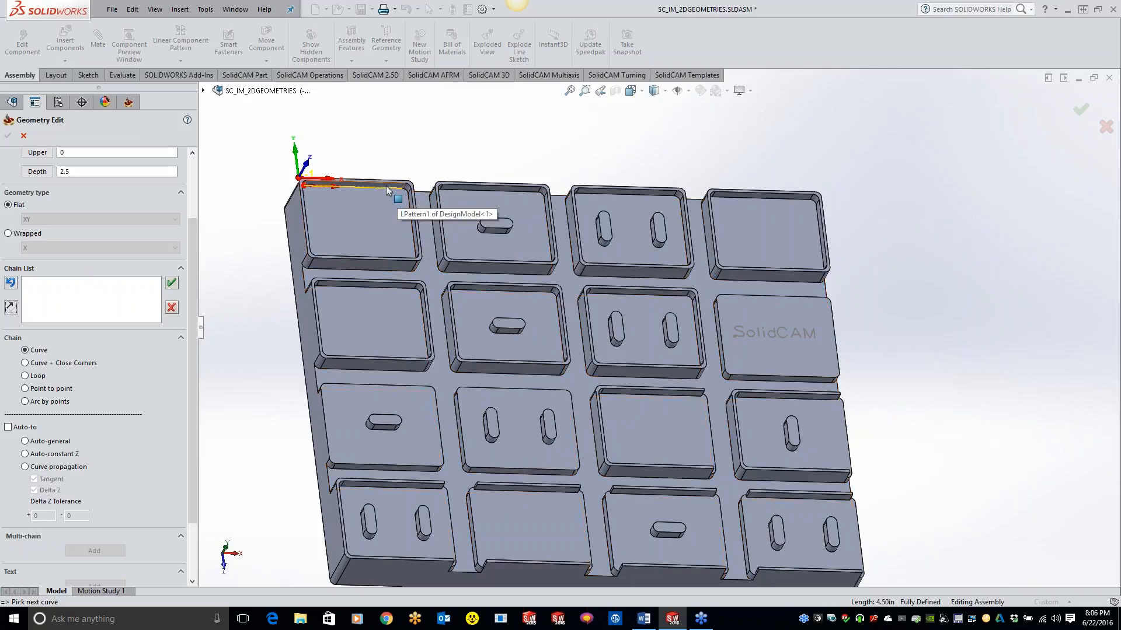
{"action": "scroll", "coordinate": [383, 186], "scroll_direction": "down", "scroll_amount": 2}
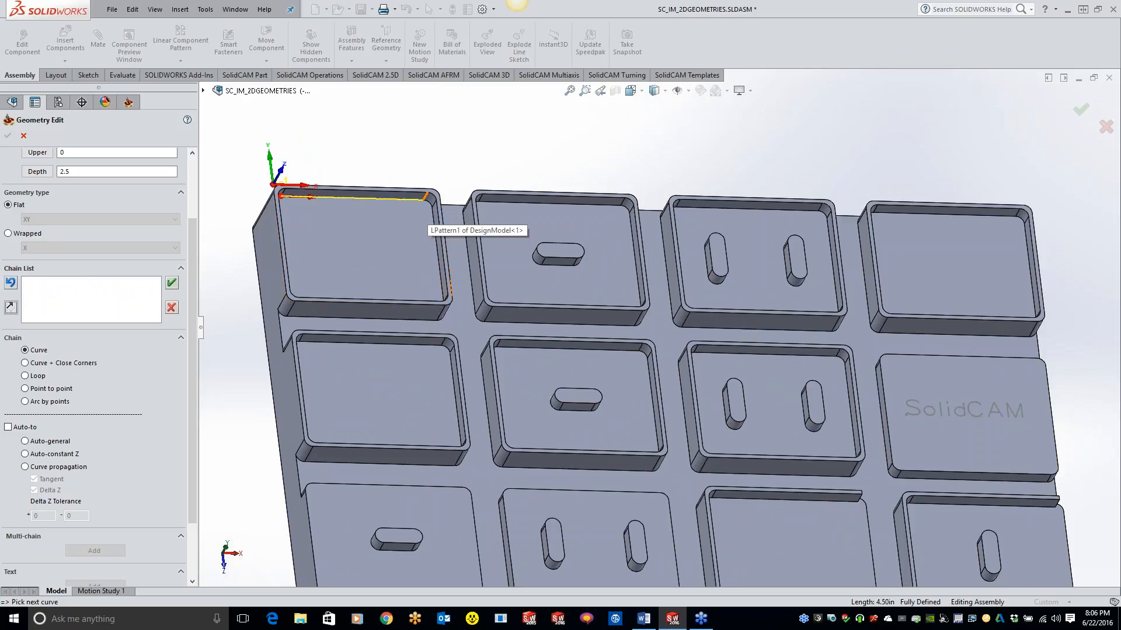
{"action": "left_click", "coordinate": [426, 196]}
{"action": "left_click", "coordinate": [432, 194]}
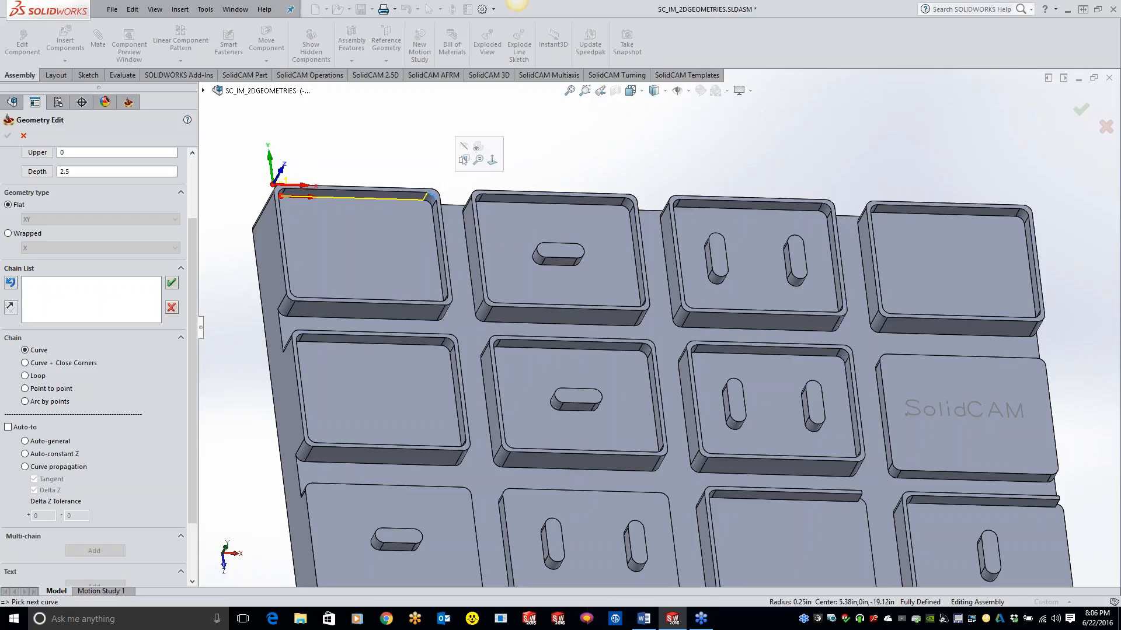
{"action": "left_click", "coordinate": [438, 221]}
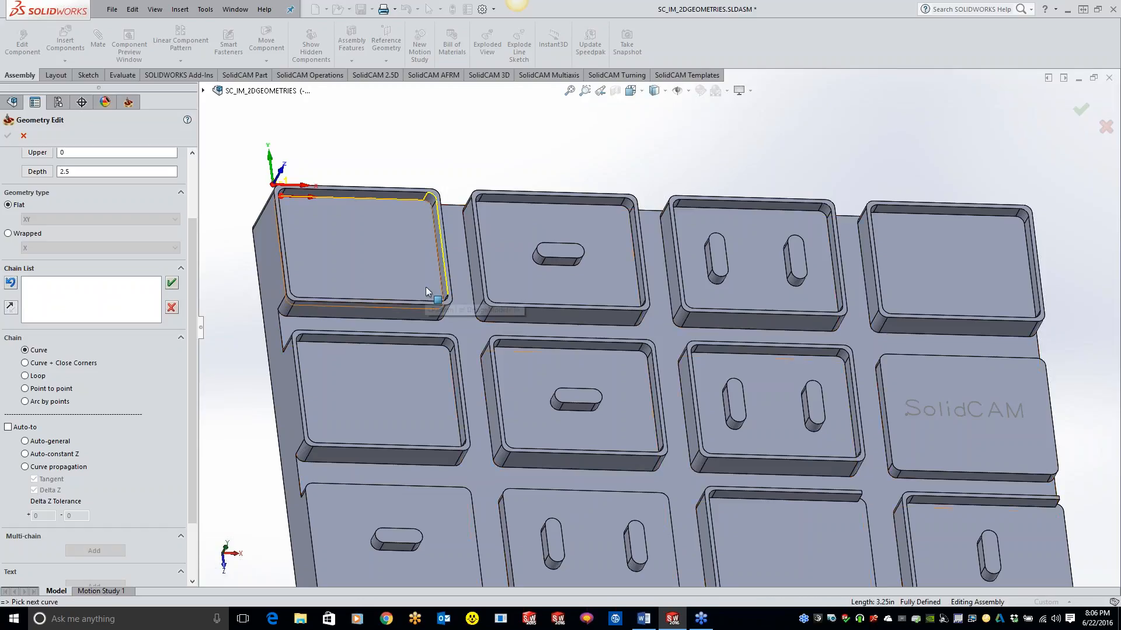
Try adding the near corner arc to the Curve chain, and discard the chain together with its geometry and the iMachining operation.
{"action": "middle_click_drag", "start_coordinate": [455, 286], "coordinate": [496, 292]}
{"action": "scroll", "coordinate": [489, 309], "scroll_direction": "down", "scroll_amount": 2}
{"action": "left_click", "coordinate": [474, 316]}
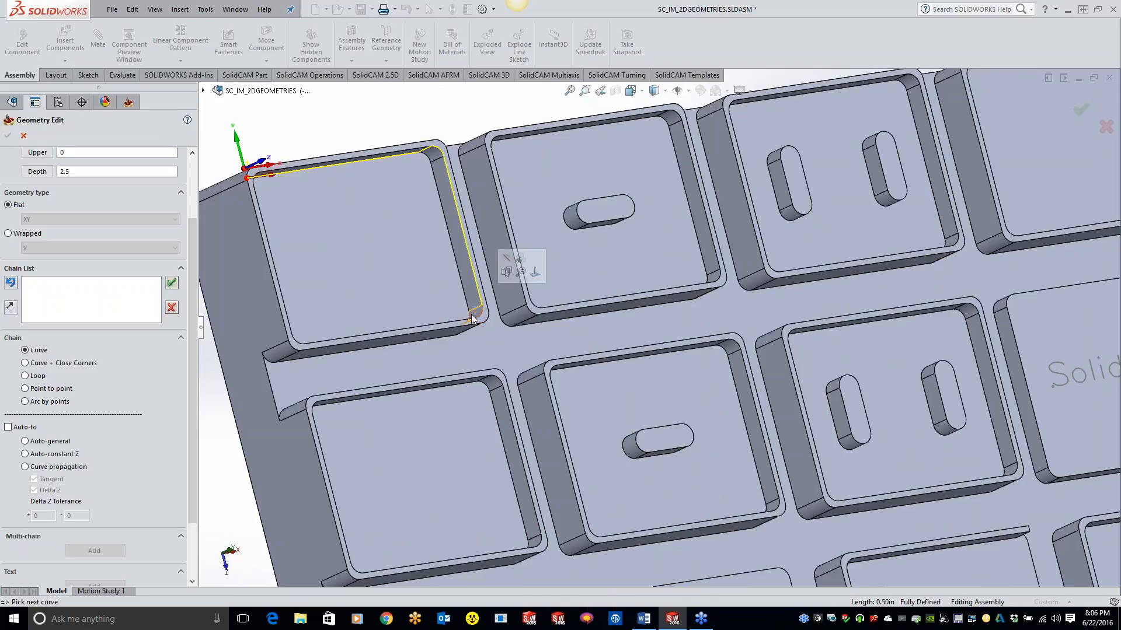
{"action": "left_click", "coordinate": [470, 317]}
{"action": "middle_click_drag", "start_coordinate": [424, 346], "coordinate": [405, 407]}
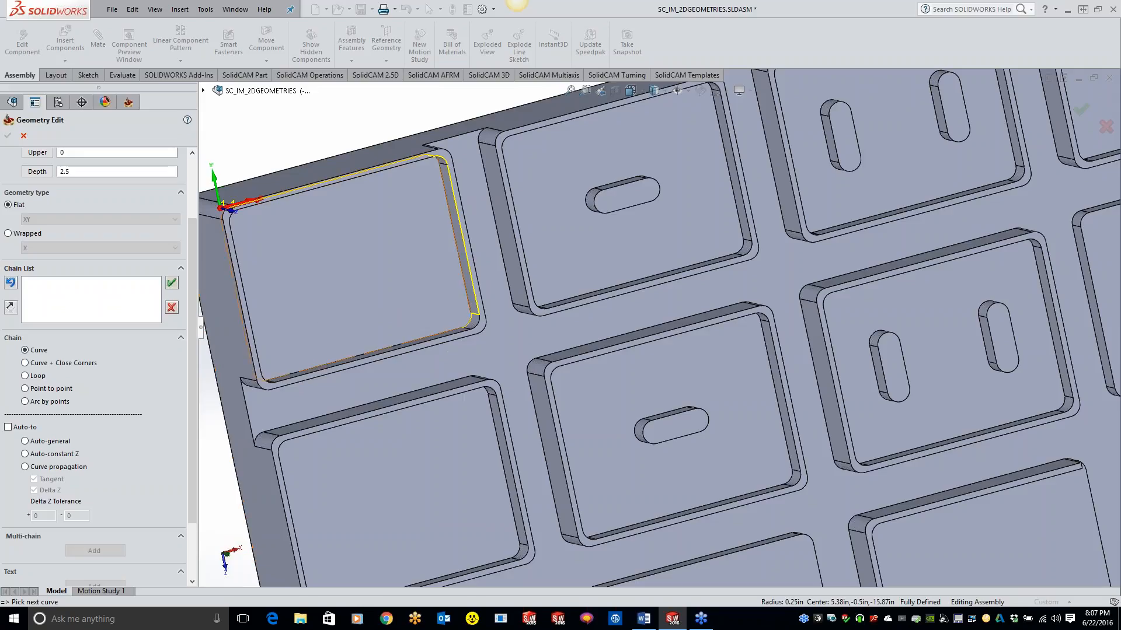
{"action": "middle_click_drag", "start_coordinate": [351, 303], "coordinate": [346, 248]}
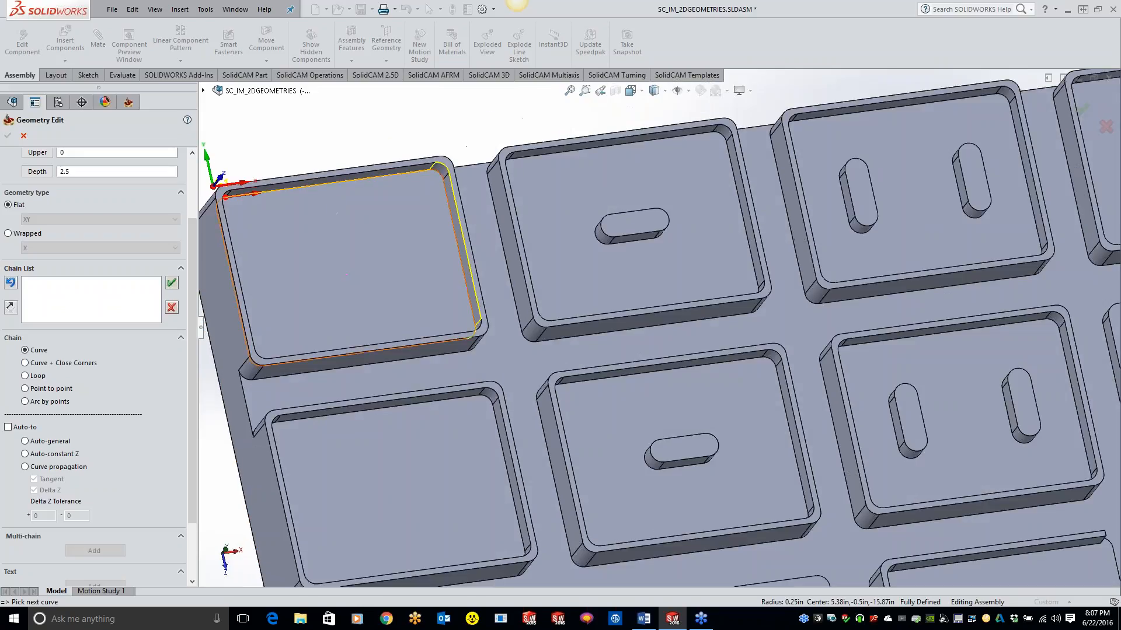
{"action": "left_click", "coordinate": [173, 310]}
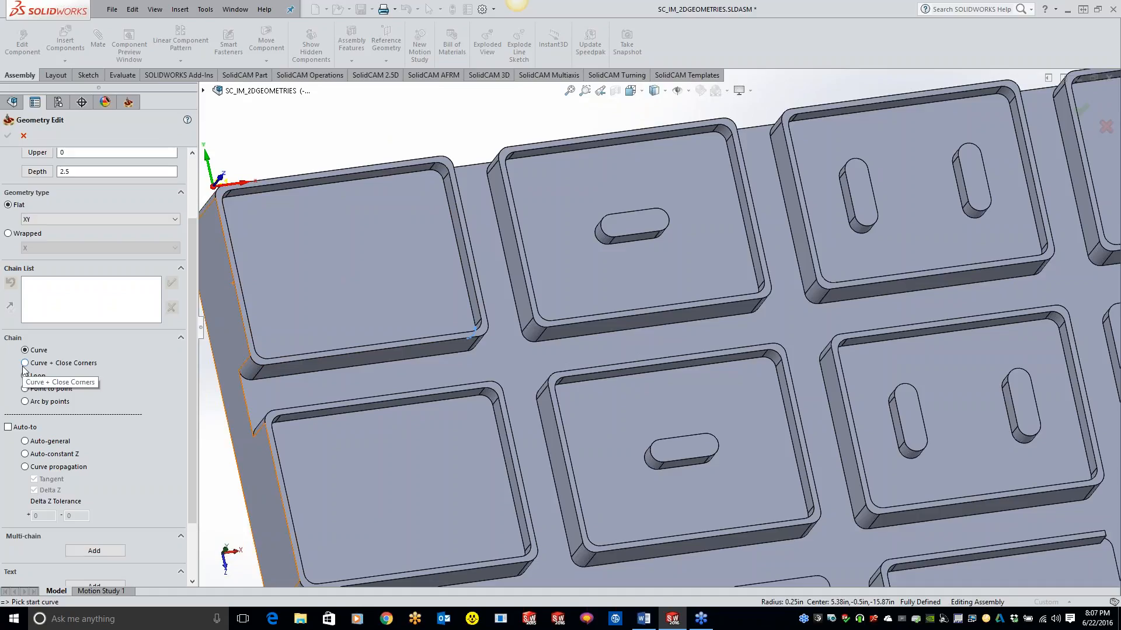
{"action": "left_click", "coordinate": [23, 136]}
{"action": "left_click", "coordinate": [509, 106]}
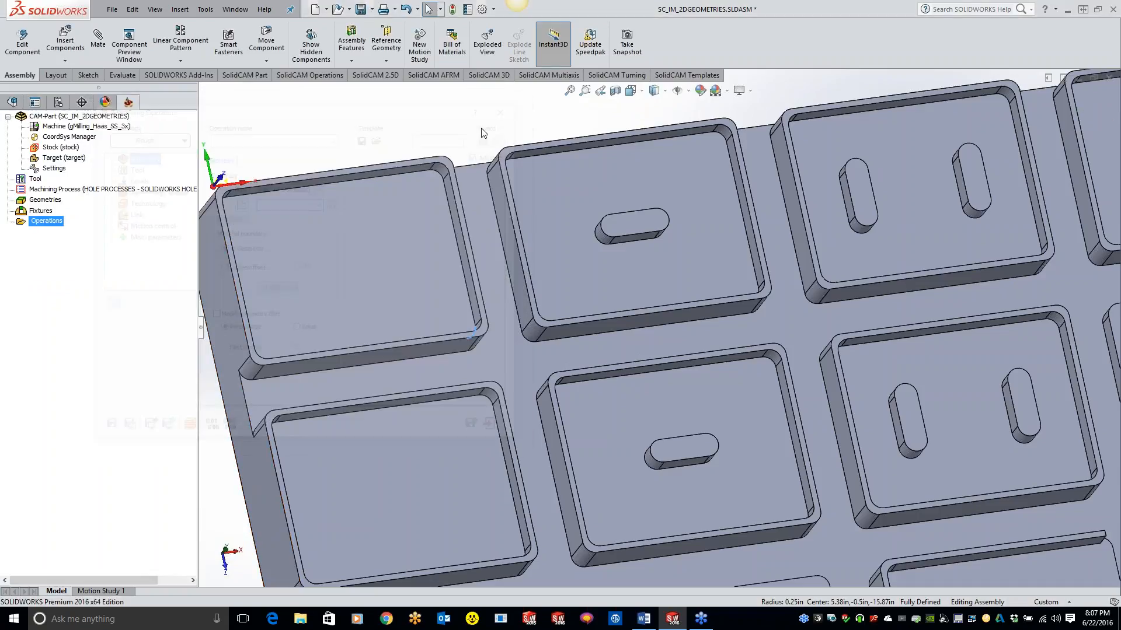
Add a Profile milling operation and start defining a new contour geometry for it.
{"action": "right_click", "coordinate": [47, 222]}
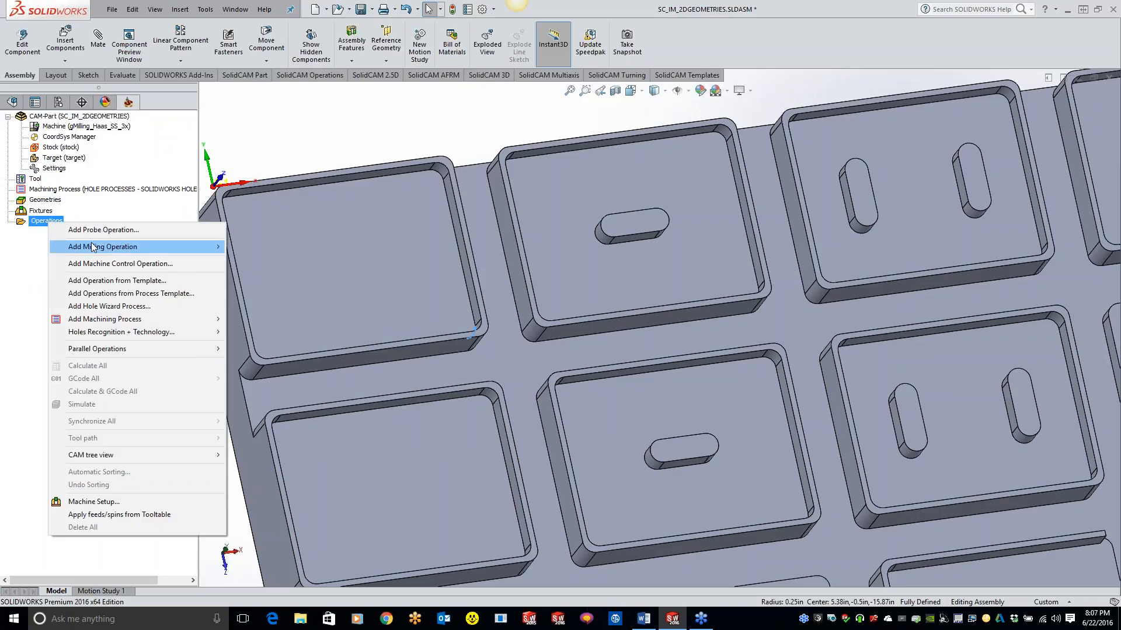
{"action": "mouse_move", "coordinate": [91, 248]}
{"action": "left_click", "coordinate": [257, 273]}
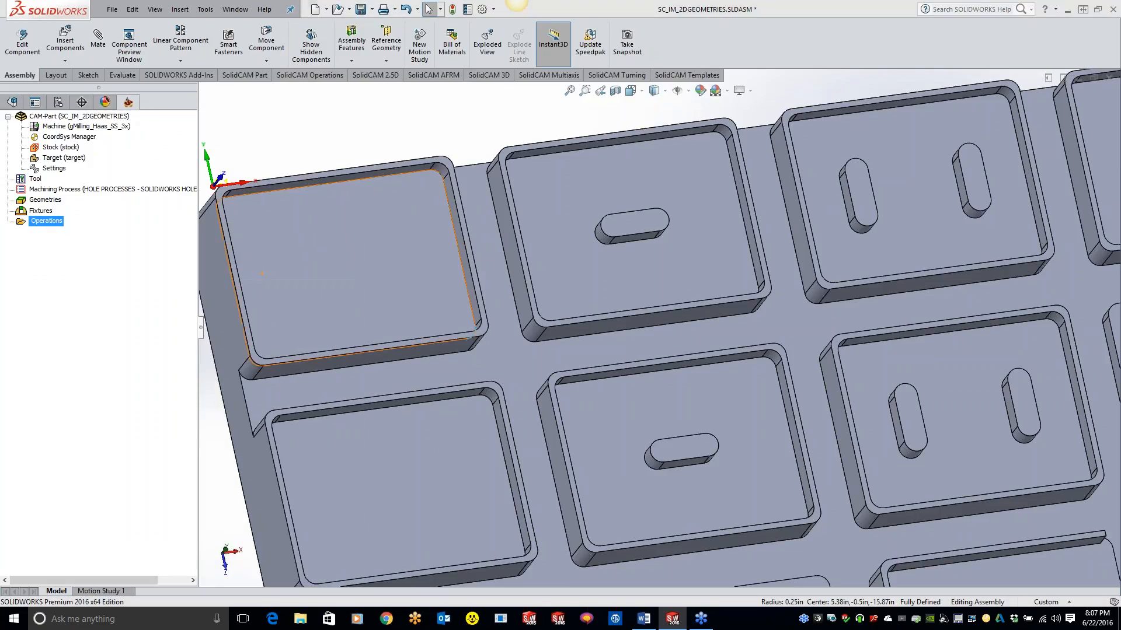
{"action": "left_click", "coordinate": [246, 184]}
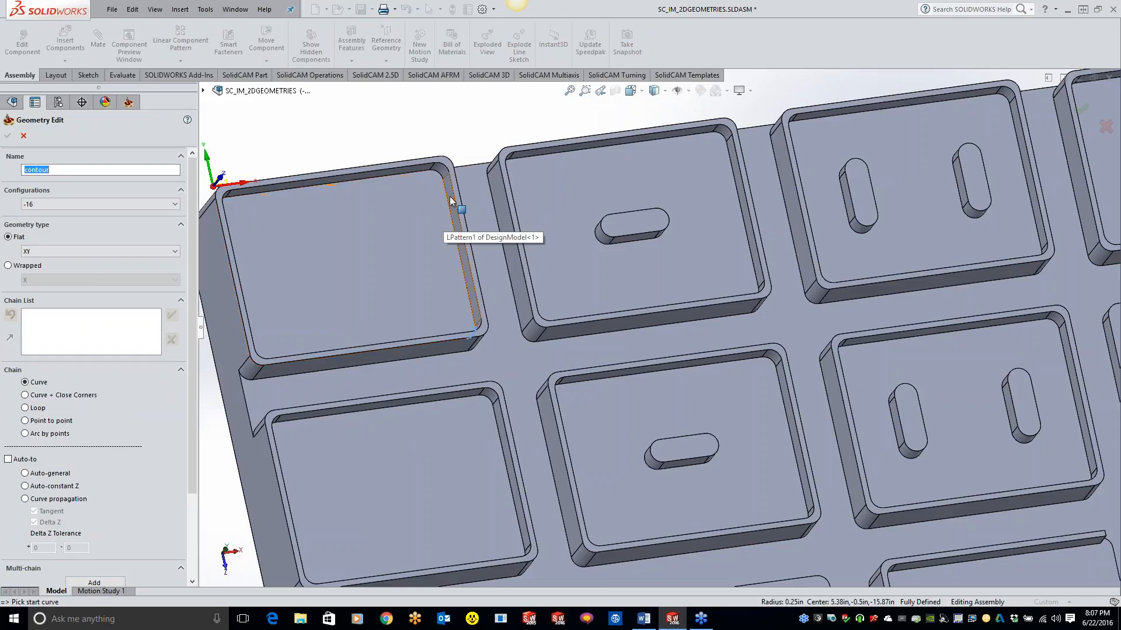
Set the gap maximum of the contour geometry to 1.
{"action": "left_click", "coordinate": [439, 172]}
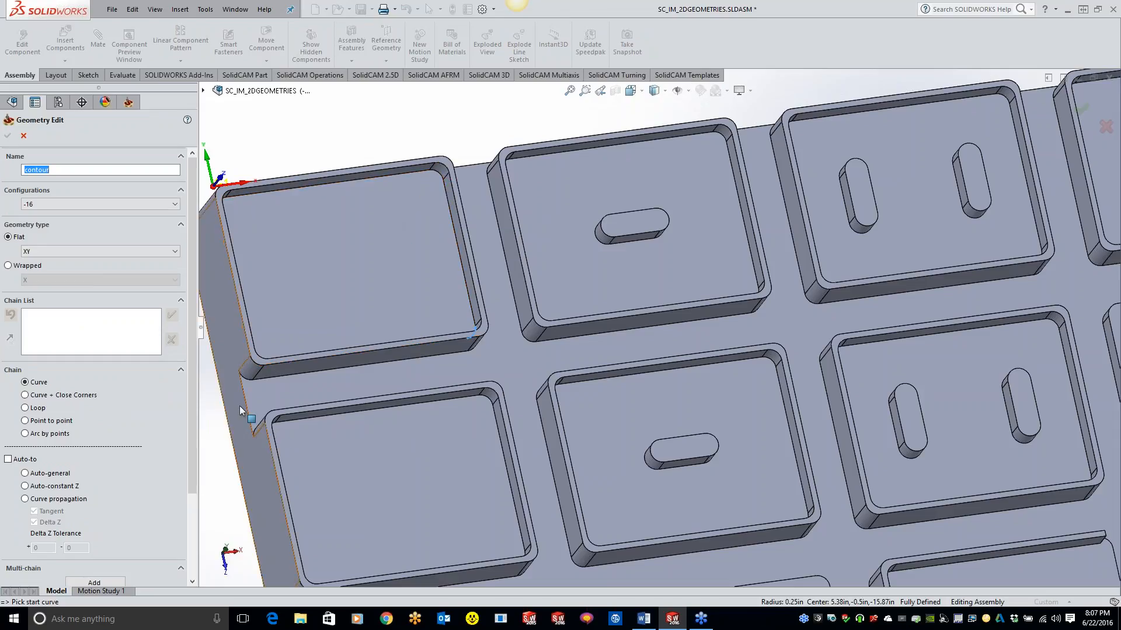
{"action": "scroll", "coordinate": [184, 455], "scroll_direction": "down", "scroll_amount": 2}
{"action": "scroll", "coordinate": [184, 455], "scroll_direction": "down", "scroll_amount": 1}
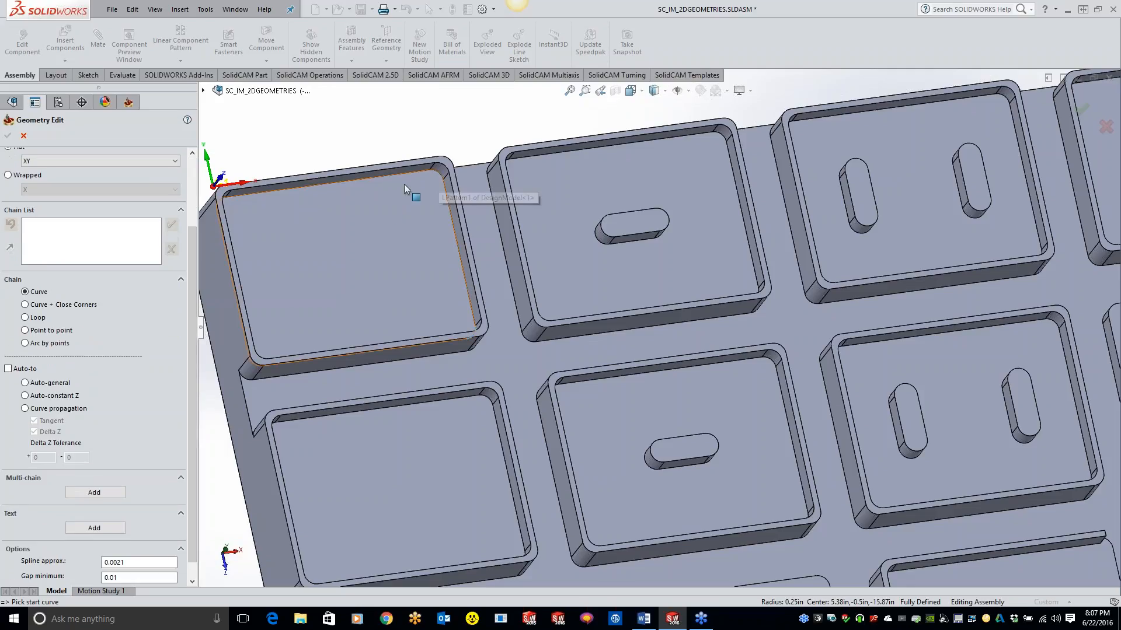
{"action": "scroll", "coordinate": [195, 461], "scroll_direction": "down", "scroll_amount": 1}
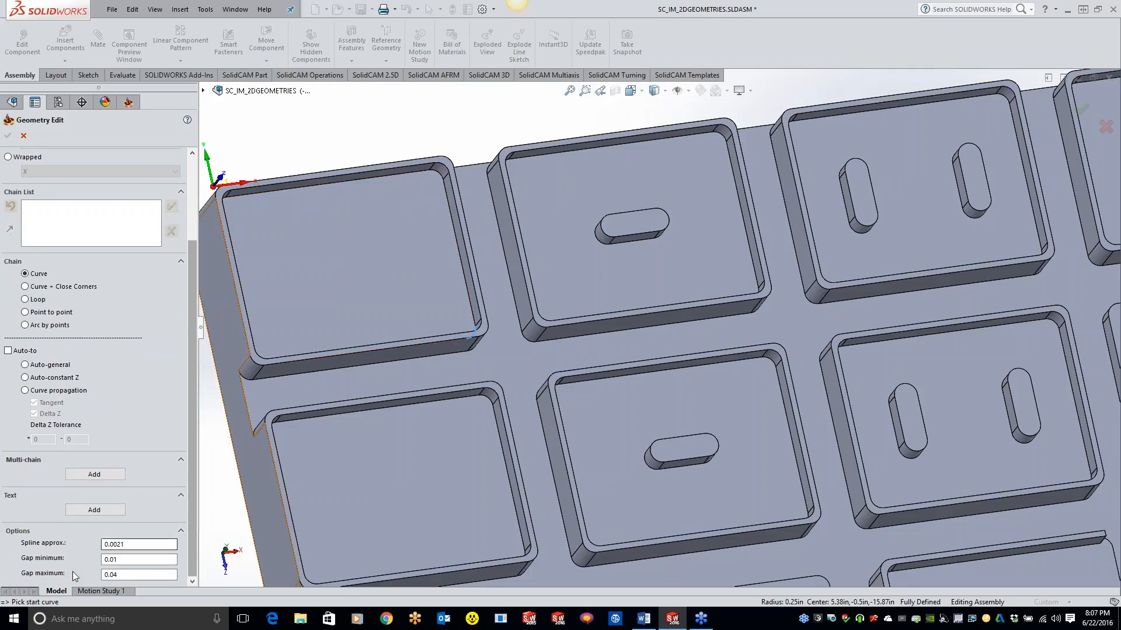
{"action": "left_click", "coordinate": [129, 575]}
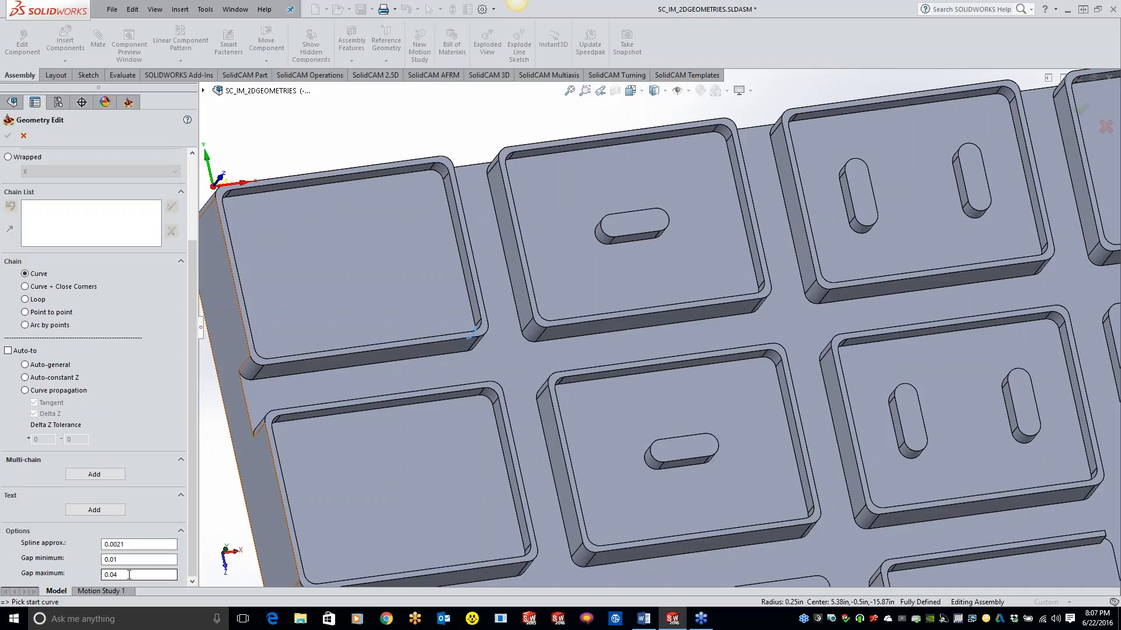
{"action": "double_click", "coordinate": [129, 575]}
{"action": "type", "text": "1."}
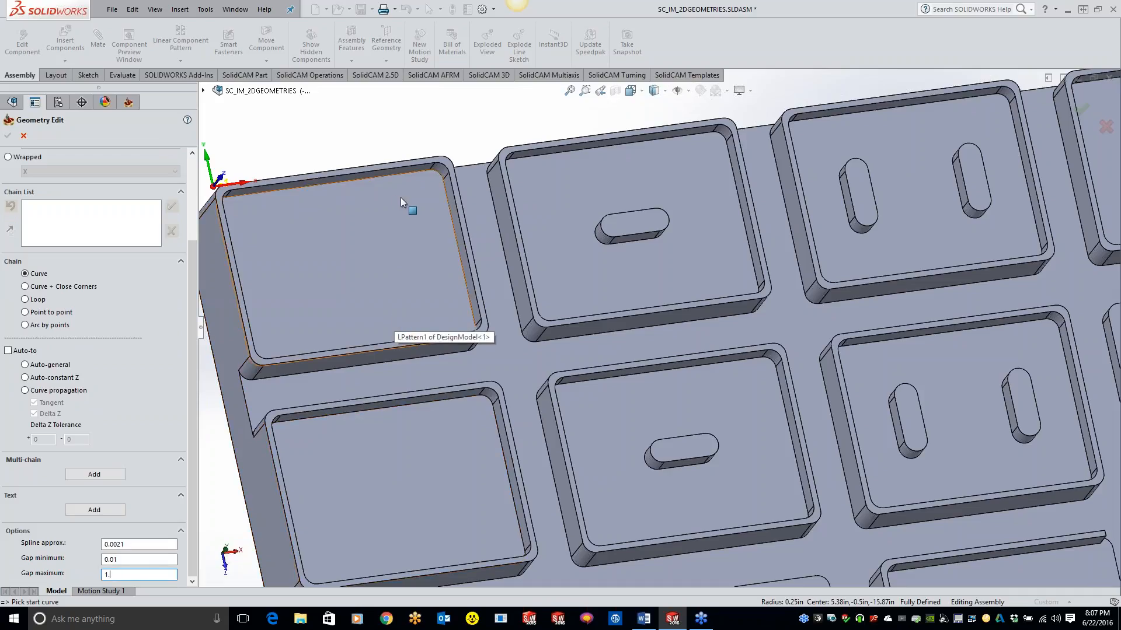
Try a Curve + Close Corners chain from the corner pocket's far floor edge to the adjoining side edge, and discard the geometry.
{"action": "left_click", "coordinate": [25, 286]}
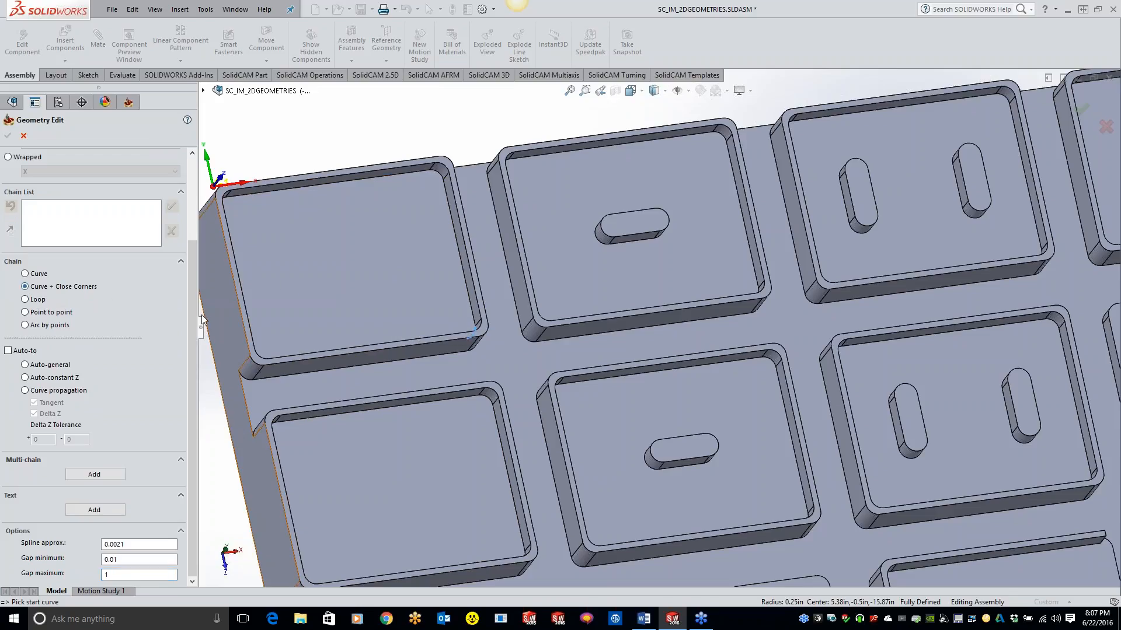
{"action": "left_click", "coordinate": [291, 187]}
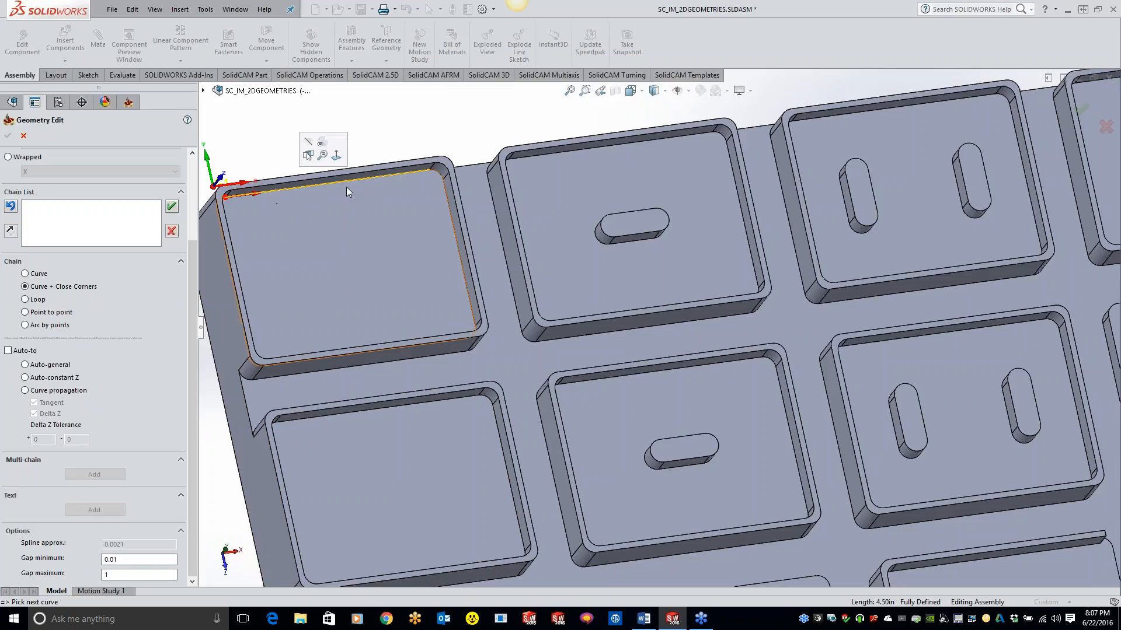
{"action": "left_click", "coordinate": [453, 222]}
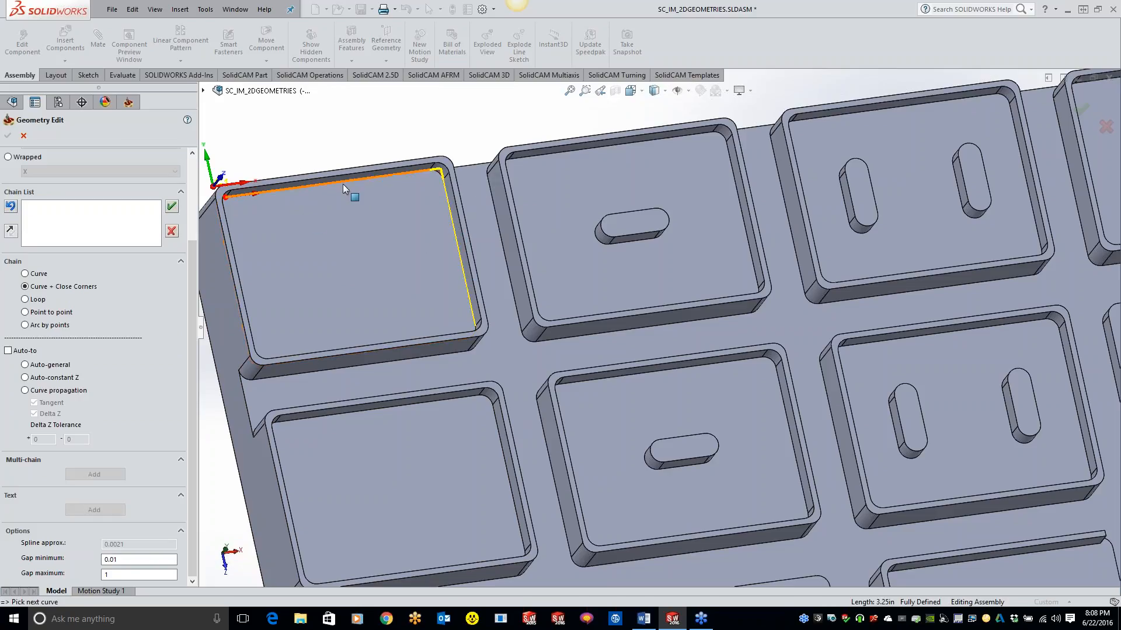
{"action": "scroll", "coordinate": [452, 178], "scroll_direction": "down", "scroll_amount": 3}
{"action": "scroll", "coordinate": [528, 244], "scroll_direction": "down", "scroll_amount": 3}
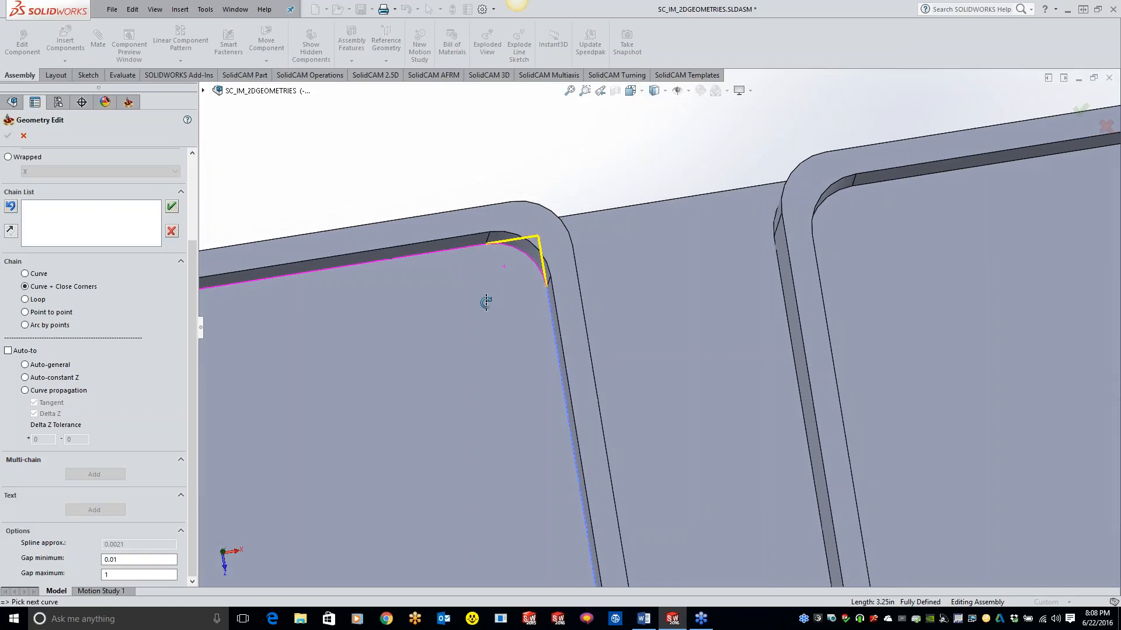
{"action": "left_click", "coordinate": [503, 251]}
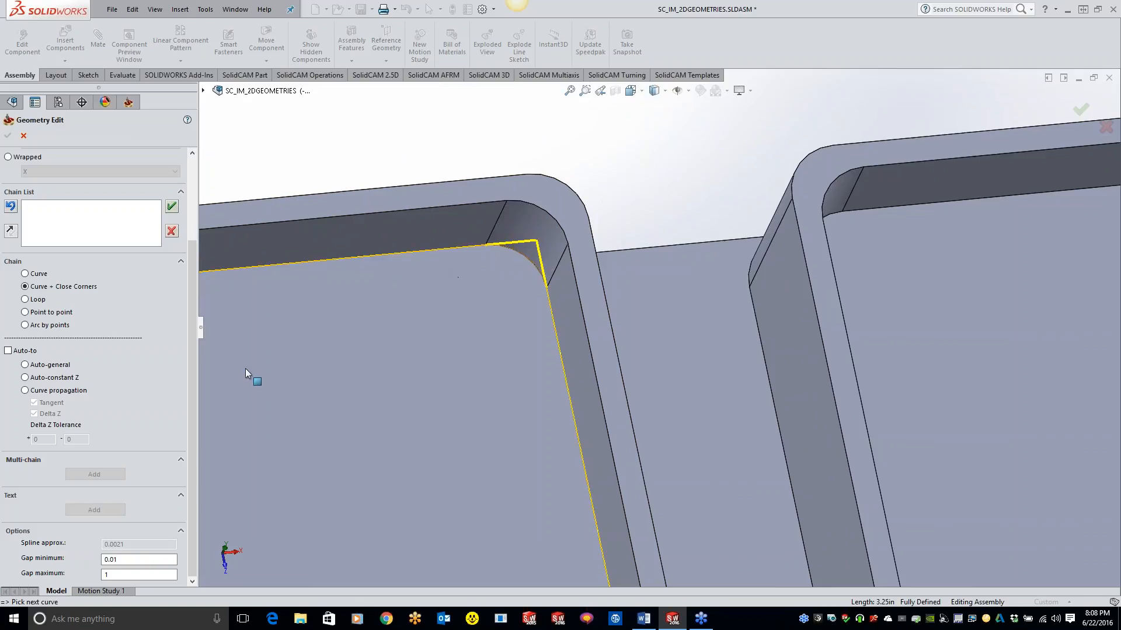
{"action": "scroll", "coordinate": [501, 325], "scroll_direction": "up", "scroll_amount": 3}
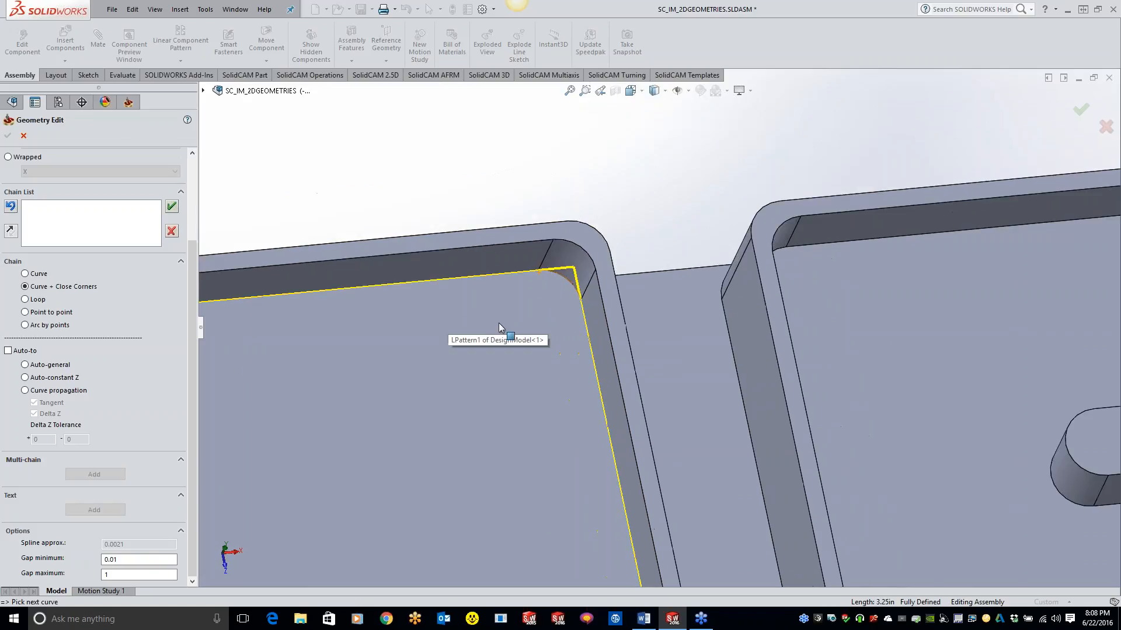
{"action": "scroll", "coordinate": [558, 354], "scroll_direction": "up", "scroll_amount": 3}
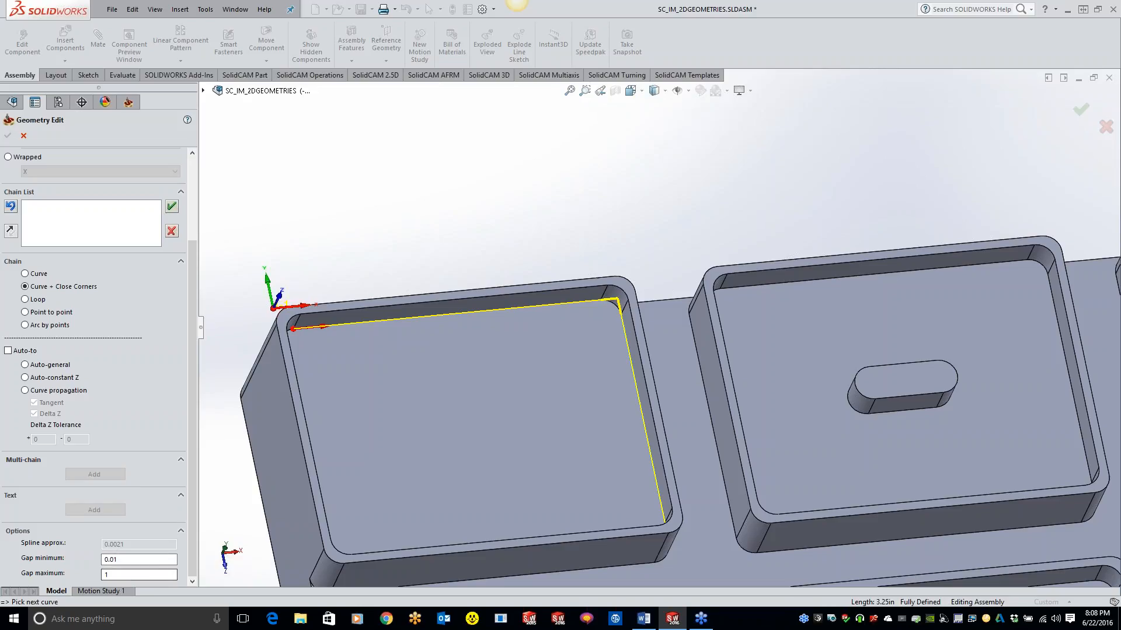
{"action": "left_click", "coordinate": [171, 230]}
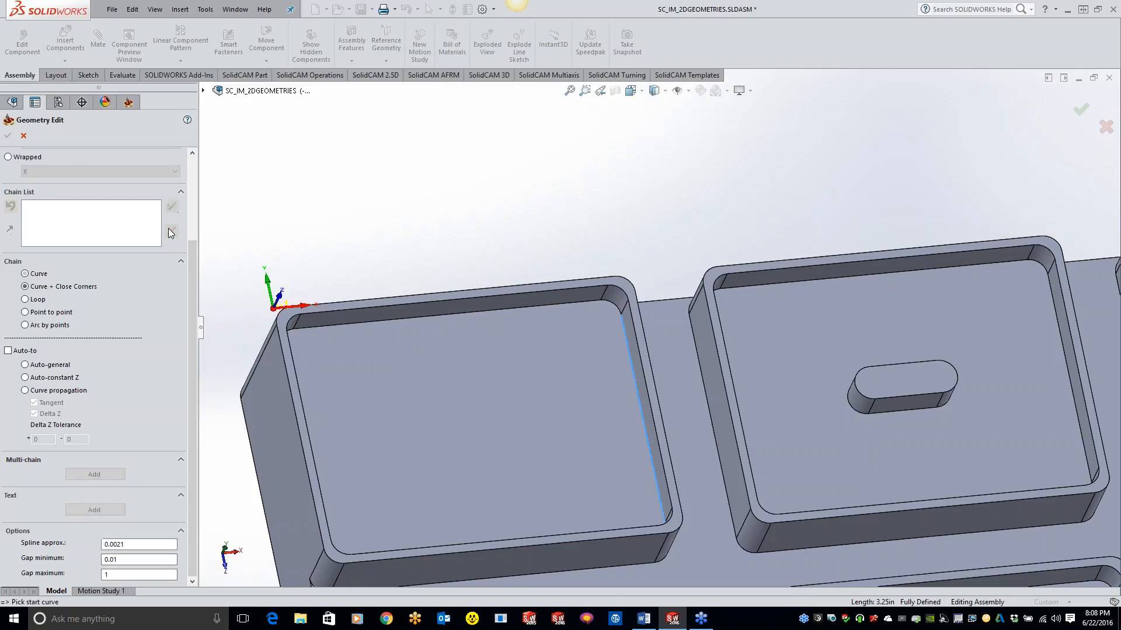
{"action": "left_click", "coordinate": [24, 135]}
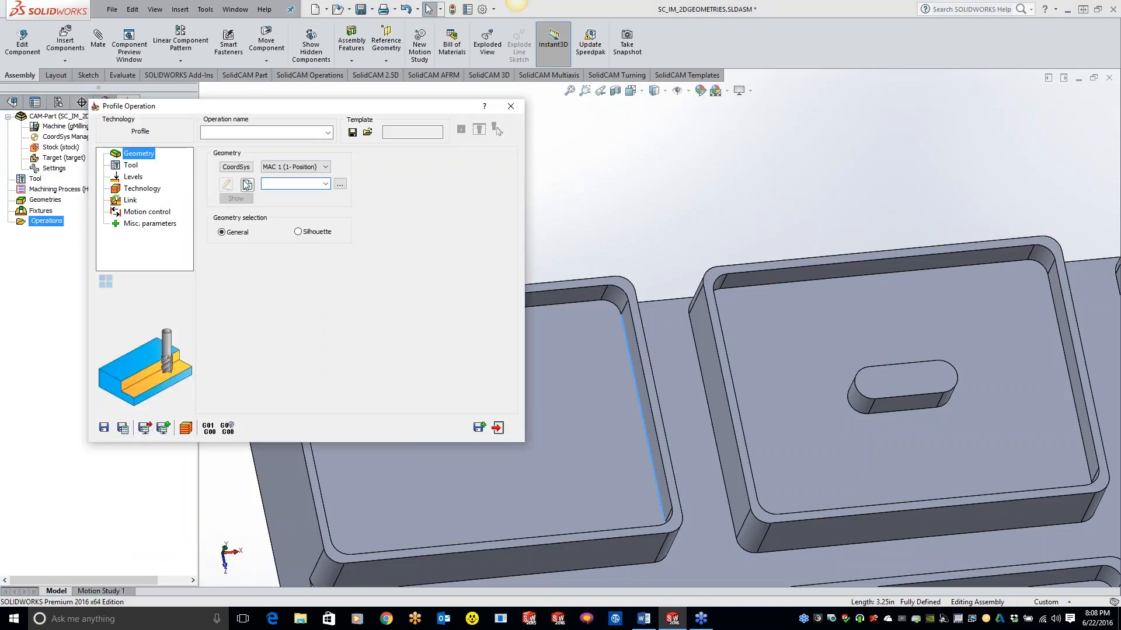
Start a new contour geometry for the Profile operation and select the corner pocket's inner top rim as a Loop chain.
{"action": "left_click", "coordinate": [246, 184]}
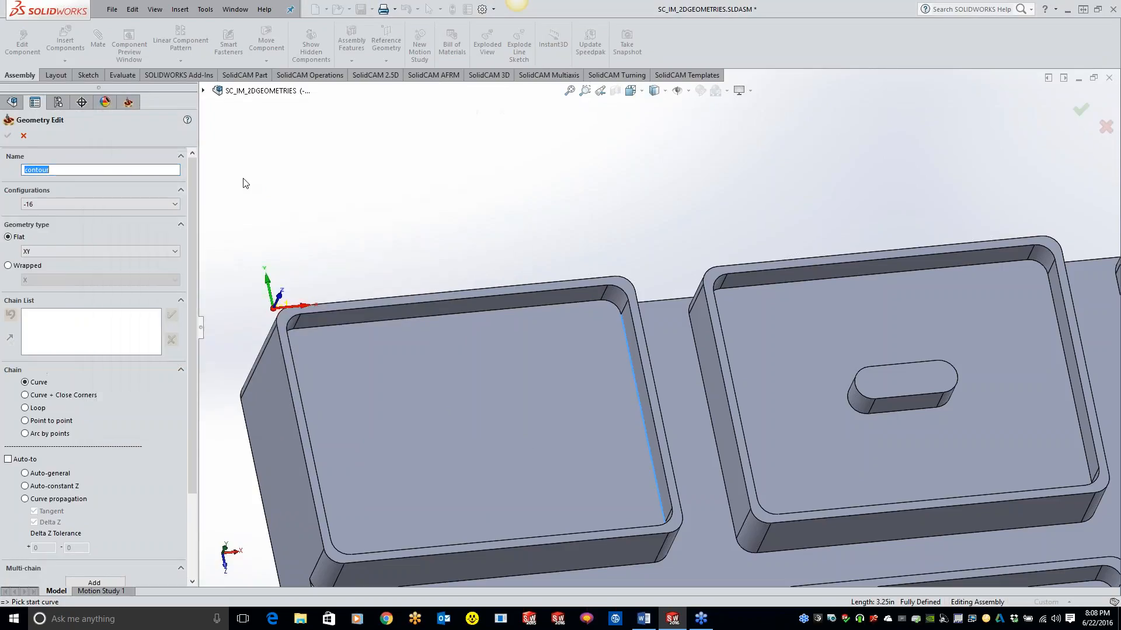
{"action": "left_click", "coordinate": [26, 408]}
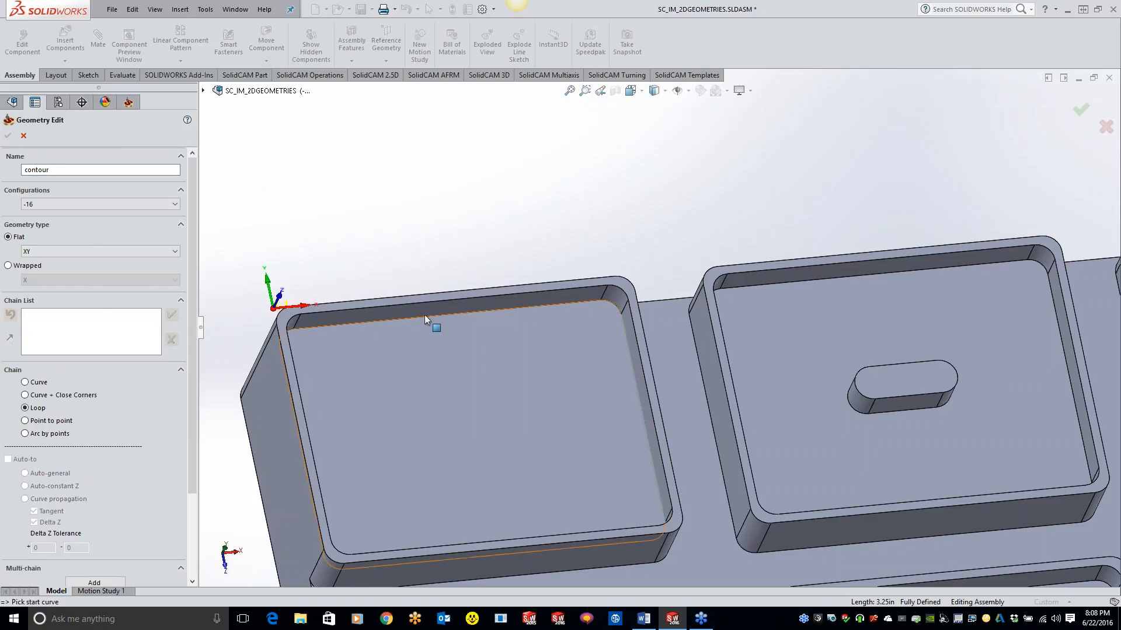
{"action": "left_click", "coordinate": [382, 307]}
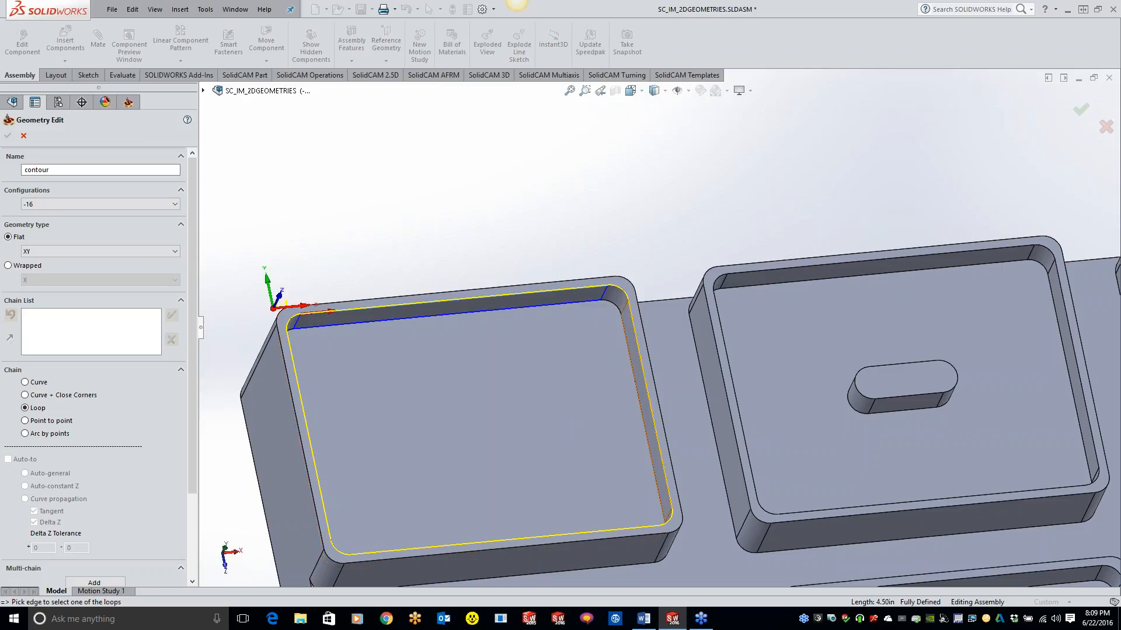
{"action": "left_click", "coordinate": [641, 364]}
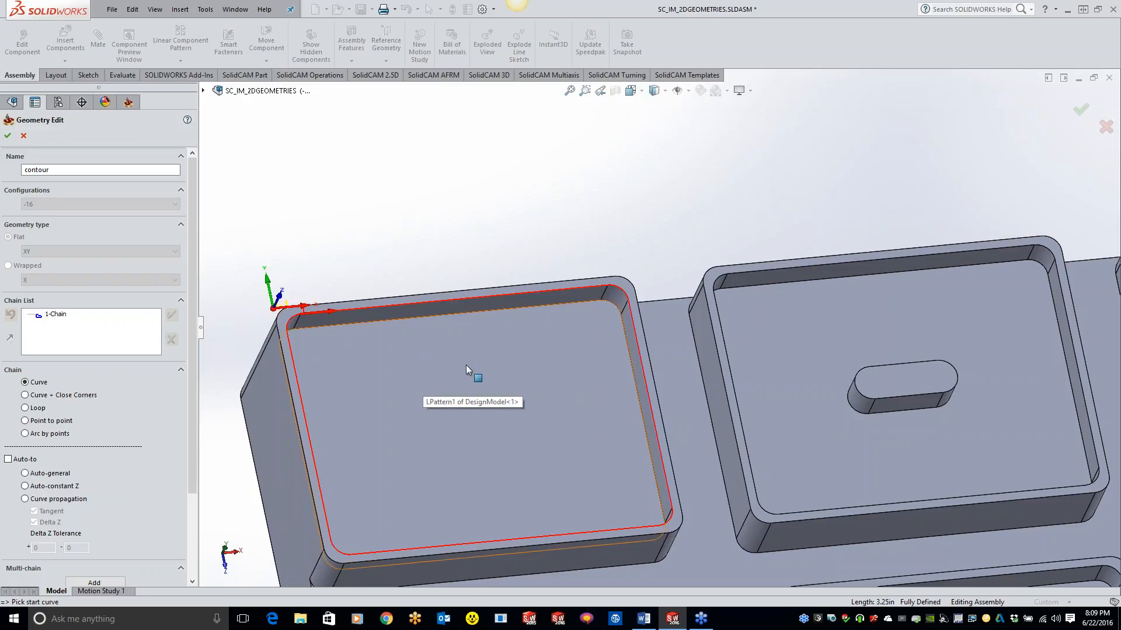
Delete the rim chain and select a Loop chain around the corner pocket's far inner wall face instead.
{"action": "right_click", "coordinate": [59, 316]}
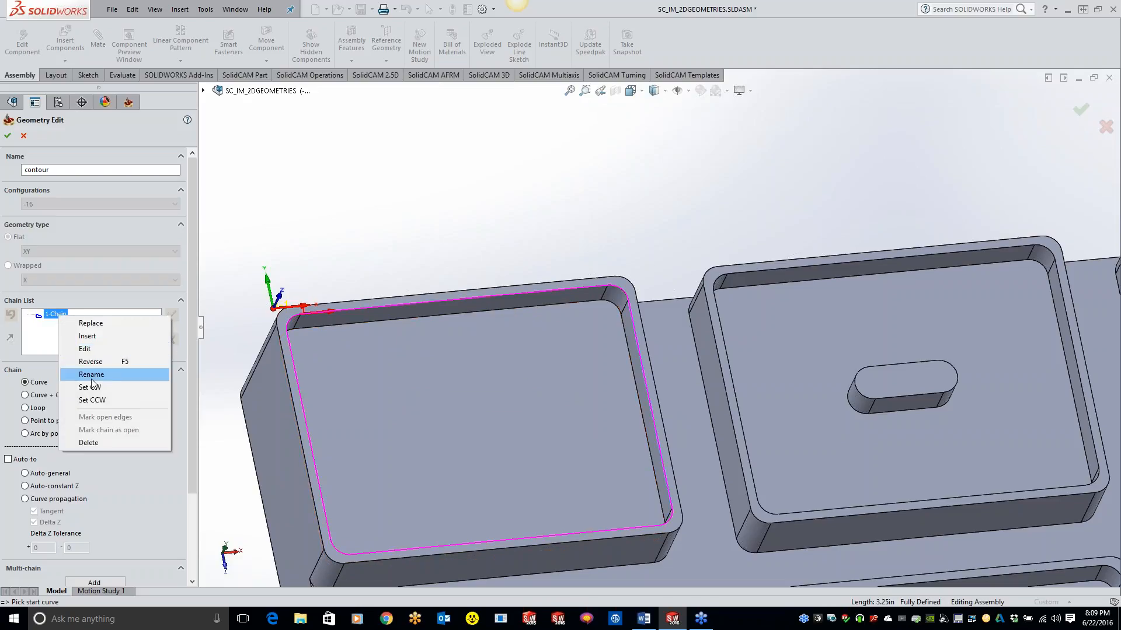
{"action": "left_click", "coordinate": [88, 443]}
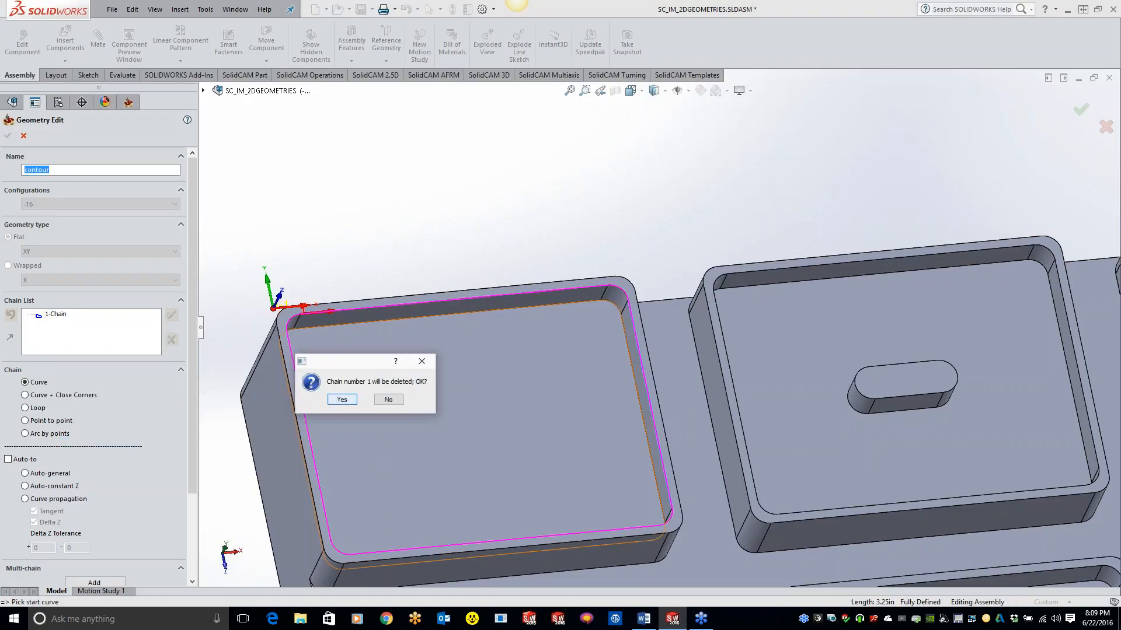
{"action": "left_click", "coordinate": [342, 399]}
{"action": "left_click", "coordinate": [25, 408]}
{"action": "left_click", "coordinate": [330, 312]}
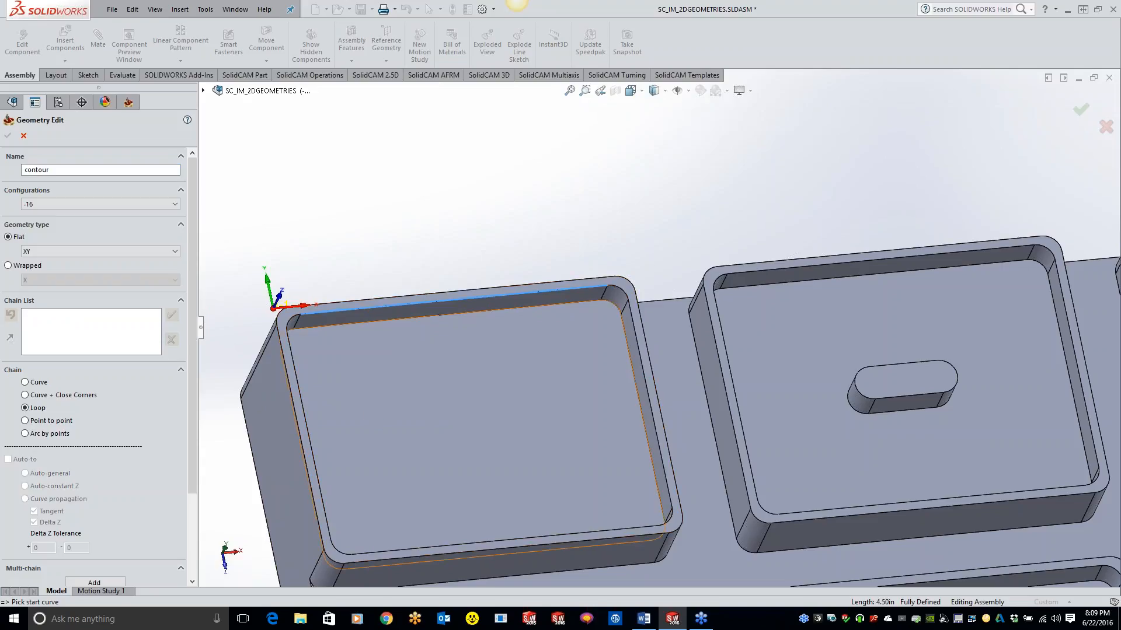
{"action": "left_click", "coordinate": [590, 397]}
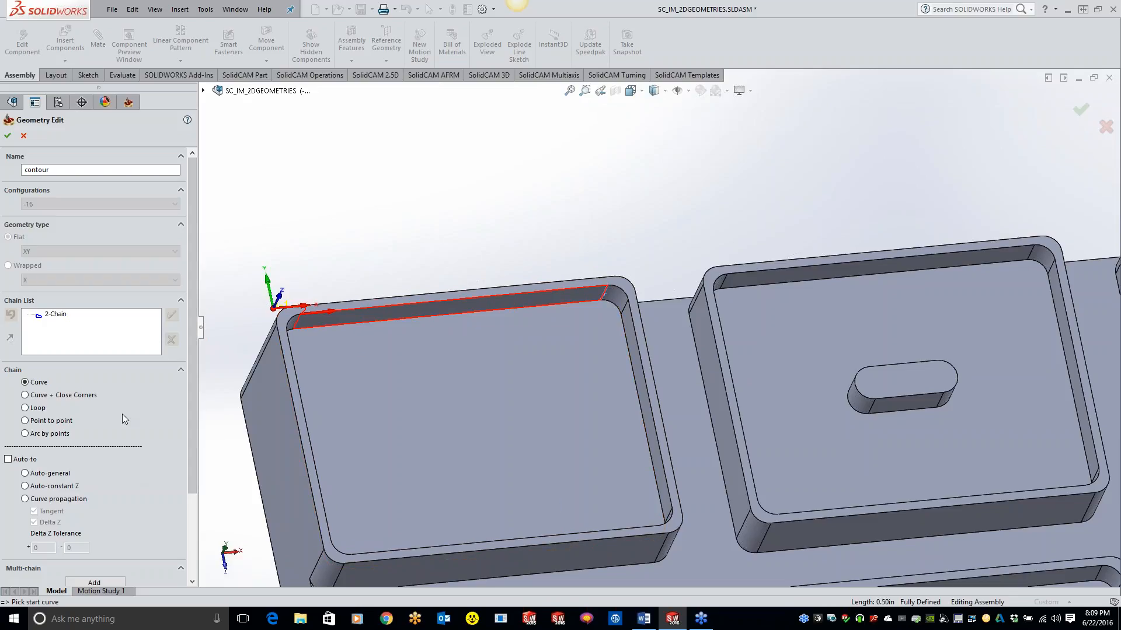
Delete the Loop chain around the corner pocket's far inner wall from the contour geometry.
{"action": "right_click", "coordinate": [56, 326]}
{"action": "left_click", "coordinate": [105, 440]}
{"action": "left_click", "coordinate": [343, 399]}
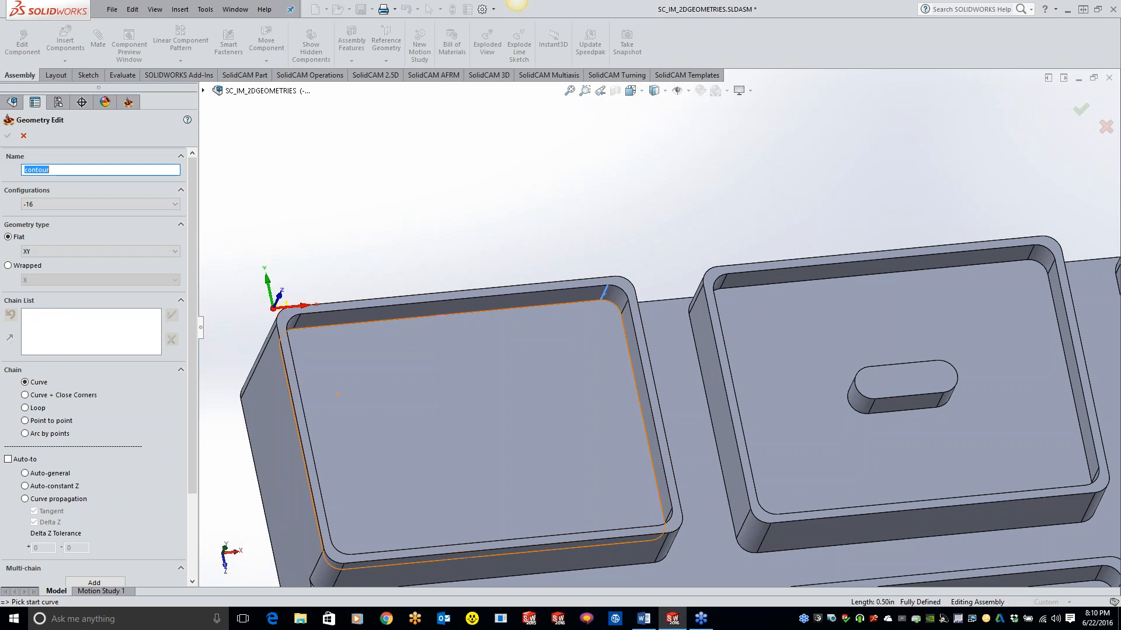
Select a Curve chain along the floor edges and corner arcs of the three walled sides of the open single-island pocket beside the SolidCAM-engraved block.
{"action": "scroll", "coordinate": [798, 443], "scroll_direction": "up", "scroll_amount": 5}
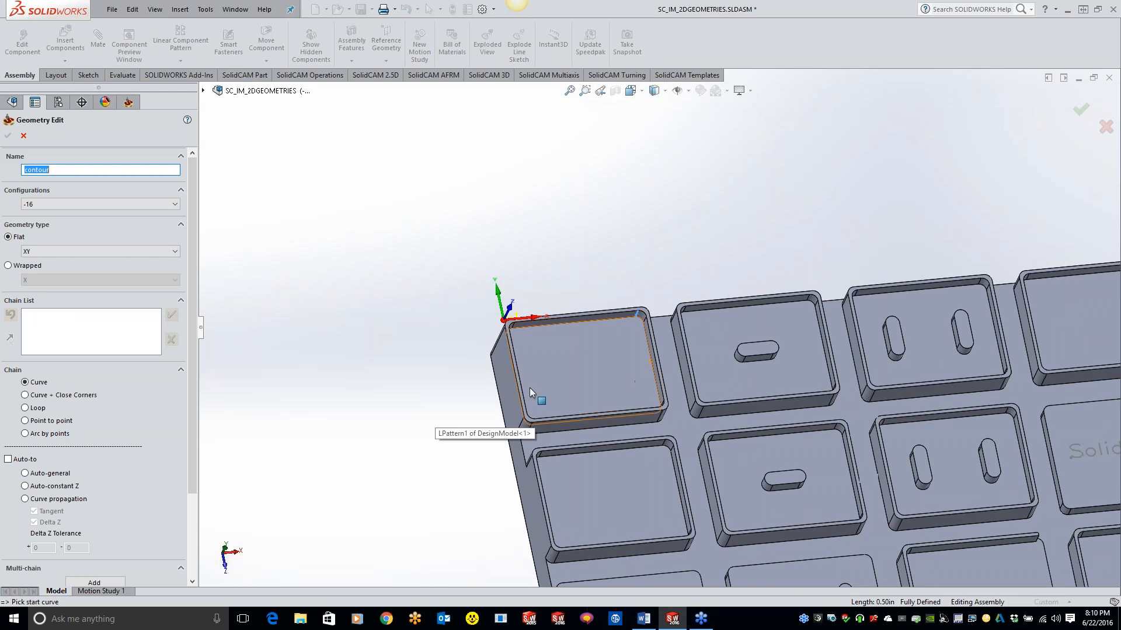
{"action": "scroll", "coordinate": [798, 441], "scroll_direction": "up", "scroll_amount": 3}
{"action": "scroll", "coordinate": [770, 440], "scroll_direction": "down", "scroll_amount": 8}
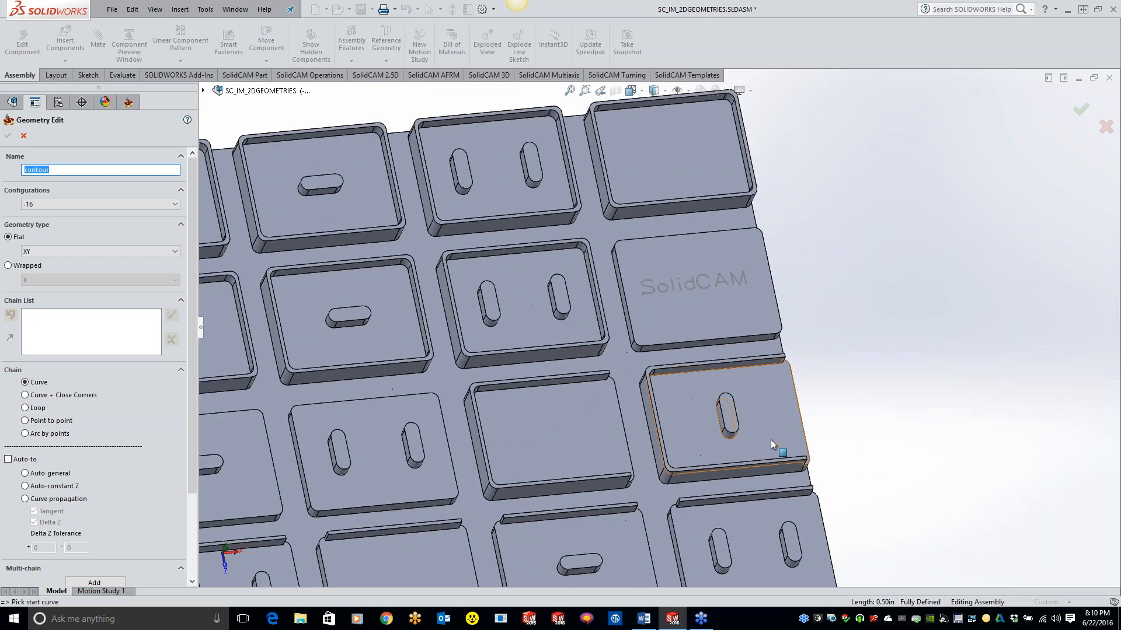
{"action": "scroll", "coordinate": [790, 385], "scroll_direction": "down", "scroll_amount": 2}
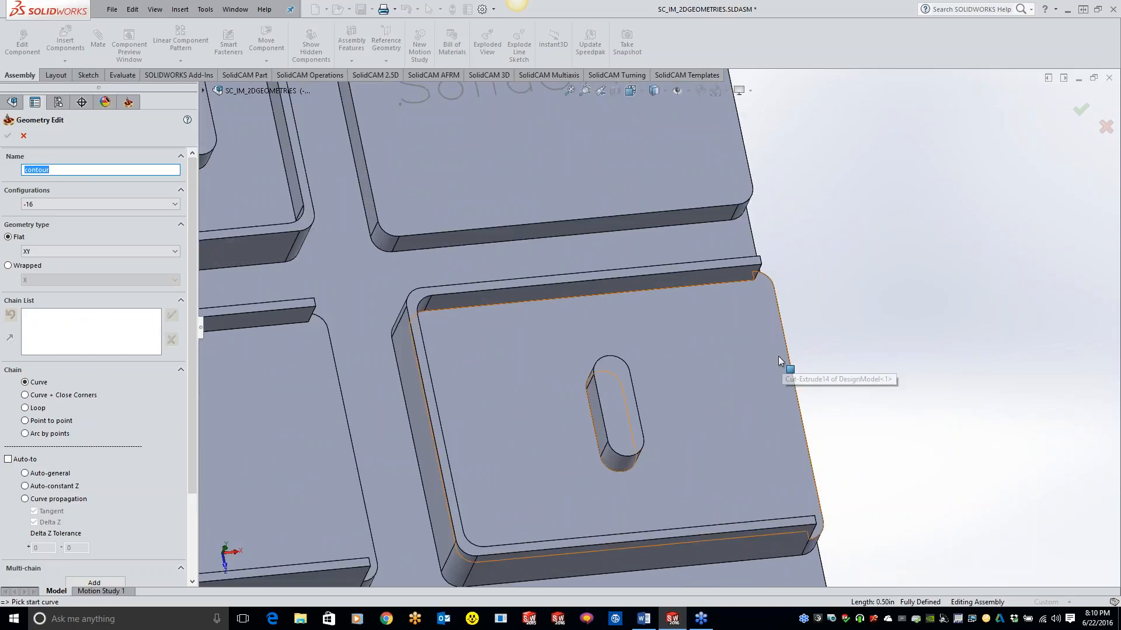
{"action": "scroll", "coordinate": [782, 357], "scroll_direction": "down", "scroll_amount": 2}
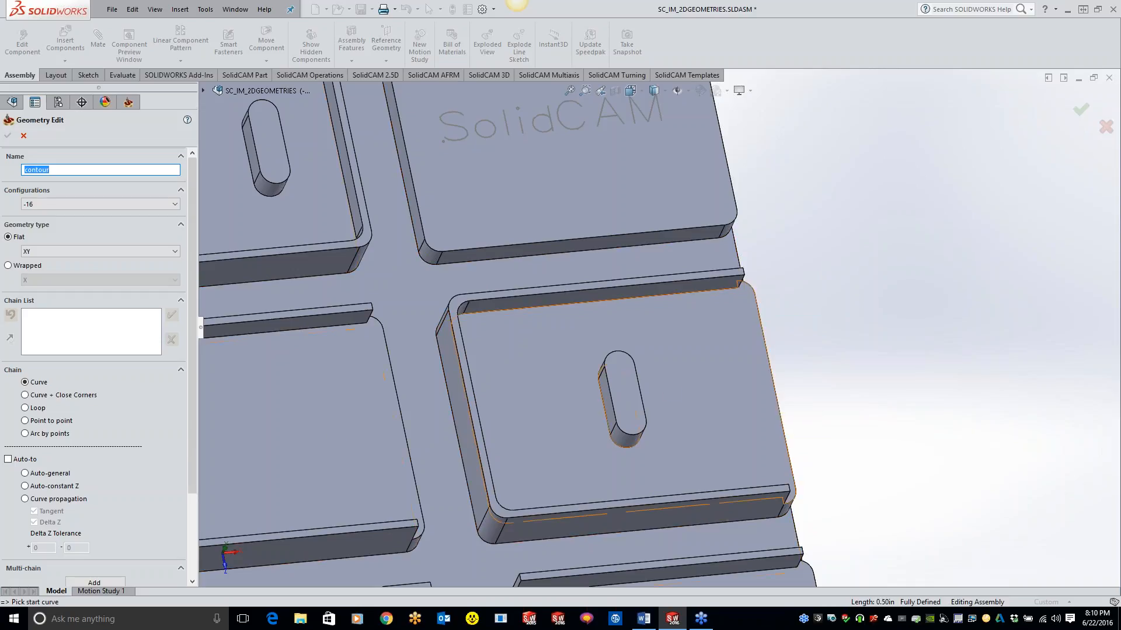
{"action": "left_click", "coordinate": [629, 300]}
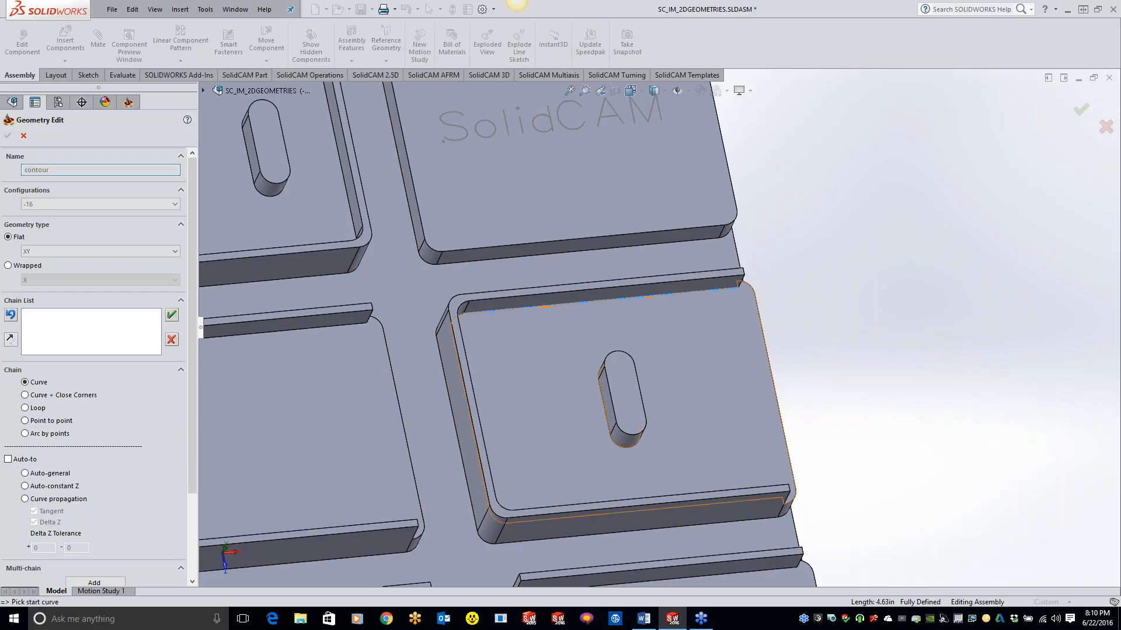
{"action": "middle_click_drag", "start_coordinate": [532, 329], "coordinate": [467, 331]}
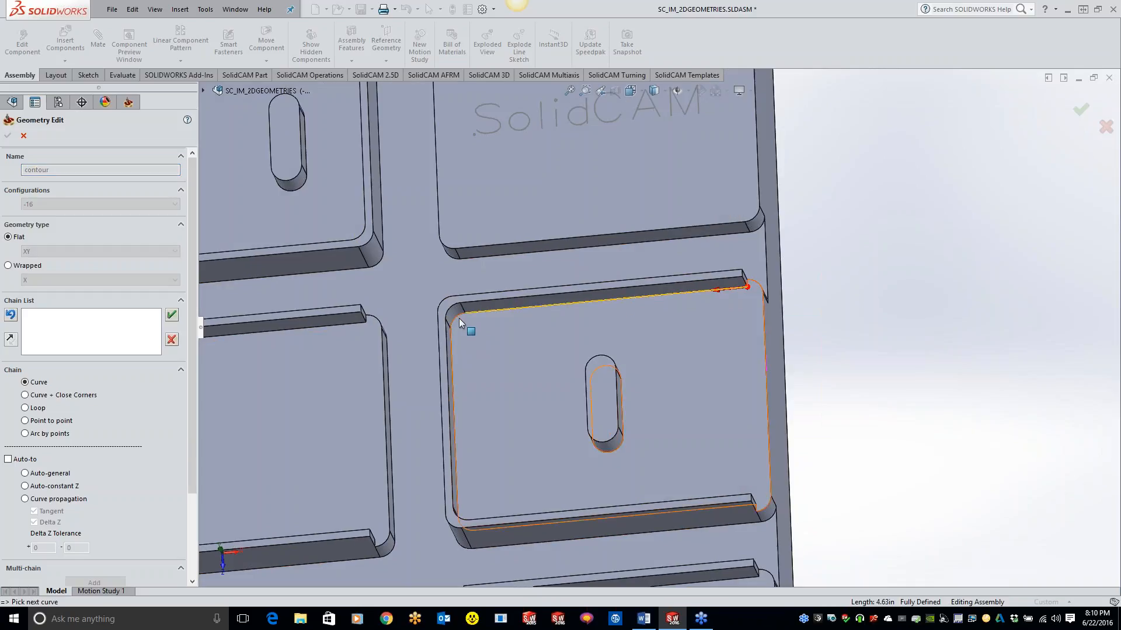
{"action": "left_click", "coordinate": [458, 319]}
{"action": "left_click", "coordinate": [454, 374]}
{"action": "middle_click_drag", "start_coordinate": [492, 503], "coordinate": [475, 538]}
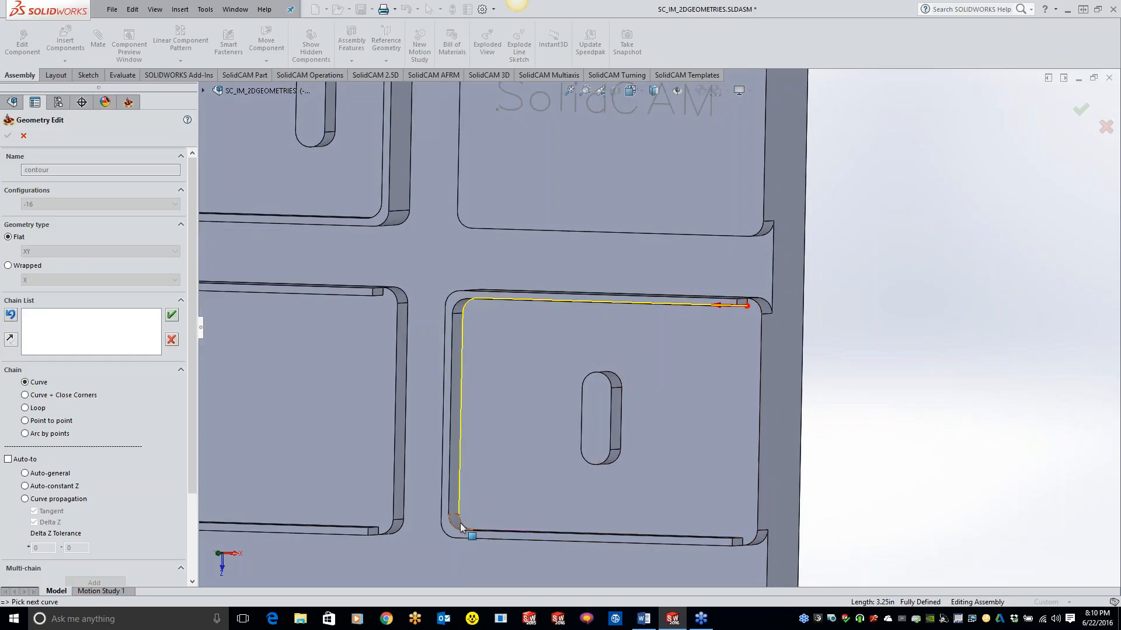
{"action": "left_click", "coordinate": [462, 527]}
{"action": "middle_click_drag", "start_coordinate": [565, 515], "coordinate": [570, 542]}
{"action": "left_click", "coordinate": [570, 543]}
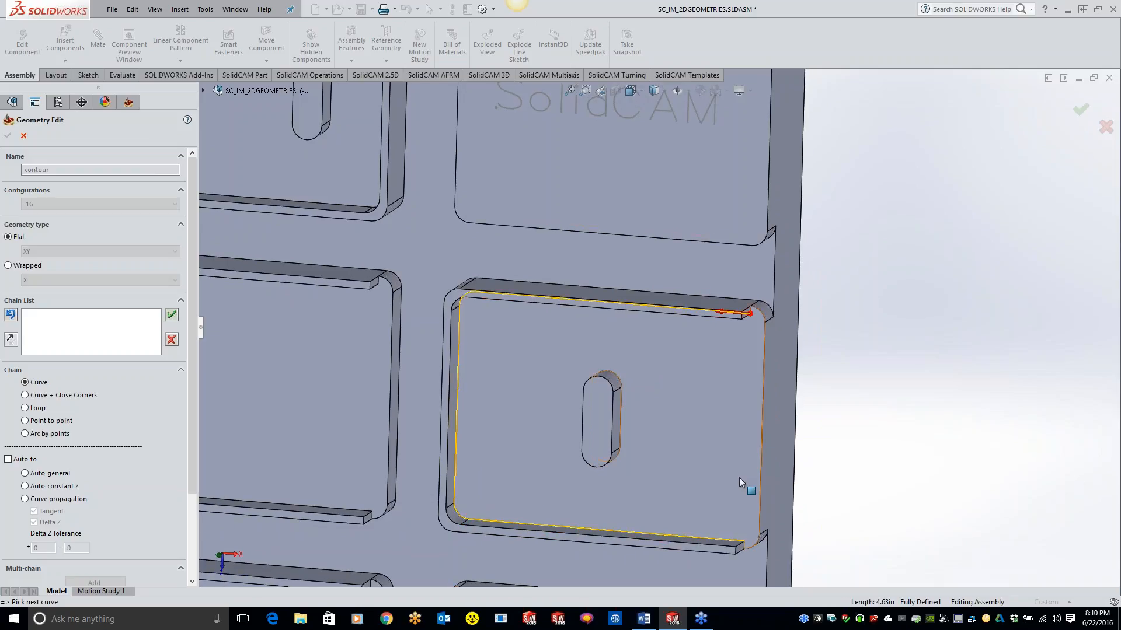
Close the chain across the pocket's open side with a Point to point segment back to its start point.
{"action": "middle_click_drag", "start_coordinate": [780, 346], "coordinate": [766, 315]}
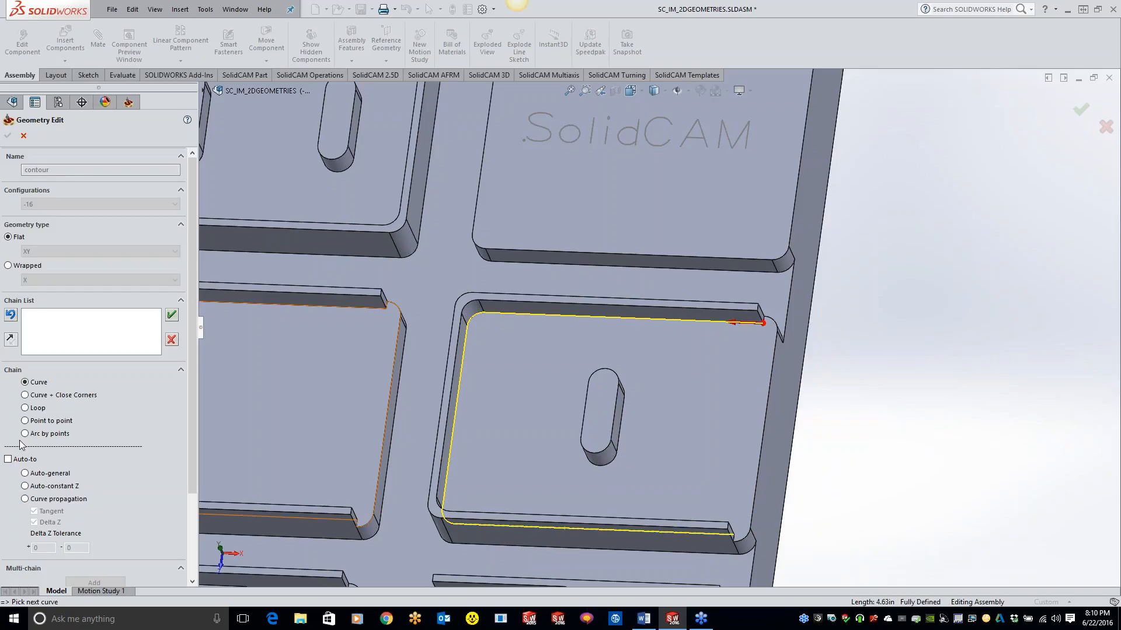
{"action": "left_click", "coordinate": [25, 421]}
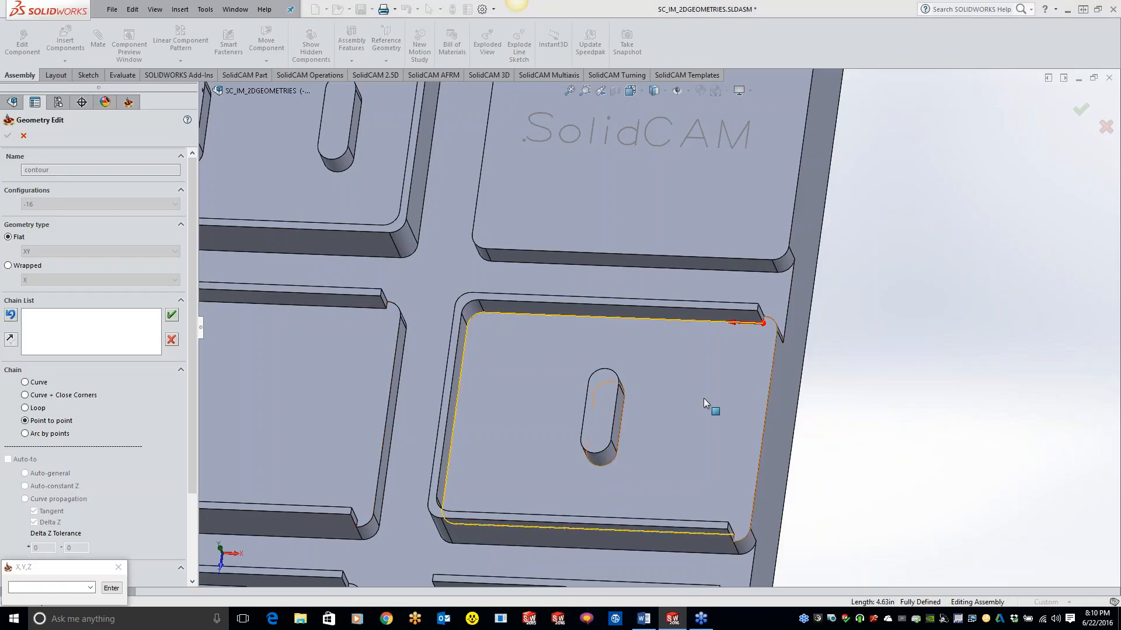
{"action": "left_click", "coordinate": [763, 324]}
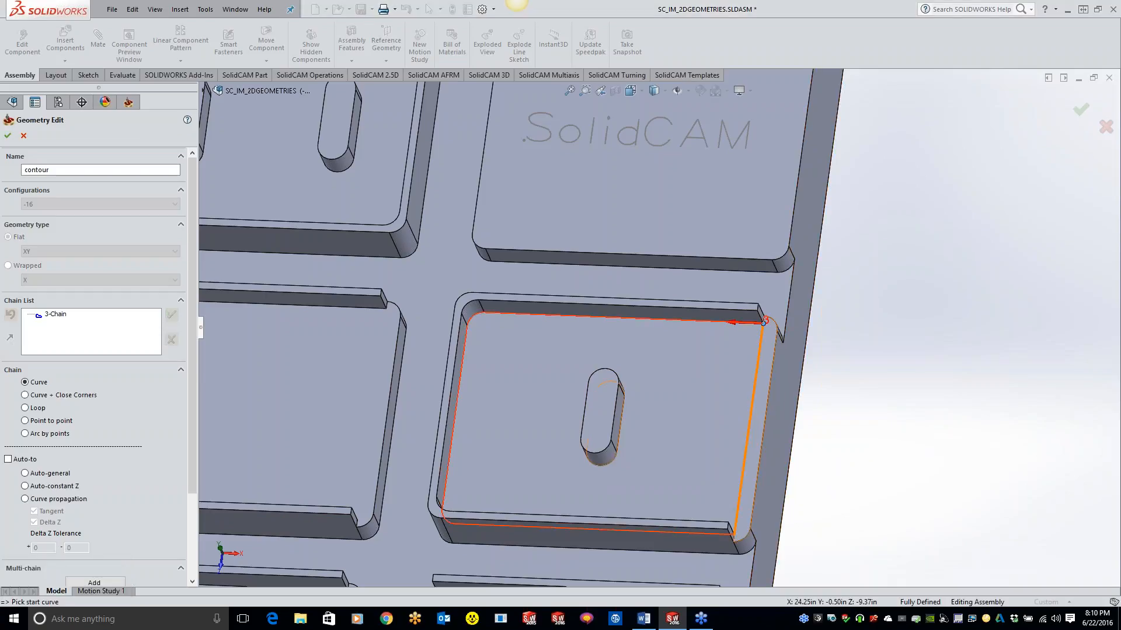
Try a Point to point chain through three corners at different heights on the neighbouring open pocket without islands, and reject the chain.
{"action": "scroll", "coordinate": [776, 335], "scroll_direction": "up", "scroll_amount": 3}
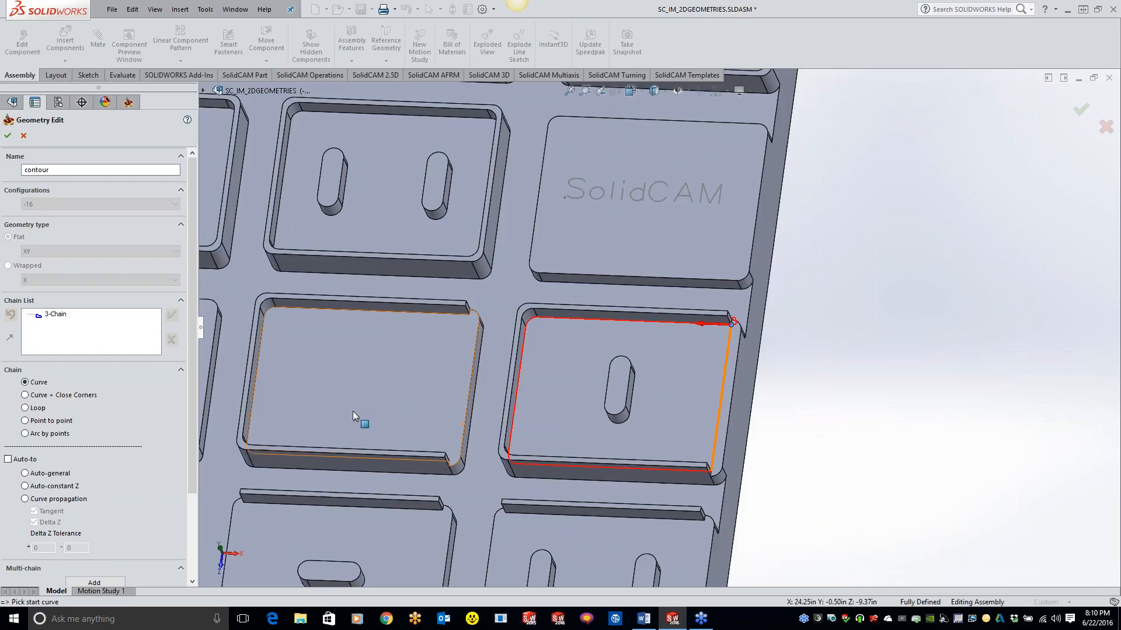
{"action": "scroll", "coordinate": [446, 349], "scroll_direction": "down", "scroll_amount": 3}
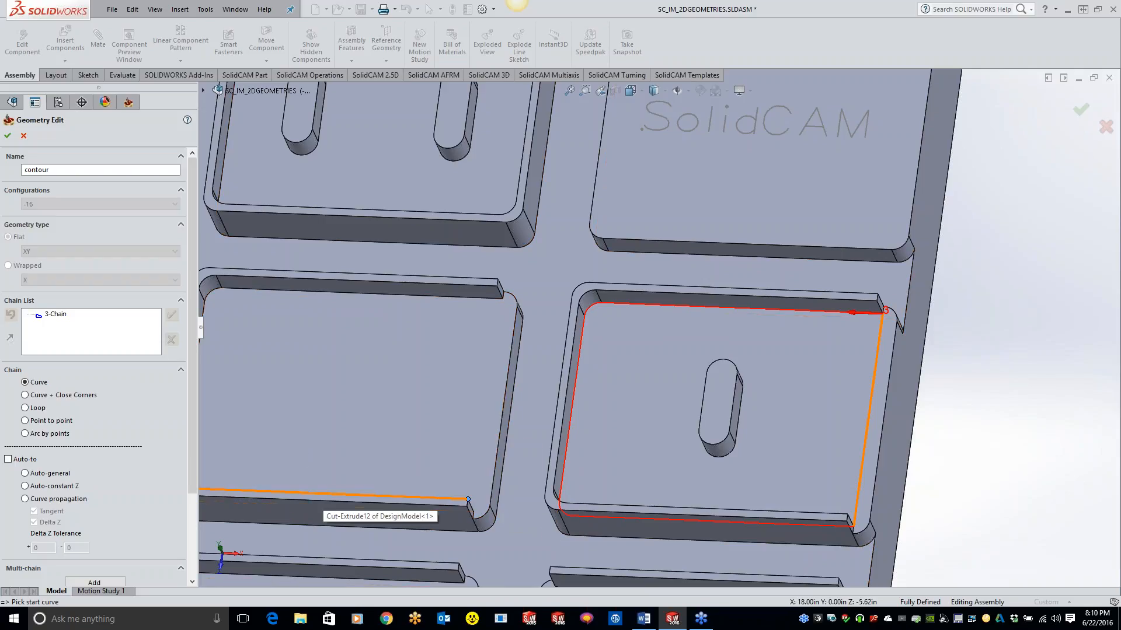
{"action": "scroll", "coordinate": [447, 496], "scroll_direction": "up", "scroll_amount": 4}
{"action": "scroll", "coordinate": [564, 324], "scroll_direction": "down", "scroll_amount": 3}
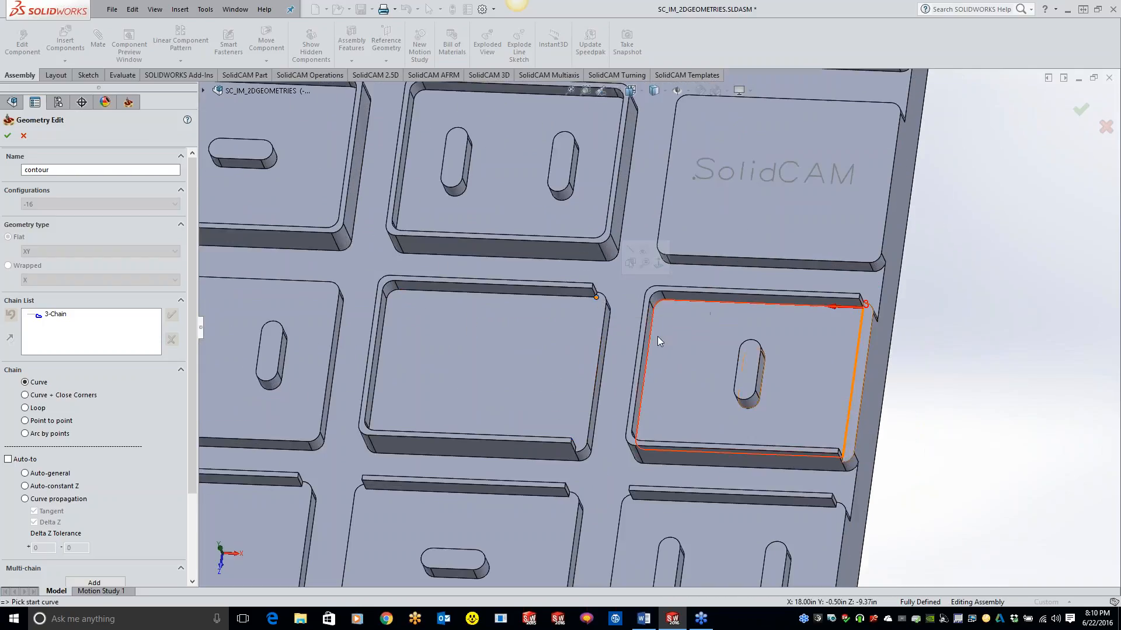
{"action": "left_click", "coordinate": [24, 421]}
{"action": "left_click", "coordinate": [597, 297]}
{"action": "left_click", "coordinate": [571, 437]}
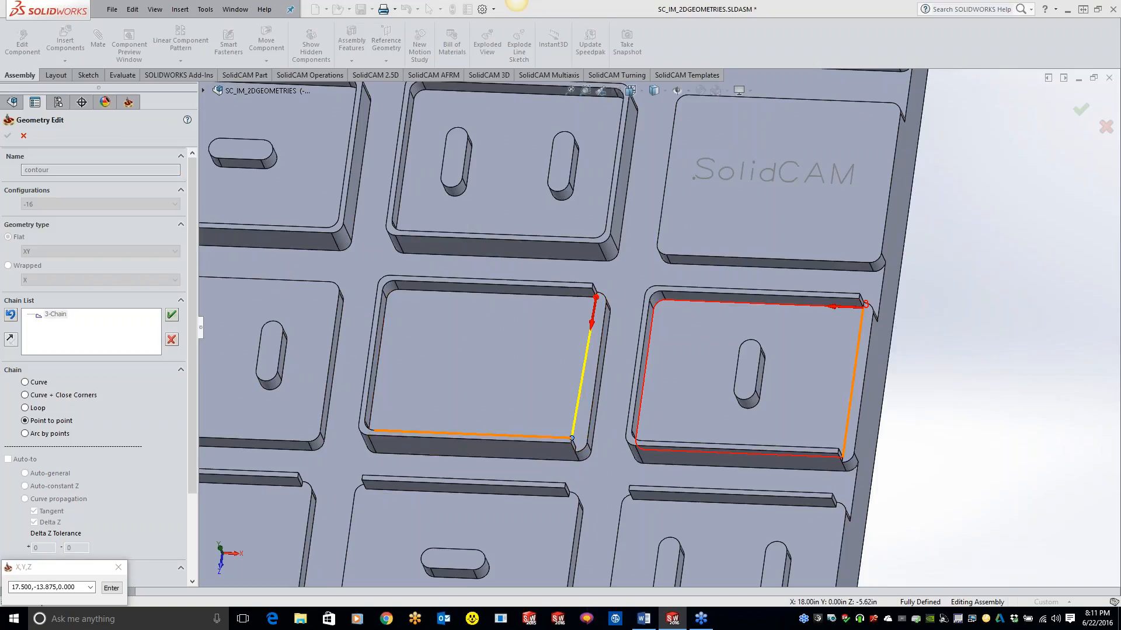
{"action": "left_click", "coordinate": [373, 430]}
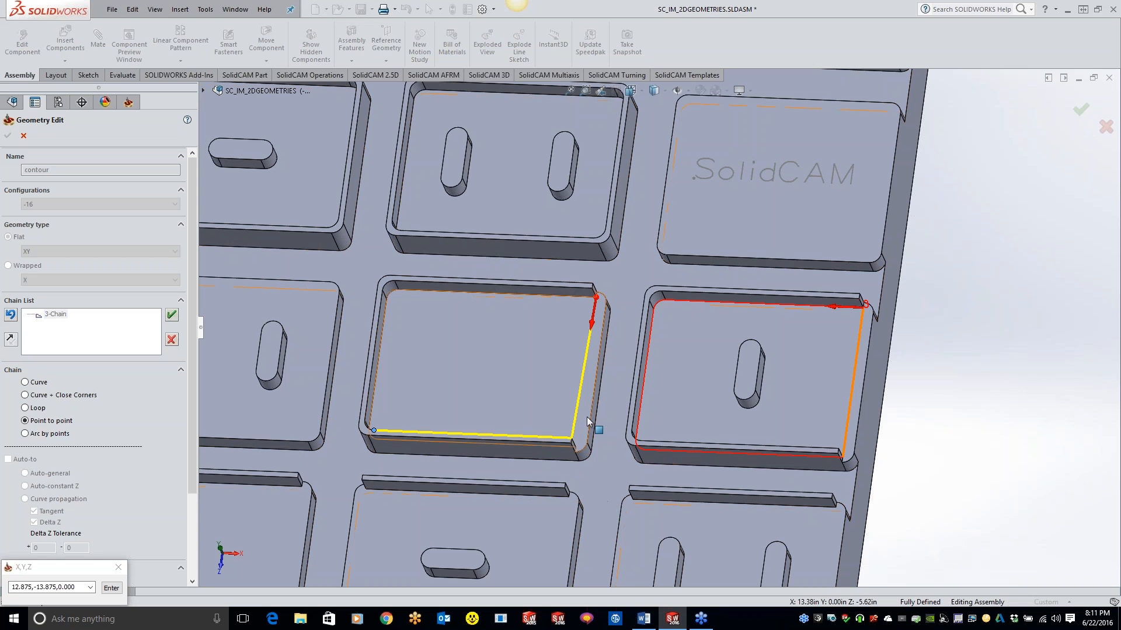
{"action": "middle_click_drag", "start_coordinate": [588, 428], "coordinate": [574, 318]}
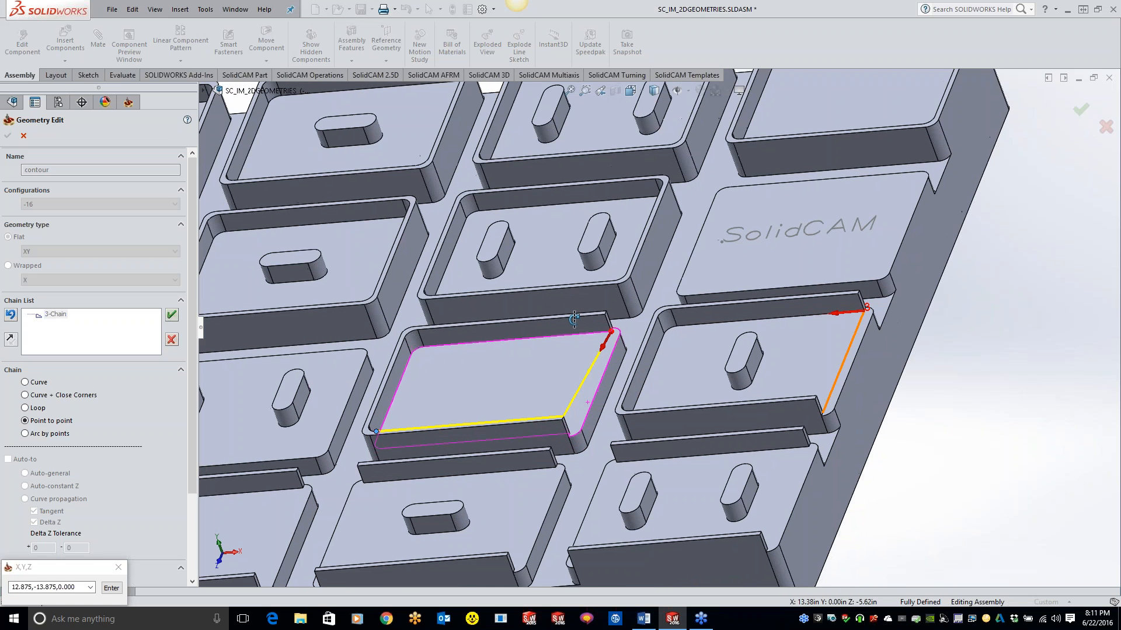
{"action": "middle_click_drag", "start_coordinate": [575, 319], "coordinate": [605, 355]}
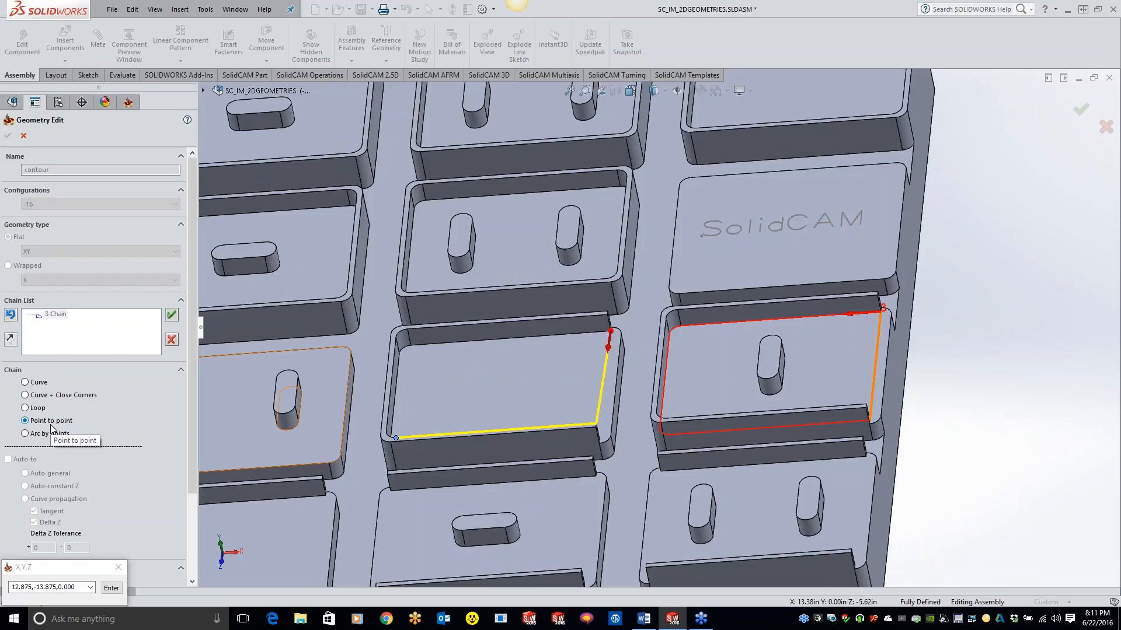
{"action": "left_click", "coordinate": [171, 340]}
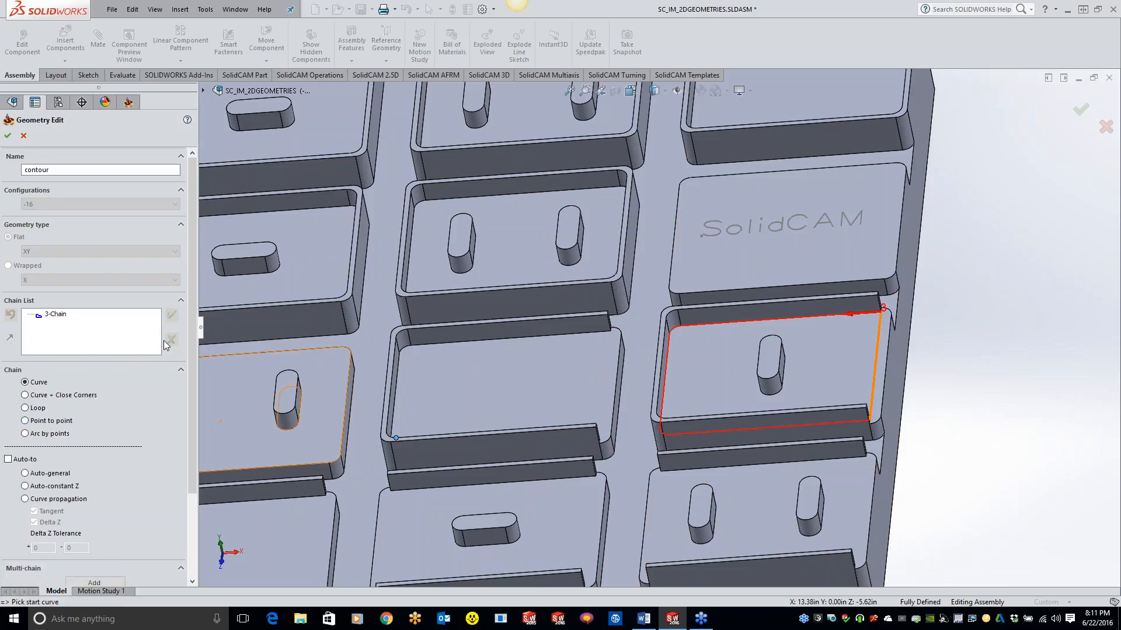
Try an Arc by points chain along the floor fillet at the island-free open pocket's far inner corner, and reject the chain.
{"action": "left_click", "coordinate": [25, 434]}
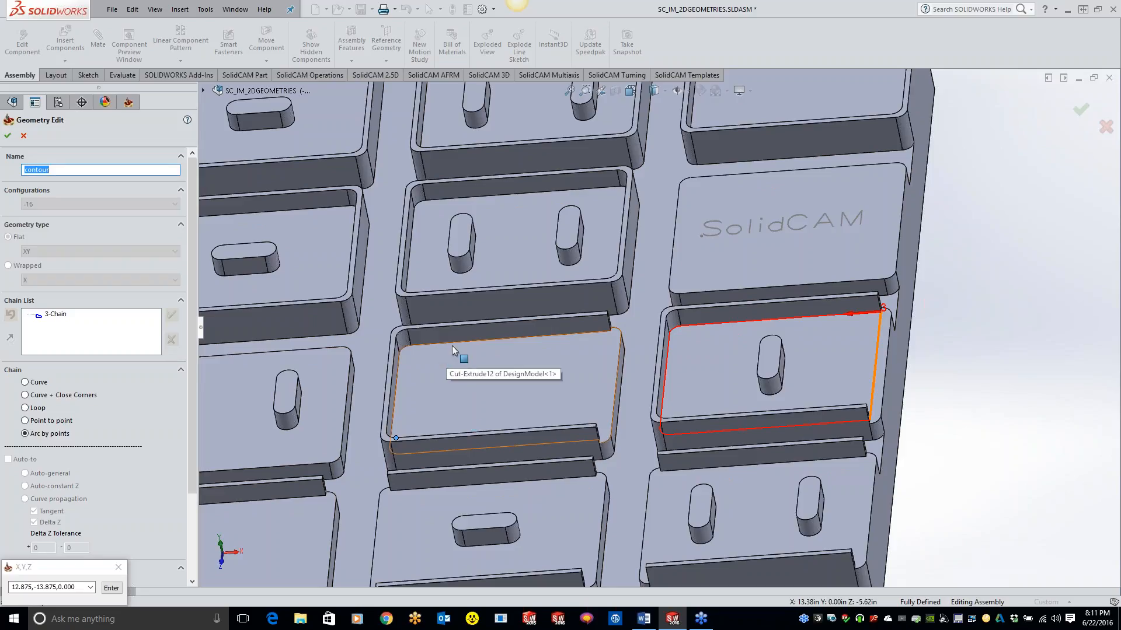
{"action": "mouse_move", "coordinate": [451, 345]}
{"action": "middle_mouse_down"}
{"action": "mouse_move", "coordinate": [429, 344]}
{"action": "mouse_move", "coordinate": [467, 349]}
{"action": "middle_mouse_up"}
{"action": "scroll", "coordinate": [557, 350], "scroll_direction": "down", "scroll_amount": 1}
{"action": "scroll", "coordinate": [557, 351], "scroll_direction": "down", "scroll_amount": 3}
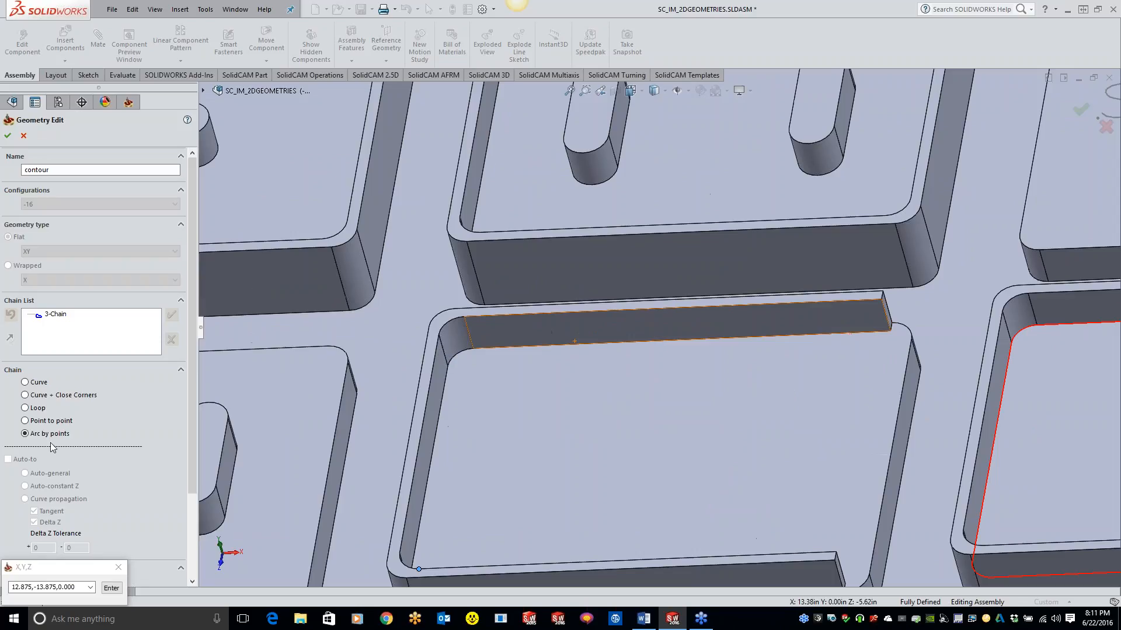
{"action": "scroll", "coordinate": [445, 358], "scroll_direction": "down", "scroll_amount": 4}
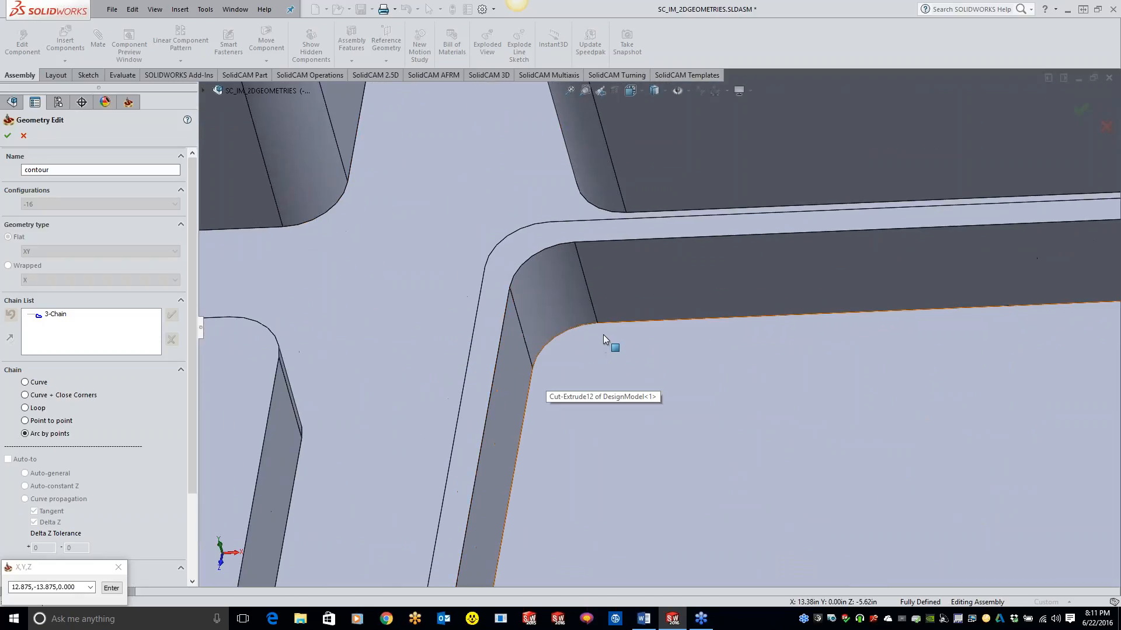
{"action": "left_click", "coordinate": [597, 323]}
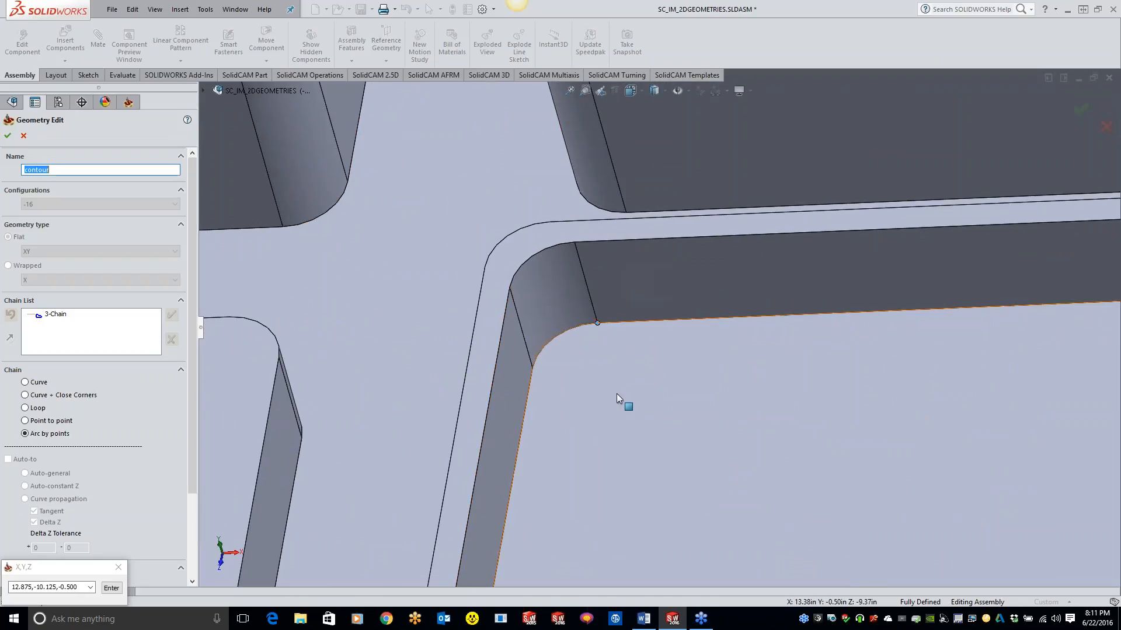
{"action": "left_click", "coordinate": [564, 339]}
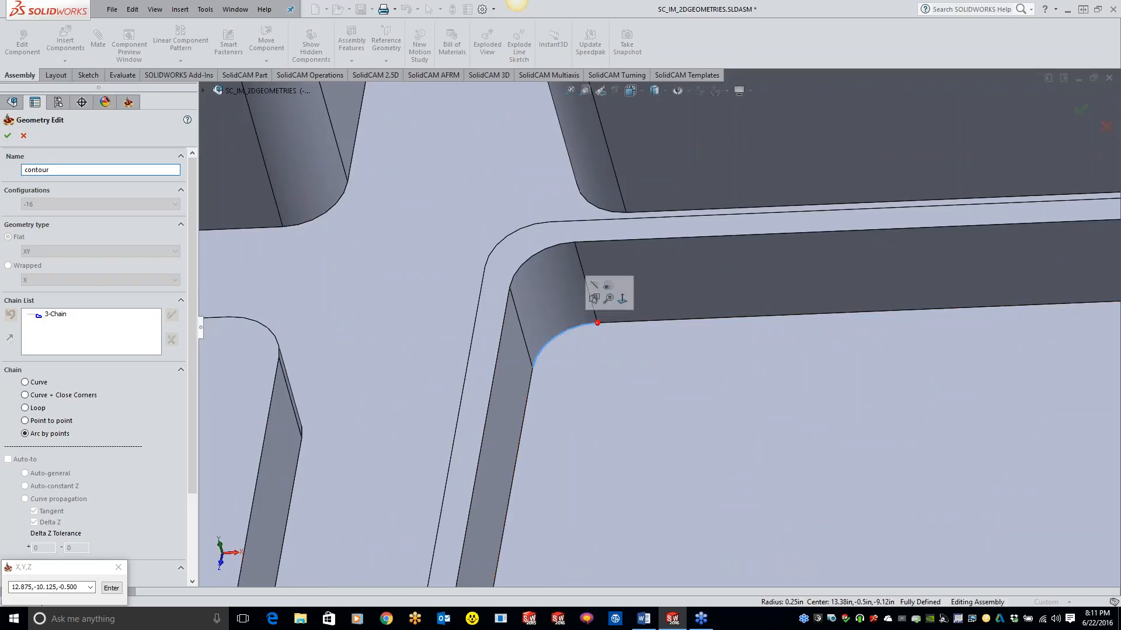
{"action": "left_click", "coordinate": [533, 368]}
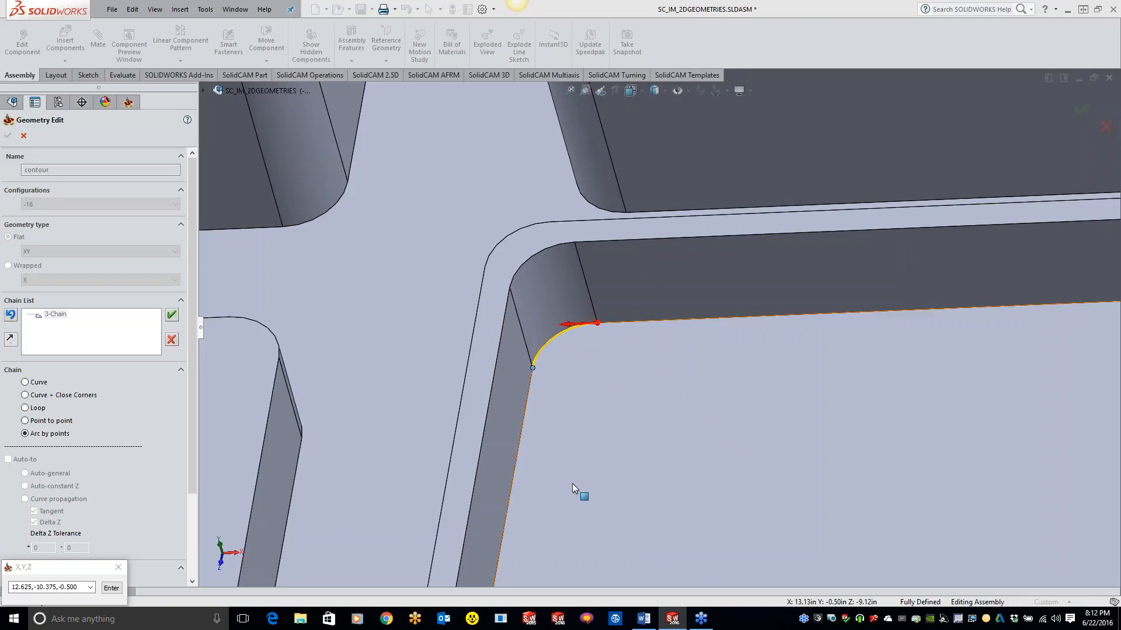
{"action": "scroll", "coordinate": [680, 420], "scroll_direction": "up", "scroll_amount": 3}
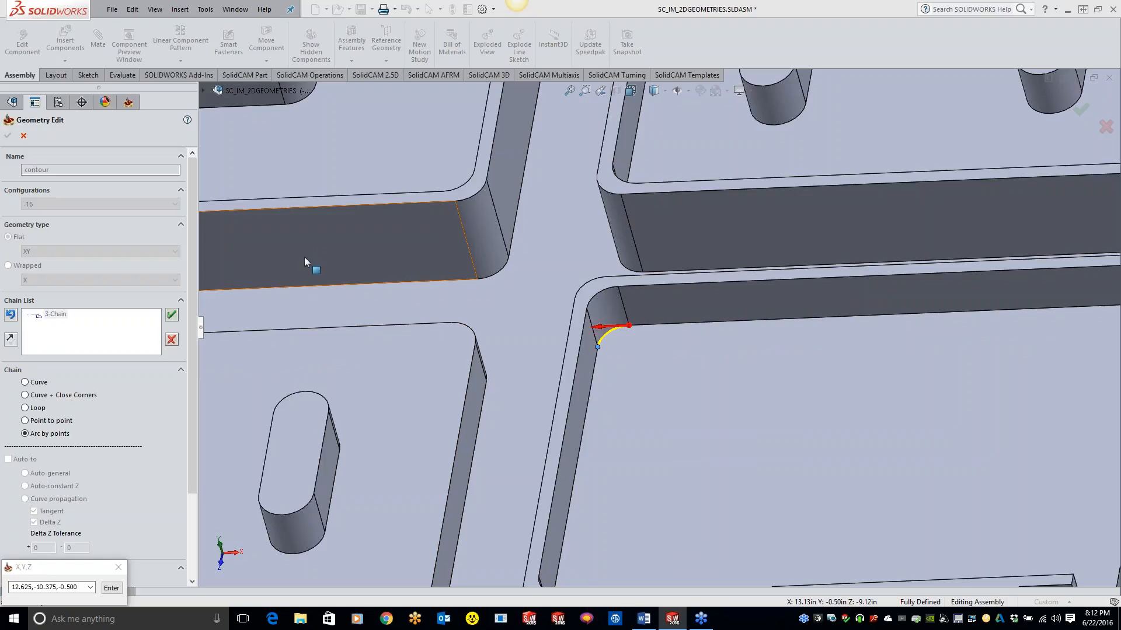
{"action": "scroll", "coordinate": [492, 371], "scroll_direction": "up", "scroll_amount": 5}
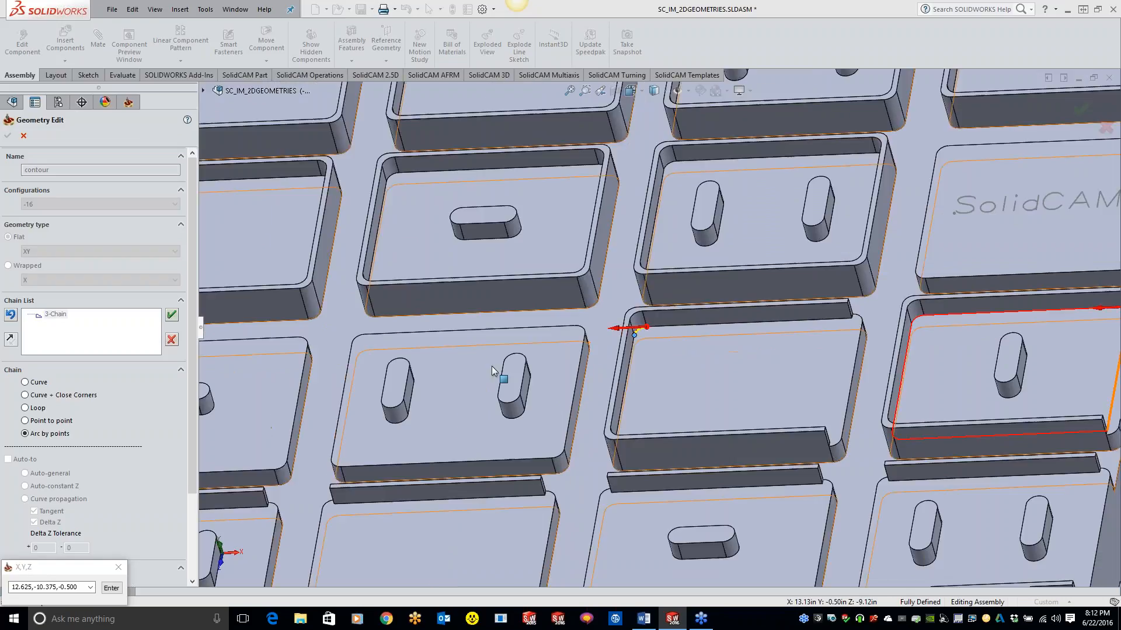
{"action": "scroll", "coordinate": [492, 372], "scroll_direction": "up", "scroll_amount": 3}
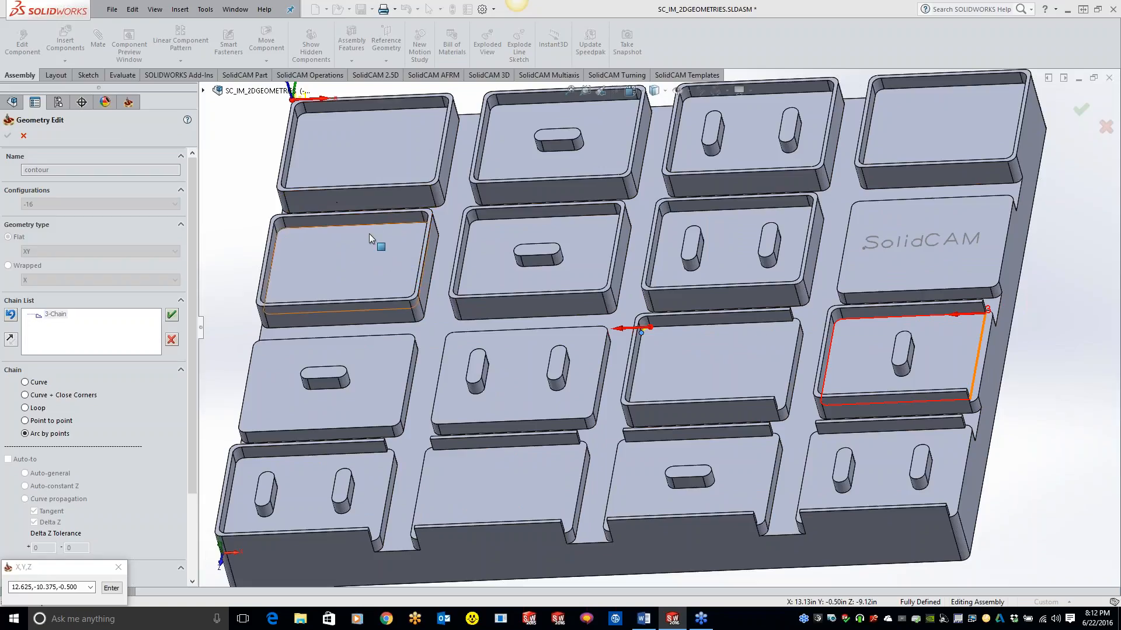
{"action": "left_click", "coordinate": [171, 343]}
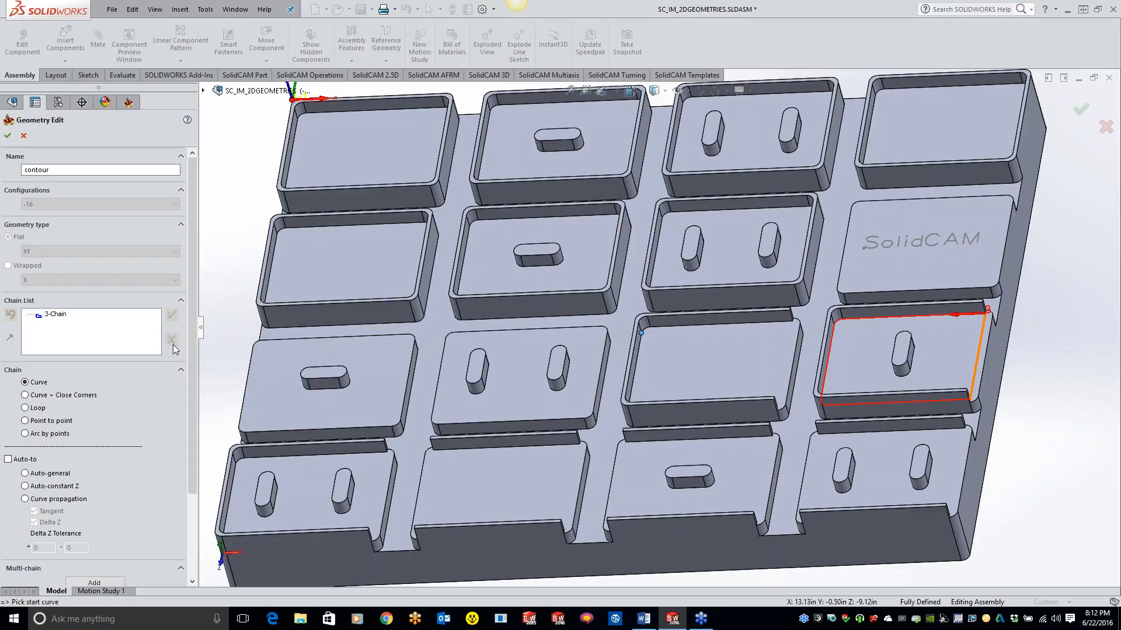
Delete the closed chain around the single-island open pocket from the contour geometry.
{"action": "right_click", "coordinate": [61, 315]}
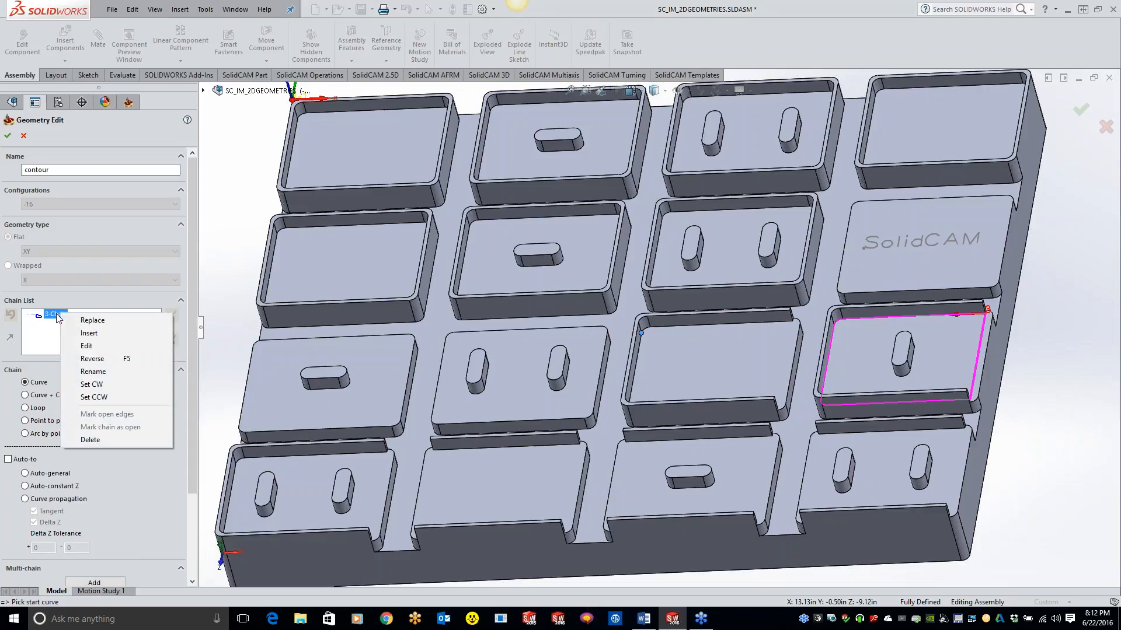
{"action": "left_click", "coordinate": [99, 439]}
{"action": "left_click", "coordinate": [342, 399]}
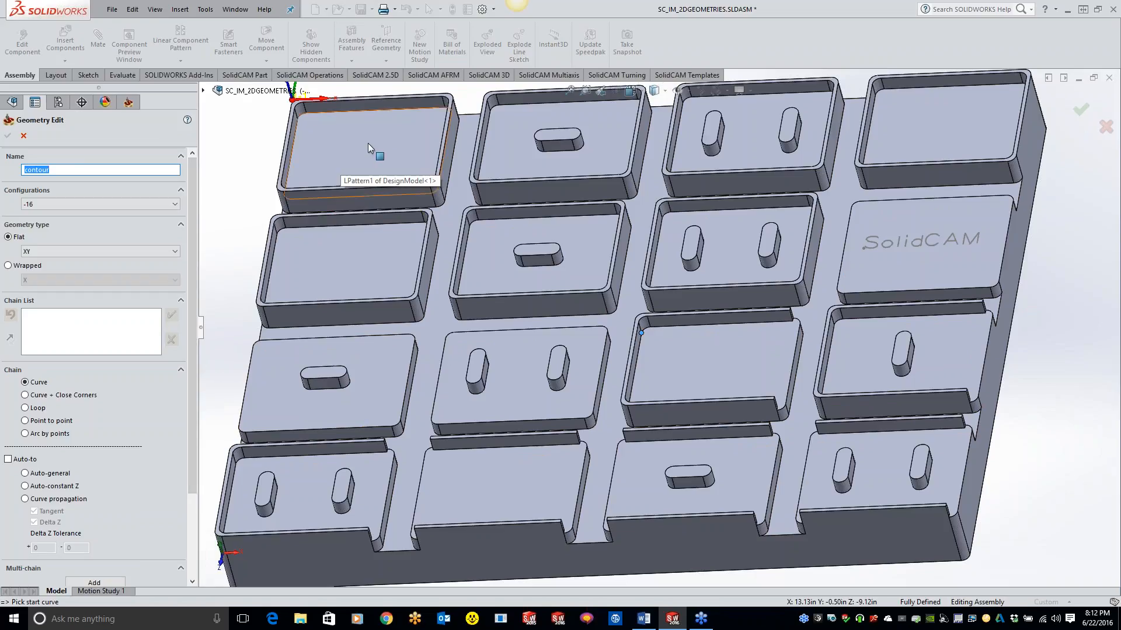
Select Auto-constant Z chains around the corner pocket's floor, starting from its far edge, and around the island in the adjacent pocket.
{"action": "left_click", "coordinate": [374, 109]}
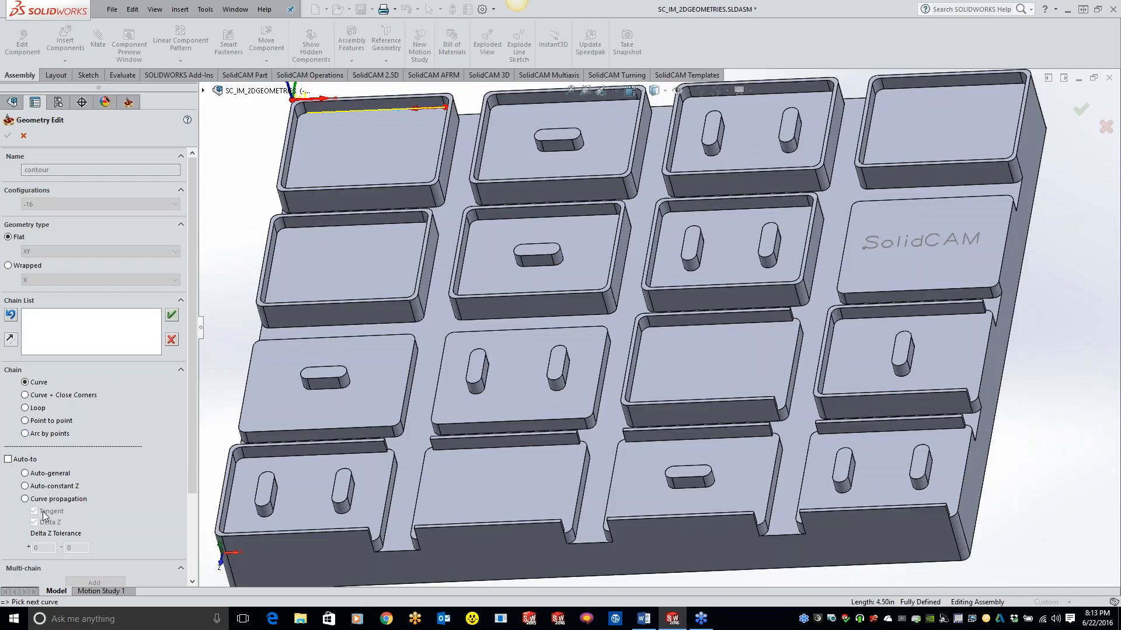
{"action": "left_click", "coordinate": [25, 486]}
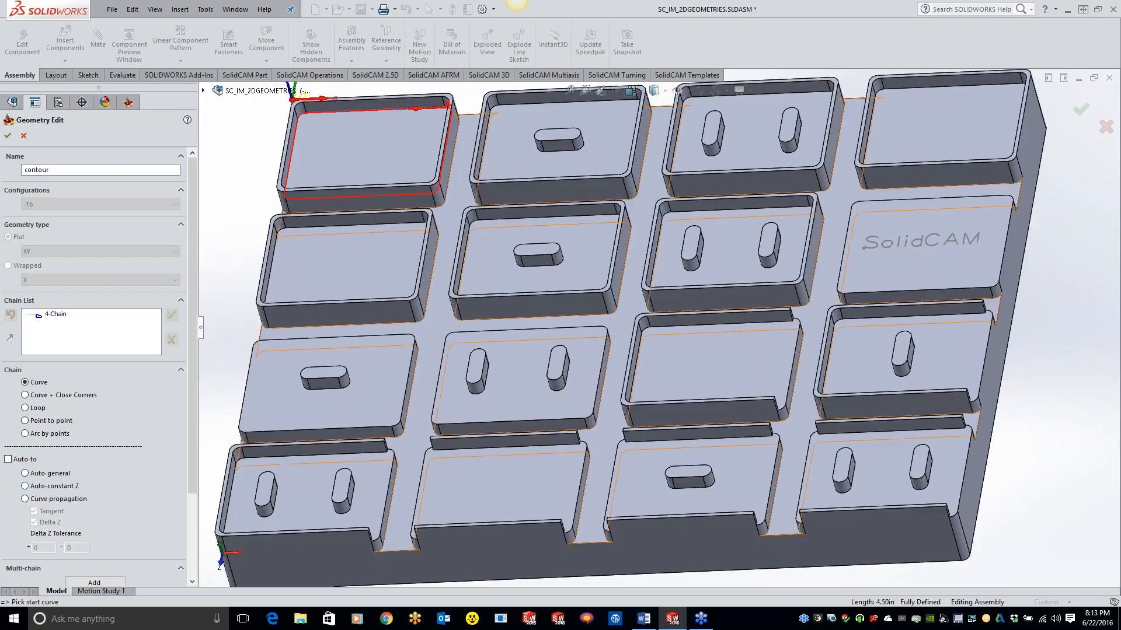
{"action": "left_click", "coordinate": [557, 140]}
{"action": "left_click", "coordinate": [26, 488]}
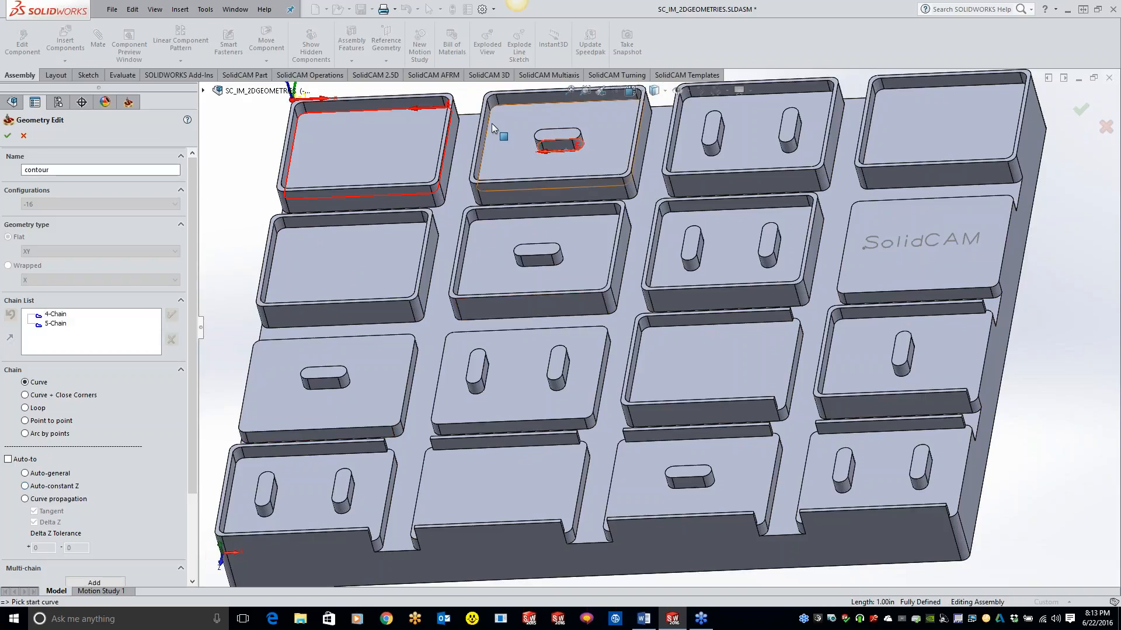
Chain the single-island pocket's outer floor edge with Auto-constant Z and the closed two-island pocket's floor edge with Curve propagation.
{"action": "left_click", "coordinate": [485, 147]}
{"action": "left_click", "coordinate": [26, 486]}
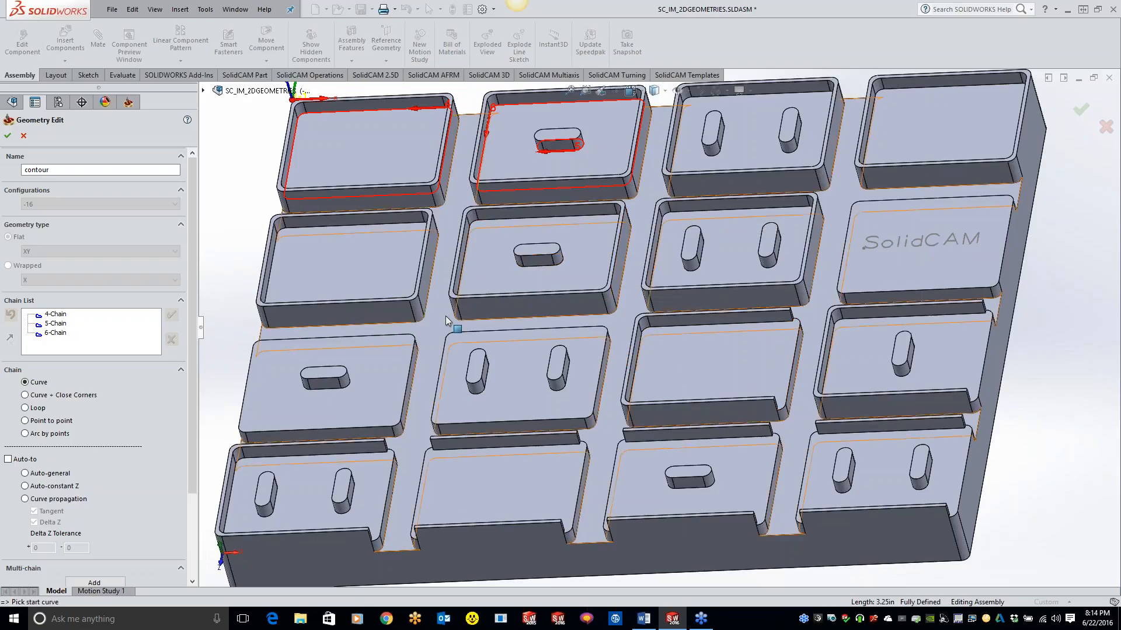
{"action": "scroll", "coordinate": [768, 211], "scroll_direction": "up", "scroll_amount": 5}
{"action": "scroll", "coordinate": [768, 211], "scroll_direction": "down", "scroll_amount": 2}
{"action": "scroll", "coordinate": [640, 295], "scroll_direction": "down", "scroll_amount": 2}
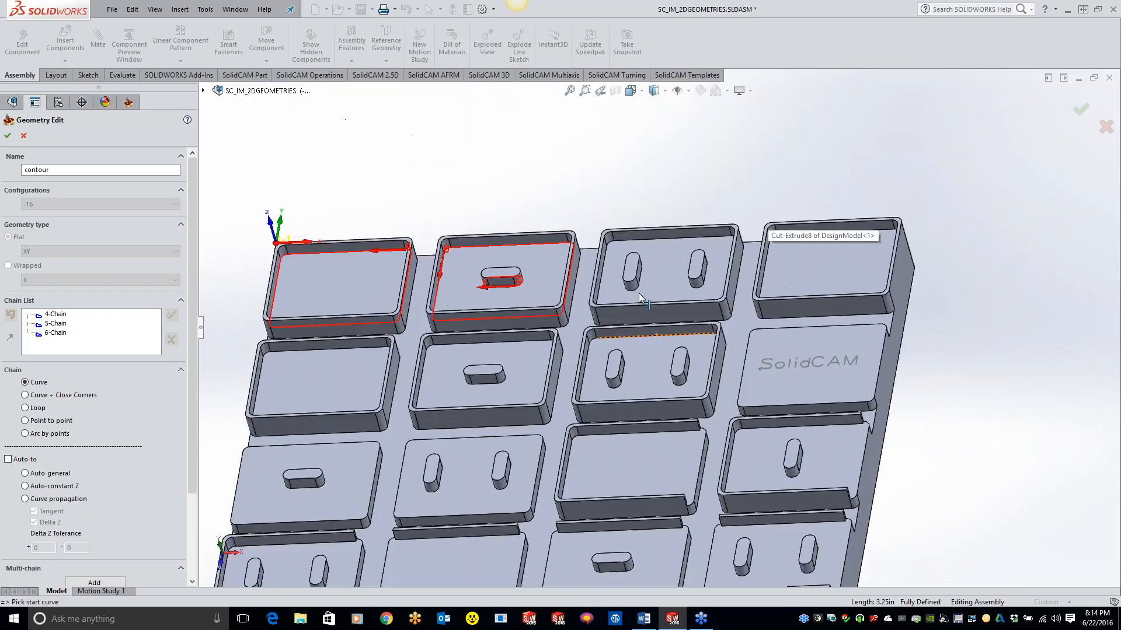
{"action": "left_click", "coordinate": [658, 252]}
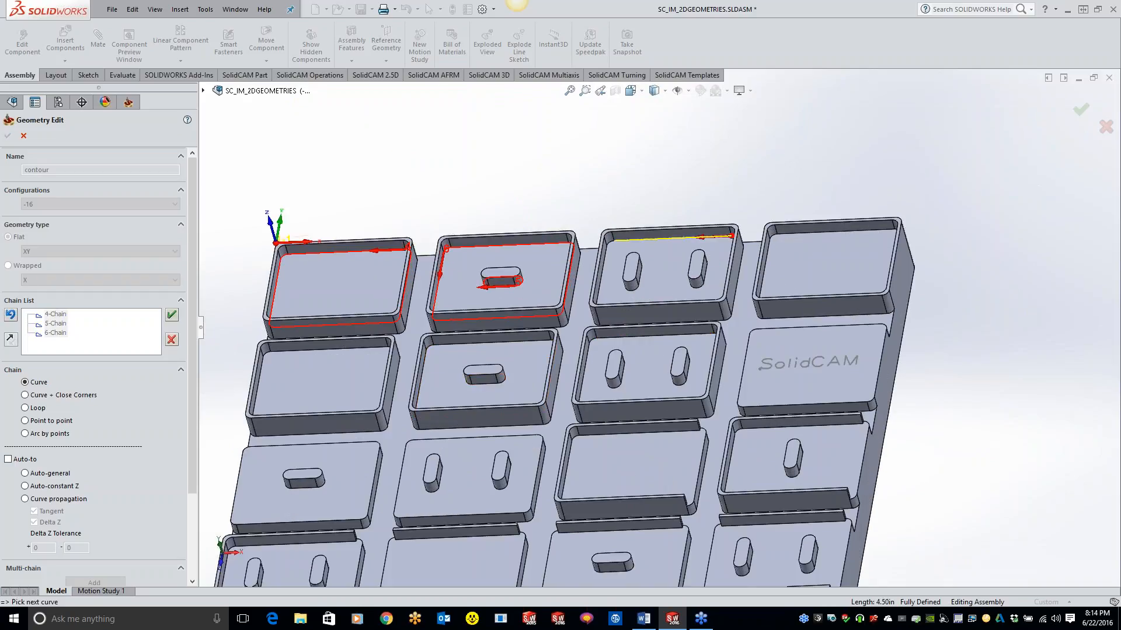
{"action": "left_click", "coordinate": [25, 499]}
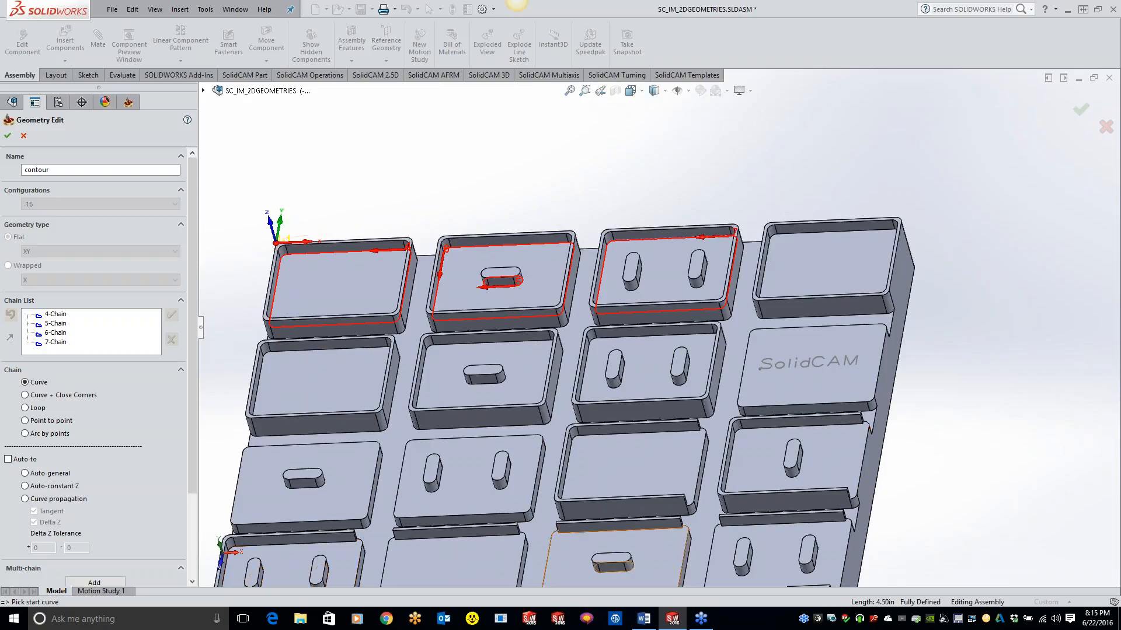
Add a multi-chain by edges from the floor of the island-free pocket at the far end of the same row.
{"action": "left_click_drag", "start_coordinate": [190, 458], "coordinate": [189, 493]}
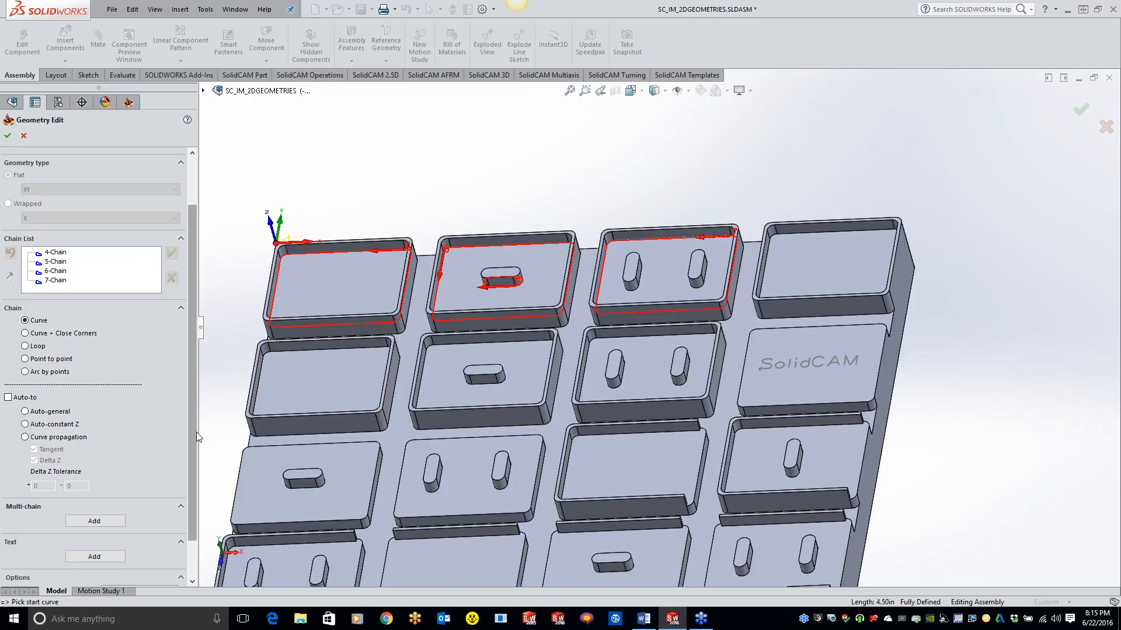
{"action": "left_click_drag", "start_coordinate": [196, 432], "coordinate": [190, 462]}
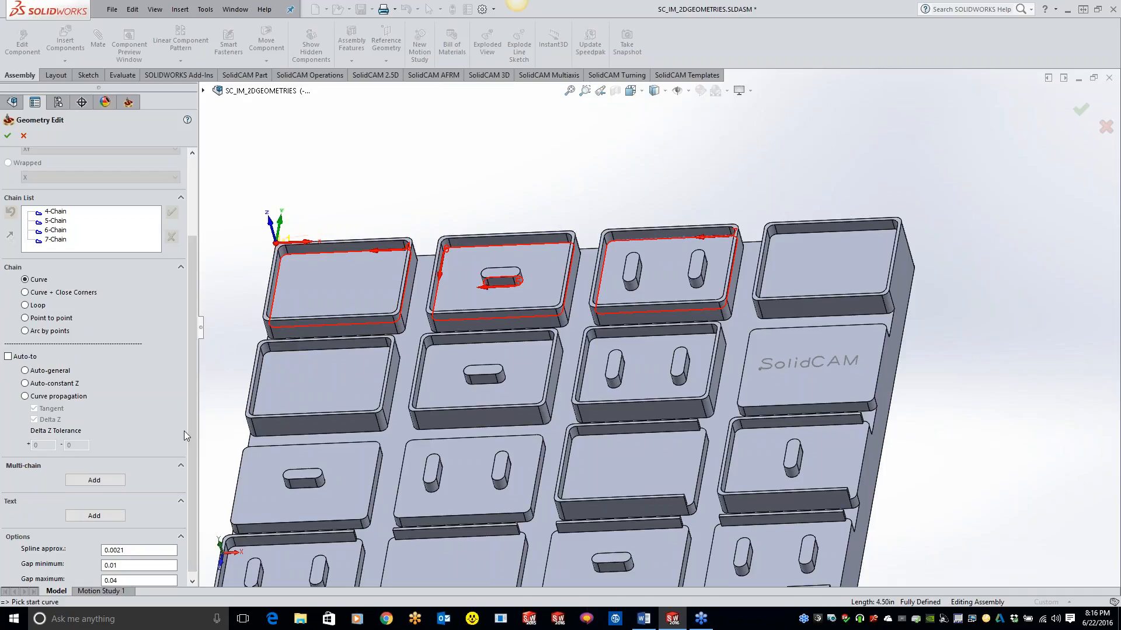
{"action": "left_click", "coordinate": [95, 481]}
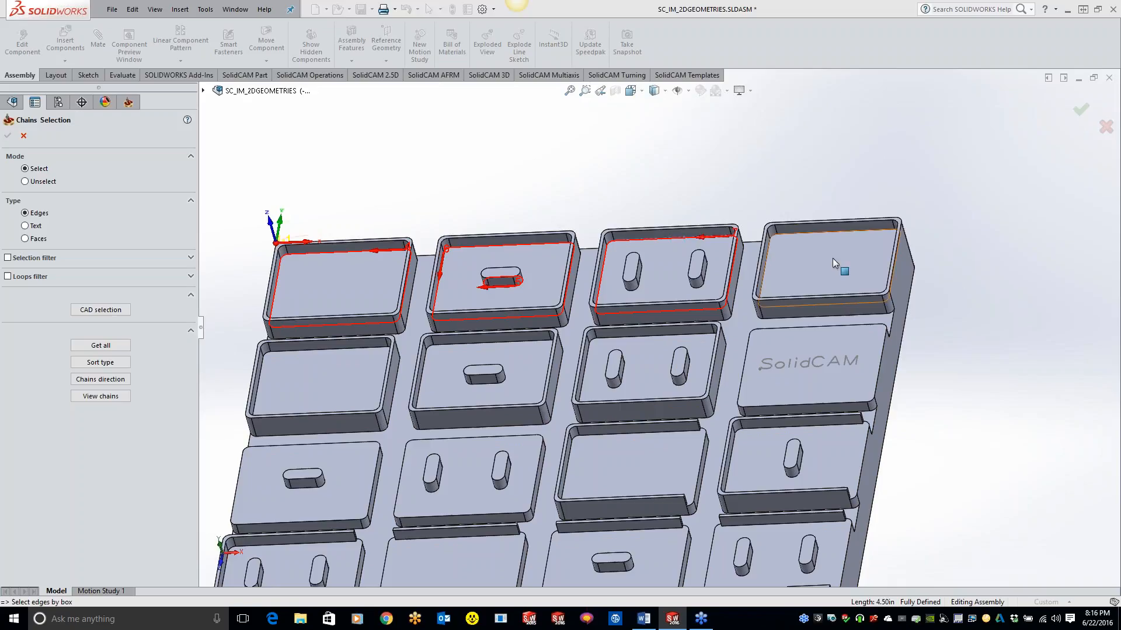
{"action": "left_click", "coordinate": [832, 258]}
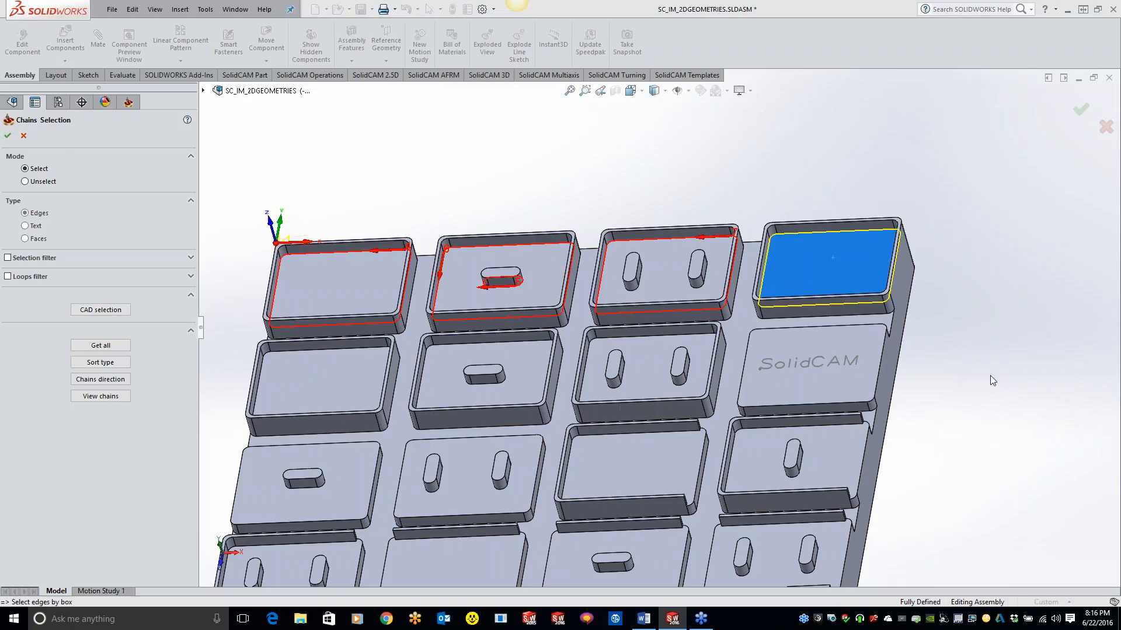
{"action": "left_click", "coordinate": [9, 136]}
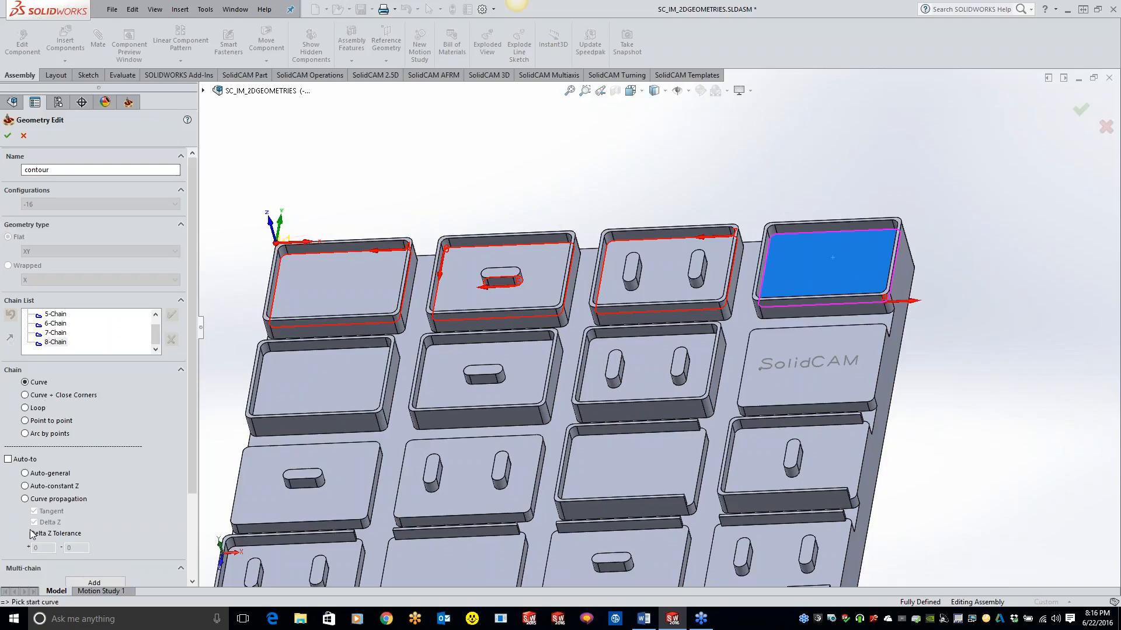
Add a multi-chain of type Faces from the rim face of the second-row island-free pocket, with external and internal loops.
{"action": "left_click_drag", "start_coordinate": [194, 481], "coordinate": [142, 525]}
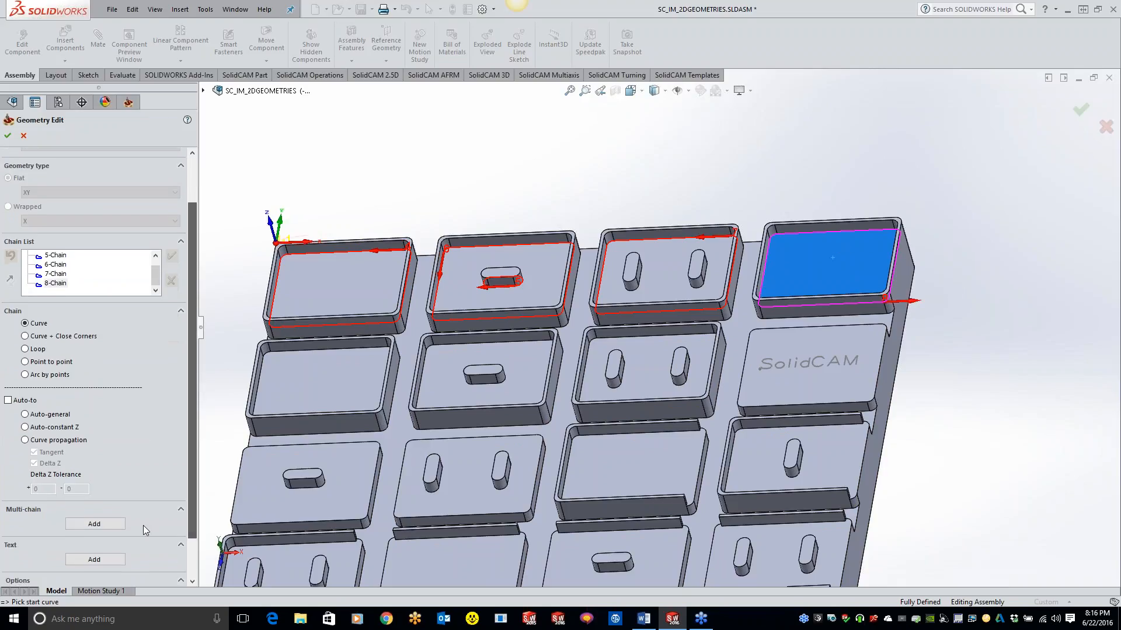
{"action": "left_click", "coordinate": [104, 525]}
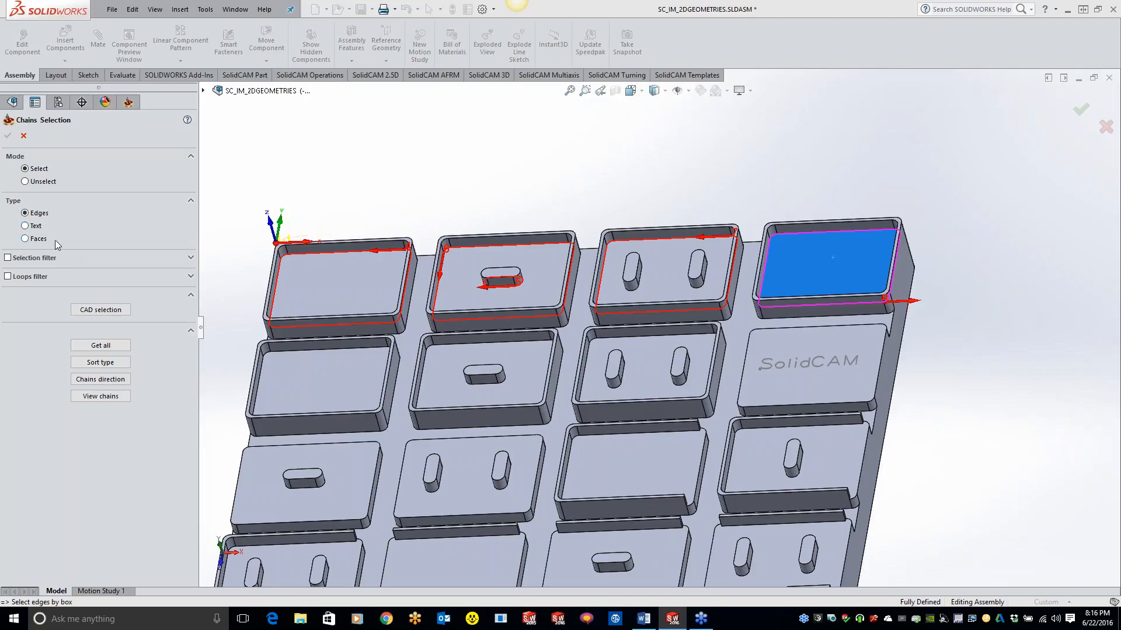
{"action": "left_click", "coordinate": [26, 239]}
{"action": "scroll", "coordinate": [288, 356], "scroll_direction": "down", "scroll_amount": 3}
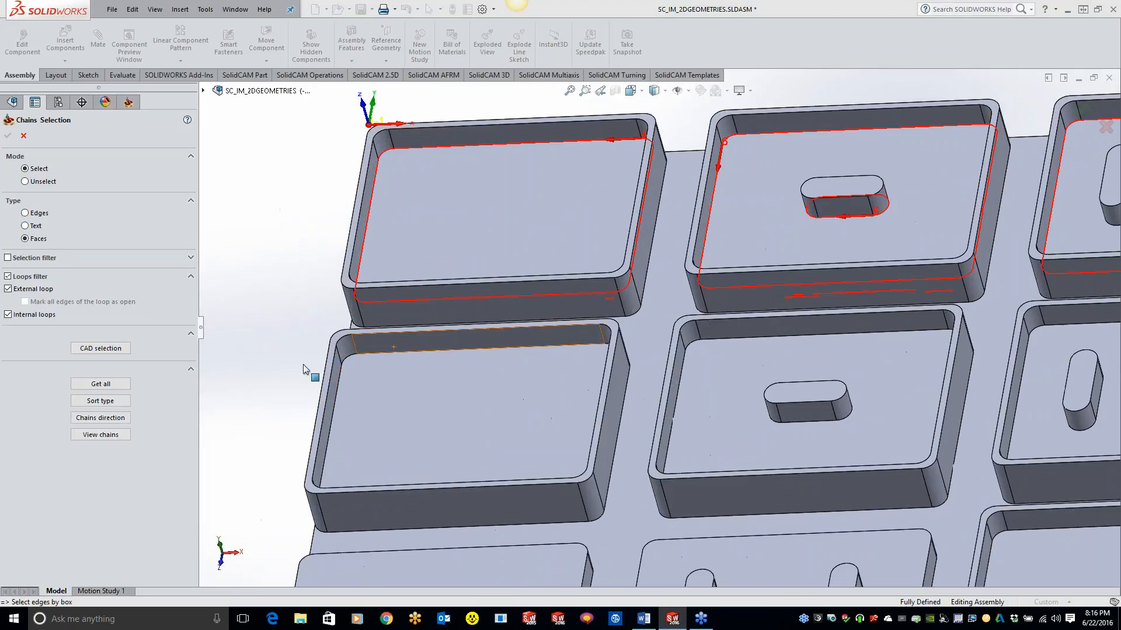
{"action": "left_click", "coordinate": [335, 346]}
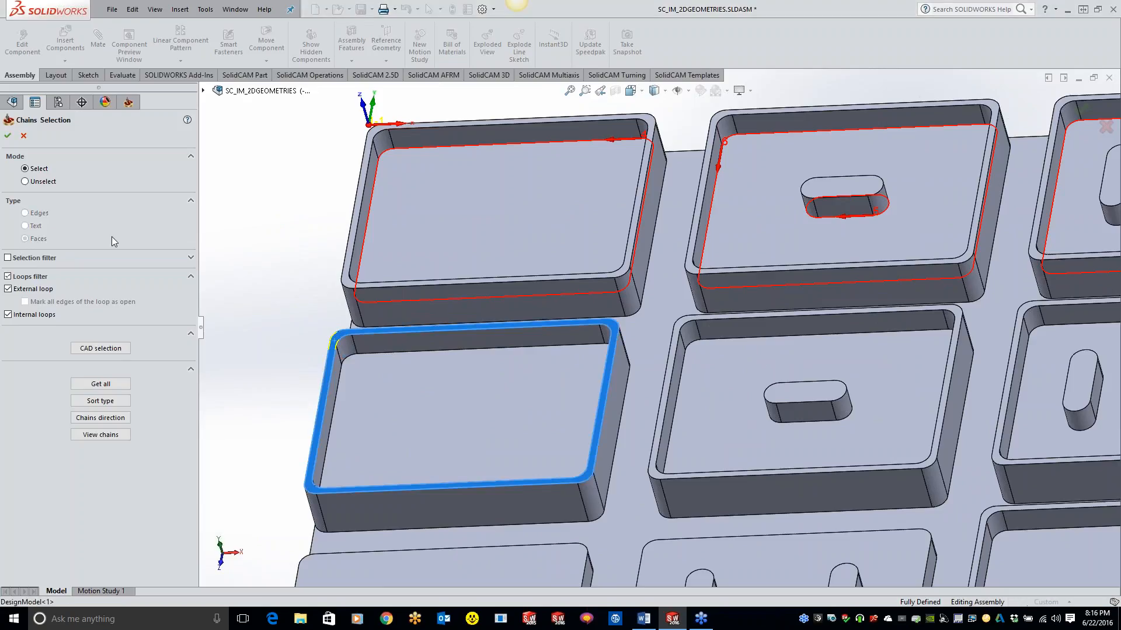
{"action": "left_click", "coordinate": [8, 135]}
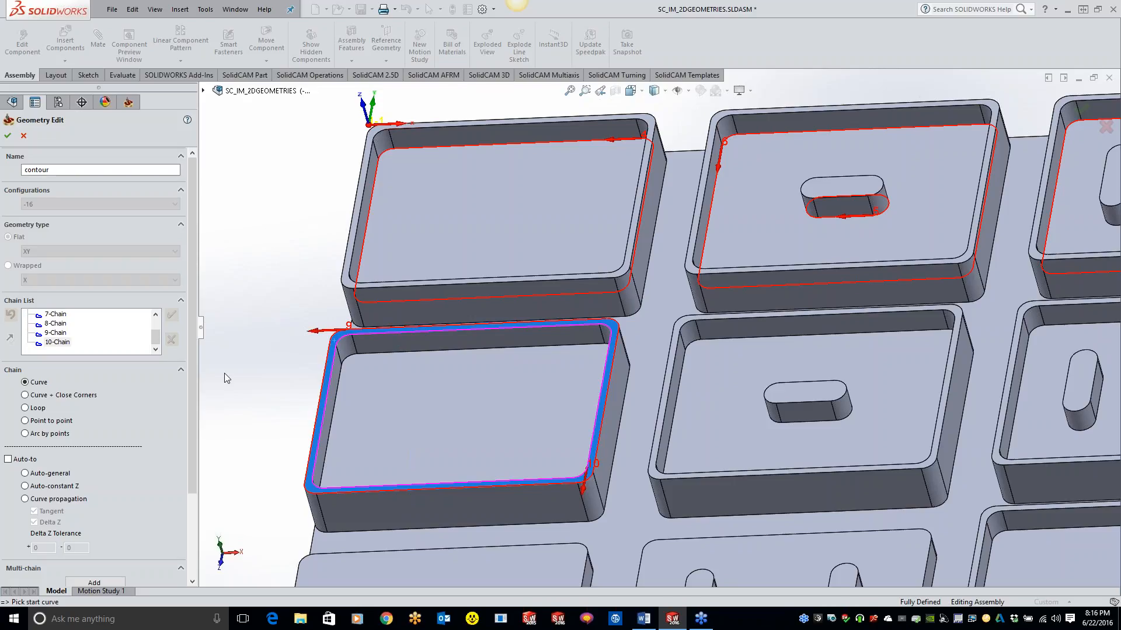
Add a multi-chain of type Text from the SolidCAM lettering sketch on the raised pad.
{"action": "scroll", "coordinate": [634, 461], "scroll_direction": "up", "scroll_amount": 6}
{"action": "scroll", "coordinate": [898, 359], "scroll_direction": "down", "scroll_amount": 2}
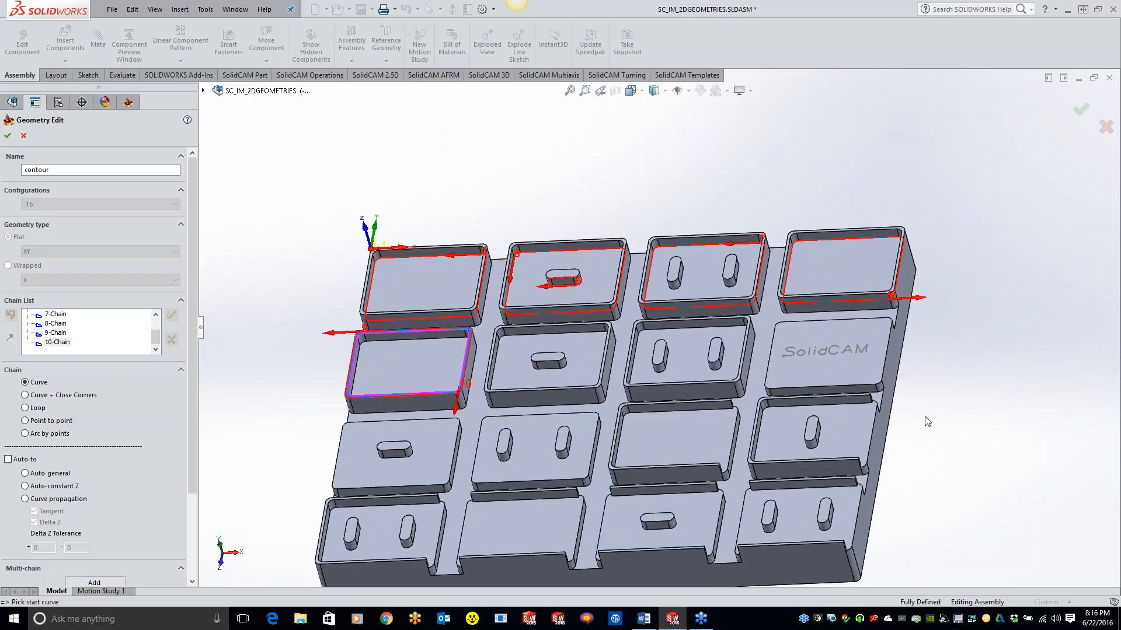
{"action": "scroll", "coordinate": [848, 338], "scroll_direction": "down", "scroll_amount": 5}
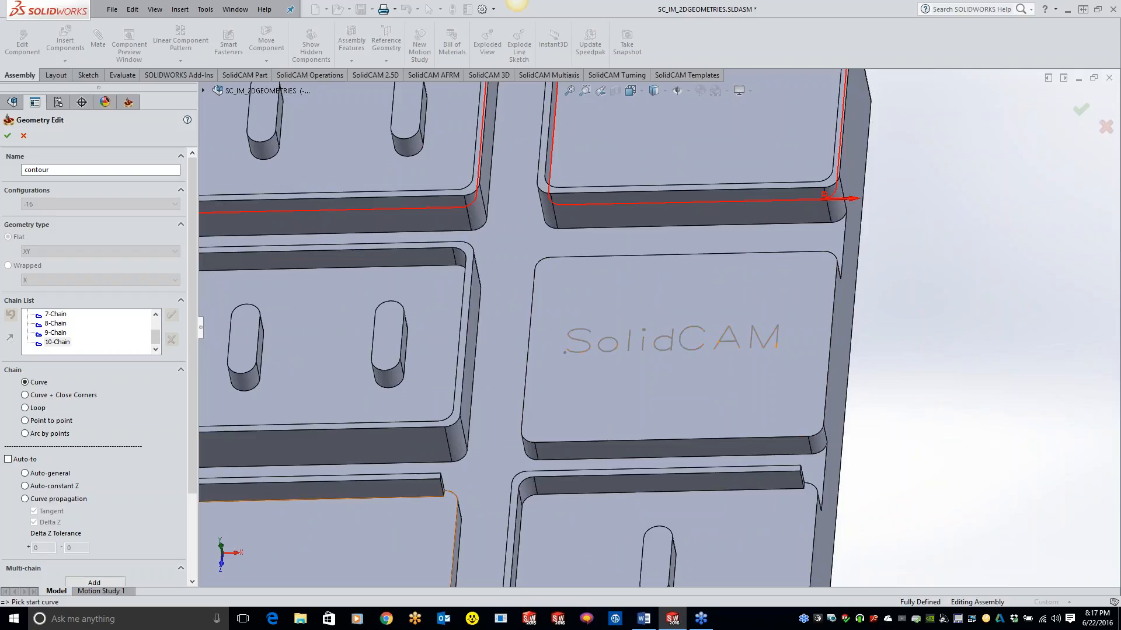
{"action": "left_click", "coordinate": [95, 584]}
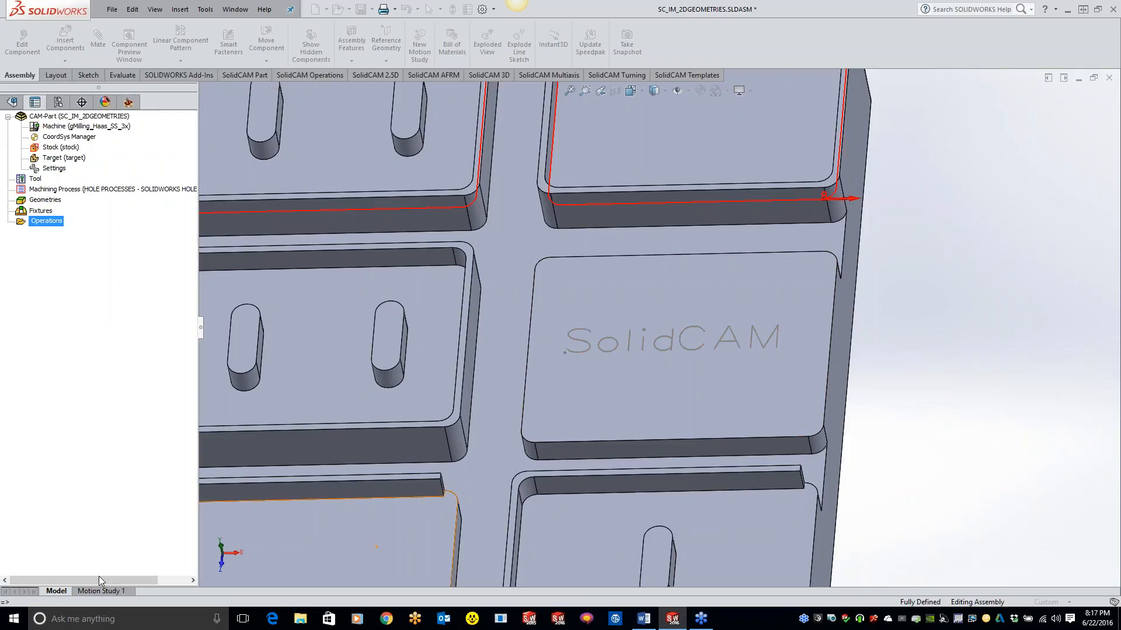
{"action": "left_click", "coordinate": [25, 226]}
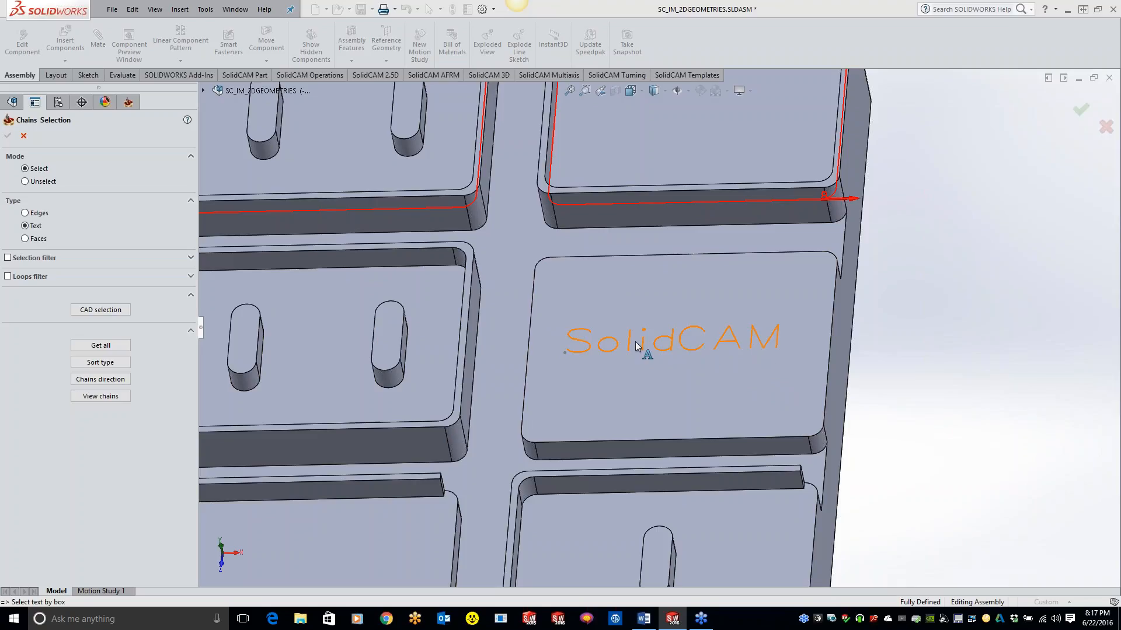
{"action": "left_click", "coordinate": [604, 346]}
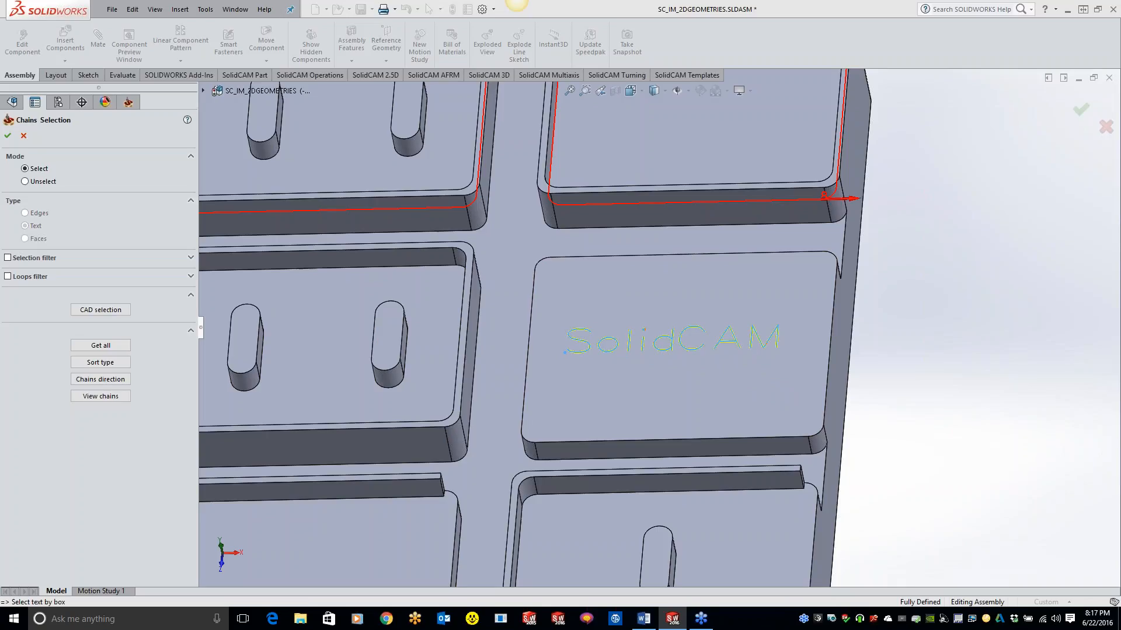
{"action": "left_click", "coordinate": [8, 135]}
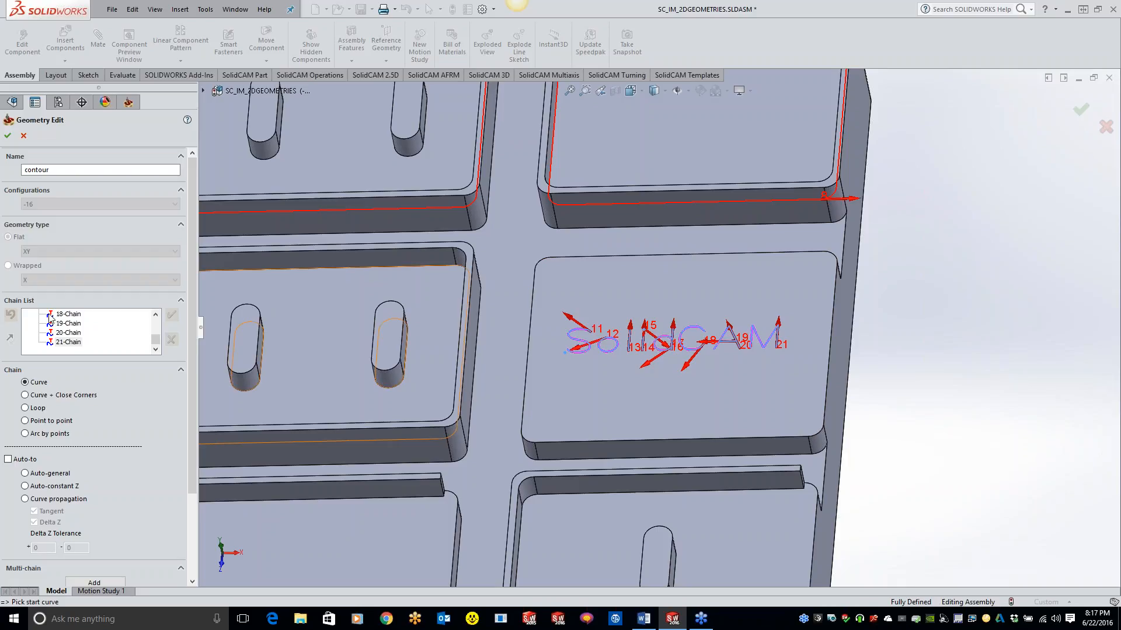
Inspect the chains on the SolidCAM lettering and the geometry options, and discard the contour geometry.
{"action": "scroll", "coordinate": [674, 385], "scroll_direction": "down", "scroll_amount": 5}
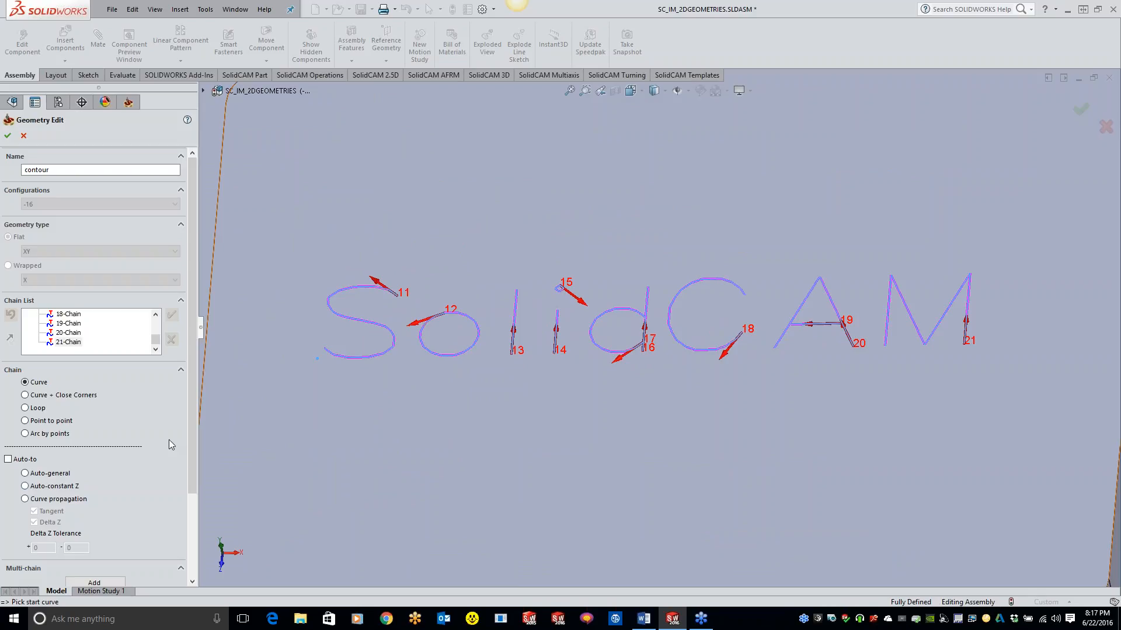
{"action": "scroll", "coordinate": [194, 458], "scroll_direction": "down", "scroll_amount": 3}
{"action": "left_click", "coordinate": [123, 547]}
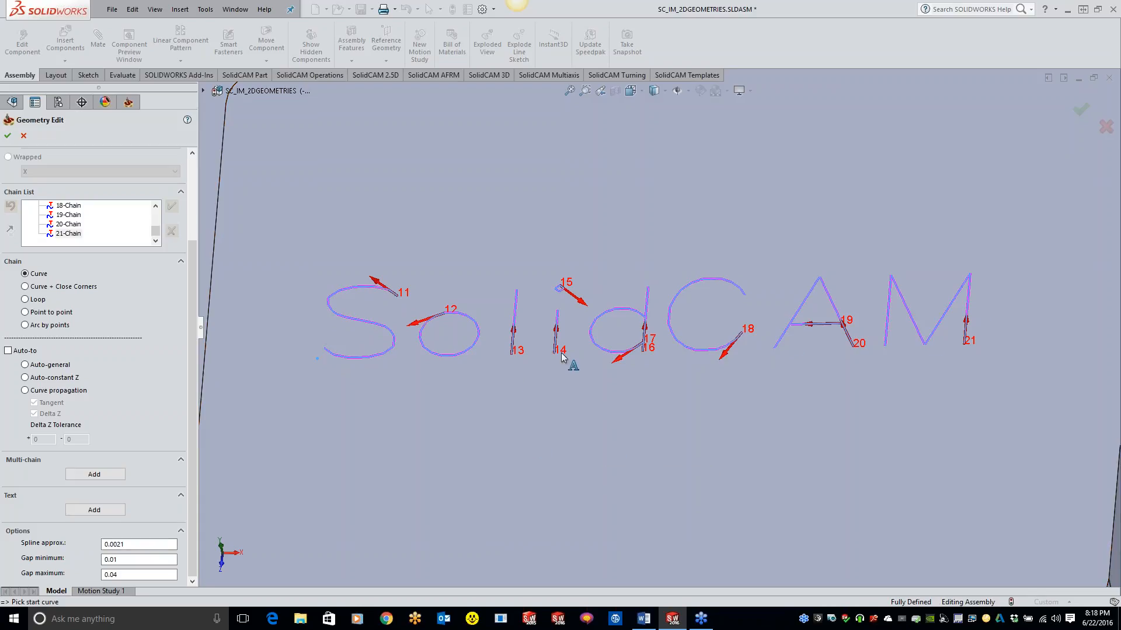
{"action": "left_click", "coordinate": [23, 135]}
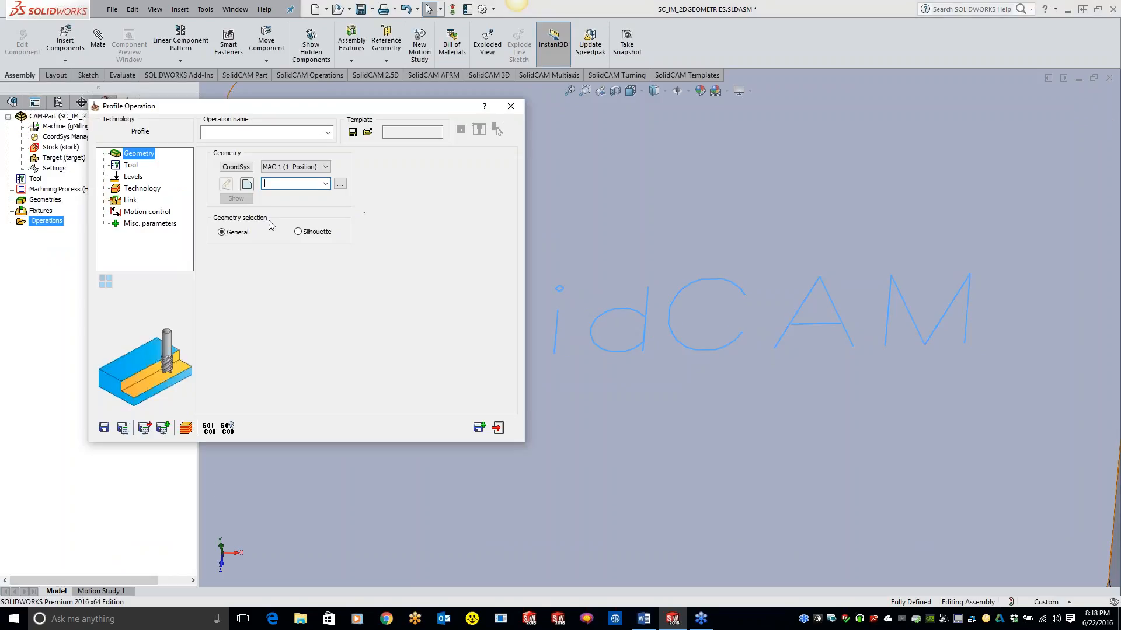
Start a new contour geometry for the profile operation and open its text definition.
{"action": "left_click", "coordinate": [246, 184]}
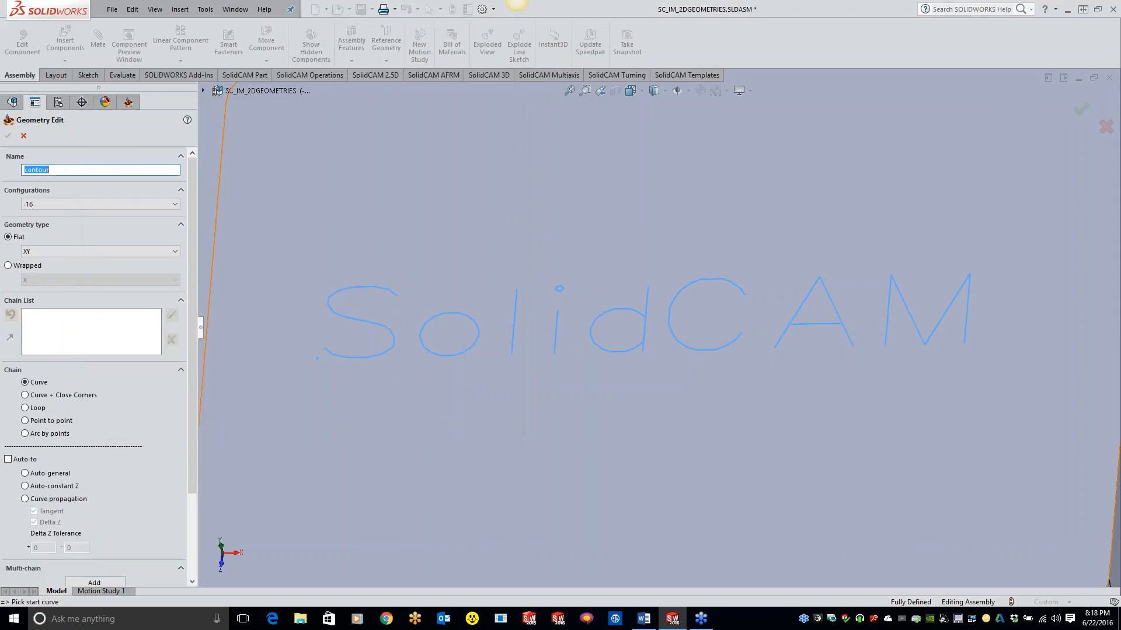
{"action": "left_click_drag", "start_coordinate": [192, 358], "coordinate": [187, 430]}
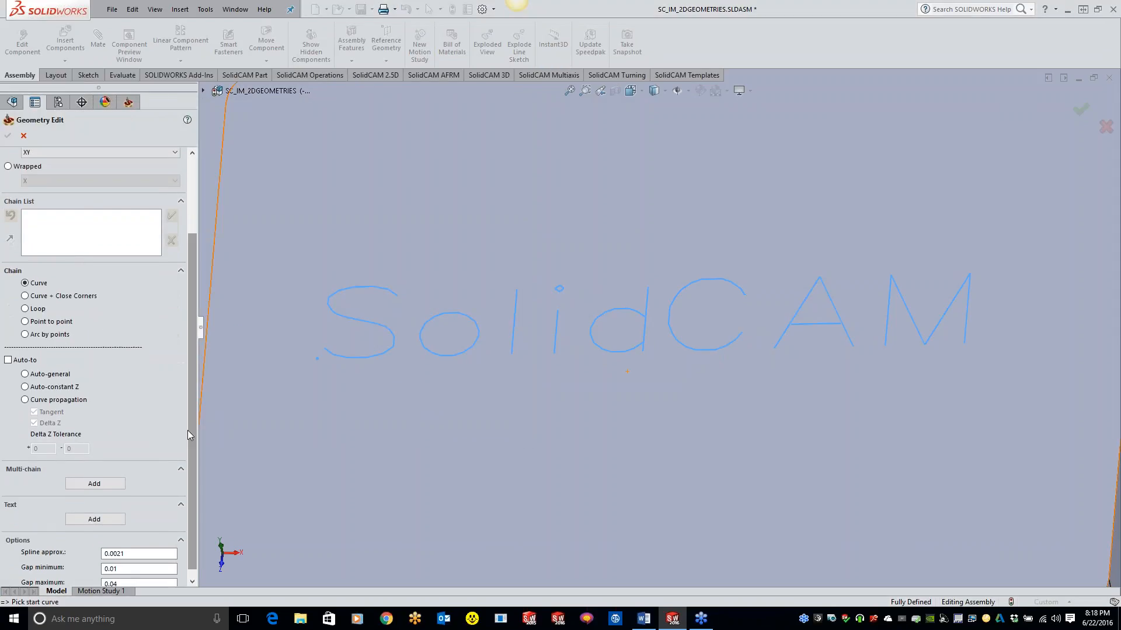
{"action": "scroll", "coordinate": [590, 424], "scroll_direction": "up", "scroll_amount": 3}
{"action": "scroll", "coordinate": [591, 426], "scroll_direction": "up", "scroll_amount": 2}
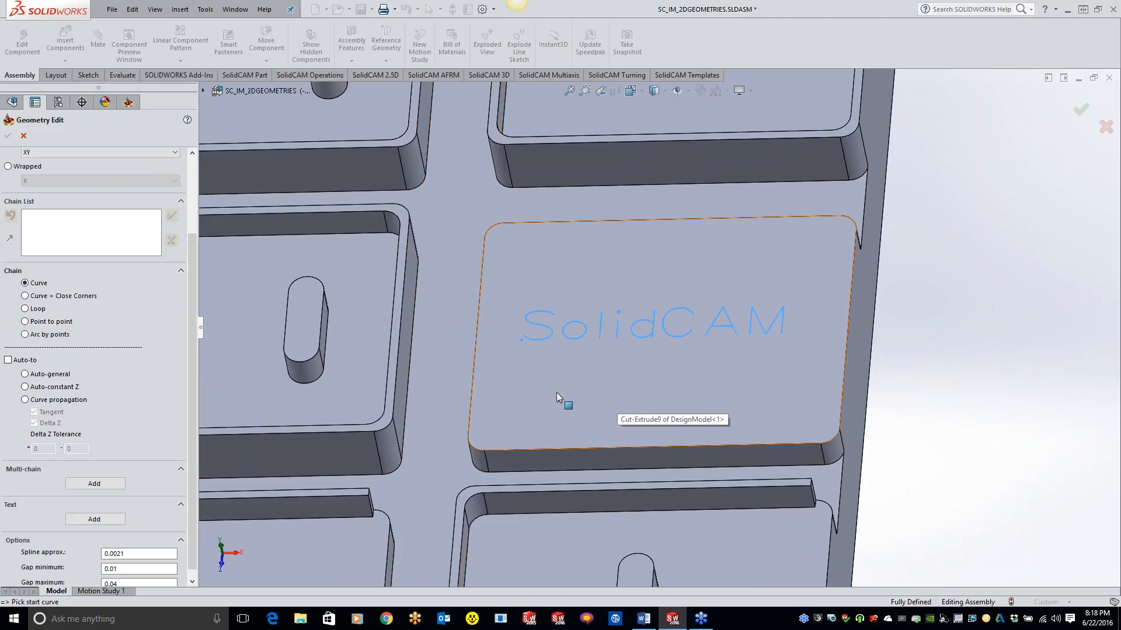
{"action": "left_click", "coordinate": [96, 519]}
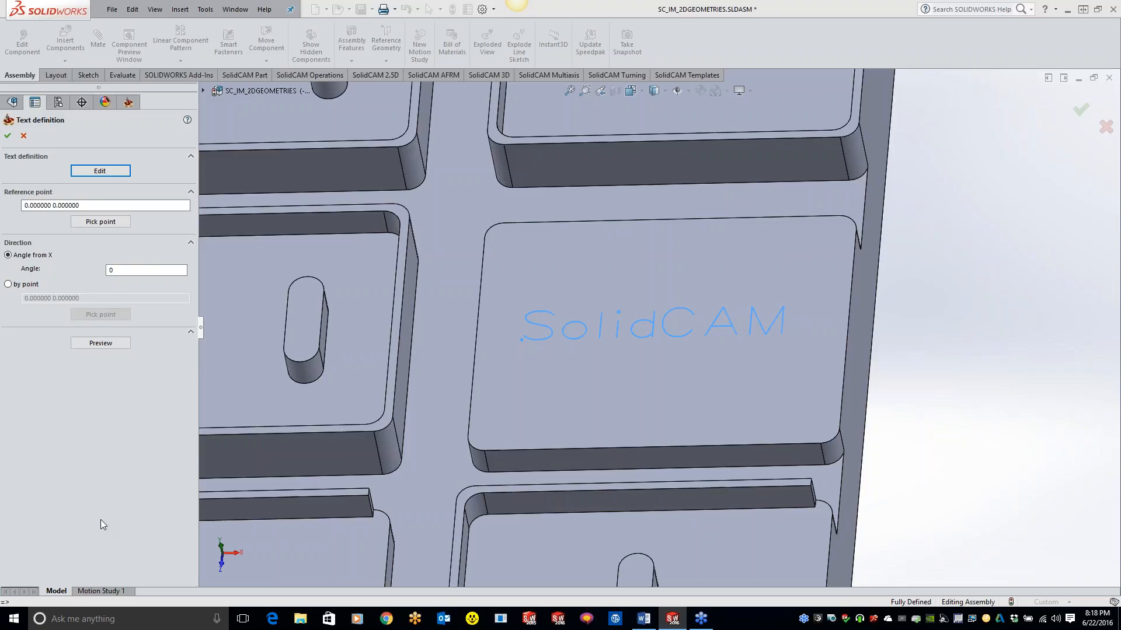
Try a text reference point near the SolidCAM pad's near-left corner, and discard the text definition and profile operation.
{"action": "left_click", "coordinate": [101, 221]}
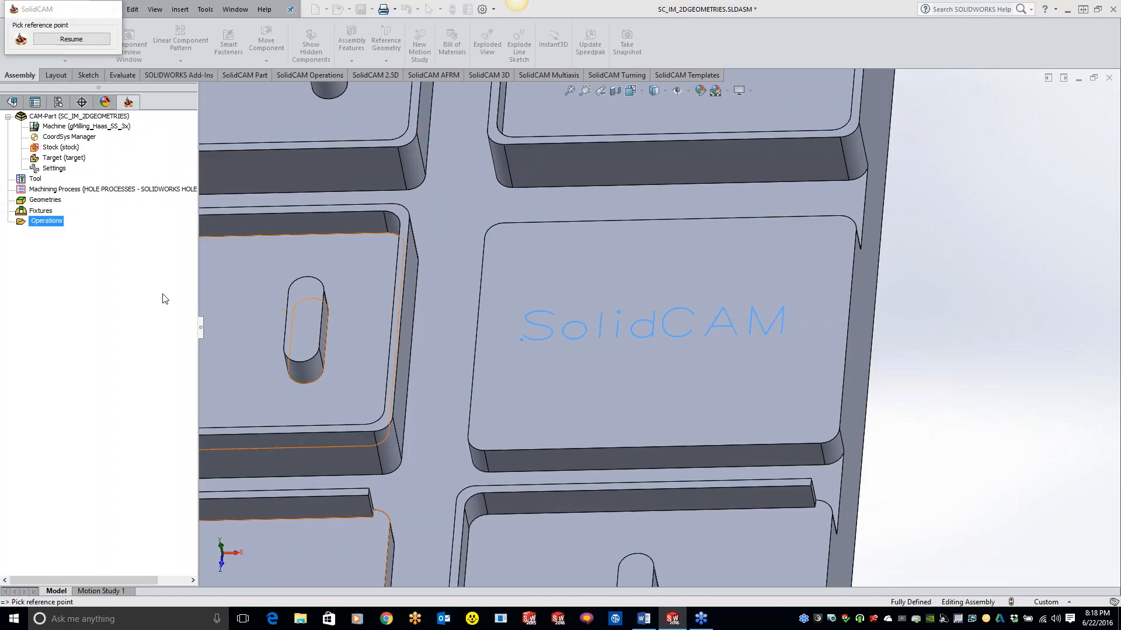
{"action": "left_click", "coordinate": [489, 416]}
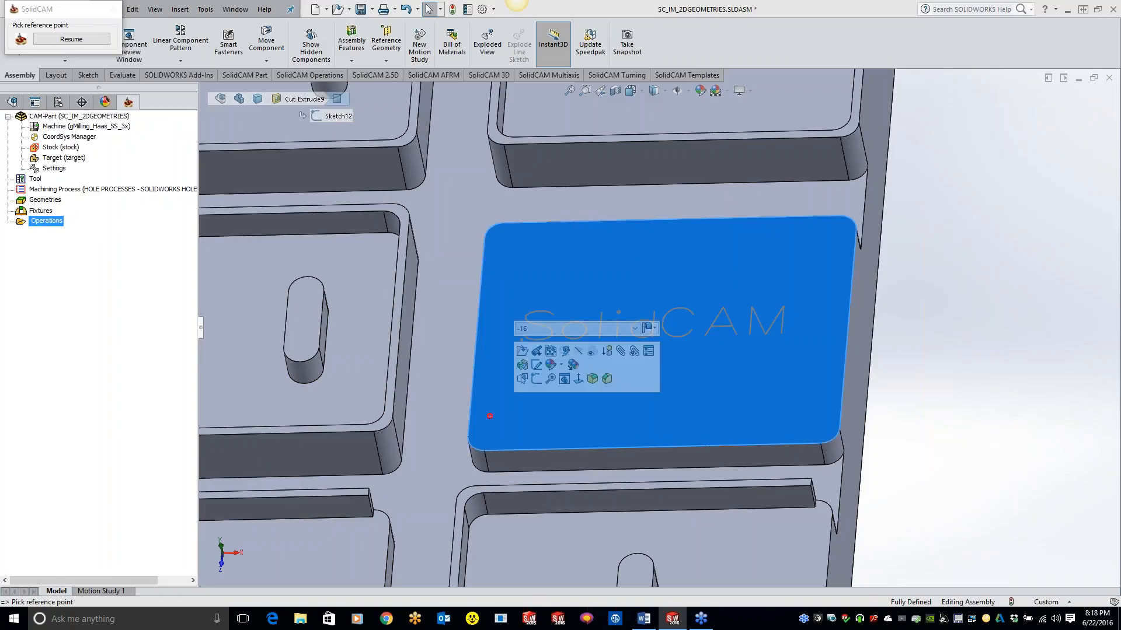
{"action": "left_click", "coordinate": [83, 38]}
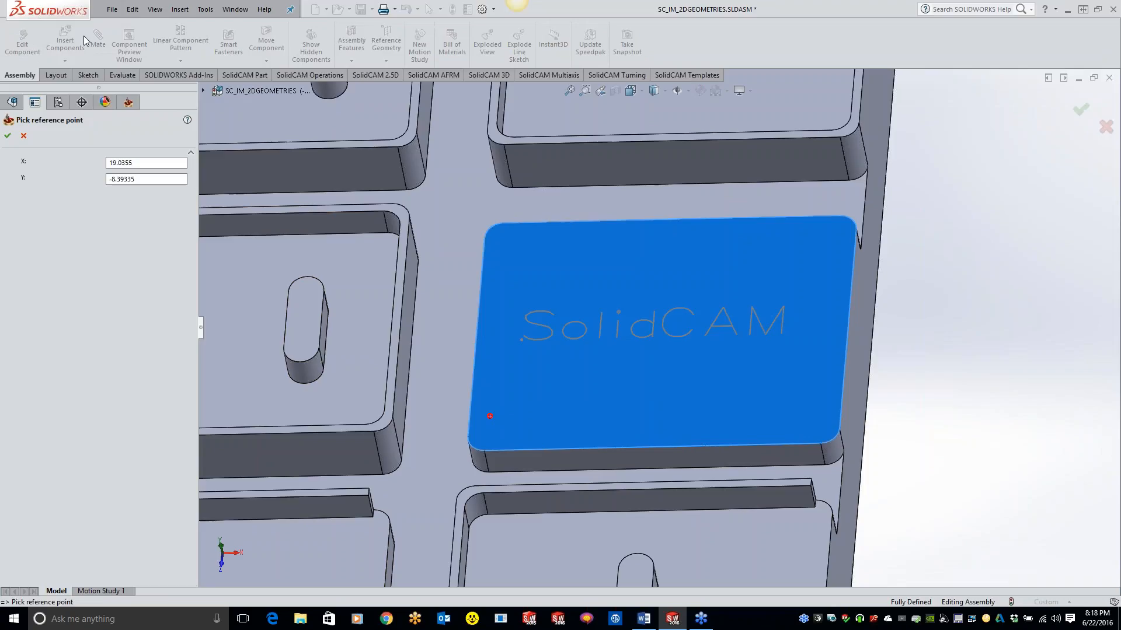
{"action": "left_click", "coordinate": [9, 136]}
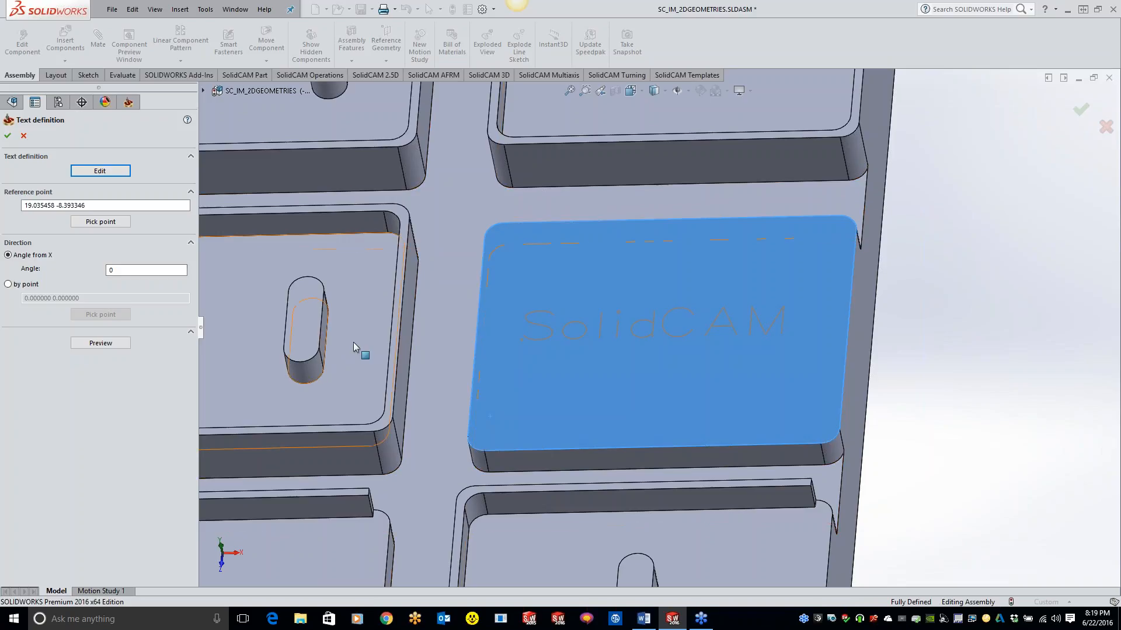
{"action": "left_click", "coordinate": [23, 136]}
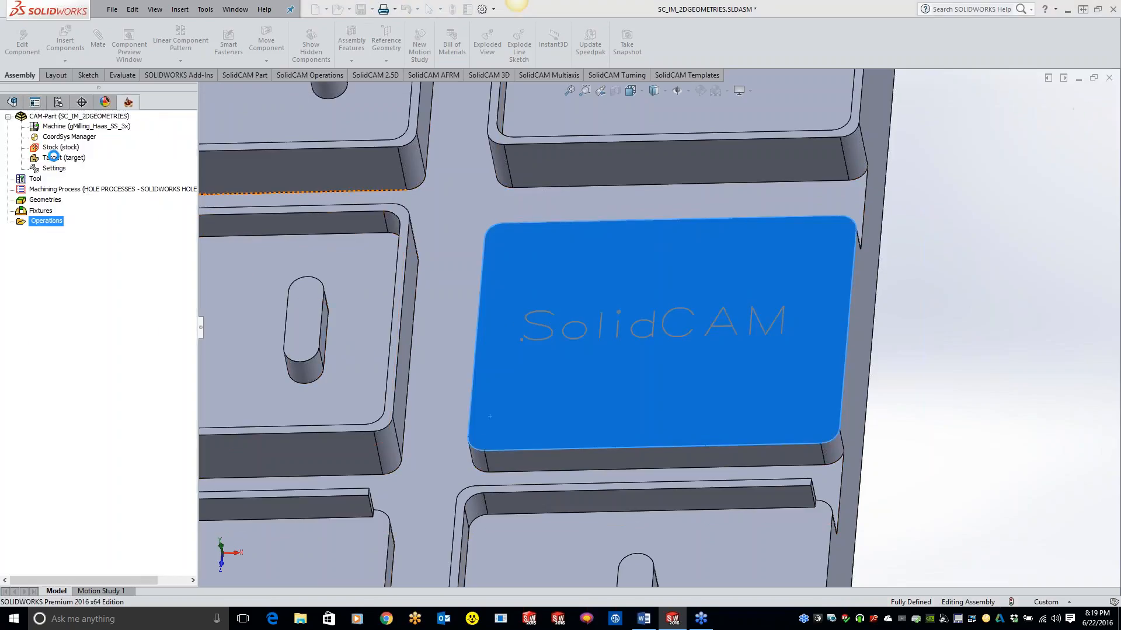
{"action": "left_click", "coordinate": [511, 106]}
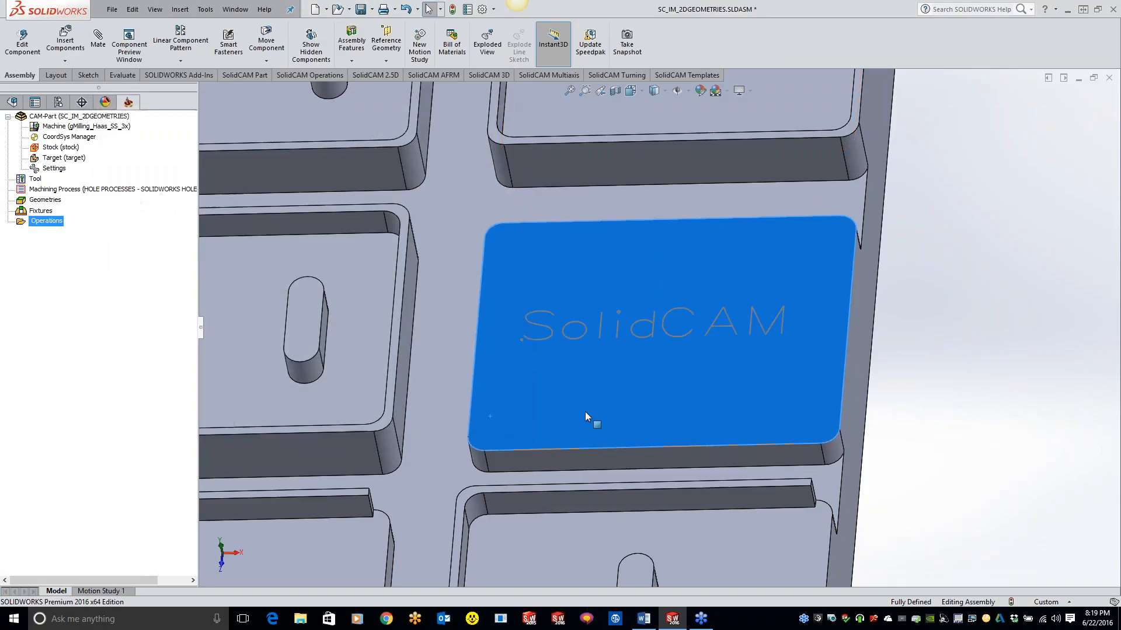
Start a sketch on the SolidCAM pad's top face and open the font settings for sketch text without the document font.
{"action": "right_click", "coordinate": [582, 409]}
{"action": "left_click", "coordinate": [605, 164]}
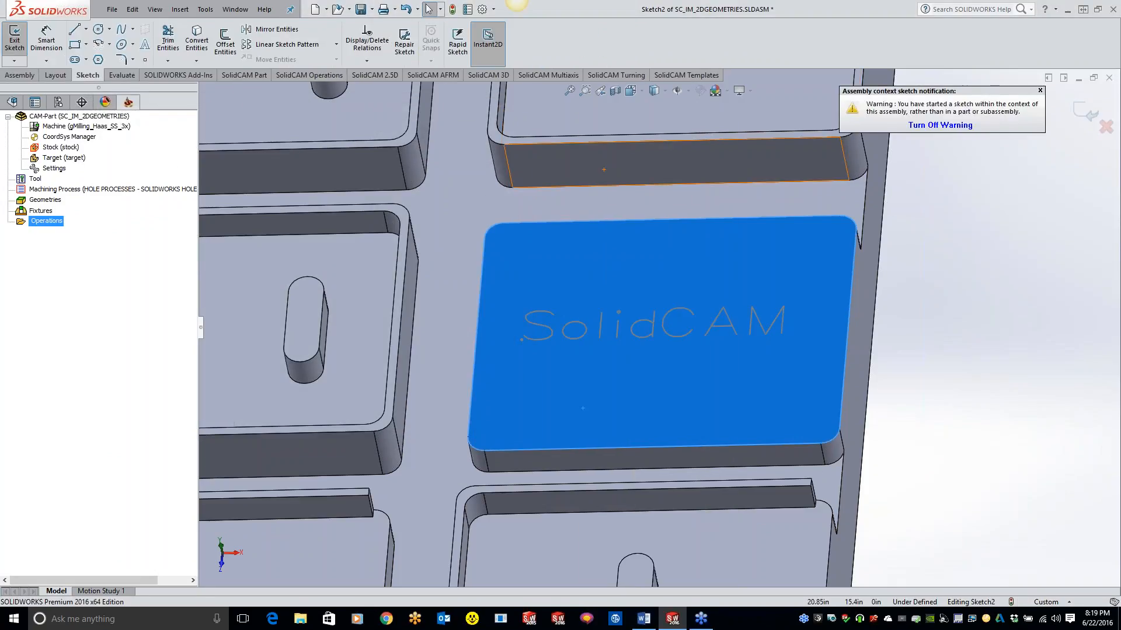
{"action": "left_click", "coordinate": [144, 45]}
{"action": "left_click", "coordinate": [25, 374]}
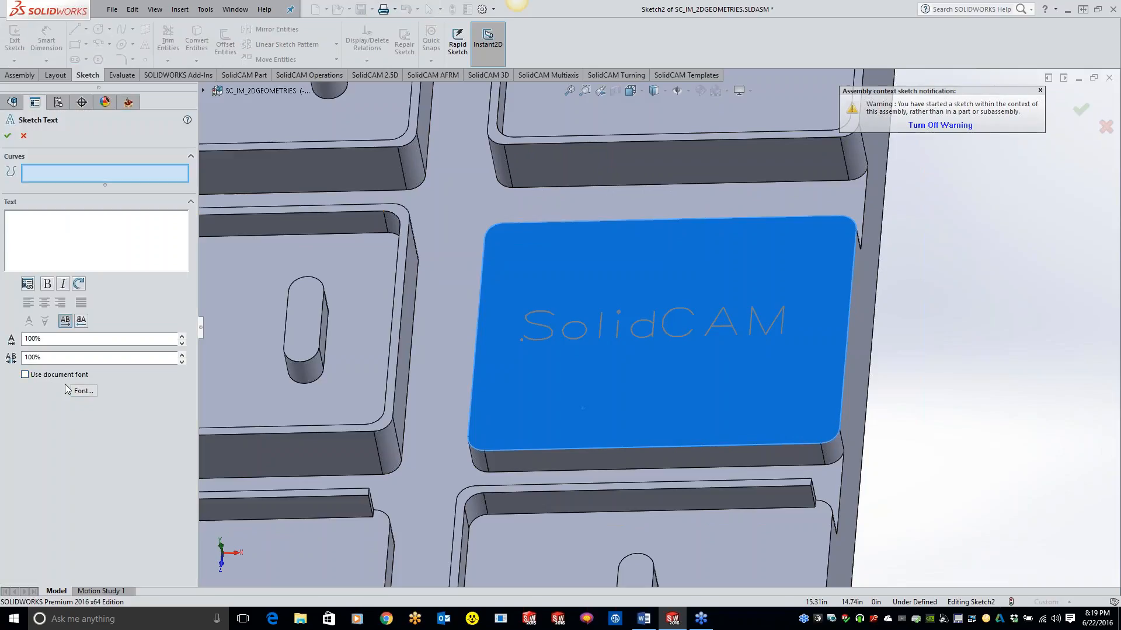
{"action": "left_click", "coordinate": [84, 391]}
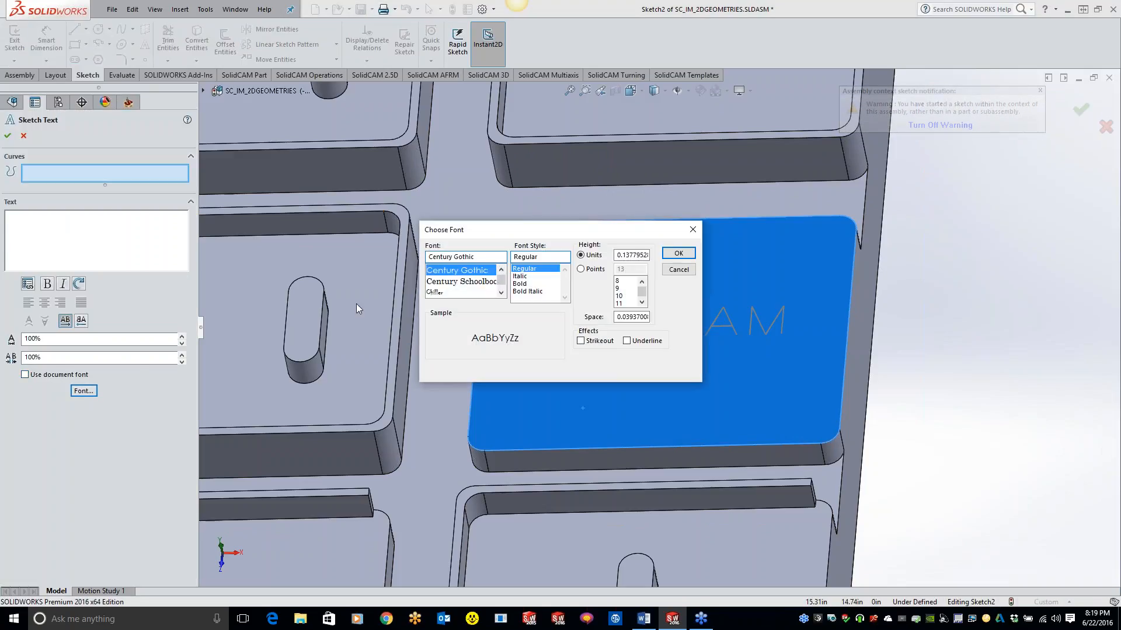
Select the DPS Schrift Single font with Regular style for the sketch text.
{"action": "triple_click", "coordinate": [474, 255]}
{"action": "type", "text": "s"}
{"action": "key", "text": "BackSpace"}
{"action": "type", "text": "d"}
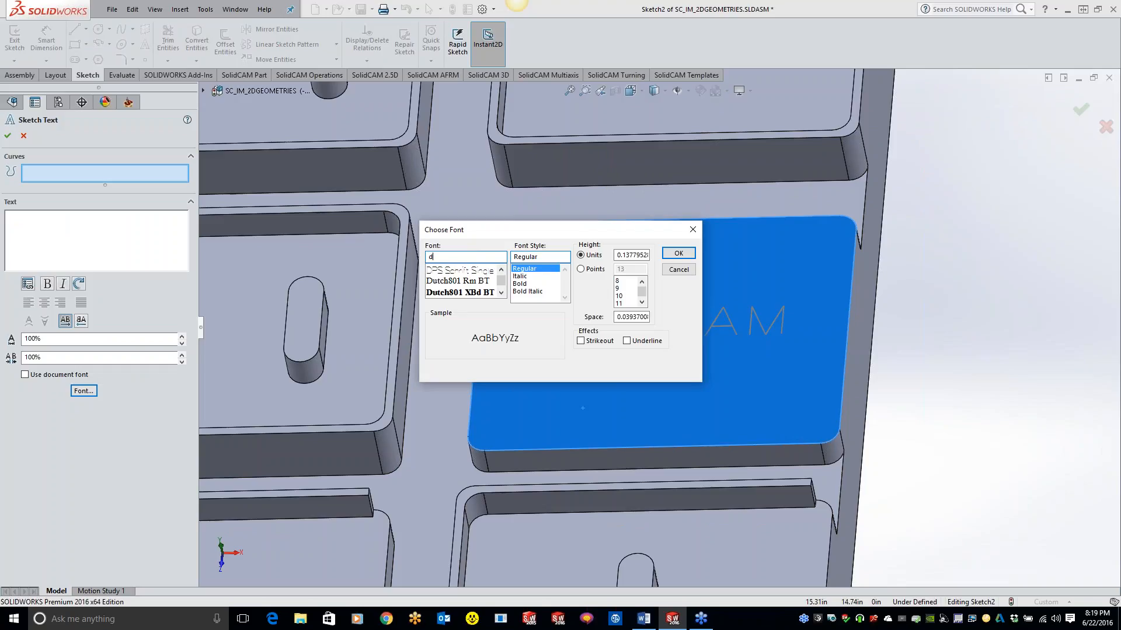
{"action": "left_click", "coordinate": [455, 271]}
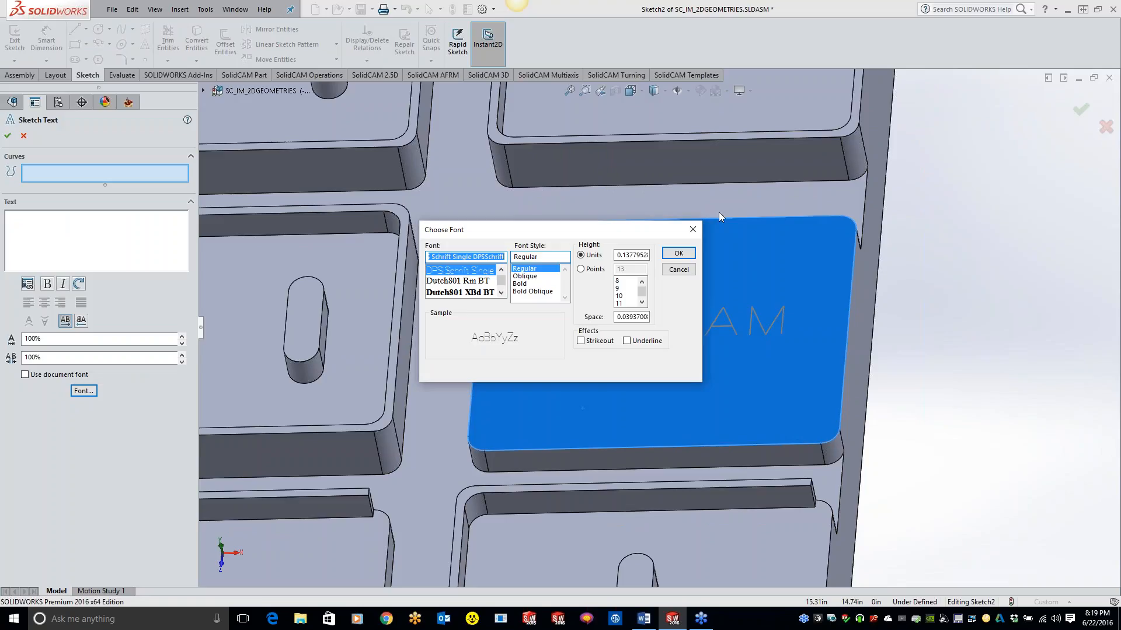
Cancel the font choice and sketch text, and exit the sketch discarding its changes.
{"action": "left_click", "coordinate": [693, 230]}
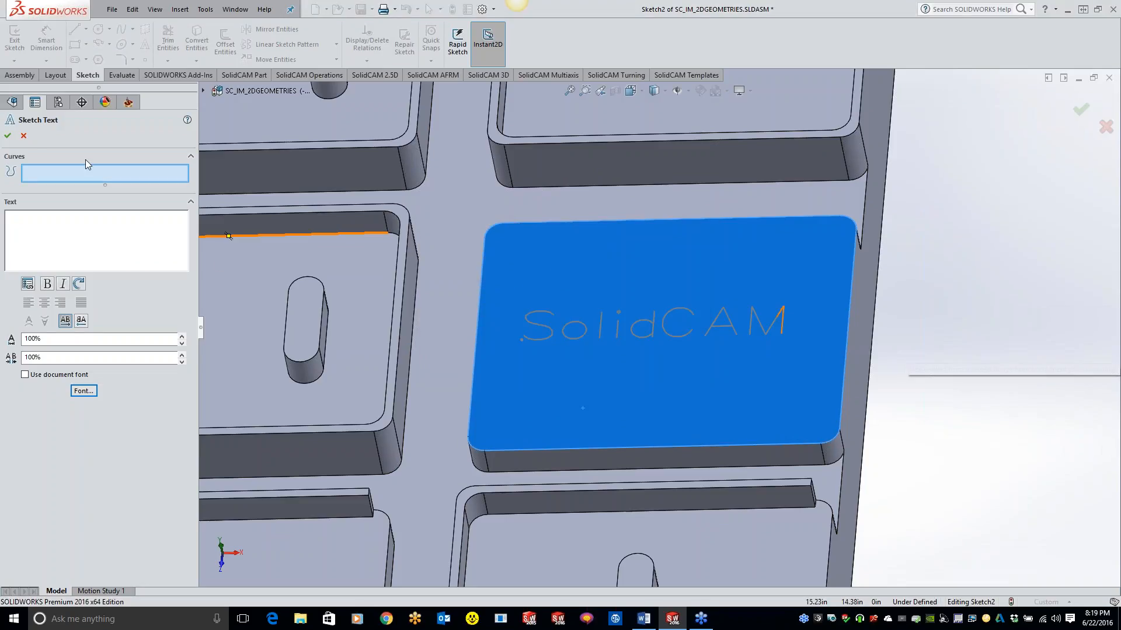
{"action": "left_click", "coordinate": [25, 136]}
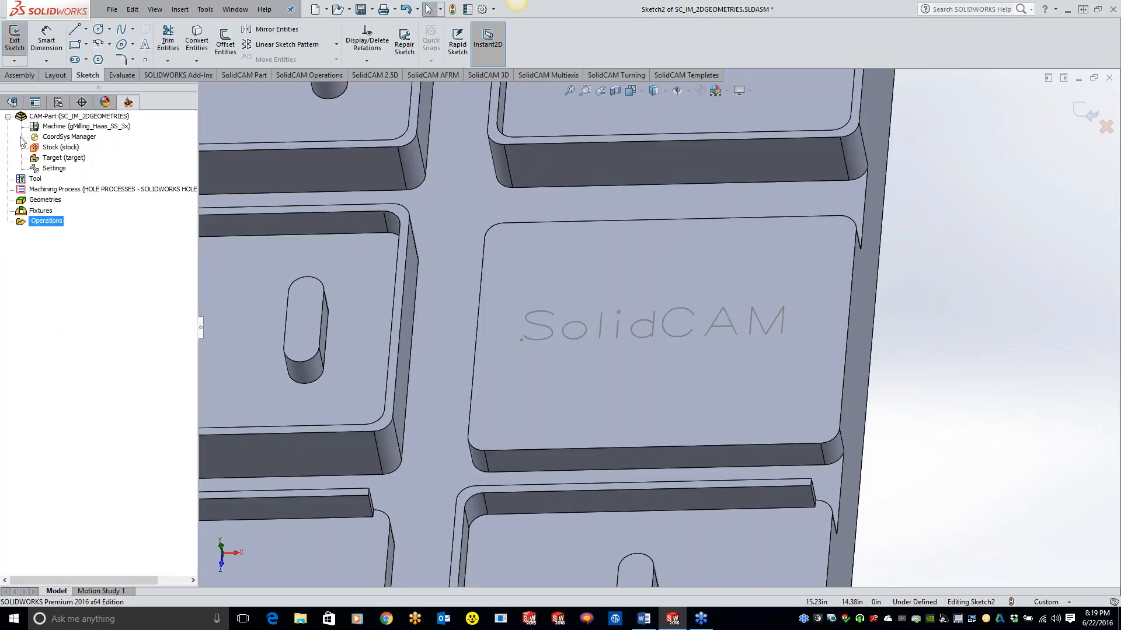
{"action": "left_click", "coordinate": [1105, 126]}
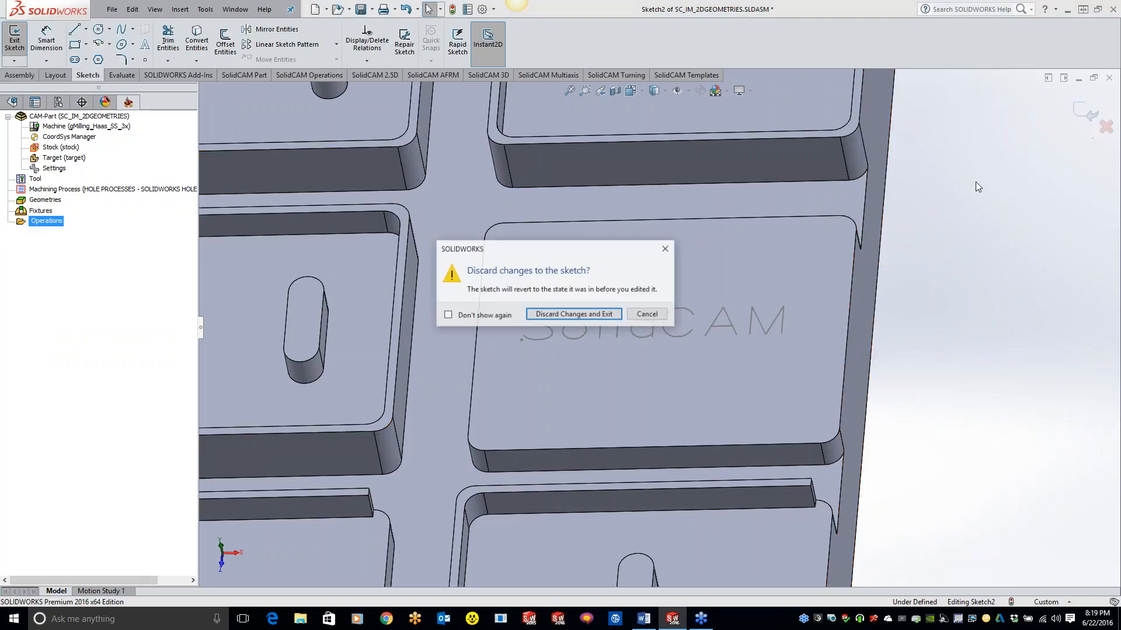
{"action": "left_click", "coordinate": [563, 313]}
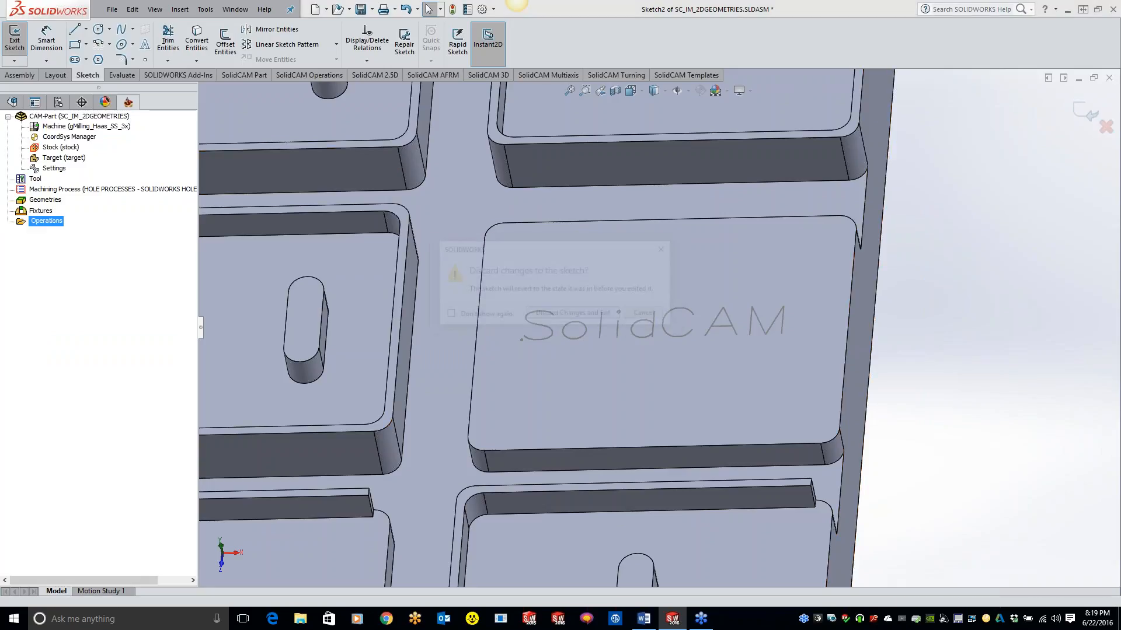
Add a profile milling operation, create a new contour geometry for it and open the geometry's text definition.
{"action": "right_click", "coordinate": [42, 221]}
{"action": "mouse_move", "coordinate": [98, 247]}
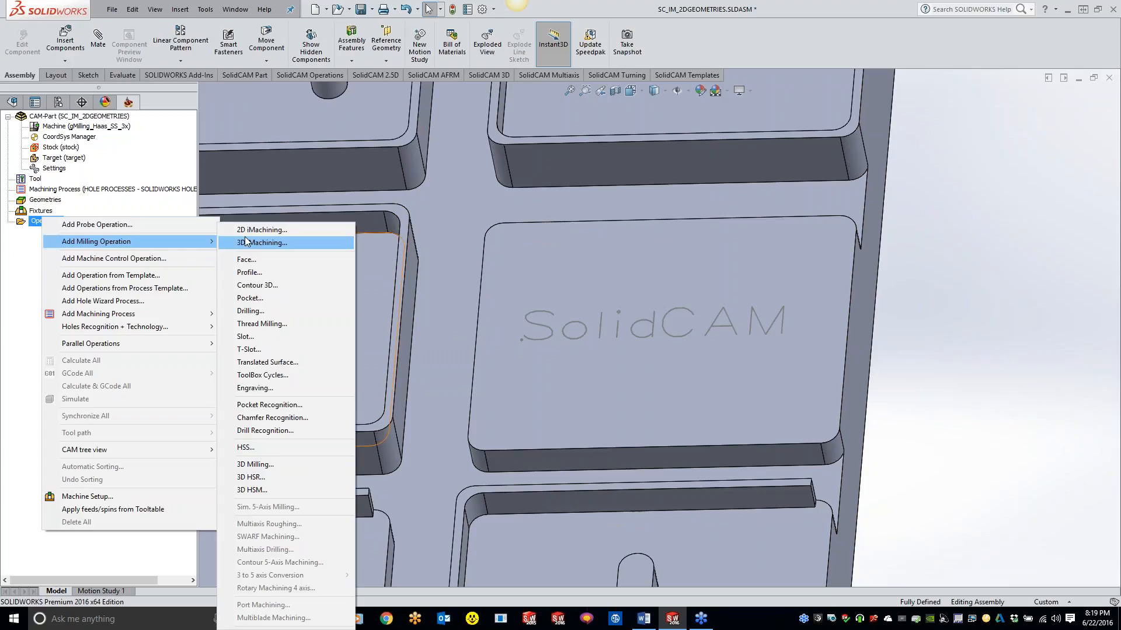
{"action": "left_click", "coordinate": [250, 273]}
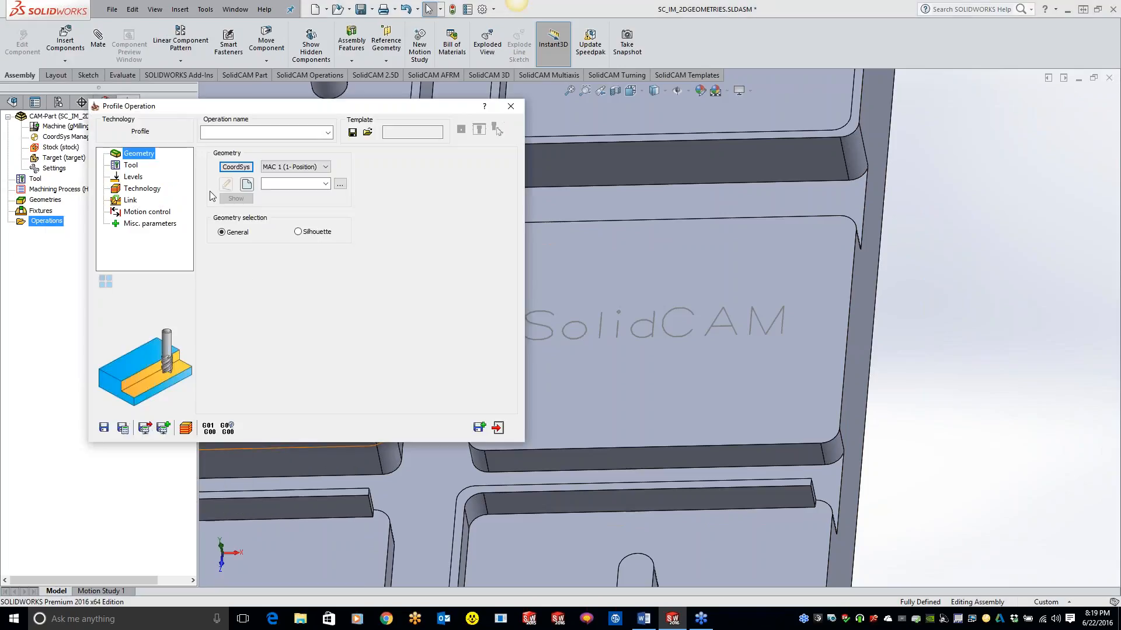
{"action": "left_click", "coordinate": [247, 184]}
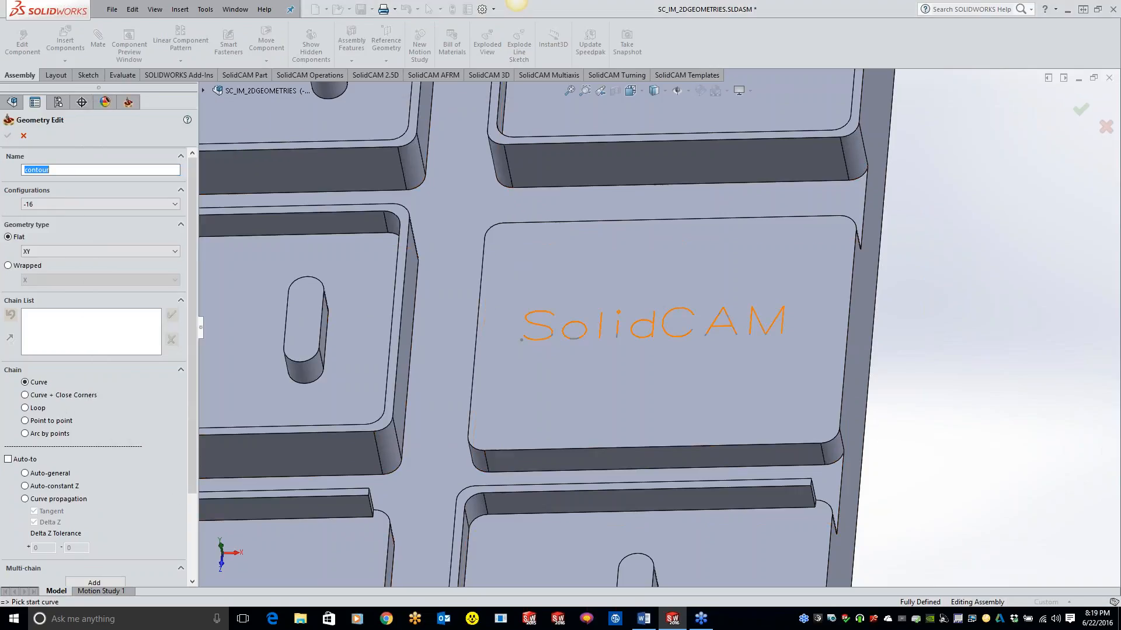
{"action": "scroll", "coordinate": [194, 435], "scroll_direction": "down", "scroll_amount": 3}
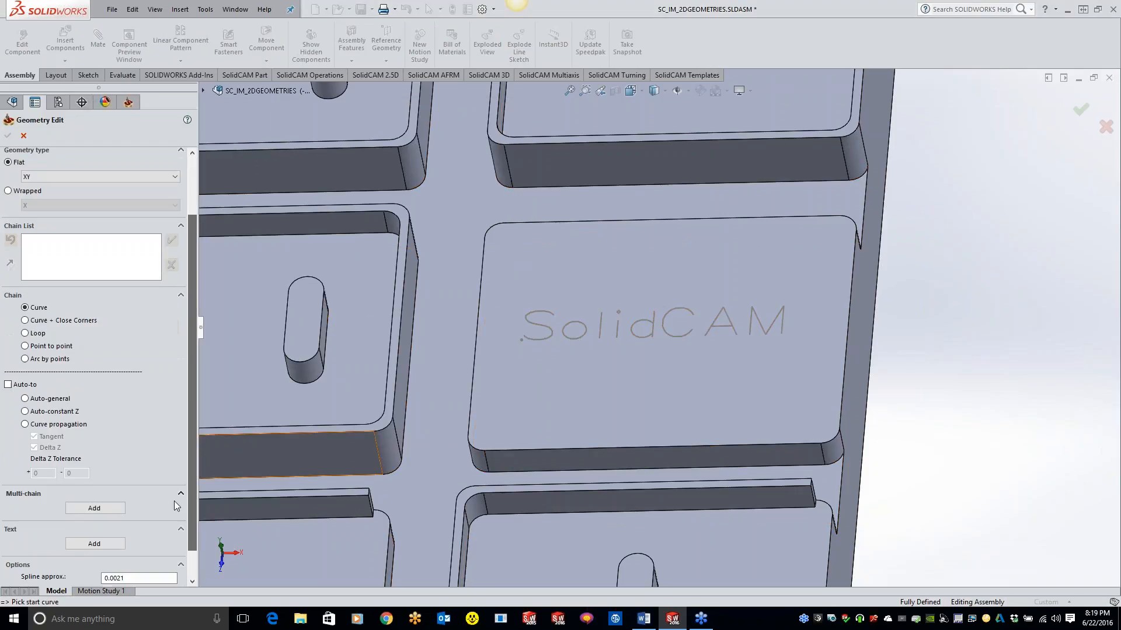
{"action": "left_click", "coordinate": [93, 544]}
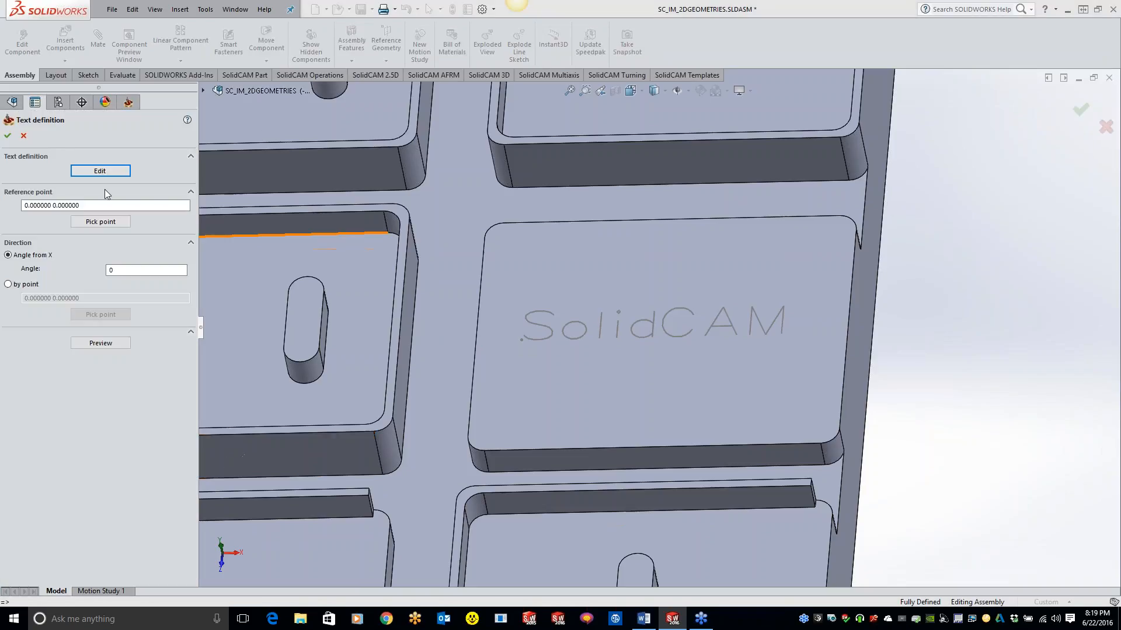
Pick the text reference point at about X 19.2265, Y -7.80394 on the SolidCAM pad and accept it.
{"action": "left_click", "coordinate": [97, 222]}
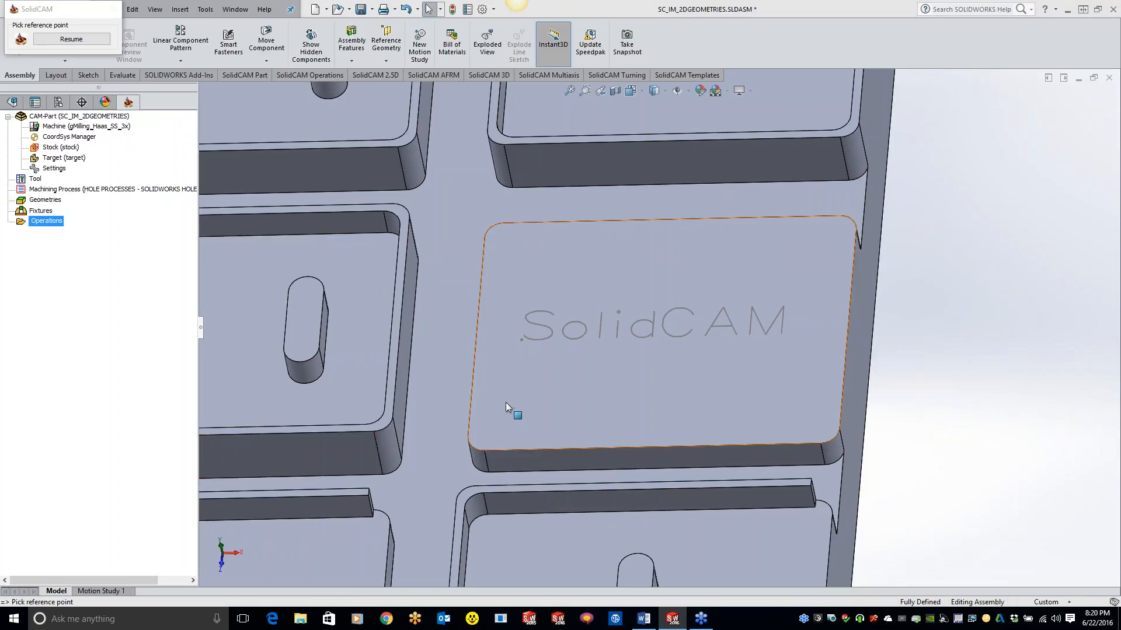
{"action": "left_click", "coordinate": [506, 383]}
{"action": "left_click", "coordinate": [71, 39]}
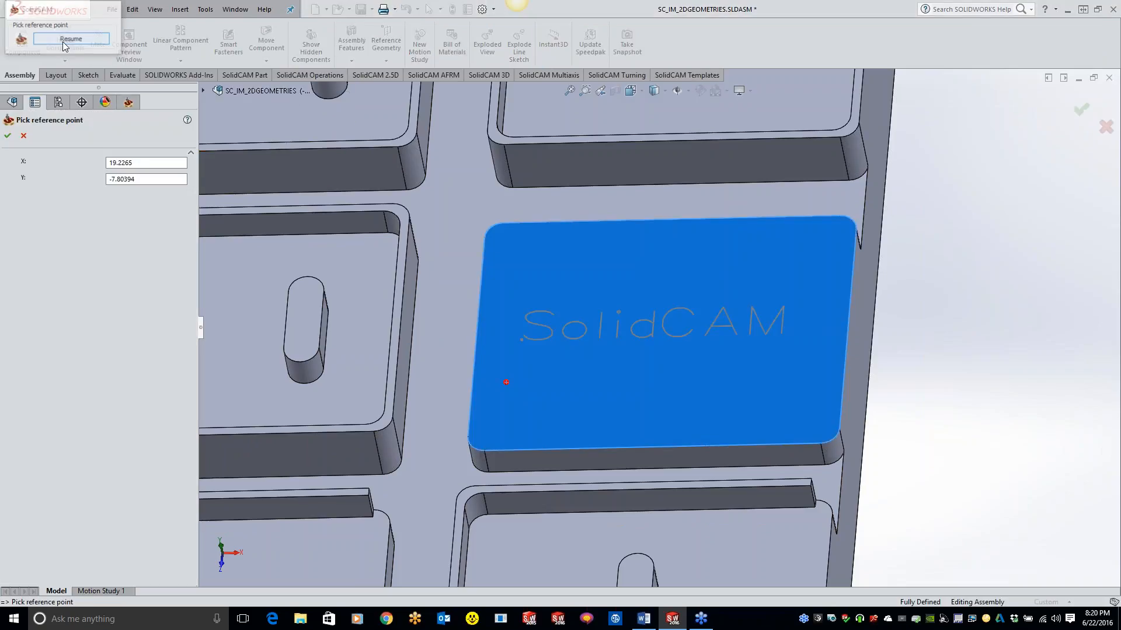
{"action": "left_click", "coordinate": [8, 135]}
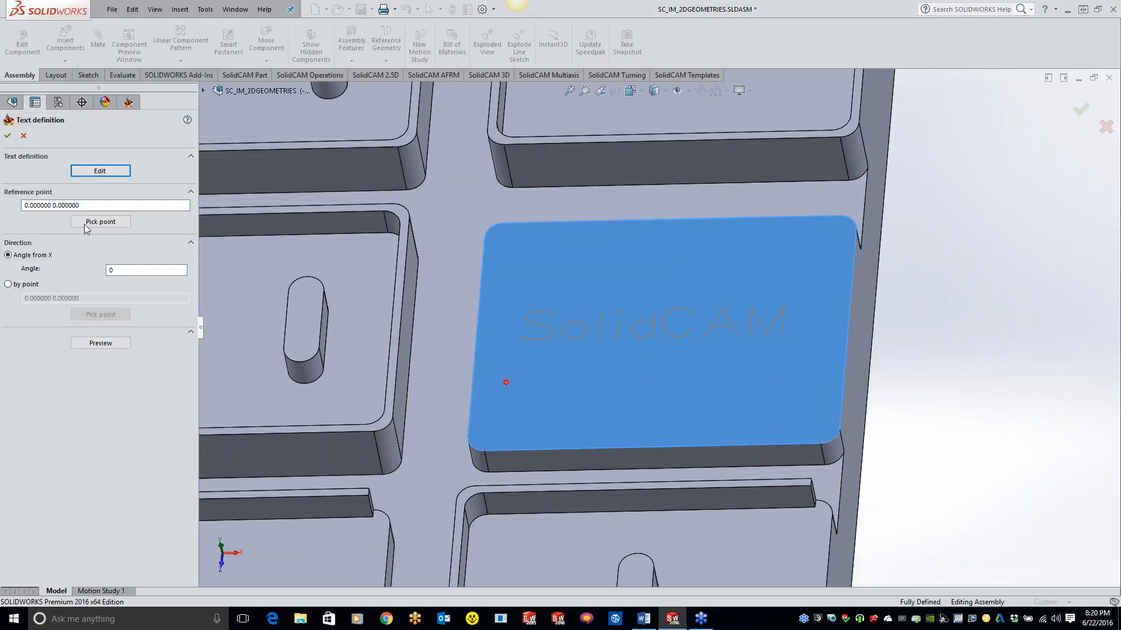
Define the text "SolidCAM" in Arial 24 inside a wide text box and accept it.
{"action": "left_click", "coordinate": [104, 171]}
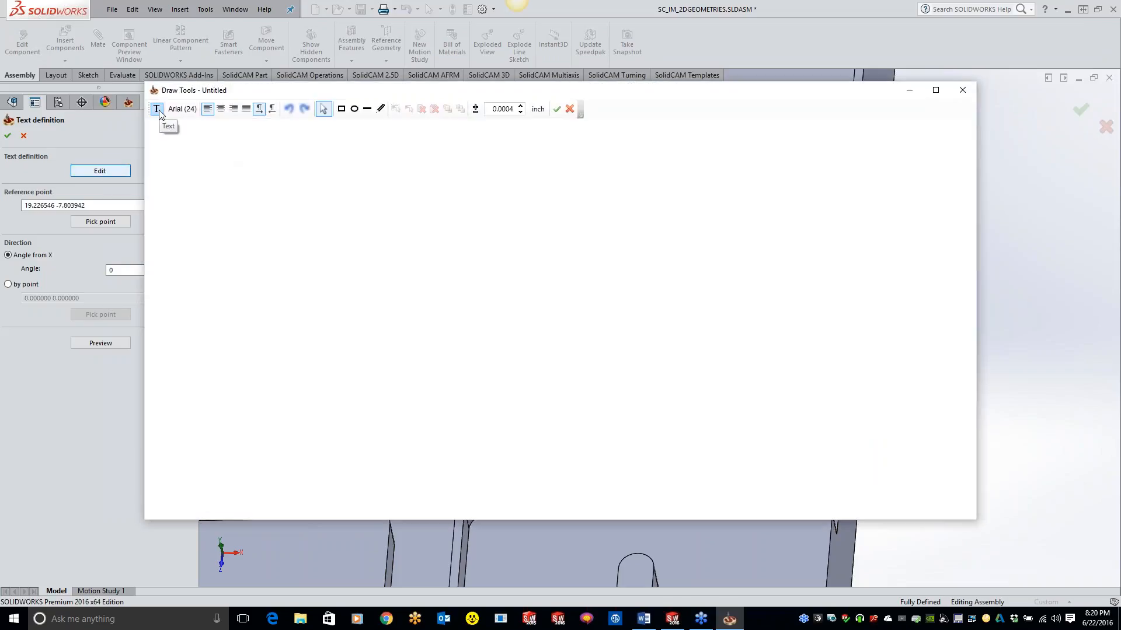
{"action": "left_click", "coordinate": [157, 109]}
{"action": "mouse_move", "coordinate": [162, 134]}
{"action": "left_mouse_down"}
{"action": "mouse_move", "coordinate": [409, 202]}
{"action": "mouse_move", "coordinate": [725, 225]}
{"action": "left_mouse_up"}
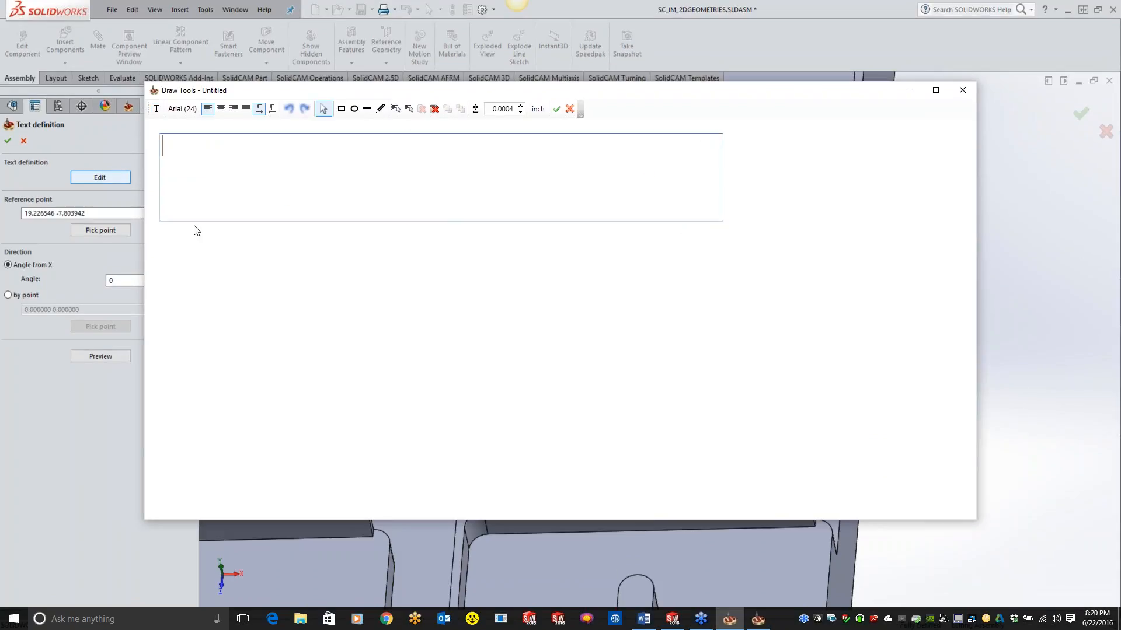
{"action": "type", "text": "SolidCAM"}
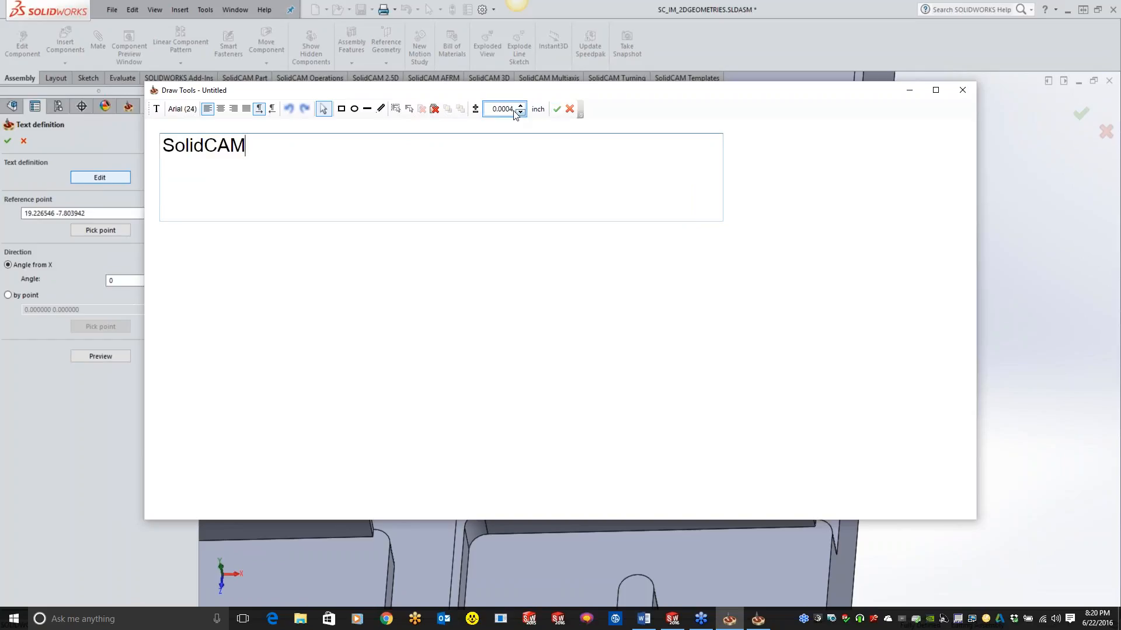
{"action": "left_click_drag", "start_coordinate": [492, 109], "coordinate": [521, 109]}
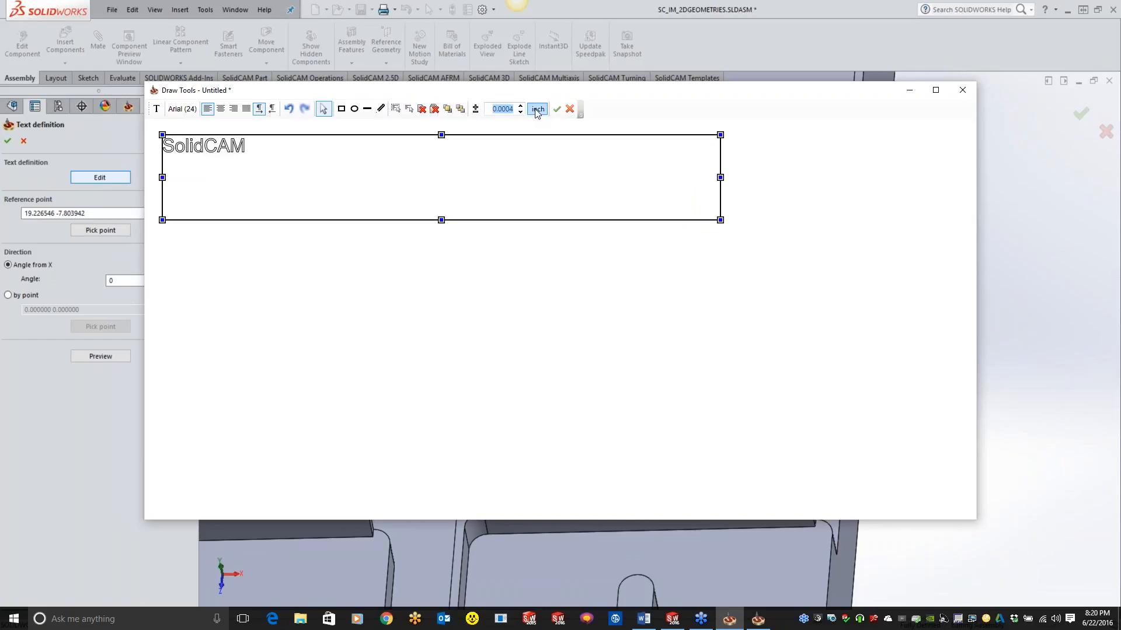
{"action": "left_click", "coordinate": [558, 112]}
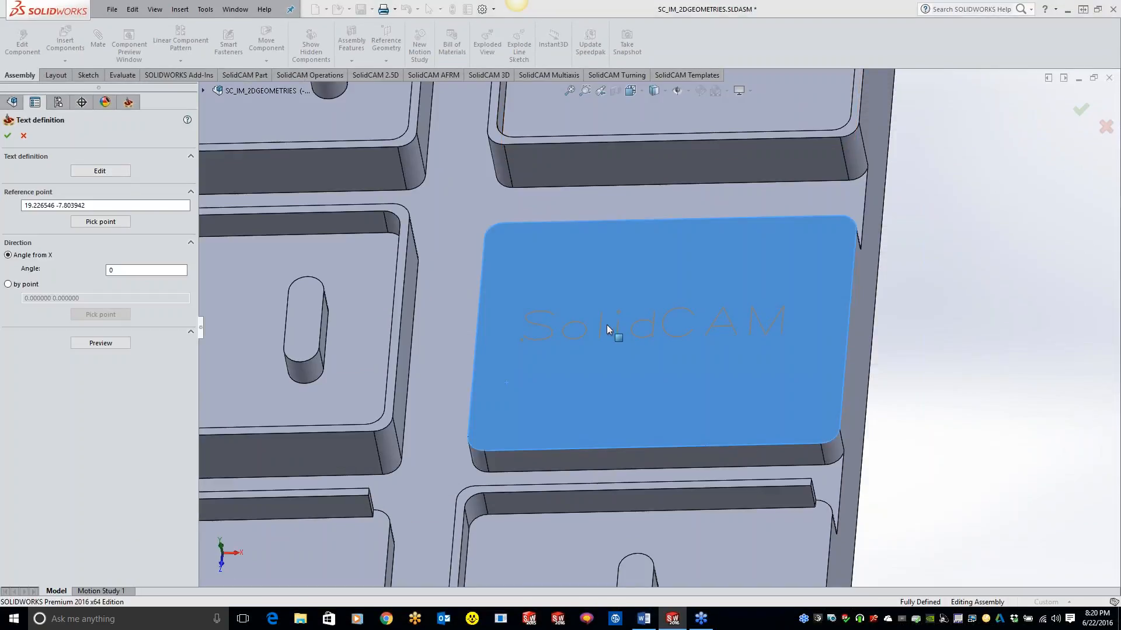
Discard the text definition, the contour geometry and the profile operation.
{"action": "scroll", "coordinate": [526, 310], "scroll_direction": "up", "scroll_amount": 5}
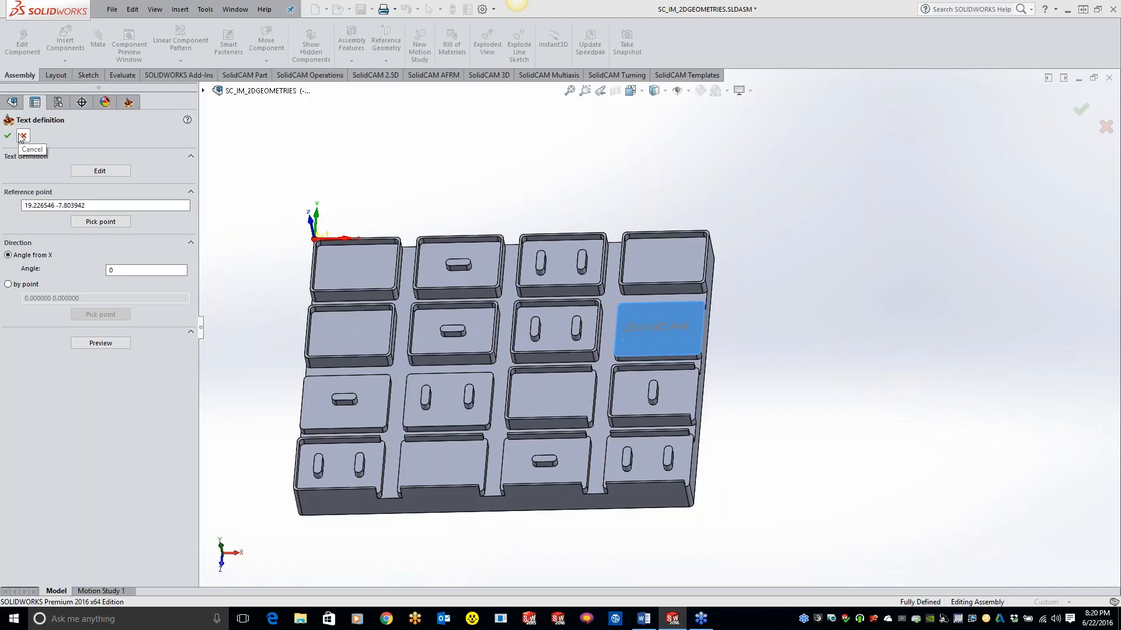
{"action": "left_click", "coordinate": [23, 137]}
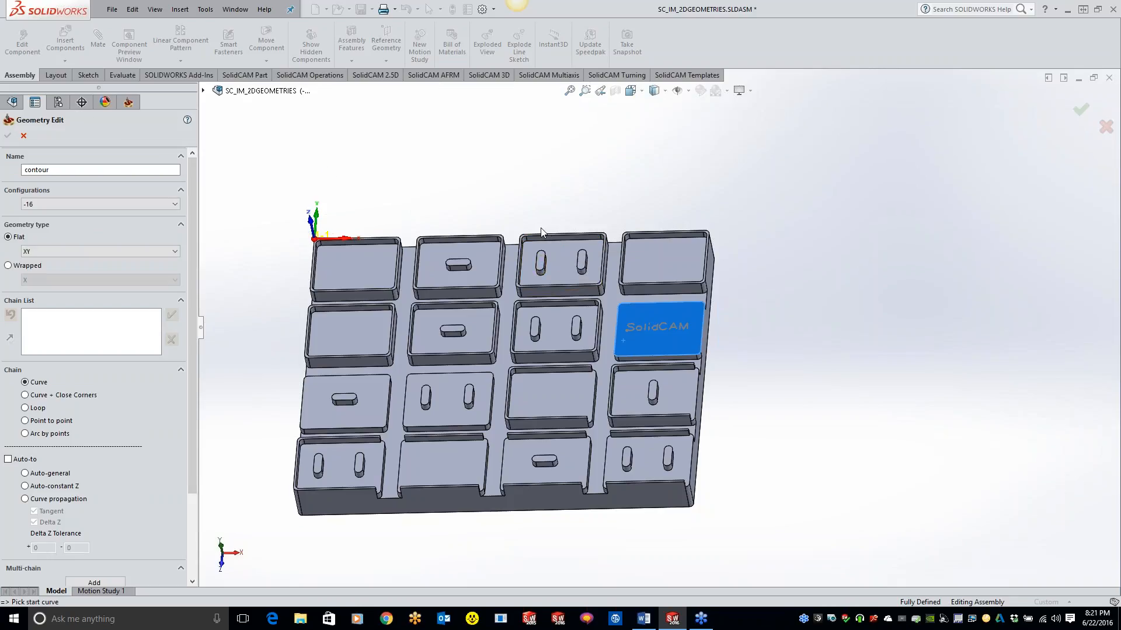
{"action": "left_click", "coordinate": [680, 339]}
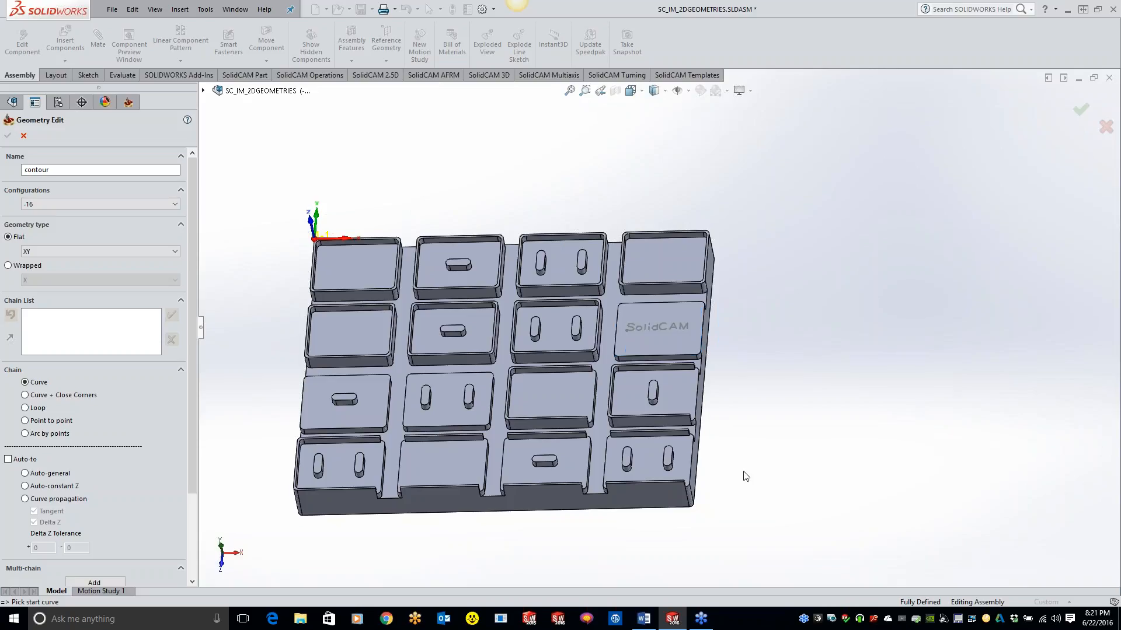
{"action": "scroll", "coordinate": [741, 406], "scroll_direction": "down", "scroll_amount": 3}
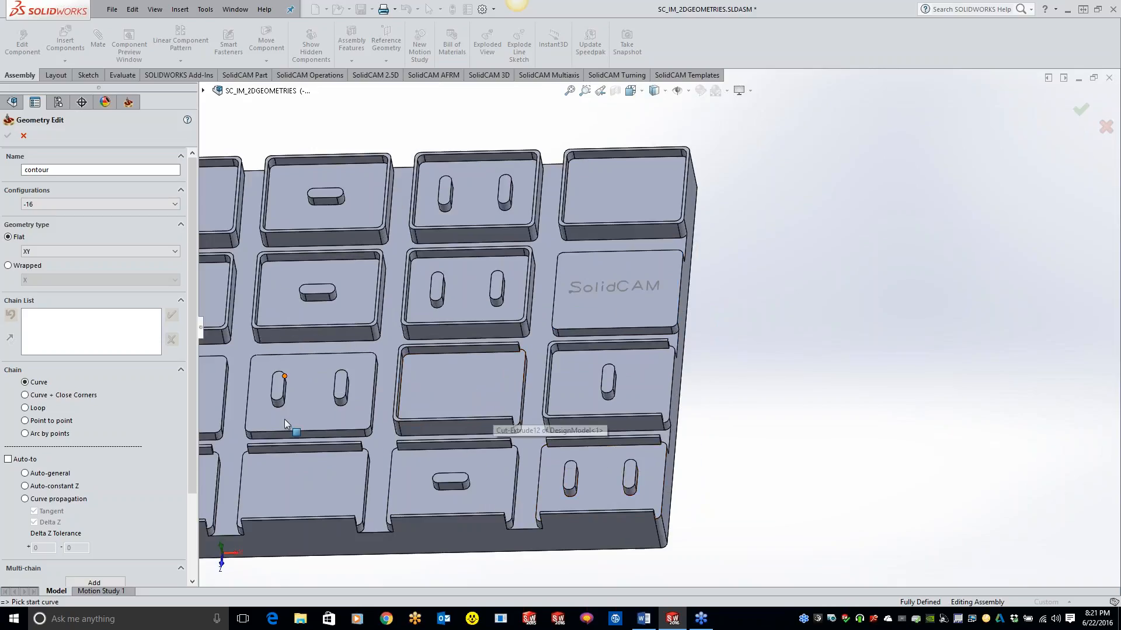
{"action": "scroll", "coordinate": [321, 488], "scroll_direction": "up", "scroll_amount": 5}
{"action": "scroll", "coordinate": [374, 429], "scroll_direction": "down", "scroll_amount": 2}
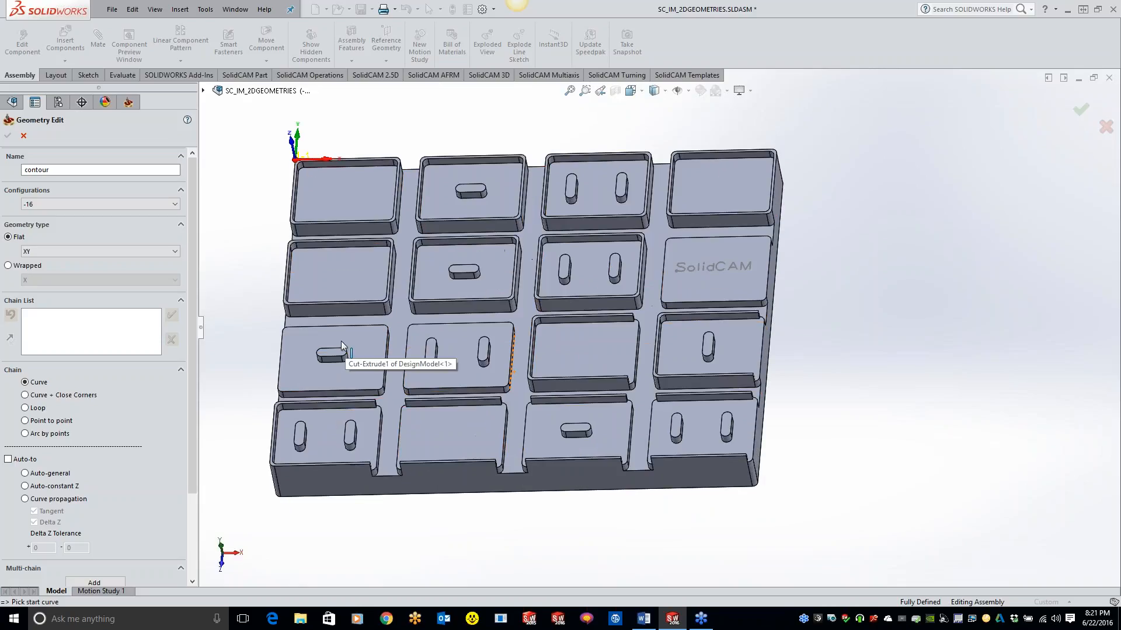
{"action": "left_click", "coordinate": [24, 136]}
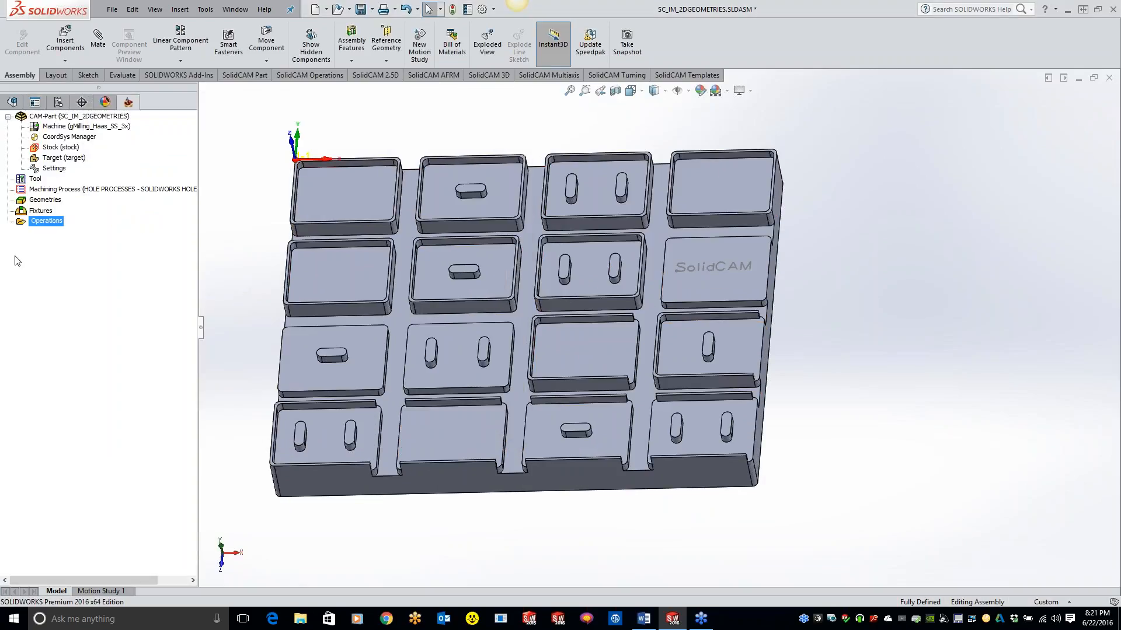
Add a 2D iMachining operation and start a new contour geometry for it.
{"action": "right_click", "coordinate": [49, 224]}
{"action": "mouse_move", "coordinate": [105, 249]}
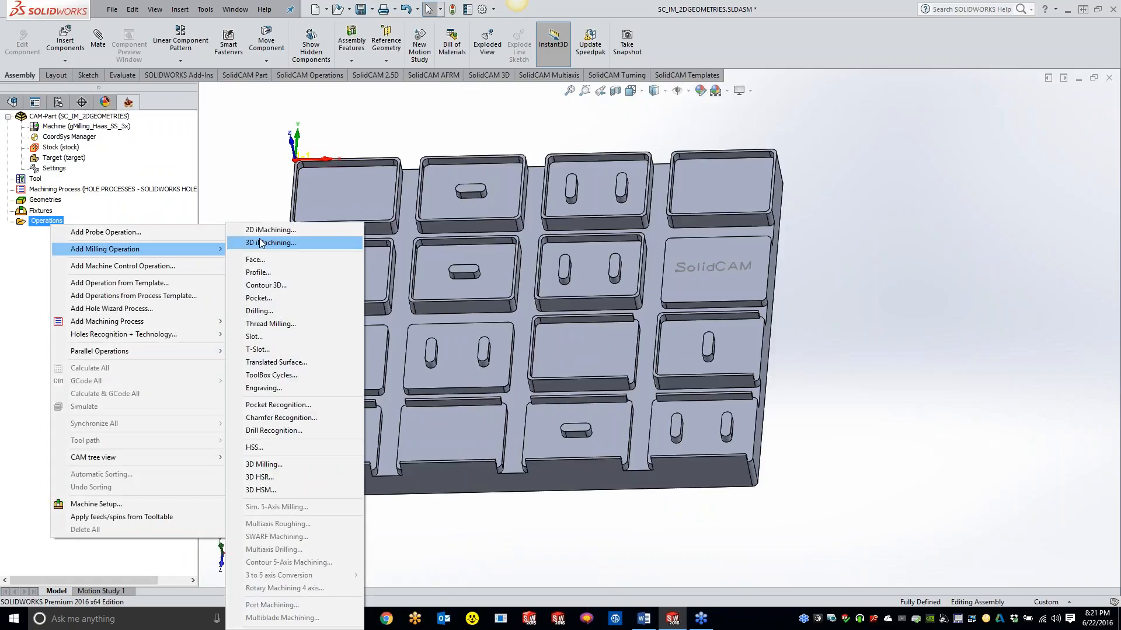
{"action": "left_click", "coordinate": [259, 230]}
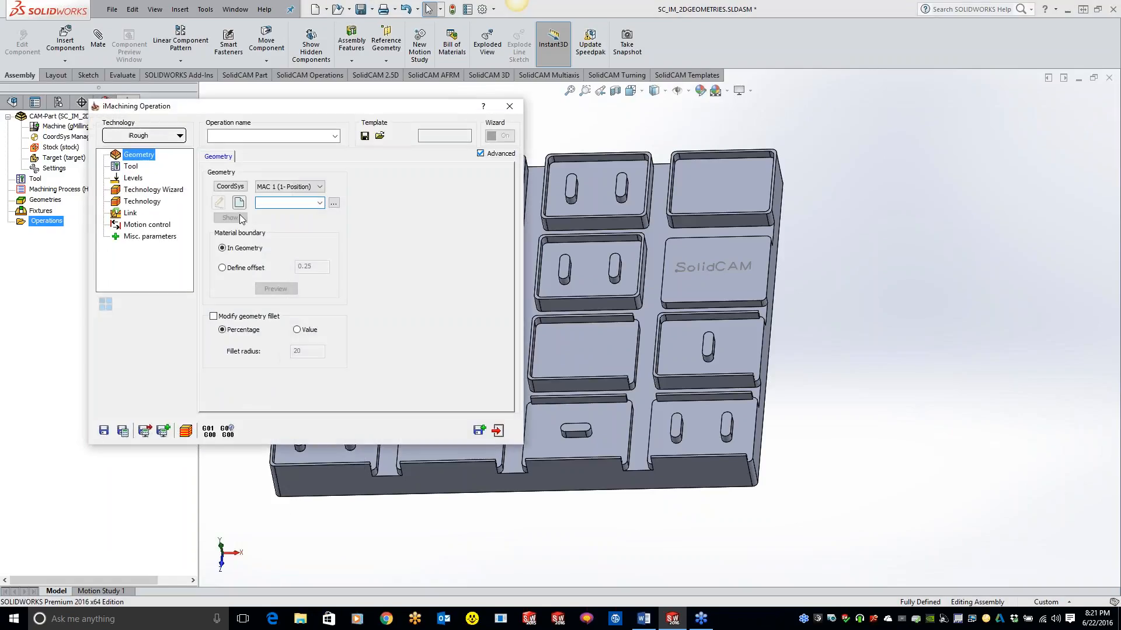
{"action": "left_click", "coordinate": [238, 203]}
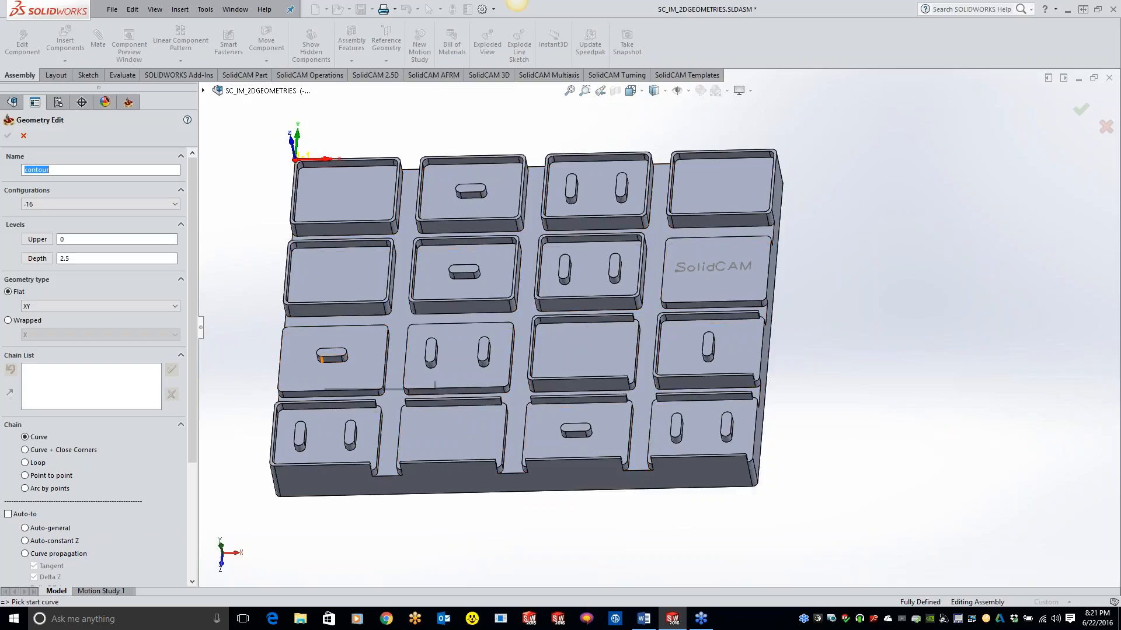
Chain the outer top edge of the raised pad in the first column, third row, using Auto-constant Z.
{"action": "scroll", "coordinate": [303, 375], "scroll_direction": "down", "scroll_amount": 3}
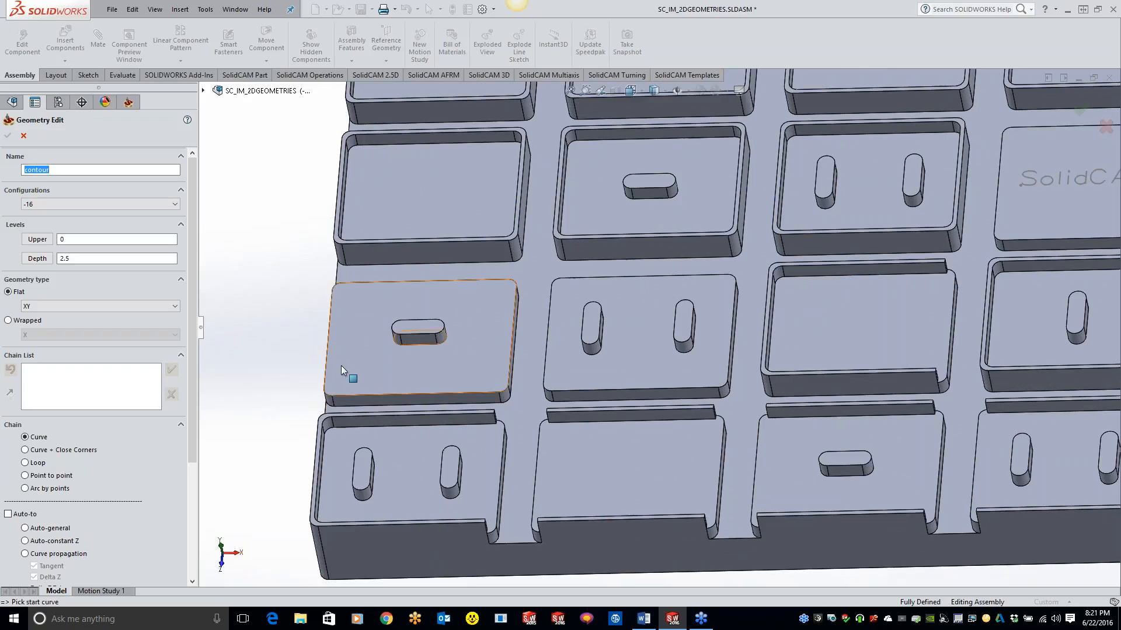
{"action": "left_click", "coordinate": [369, 397]}
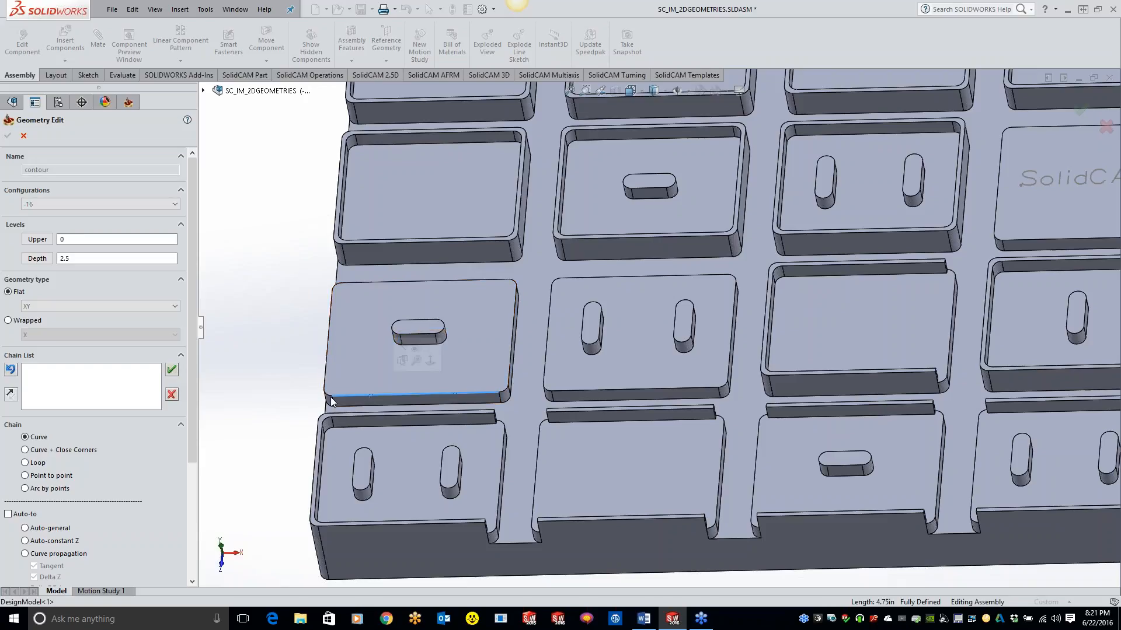
{"action": "left_click", "coordinate": [26, 541]}
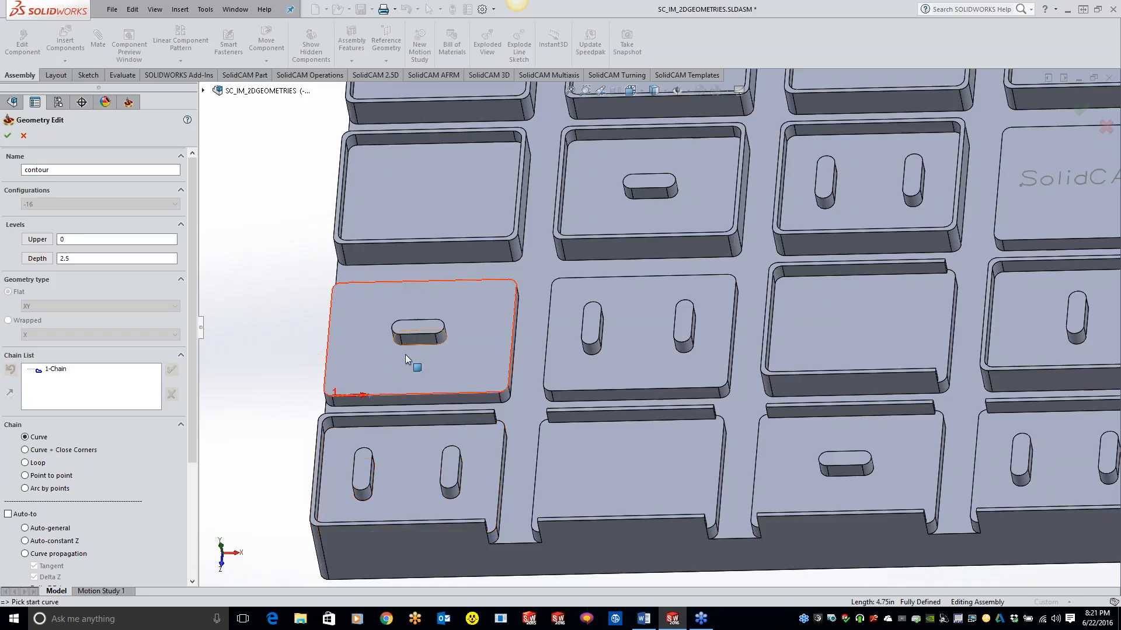
Chain the slot-shaped island on the first-column pad with Auto-constant Z, mark the pad's outer chain as open and accept the geometry.
{"action": "left_click", "coordinate": [360, 395]}
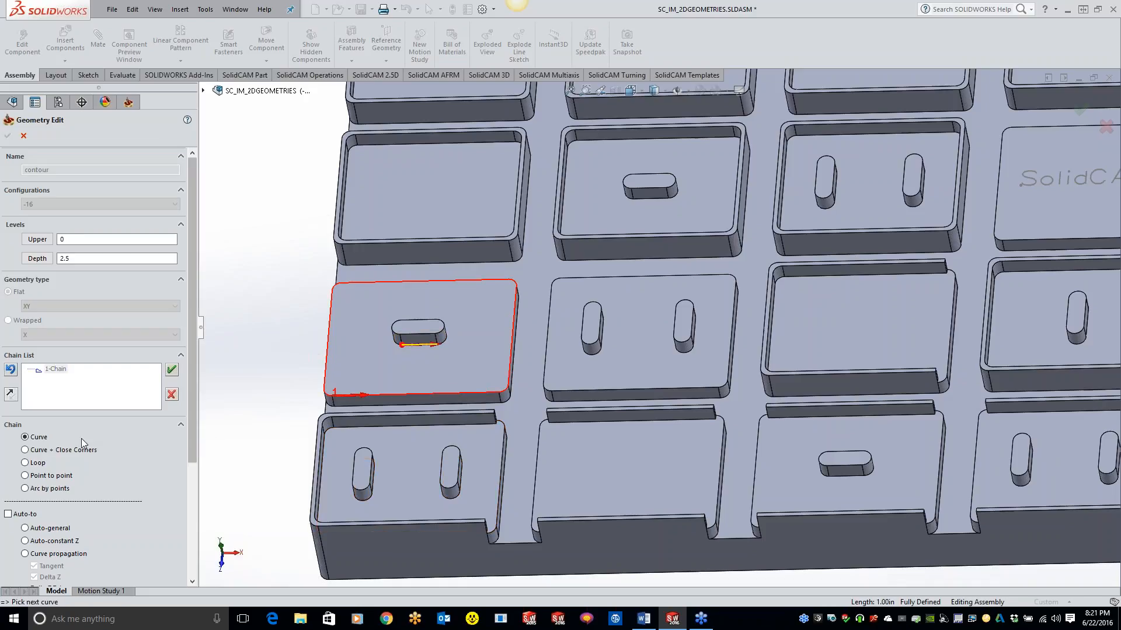
{"action": "left_click", "coordinate": [25, 542]}
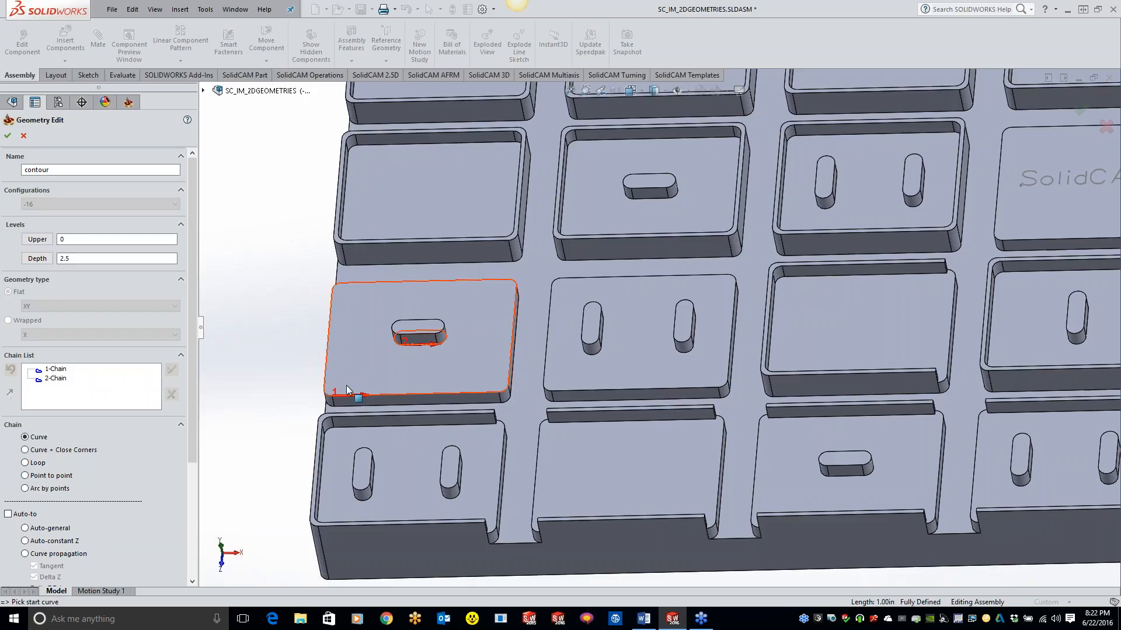
{"action": "right_click", "coordinate": [64, 372]}
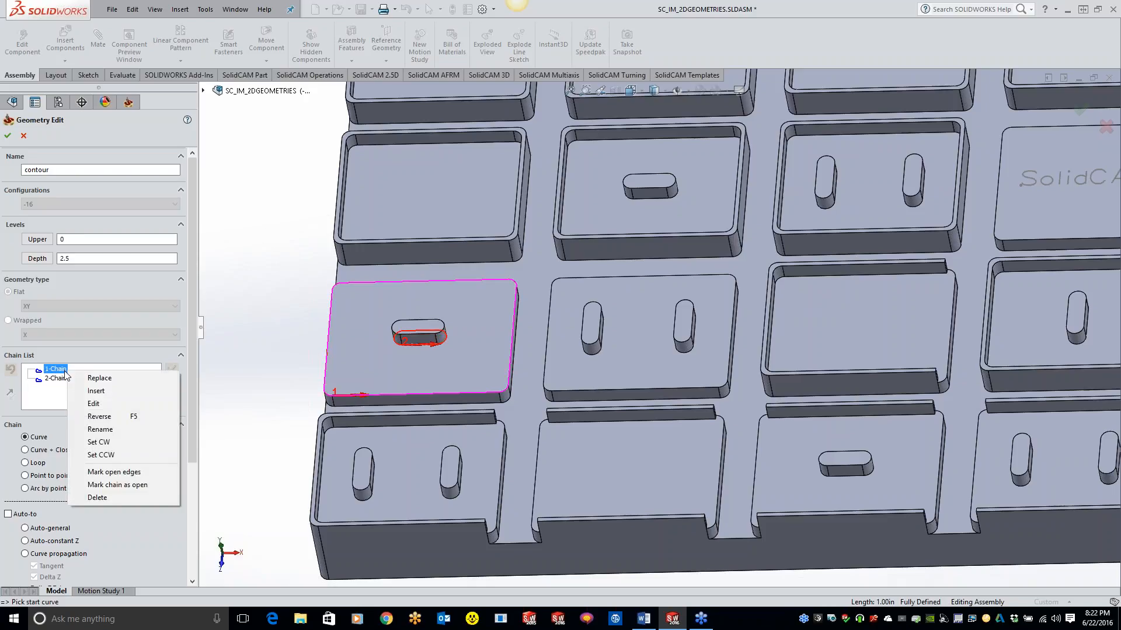
{"action": "left_click", "coordinate": [129, 485]}
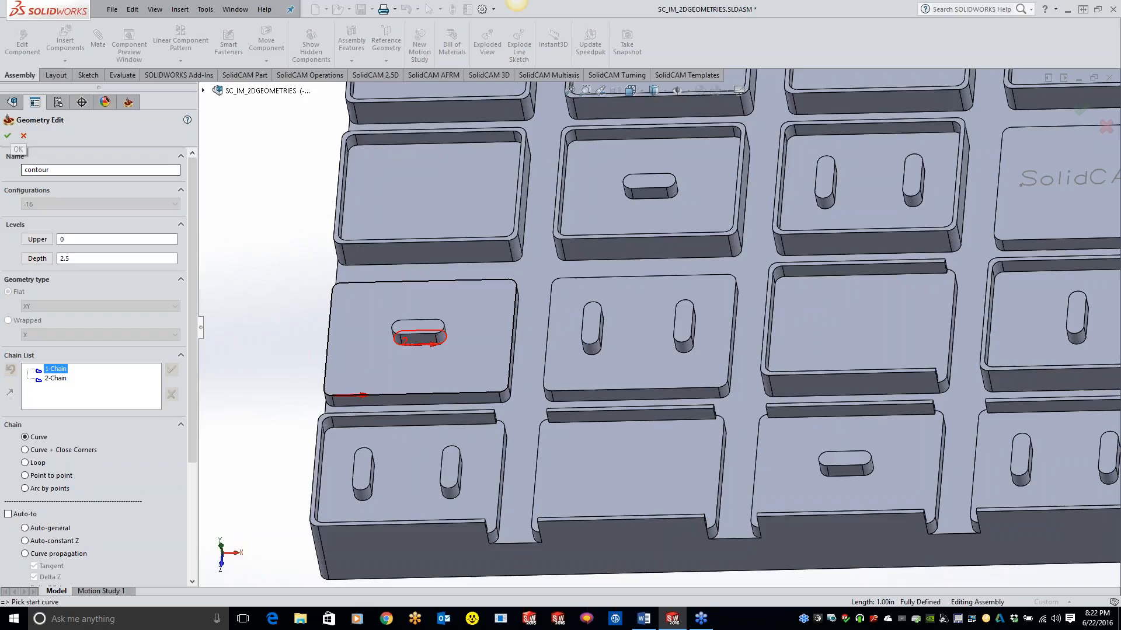
{"action": "left_click", "coordinate": [8, 138]}
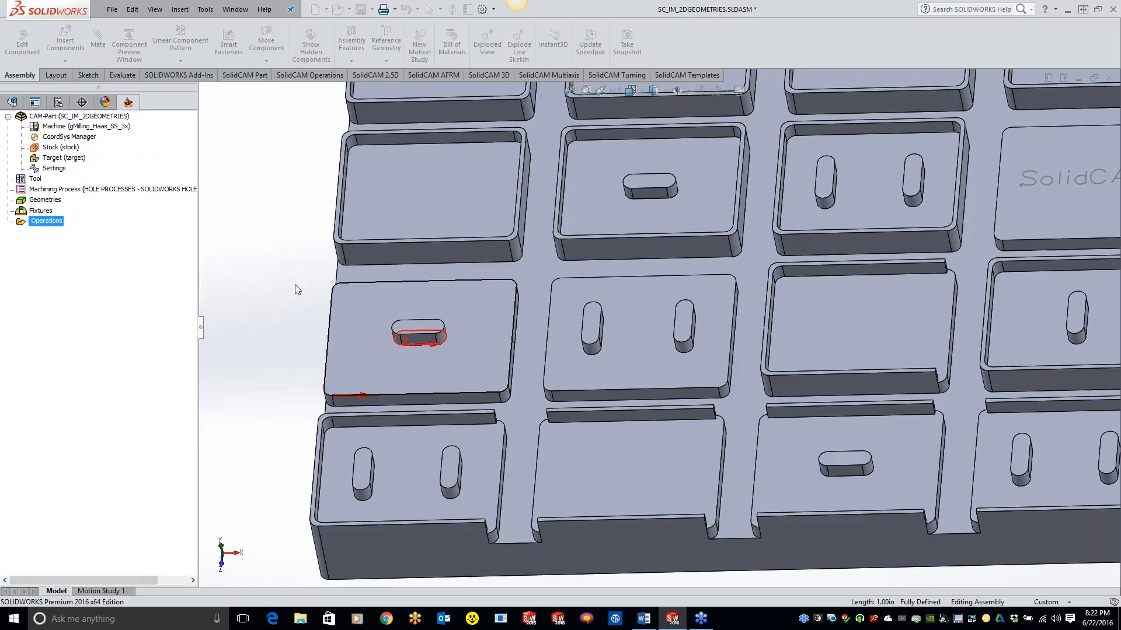
Add an end mill with a 0.5 inch diameter and select it as the tool for the iMachining operation.
{"action": "left_click", "coordinate": [131, 167]}
{"action": "left_click", "coordinate": [261, 320]}
{"action": "left_click", "coordinate": [252, 485]}
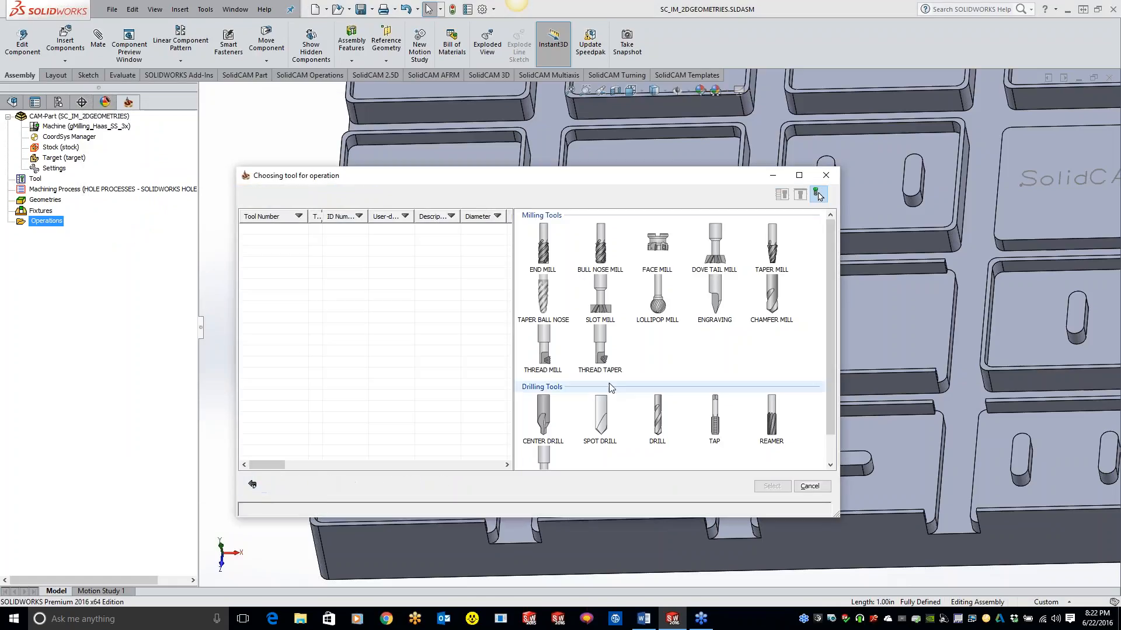
{"action": "left_click", "coordinate": [566, 276]}
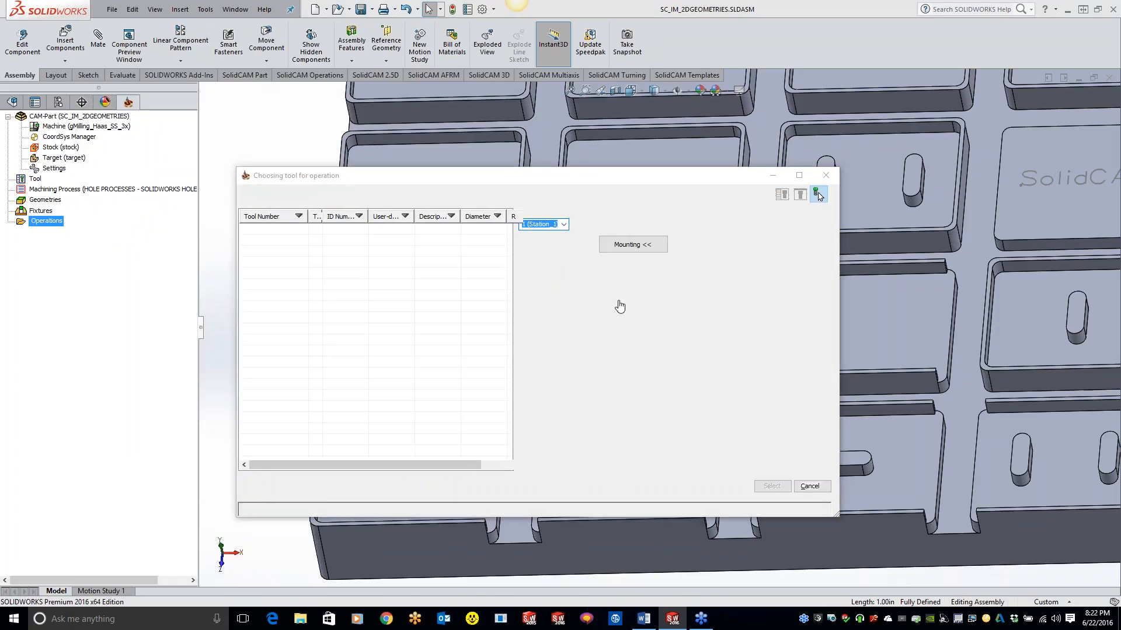
{"action": "type", "text": "0.5"}
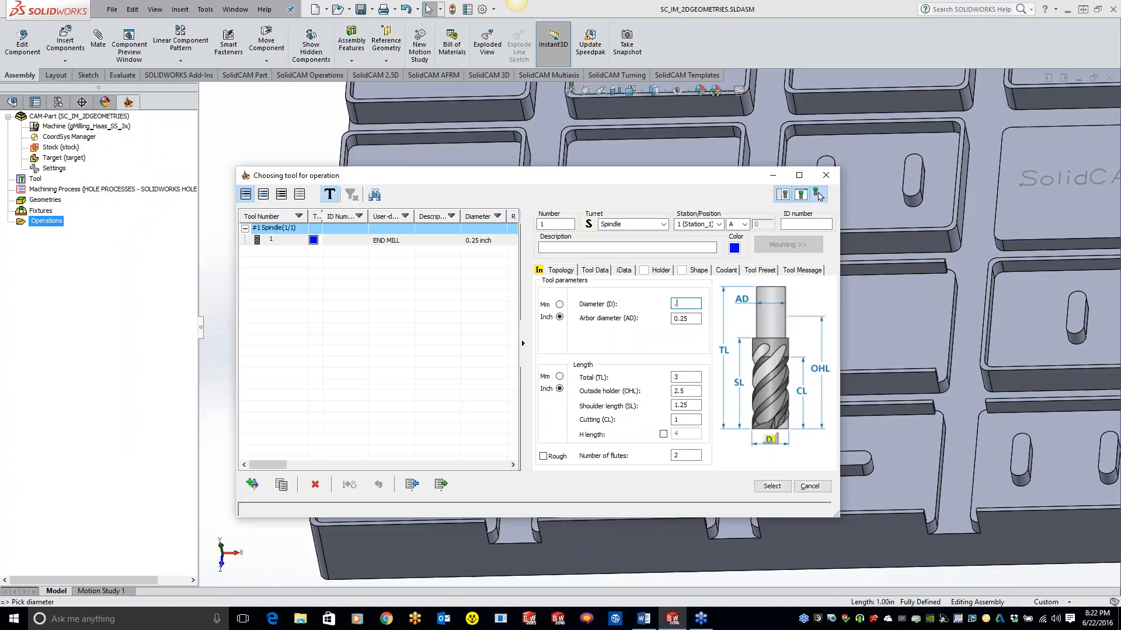
{"action": "key", "text": "Tab"}
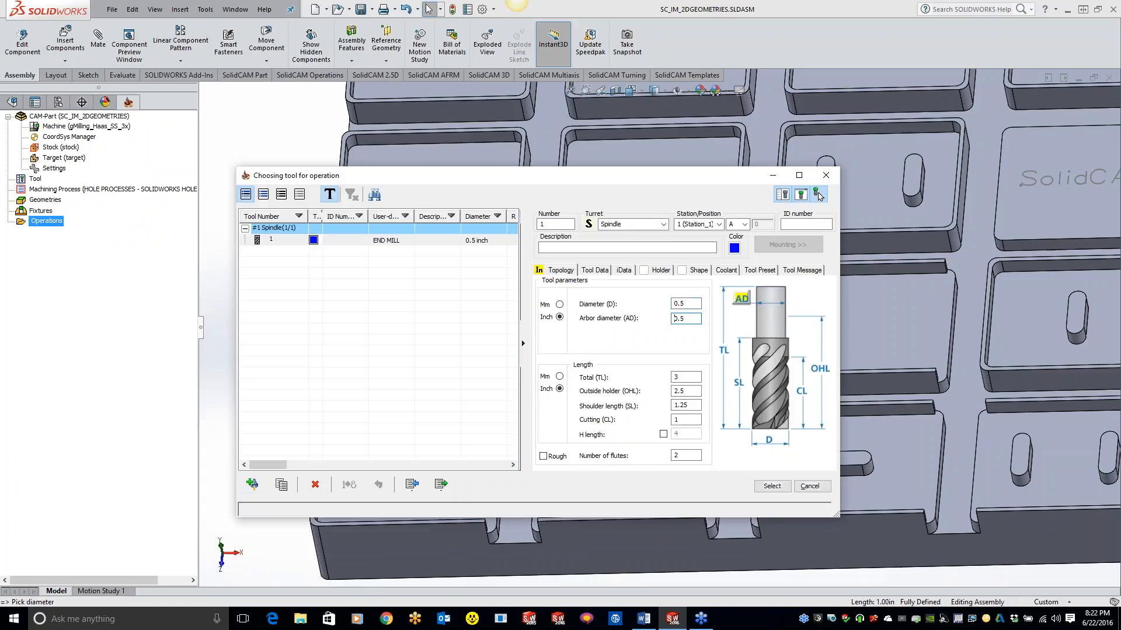
{"action": "left_click", "coordinate": [770, 487]}
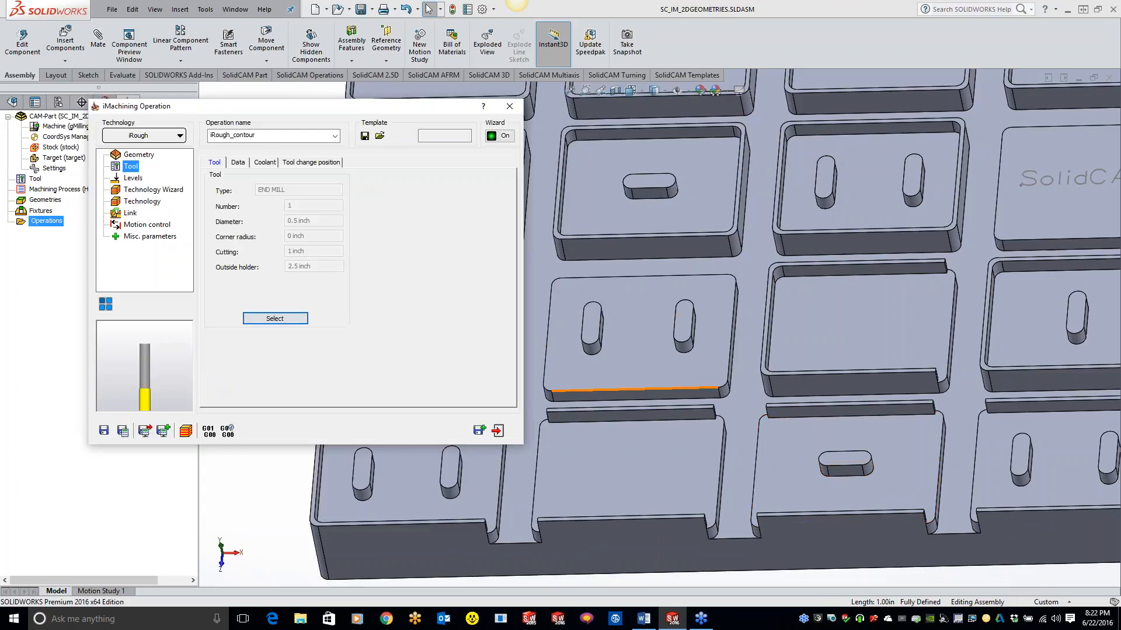
Set the pocket depth to 0.5 by picking the first-column pad's face around the island, and calculate the toolpath.
{"action": "left_click", "coordinate": [134, 178]}
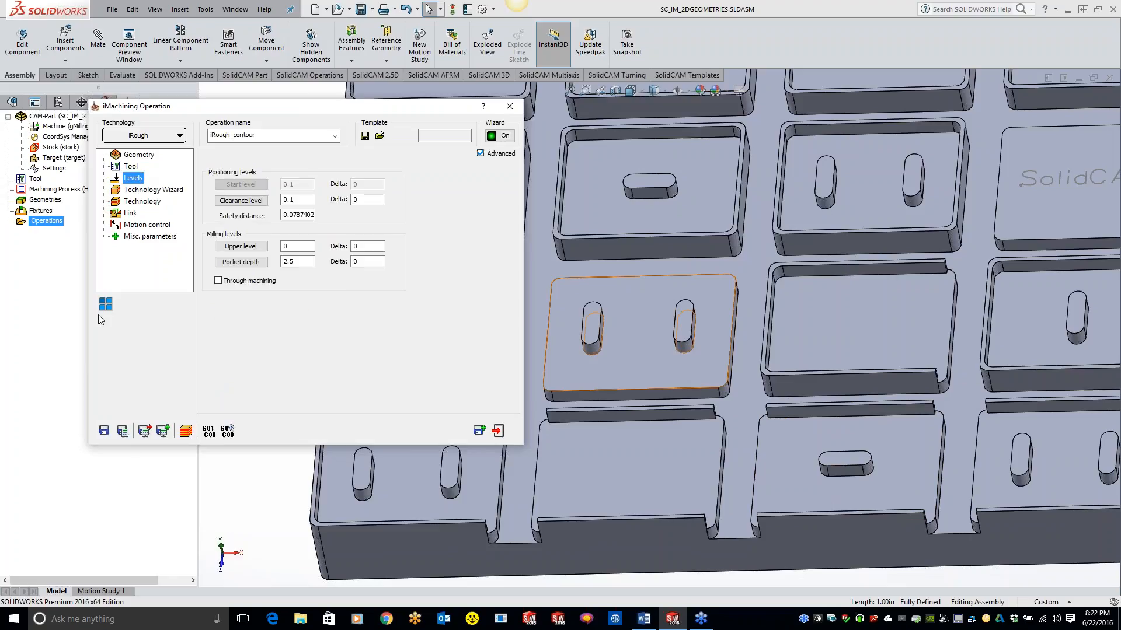
{"action": "left_click", "coordinate": [241, 262]}
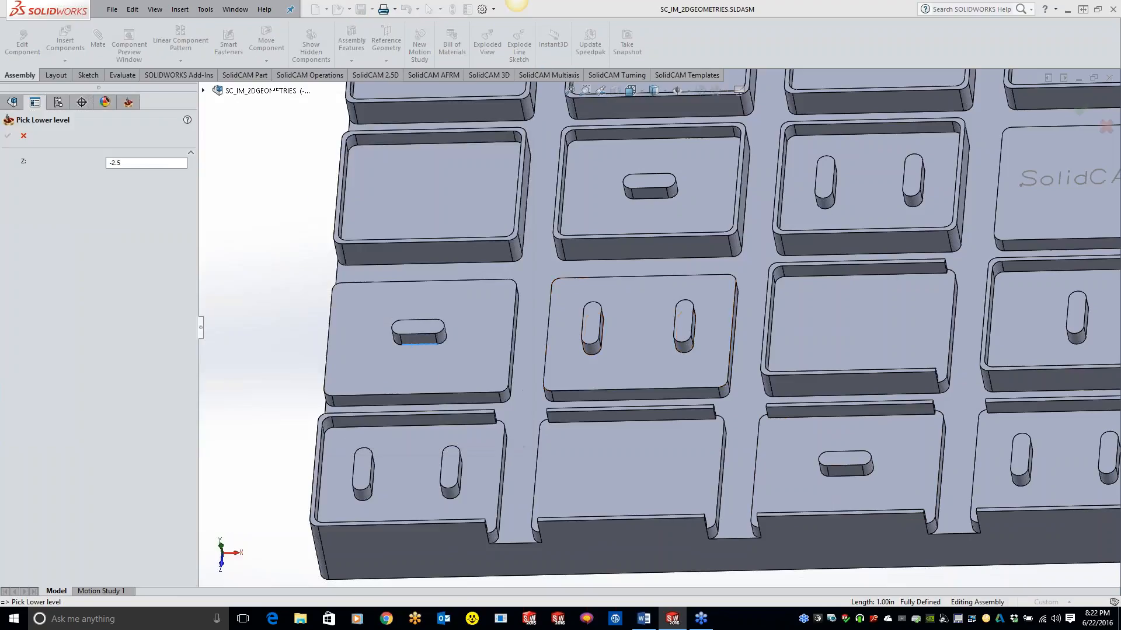
{"action": "left_click", "coordinate": [391, 372]}
{"action": "left_click", "coordinate": [8, 135]}
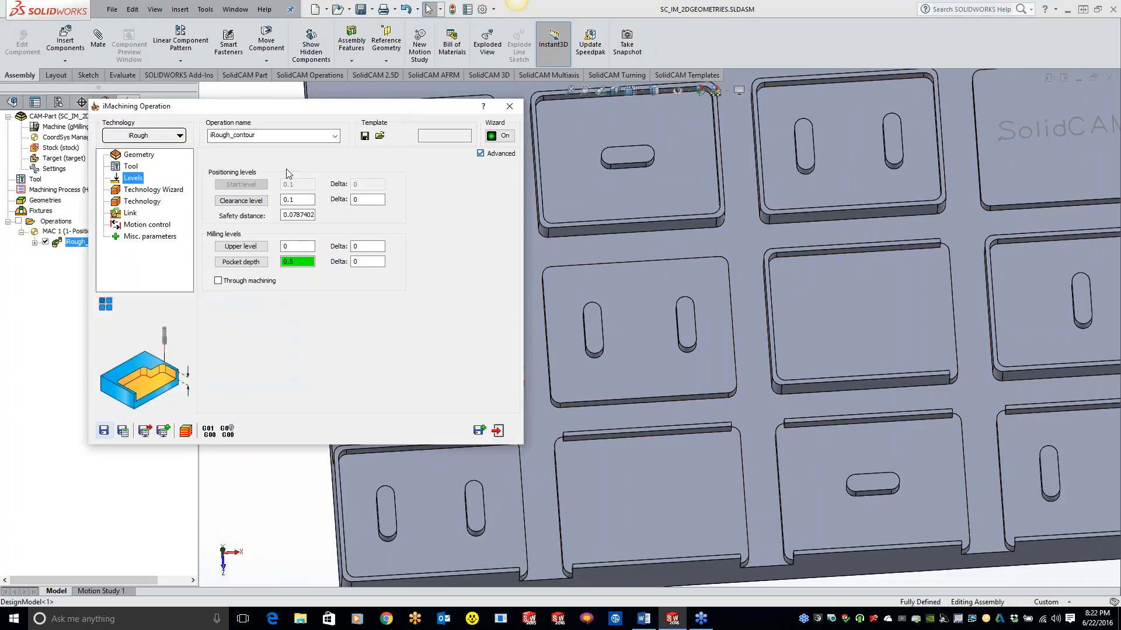
Start a new contour geometry and chain the outer edge of the pad in the second column, third row.
{"action": "left_click", "coordinate": [138, 155]}
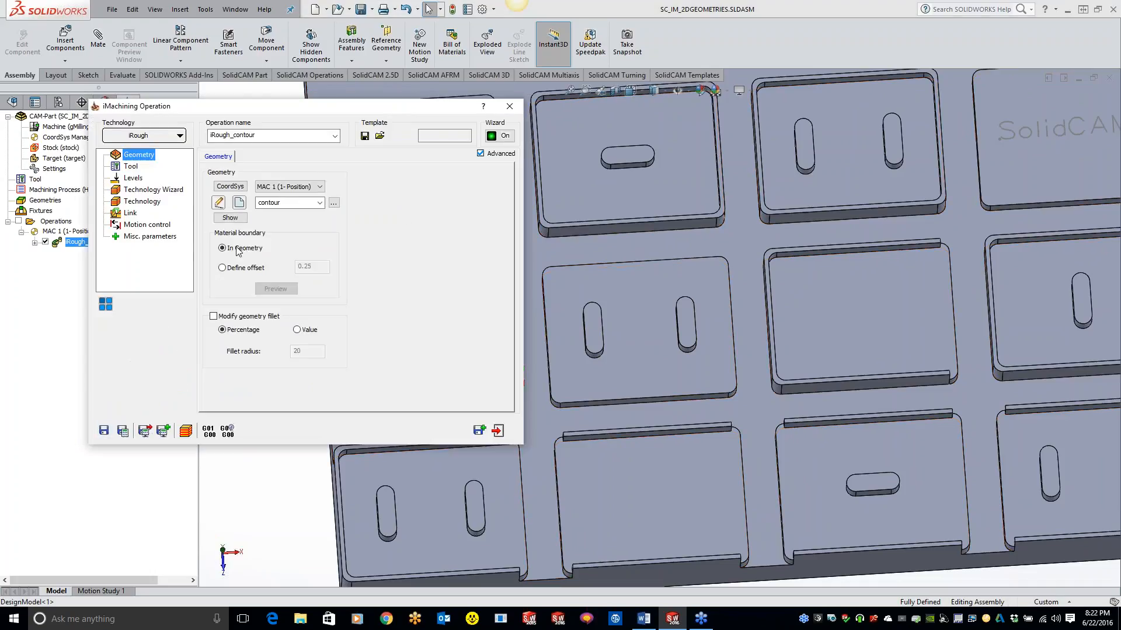
{"action": "left_click", "coordinate": [239, 202]}
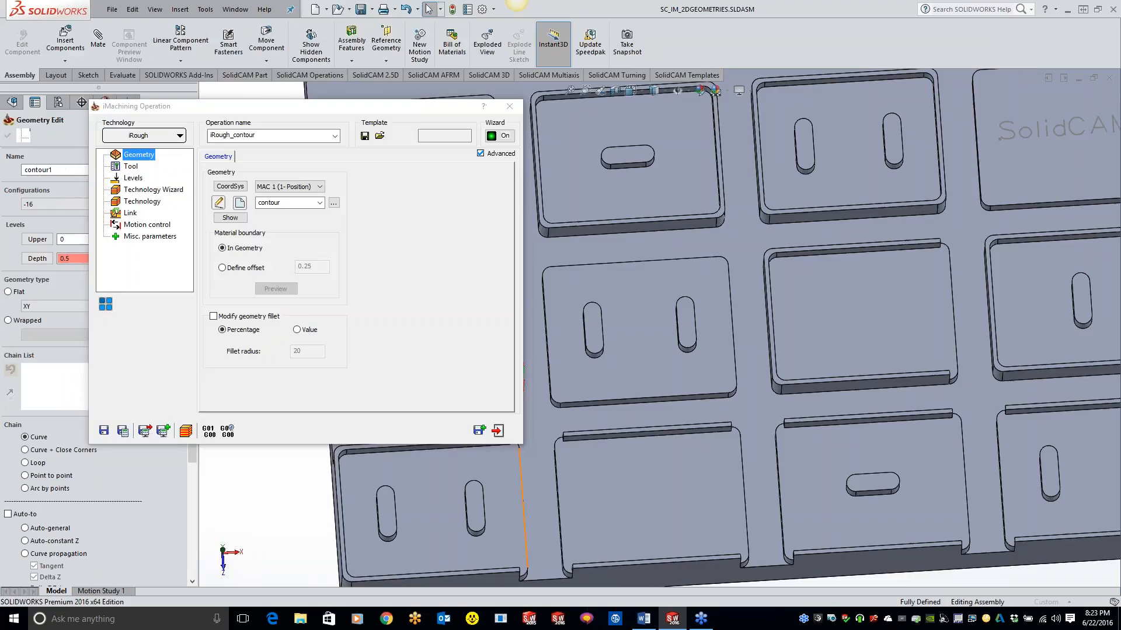
{"action": "left_click", "coordinate": [642, 399]}
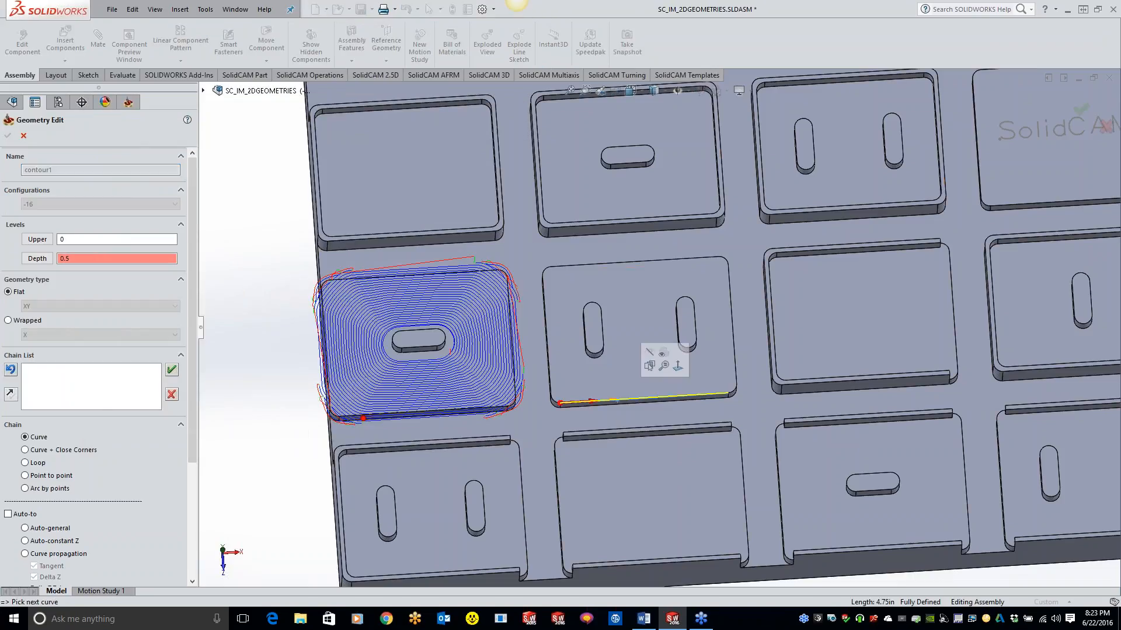
{"action": "left_click", "coordinate": [602, 403]}
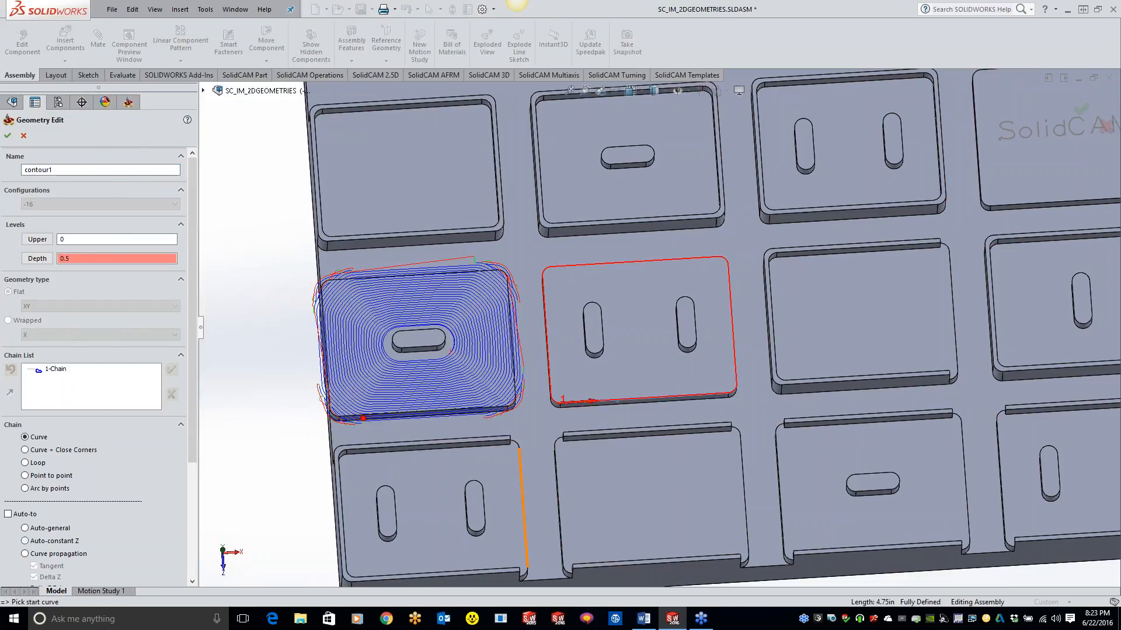
Chain both slot-shaped islands on the second-column pad as separate chains using Auto-constant Z.
{"action": "left_click", "coordinate": [593, 353]}
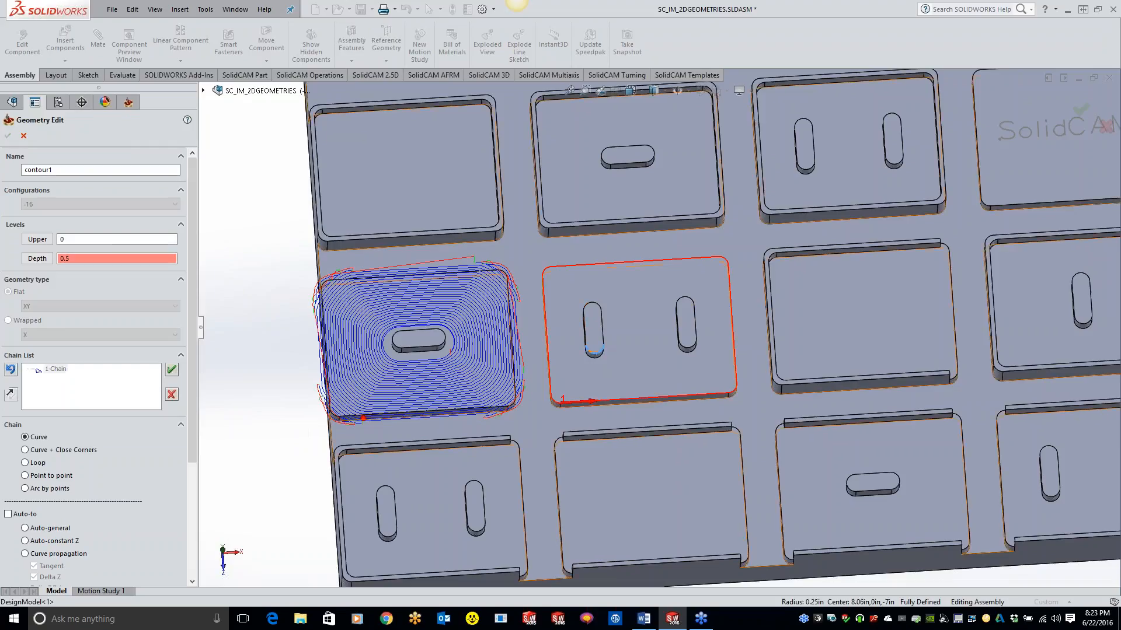
{"action": "left_click", "coordinate": [25, 541]}
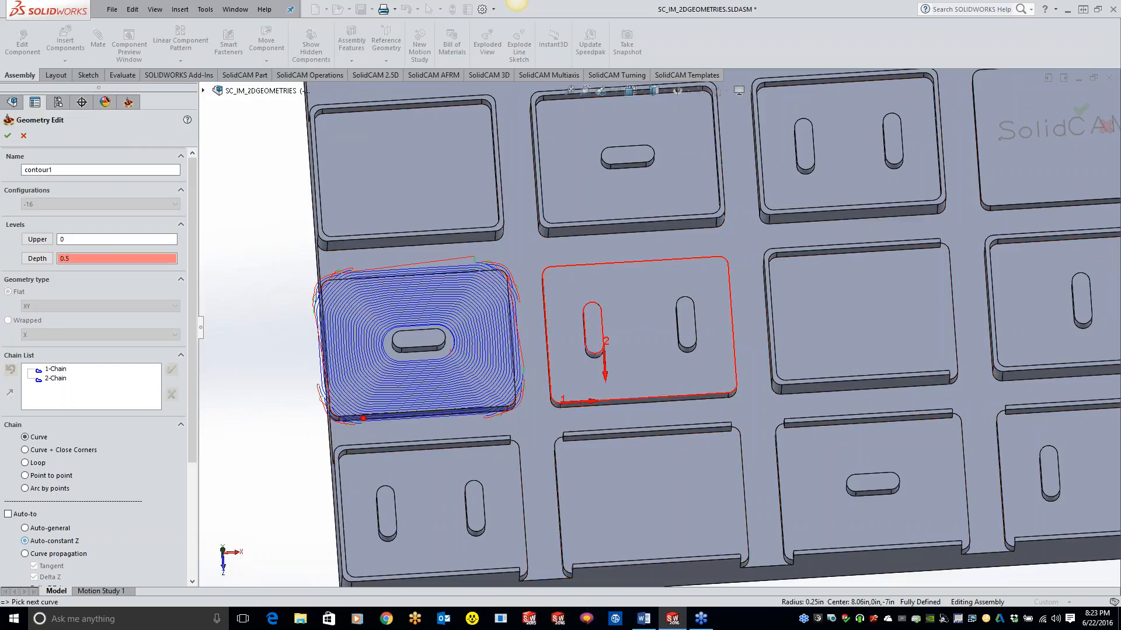
{"action": "left_click", "coordinate": [689, 345]}
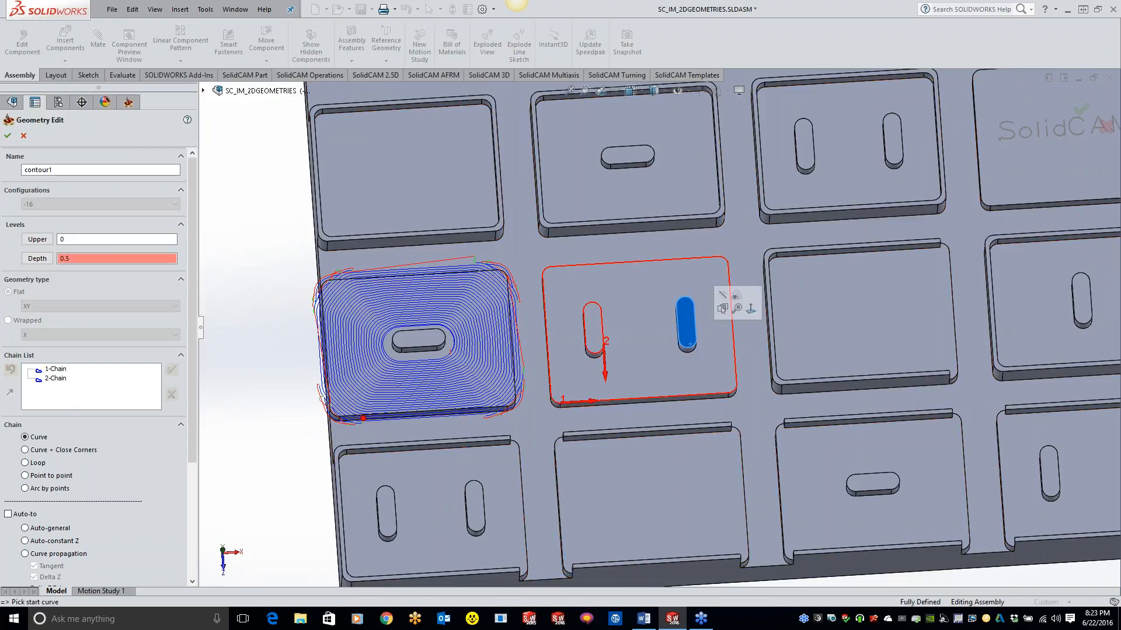
{"action": "left_click", "coordinate": [688, 345]}
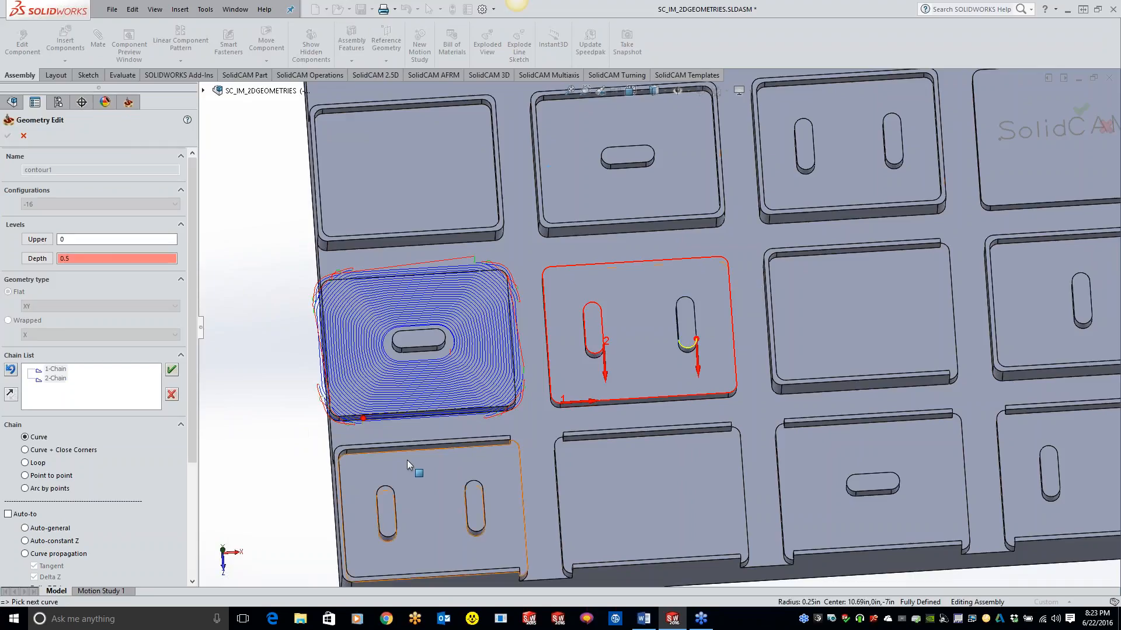
{"action": "left_click", "coordinate": [25, 541]}
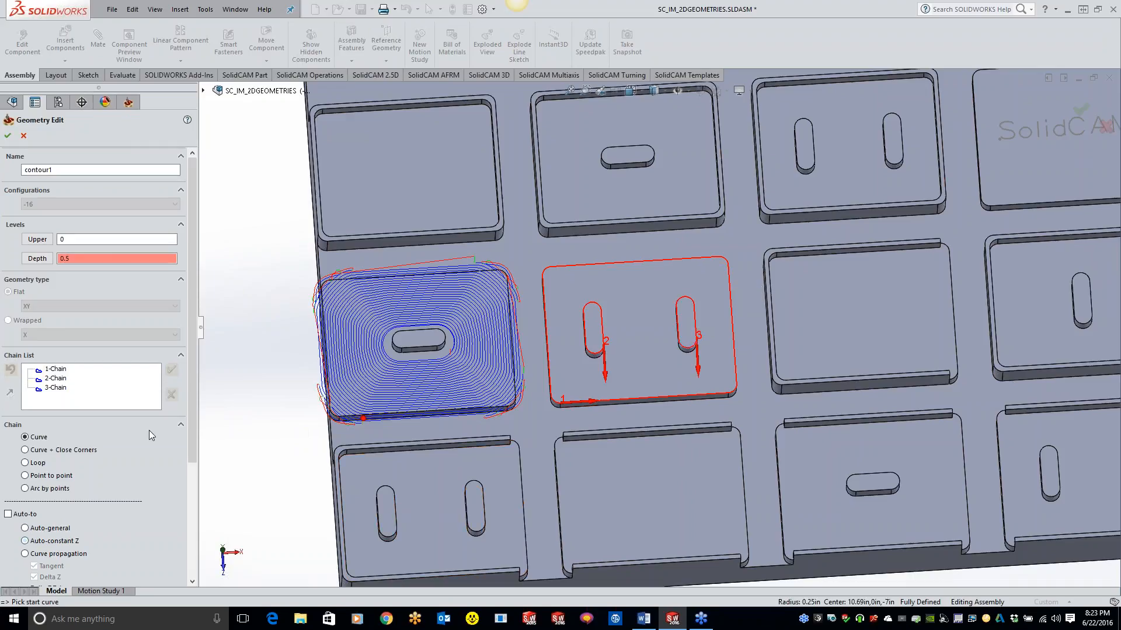
Take the geometry depth from the second-column pad's face between the islands, accept the geometry and calculate the operation.
{"action": "left_click", "coordinate": [37, 259]}
{"action": "left_click", "coordinate": [626, 352]}
{"action": "left_click", "coordinate": [7, 136]}
{"action": "left_click", "coordinate": [9, 137]}
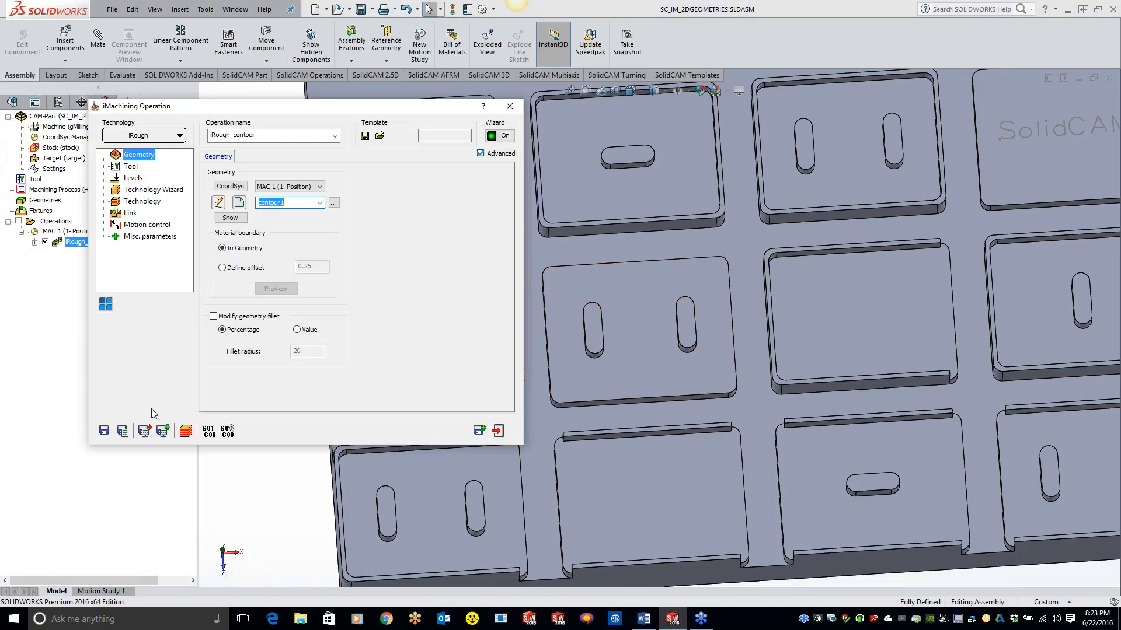
{"action": "left_click", "coordinate": [116, 432]}
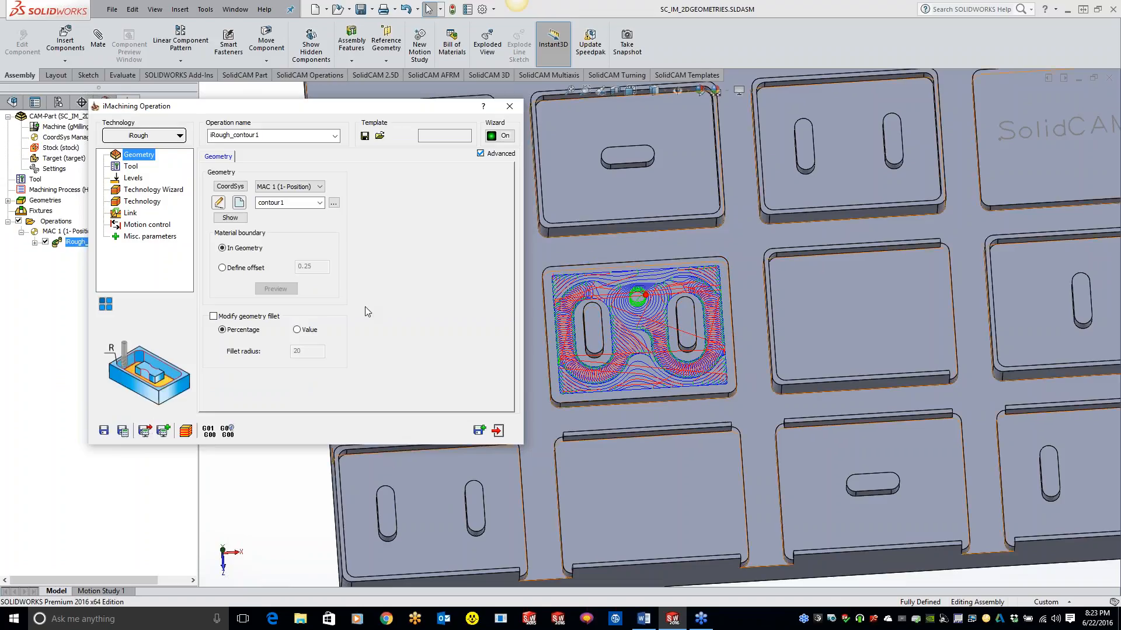
Mark the pad's outer chain in the contour1 geometry as open and recalculate the iMachining toolpath.
{"action": "scroll", "coordinate": [612, 278], "scroll_direction": "down", "scroll_amount": 1}
{"action": "scroll", "coordinate": [612, 278], "scroll_direction": "down", "scroll_amount": 1}
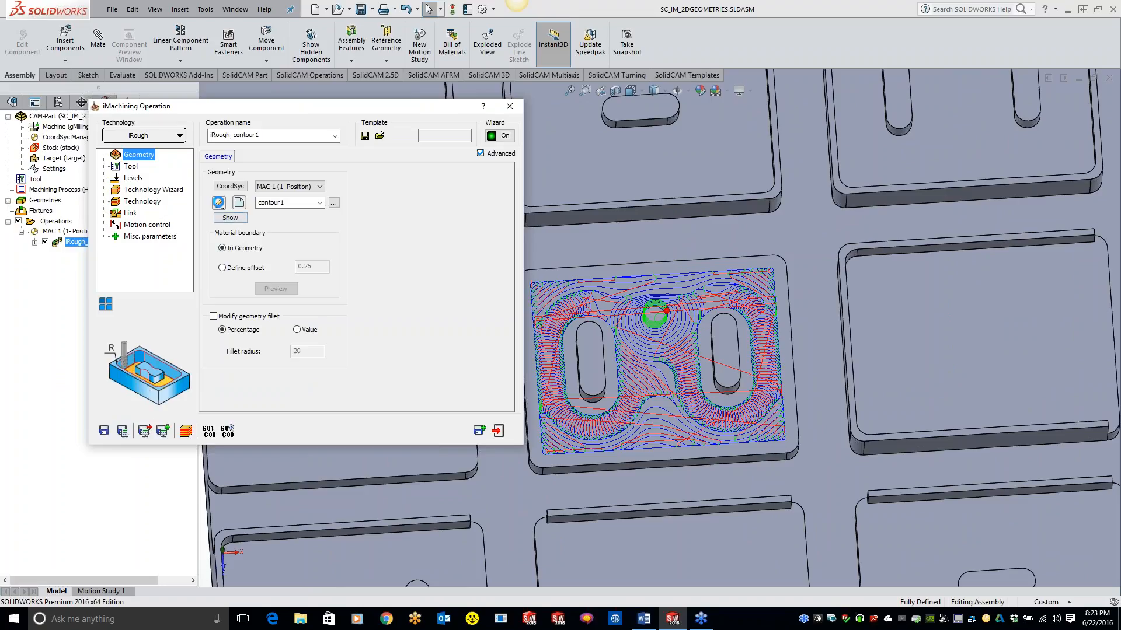
{"action": "left_click", "coordinate": [218, 202]}
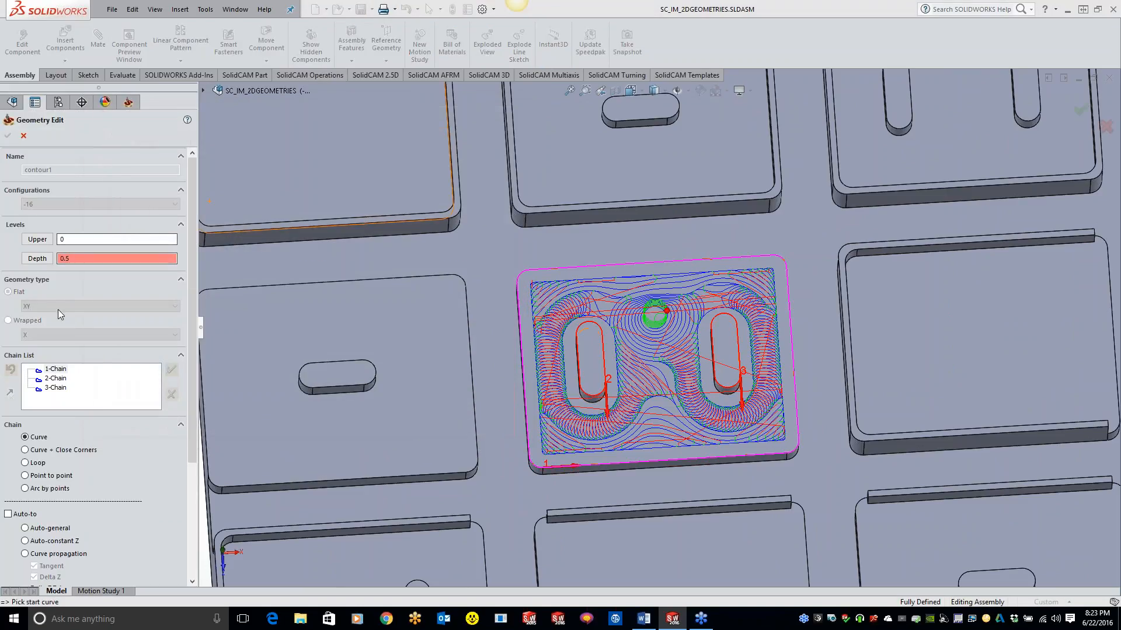
{"action": "right_click", "coordinate": [62, 373]}
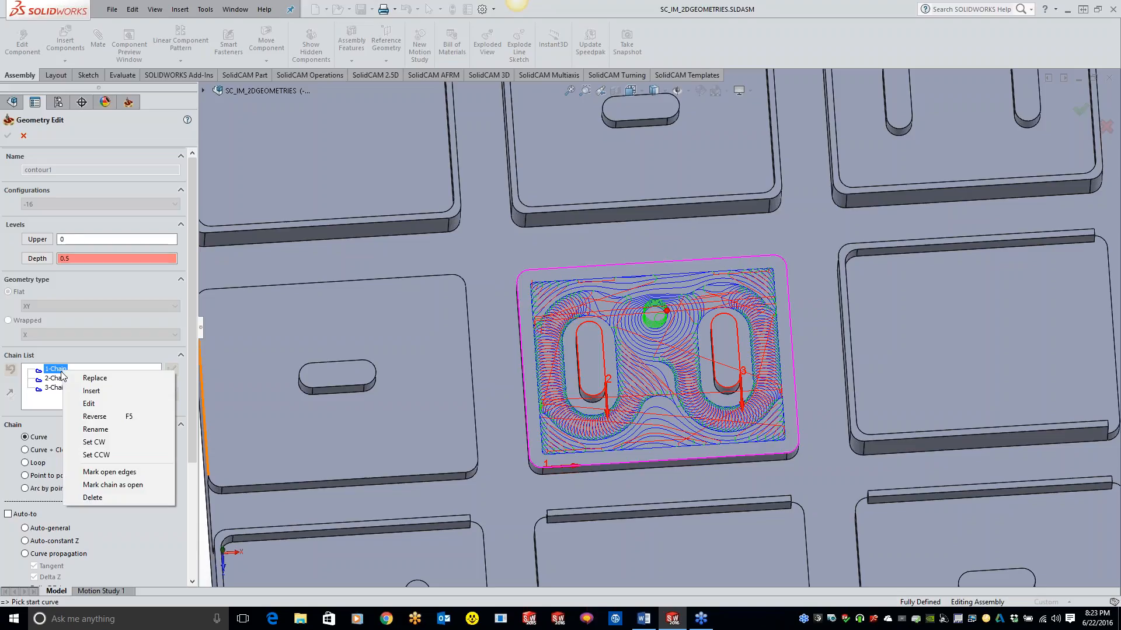
{"action": "left_click", "coordinate": [104, 485]}
{"action": "left_click", "coordinate": [8, 135]}
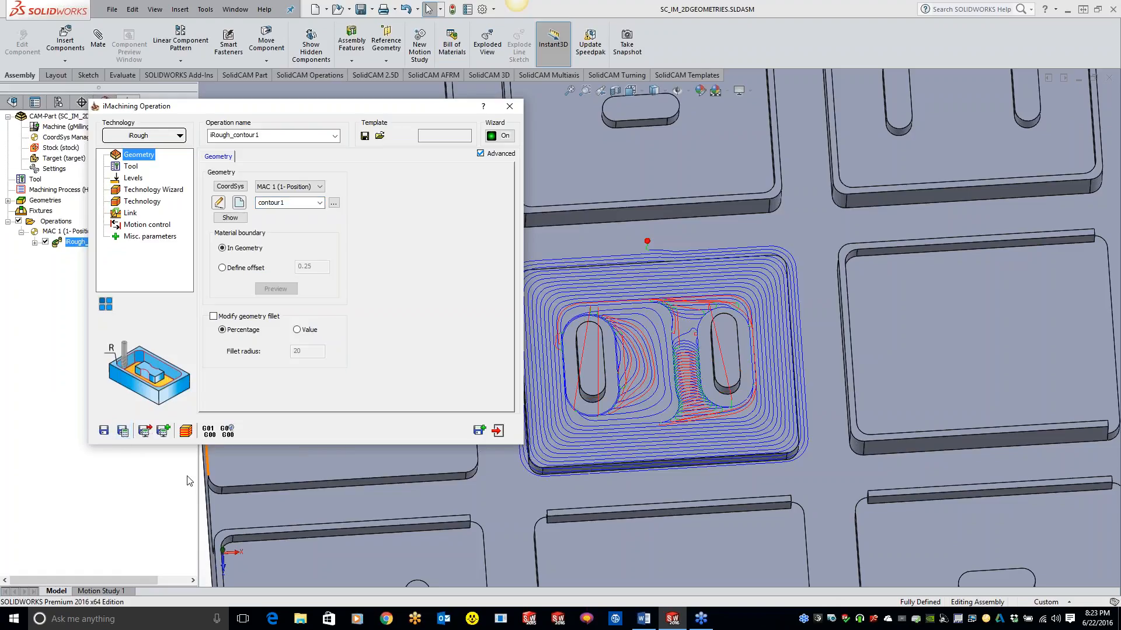
{"action": "left_click_drag", "start_coordinate": [318, 116], "coordinate": [303, 72]}
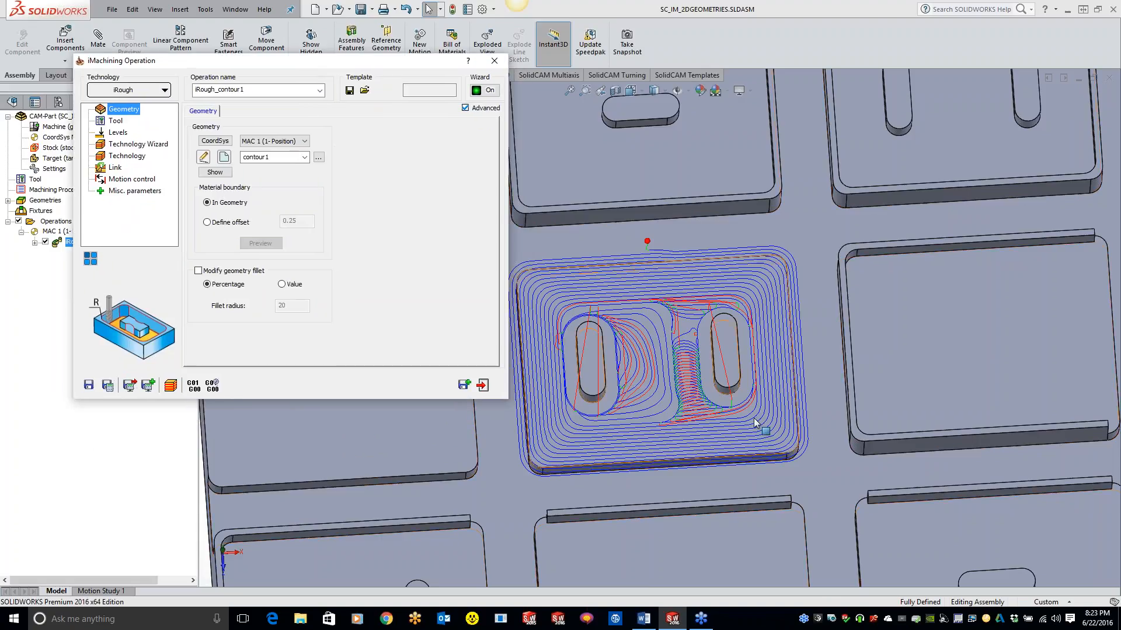
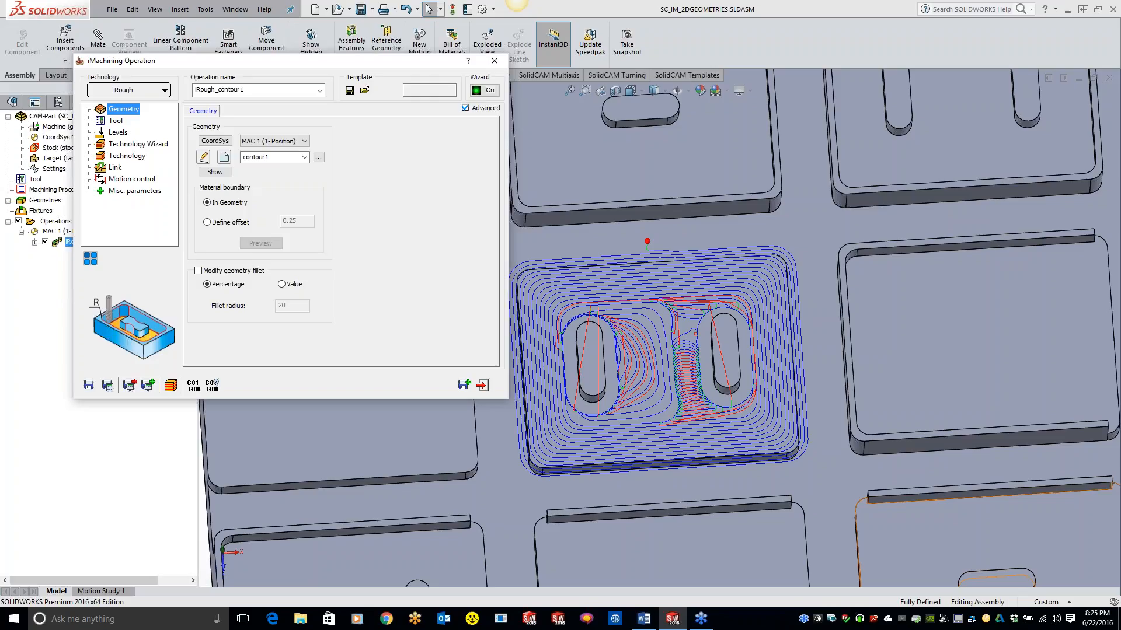
Start a new contour geometry and chain the floor outline of the third-column, third-row pocket using Auto-constant Z.
{"action": "key", "text": "alt+Tab"}
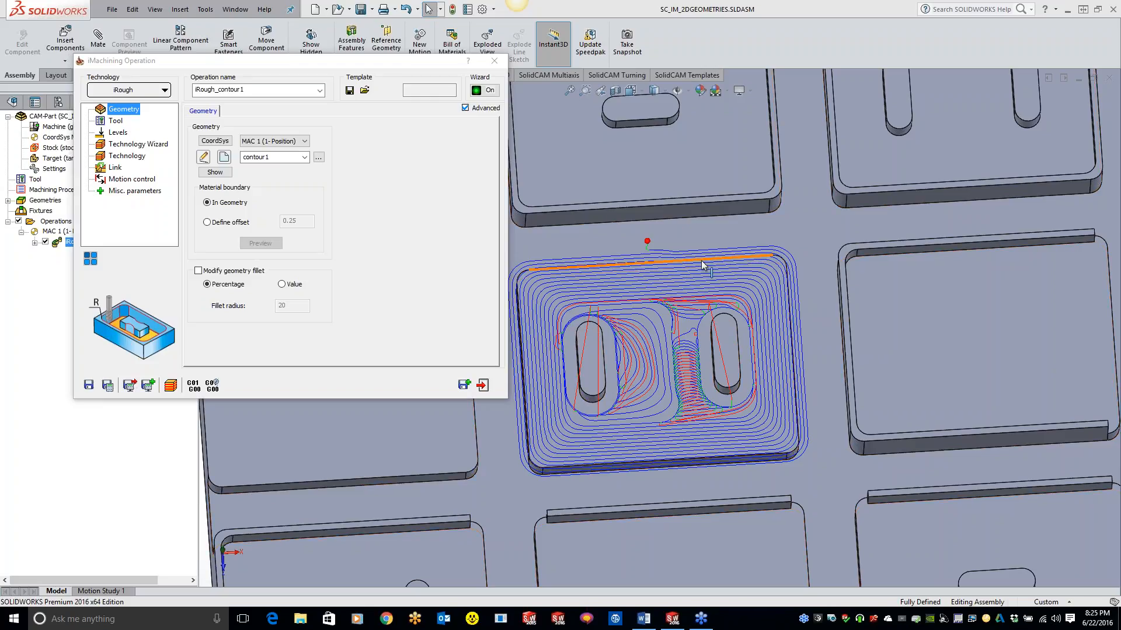
{"action": "scroll", "coordinate": [701, 260], "scroll_direction": "up", "scroll_amount": 5}
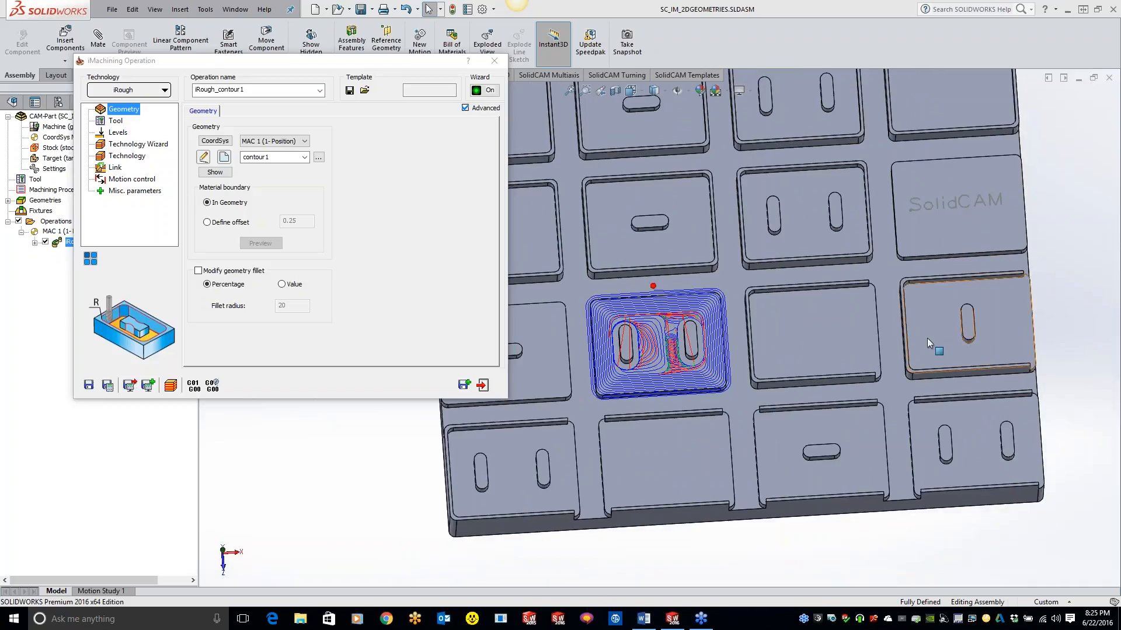
{"action": "scroll", "coordinate": [927, 338], "scroll_direction": "down", "scroll_amount": 2}
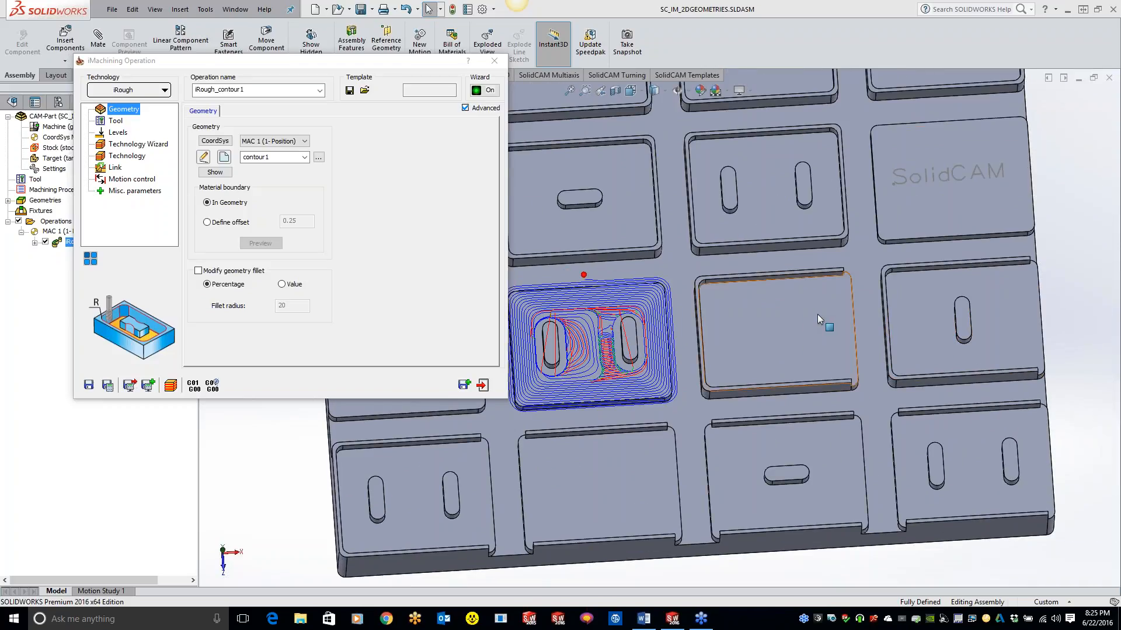
{"action": "left_click", "coordinate": [224, 157]}
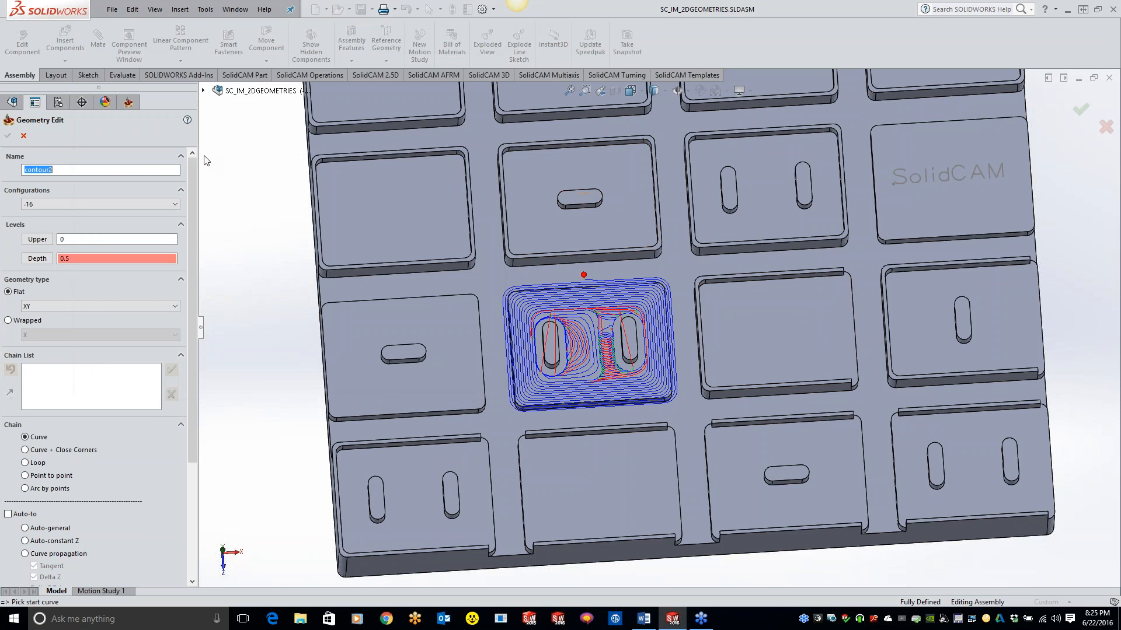
{"action": "scroll", "coordinate": [855, 292], "scroll_direction": "down", "scroll_amount": 2}
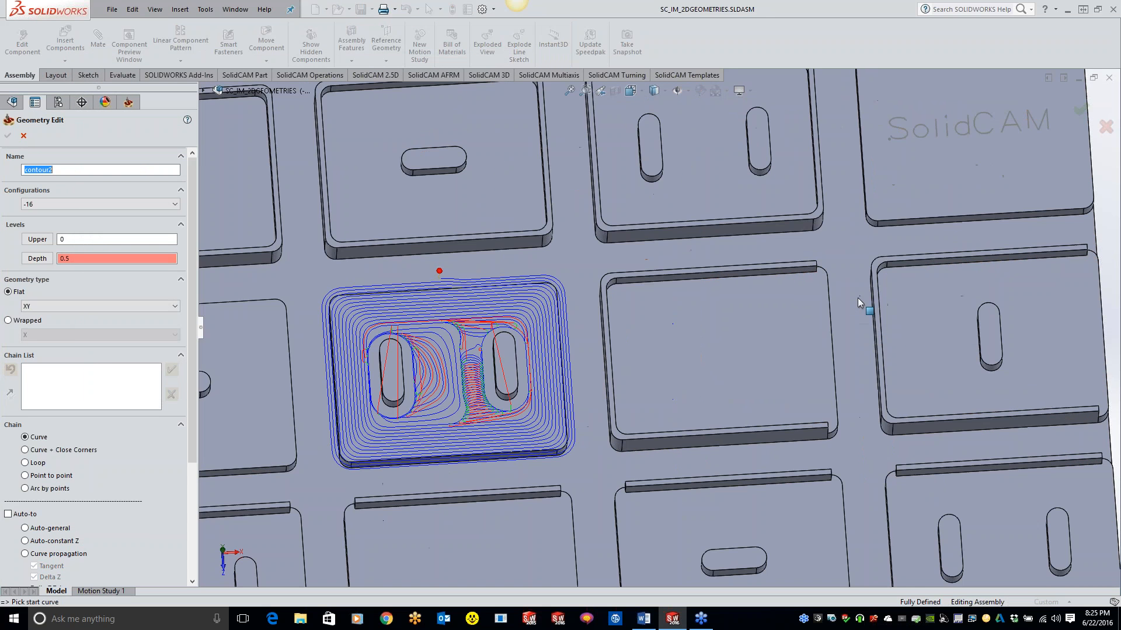
{"action": "left_click", "coordinate": [740, 281]}
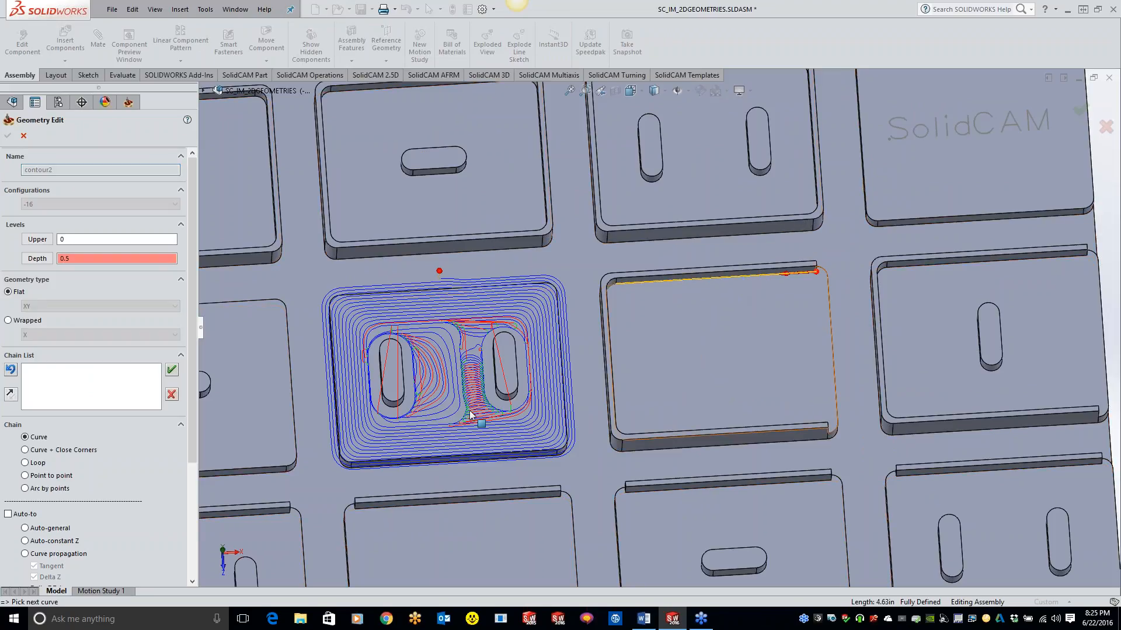
{"action": "left_click", "coordinate": [25, 541]}
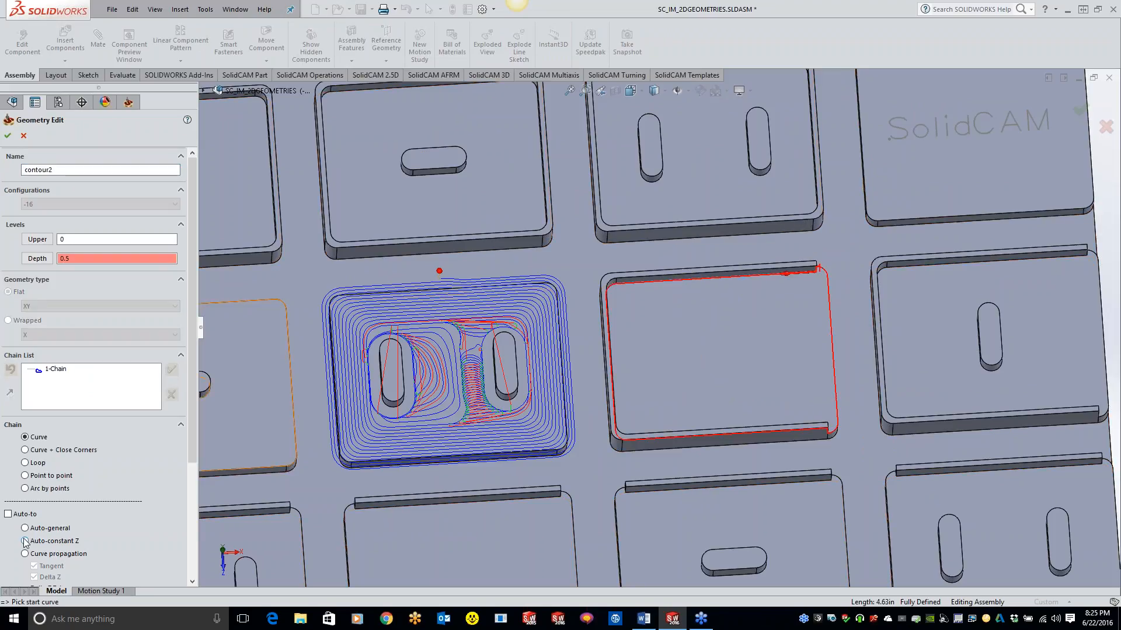
{"action": "scroll", "coordinate": [885, 319], "scroll_direction": "down", "scroll_amount": 2}
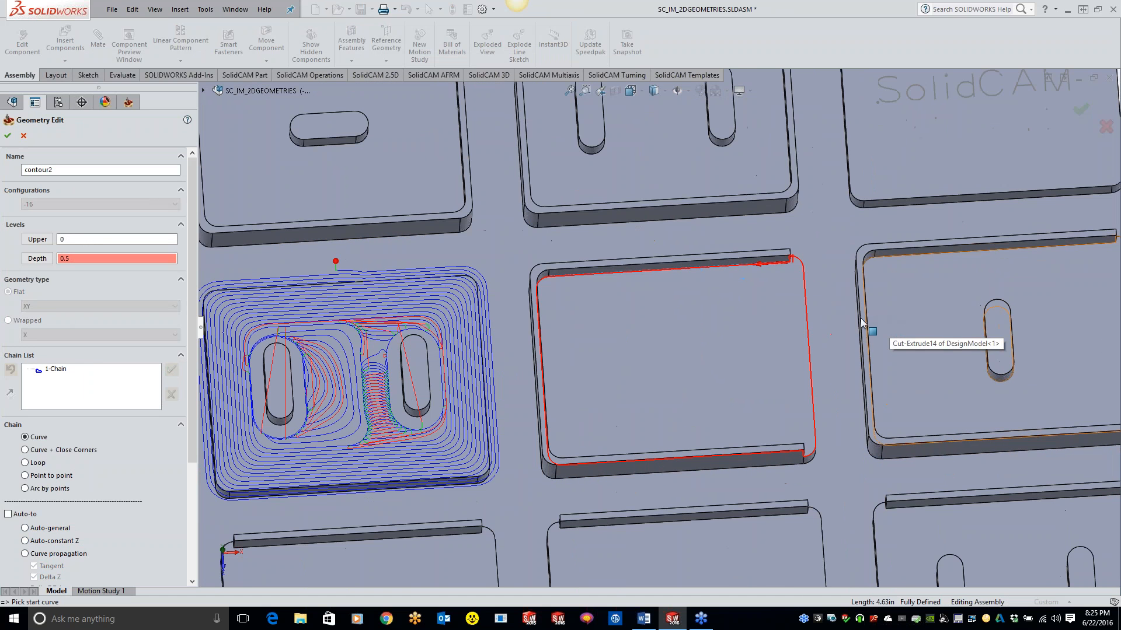
Mark the unwalled side edge and its adjoining corner arcs of the third-column pocket's chain as open, selecting single entities.
{"action": "scroll", "coordinate": [1004, 348], "scroll_direction": "down", "scroll_amount": 1}
{"action": "middle_click_drag", "start_coordinate": [793, 300], "coordinate": [760, 303]}
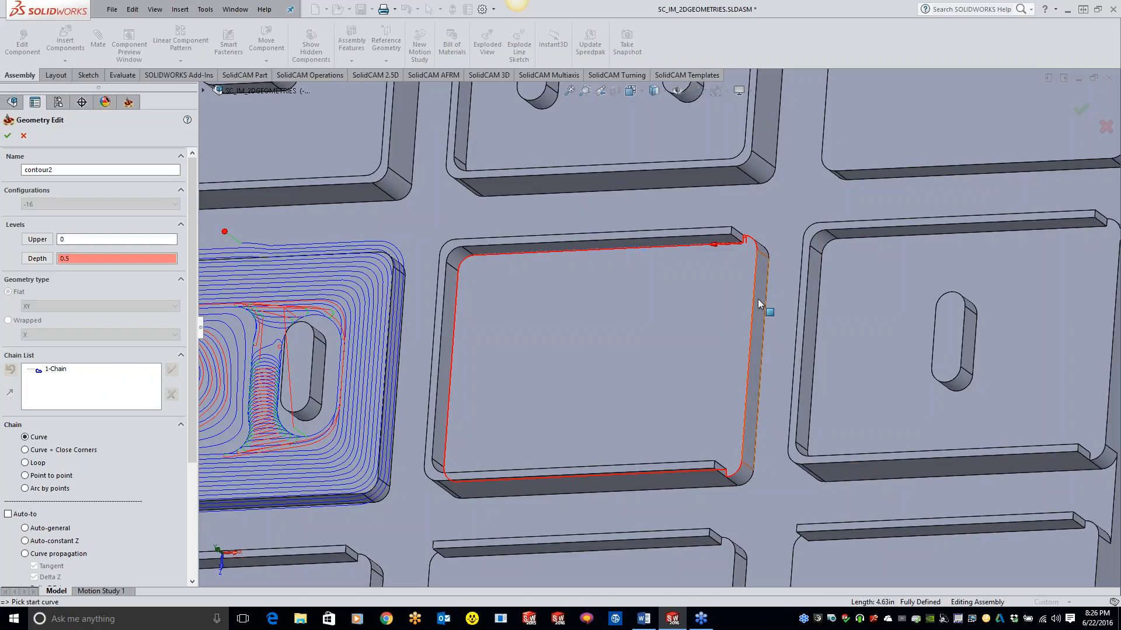
{"action": "right_click", "coordinate": [56, 370]}
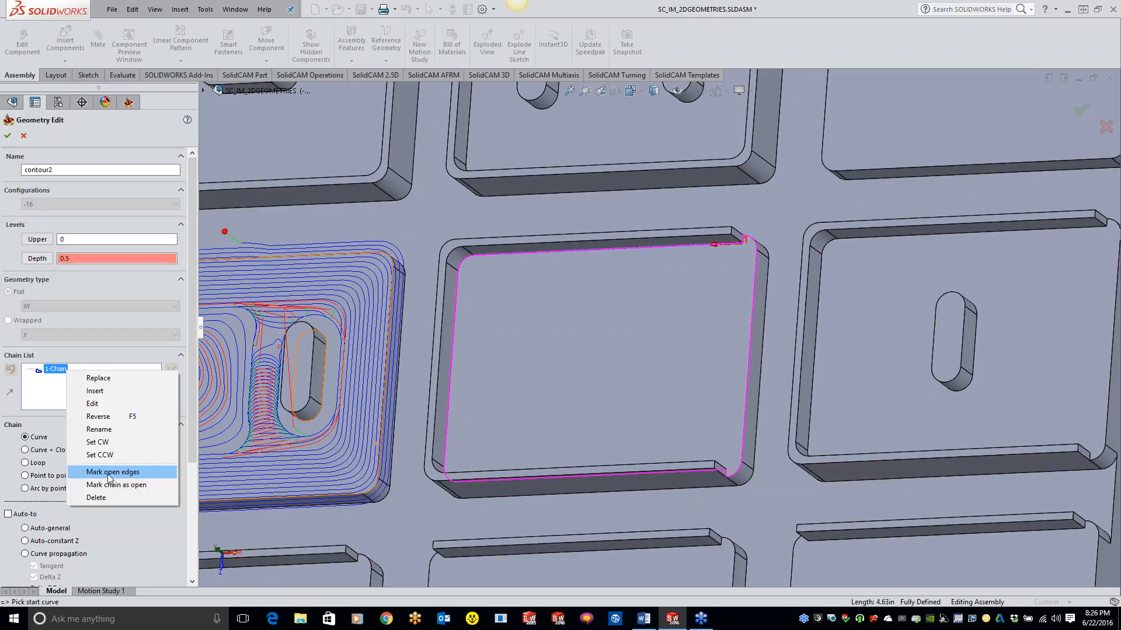
{"action": "left_click", "coordinate": [109, 476]}
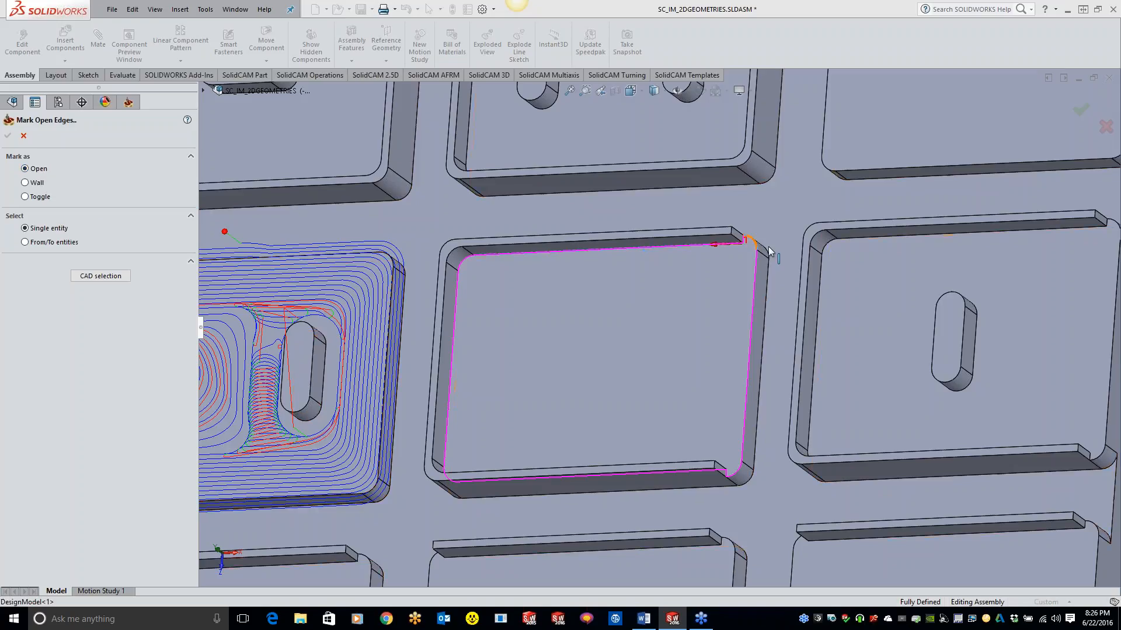
{"action": "left_click", "coordinate": [752, 240]}
{"action": "left_click", "coordinate": [755, 269]}
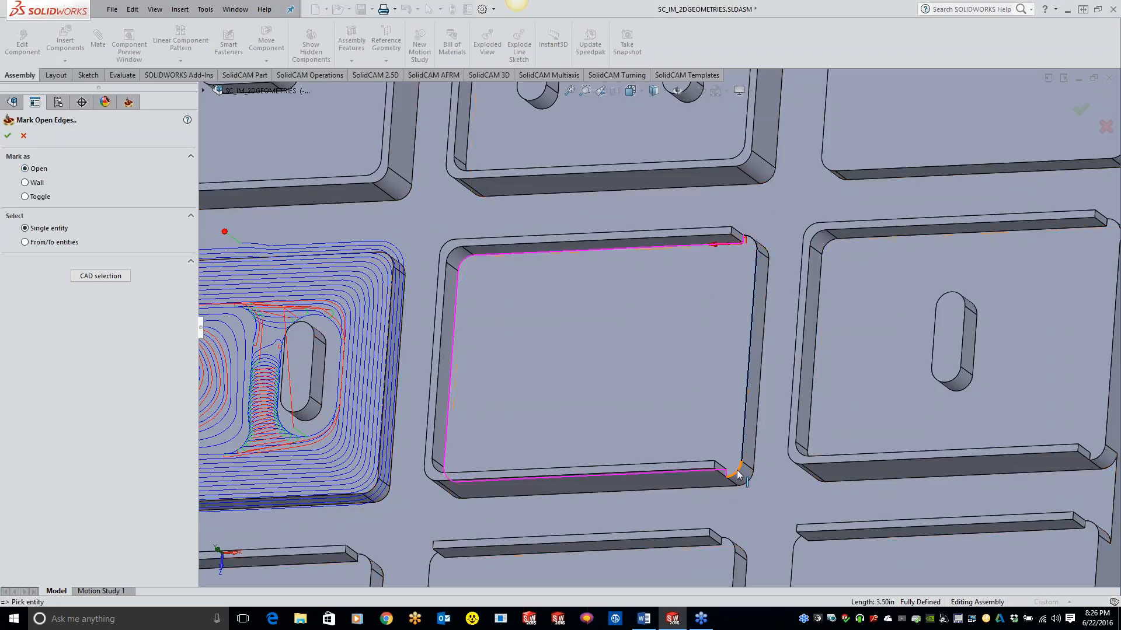
{"action": "scroll", "coordinate": [737, 474], "scroll_direction": "down", "scroll_amount": 5}
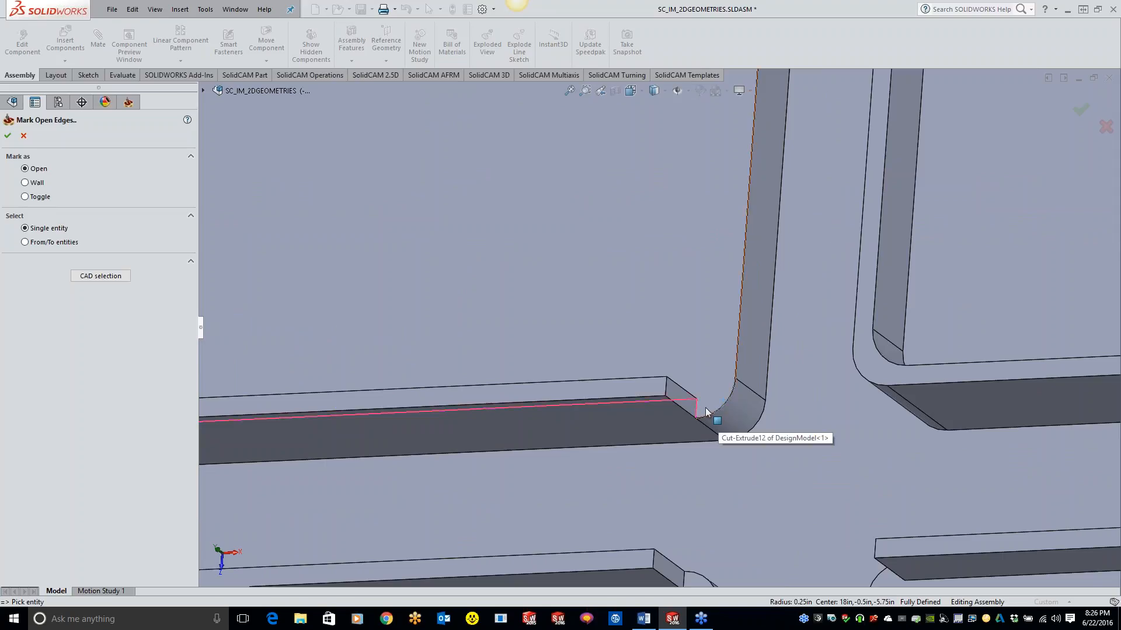
{"action": "scroll", "coordinate": [718, 413], "scroll_direction": "up", "scroll_amount": 4}
{"action": "scroll", "coordinate": [764, 369], "scroll_direction": "up", "scroll_amount": 3}
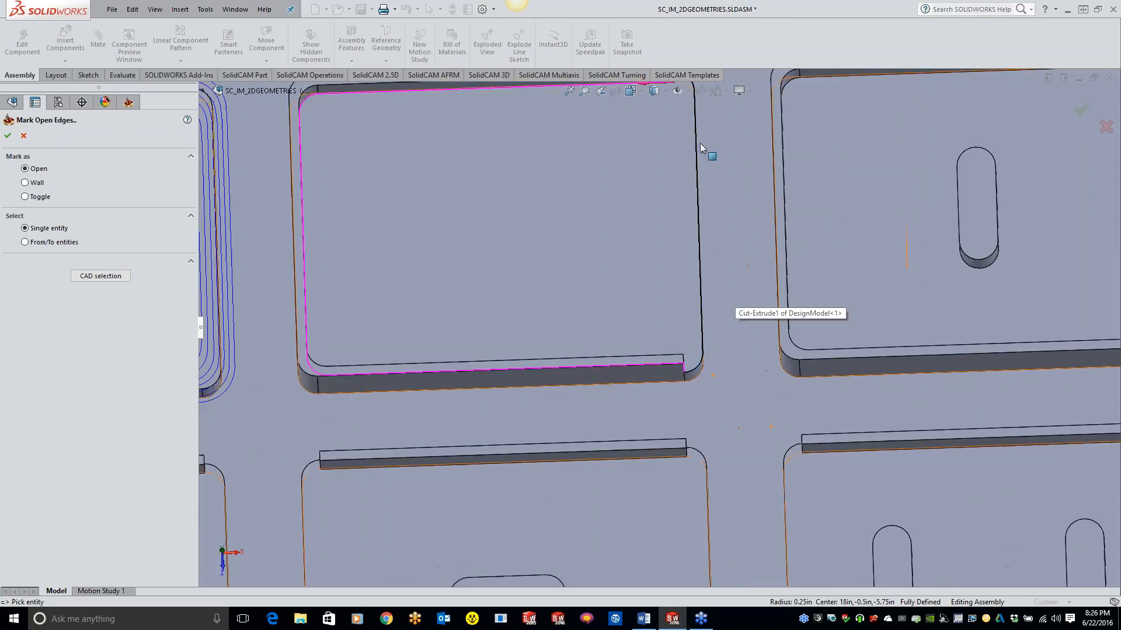
{"action": "scroll", "coordinate": [686, 140], "scroll_direction": "down", "scroll_amount": 2}
{"action": "middle_click_drag", "start_coordinate": [684, 215], "coordinate": [651, 222]}
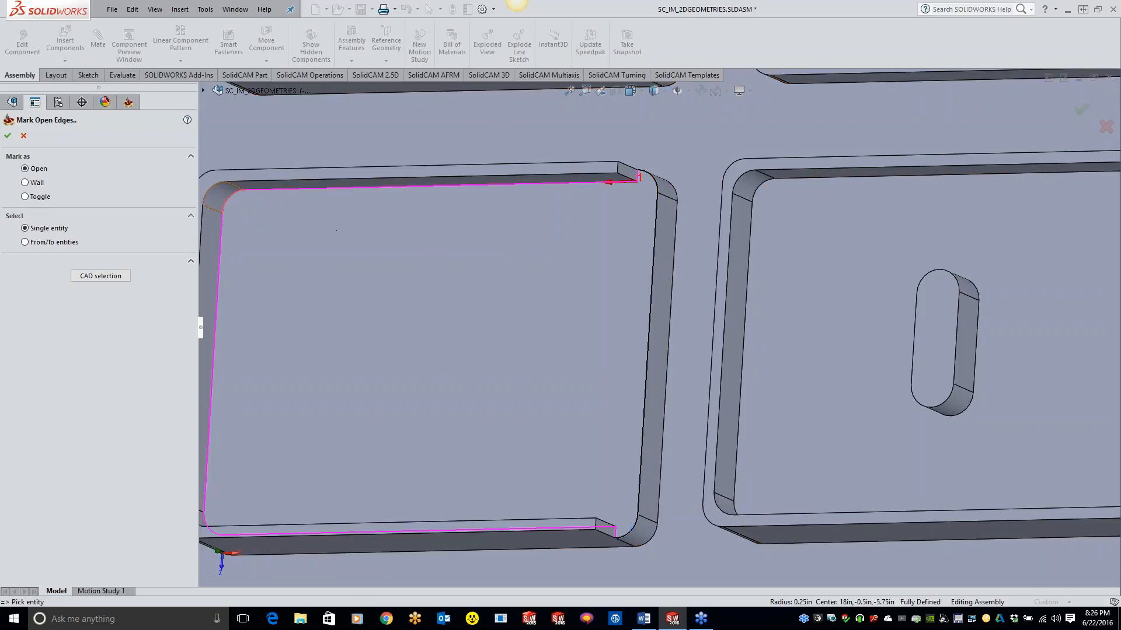
{"action": "left_click", "coordinate": [7, 135]}
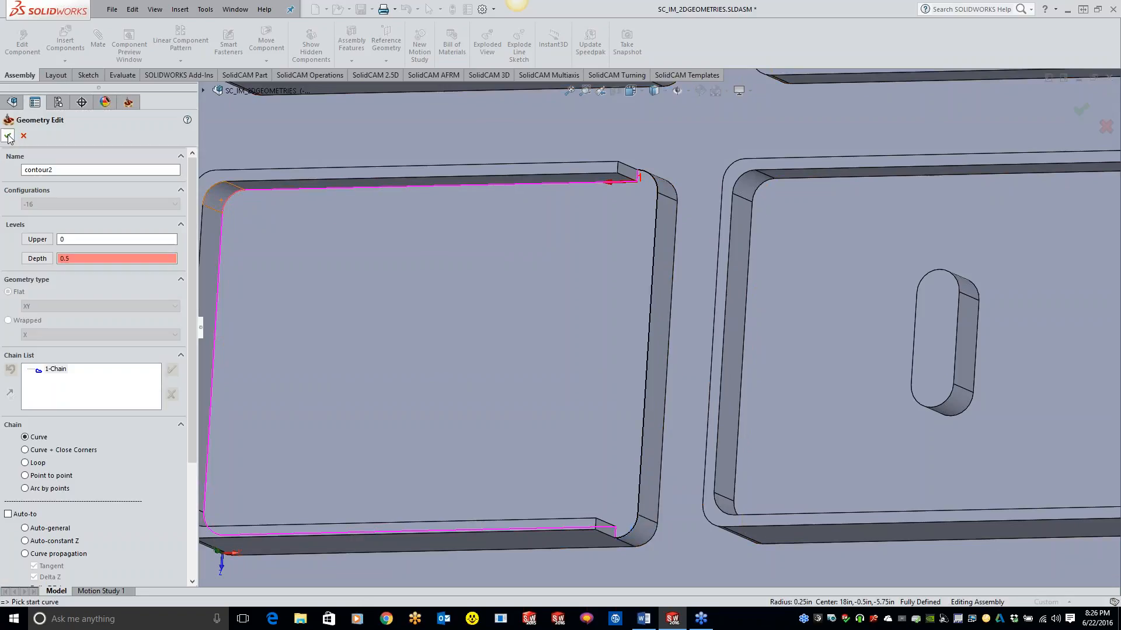
Take the contour2 depth from the third-column pocket's floor face, accept the geometry and calculate the iMachining toolpath.
{"action": "left_click", "coordinate": [38, 259]}
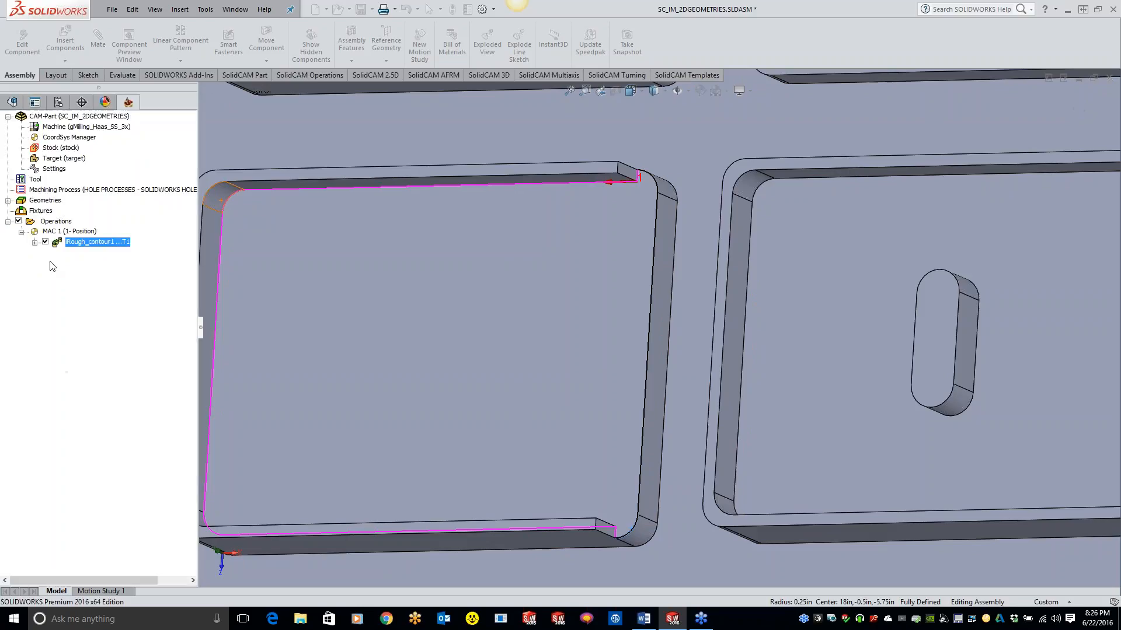
{"action": "left_click", "coordinate": [415, 303]}
{"action": "left_click", "coordinate": [7, 135]}
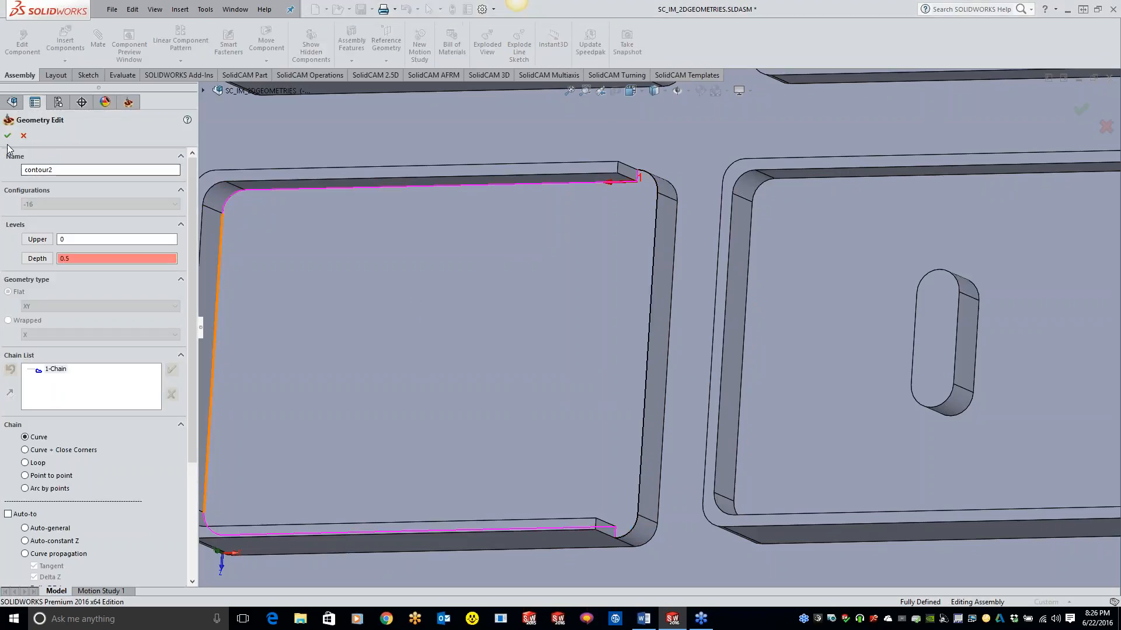
{"action": "left_click", "coordinate": [8, 136]}
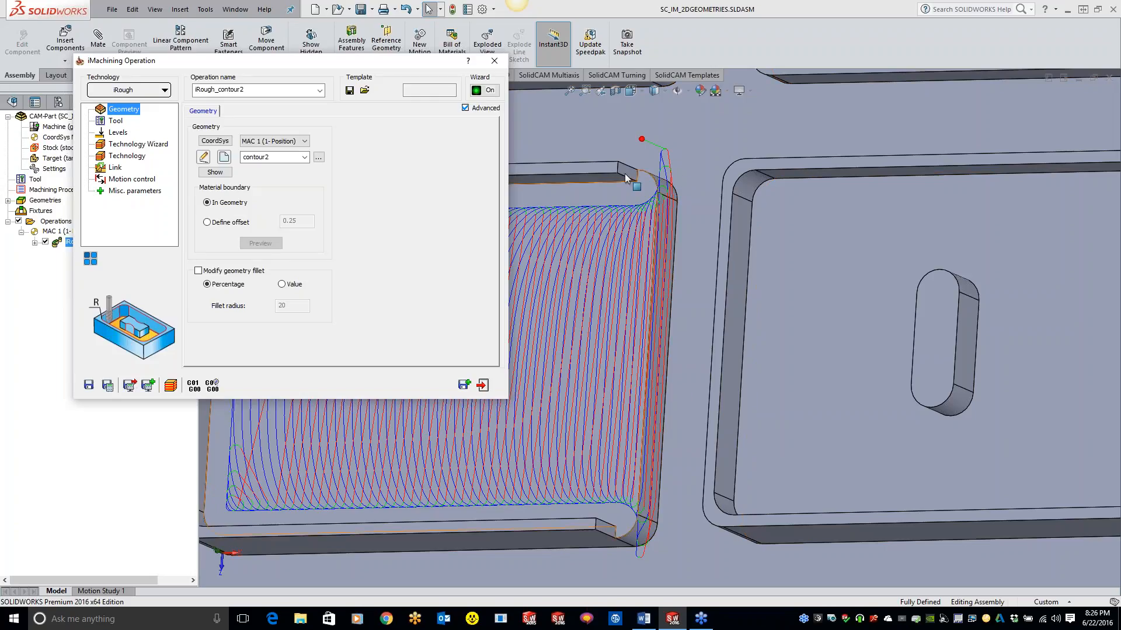
Start a new contour geometry, chain the fourth-column, third-row pocket's walled edges with Curve and close its open side with Point to point.
{"action": "middle_click_drag", "start_coordinate": [654, 244], "coordinate": [705, 237]}
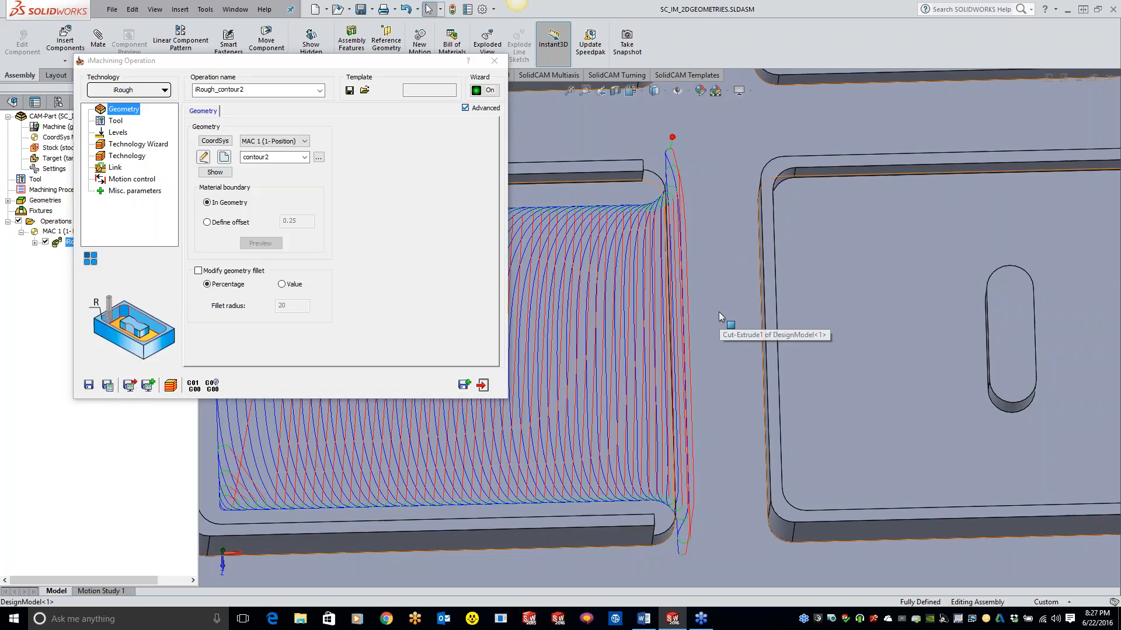
{"action": "scroll", "coordinate": [691, 331], "scroll_direction": "up", "scroll_amount": 5}
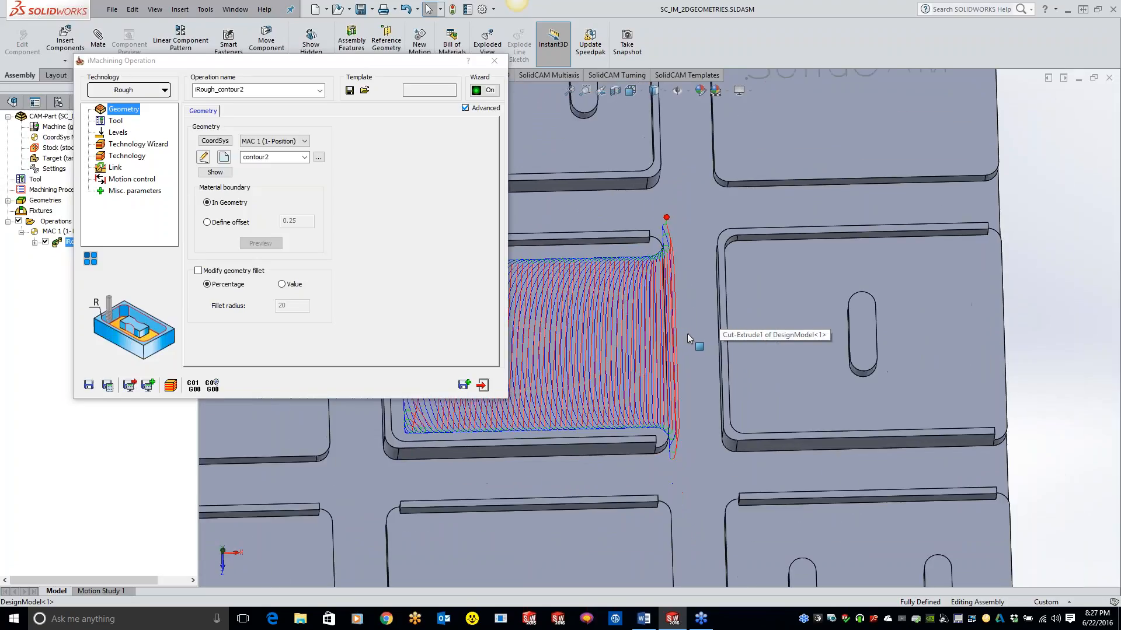
{"action": "scroll", "coordinate": [666, 346], "scroll_direction": "up", "scroll_amount": 3}
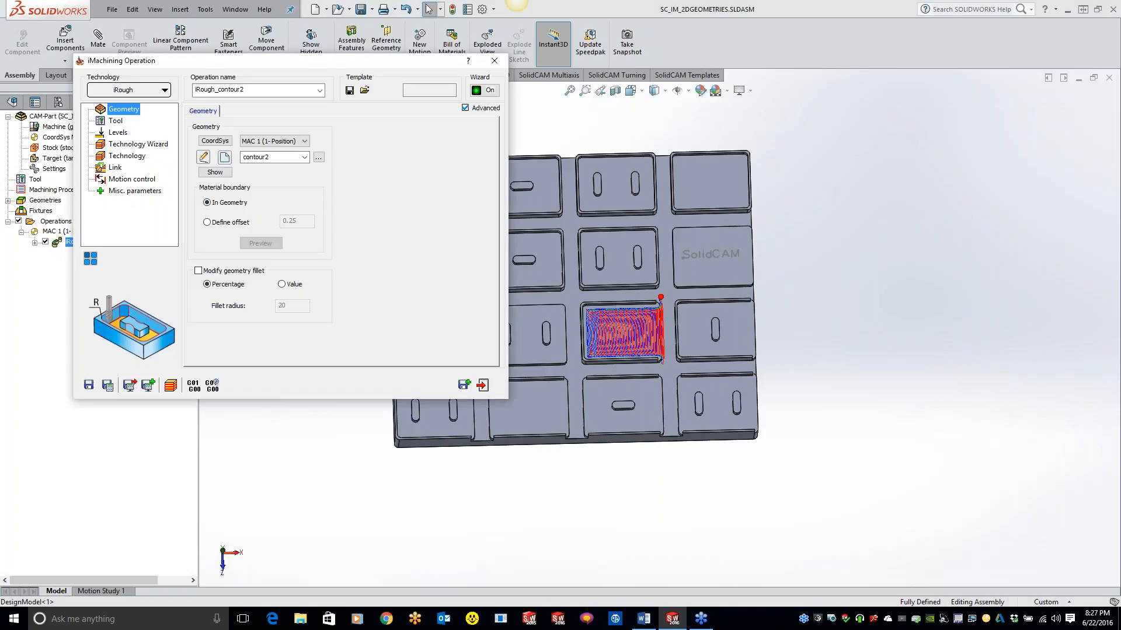
{"action": "left_click", "coordinate": [225, 160]}
{"action": "scroll", "coordinate": [745, 317], "scroll_direction": "down", "scroll_amount": 10}
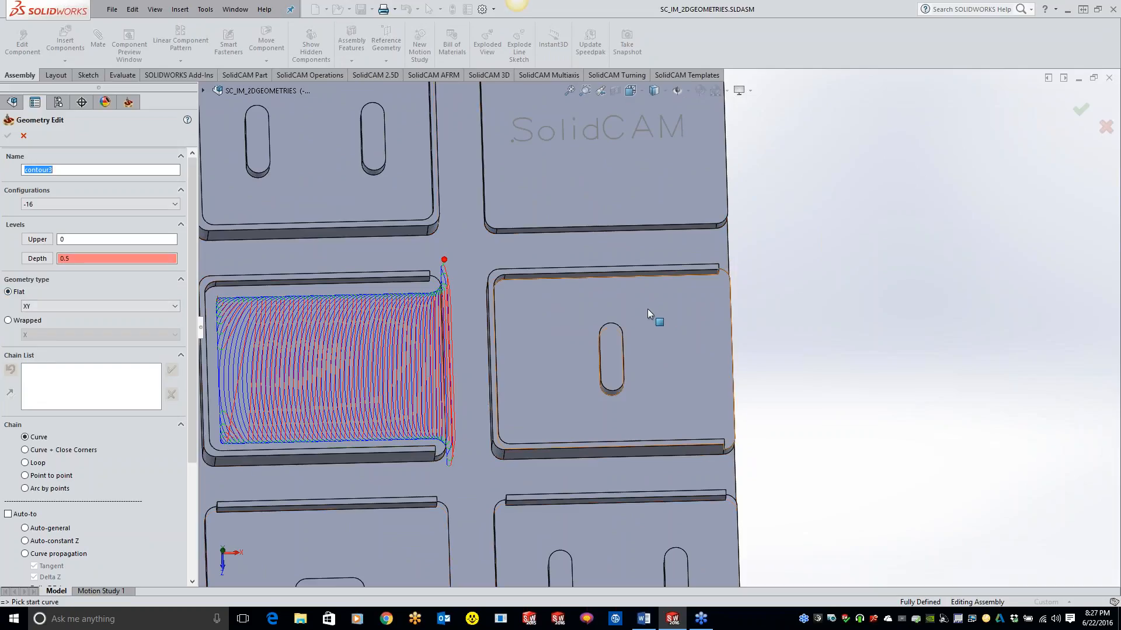
{"action": "left_click", "coordinate": [503, 280]}
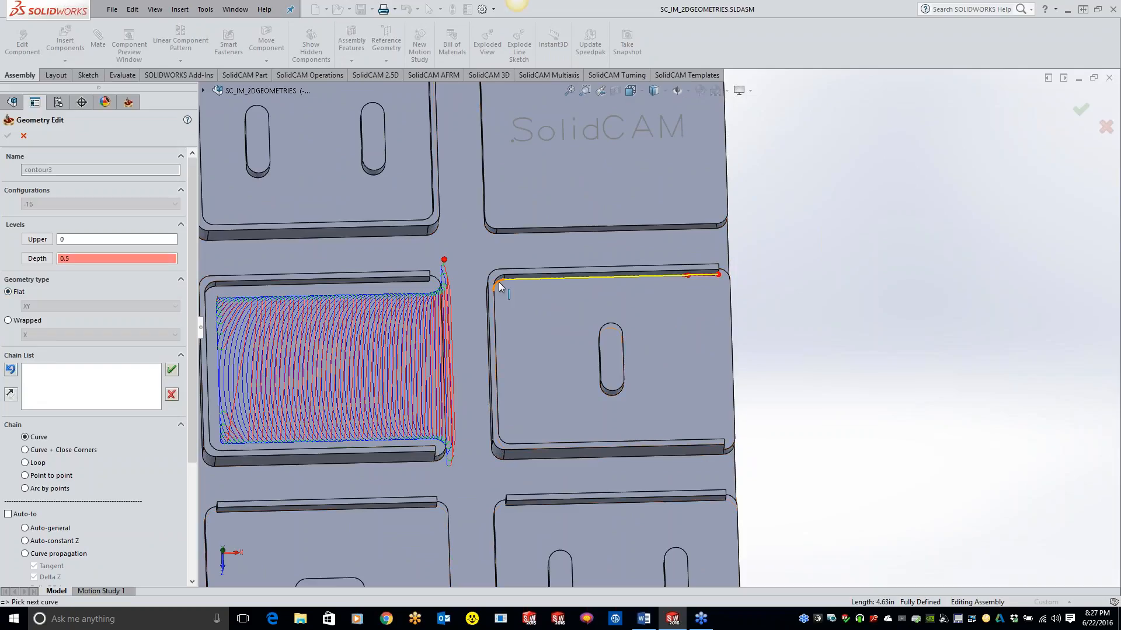
{"action": "middle_click_drag", "start_coordinate": [506, 361], "coordinate": [481, 360]}
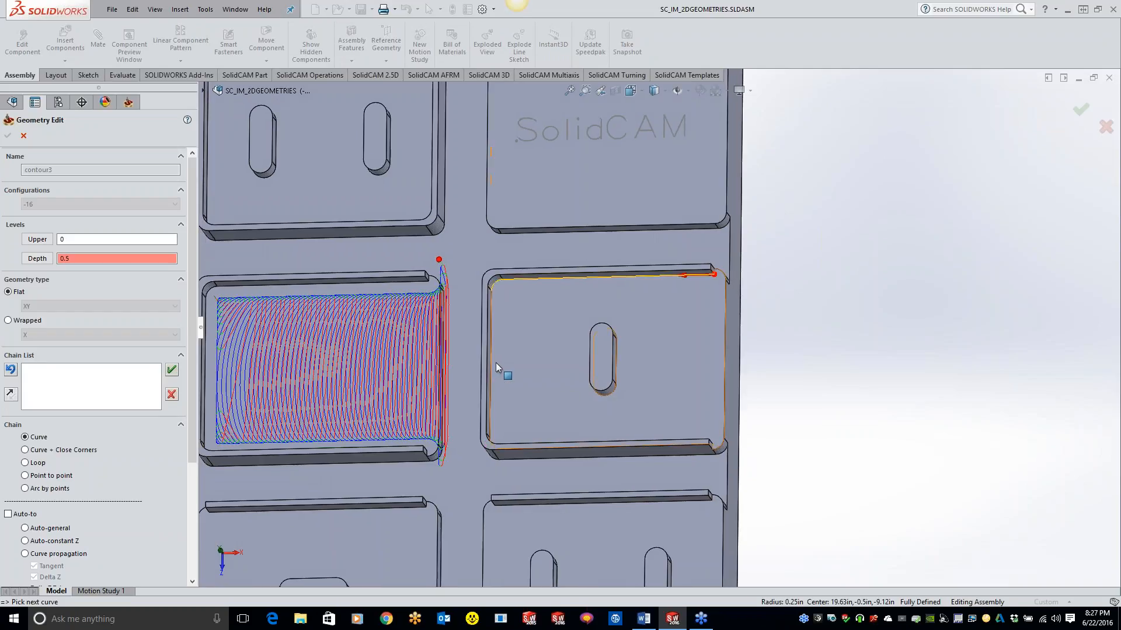
{"action": "left_click", "coordinate": [490, 374]}
{"action": "middle_click_drag", "start_coordinate": [493, 375], "coordinate": [494, 348]}
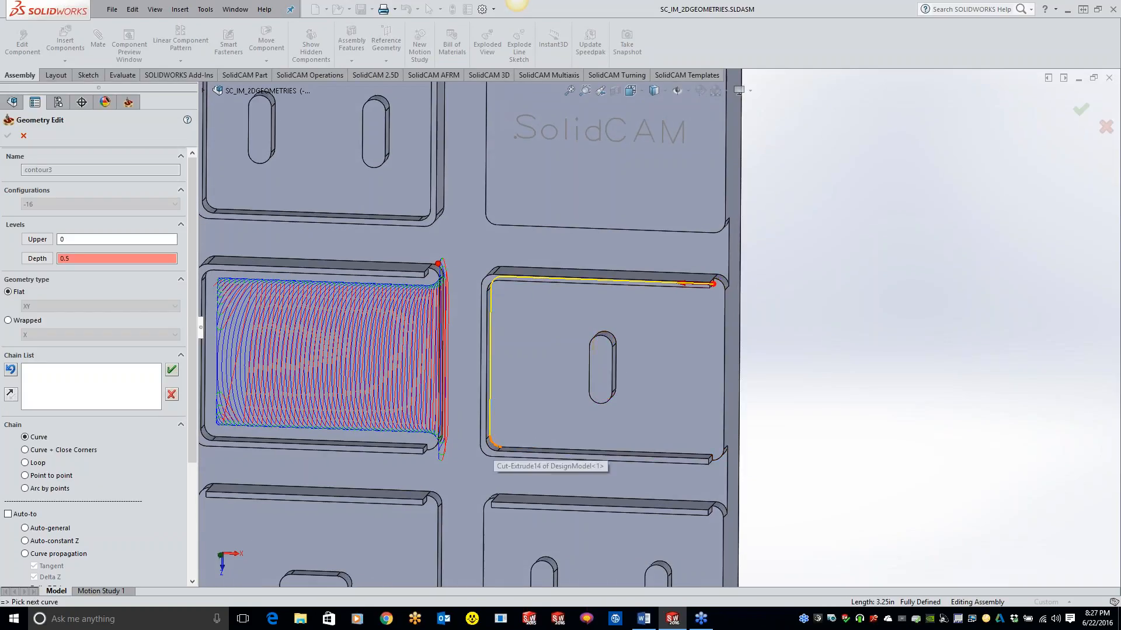
{"action": "left_click", "coordinate": [523, 448]}
{"action": "middle_click_drag", "start_coordinate": [773, 421], "coordinate": [759, 330]}
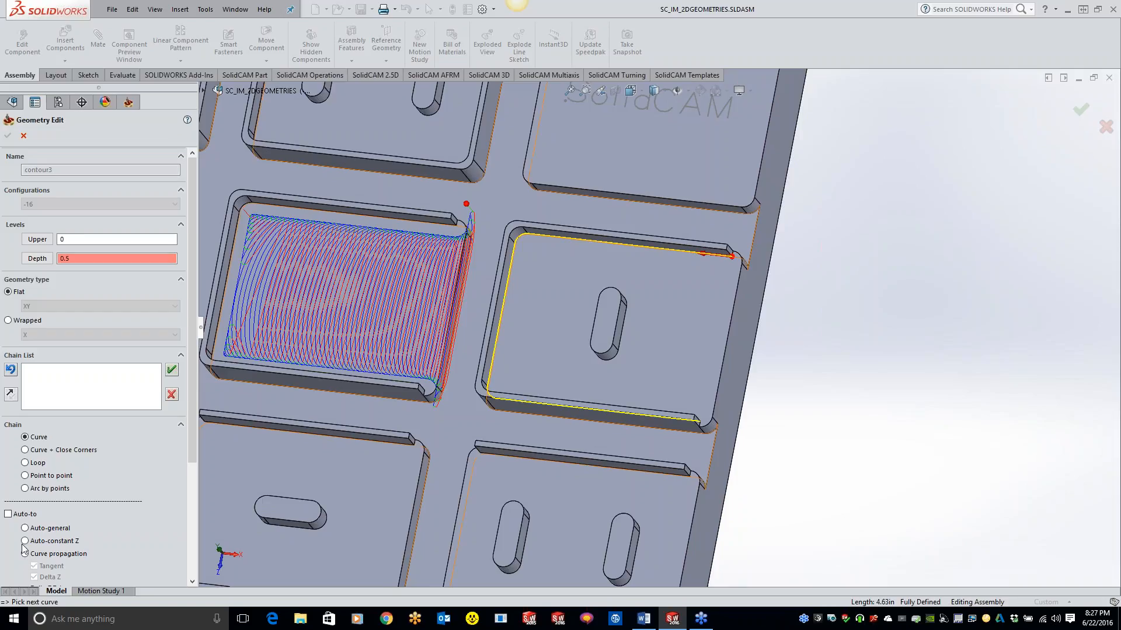
{"action": "left_click", "coordinate": [24, 476]}
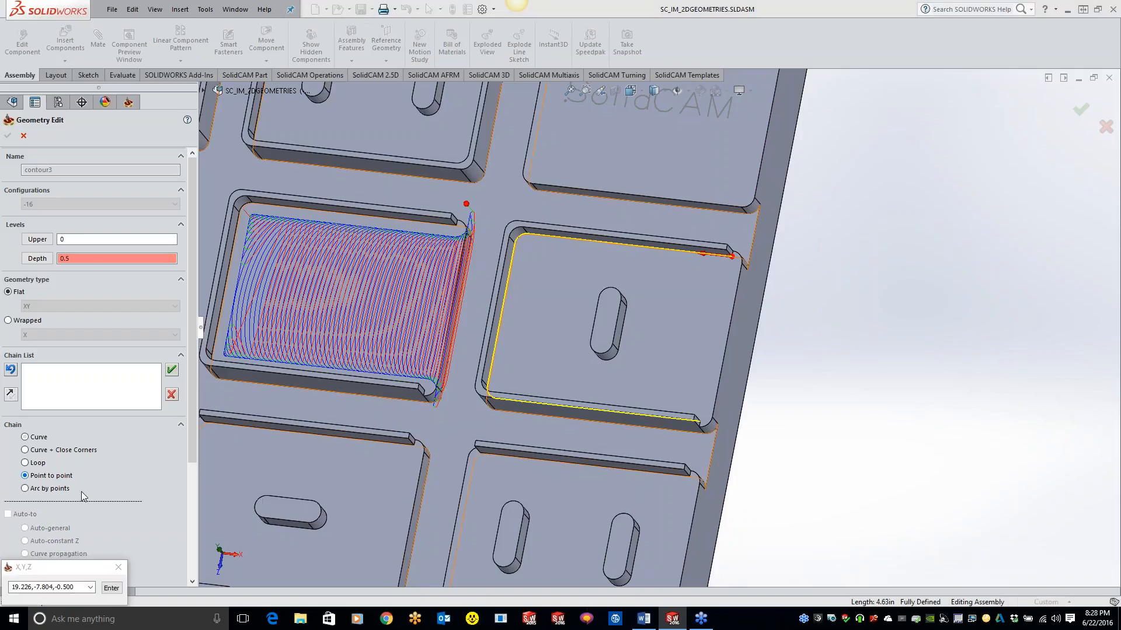
{"action": "left_click", "coordinate": [733, 260]}
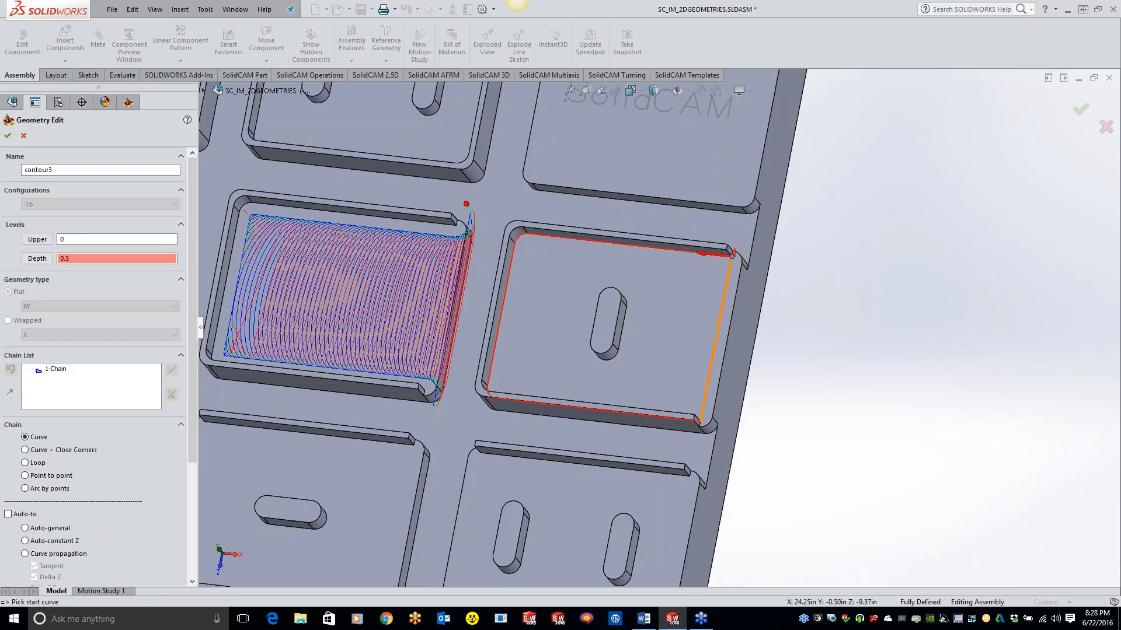
Mark the straight closing side of the fourth-column pocket's chain as open using From/To entities between its two end points.
{"action": "right_click", "coordinate": [54, 374]}
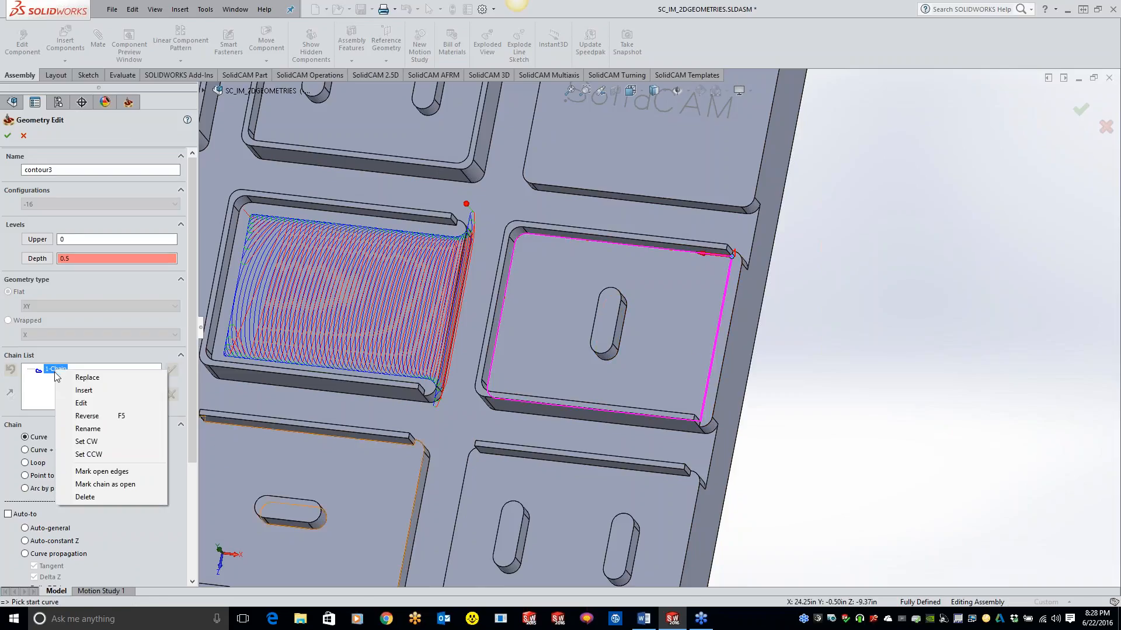
{"action": "left_click", "coordinate": [88, 470]}
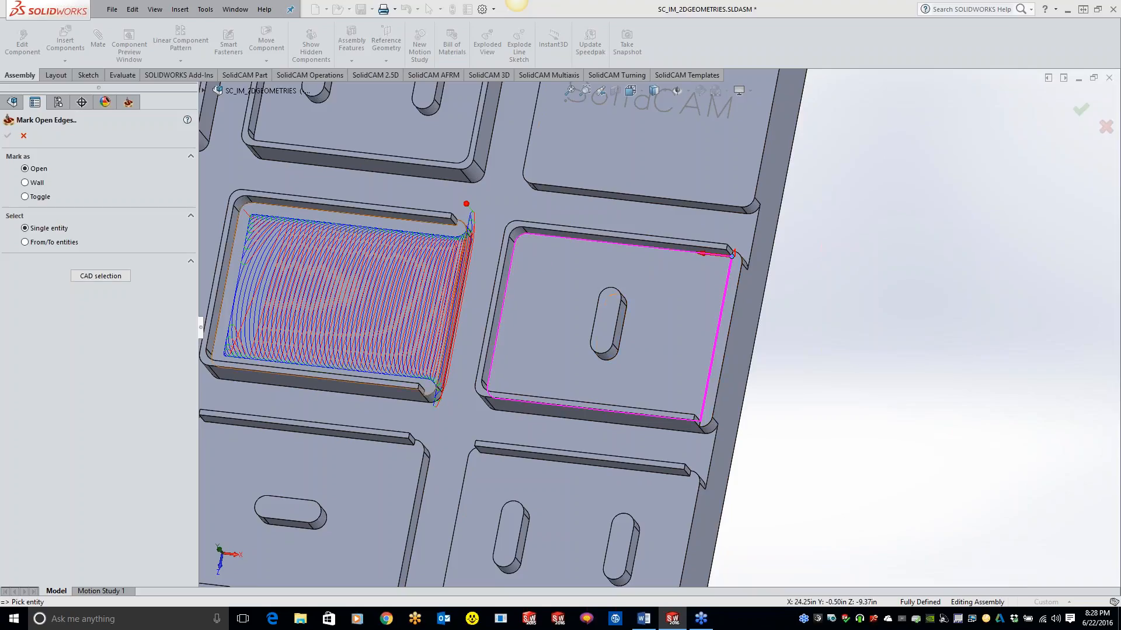
{"action": "left_click", "coordinate": [24, 243]}
{"action": "middle_click_drag", "start_coordinate": [733, 329], "coordinate": [702, 429]}
{"action": "left_click", "coordinate": [702, 430]}
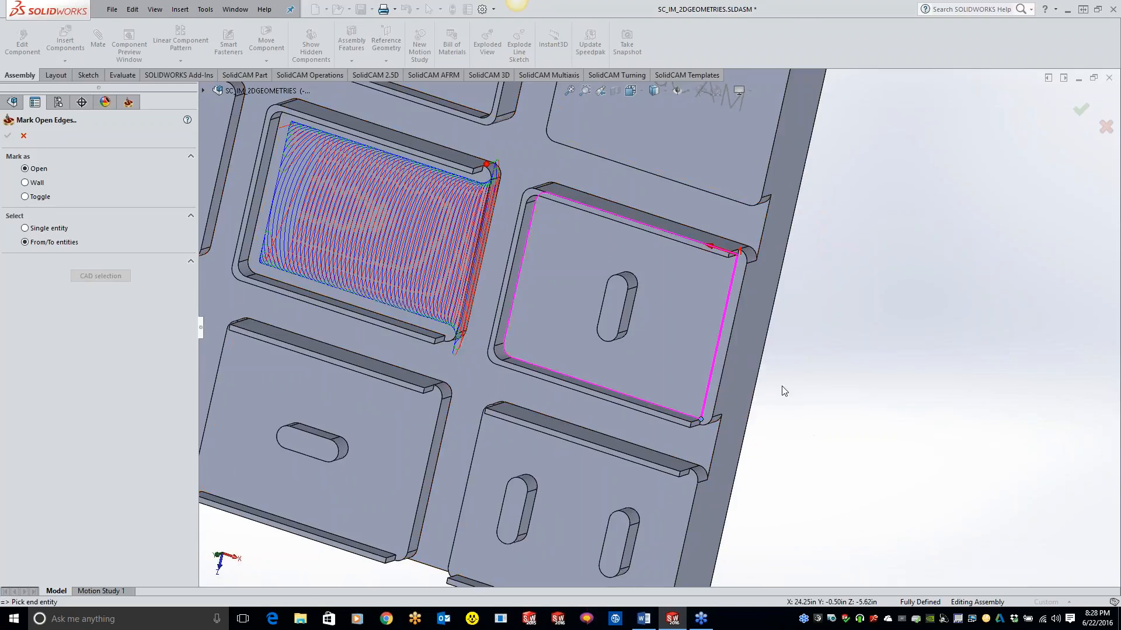
{"action": "middle_click_drag", "start_coordinate": [759, 440], "coordinate": [818, 278]}
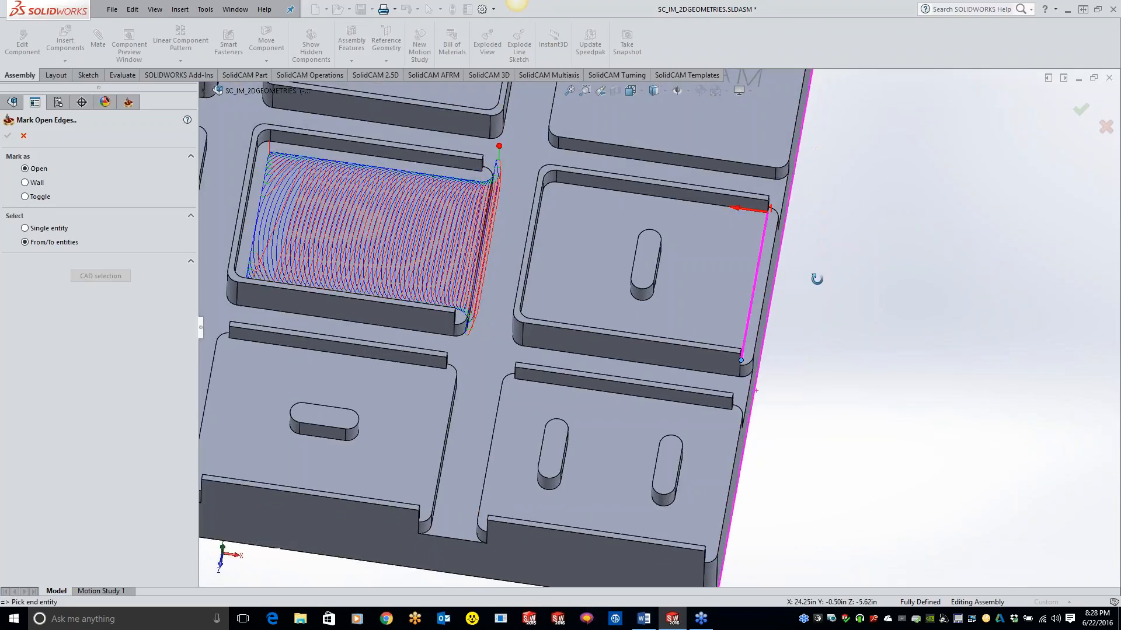
{"action": "left_click", "coordinate": [760, 217]}
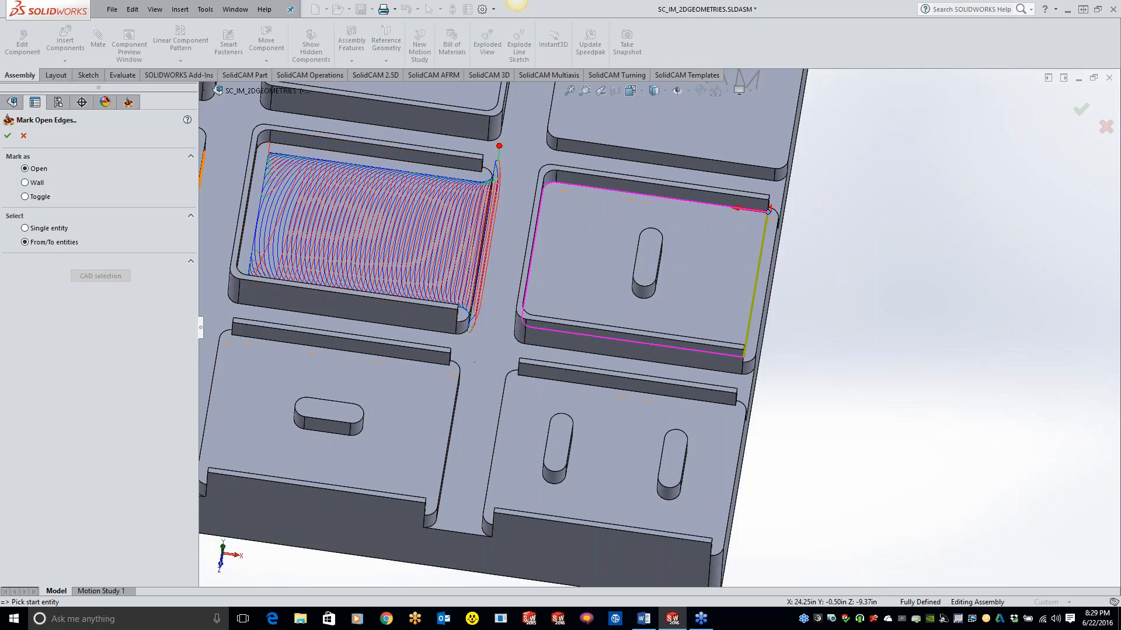
{"action": "left_click", "coordinate": [7, 136]}
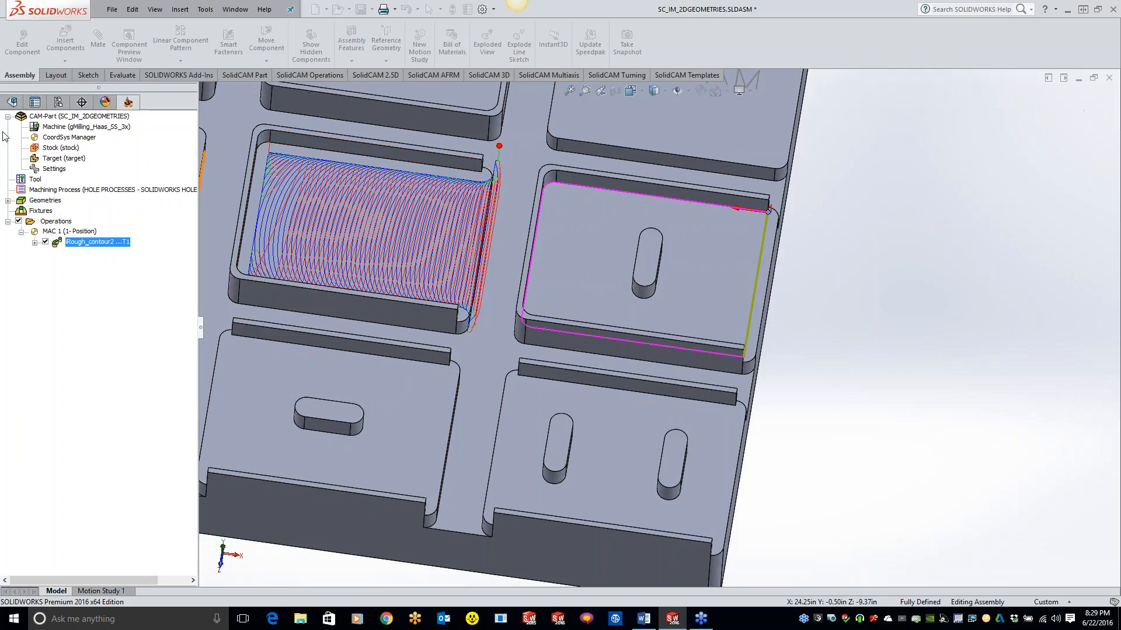
Finish the contour3 geometry and calculate its iMachining toolpath.
{"action": "right_click", "coordinate": [66, 374]}
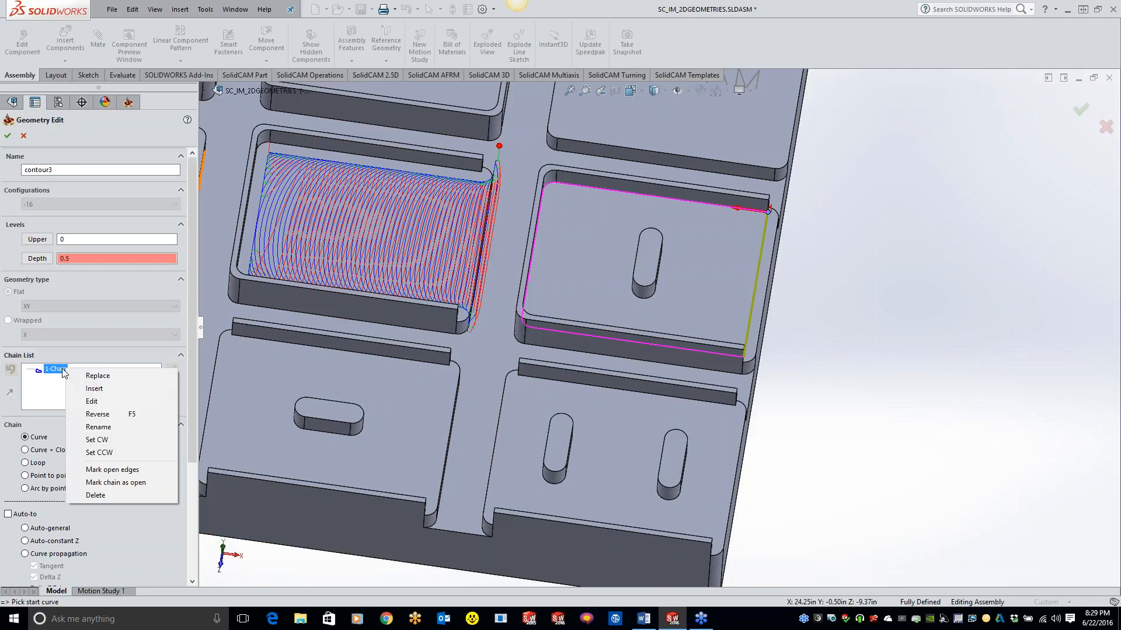
{"action": "key", "text": "Escape"}
{"action": "left_click", "coordinate": [7, 136]}
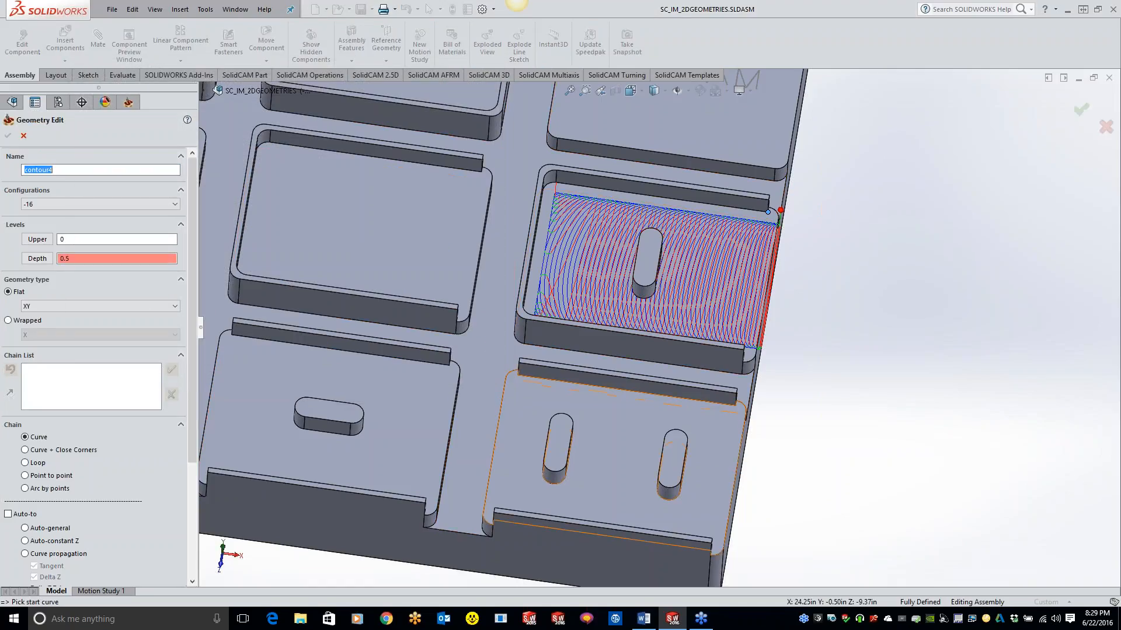
Chain the fourth-column, bottom-row pocket's floor outline and both slot-shaped islands as three contour4 chains using Auto-constant Z.
{"action": "left_click", "coordinate": [557, 380]}
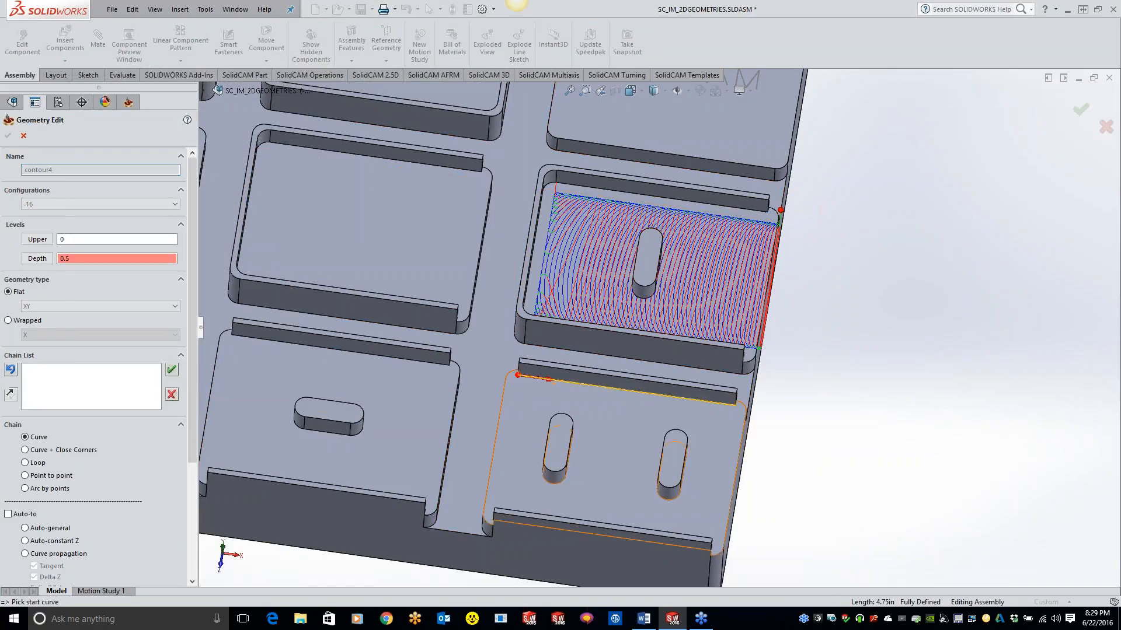
{"action": "left_click", "coordinate": [26, 541]}
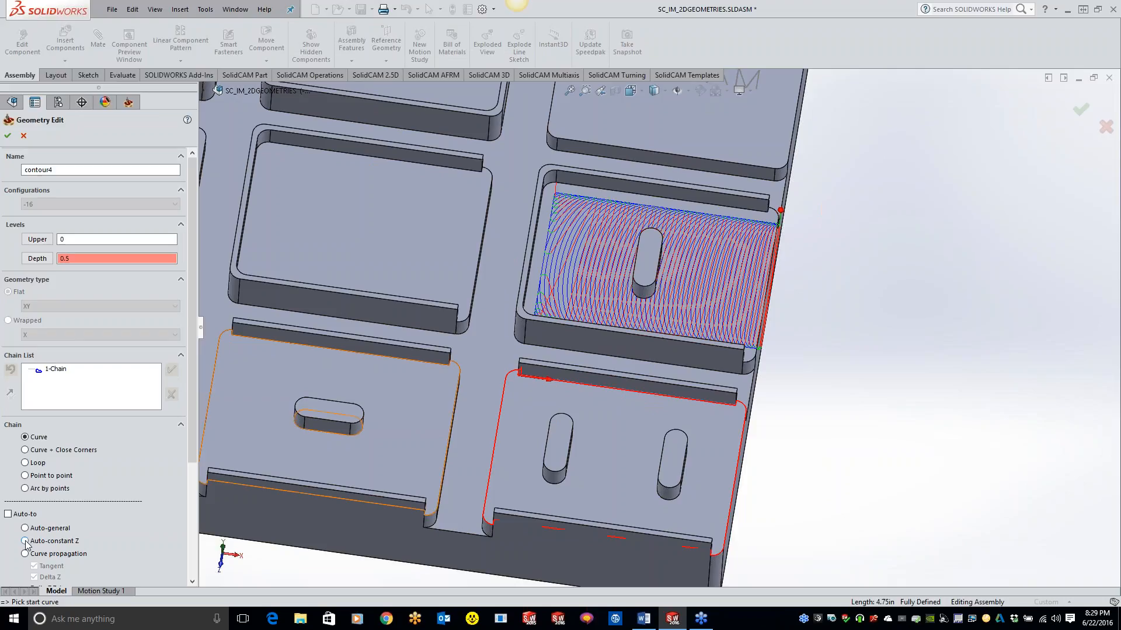
{"action": "left_click", "coordinate": [561, 483]}
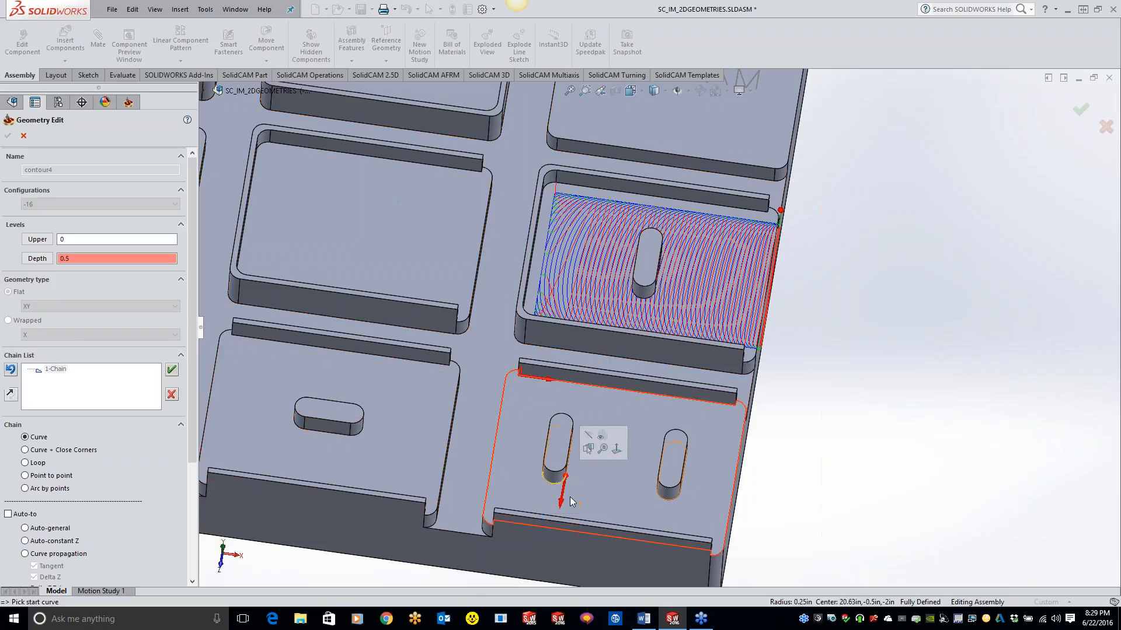
{"action": "left_click", "coordinate": [25, 541]}
{"action": "left_click", "coordinate": [664, 499]}
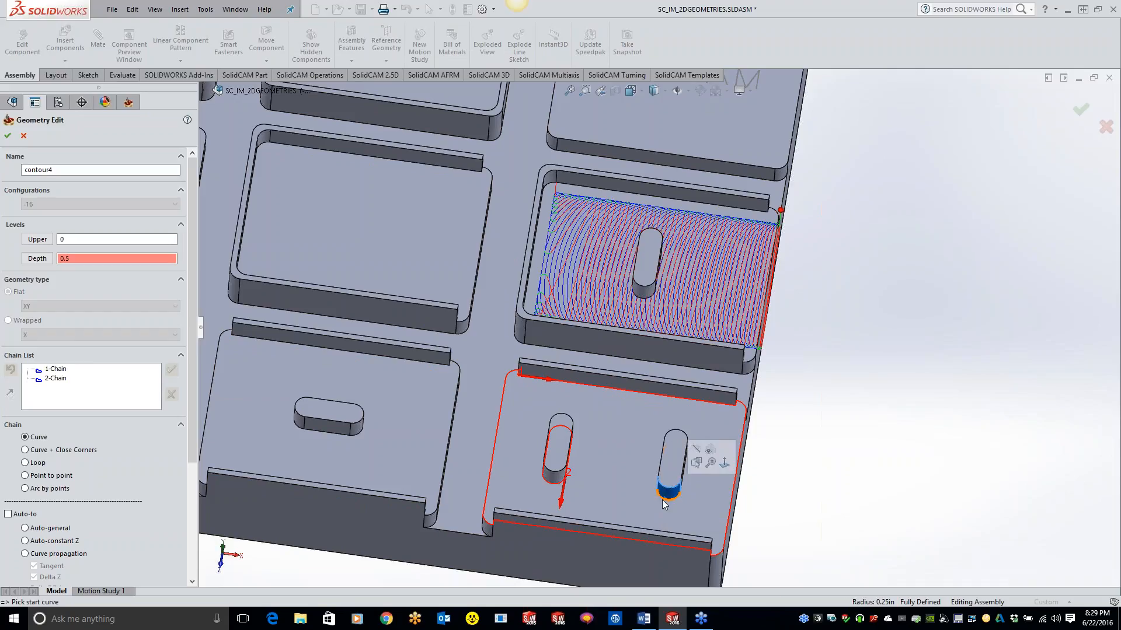
{"action": "left_click", "coordinate": [669, 496]}
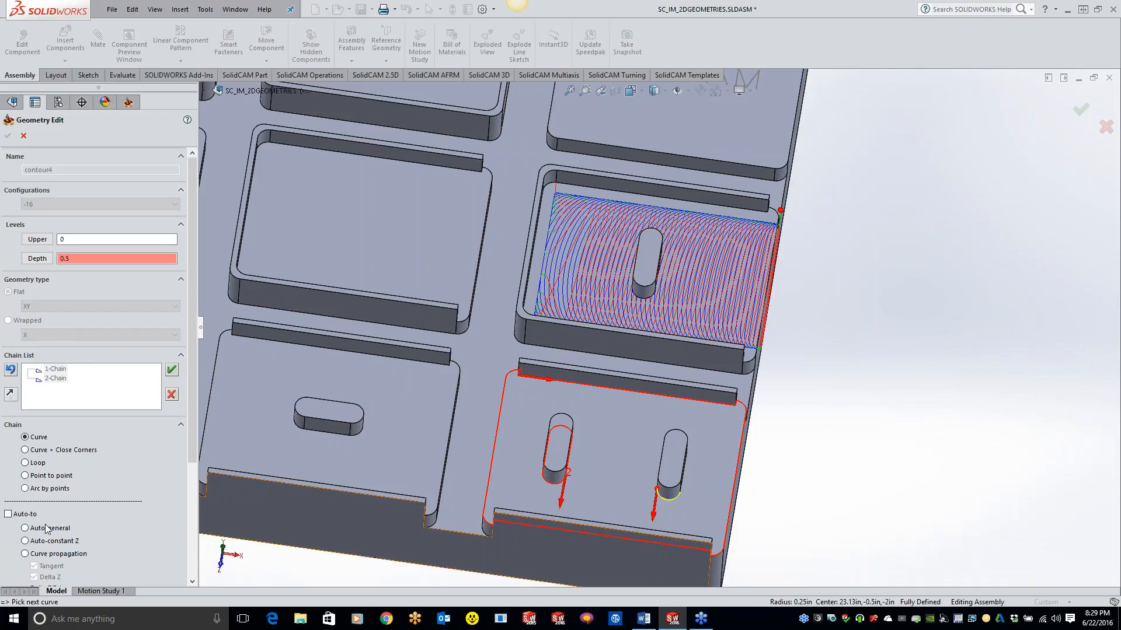
{"action": "left_click", "coordinate": [25, 541]}
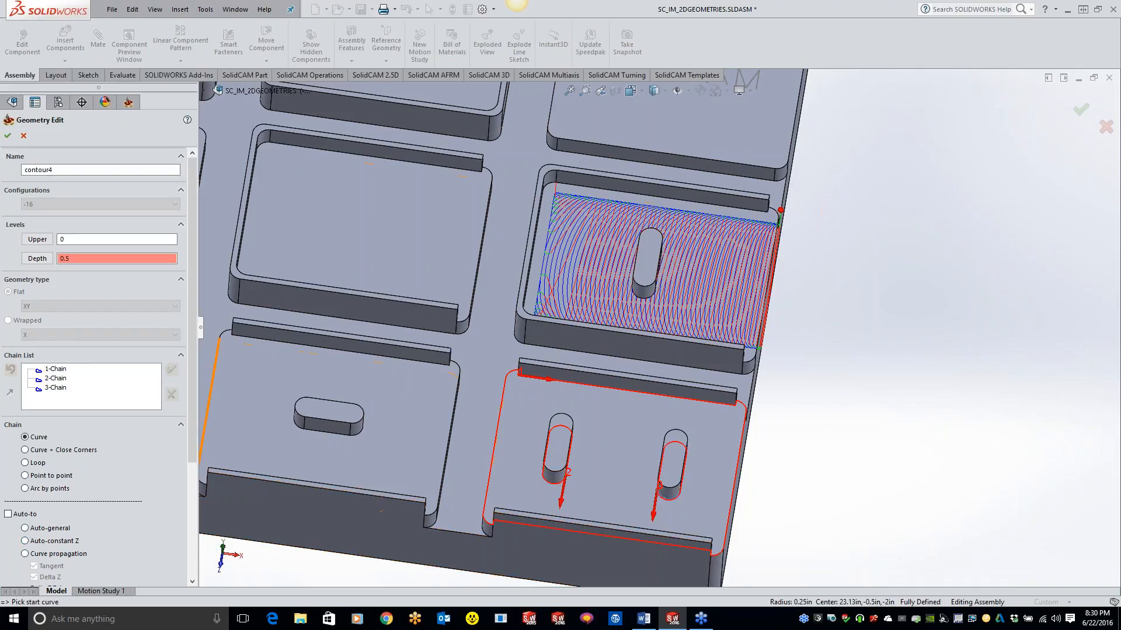
Mark the outer side and corner arcs of the bottom-row corner pocket's first chain as open using From/To entities.
{"action": "right_click", "coordinate": [56, 374]}
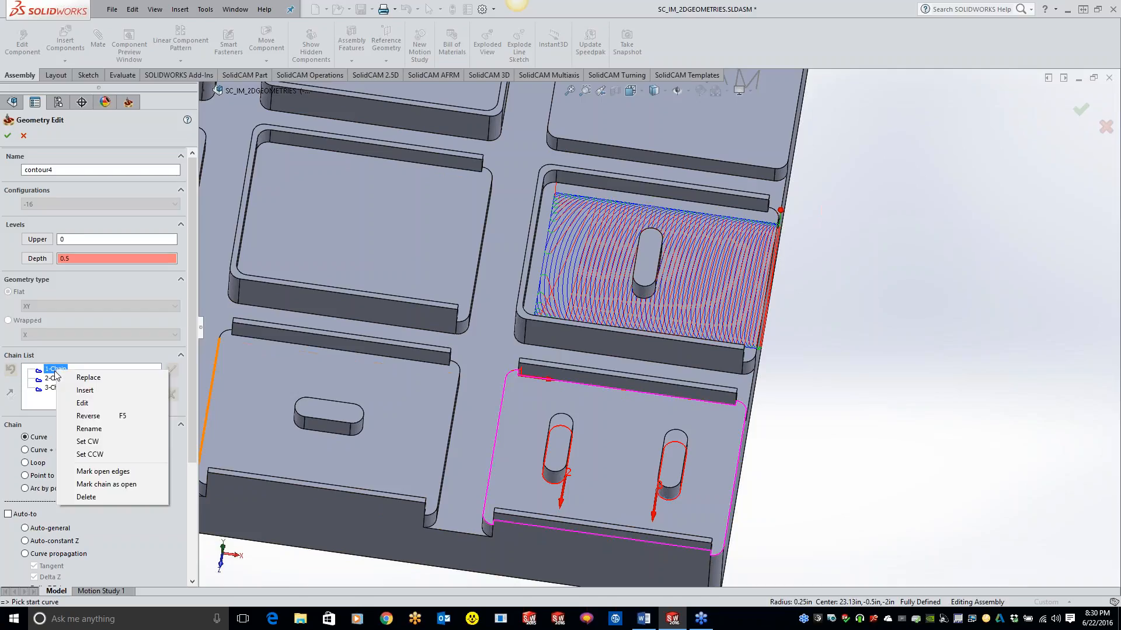
{"action": "left_click", "coordinate": [114, 471]}
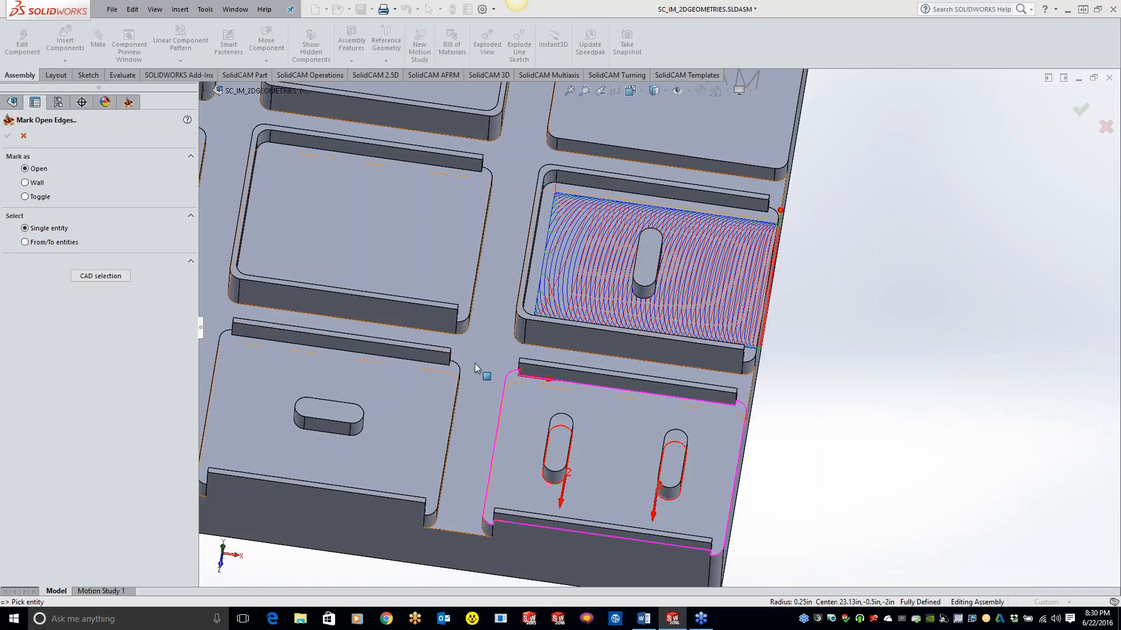
{"action": "left_click", "coordinate": [28, 242]}
{"action": "middle_click_drag", "start_coordinate": [671, 455], "coordinate": [635, 454]}
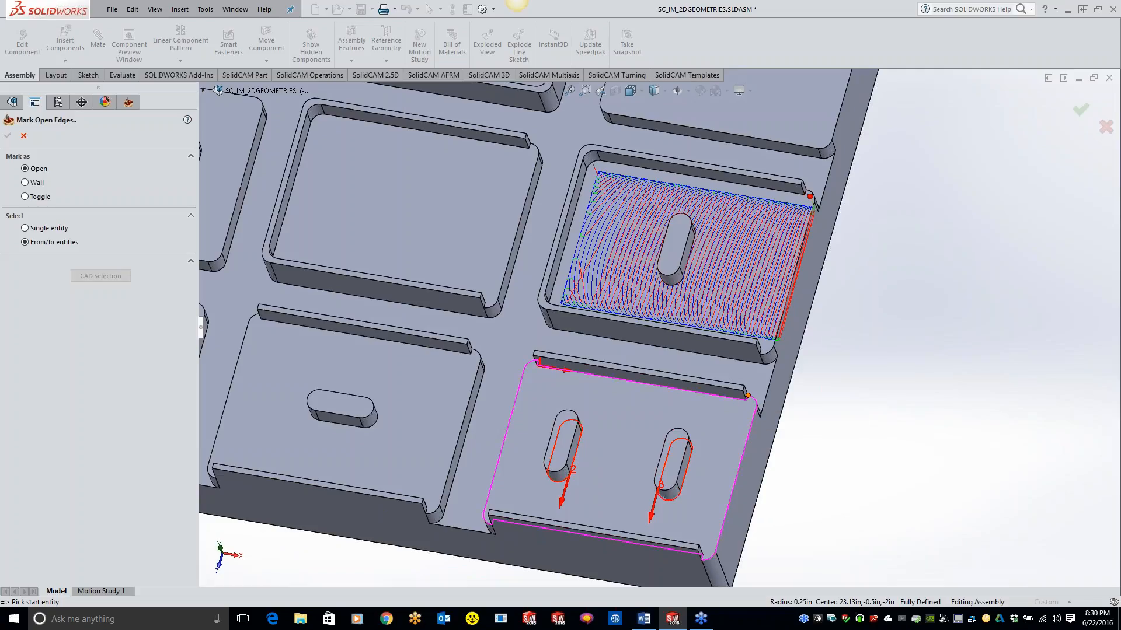
{"action": "left_click", "coordinate": [748, 395]}
{"action": "left_click", "coordinate": [707, 560]}
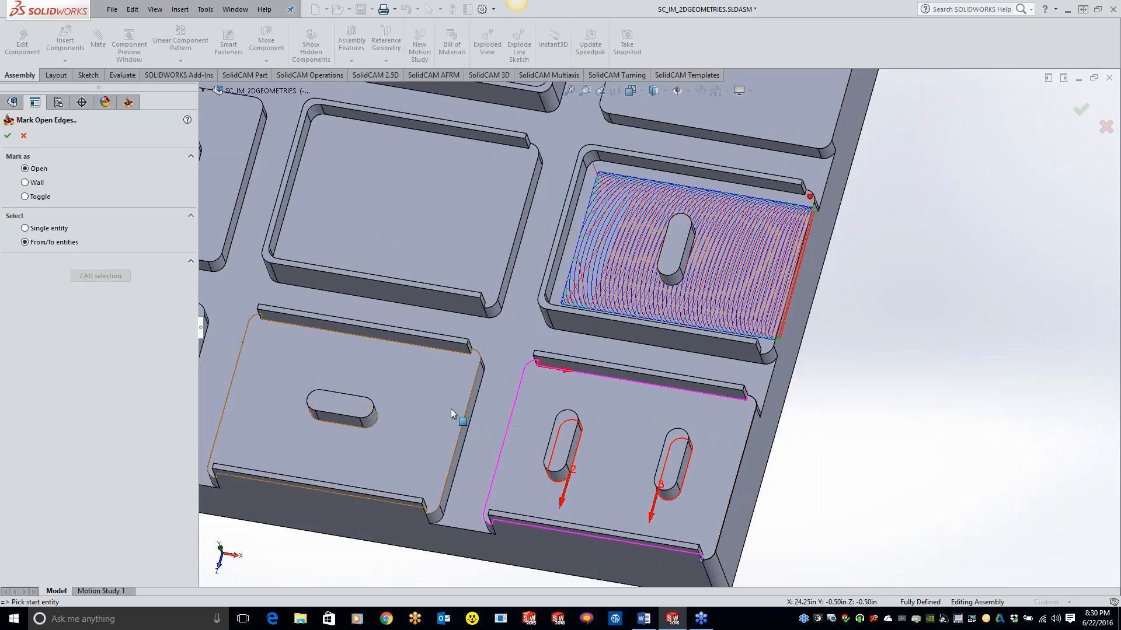
Mark the corner pocket's inner side facing the third column as open with From/To entities and accept the contour4 geometry.
{"action": "middle_click_drag", "start_coordinate": [453, 409], "coordinate": [534, 534]}
{"action": "scroll", "coordinate": [533, 534], "scroll_direction": "down", "scroll_amount": 3}
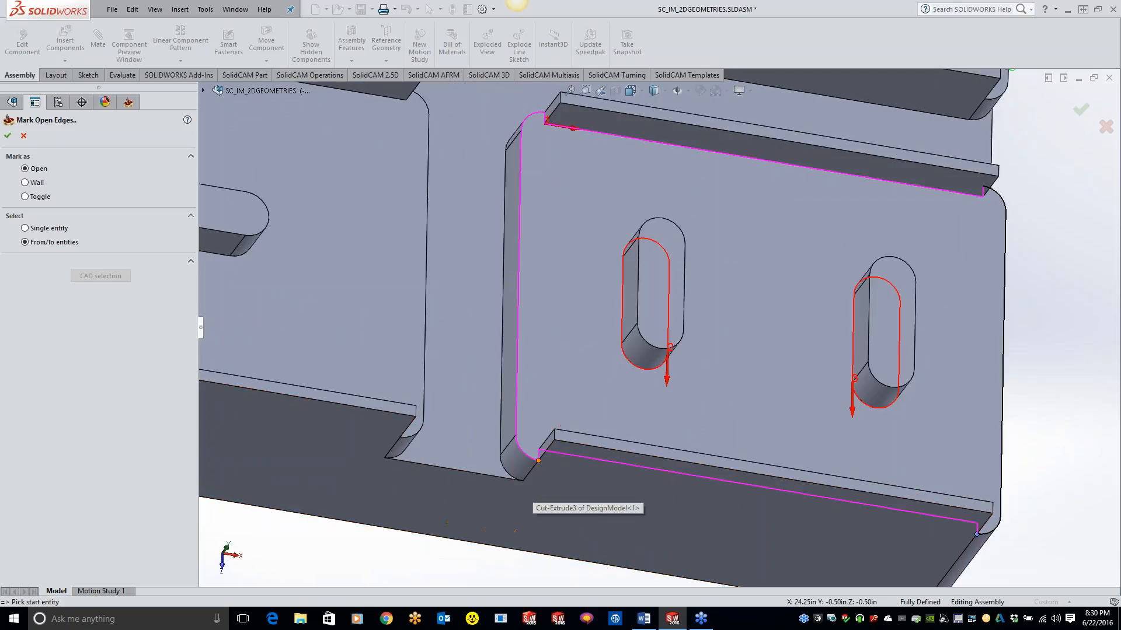
{"action": "left_click", "coordinate": [538, 461]}
{"action": "scroll", "coordinate": [536, 327], "scroll_direction": "up", "scroll_amount": 2}
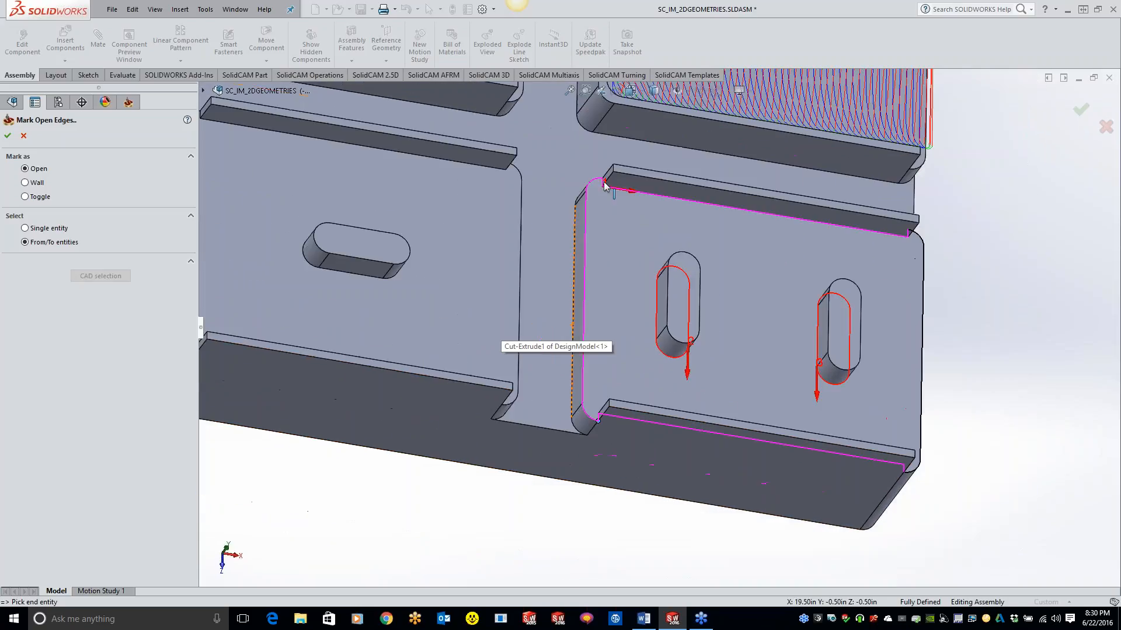
{"action": "left_click", "coordinate": [602, 179]}
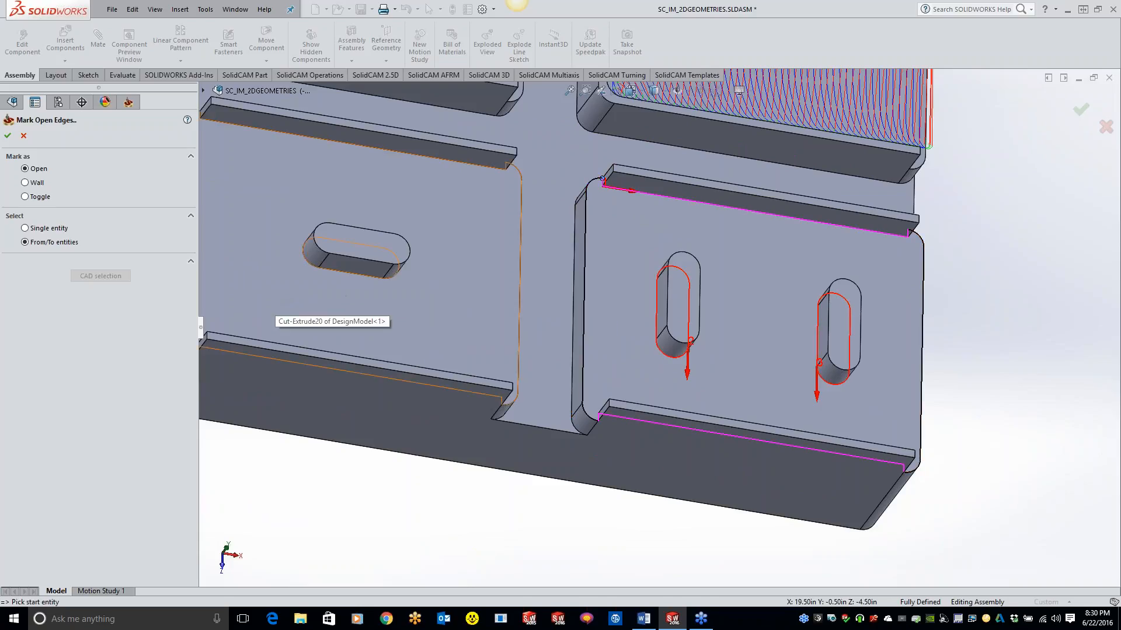
{"action": "left_click", "coordinate": [8, 135]}
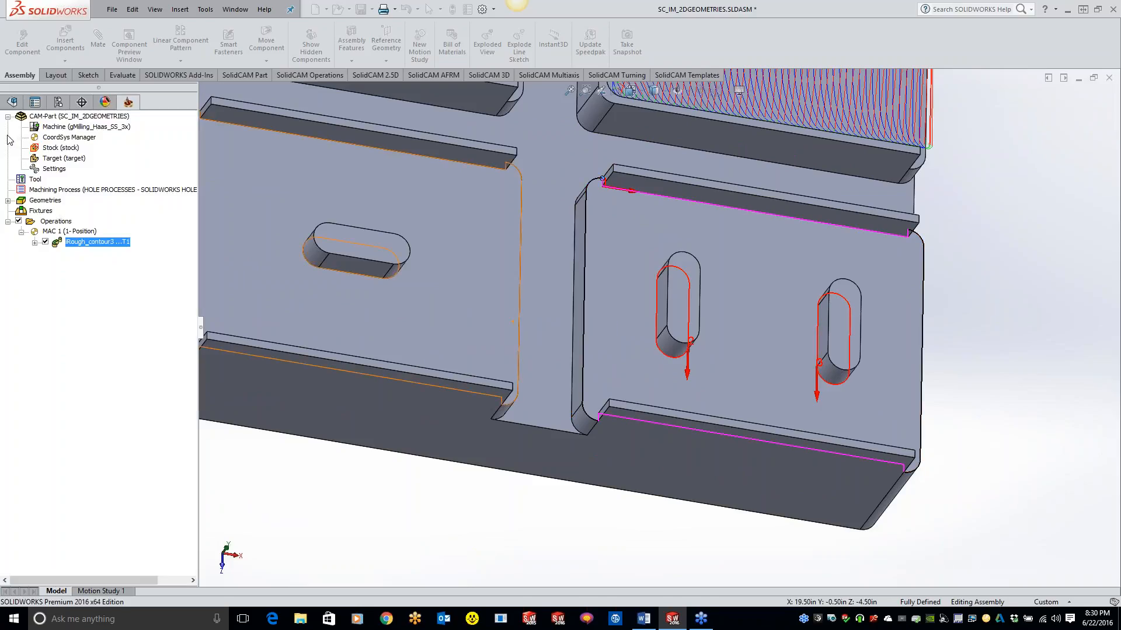
{"action": "left_click", "coordinate": [8, 135]}
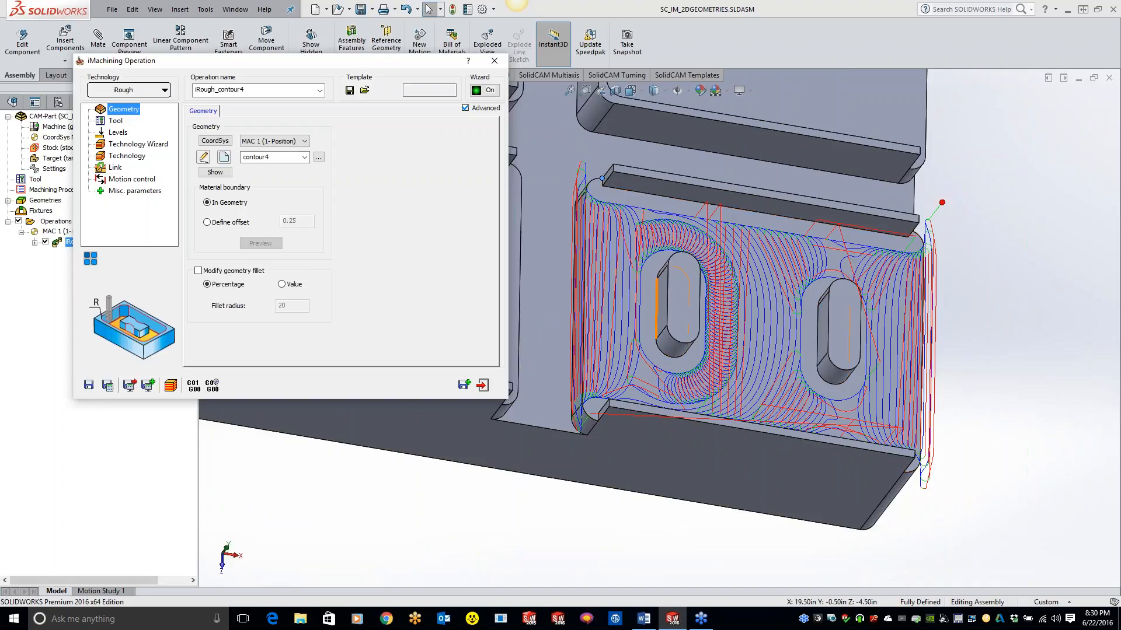
Examine the contour4 toolpath around the two islands and beyond the pocket's open sides.
{"action": "middle_click_drag", "start_coordinate": [809, 370], "coordinate": [705, 525]}
{"action": "scroll", "coordinate": [625, 385], "scroll_direction": "up", "scroll_amount": 2}
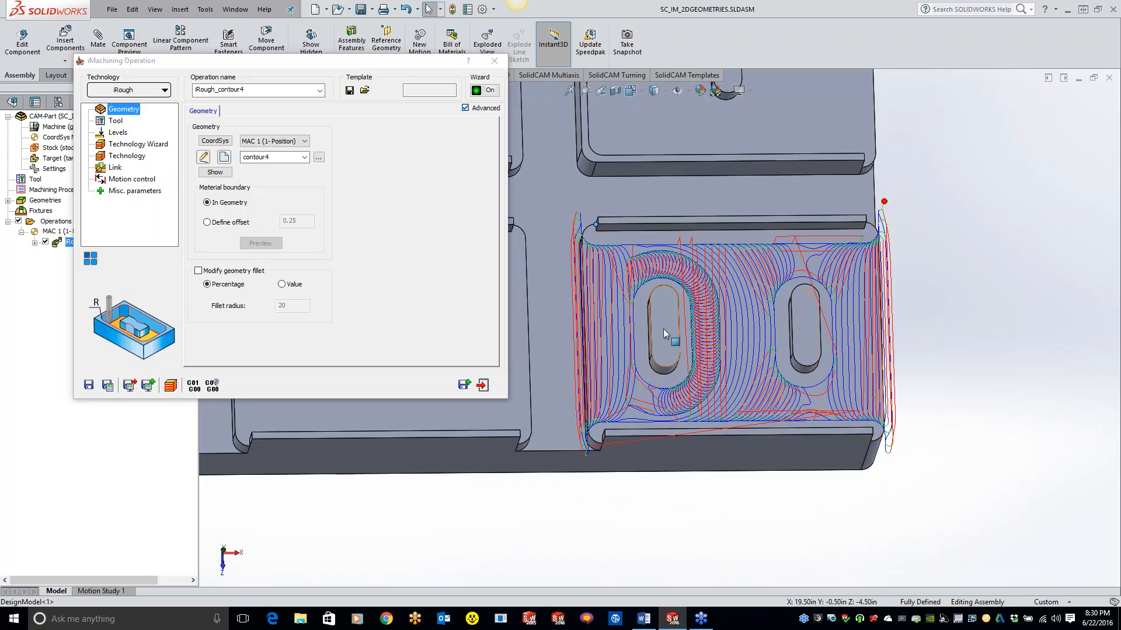
{"action": "scroll", "coordinate": [661, 328], "scroll_direction": "up", "scroll_amount": 1}
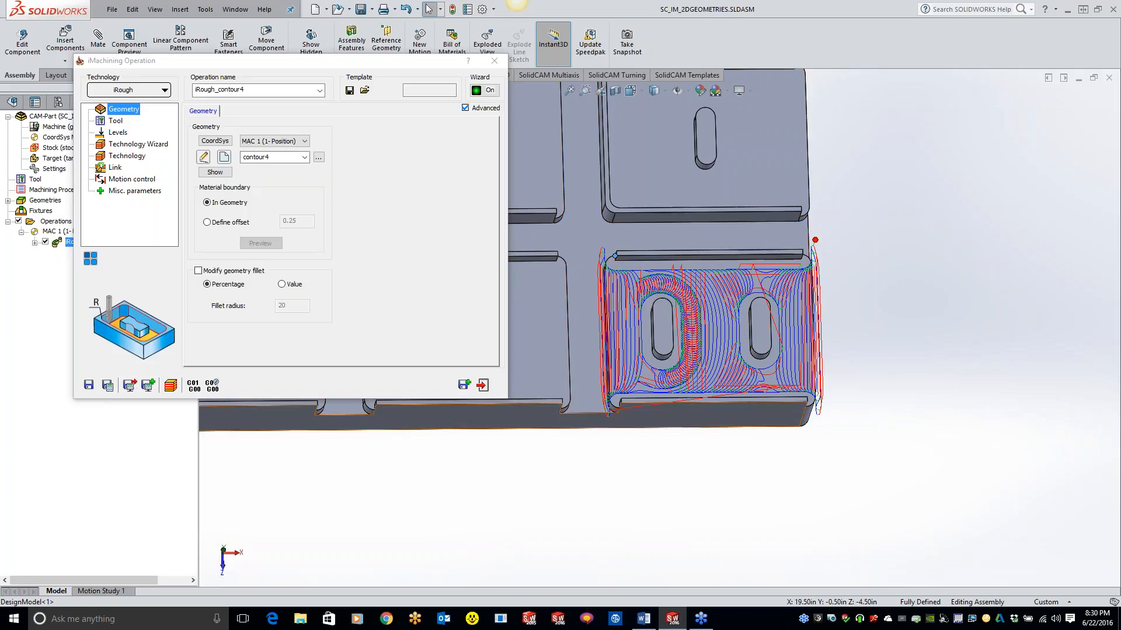
{"action": "scroll", "coordinate": [538, 356], "scroll_direction": "up", "scroll_amount": 5}
{"action": "scroll", "coordinate": [530, 338], "scroll_direction": "down", "scroll_amount": 3}
{"action": "scroll", "coordinate": [528, 333], "scroll_direction": "down", "scroll_amount": 3}
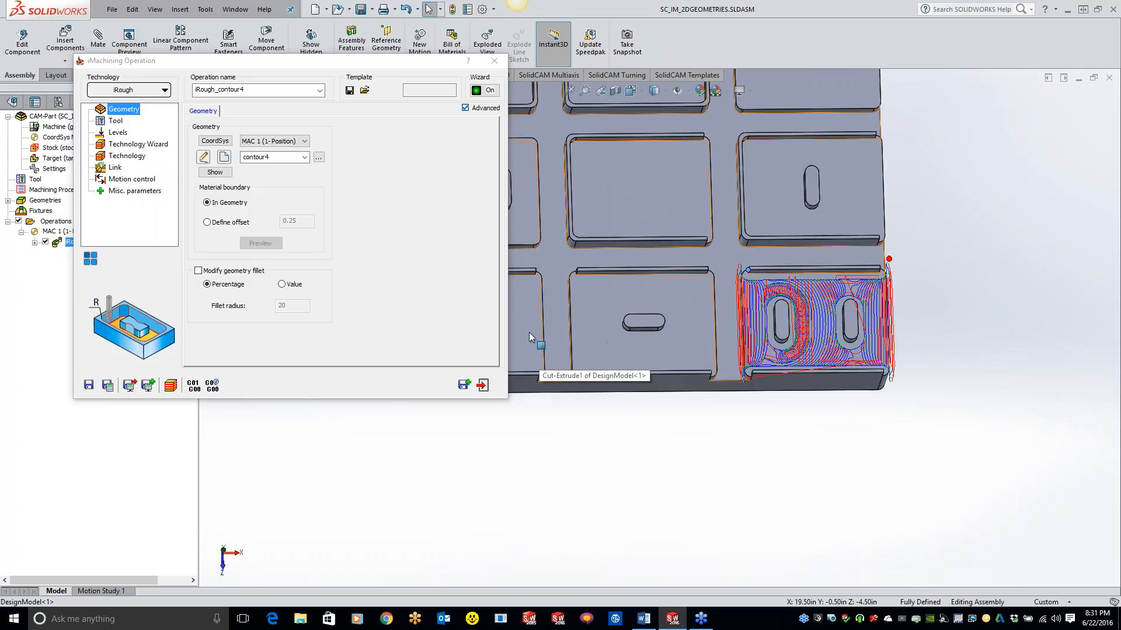
Try picking the bottom-row, third-column pocket's outline and island from its floor face with Multi-chain in a new geometry.
{"action": "left_click", "coordinate": [224, 157]}
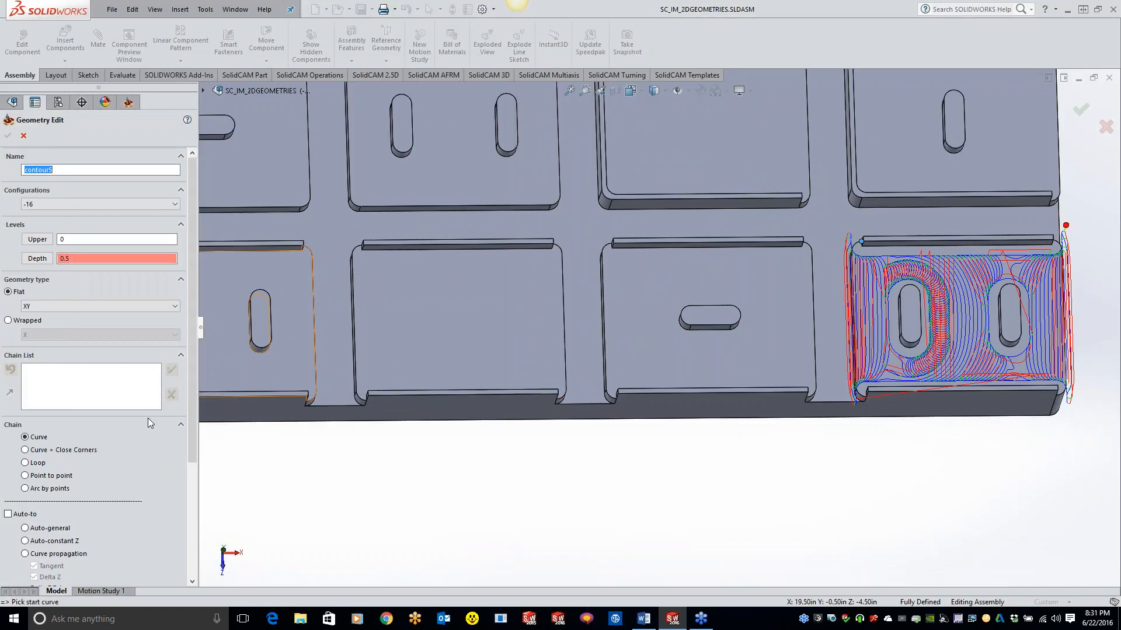
{"action": "left_click_drag", "start_coordinate": [196, 429], "coordinate": [192, 511]}
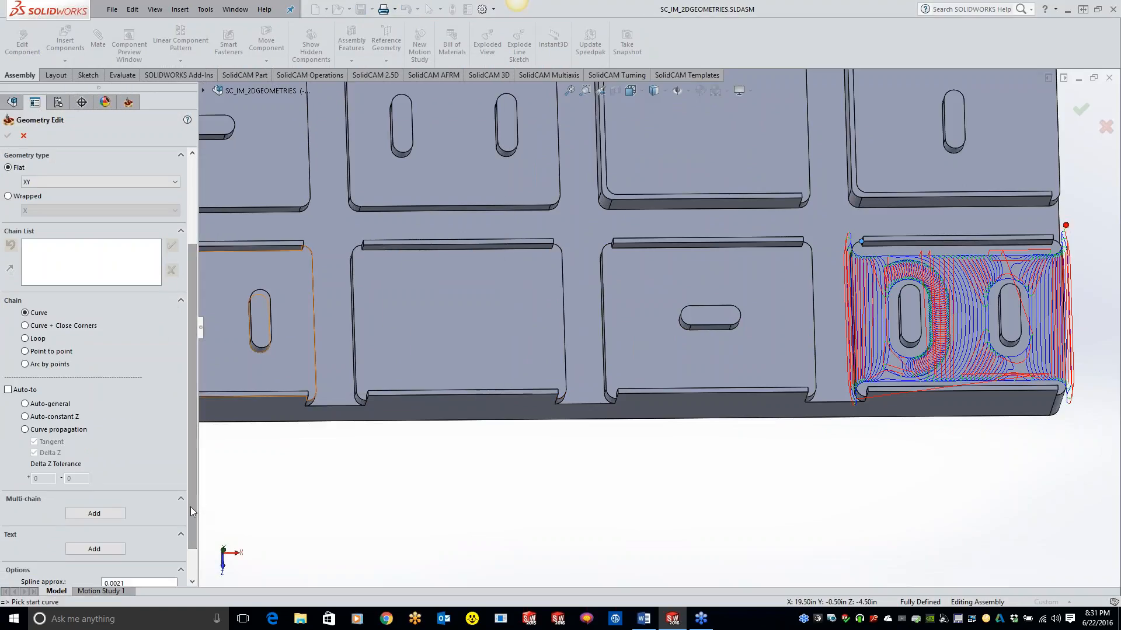
{"action": "left_click", "coordinate": [94, 513]}
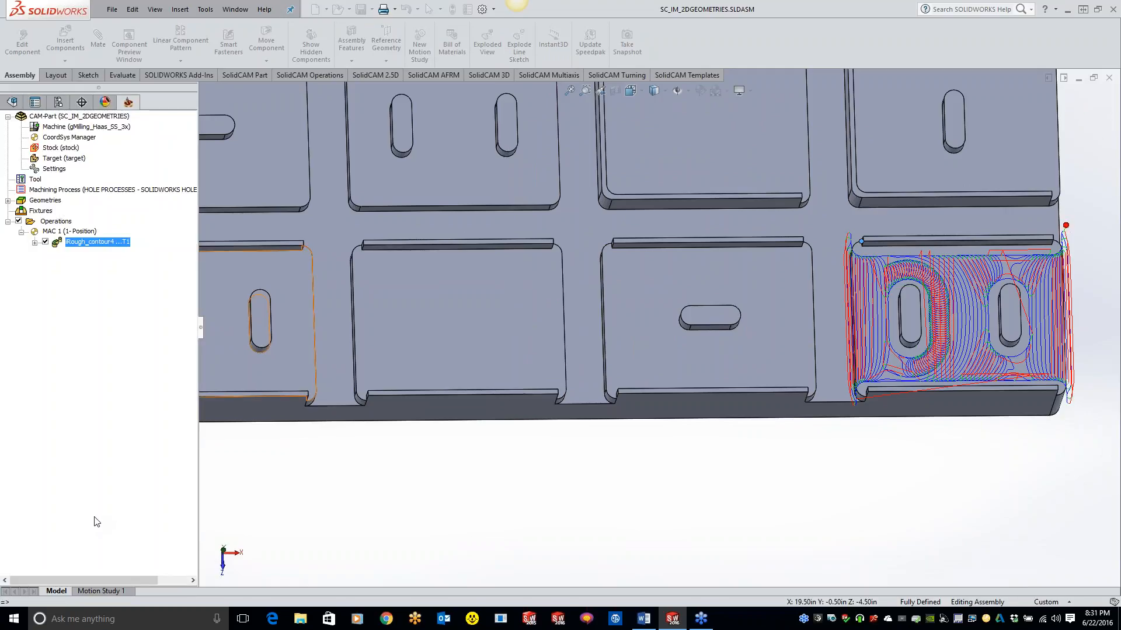
{"action": "left_click", "coordinate": [660, 286]}
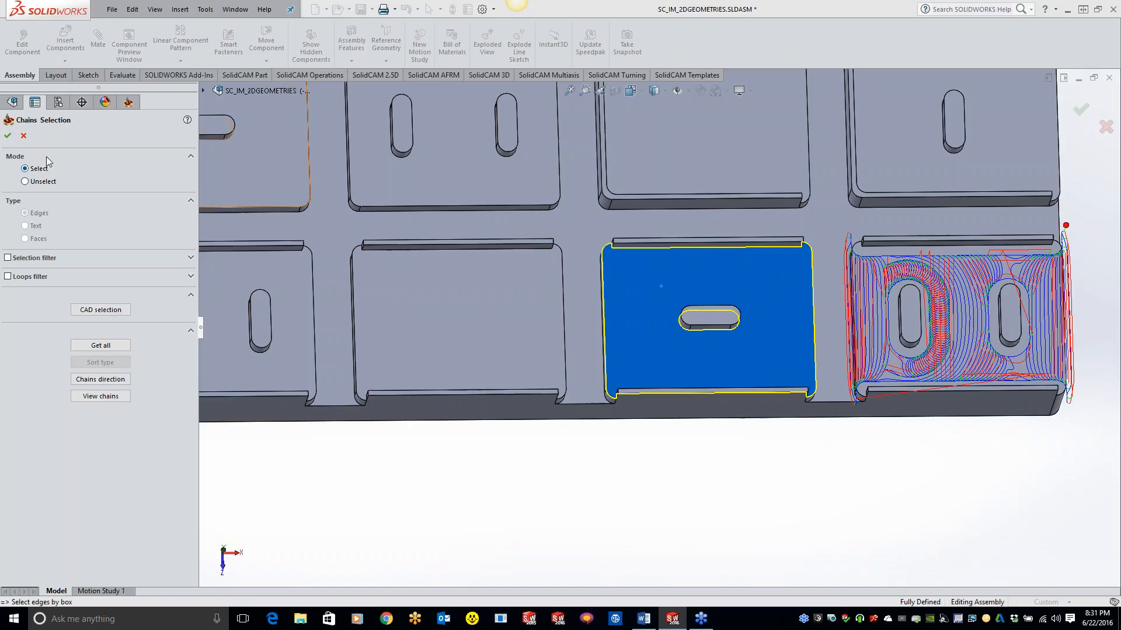
{"action": "left_click", "coordinate": [7, 136]}
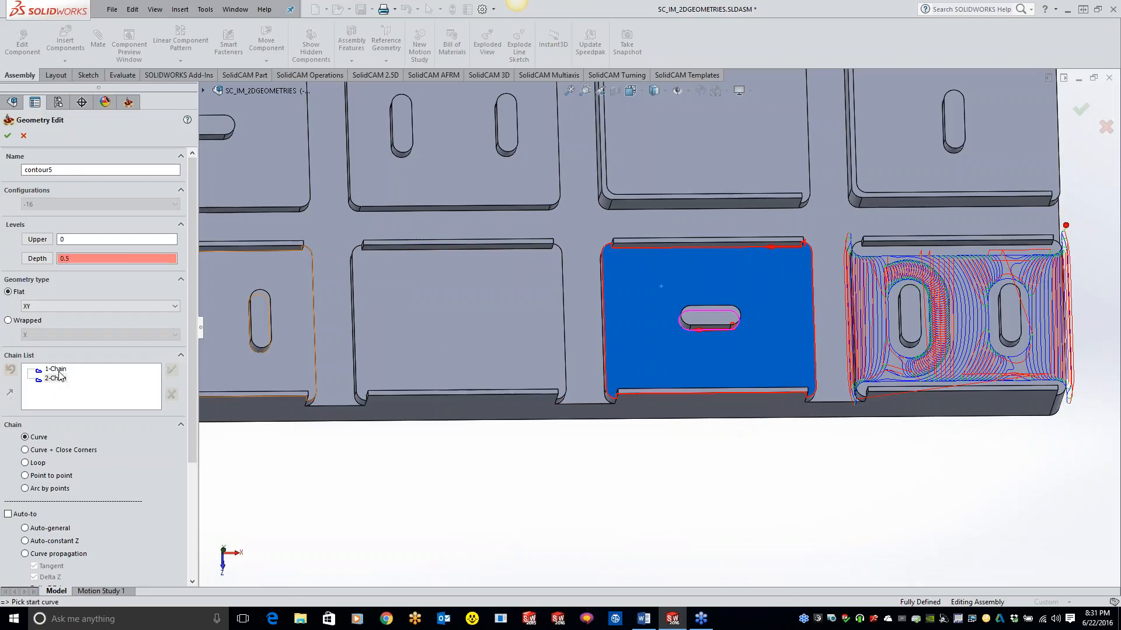
{"action": "left_click", "coordinate": [22, 137]}
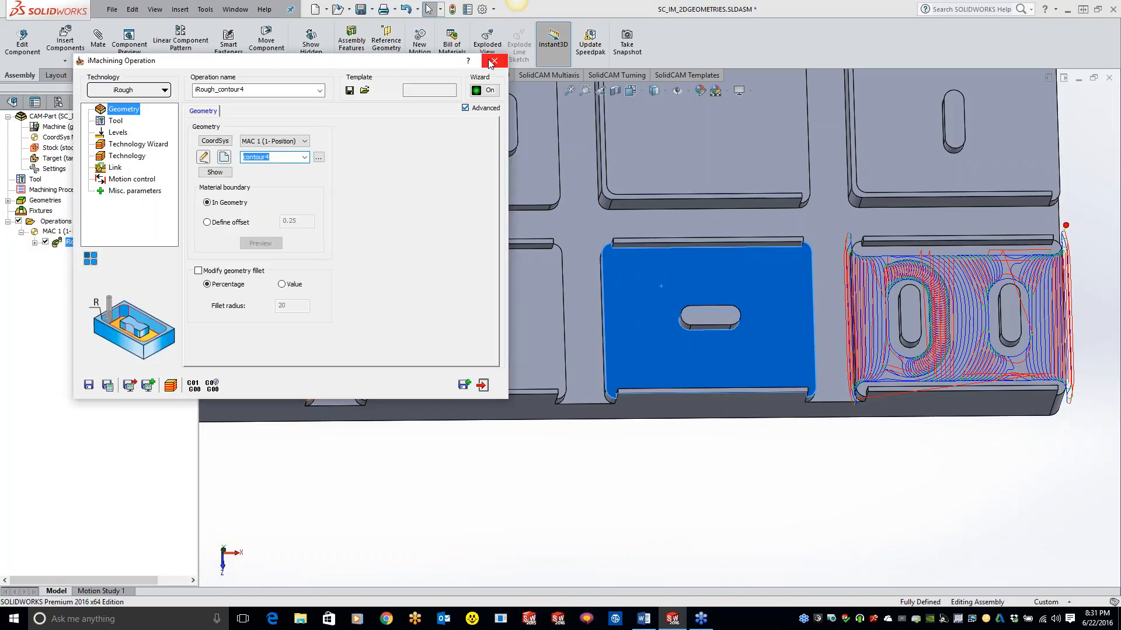
{"action": "left_click", "coordinate": [493, 61]}
{"action": "scroll", "coordinate": [613, 362], "scroll_direction": "up", "scroll_amount": 3}
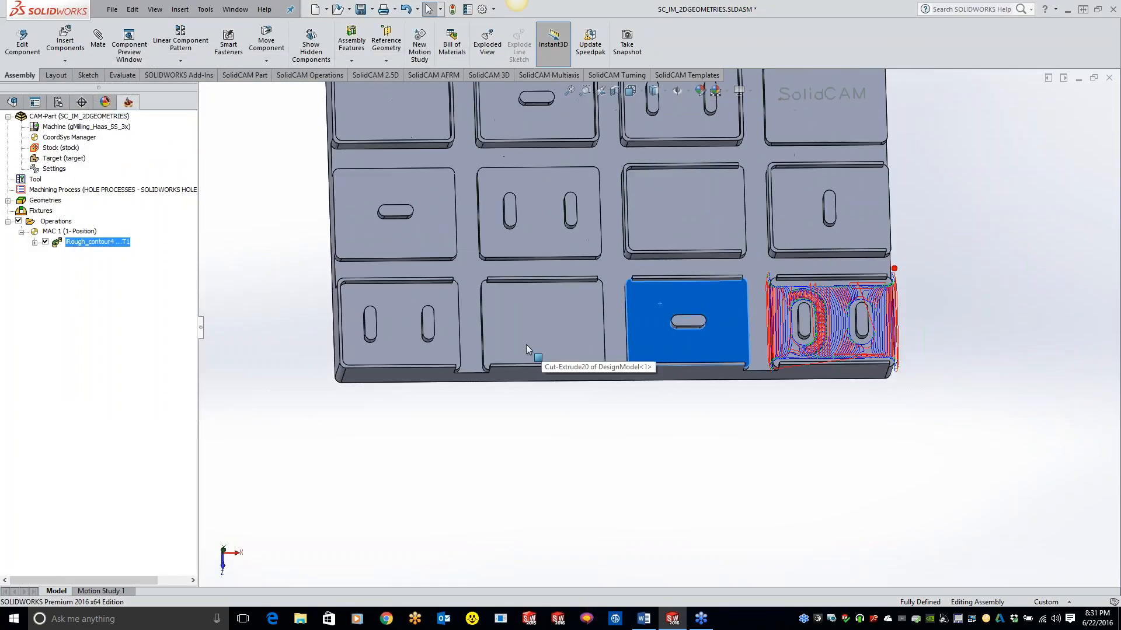
{"action": "left_click", "coordinate": [526, 466]}
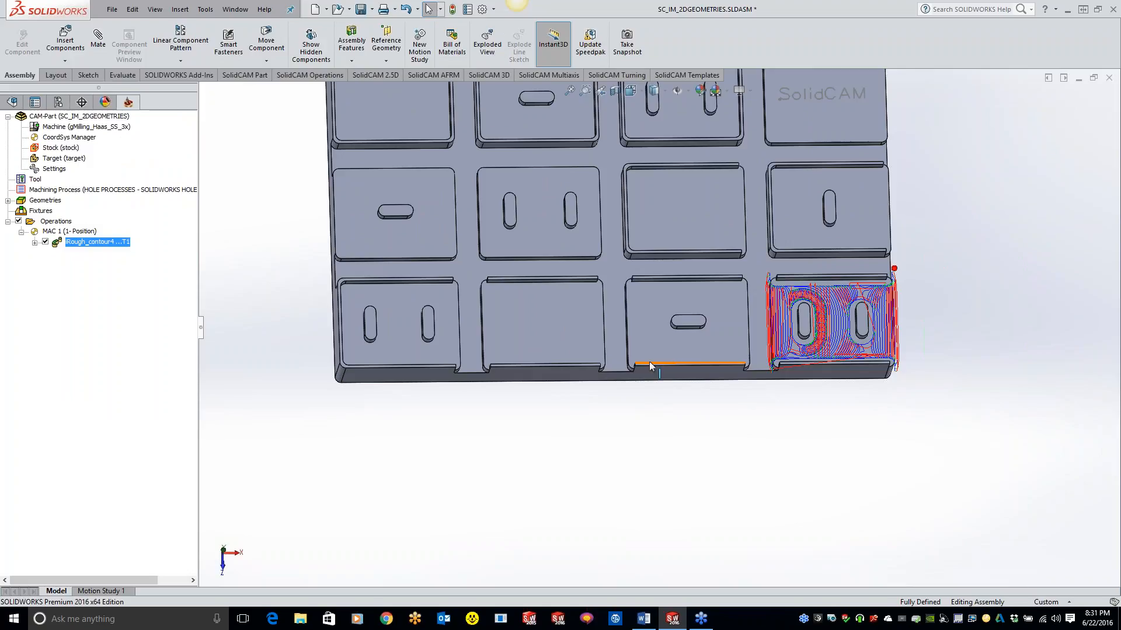
Sketch an open L shape of one vertical and one horizontal line on the bottom-row, second-column pocket's floor.
{"action": "scroll", "coordinate": [618, 310], "scroll_direction": "down", "scroll_amount": 4}
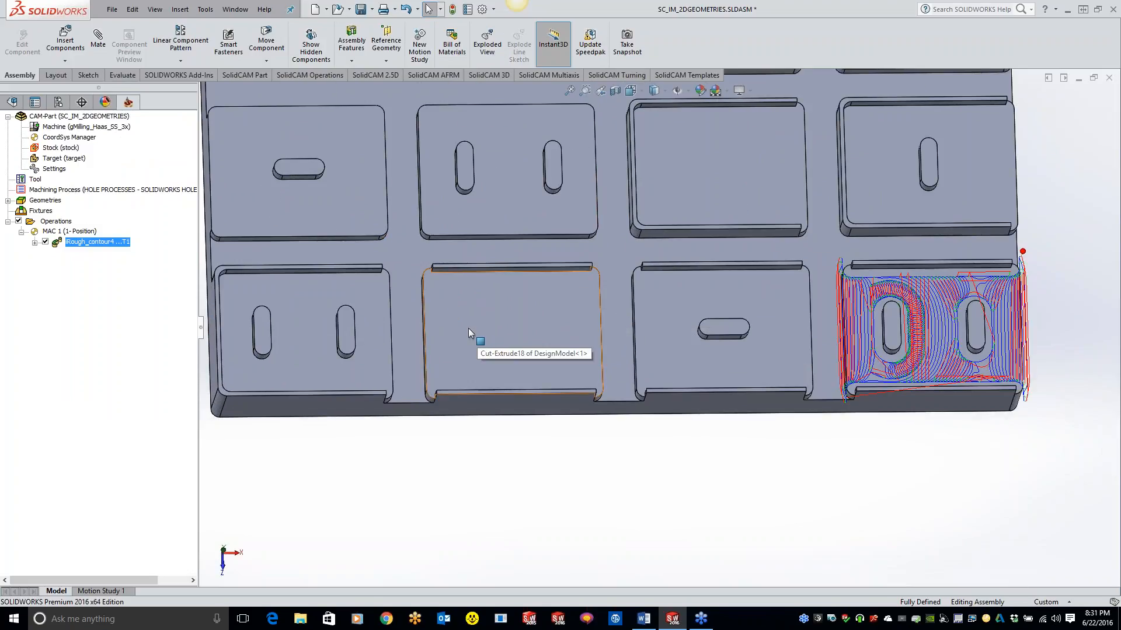
{"action": "right_click", "coordinate": [492, 321]}
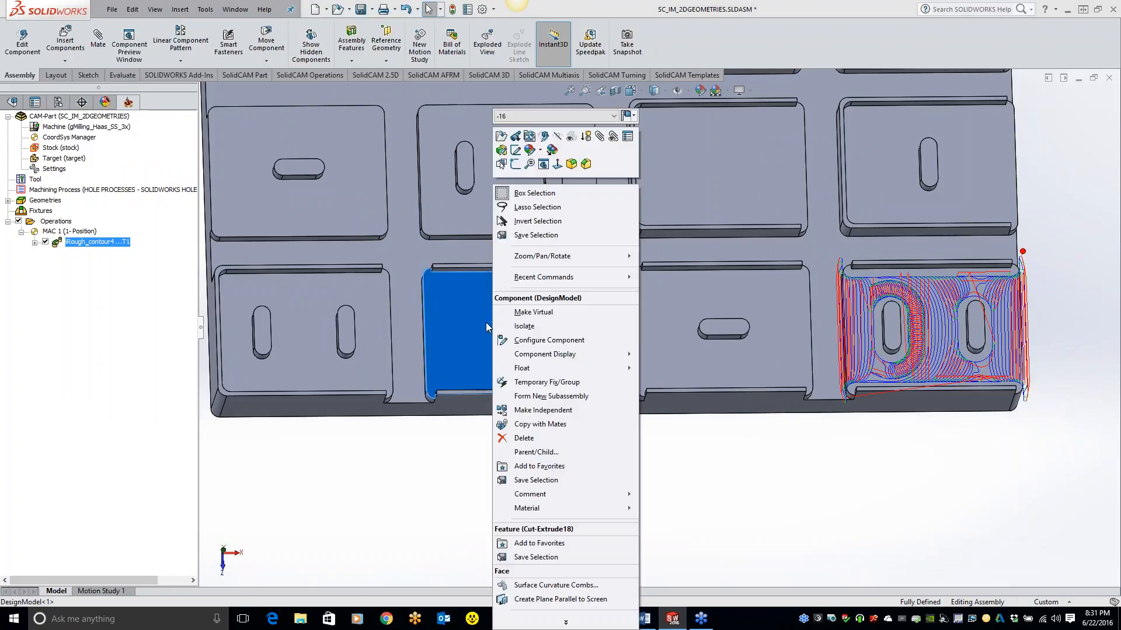
{"action": "left_click", "coordinate": [516, 164]}
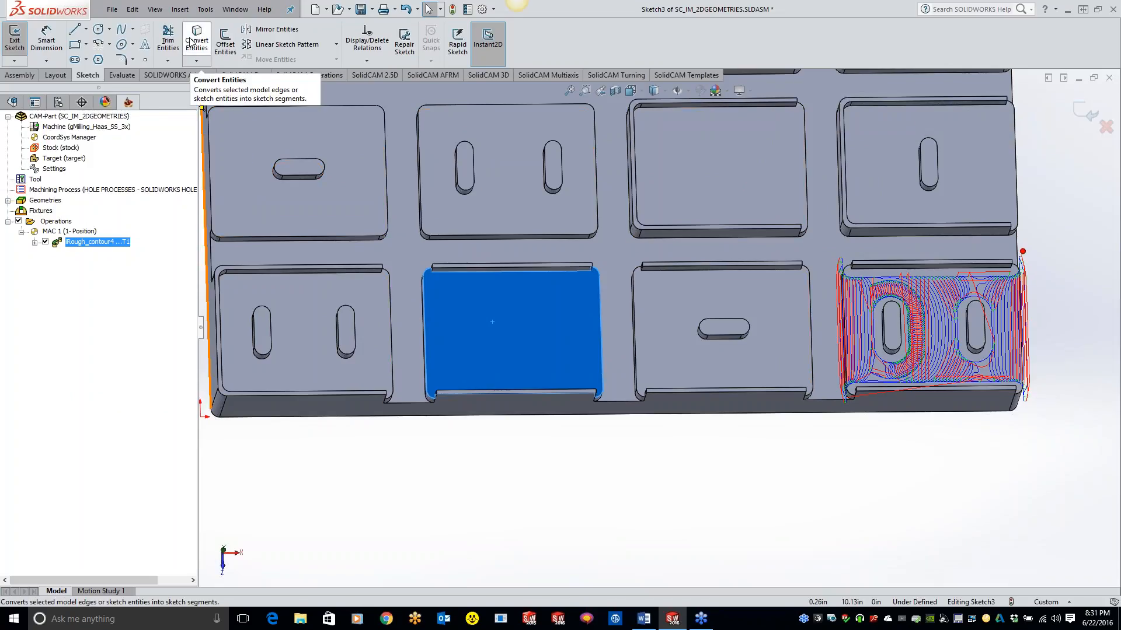
{"action": "left_click", "coordinate": [76, 31]}
{"action": "left_click", "coordinate": [470, 315]}
{"action": "left_click", "coordinate": [470, 343]}
{"action": "left_click", "coordinate": [544, 344]}
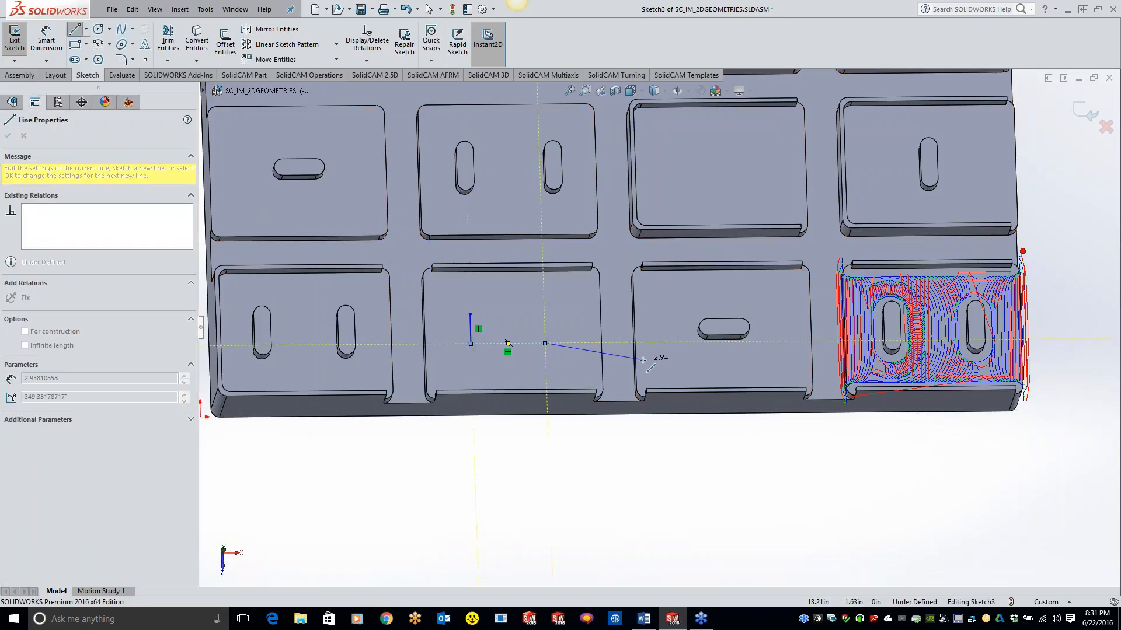
{"action": "key", "text": "Escape"}
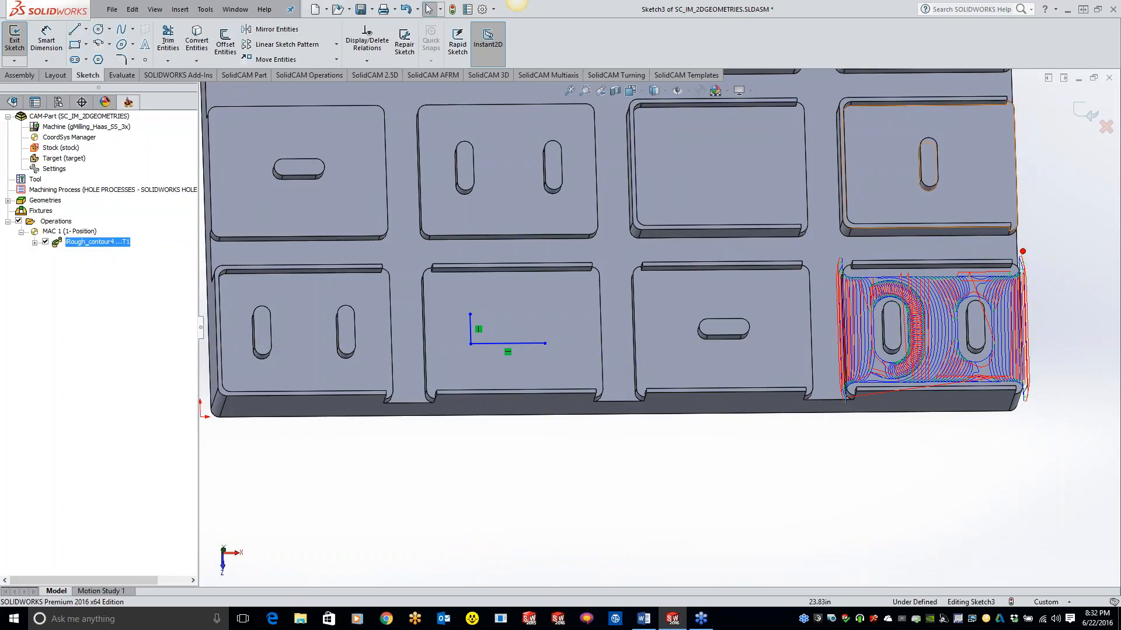
{"action": "left_click", "coordinate": [1088, 114]}
{"action": "left_click", "coordinate": [528, 470]}
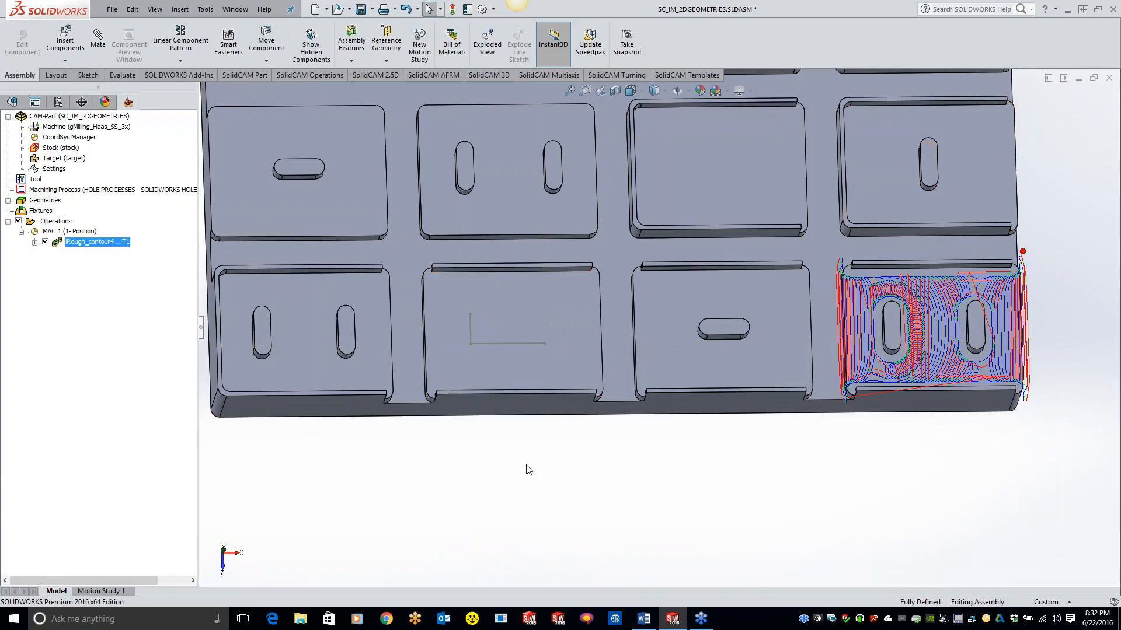
Add a new Profile milling operation following the contour4 iMachining operation.
{"action": "right_click", "coordinate": [110, 243]}
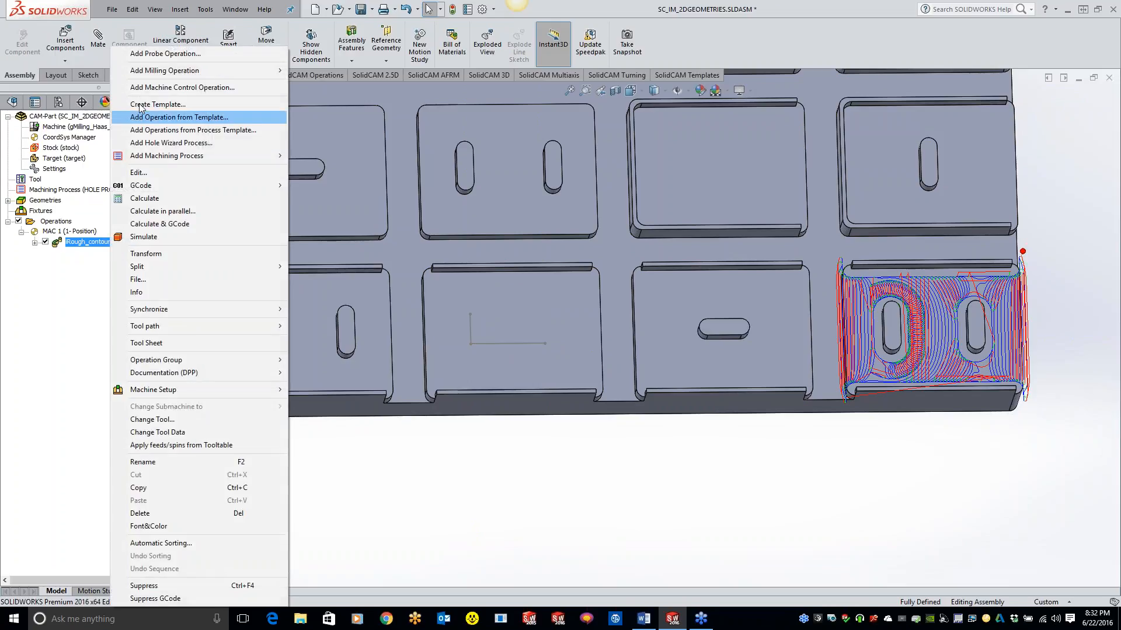
{"action": "mouse_move", "coordinate": [144, 72]}
{"action": "left_click", "coordinate": [327, 114]}
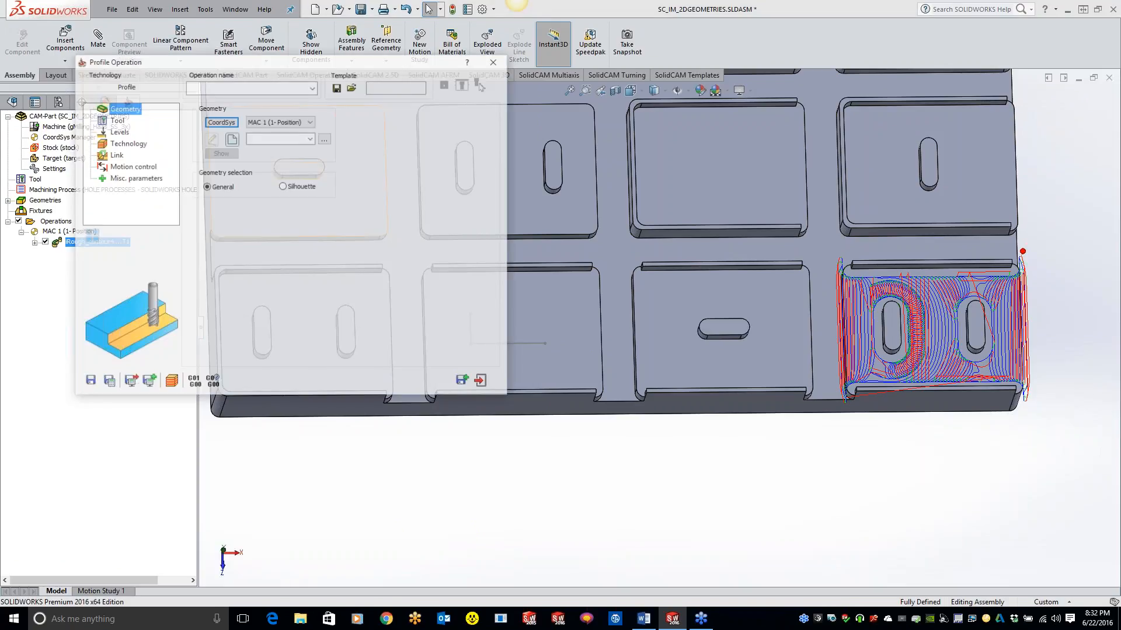
{"action": "left_click", "coordinate": [232, 139]}
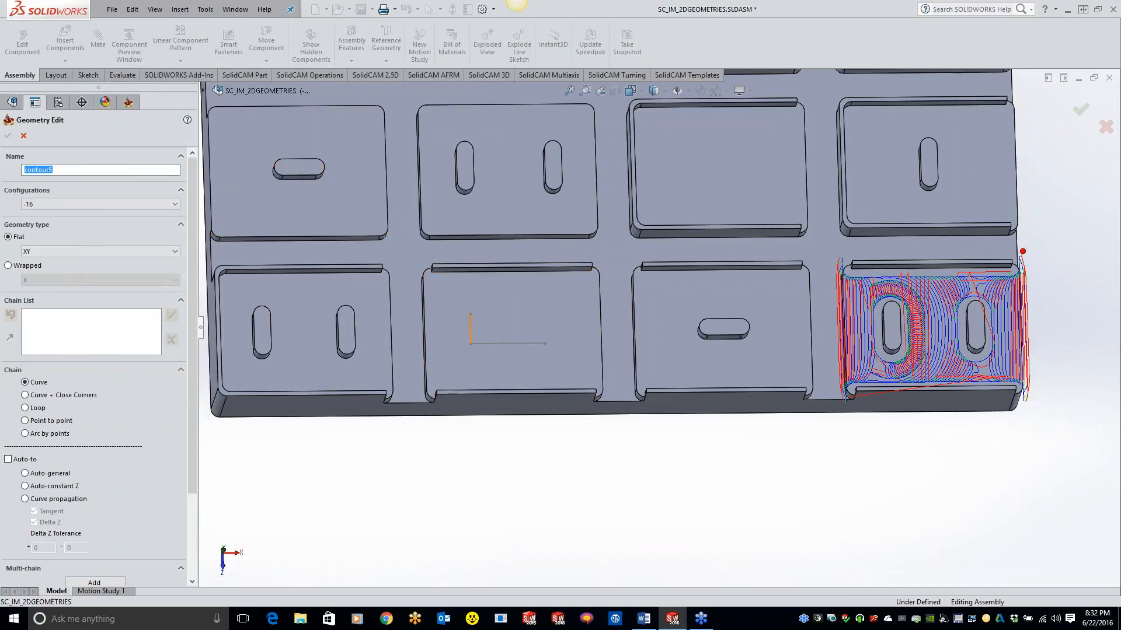
{"action": "left_click", "coordinate": [499, 343]}
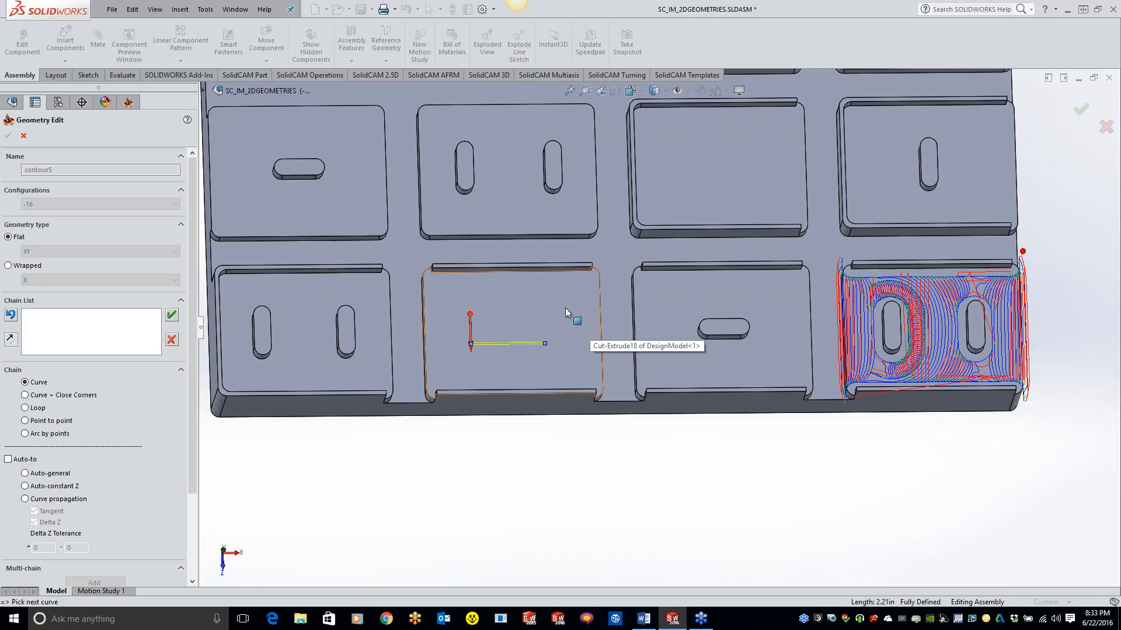
{"action": "scroll", "coordinate": [565, 307], "scroll_direction": "up", "scroll_amount": 4}
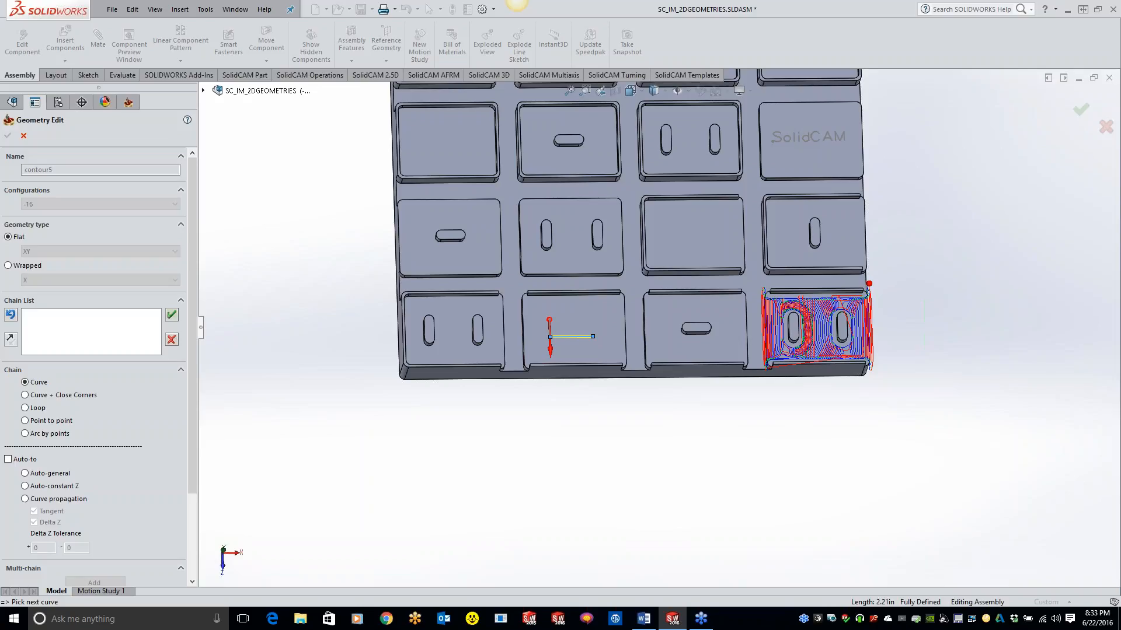
{"action": "left_click", "coordinate": [24, 137]}
In a new profile geometry, chain an Arc by points through three points on the second-row first pocket's inner upper-left corner.
{"action": "left_click", "coordinate": [231, 139]}
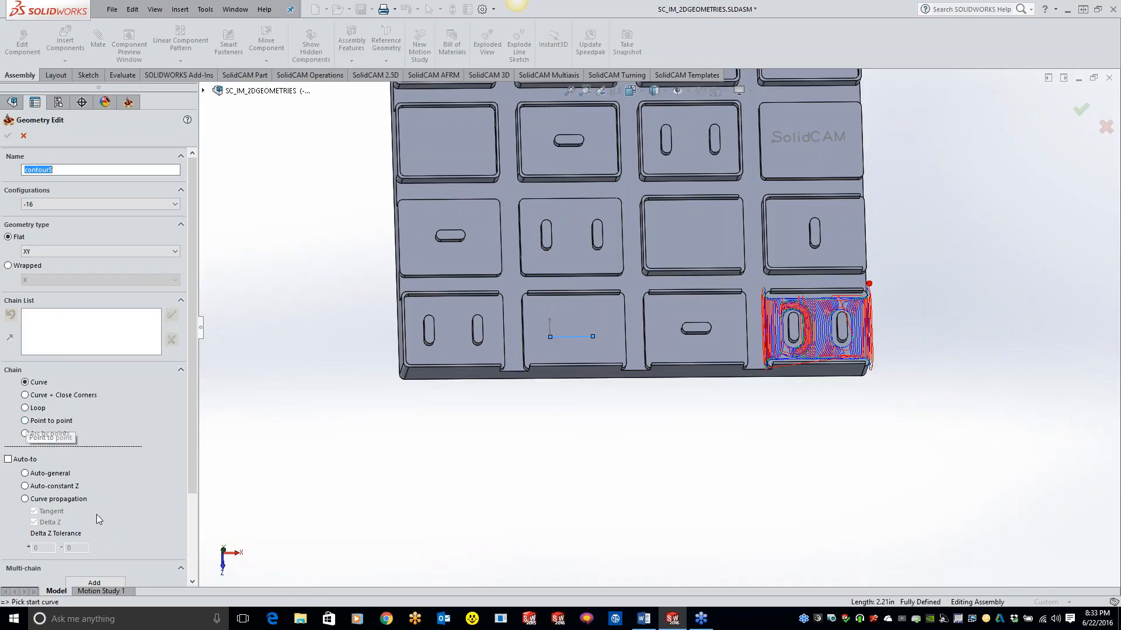
{"action": "left_click", "coordinate": [24, 434]}
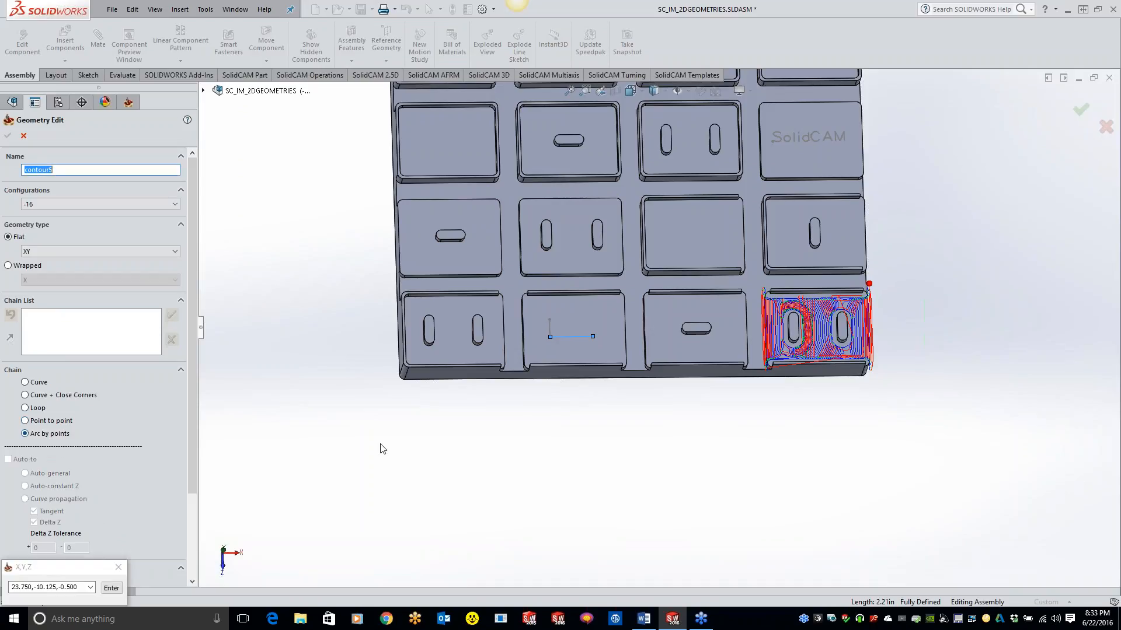
{"action": "scroll", "coordinate": [450, 116], "scroll_direction": "down", "scroll_amount": 5}
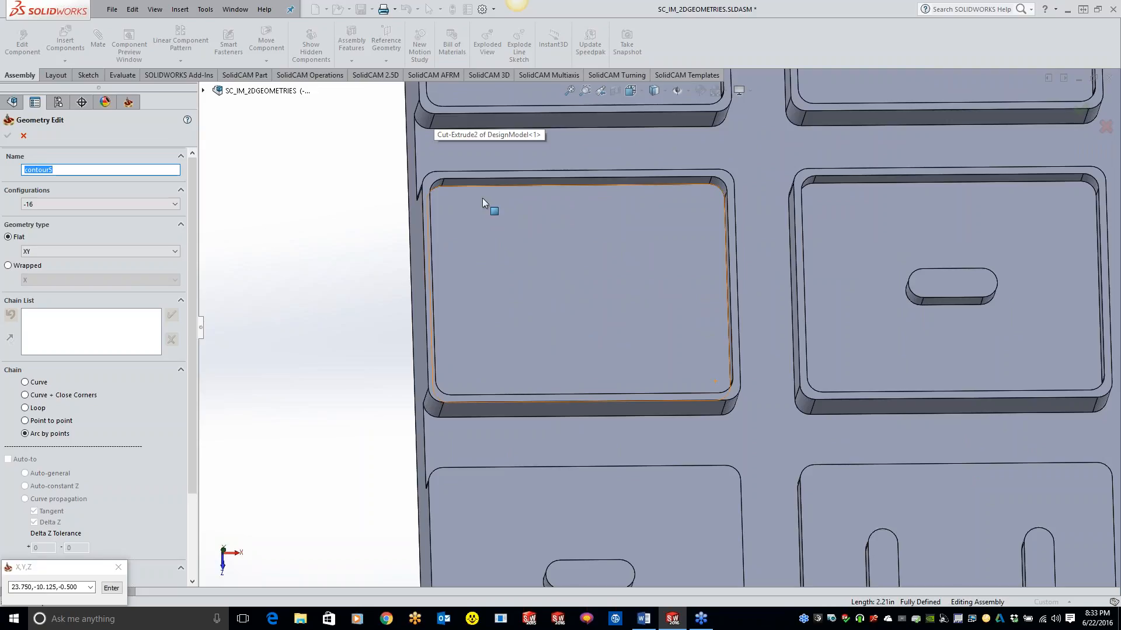
{"action": "scroll", "coordinate": [487, 200], "scroll_direction": "down", "scroll_amount": 8}
{"action": "left_click", "coordinate": [531, 282]}
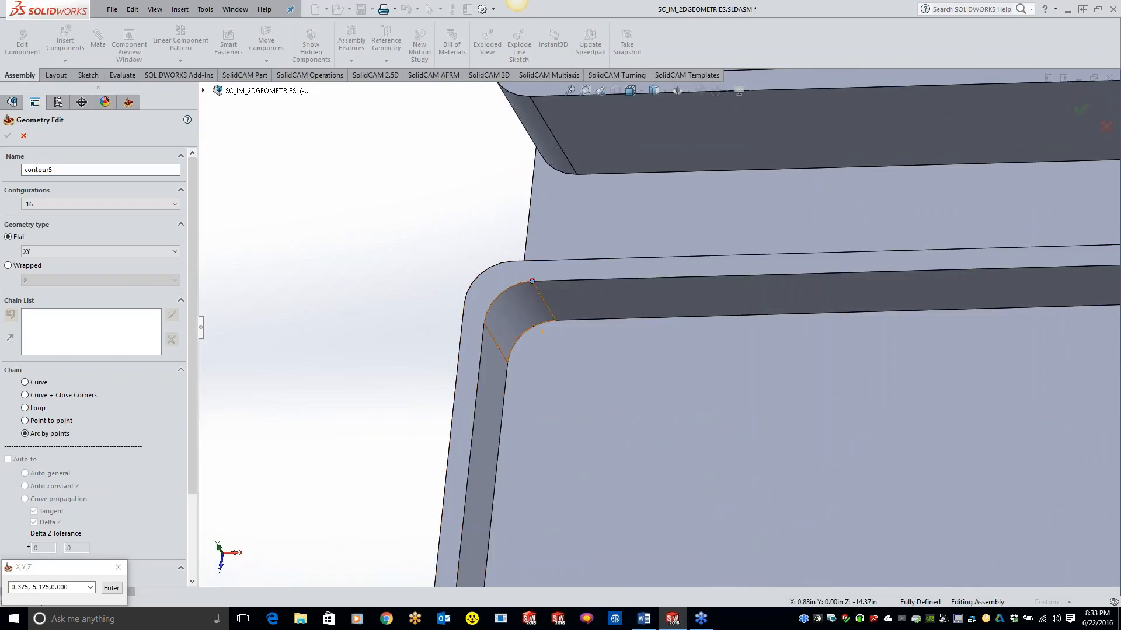
{"action": "left_click", "coordinate": [500, 294]}
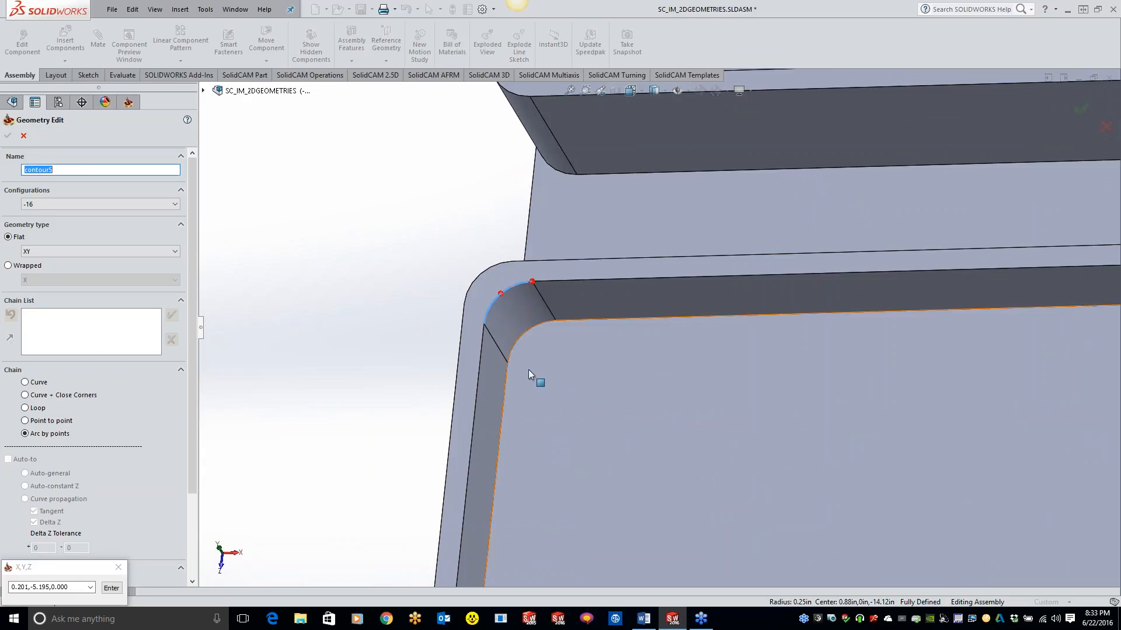
{"action": "left_click", "coordinate": [484, 324]}
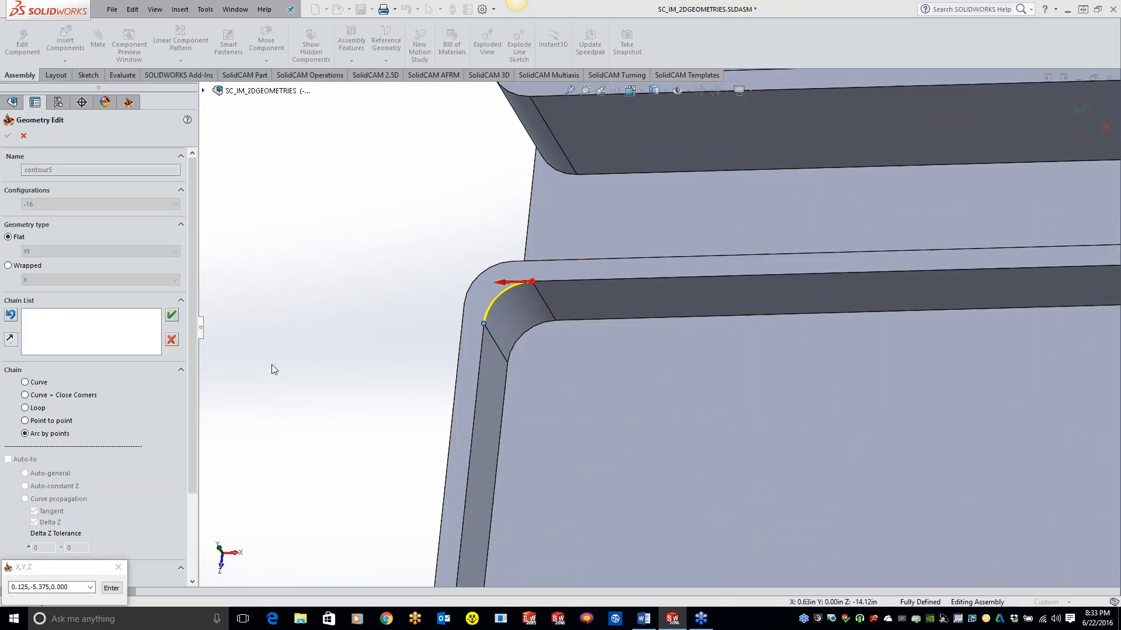
Extend the corner arc chain with the pocket's left edge, complete it using Auto-constant Z, accept it, and close the operation without saving.
{"action": "scroll", "coordinate": [271, 365], "scroll_direction": "up", "scroll_amount": 2}
{"action": "left_click", "coordinate": [25, 383]}
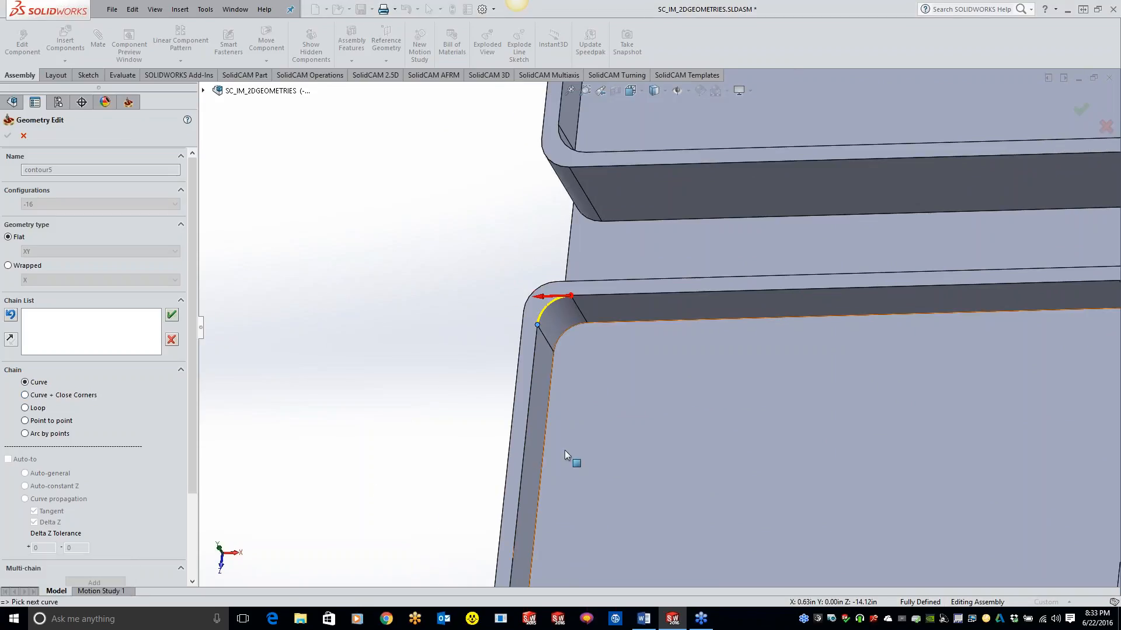
{"action": "left_click", "coordinate": [527, 454]}
{"action": "scroll", "coordinate": [527, 454], "scroll_direction": "up", "scroll_amount": 4}
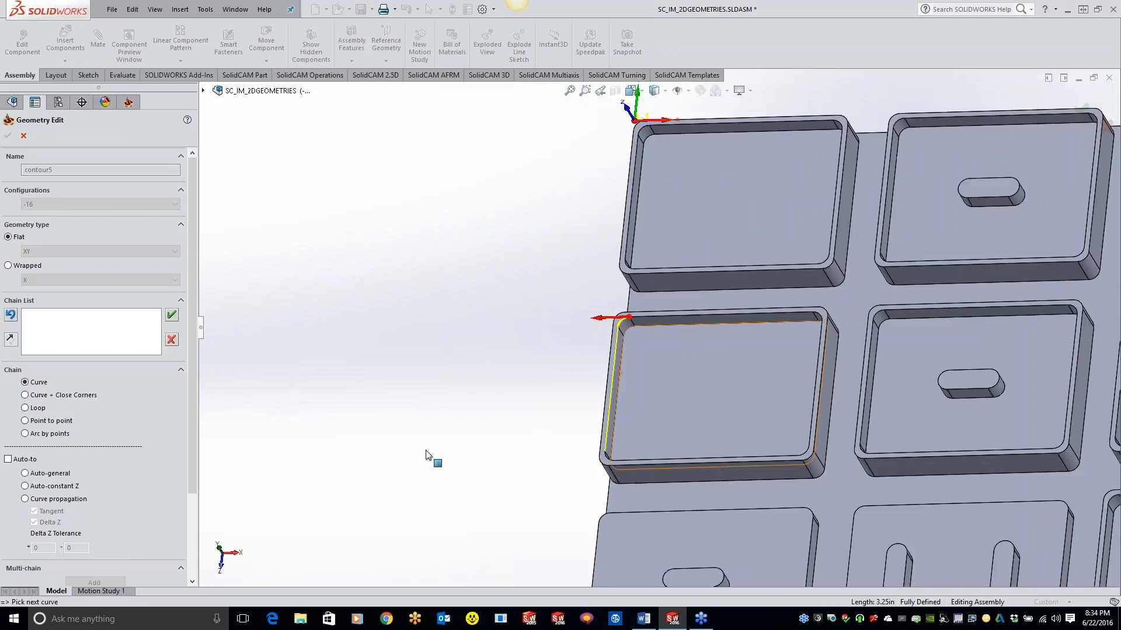
{"action": "left_click", "coordinate": [25, 486]}
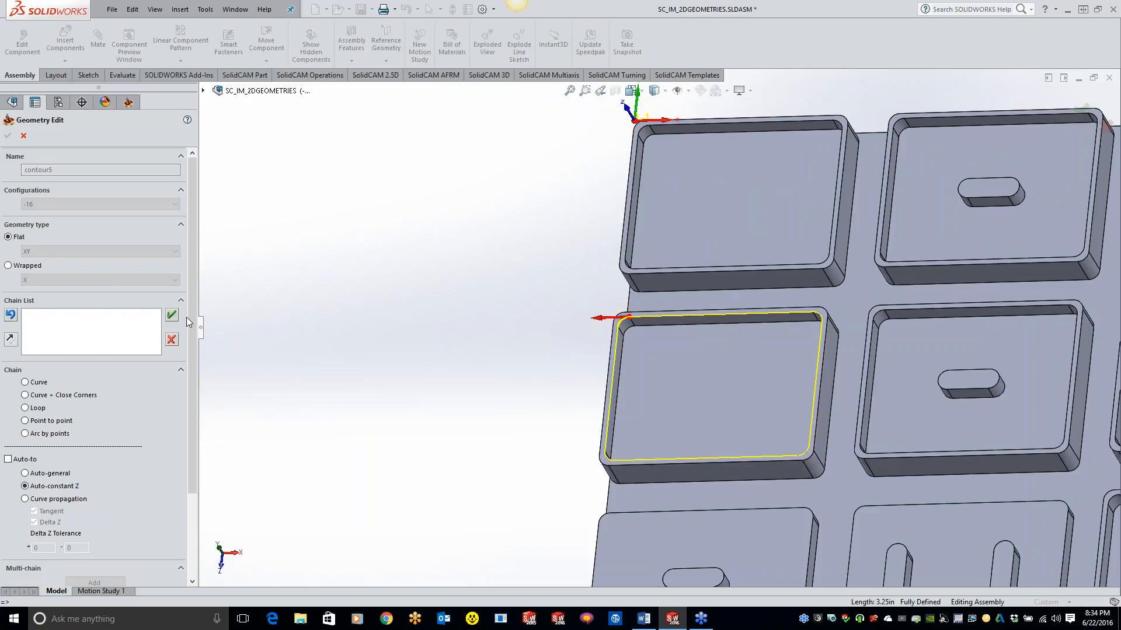
{"action": "left_click", "coordinate": [171, 316]}
{"action": "left_click", "coordinate": [24, 135]}
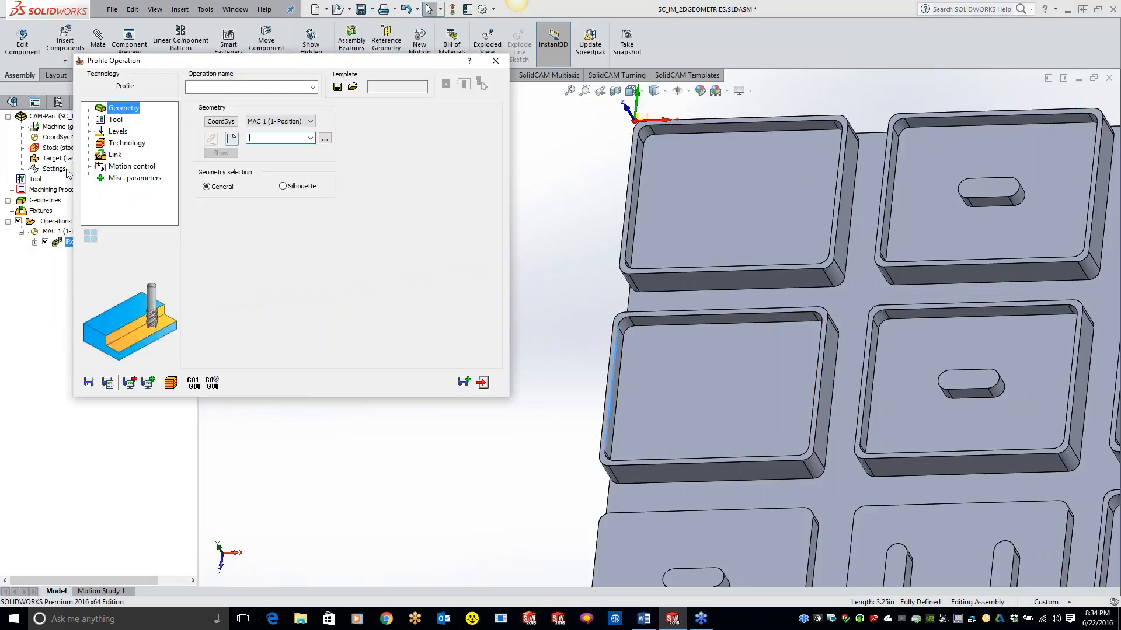
{"action": "left_click", "coordinate": [496, 61]}
Add another Profile milling operation to MAC 1 (1-Position) and start defining its geometry.
{"action": "scroll", "coordinate": [905, 411], "scroll_direction": "up", "scroll_amount": 5}
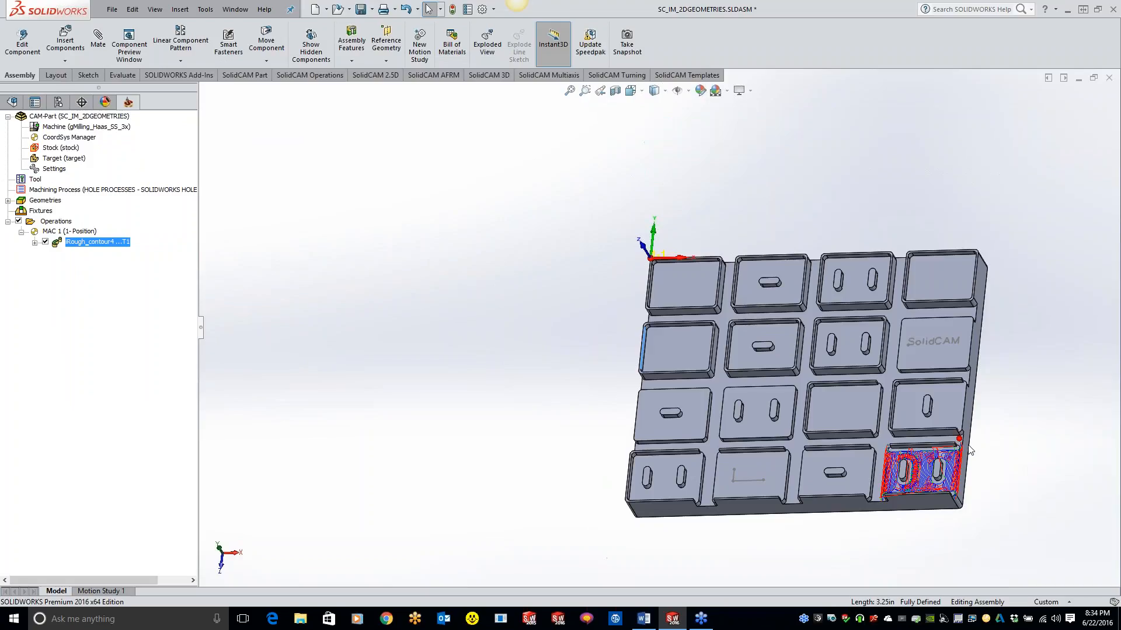
{"action": "scroll", "coordinate": [835, 203], "scroll_direction": "down", "scroll_amount": 5}
{"action": "right_click", "coordinate": [115, 242]}
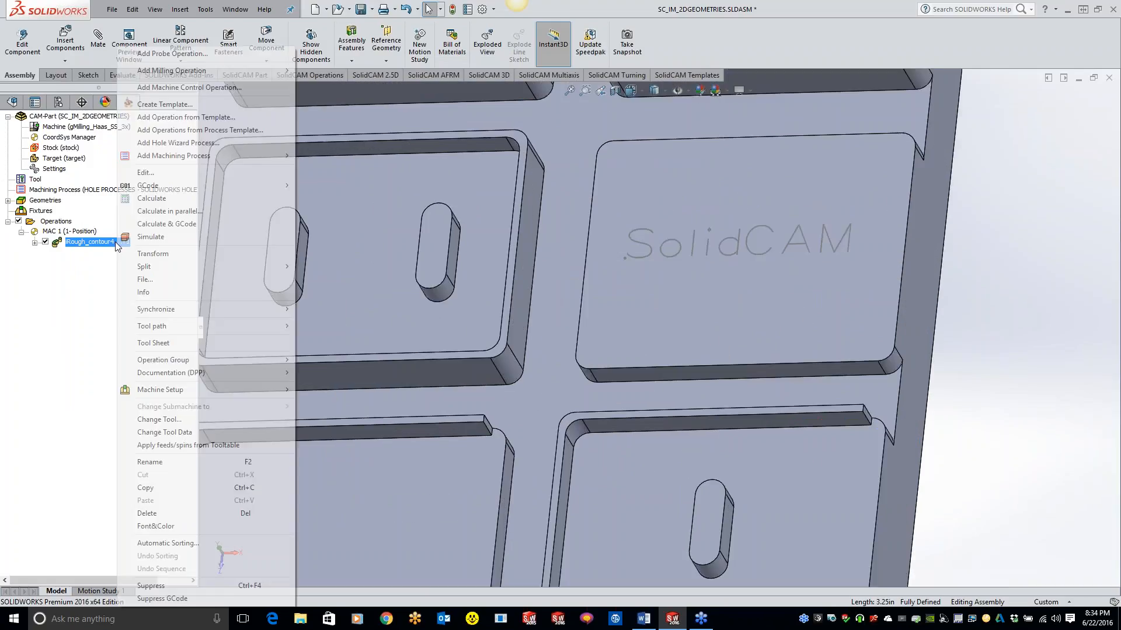
{"action": "mouse_move", "coordinate": [174, 73]}
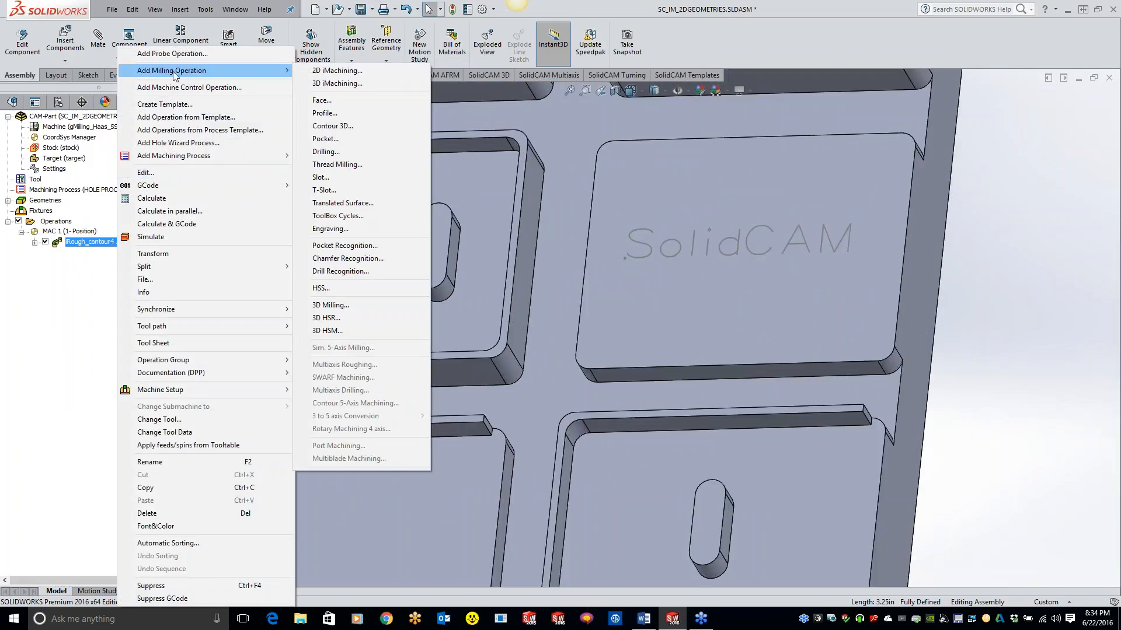
{"action": "left_click", "coordinate": [325, 113]}
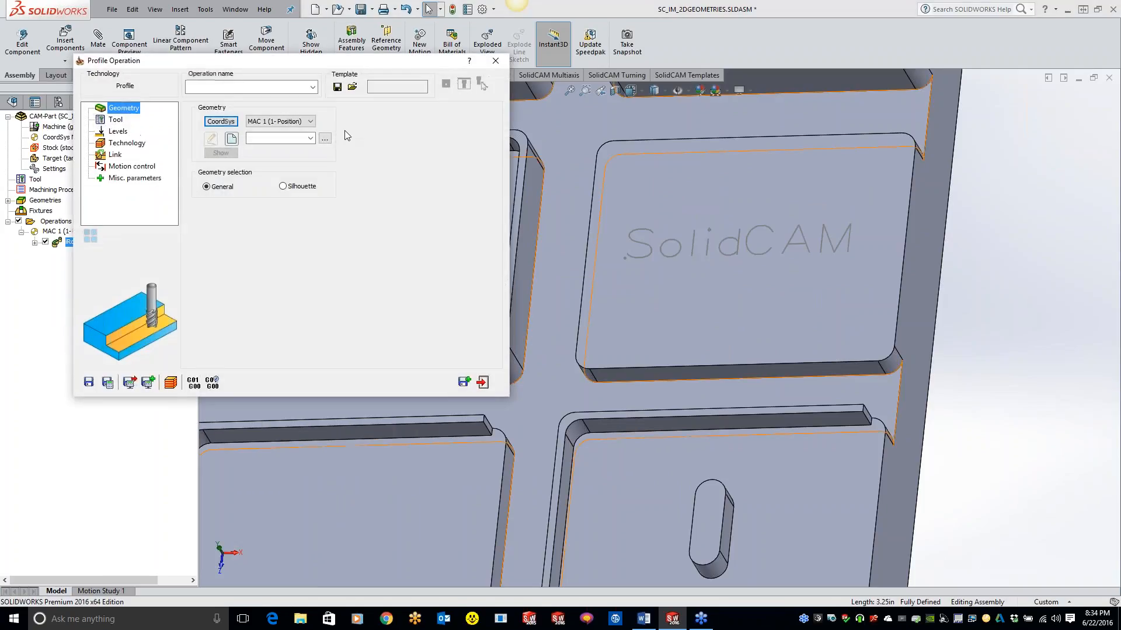
{"action": "left_click", "coordinate": [231, 138]}
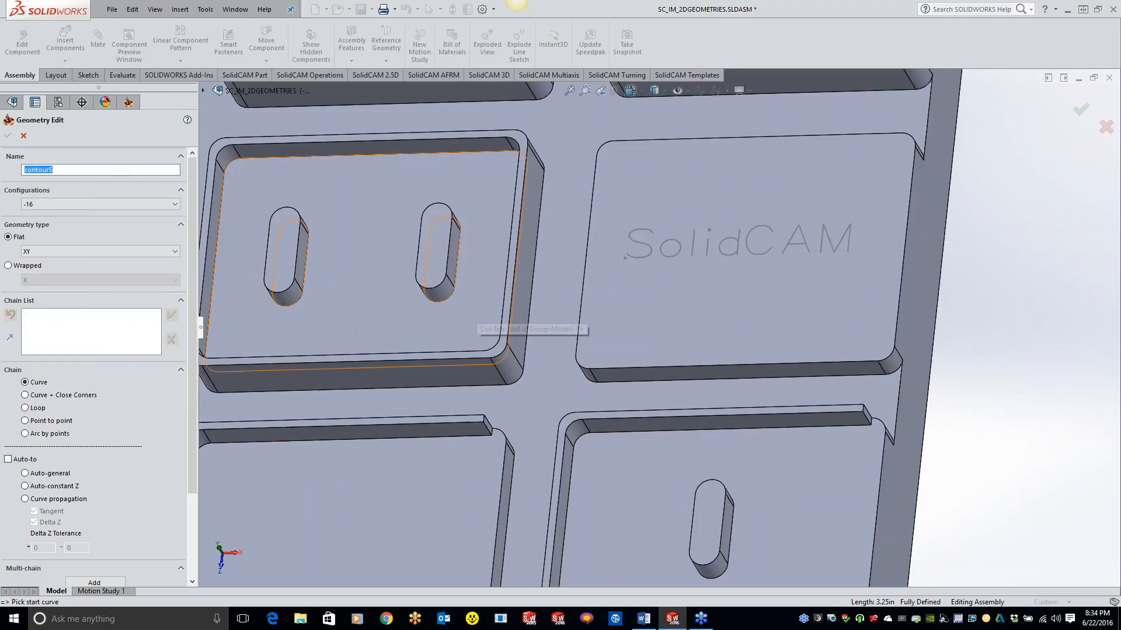
Select the SolidCAM sketch text as multiple chains using the Text type, and check the options available for 9-Chain.
{"action": "left_click", "coordinate": [107, 580]}
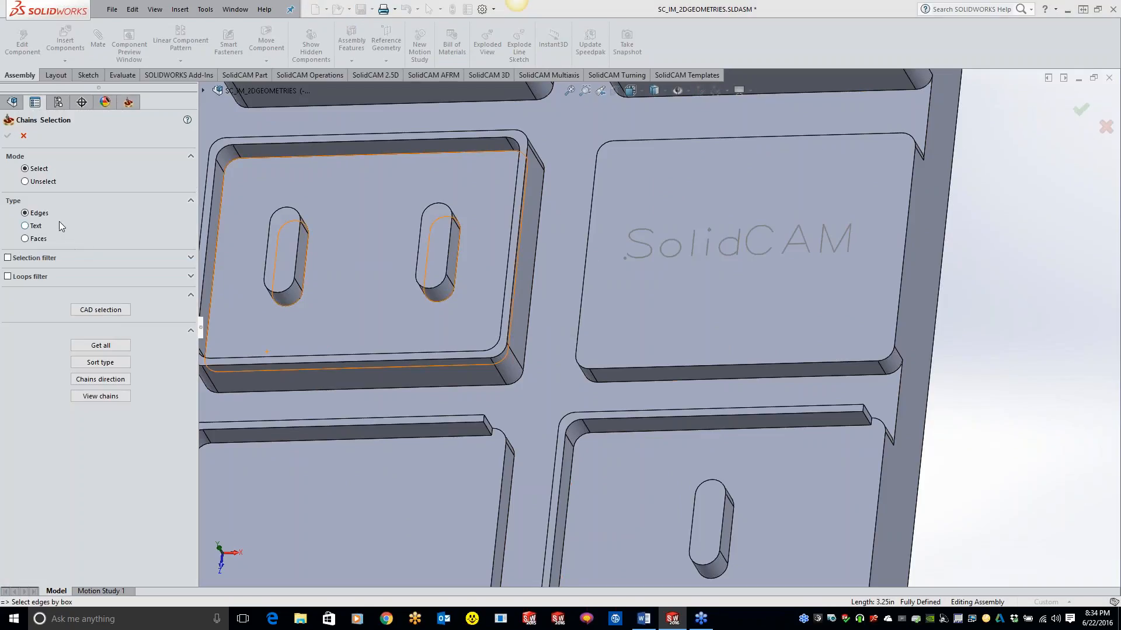
{"action": "left_click", "coordinate": [26, 226]}
{"action": "left_click", "coordinate": [631, 300]}
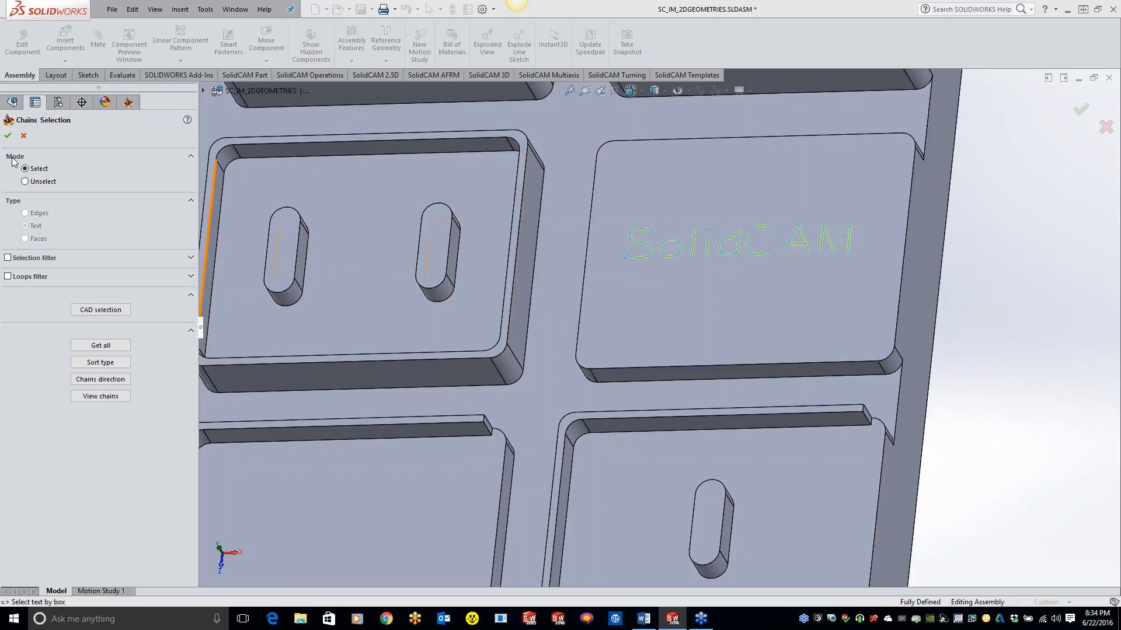
{"action": "left_click", "coordinate": [8, 136]}
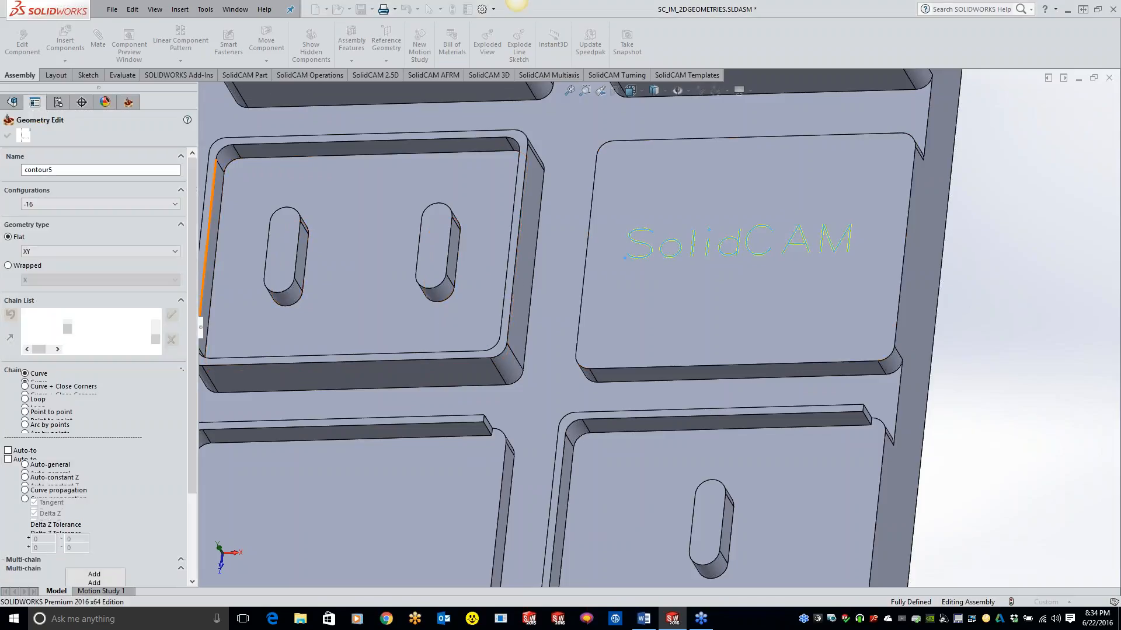
{"action": "right_click", "coordinate": [65, 325]}
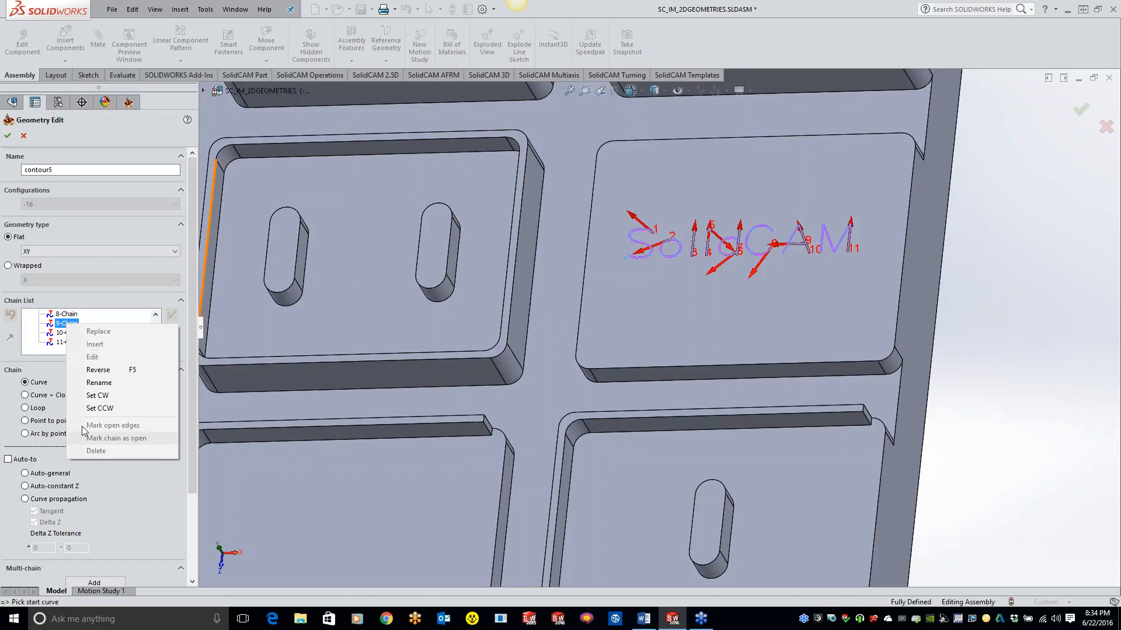
{"action": "left_click", "coordinate": [36, 349]}
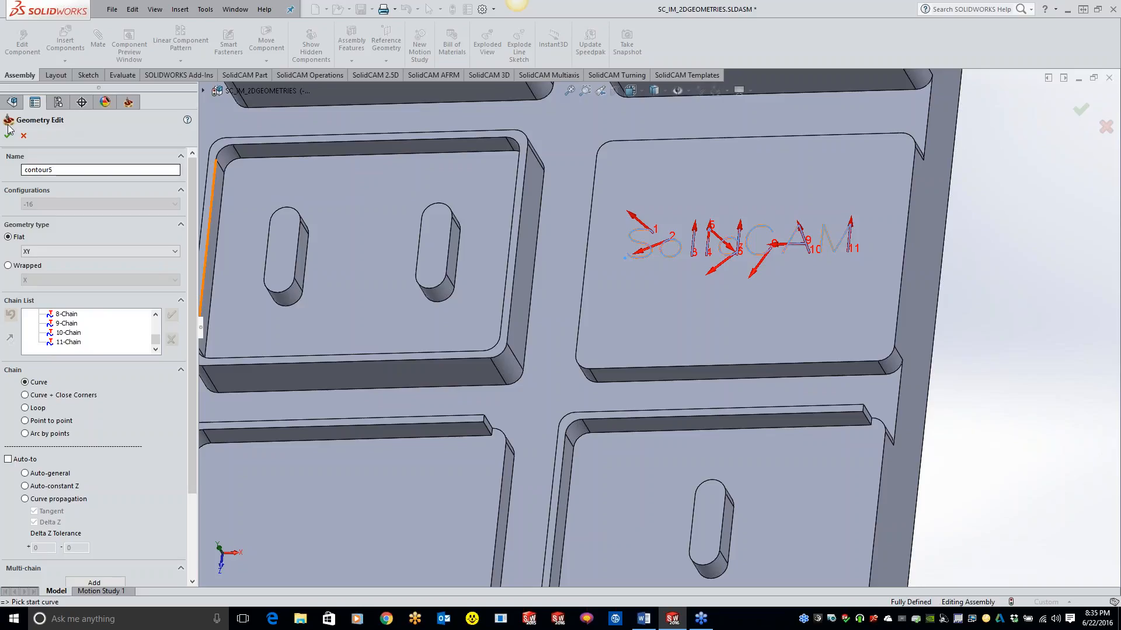
Discard the text geometry and close the profile operation without saving.
{"action": "left_click", "coordinate": [205, 10]}
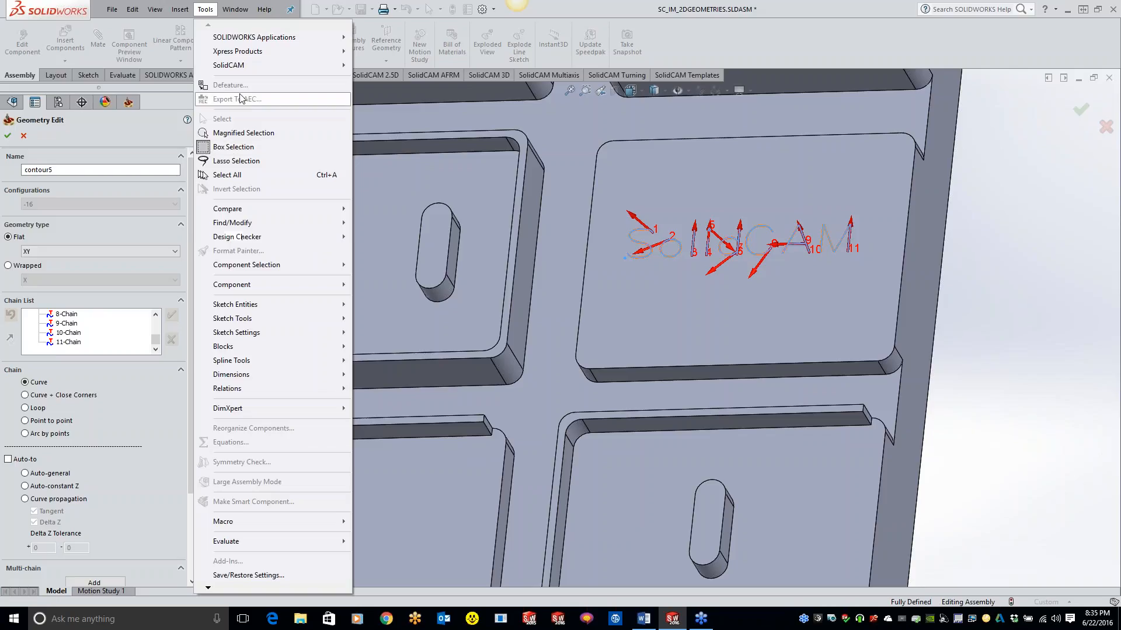
{"action": "mouse_move", "coordinate": [243, 68]}
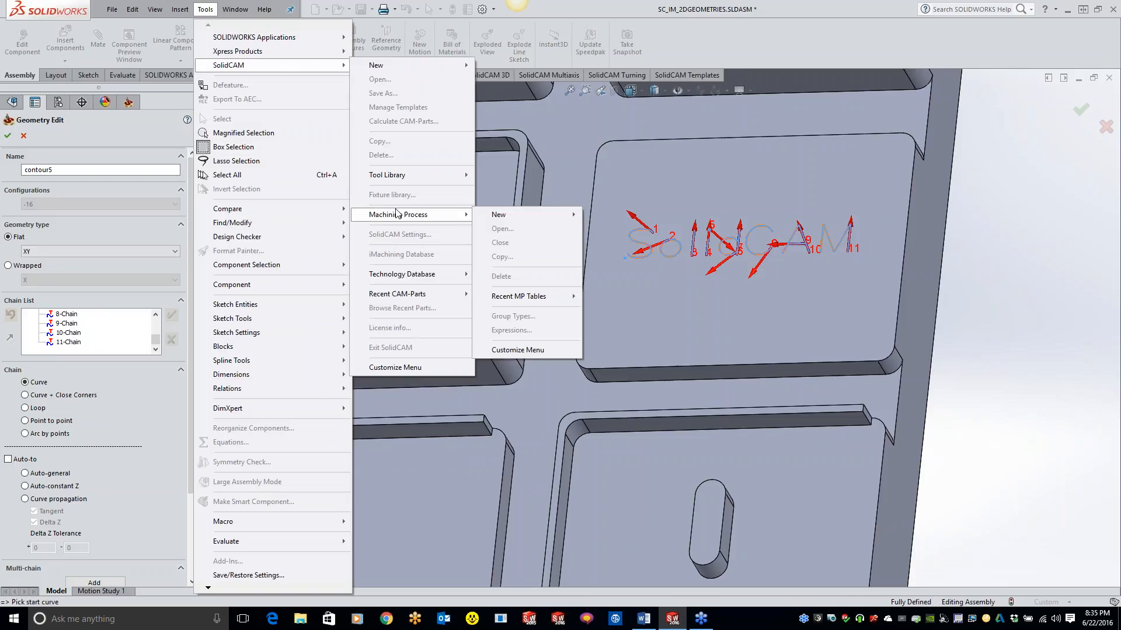
{"action": "left_click", "coordinate": [1016, 435]}
{"action": "left_click", "coordinate": [24, 136]}
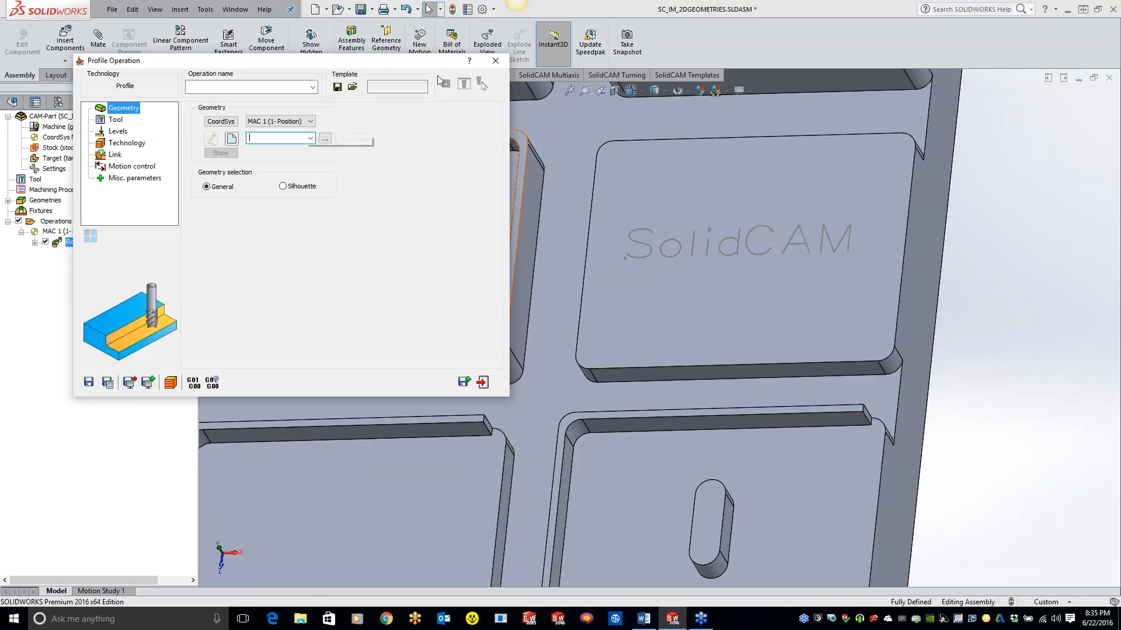
{"action": "left_click", "coordinate": [495, 61]}
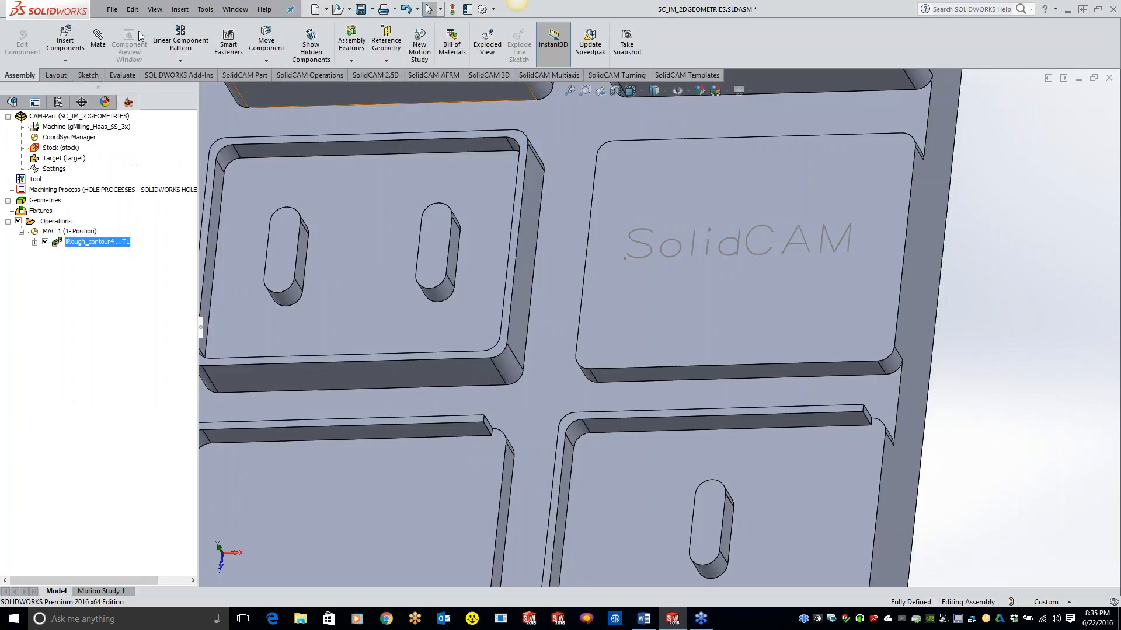
Examine the default CAM colors in the SolidCAM Settings, including the color choices for Show chain/3D Model/Drill, without changing anything.
{"action": "left_click", "coordinate": [205, 9]}
{"action": "mouse_move", "coordinate": [286, 67]}
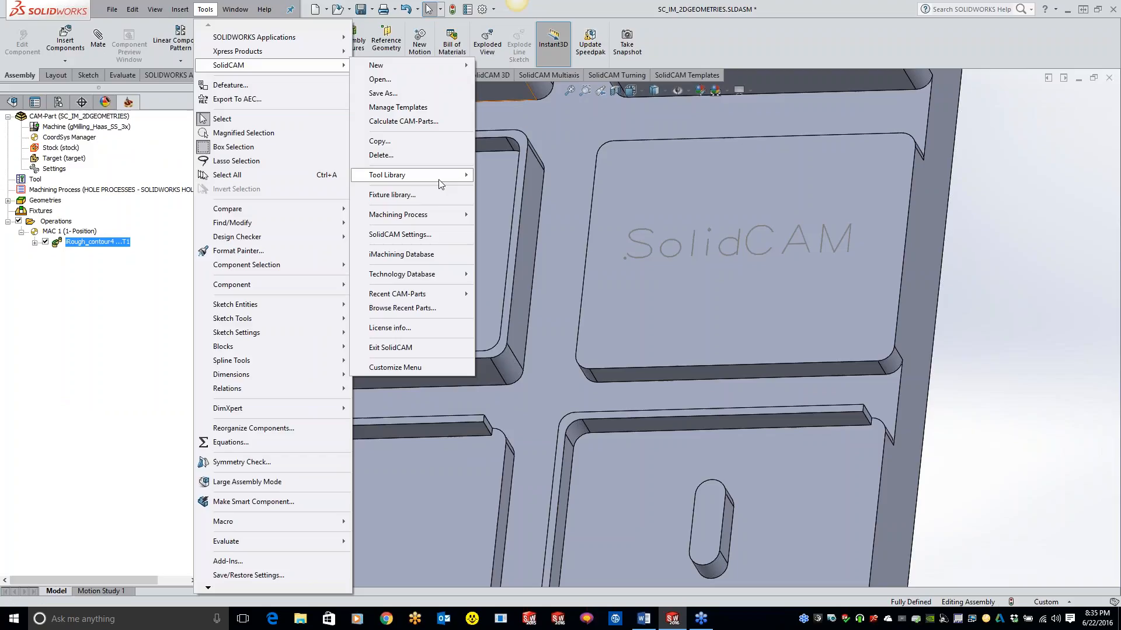
{"action": "left_click", "coordinate": [413, 237]}
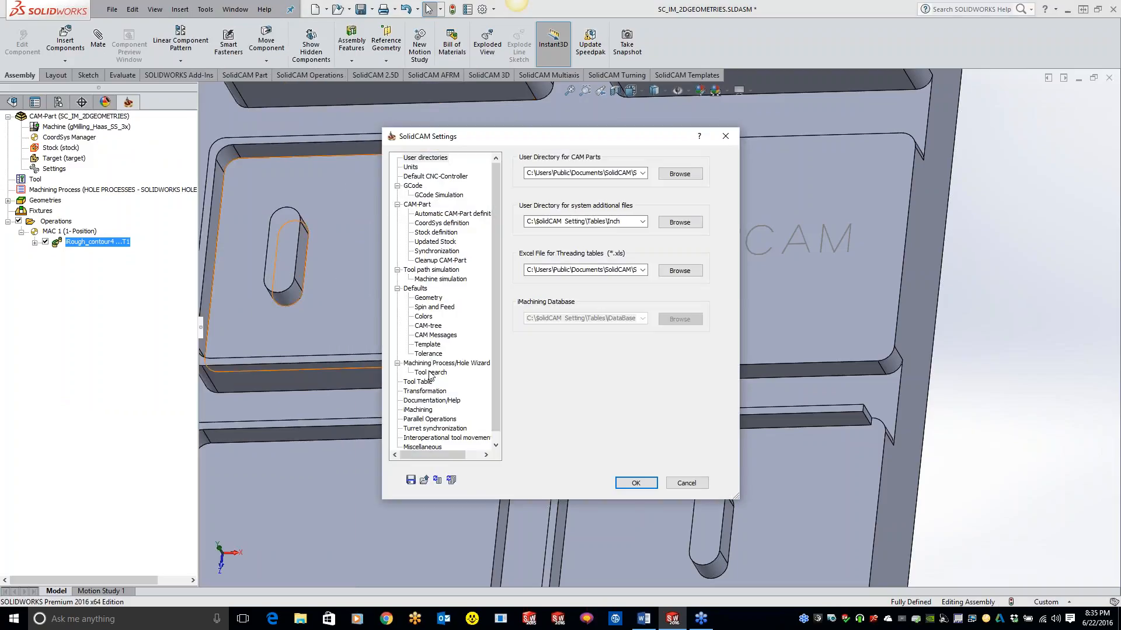
{"action": "left_click", "coordinate": [429, 318]}
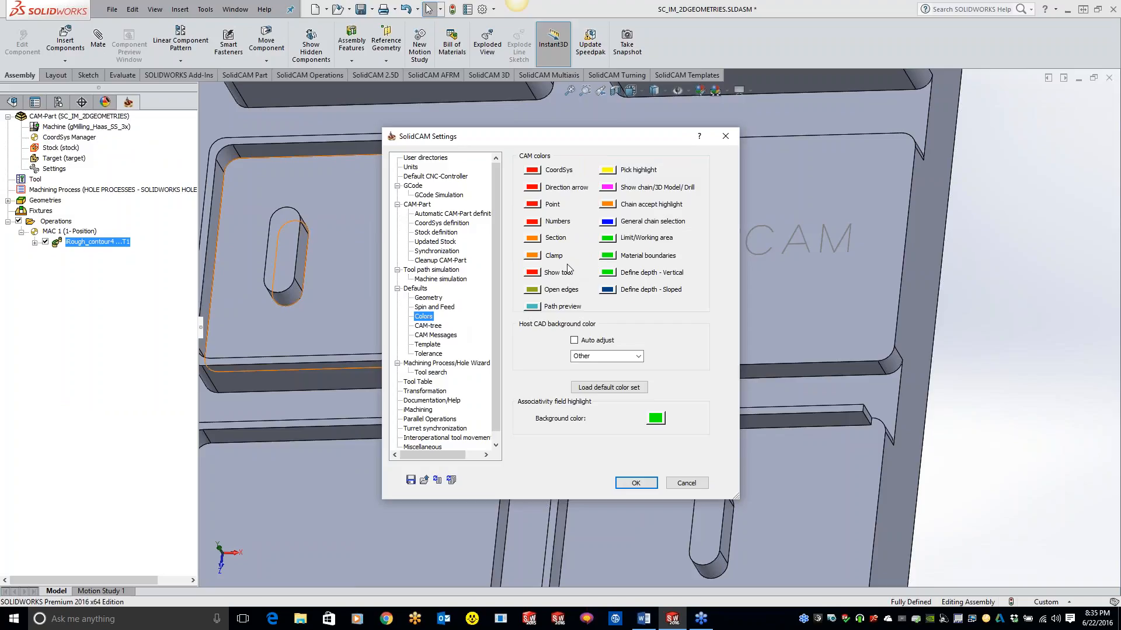
{"action": "left_click", "coordinate": [607, 188]}
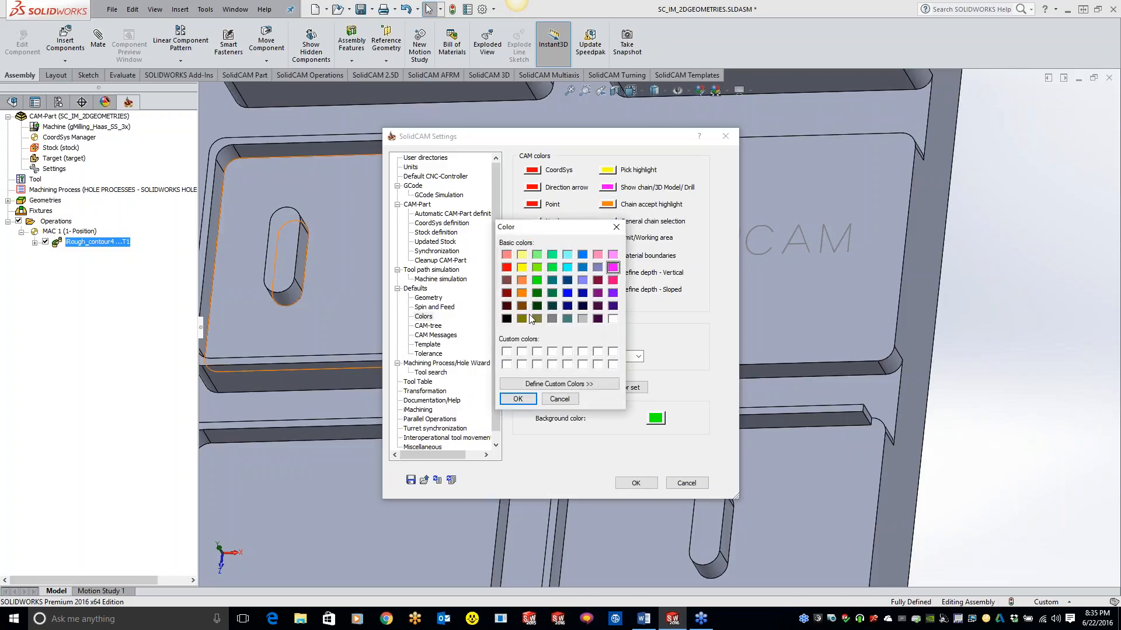
{"action": "left_click", "coordinate": [544, 384]}
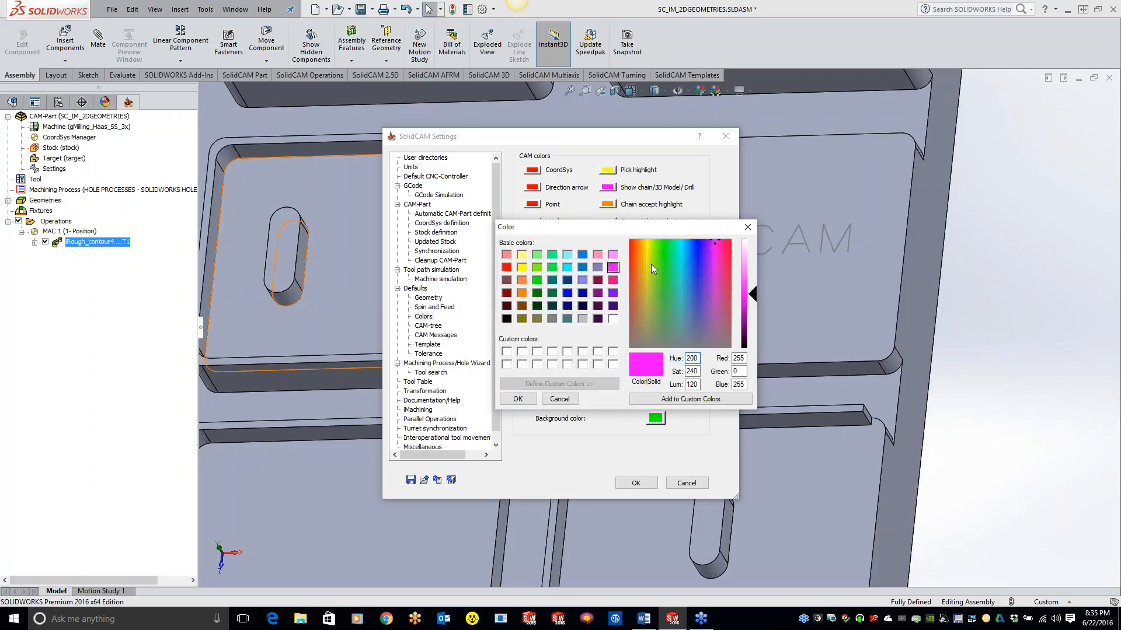
{"action": "left_click", "coordinate": [555, 399]}
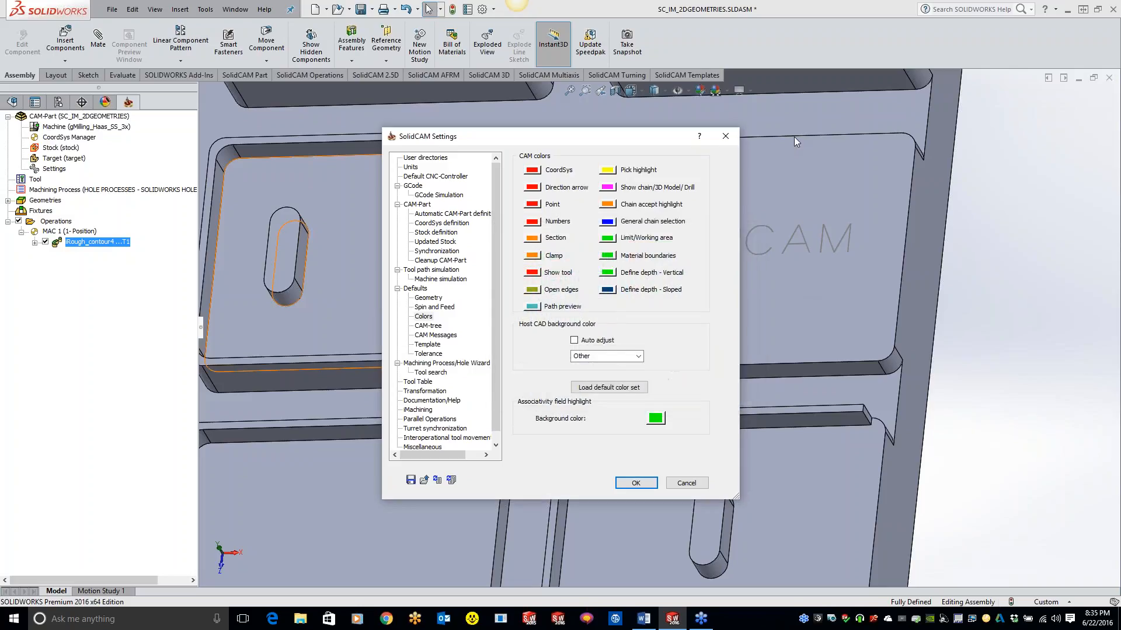
{"action": "left_click", "coordinate": [725, 136]}
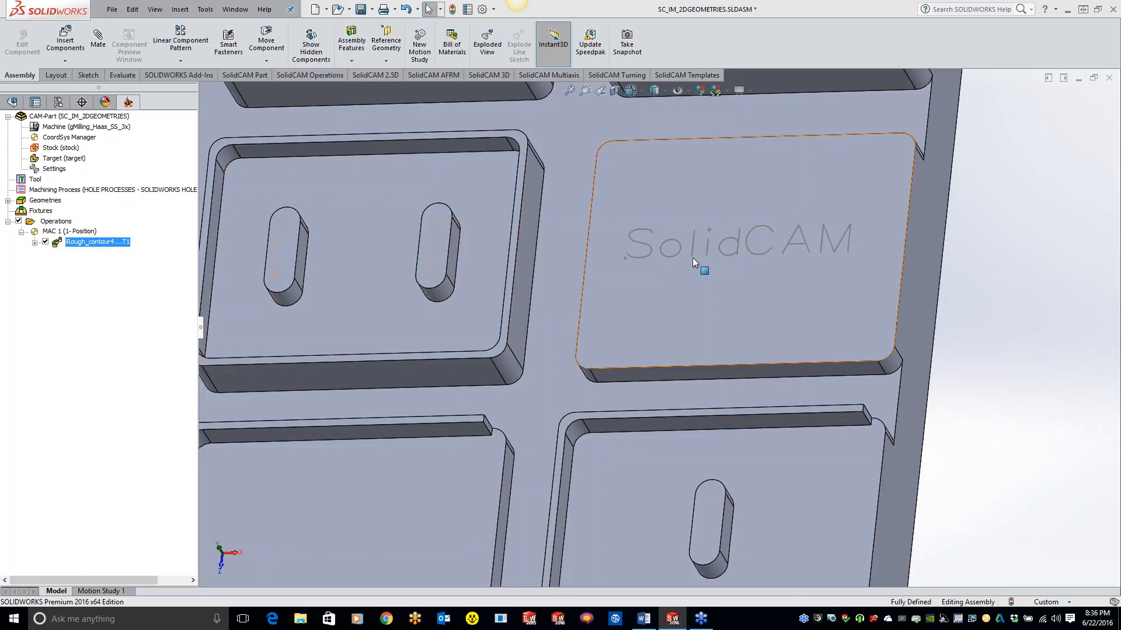
{"action": "scroll", "coordinate": [692, 258], "scroll_direction": "down", "scroll_amount": 5}
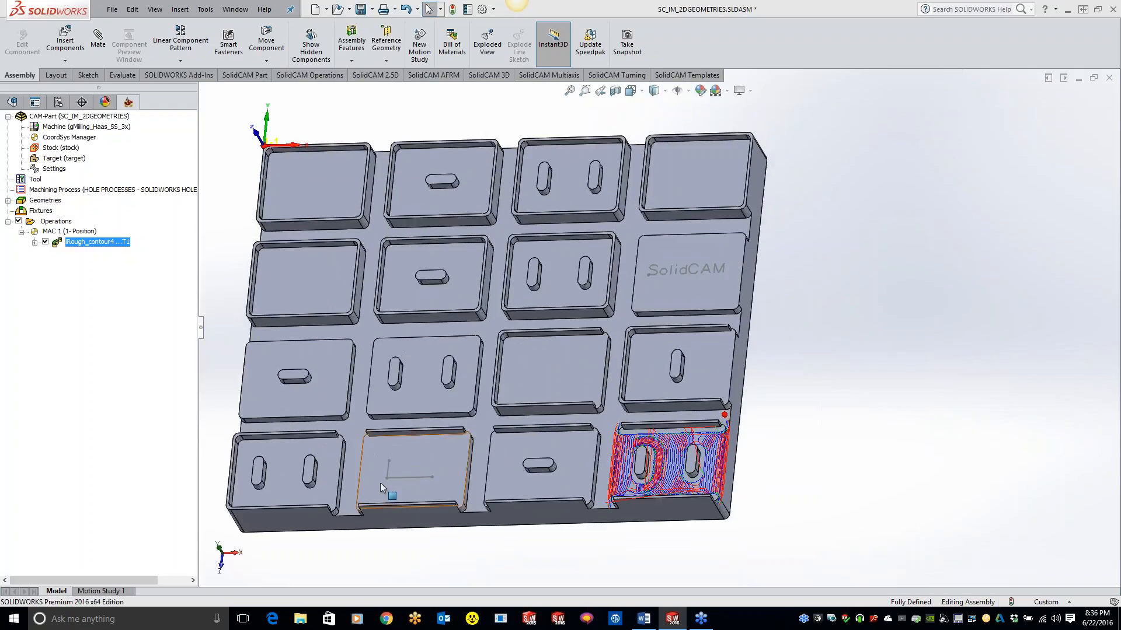
Check the component options available for DesignModel in the assembly tree, and return to the CAM operations tree.
{"action": "left_click", "coordinate": [11, 103]}
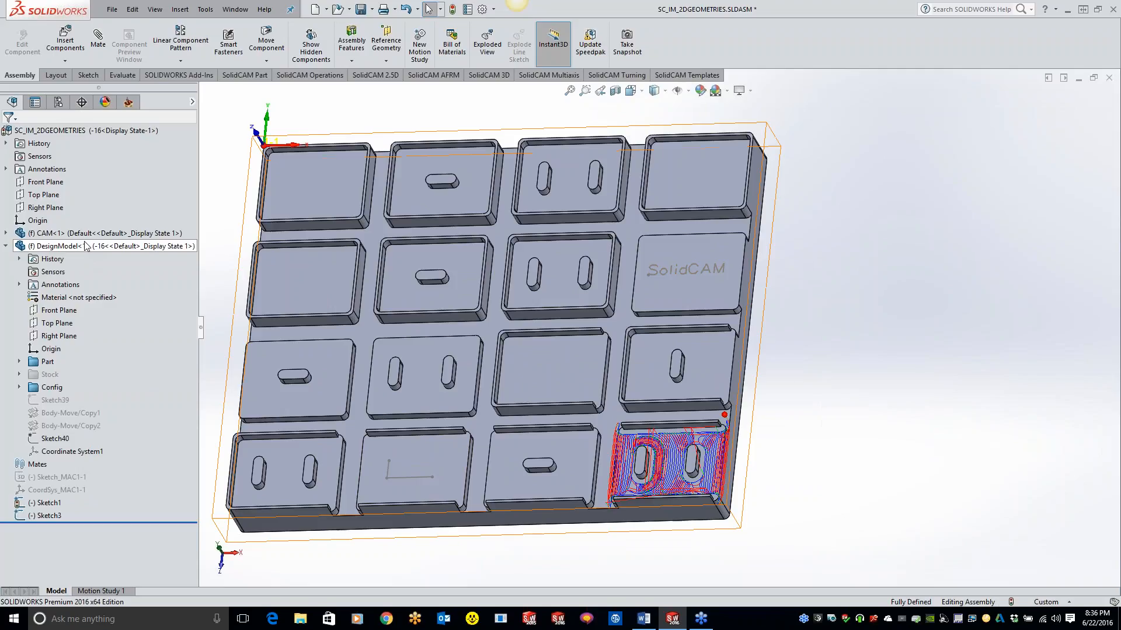
{"action": "right_click", "coordinate": [77, 248]}
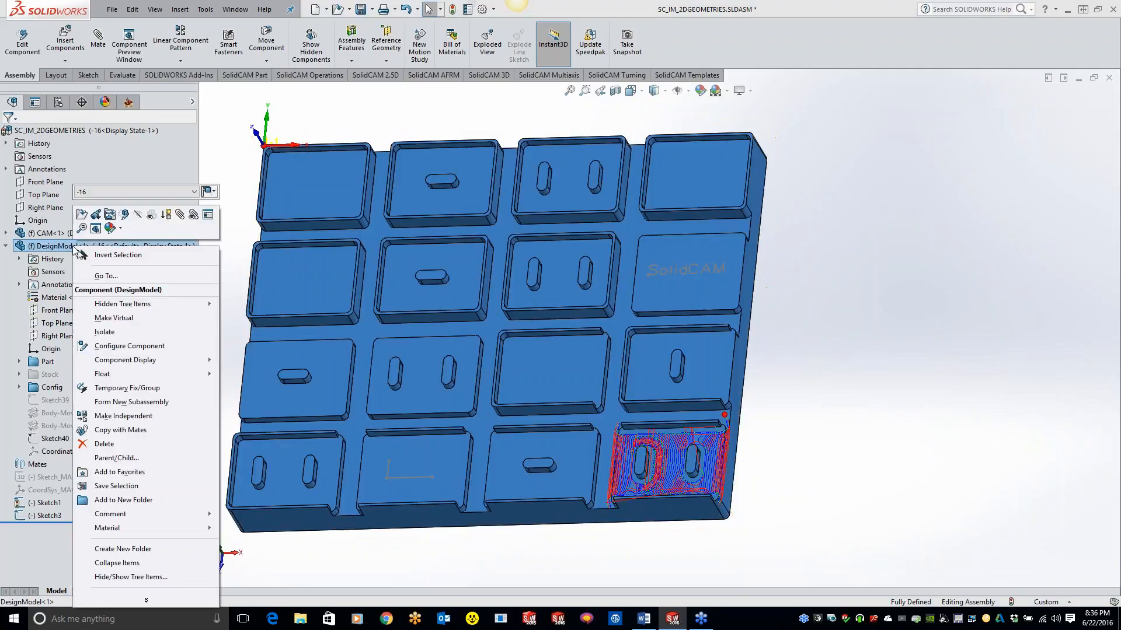
{"action": "left_click", "coordinate": [125, 215]}
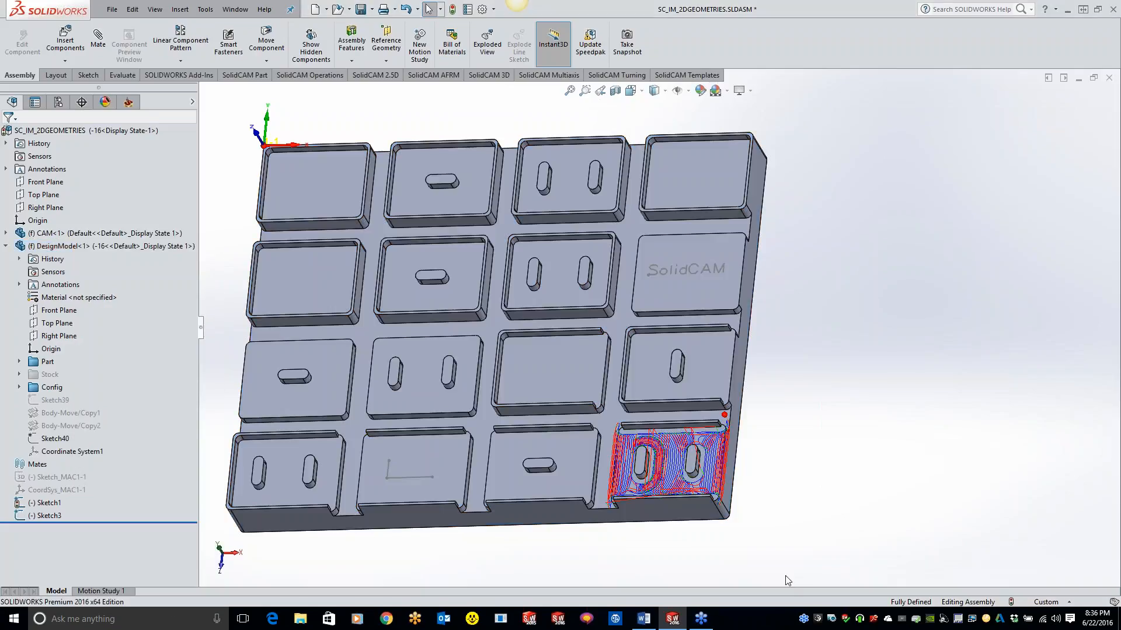
{"action": "left_click", "coordinate": [129, 102]}
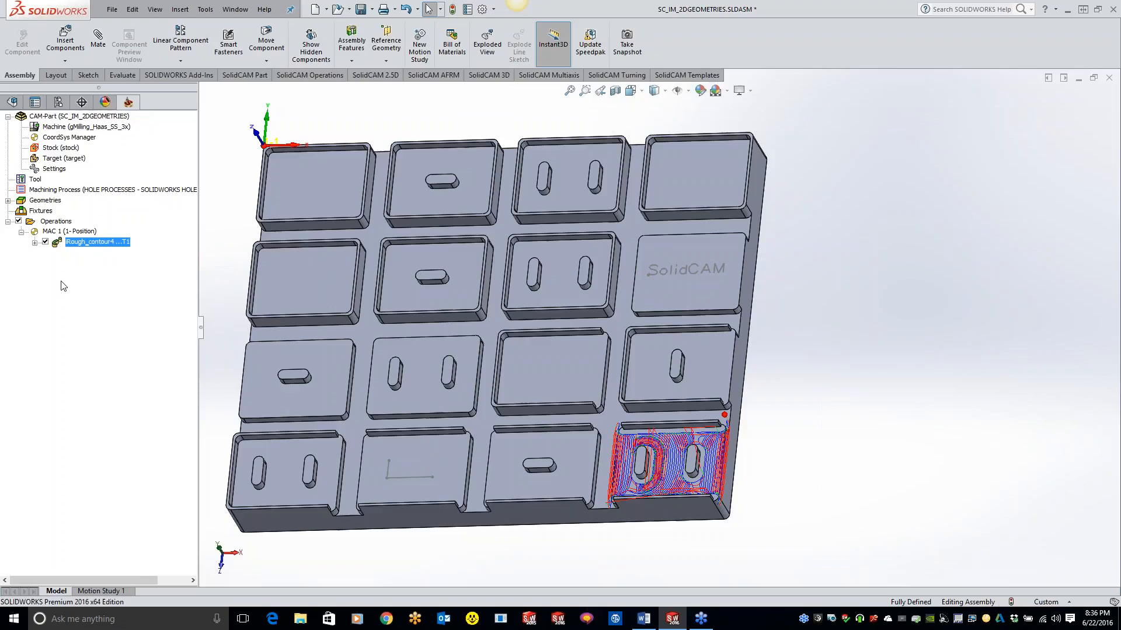
Start an assembly-level sketch on the face around the single horizontal slot in the first column, and discard it.
{"action": "right_click", "coordinate": [268, 390]}
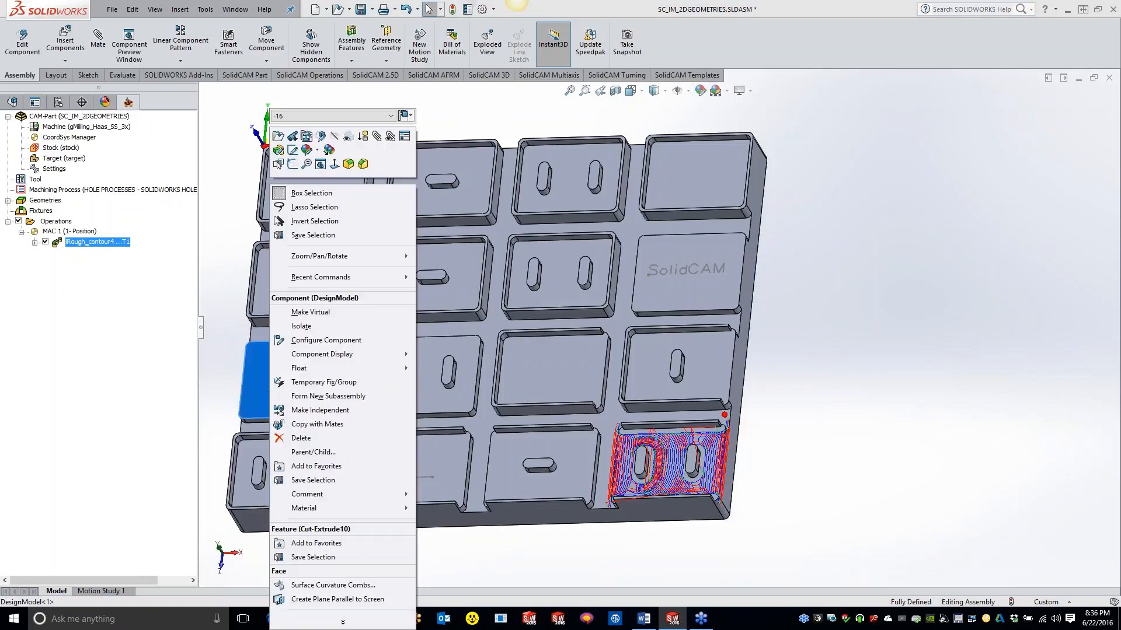
{"action": "left_click", "coordinate": [302, 152]}
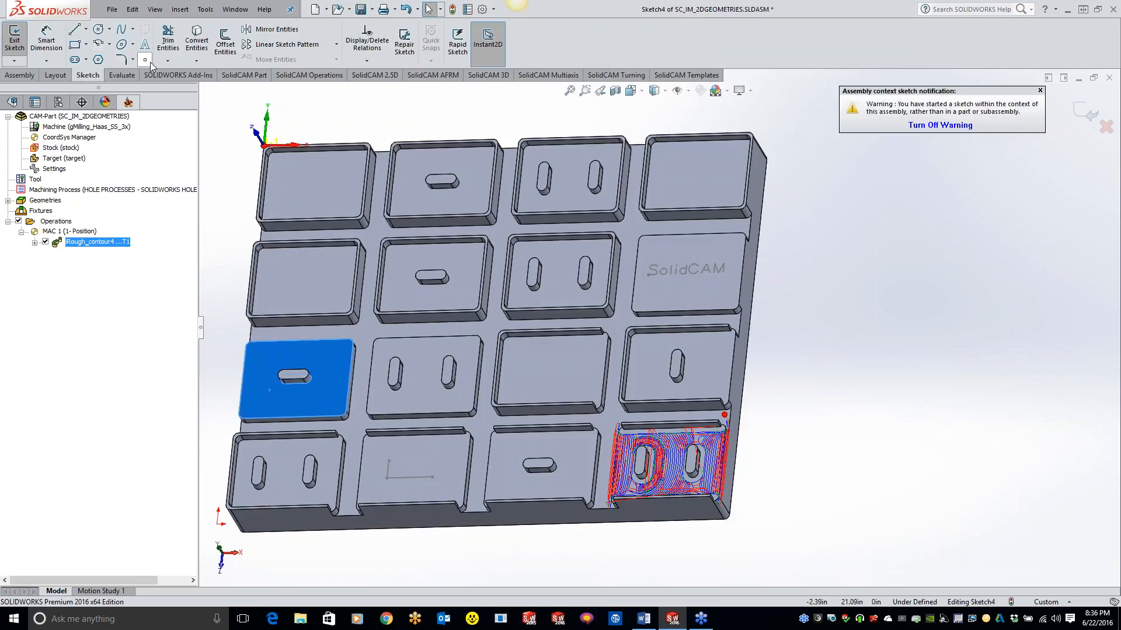
{"action": "left_click", "coordinate": [1106, 127]}
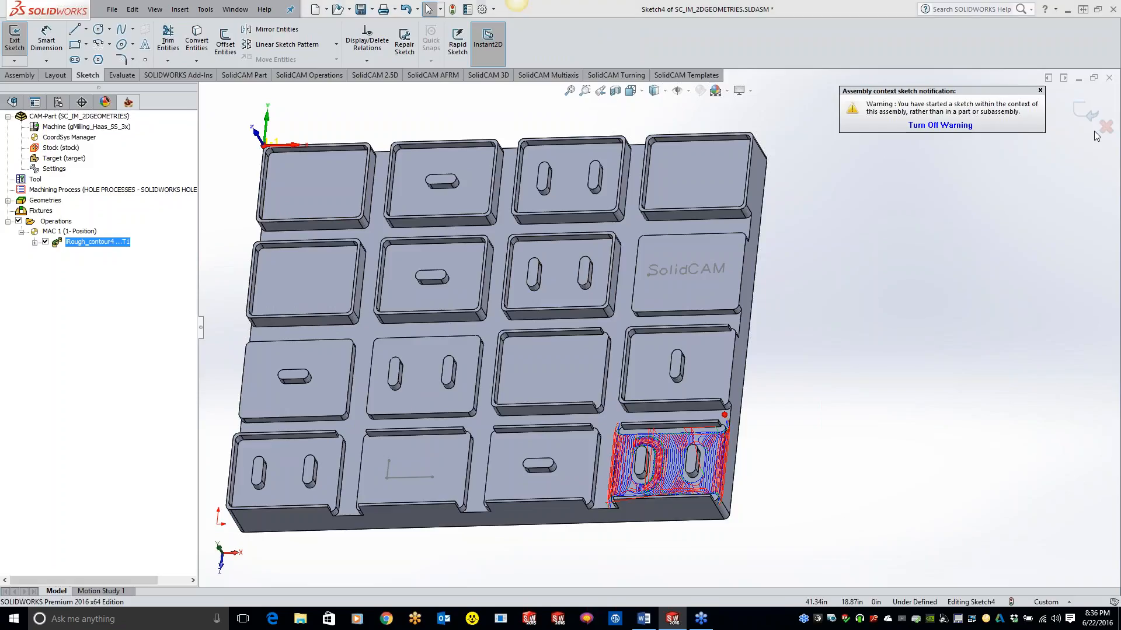
{"action": "left_click", "coordinate": [574, 314]}
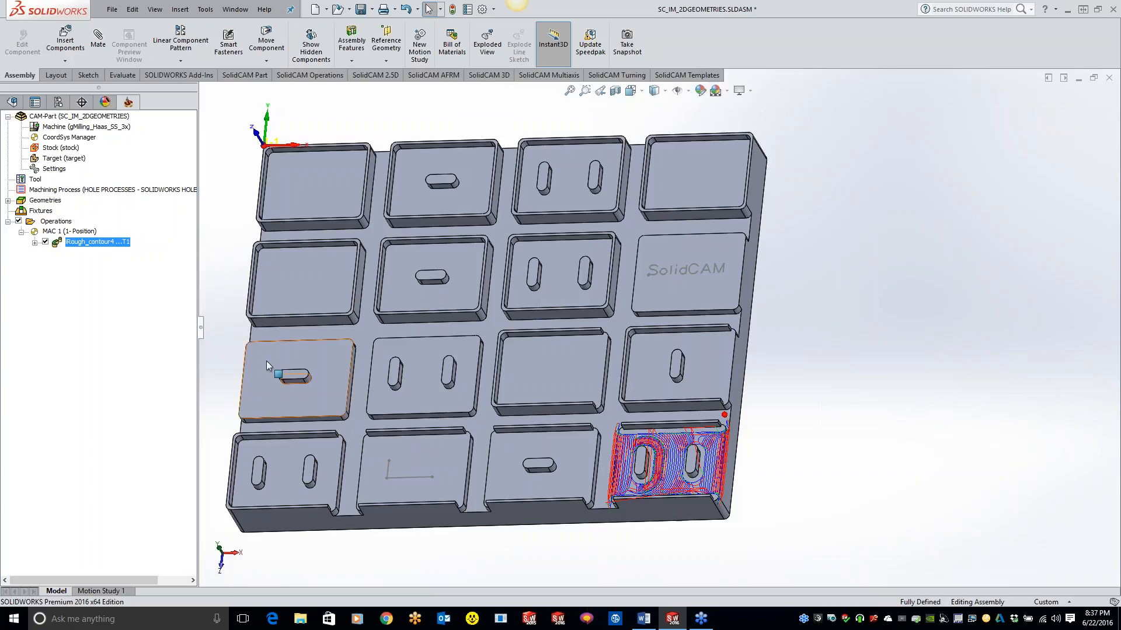
Sketch a rectangle about 1.6 by 1.2 in on the floor of the empty pocket nearest the origin, and discard the sketch.
{"action": "right_click", "coordinate": [280, 166]}
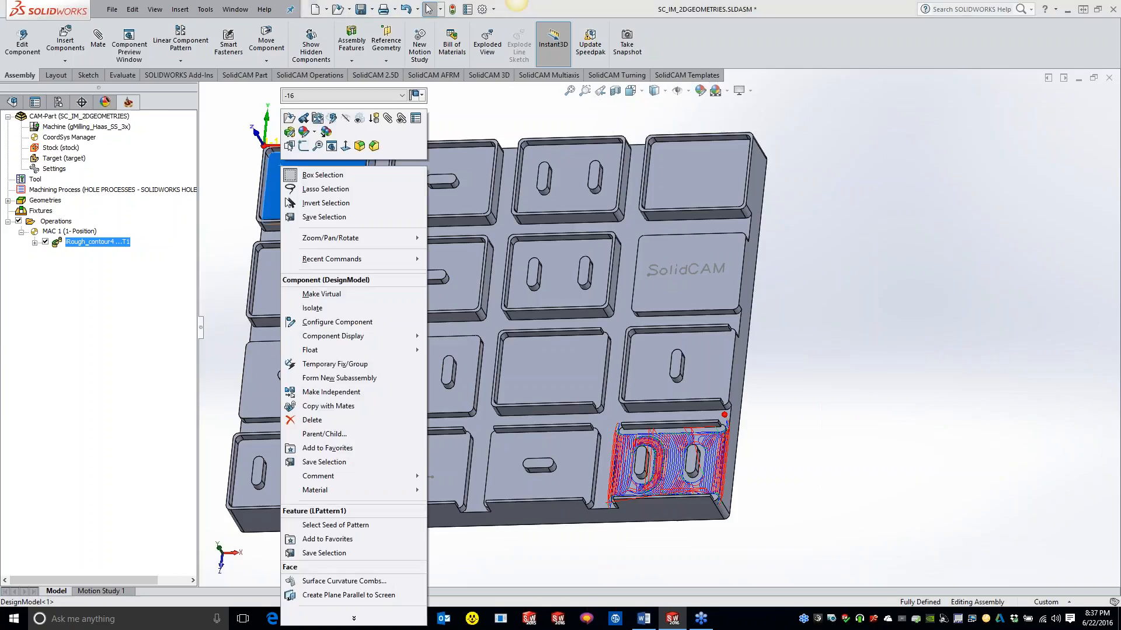
{"action": "left_click", "coordinate": [303, 145]}
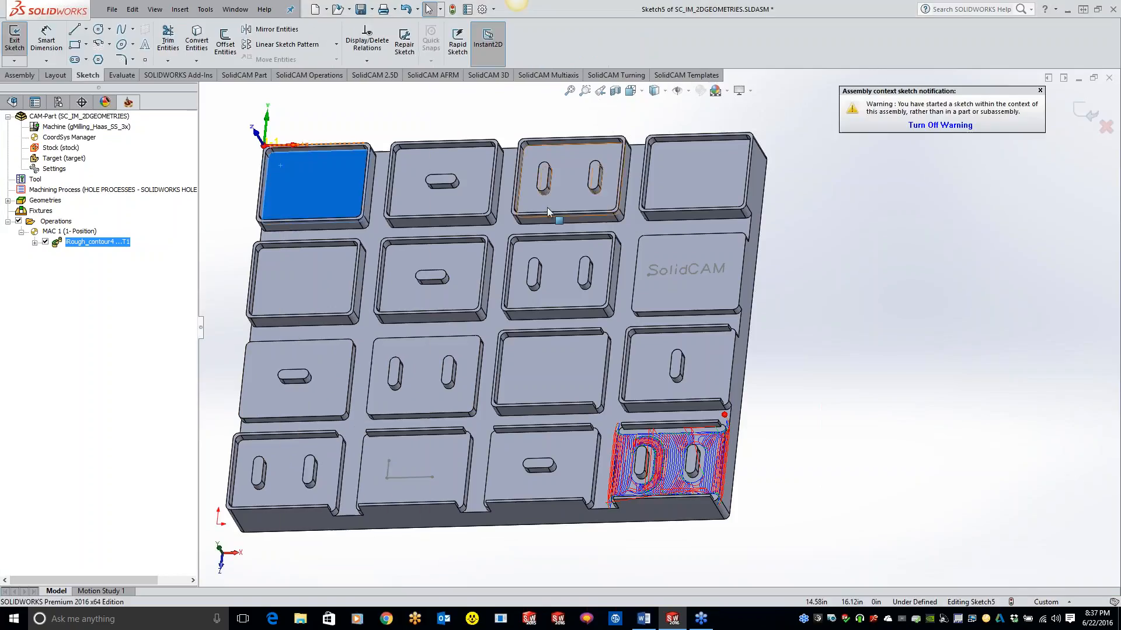
{"action": "left_click", "coordinate": [75, 44]}
{"action": "left_click", "coordinate": [296, 173]}
{"action": "left_click", "coordinate": [329, 195]}
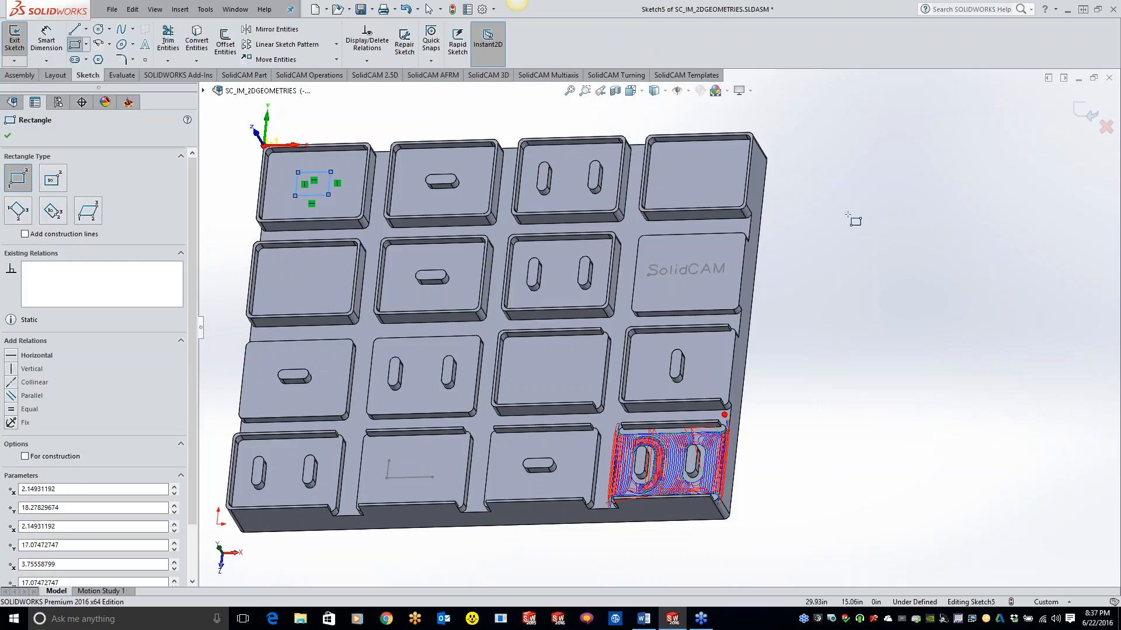
{"action": "left_click", "coordinate": [1106, 127]}
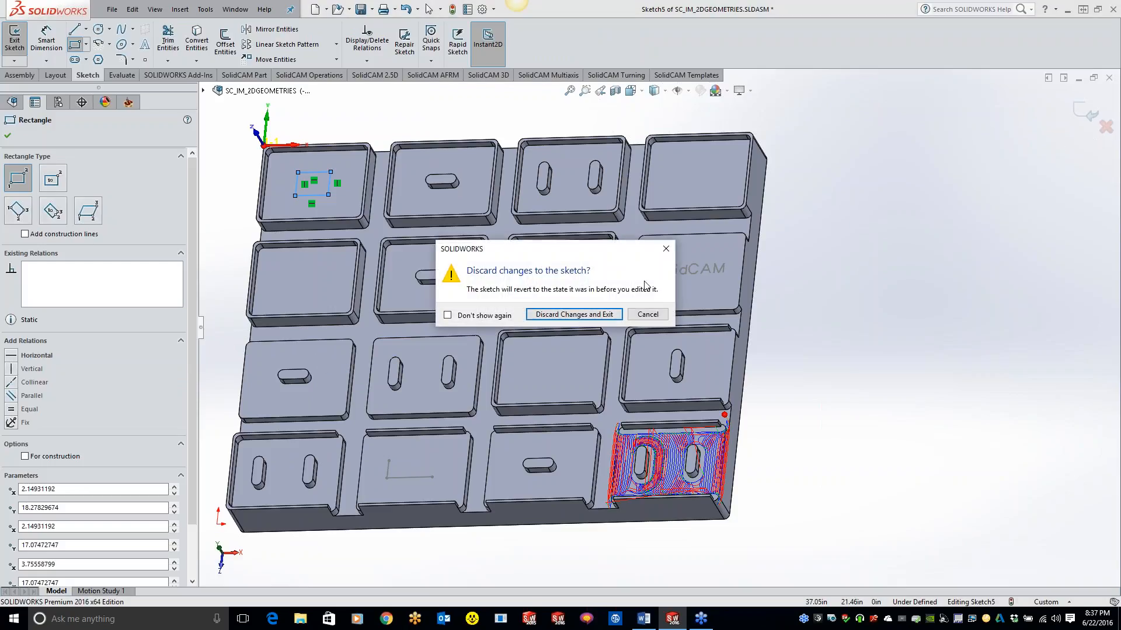
{"action": "left_click", "coordinate": [569, 314]}
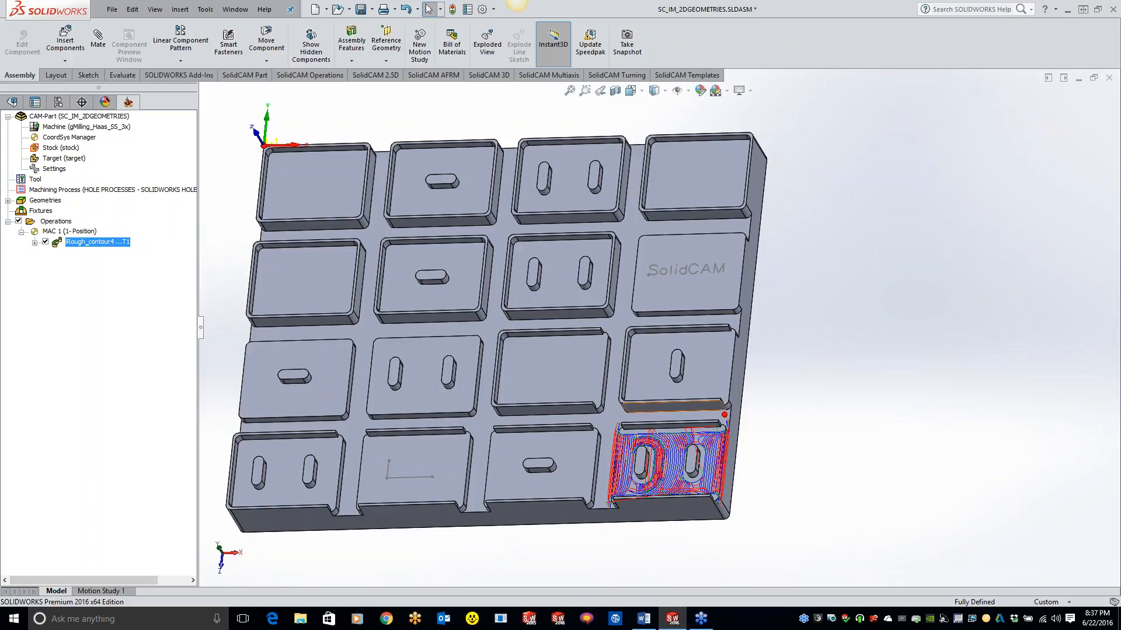
Start an assembly-level sketch on the plate's long side face next to the origin, and discard it.
{"action": "key", "text": "z"}
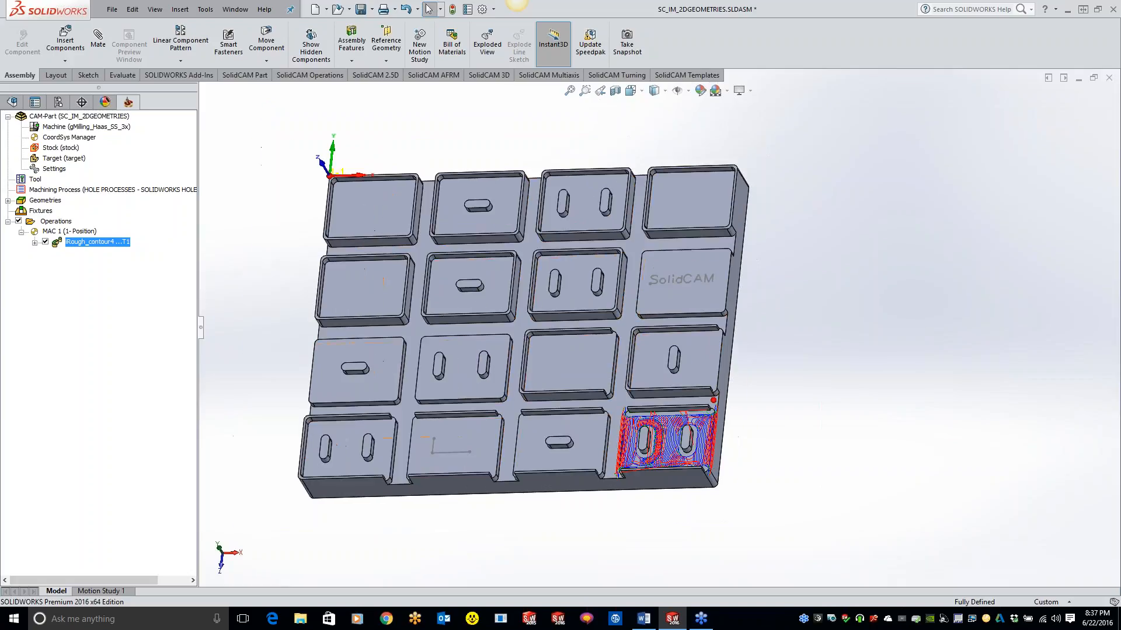
{"action": "left_click", "coordinate": [12, 103]}
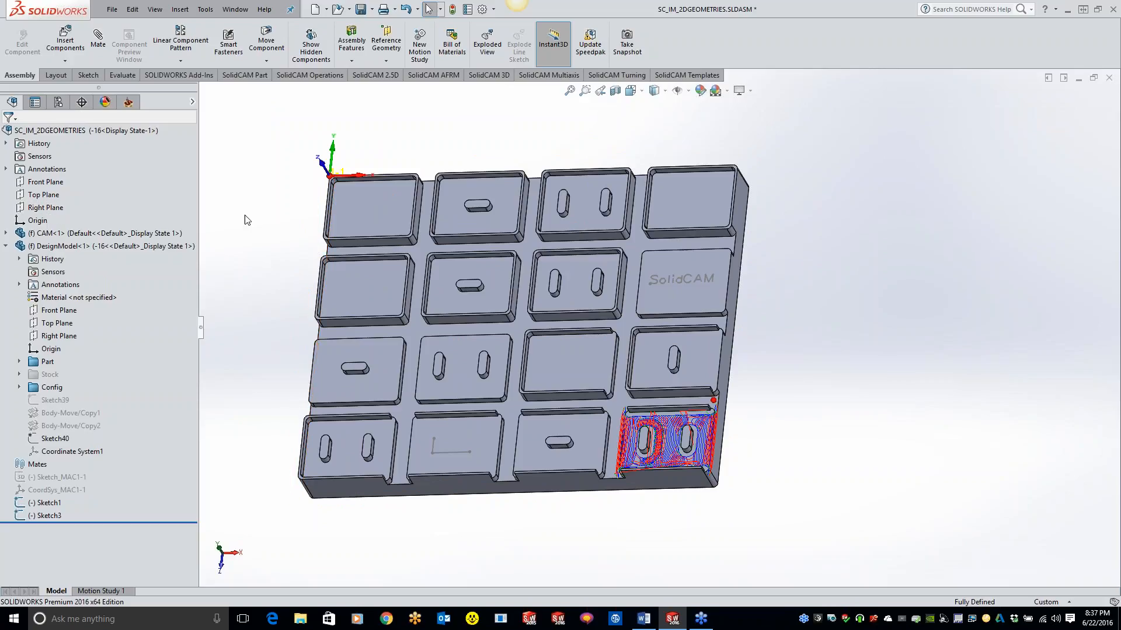
{"action": "right_click", "coordinate": [44, 207]}
{"action": "left_click", "coordinate": [214, 198]}
{"action": "middle_click_drag", "start_coordinate": [284, 244], "coordinate": [390, 319]}
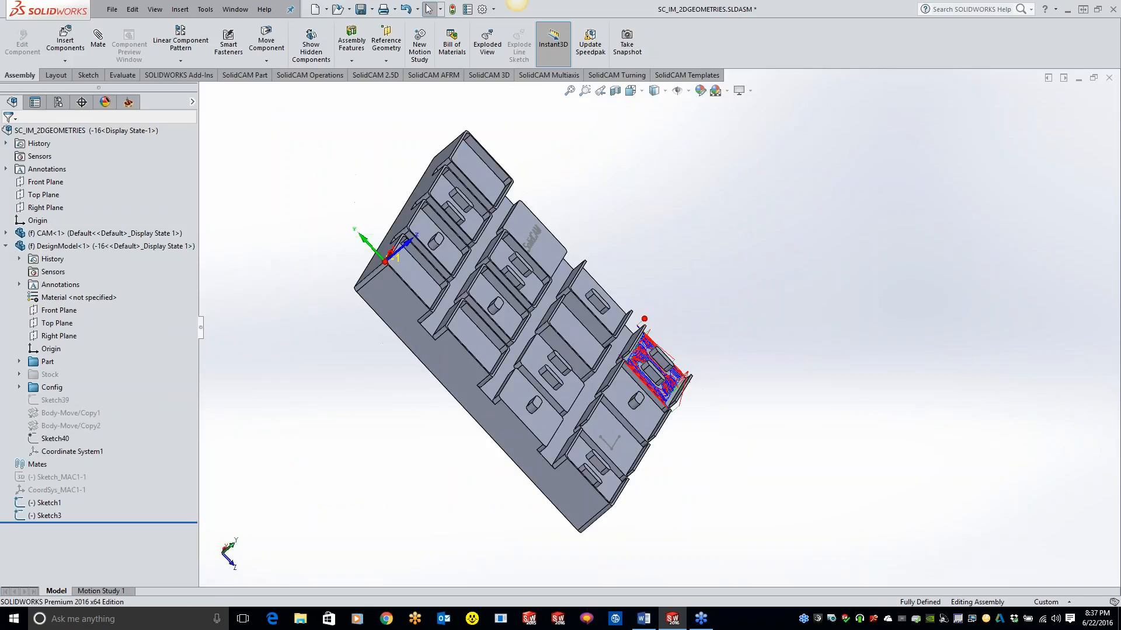
{"action": "right_click", "coordinate": [389, 314]}
{"action": "left_click", "coordinate": [412, 153]}
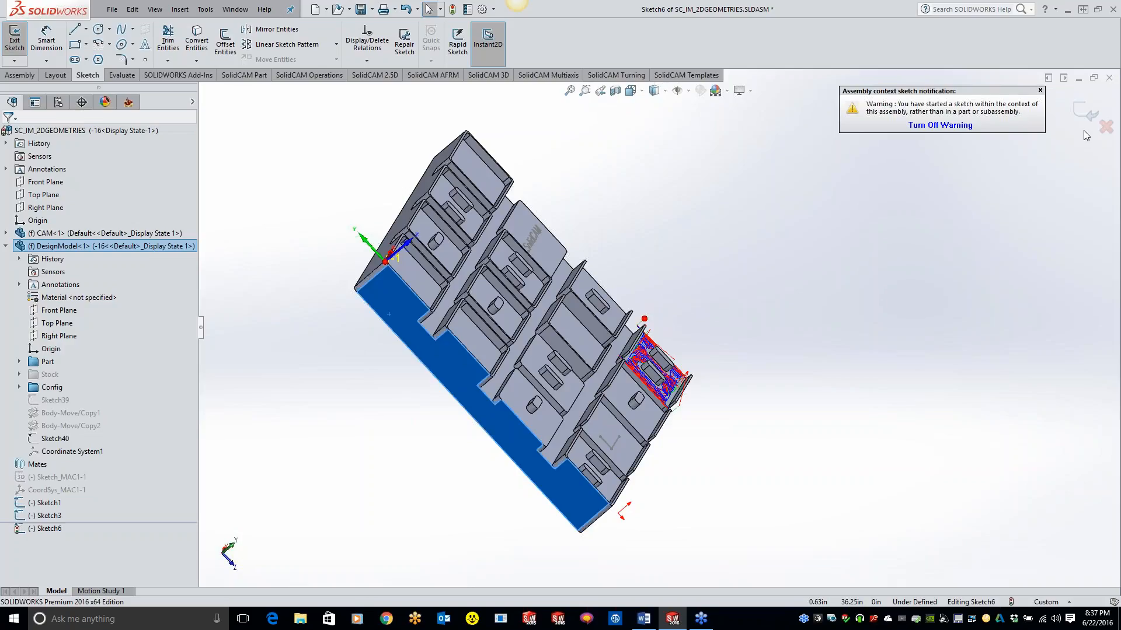
{"action": "left_click", "coordinate": [1105, 127]}
{"action": "left_click", "coordinate": [565, 313]}
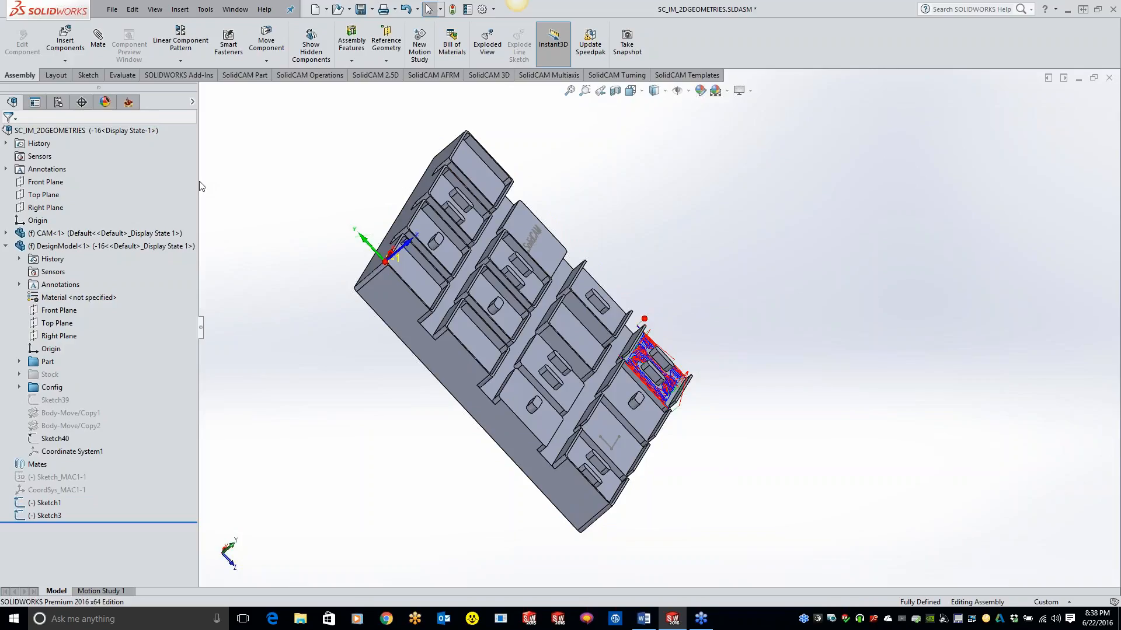
Add a new Profile milling operation after the iRough_contour4 operation.
{"action": "left_click", "coordinate": [129, 103]}
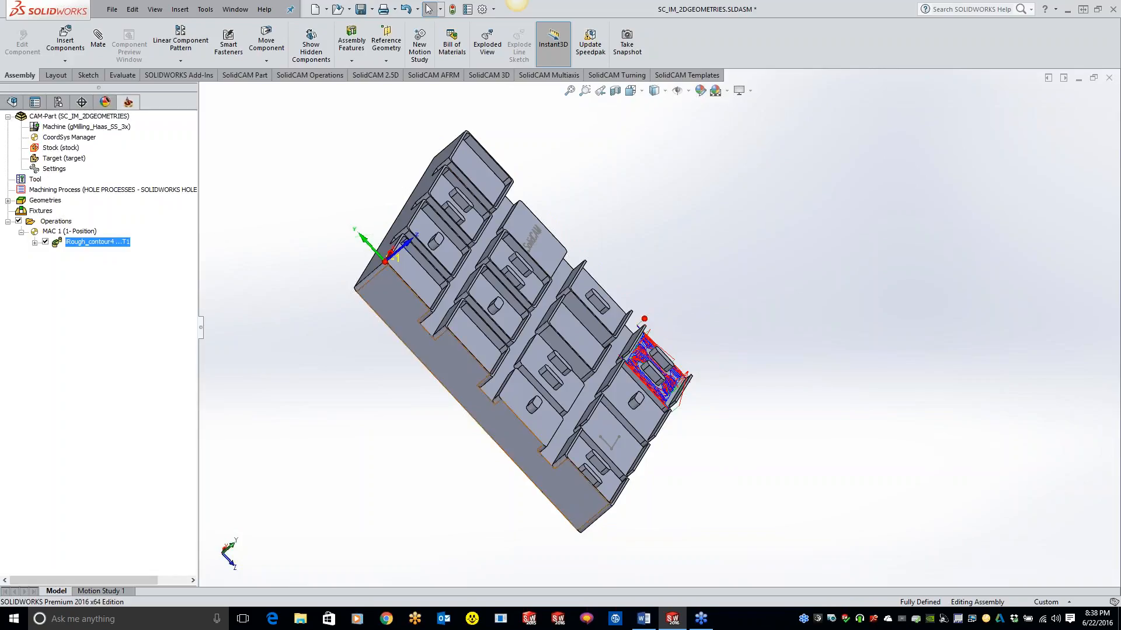
{"action": "right_click", "coordinate": [102, 247]}
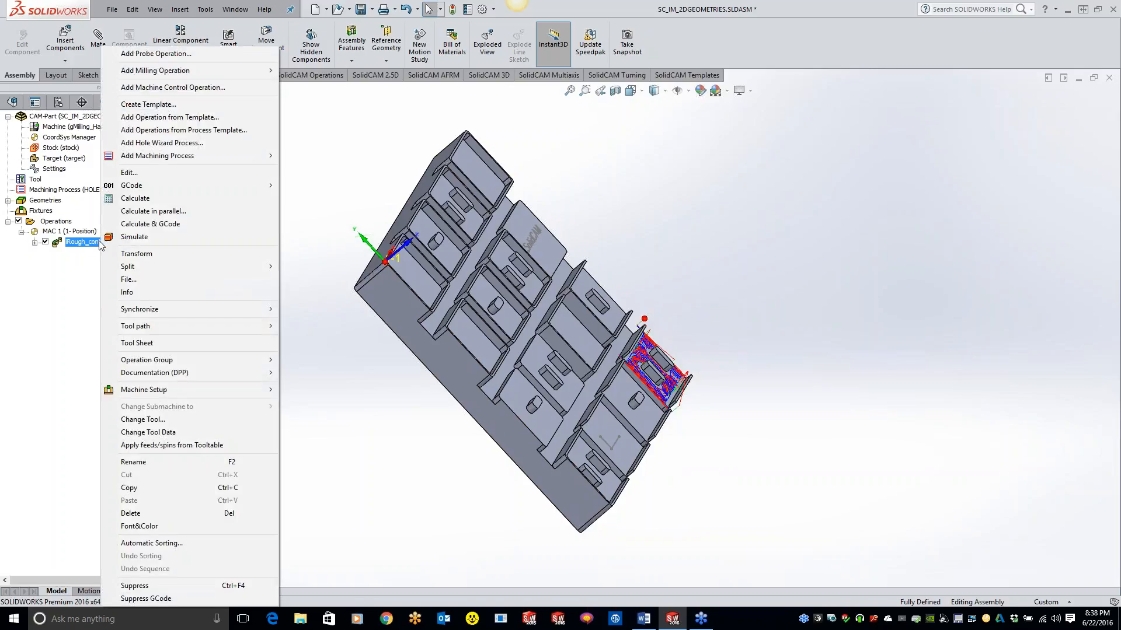
{"action": "mouse_move", "coordinate": [175, 70]}
{"action": "left_click", "coordinate": [309, 113]}
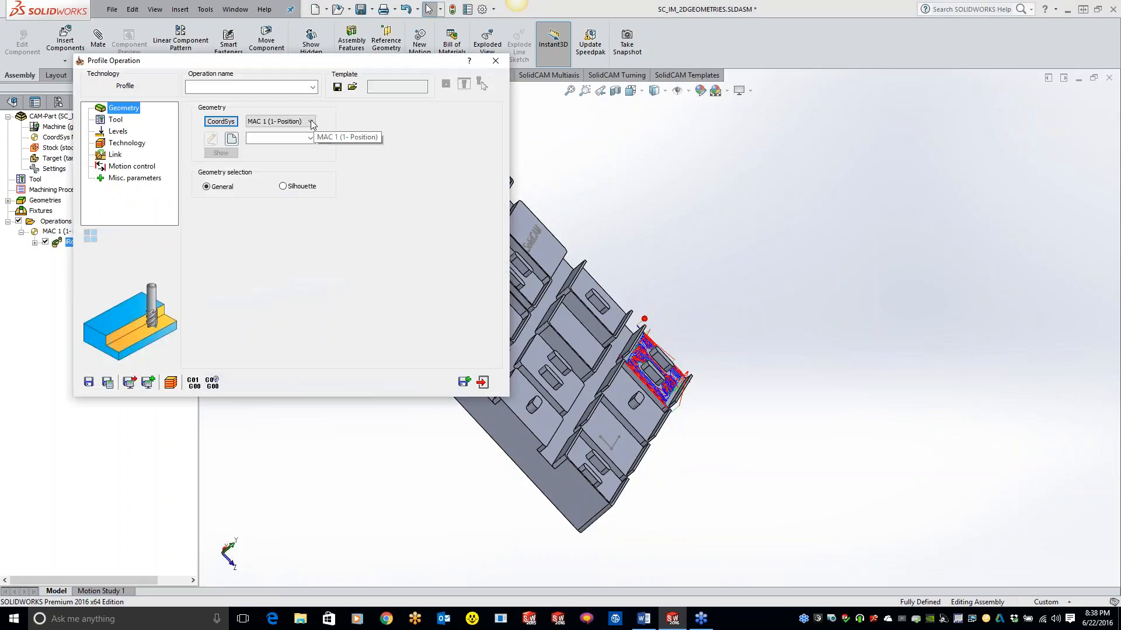
Assign the existing contour1 geometry to the profile operation and show its chains on the model.
{"action": "left_click", "coordinate": [311, 138]}
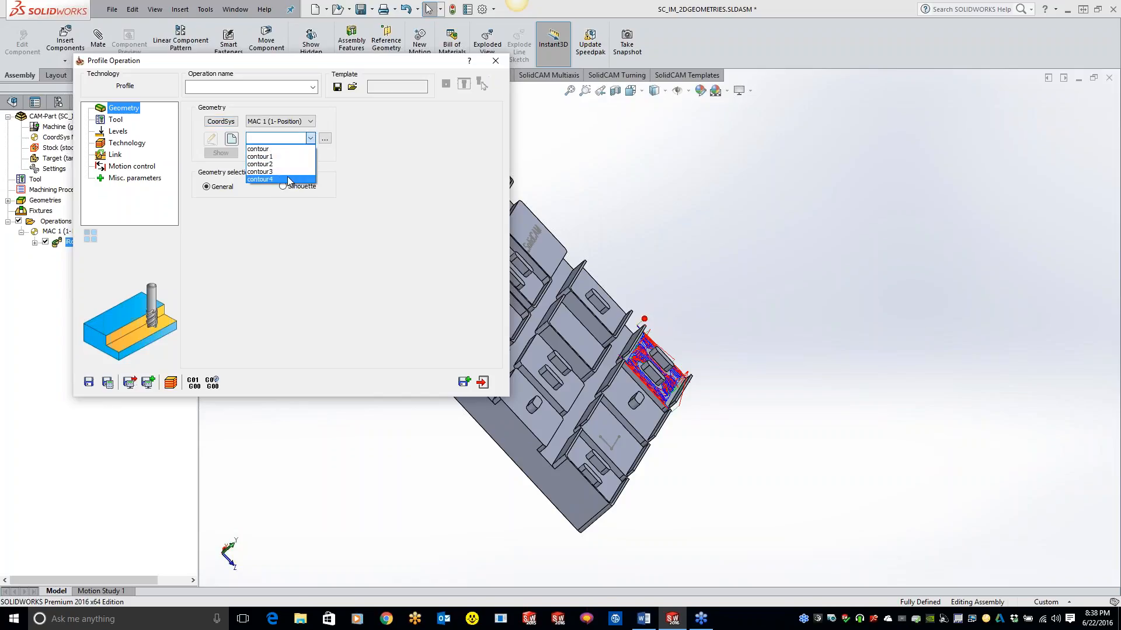
{"action": "left_click", "coordinate": [268, 156]}
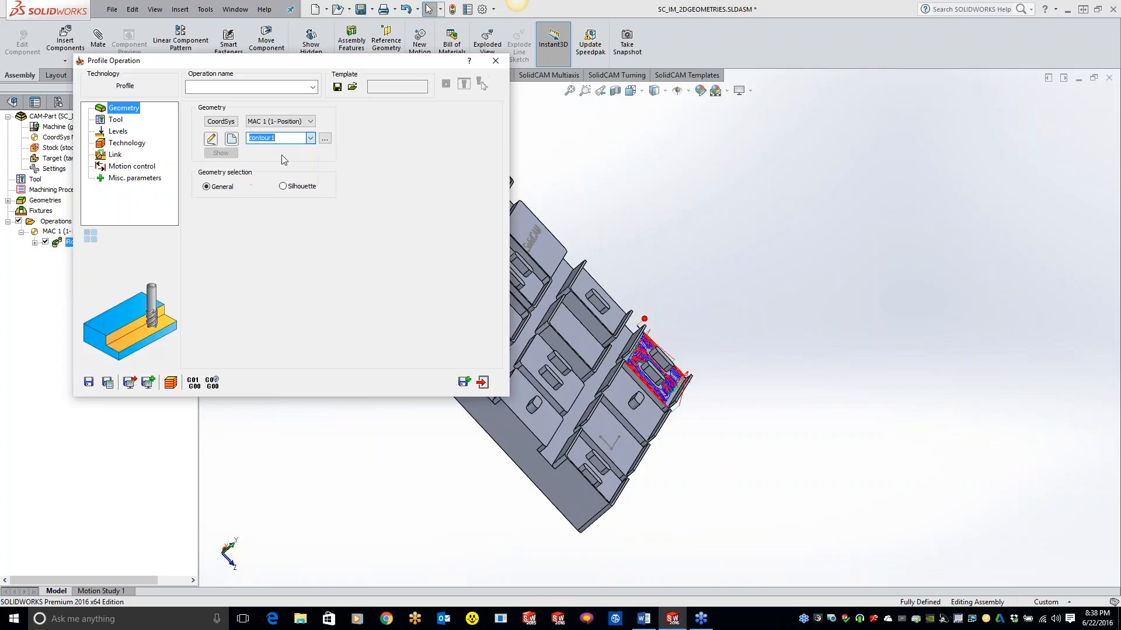
{"action": "left_click", "coordinate": [226, 155]}
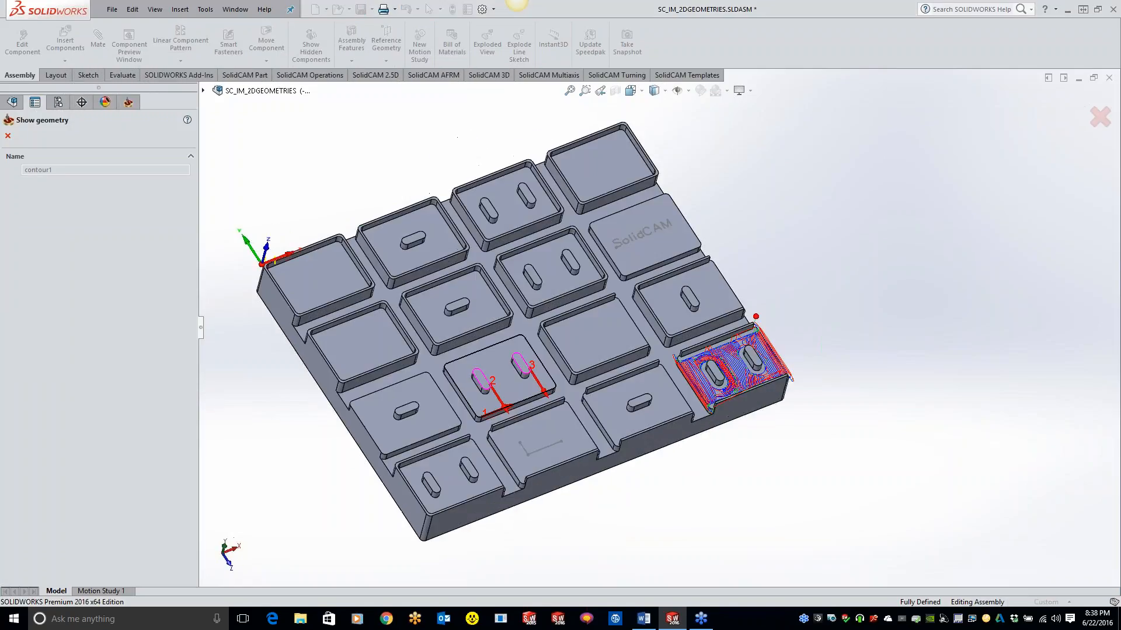
{"action": "left_click", "coordinate": [8, 135]}
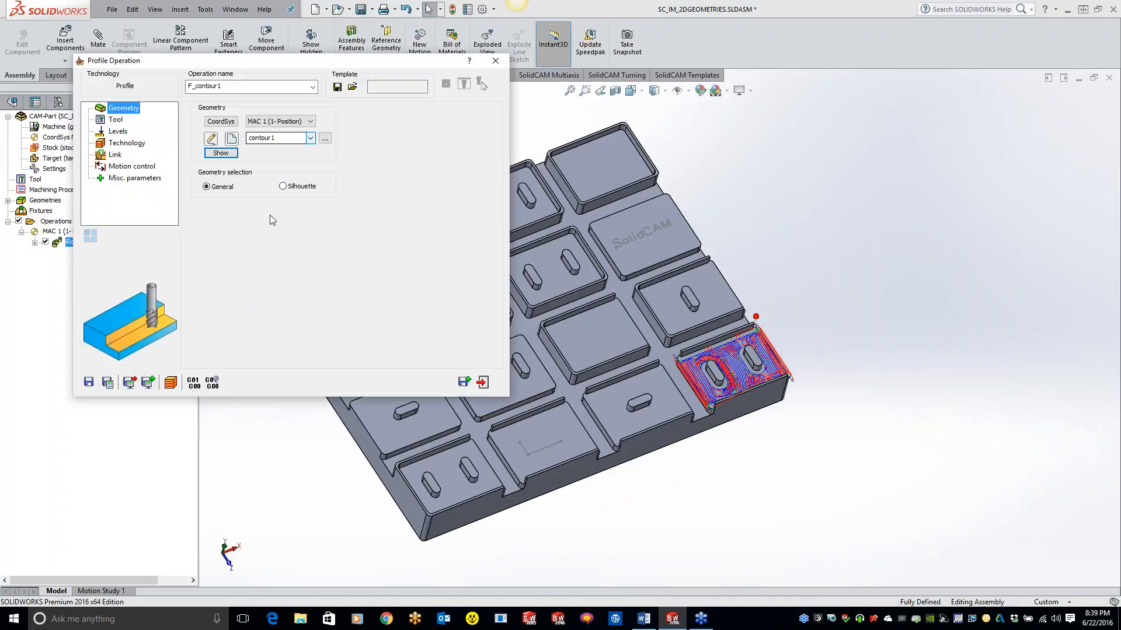
With the iRough_contour4 toolpath hidden, browse the saved geometries contour to contour4, pick contour1, and close the profile operation without saving.
{"action": "left_click", "coordinate": [46, 241]}
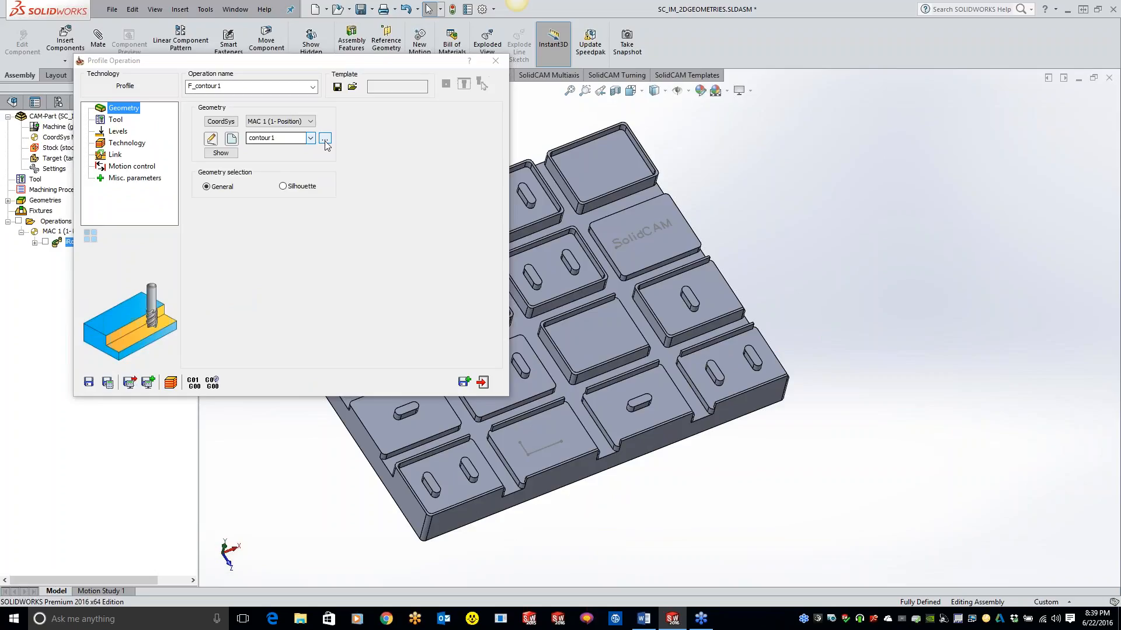
{"action": "left_click", "coordinate": [324, 138]}
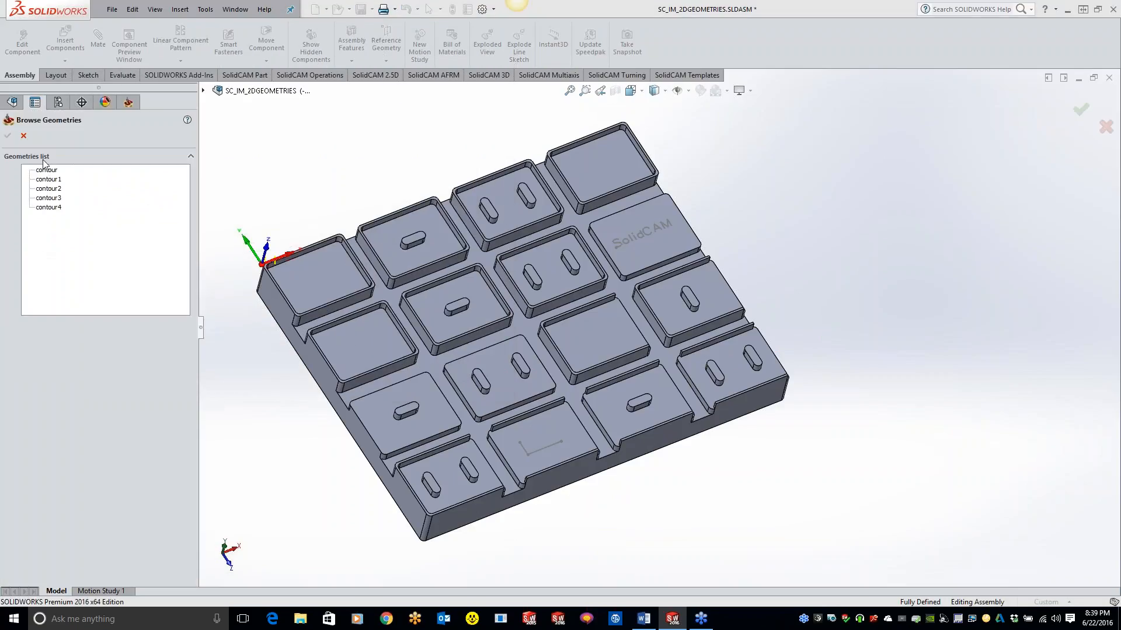
{"action": "left_click", "coordinate": [46, 170]}
{"action": "left_click", "coordinate": [47, 179]}
{"action": "left_click", "coordinate": [48, 188]}
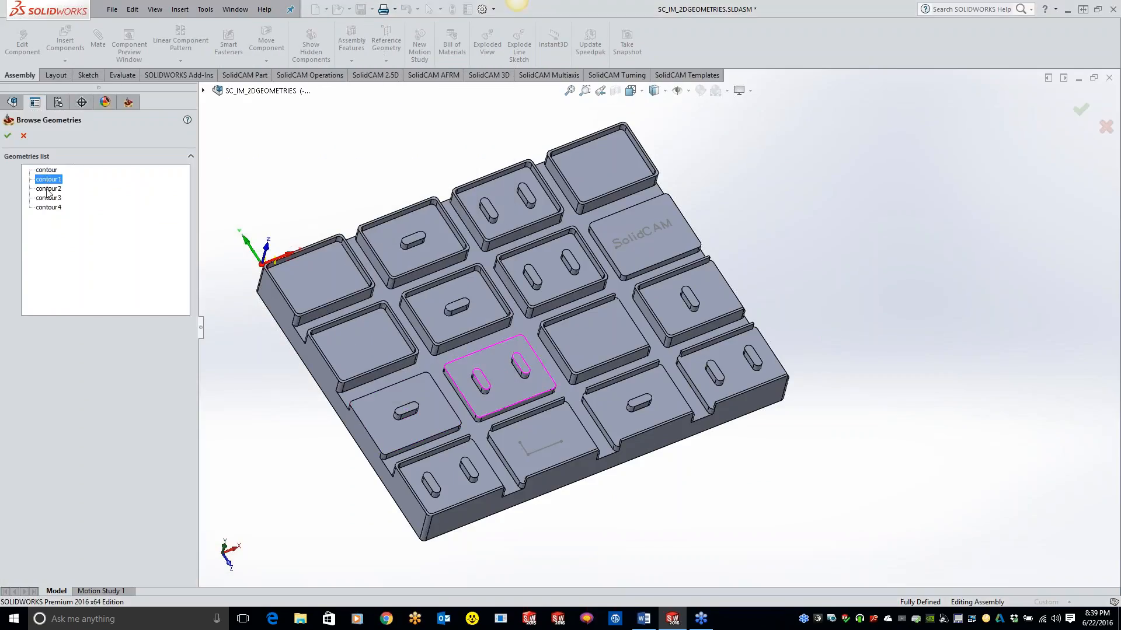
{"action": "left_click", "coordinate": [49, 199]}
{"action": "left_click", "coordinate": [53, 208]}
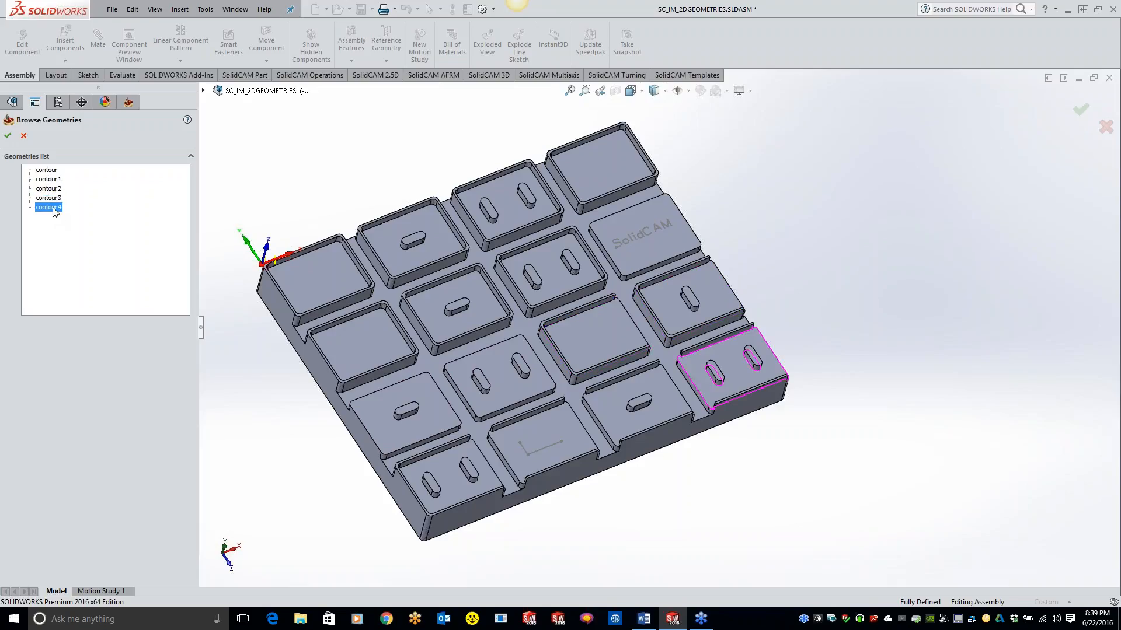
{"action": "left_click", "coordinate": [51, 171]}
{"action": "left_click", "coordinate": [52, 179]}
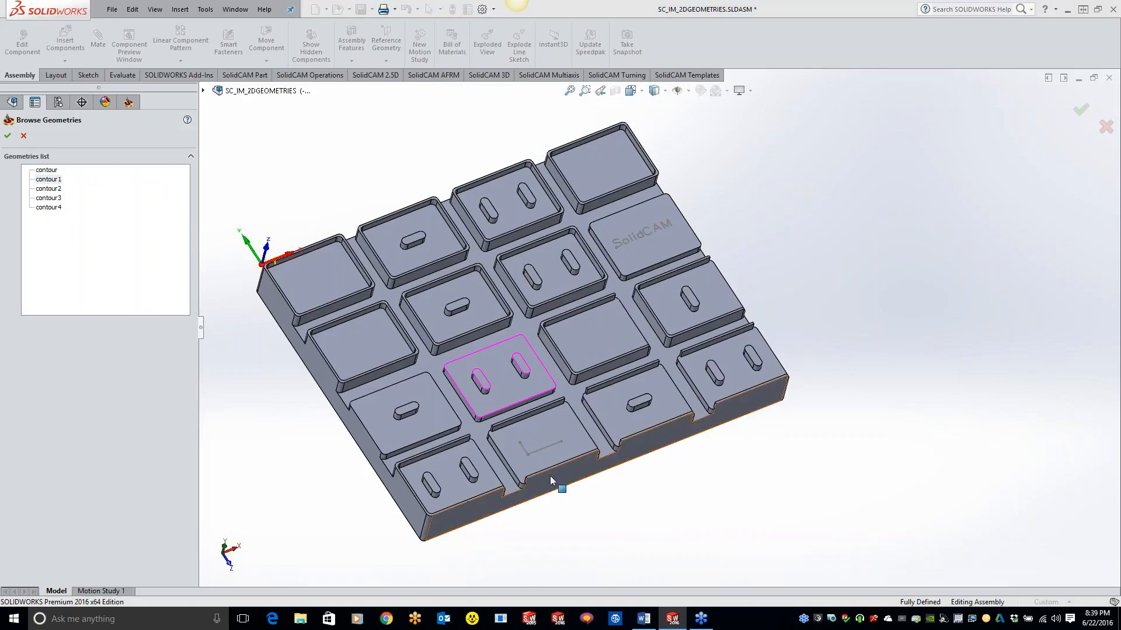
{"action": "left_click", "coordinate": [8, 135]}
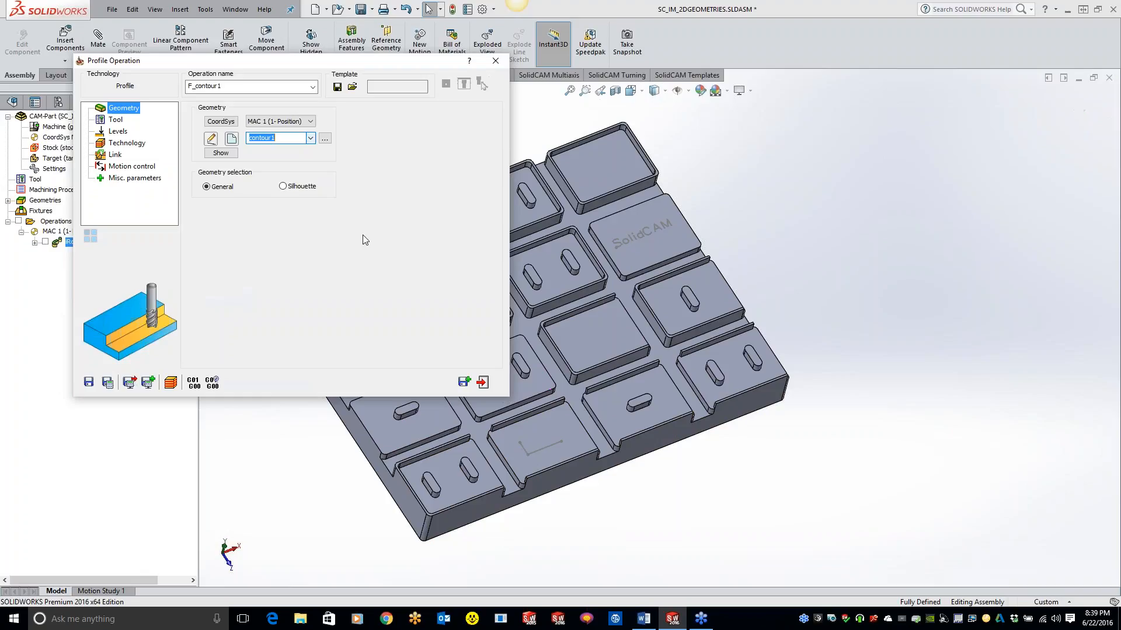
{"action": "left_click", "coordinate": [495, 61]}
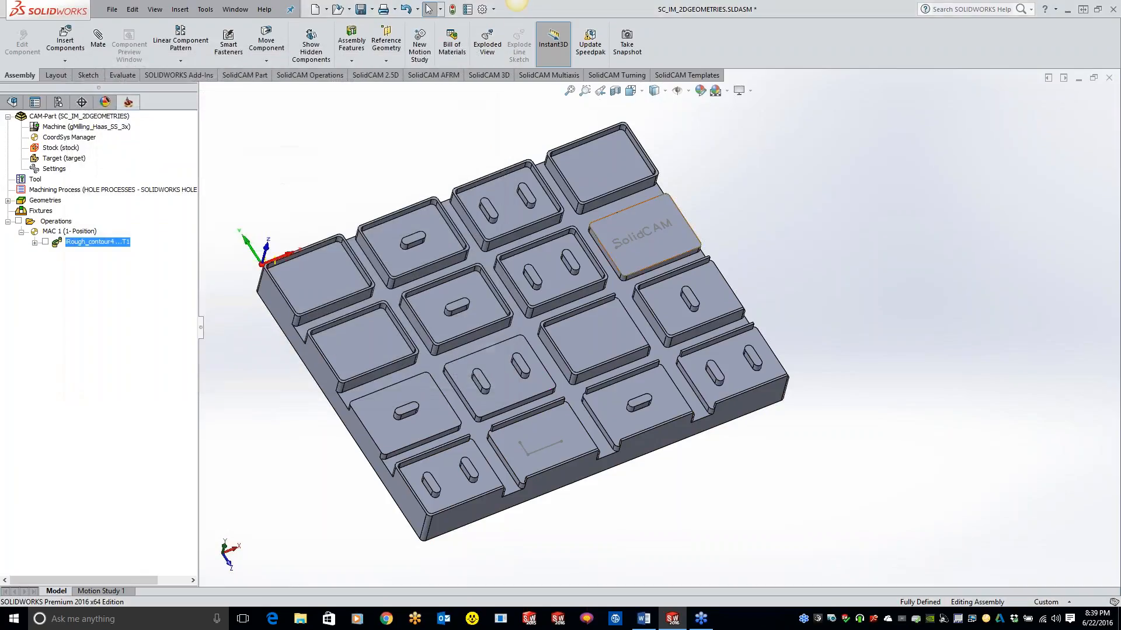
Review the Cleanup CAM-Part options, such as Remove unused geometries, and close them without cleaning up anything.
{"action": "right_click", "coordinate": [69, 118]}
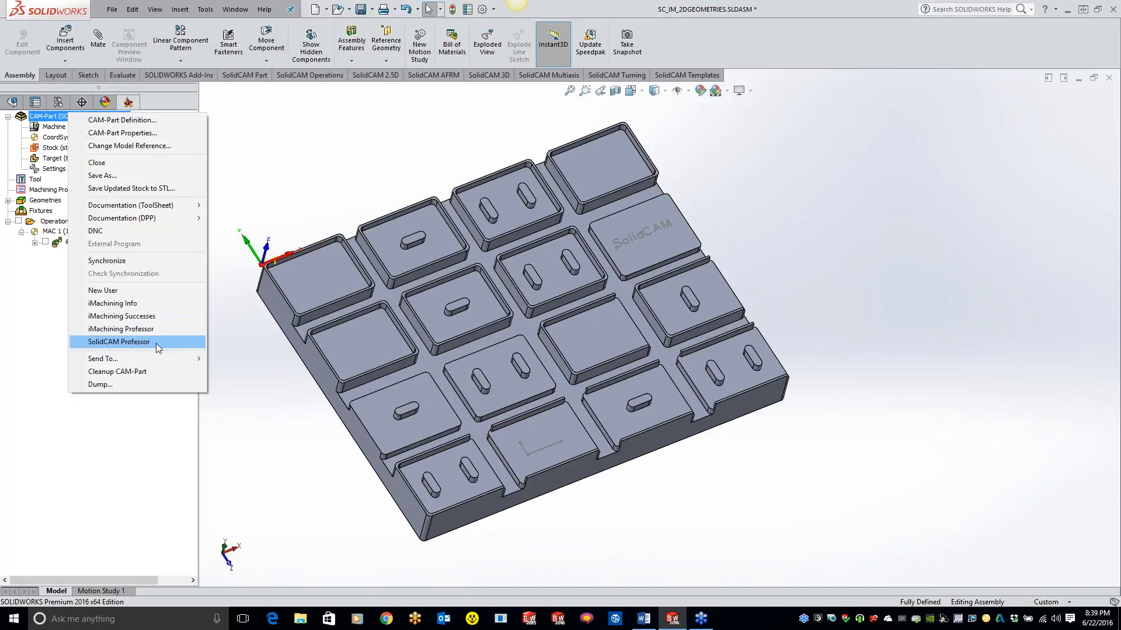
{"action": "left_click", "coordinate": [160, 369]}
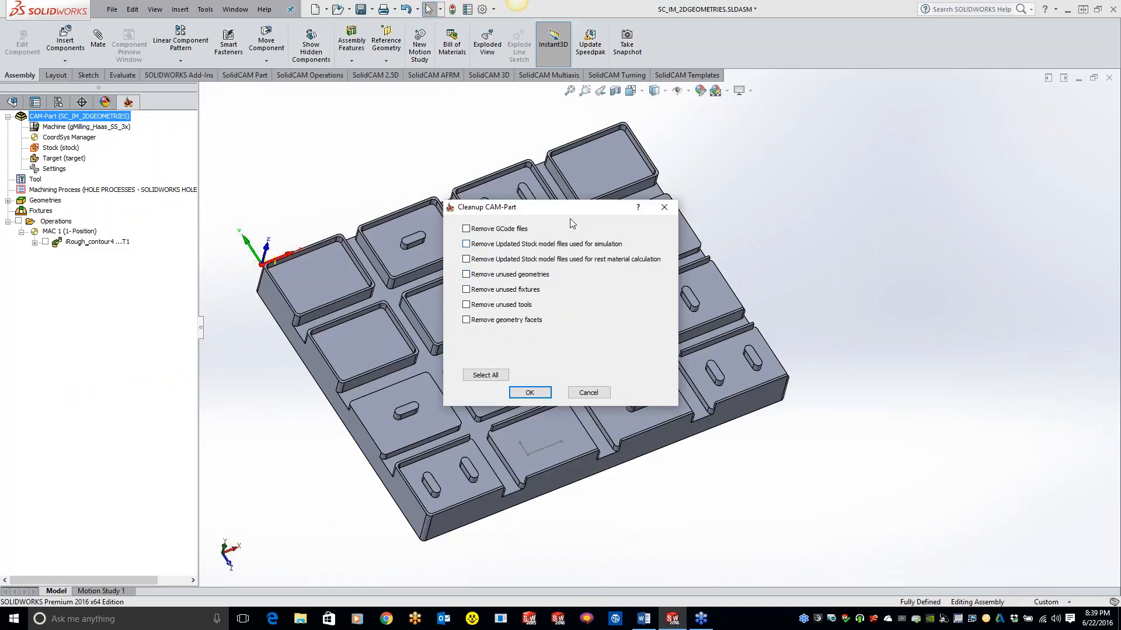
{"action": "left_click", "coordinate": [663, 207]}
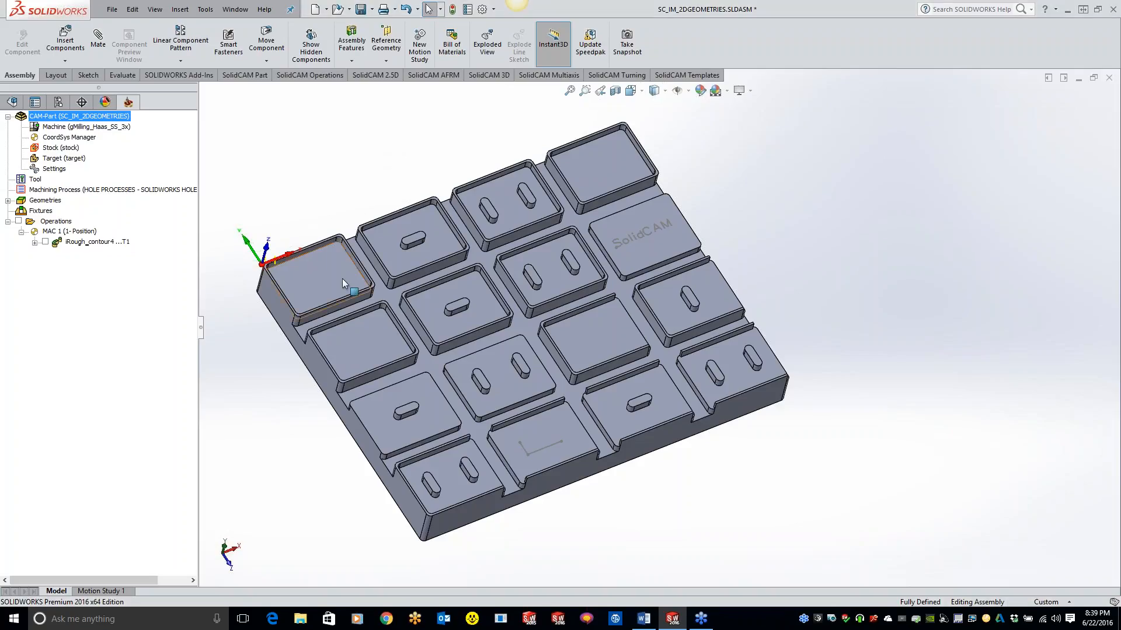
Add a new Profile milling operation and define its geometry as one Curve chain along the front edge of the front corner block.
{"action": "right_click", "coordinate": [107, 246]}
{"action": "mouse_move", "coordinate": [226, 71]}
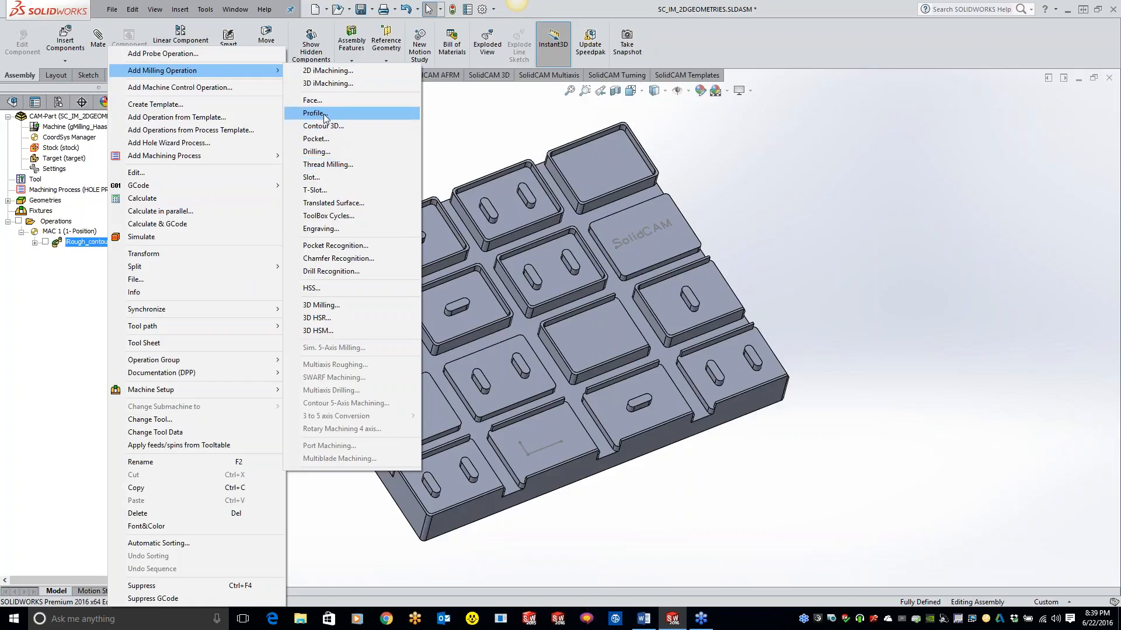
{"action": "left_click", "coordinate": [325, 115]}
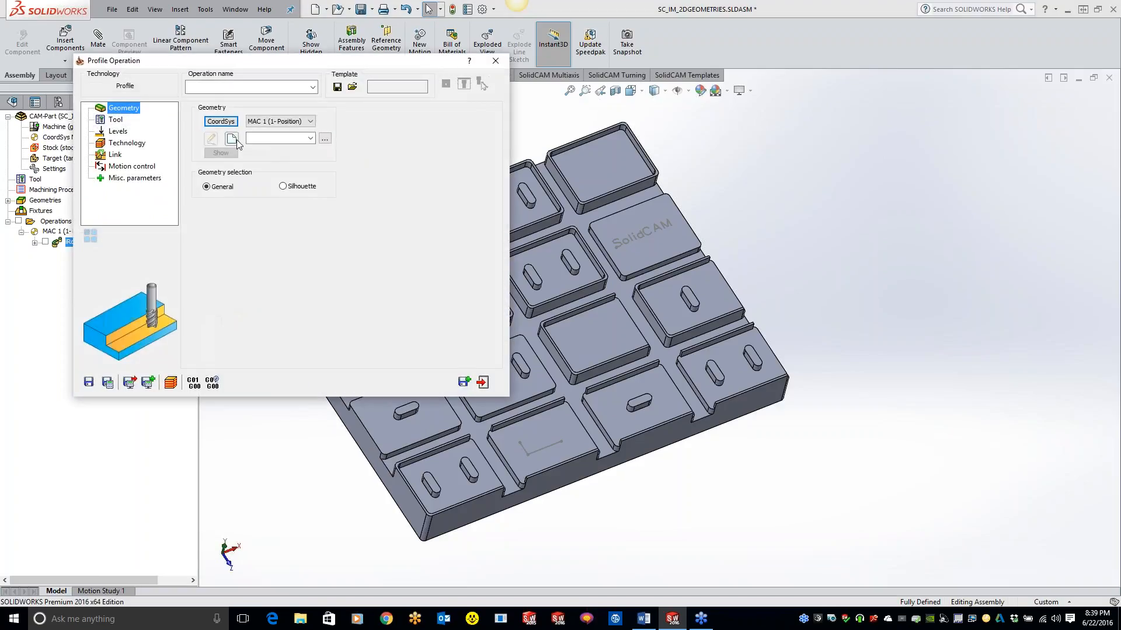
{"action": "left_click", "coordinate": [232, 140]}
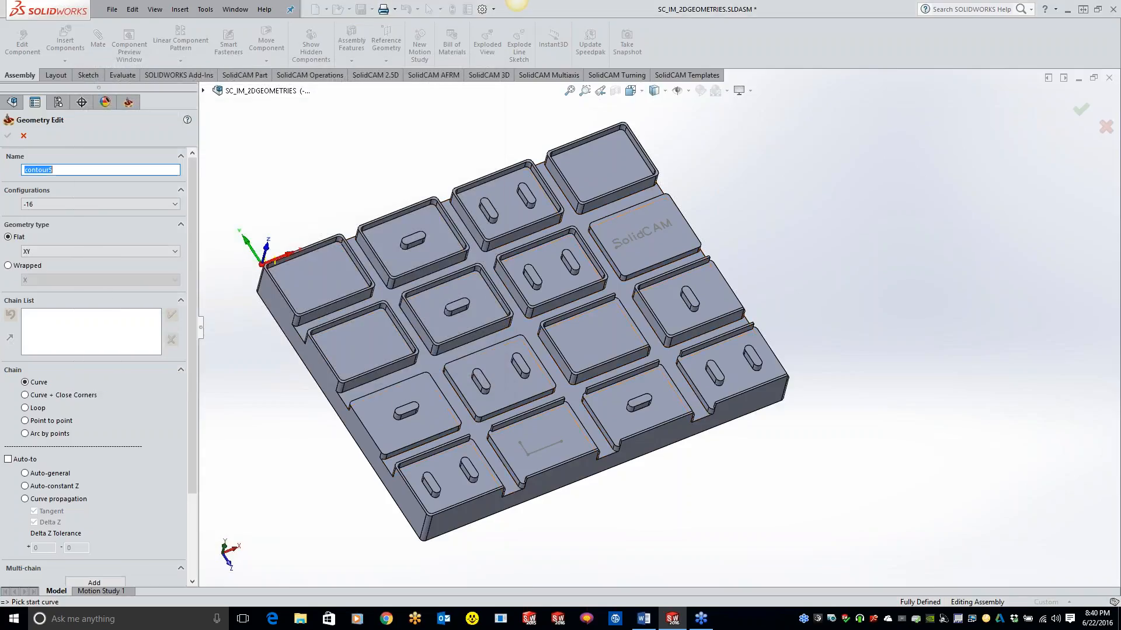
{"action": "left_click", "coordinate": [461, 504]}
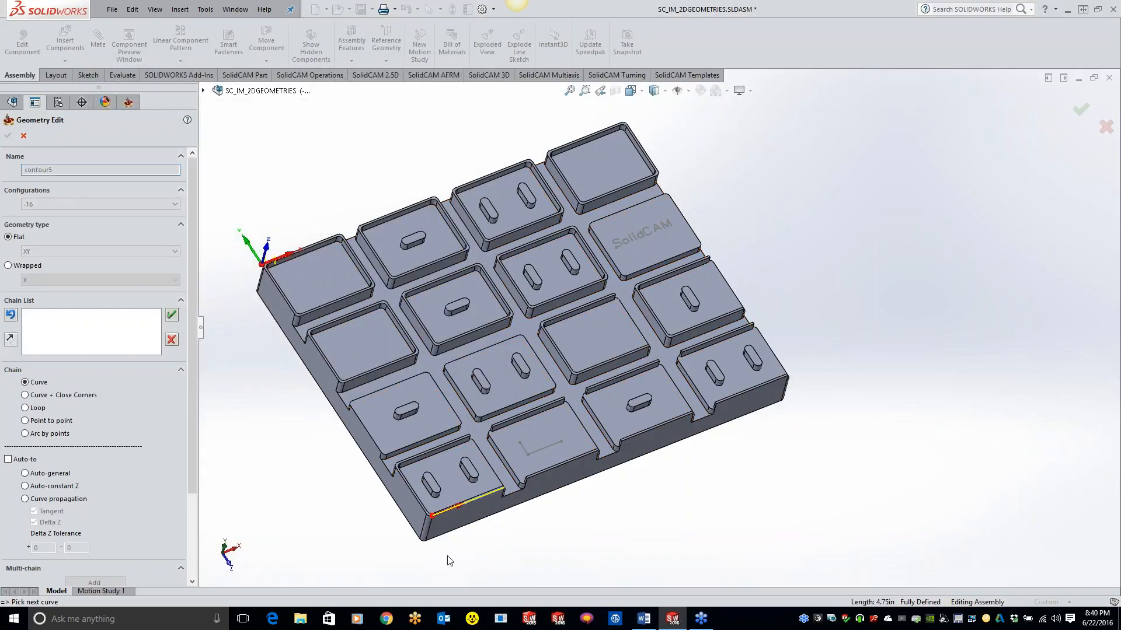
{"action": "left_click", "coordinate": [172, 316]}
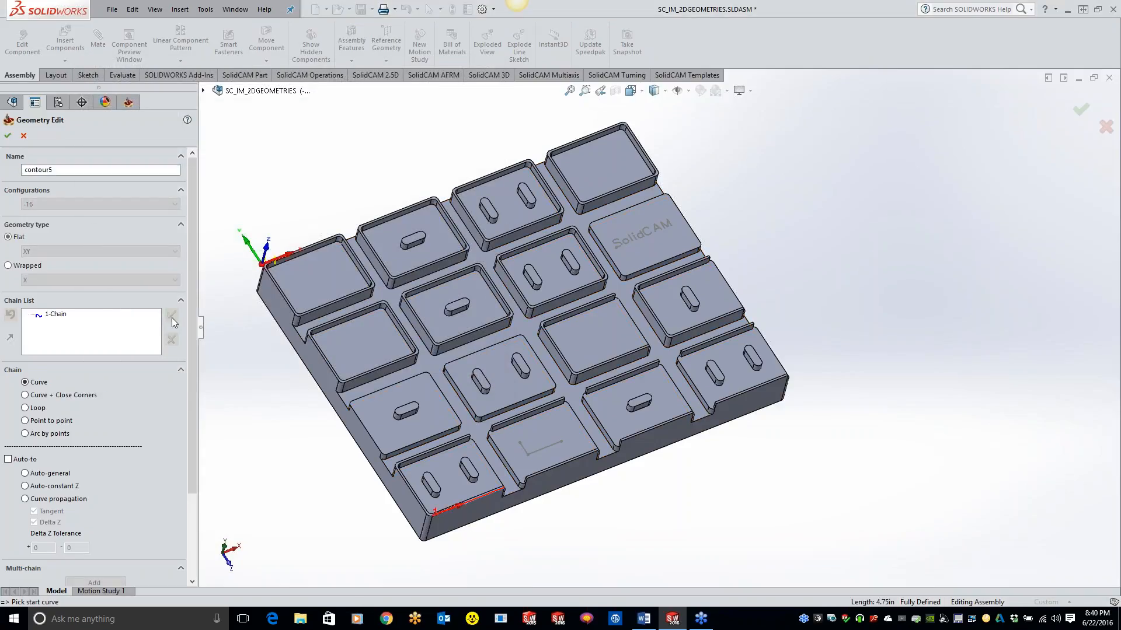
{"action": "left_click", "coordinate": [8, 136]}
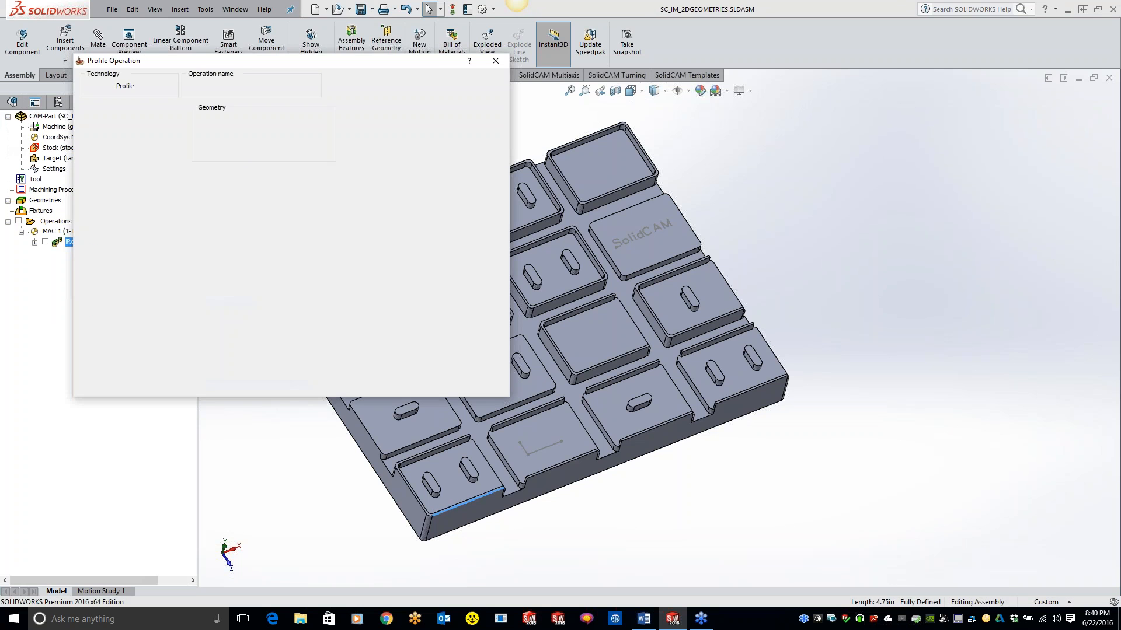
Assign the existing 0.5 inch end mill and set the profile depth to 2.5 from the part's front bottom edge.
{"action": "left_click", "coordinate": [115, 119]}
{"action": "left_click", "coordinate": [261, 277]}
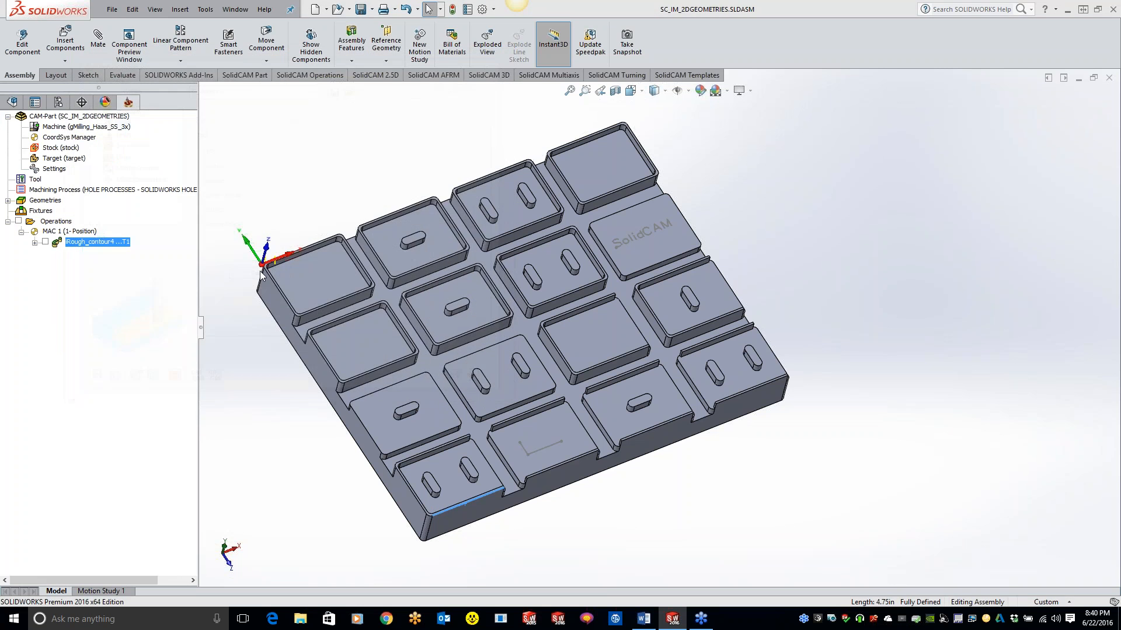
{"action": "double_click", "coordinate": [286, 243]}
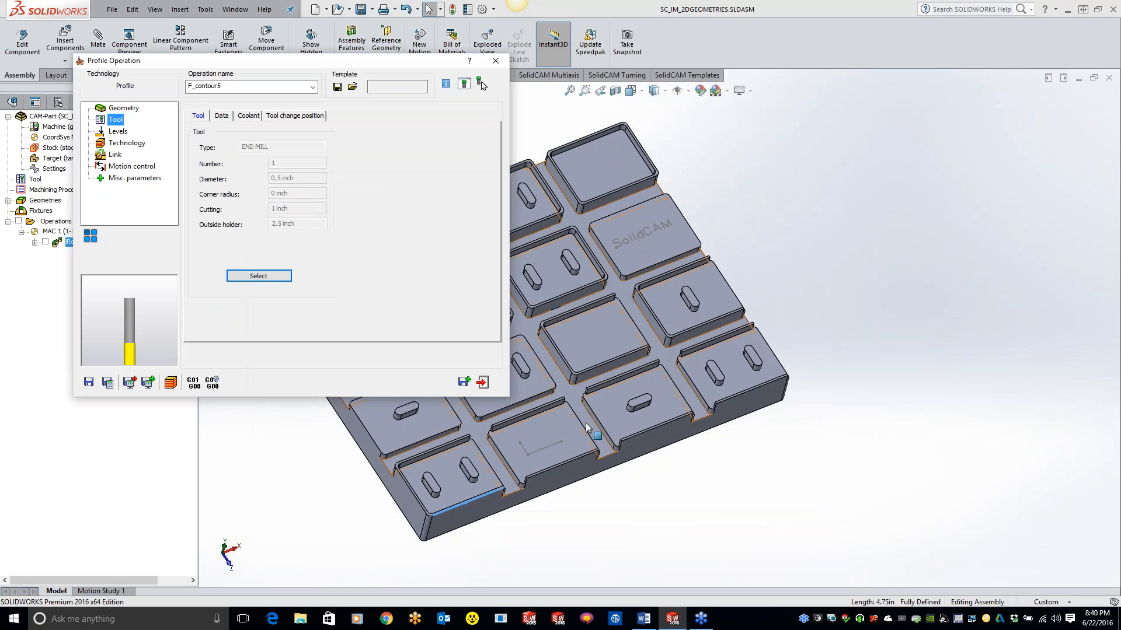
{"action": "left_click", "coordinate": [118, 131]}
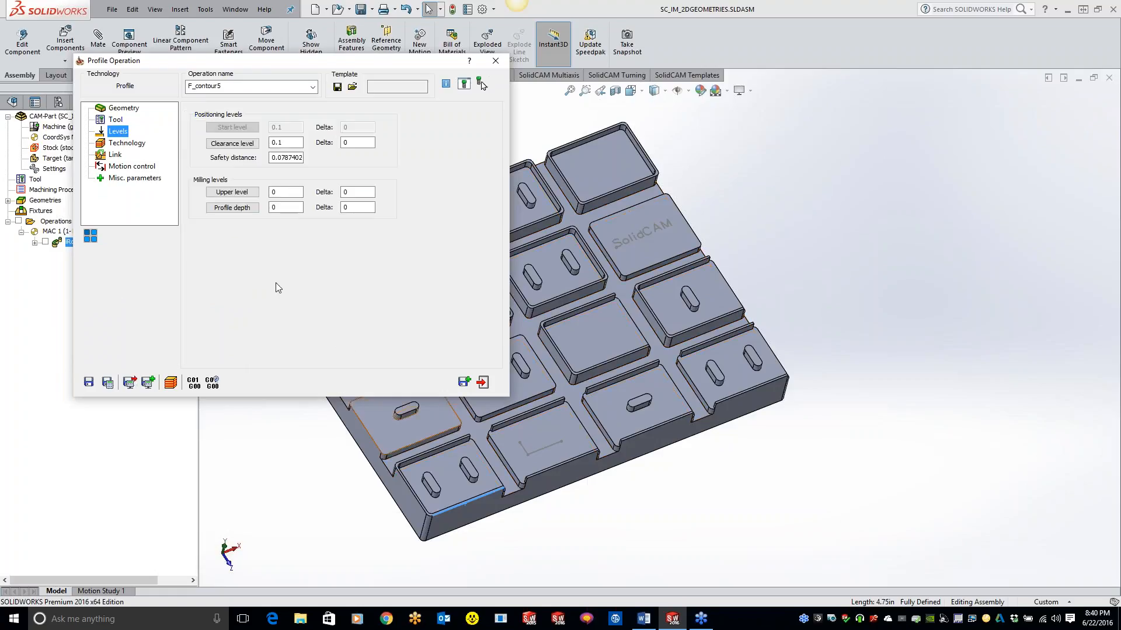
{"action": "left_click", "coordinate": [222, 210]}
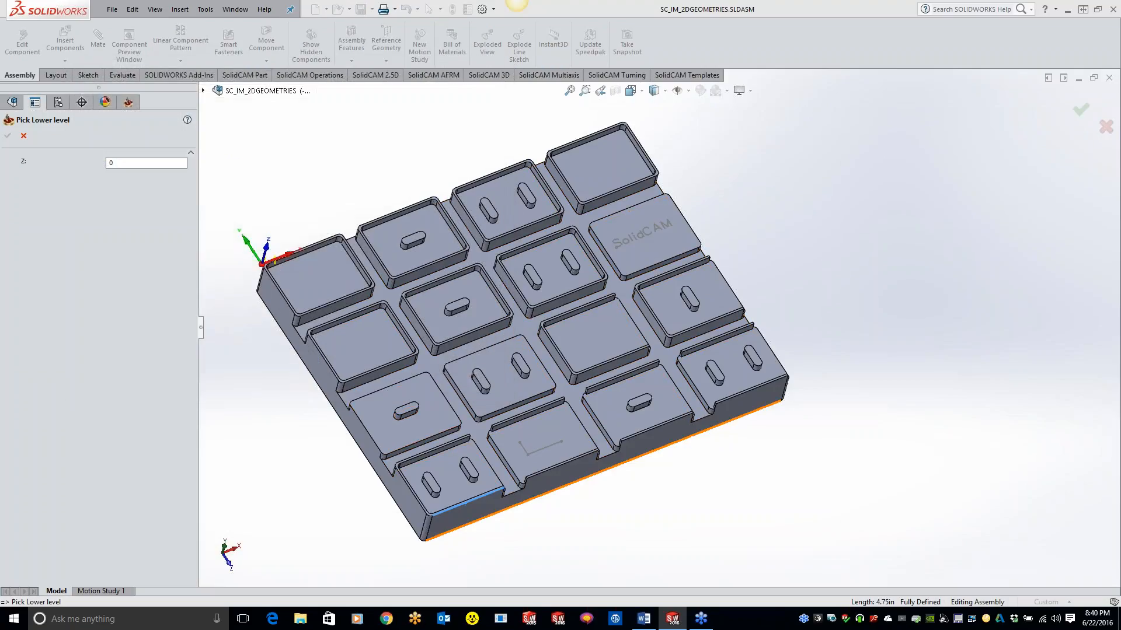
{"action": "left_click", "coordinate": [7, 135]}
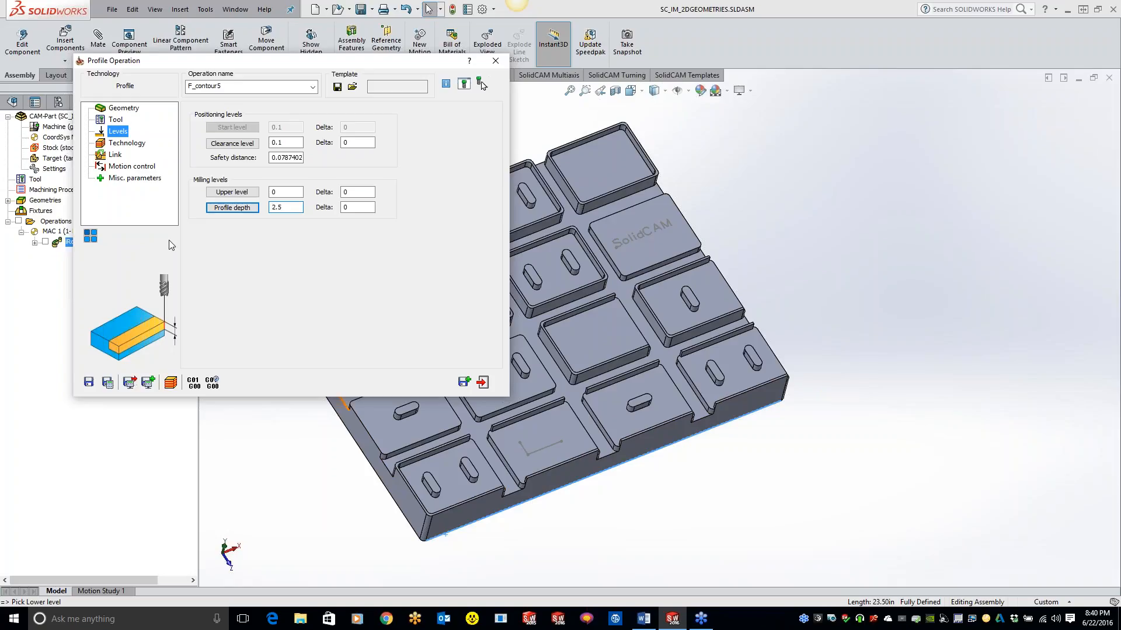
Open the geometry modification for the profile's technology settings with tool side Left, and reverse the direction of Chain 1.
{"action": "left_click", "coordinate": [130, 147]}
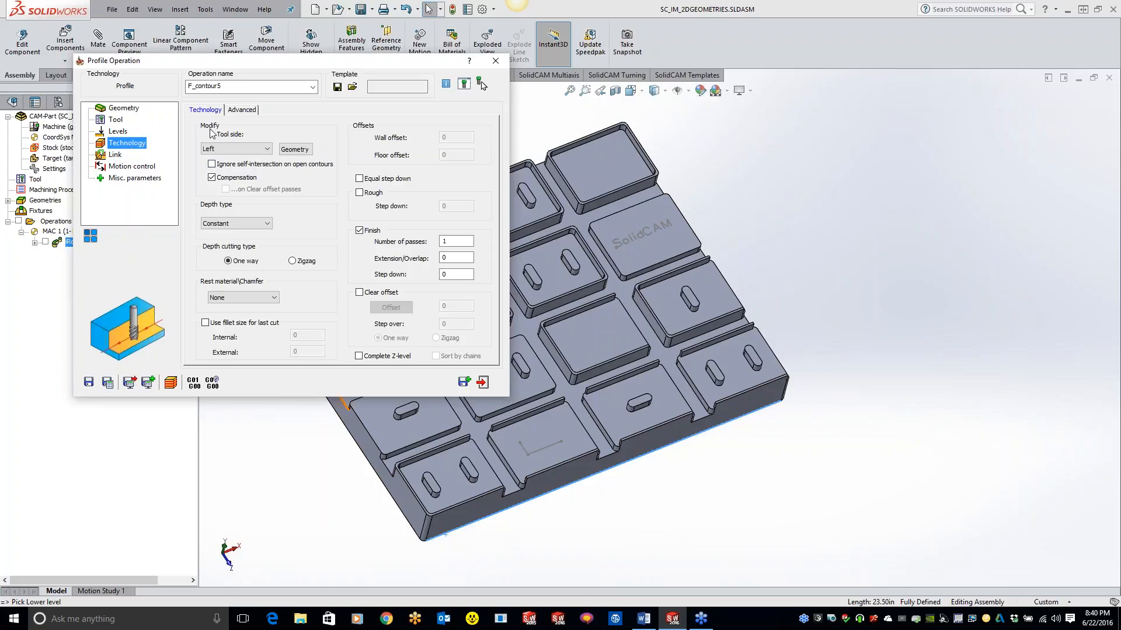
{"action": "left_click", "coordinate": [233, 150]}
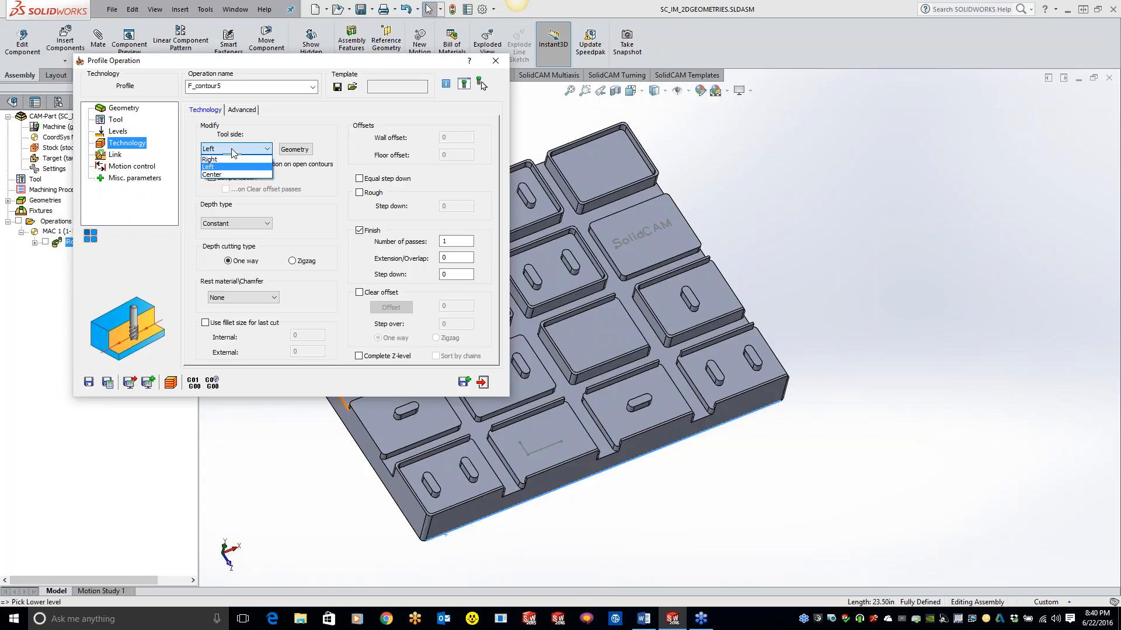
{"action": "left_click", "coordinate": [294, 150]}
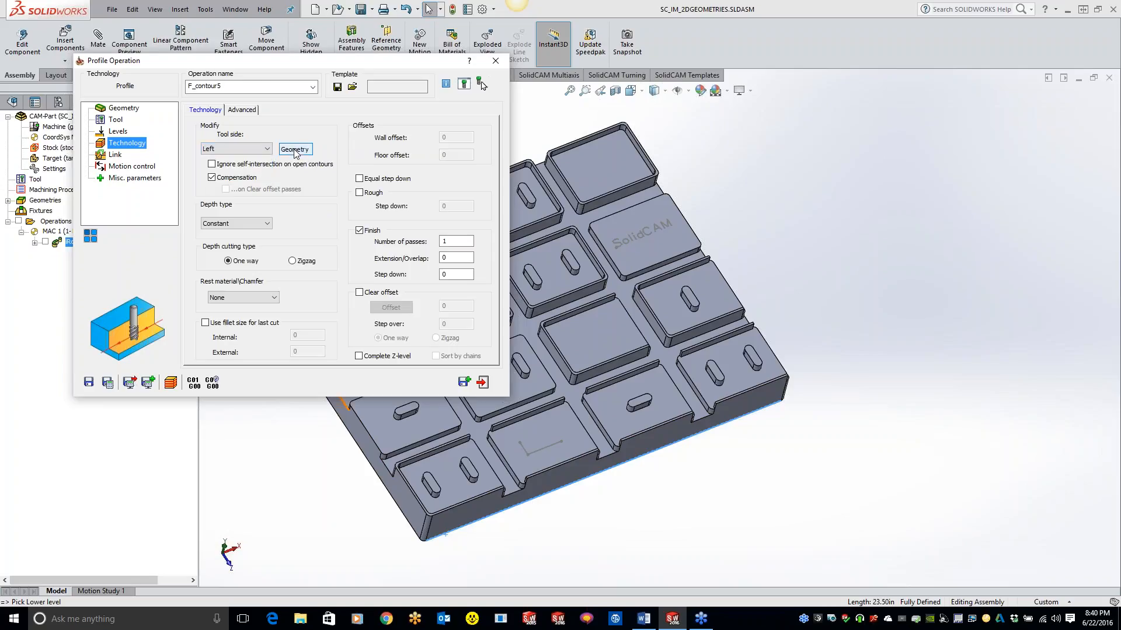
{"action": "left_click", "coordinate": [294, 151]}
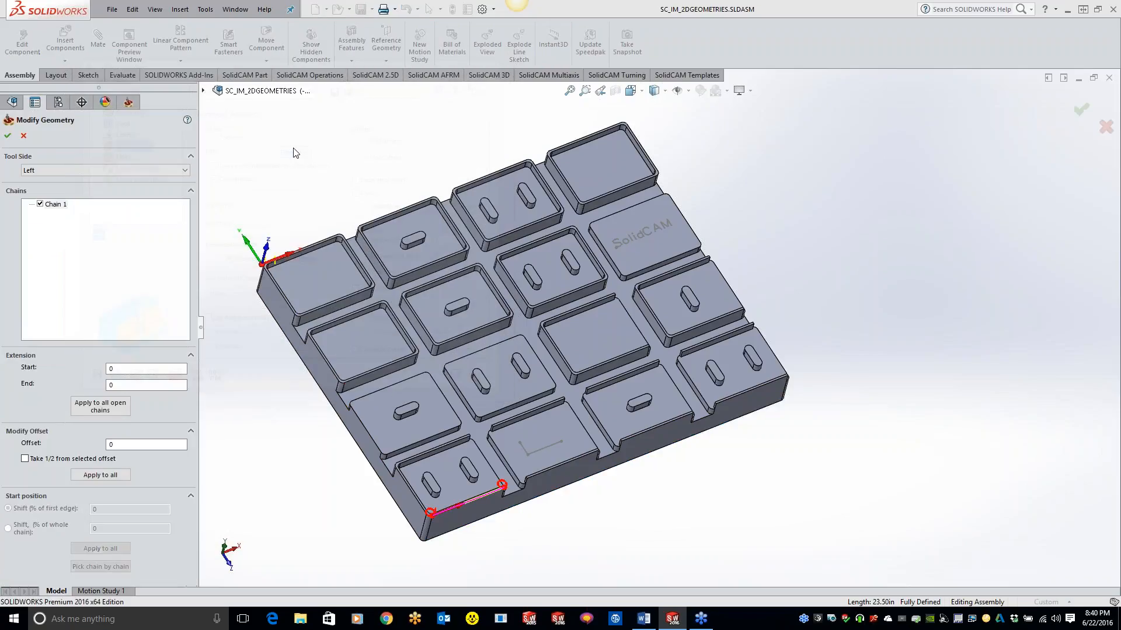
{"action": "scroll", "coordinate": [534, 488], "scroll_direction": "down", "scroll_amount": 4}
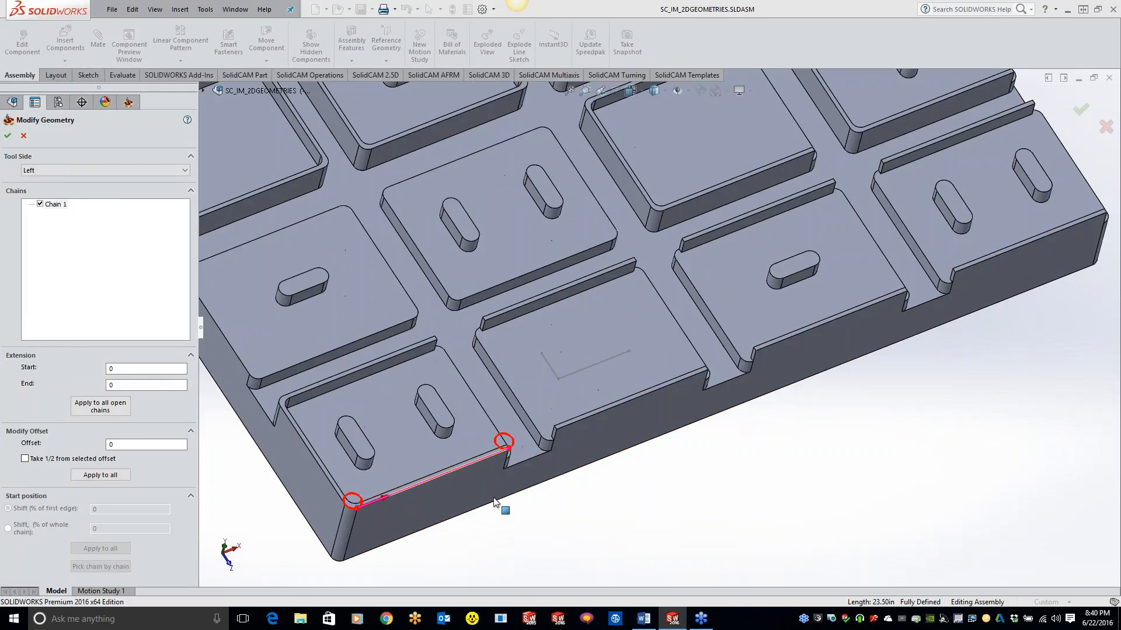
{"action": "scroll", "coordinate": [497, 504], "scroll_direction": "up", "scroll_amount": 1}
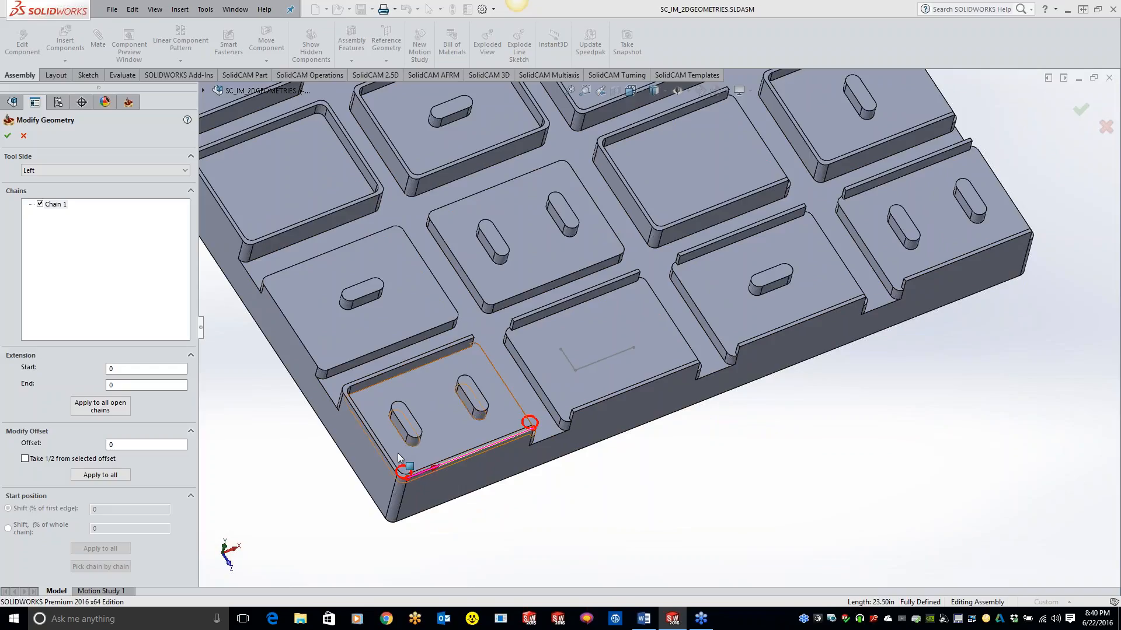
{"action": "right_click", "coordinate": [49, 207]}
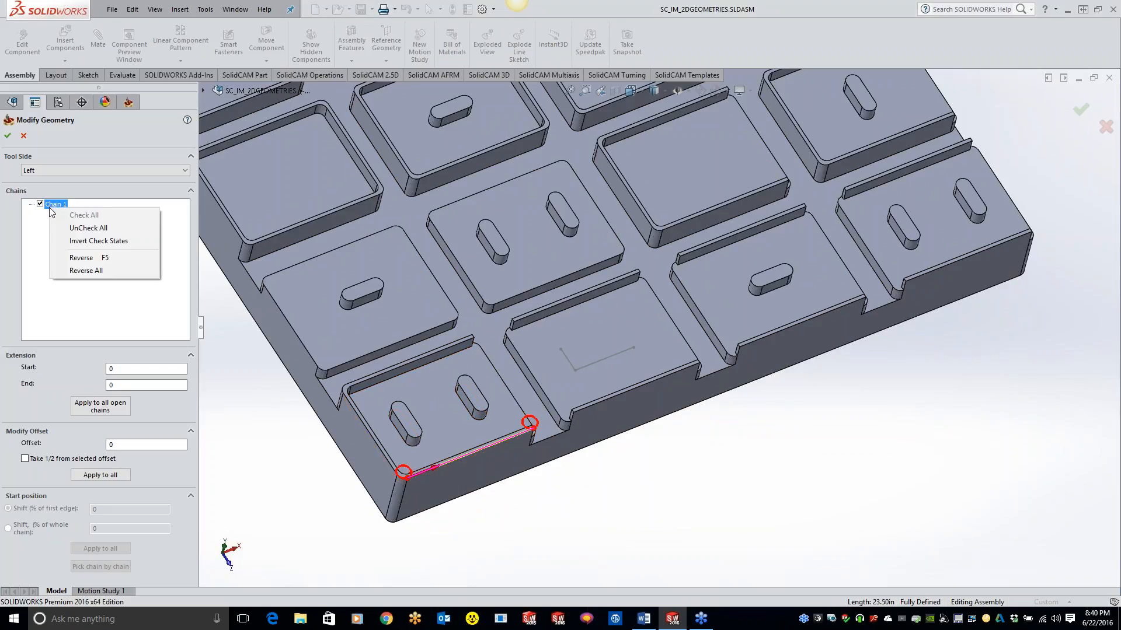
{"action": "left_click", "coordinate": [65, 257]}
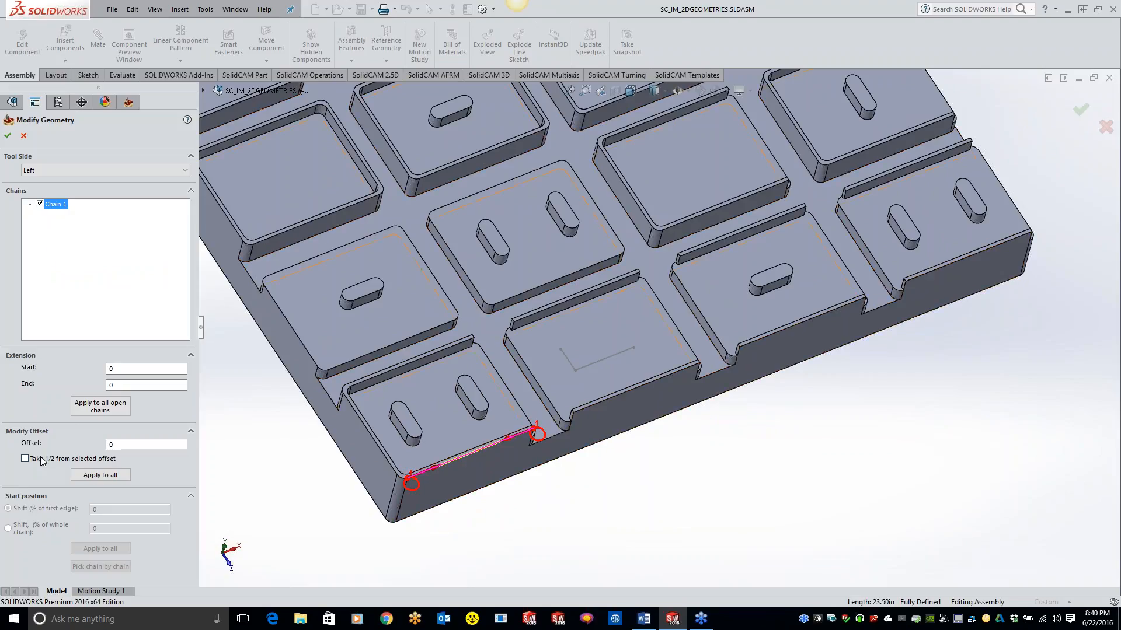
Try an end extension of 10 on Chain 1 and reset it to 0.
{"action": "left_click_drag", "start_coordinate": [125, 385], "coordinate": [69, 379]}
{"action": "type", "text": "10"}
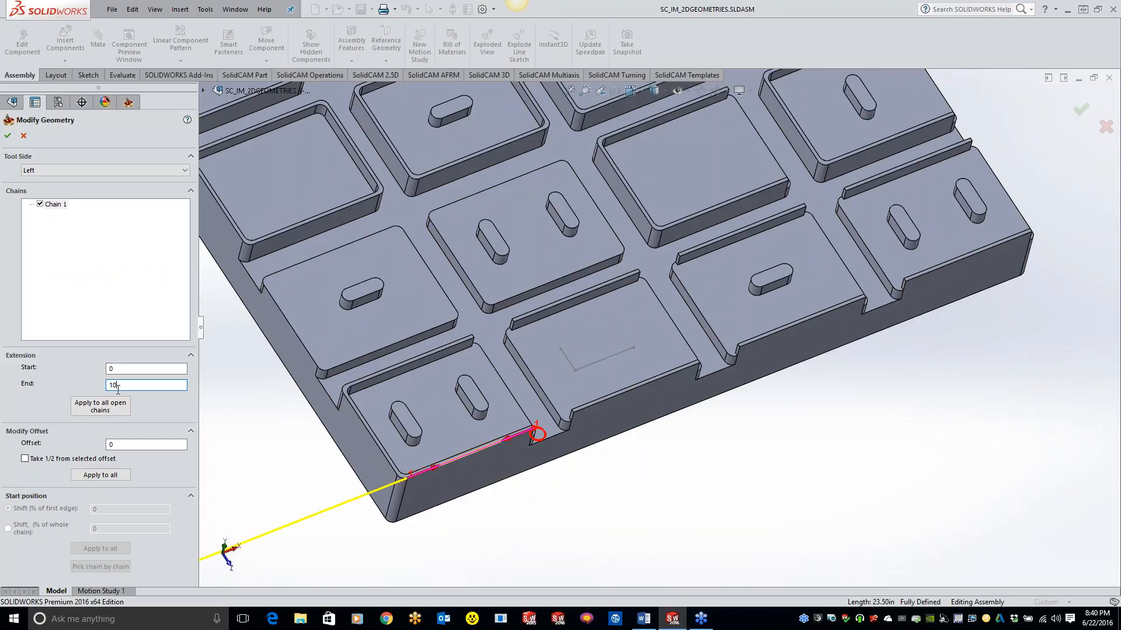
{"action": "key", "text": "BackSpace"}
{"action": "type", "text": "0"}
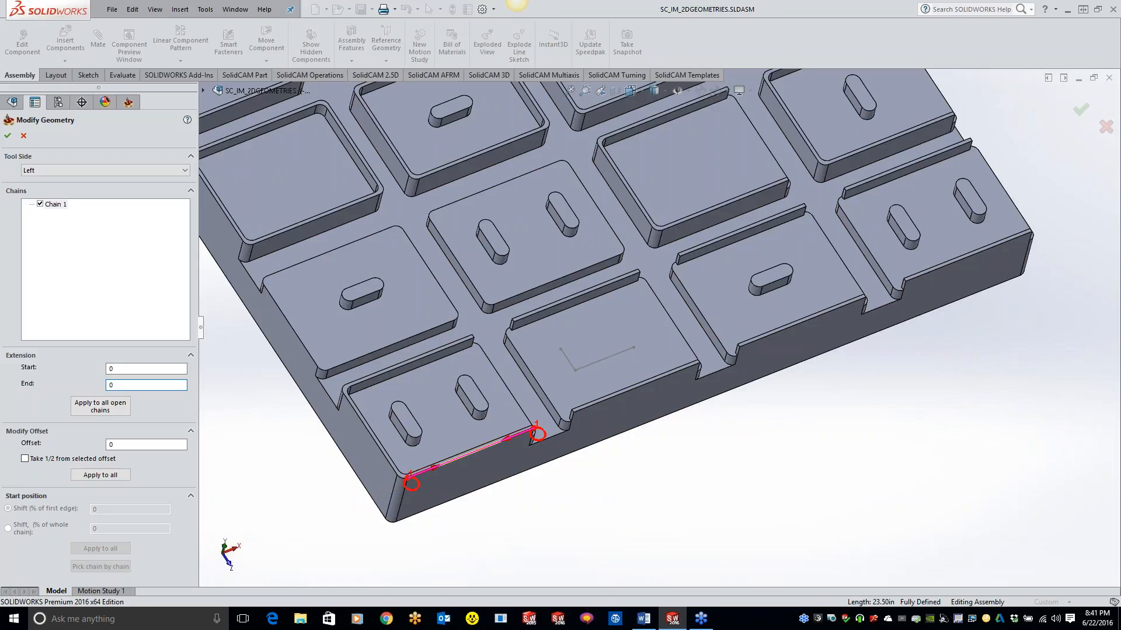
Extend Chain 1 by 15 at its start and .5 at its end, and inspect both ends on the model.
{"action": "key", "text": "shift+Tab"}
{"action": "type", "text": "5"}
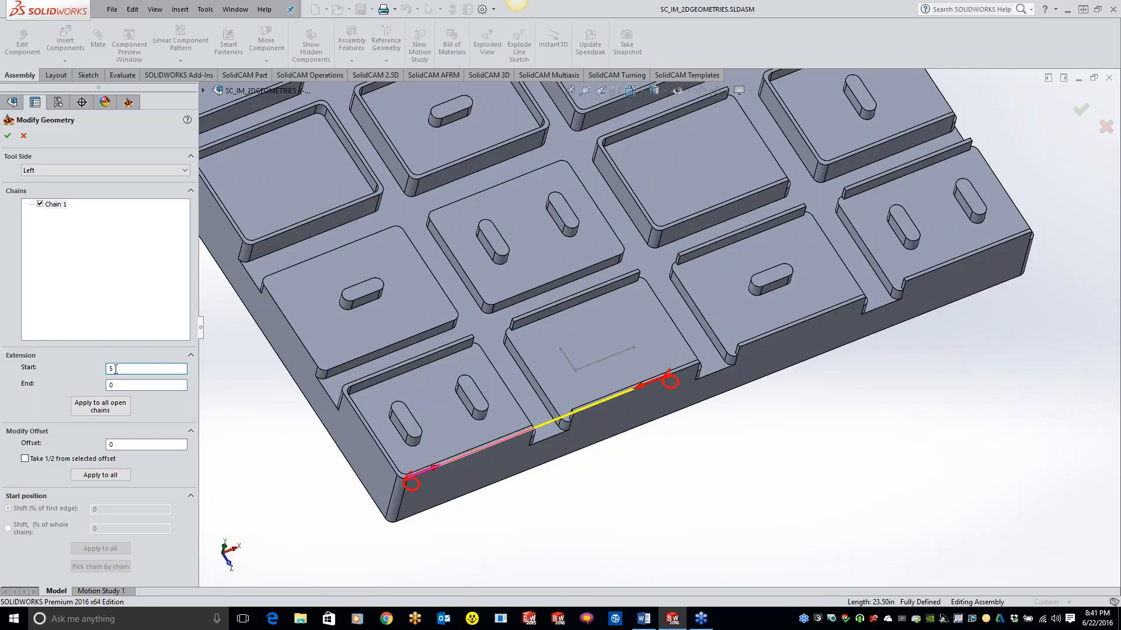
{"action": "type", "text": "5"}
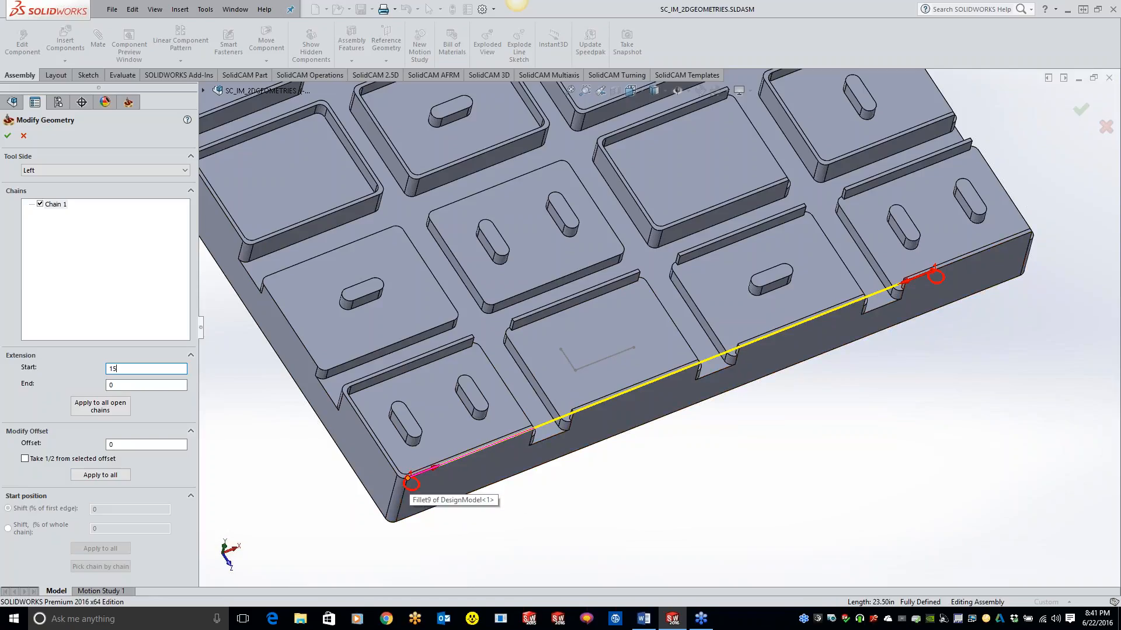
{"action": "key", "text": "Tab"}
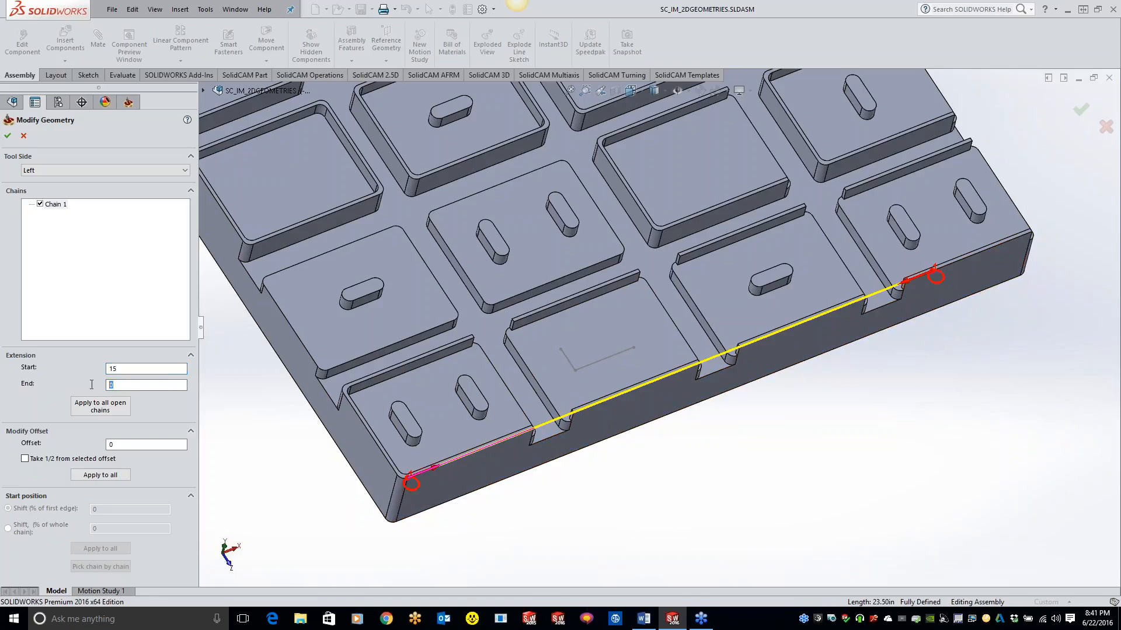
{"action": "type", "text": ".5"}
{"action": "scroll", "coordinate": [379, 461], "scroll_direction": "down", "scroll_amount": 5}
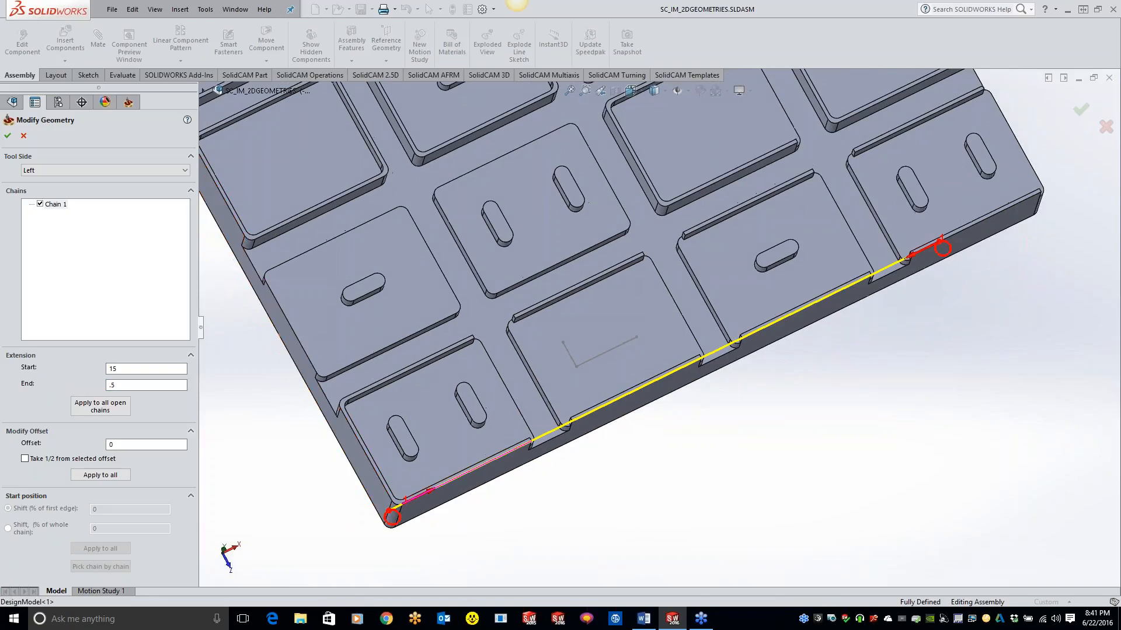
{"action": "middle_click_drag", "start_coordinate": [512, 376], "coordinate": [510, 421]}
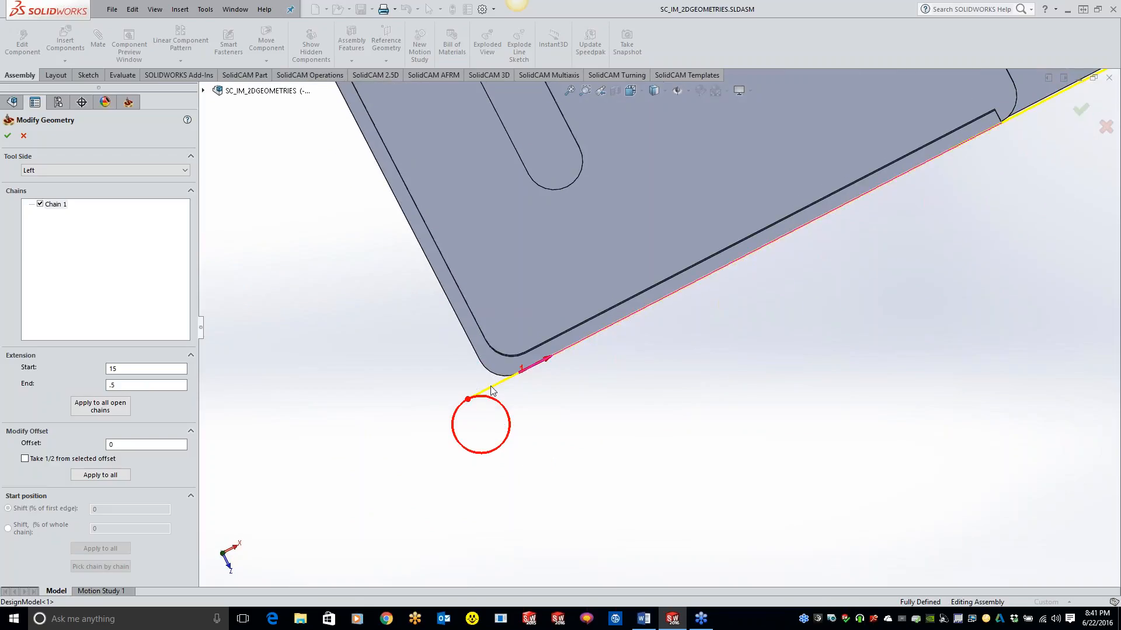
{"action": "scroll", "coordinate": [599, 393], "scroll_direction": "up", "scroll_amount": 5}
{"action": "scroll", "coordinate": [744, 281], "scroll_direction": "down", "scroll_amount": 5}
{"action": "scroll", "coordinate": [660, 289], "scroll_direction": "down", "scroll_amount": 4}
{"action": "scroll", "coordinate": [658, 289], "scroll_direction": "up", "scroll_amount": 5}
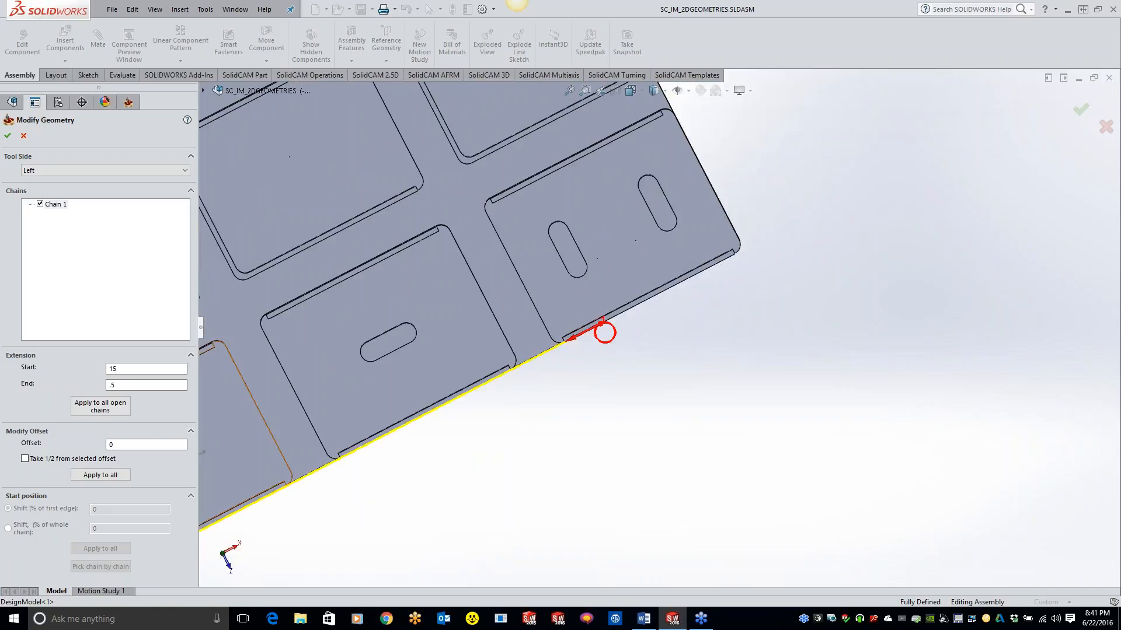
Try start extensions of 25 and 22 to carry the chain past the part's far corner, and cancel the geometry modifications.
{"action": "double_click", "coordinate": [112, 369]}
{"action": "type", "text": "5"}
{"action": "key", "text": "BackSpace"}
{"action": "type", "text": "25"}
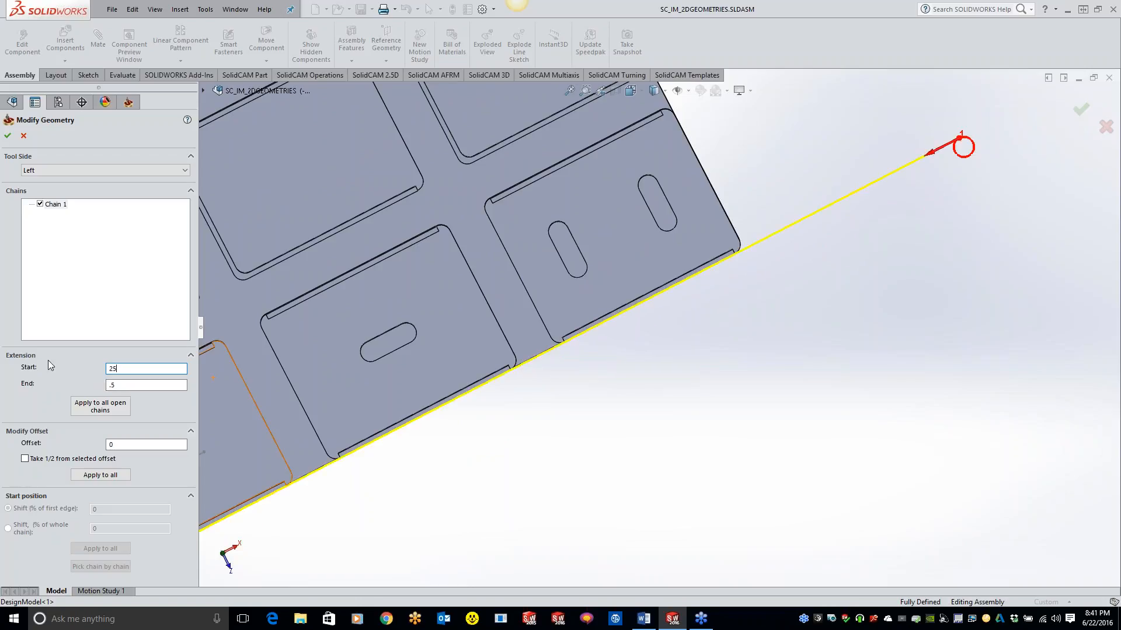
{"action": "key", "text": "BackSpace"}
{"action": "type", "text": "2"}
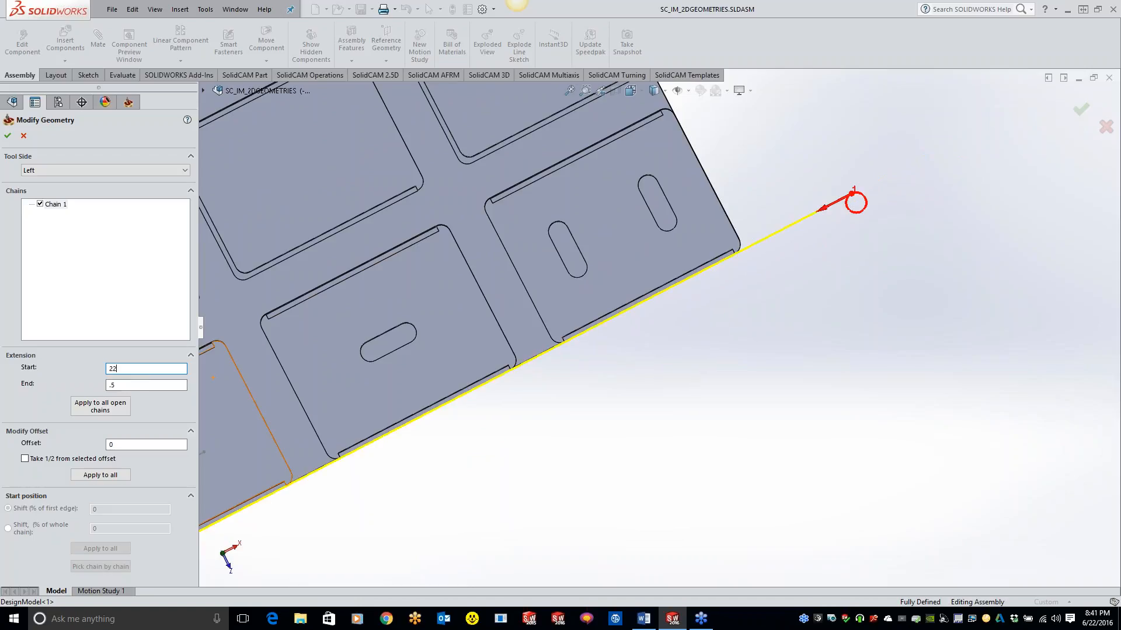
{"action": "scroll", "coordinate": [408, 353], "scroll_direction": "up", "scroll_amount": 5}
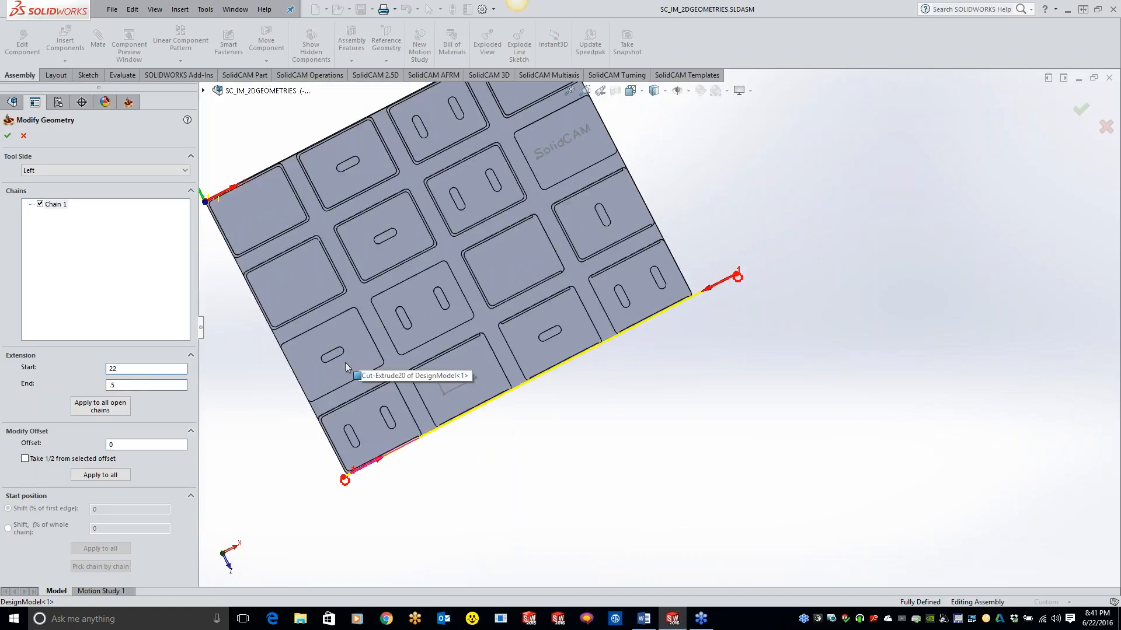
{"action": "middle_click_drag", "start_coordinate": [447, 453], "coordinate": [432, 263]}
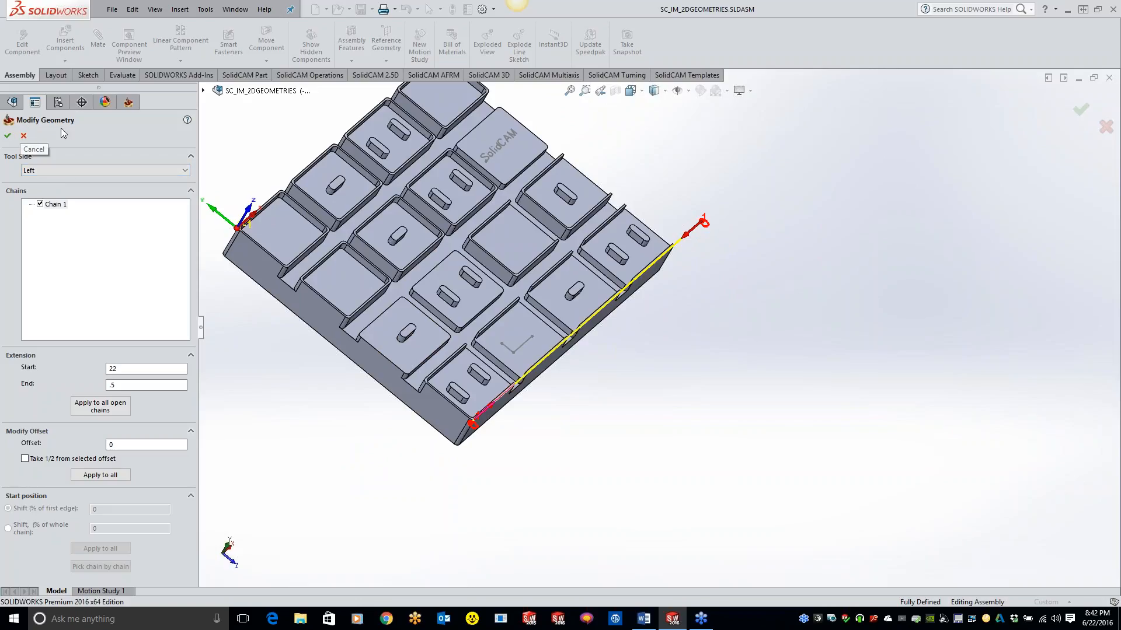
{"action": "left_click", "coordinate": [24, 139]}
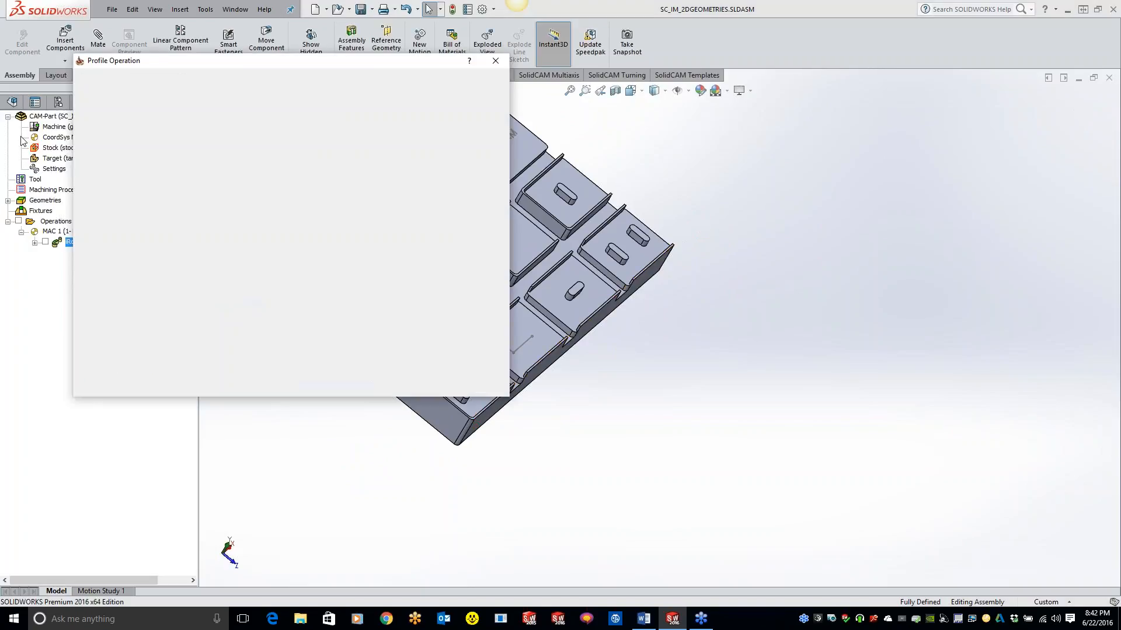
Define a new curve geometry from the straight edge of the raised SolidCAM pad facing the neighbouring corner pocket, and accept it.
{"action": "left_click", "coordinate": [119, 110]}
{"action": "left_click", "coordinate": [231, 140]}
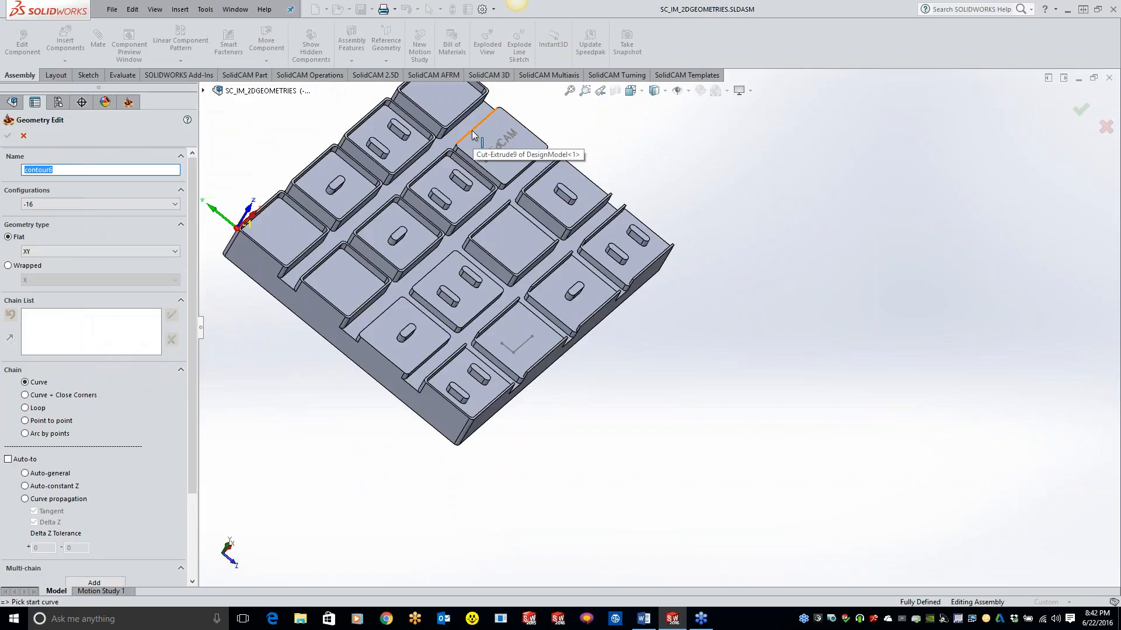
{"action": "left_click", "coordinate": [474, 130]}
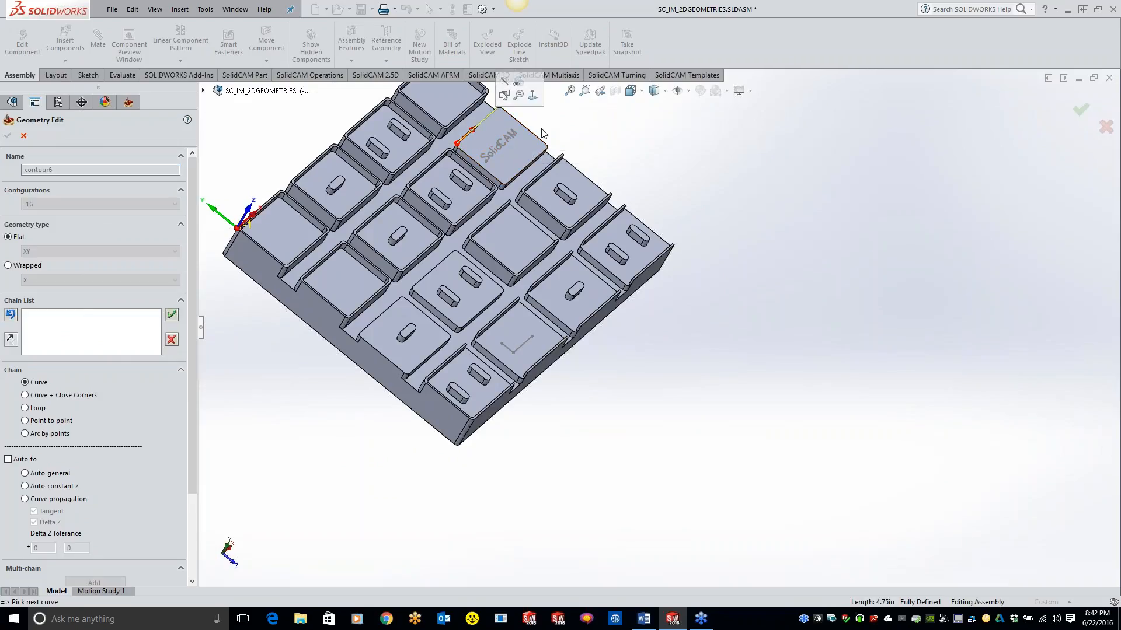
{"action": "scroll", "coordinate": [566, 175], "scroll_direction": "down", "scroll_amount": 5}
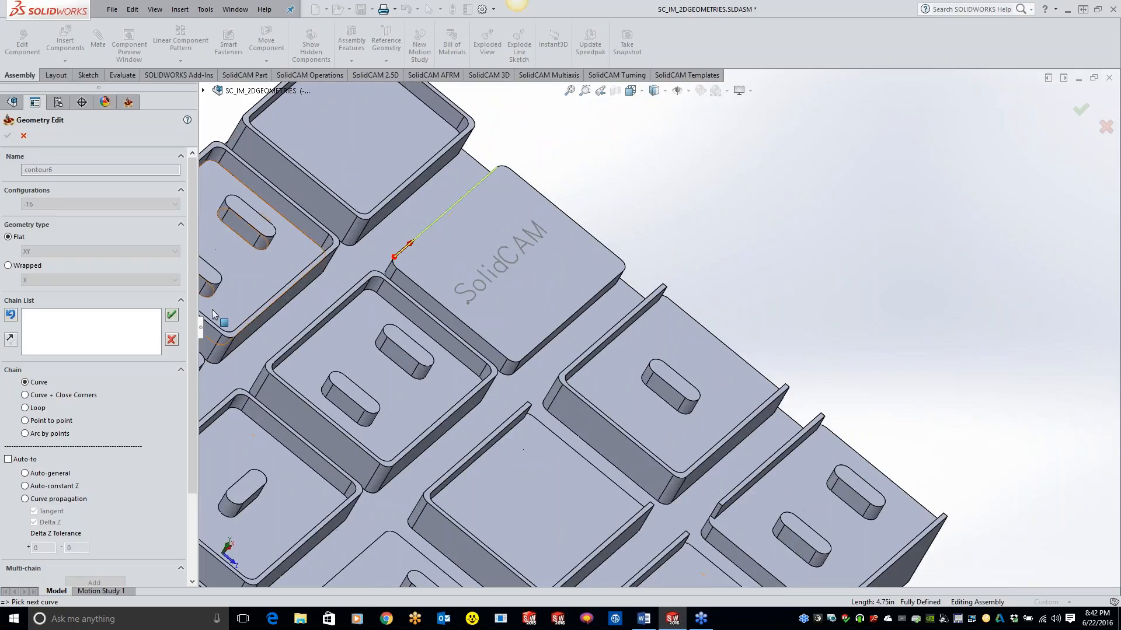
{"action": "left_click", "coordinate": [172, 315]}
{"action": "left_click", "coordinate": [8, 136]}
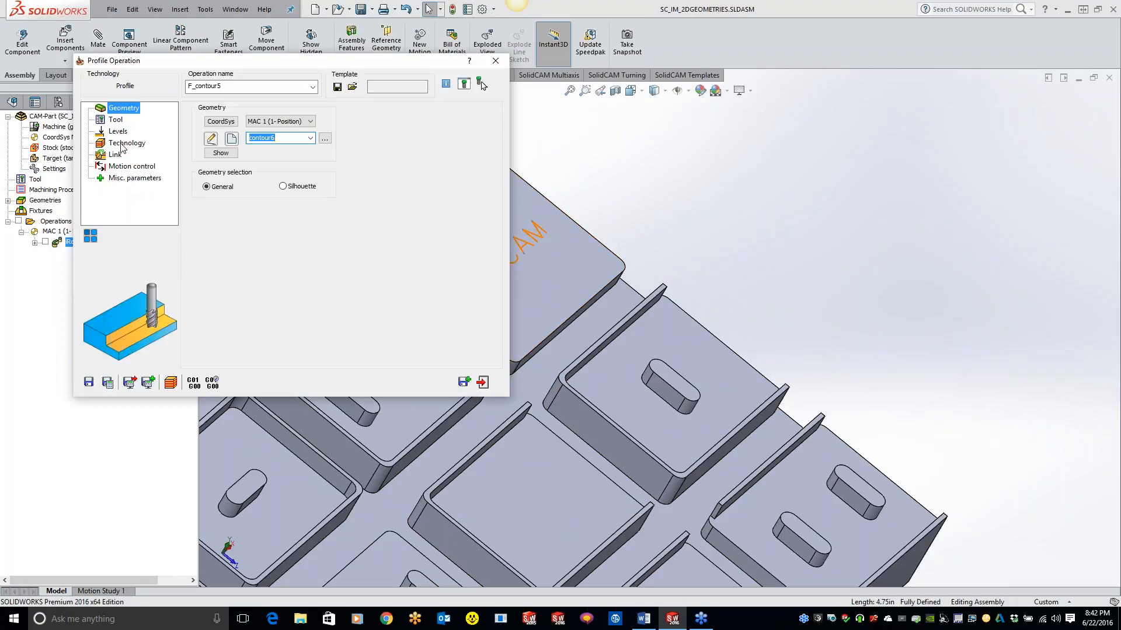
Modify the geometry by offsetting it half the distance to the pad's opposite edge, with tool side Center, and apply the offset to all.
{"action": "left_click", "coordinate": [123, 145]}
{"action": "left_click", "coordinate": [295, 150]}
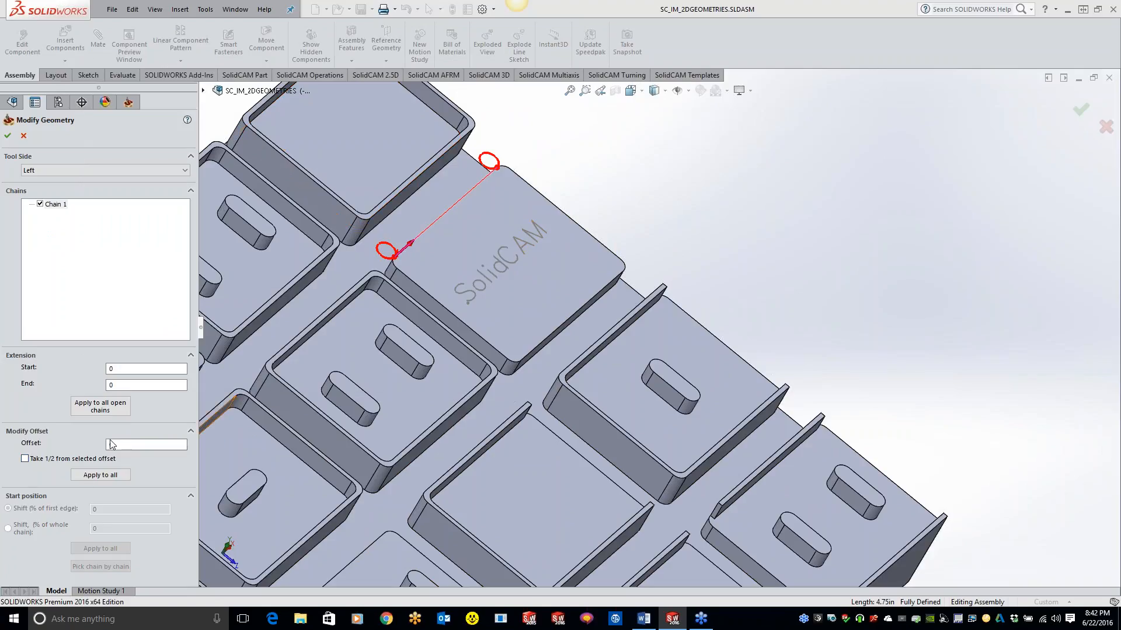
{"action": "left_click", "coordinate": [25, 458]}
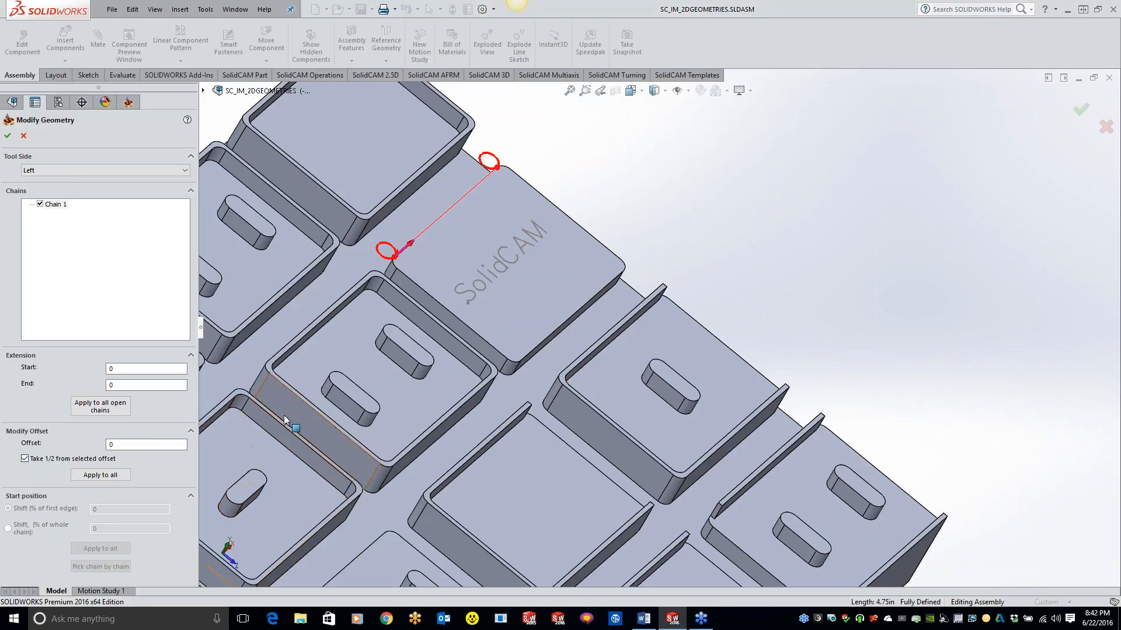
{"action": "left_click", "coordinate": [535, 347]}
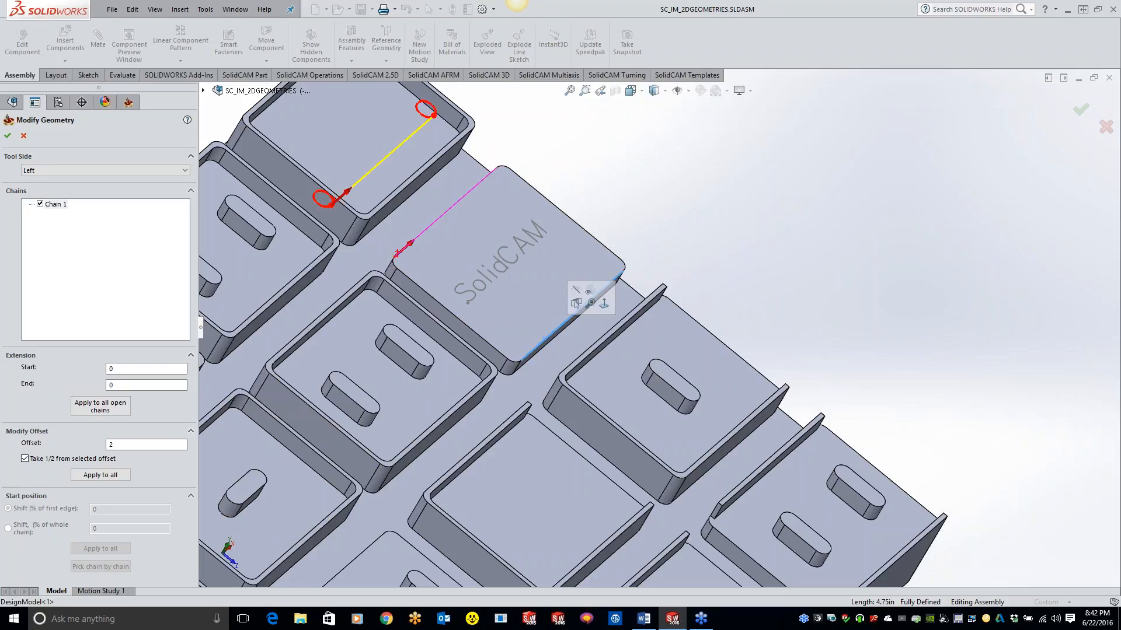
{"action": "left_click", "coordinate": [110, 171]}
{"action": "left_click", "coordinate": [89, 193]}
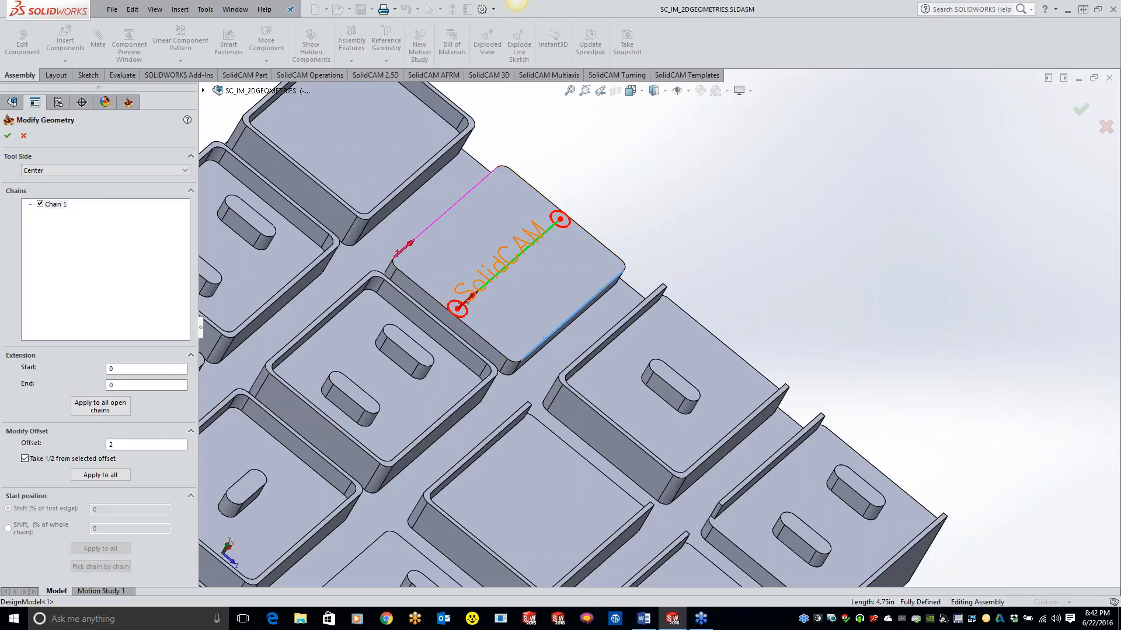
{"action": "left_click", "coordinate": [108, 473]}
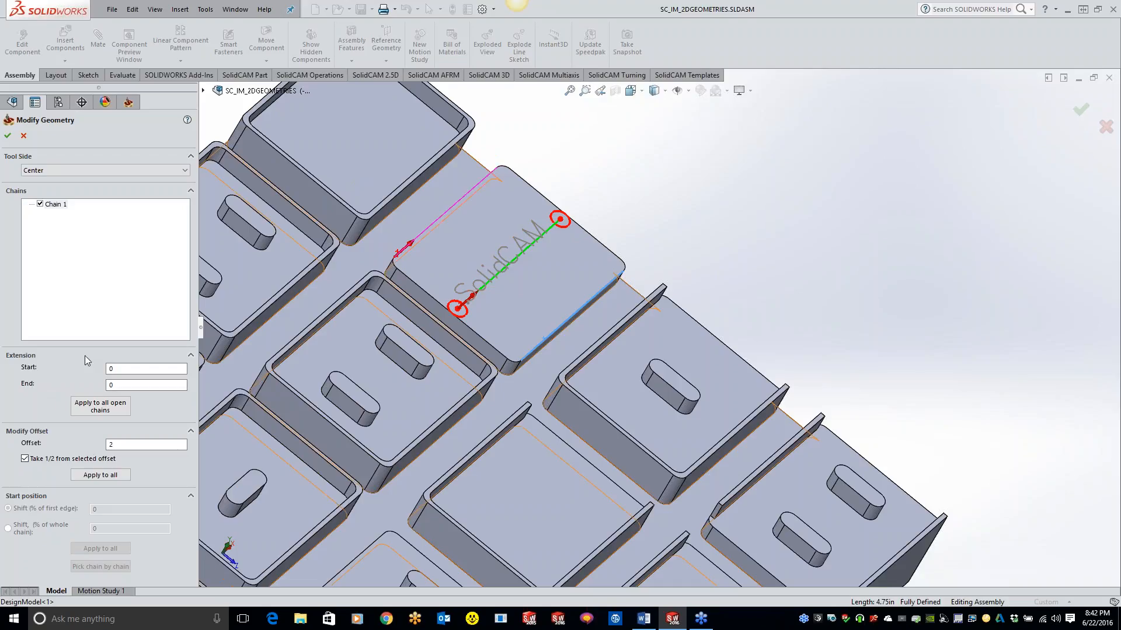
Try start and end extensions of .3 on all open chains, and raise both extensions to .5.
{"action": "left_click", "coordinate": [113, 368]}
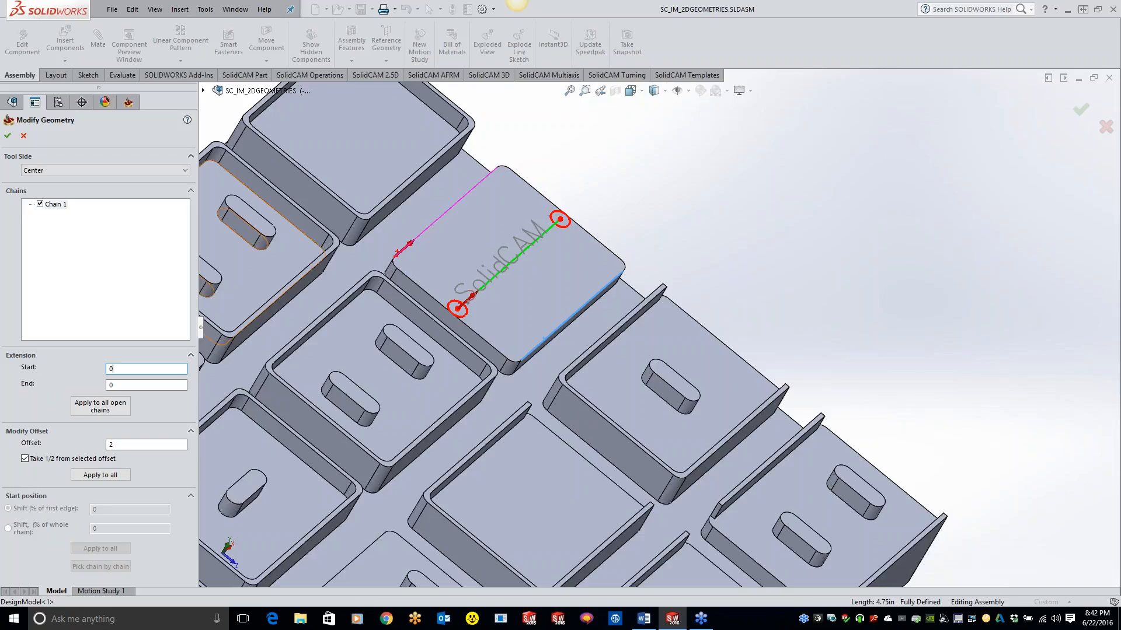
{"action": "type", "text": ".3"}
{"action": "key", "text": "Tab"}
{"action": "type", "text": ".3"}
{"action": "middle_click_drag", "start_coordinate": [392, 357], "coordinate": [357, 467]}
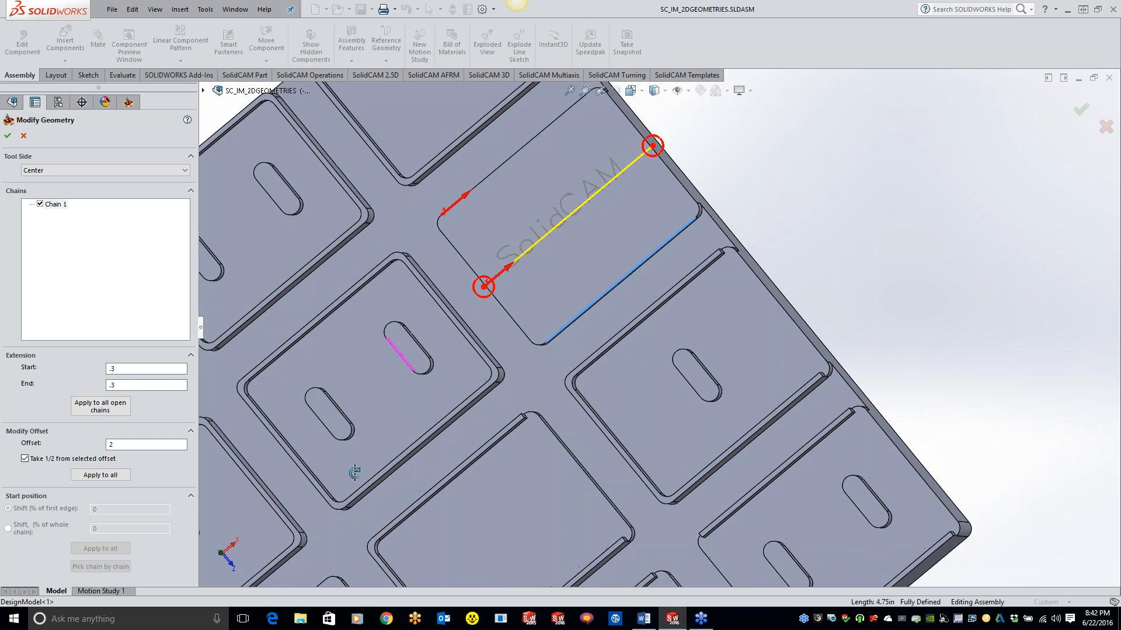
{"action": "left_click", "coordinate": [100, 407]}
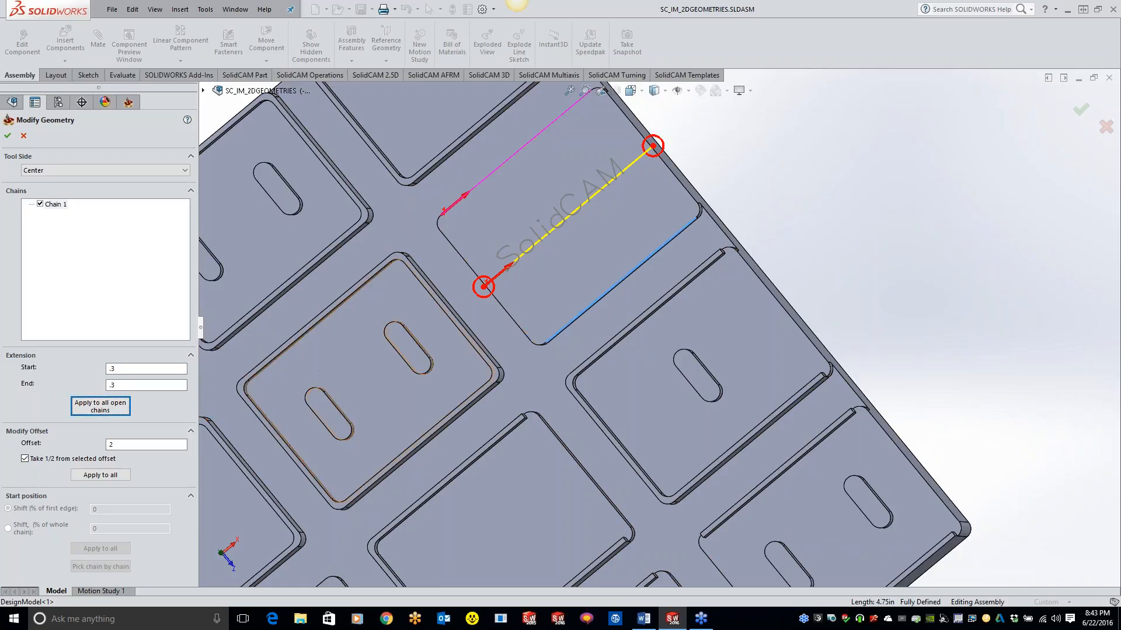
{"action": "left_click_drag", "start_coordinate": [124, 368], "coordinate": [99, 372]}
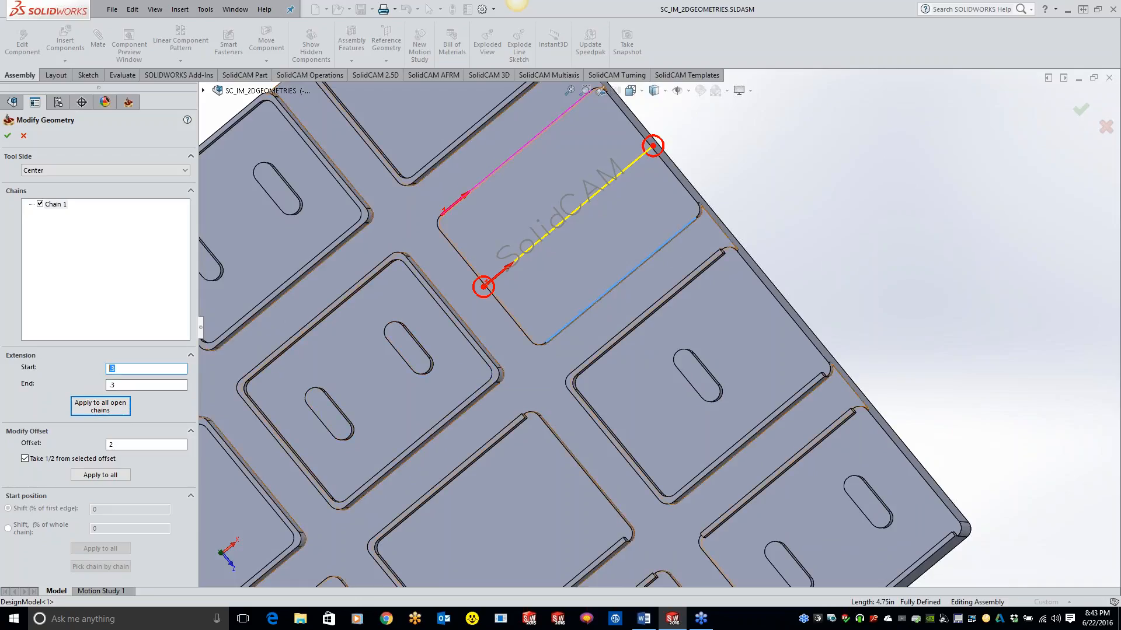
{"action": "key", "text": "Tab"}
{"action": "type", "text": ".5"}
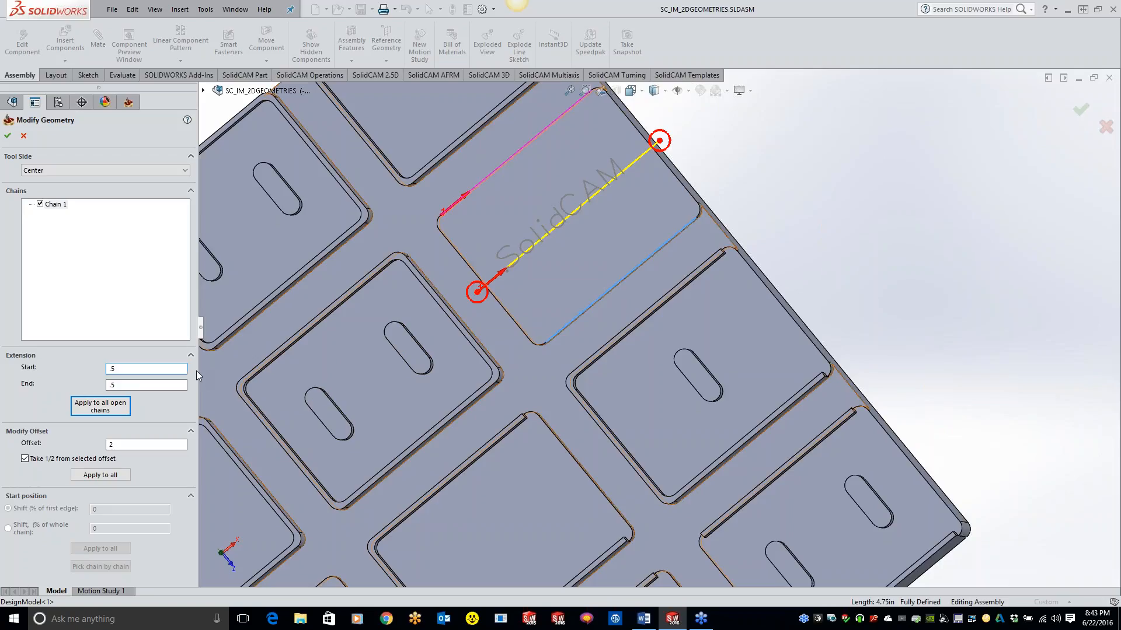
Set the start and end extensions of Chain 1 to .6 and accept the geometry modification.
{"action": "key", "text": "BackSpace"}
{"action": "type", "text": "6"}
{"action": "key", "text": "BackSpace"}
{"action": "type", "text": "6"}
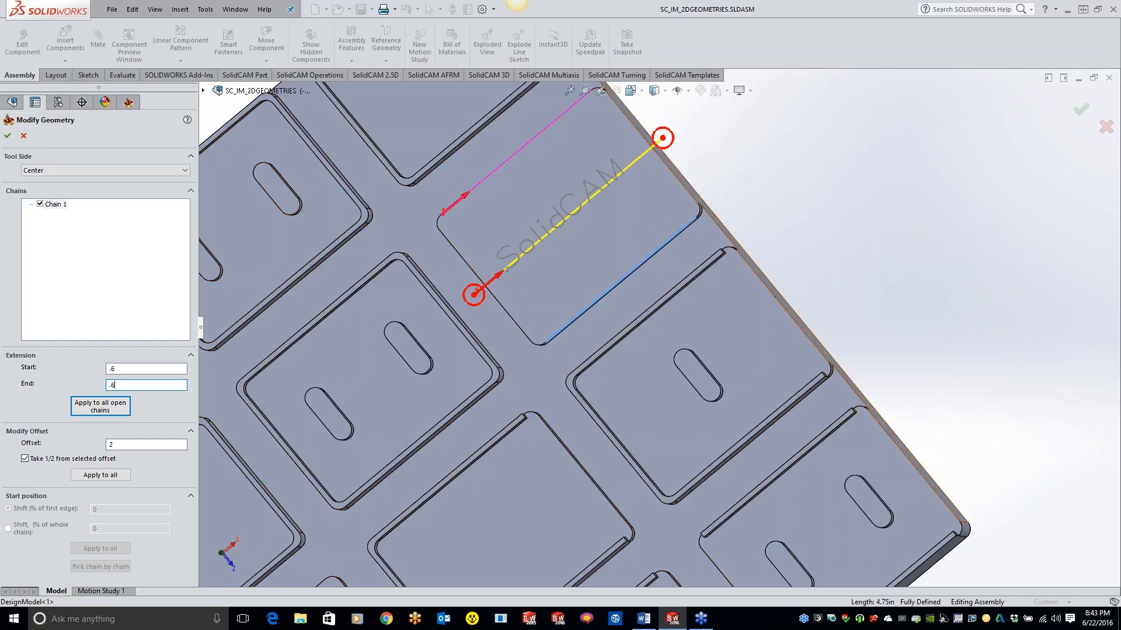
{"action": "middle_click_drag", "start_coordinate": [647, 308], "coordinate": [669, 219]}
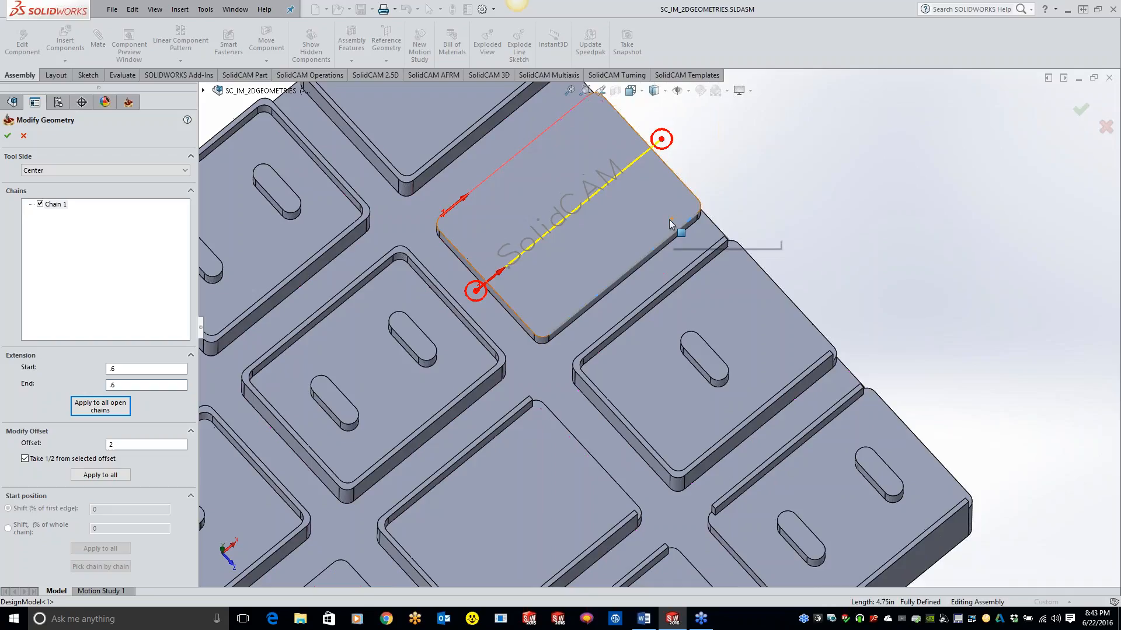
{"action": "left_click", "coordinate": [8, 135]}
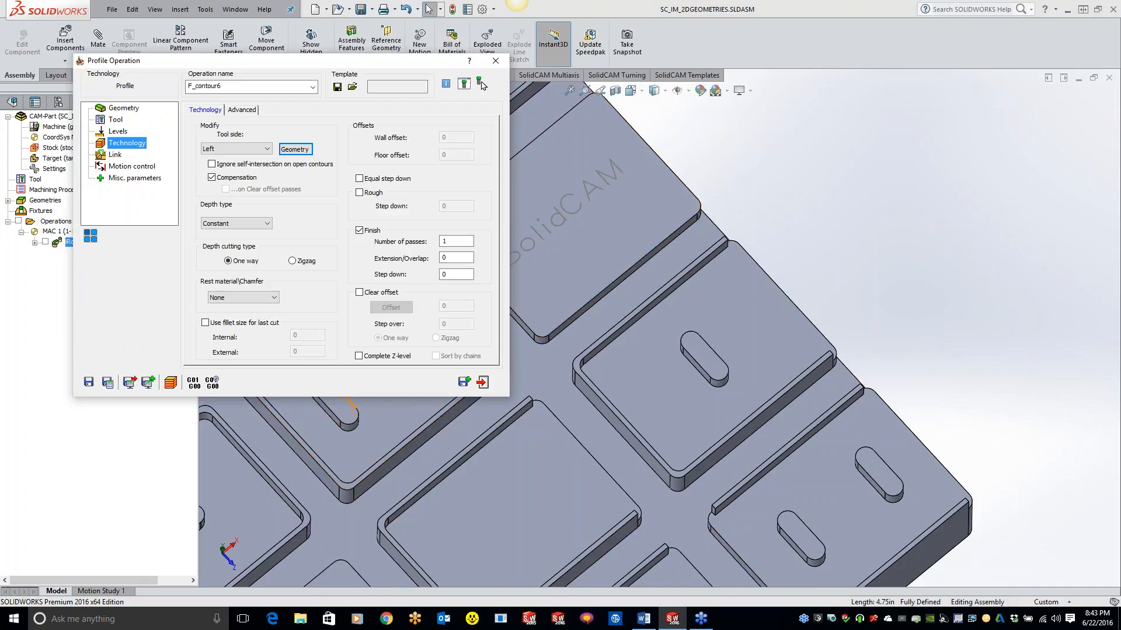
Try a new geometry around the inner edge of the empty corner pocket using Curve propagation, and cancel it.
{"action": "left_click", "coordinate": [124, 109]}
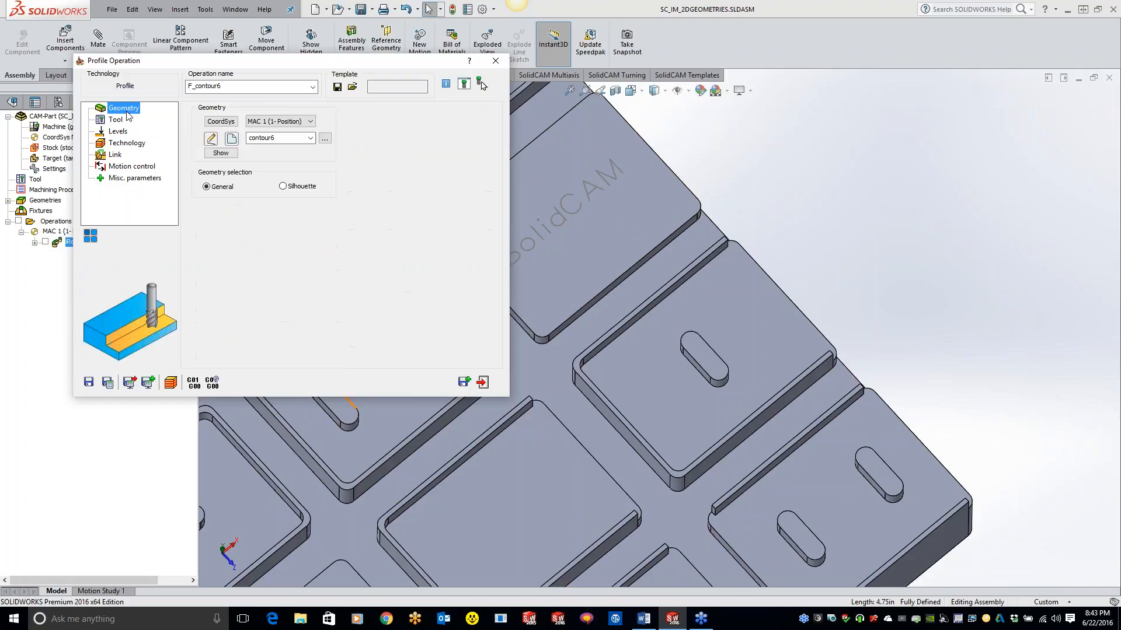
{"action": "left_click", "coordinate": [231, 140]}
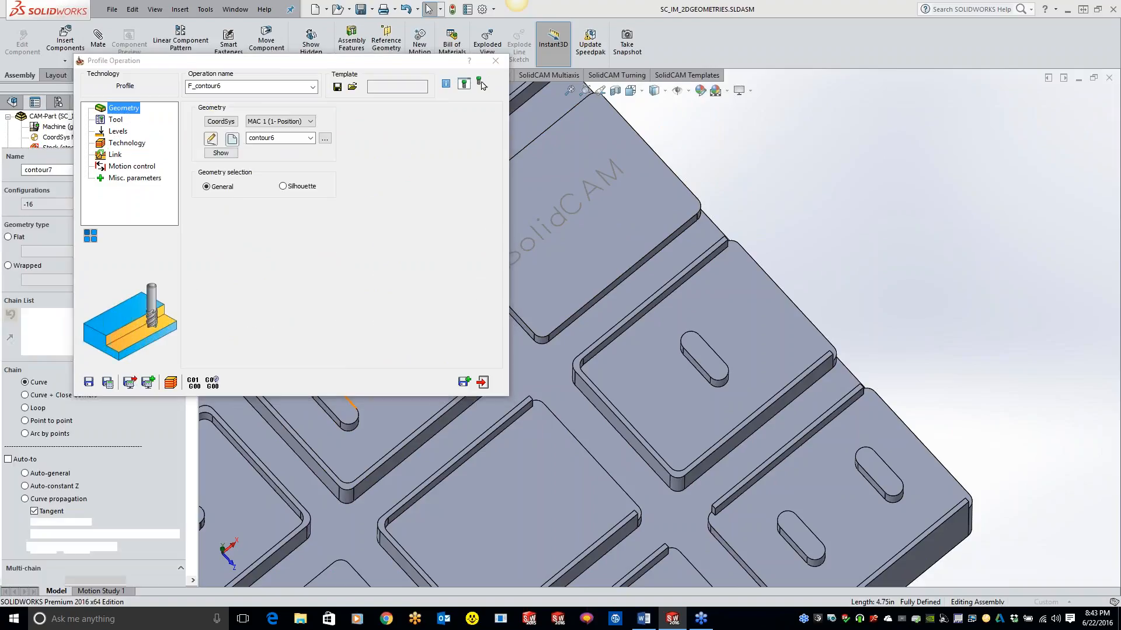
{"action": "scroll", "coordinate": [407, 473], "scroll_direction": "up", "scroll_amount": 5}
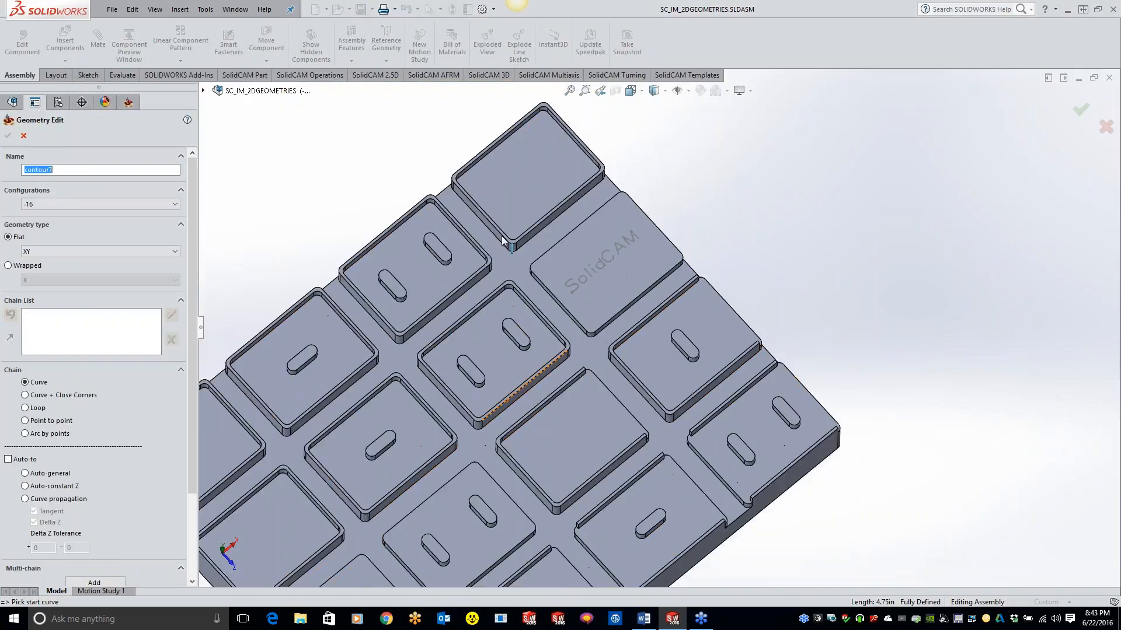
{"action": "scroll", "coordinate": [544, 222], "scroll_direction": "down", "scroll_amount": 5}
{"action": "left_click", "coordinate": [543, 195]}
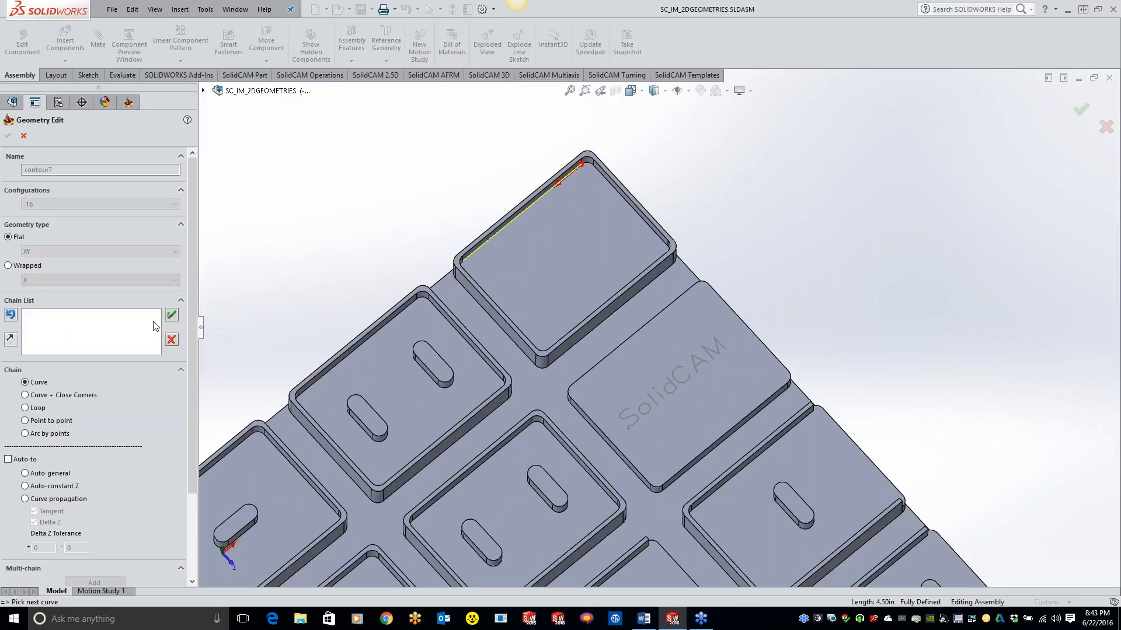
{"action": "left_click", "coordinate": [25, 498]}
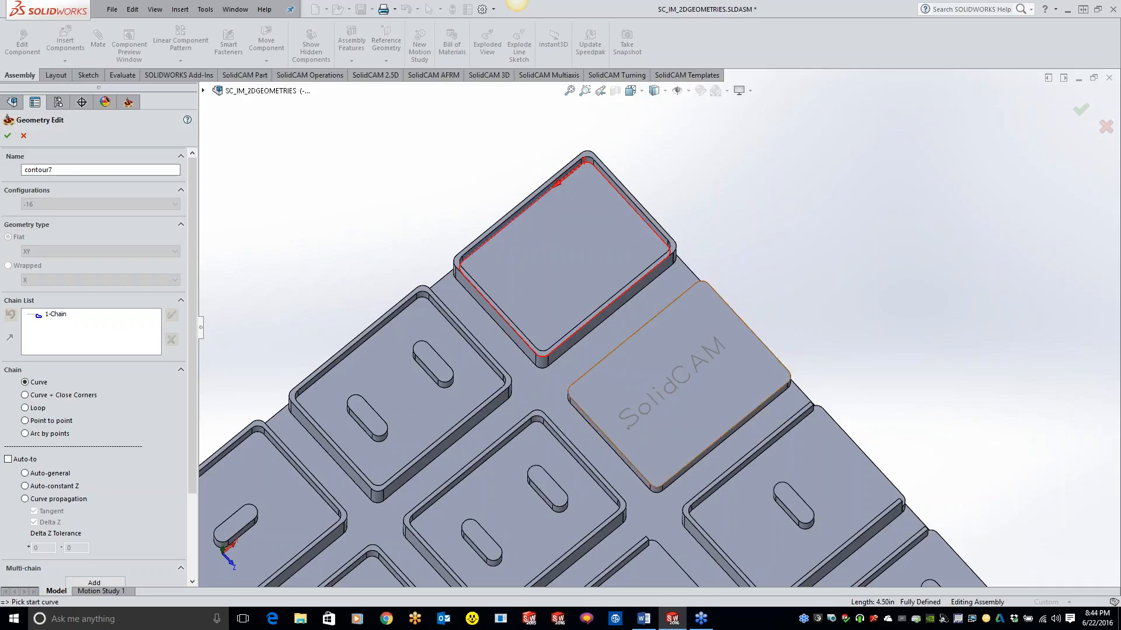
{"action": "left_click", "coordinate": [24, 135]}
Close the profile operation without saving its geometries, and add a new milling profile operation.
{"action": "left_click", "coordinate": [481, 84]}
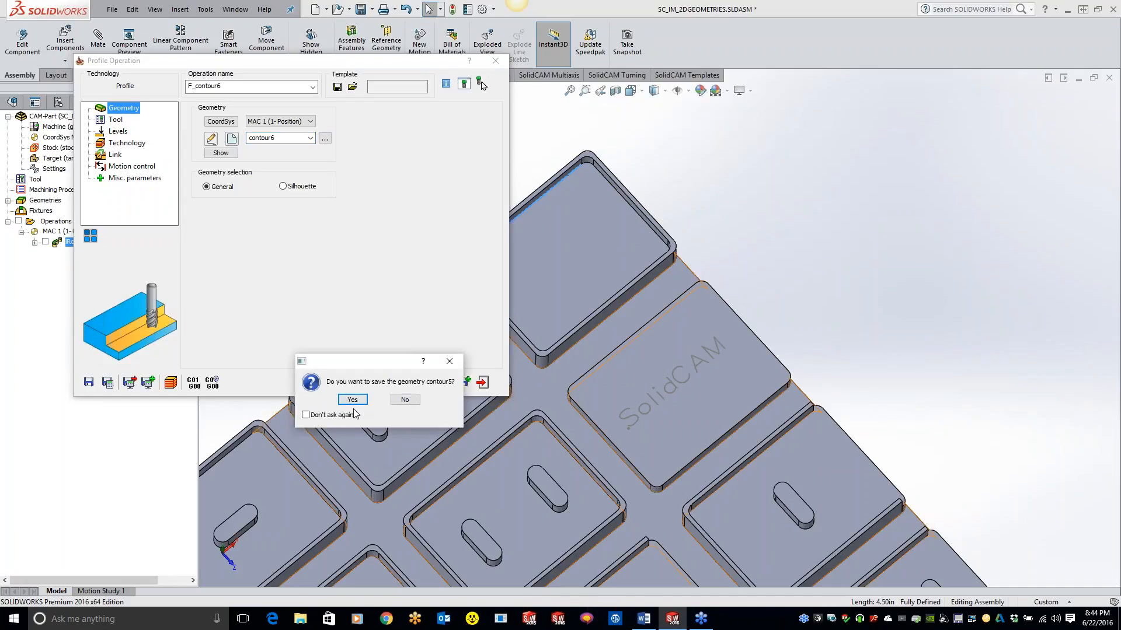
{"action": "left_click", "coordinate": [394, 402]}
{"action": "left_click", "coordinate": [403, 400]}
{"action": "right_click", "coordinate": [112, 242]}
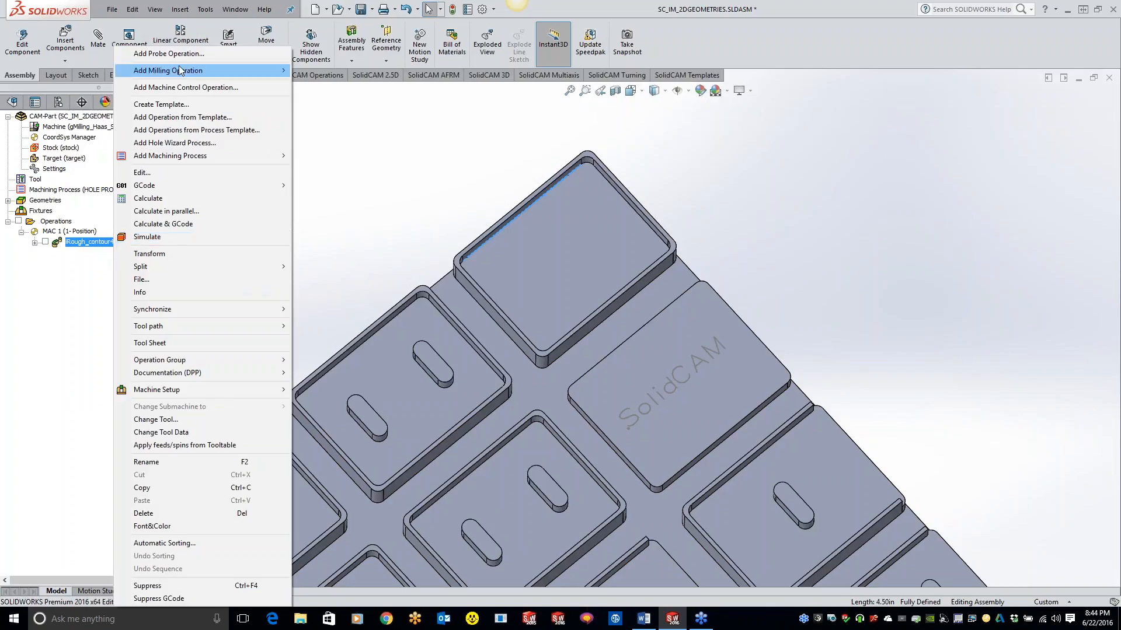
{"action": "mouse_move", "coordinate": [175, 70]}
{"action": "left_click", "coordinate": [351, 111]}
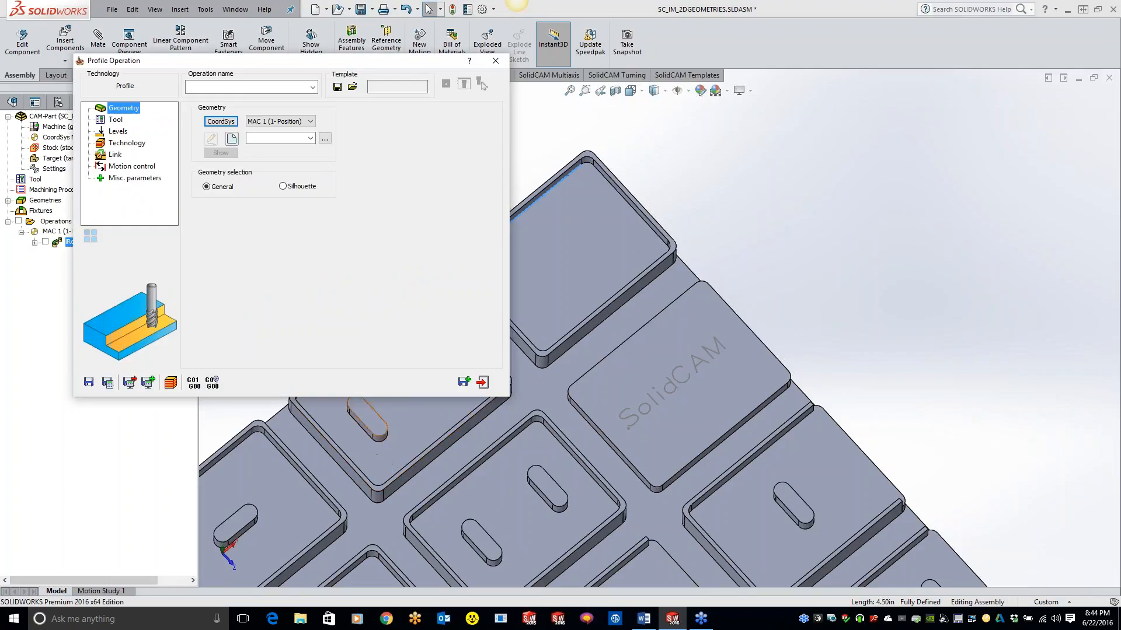
Start a new geometry from the floor corner arc and vertical edge of the two-island pocket, and continue along the rim with Auto-constant Z.
{"action": "left_click", "coordinate": [234, 142]}
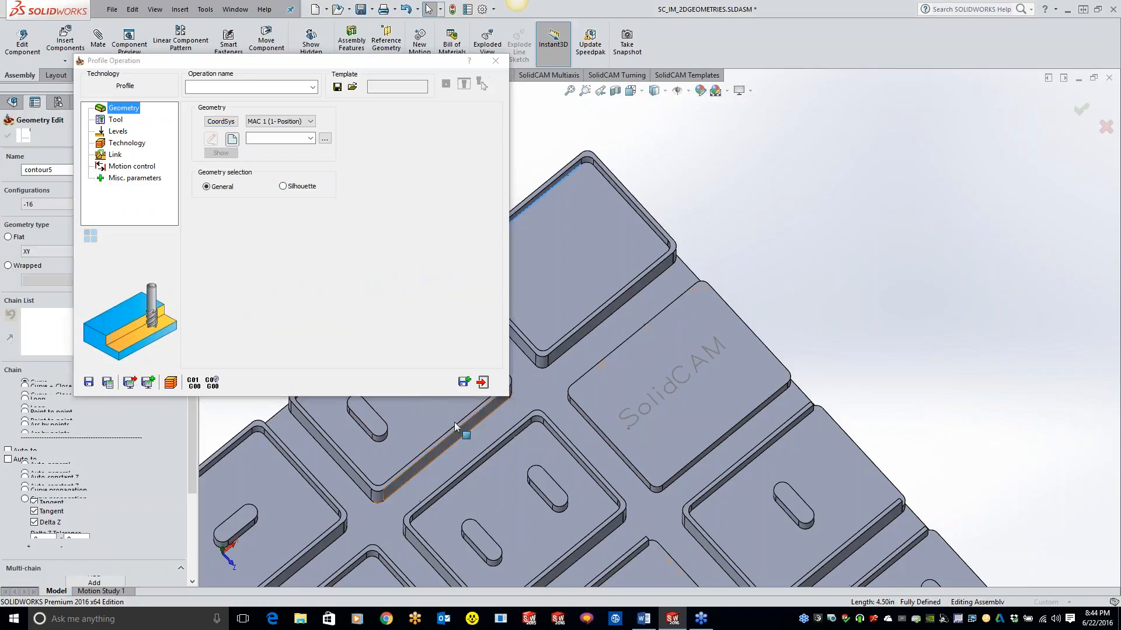
{"action": "scroll", "coordinate": [427, 311], "scroll_direction": "down", "scroll_amount": 3}
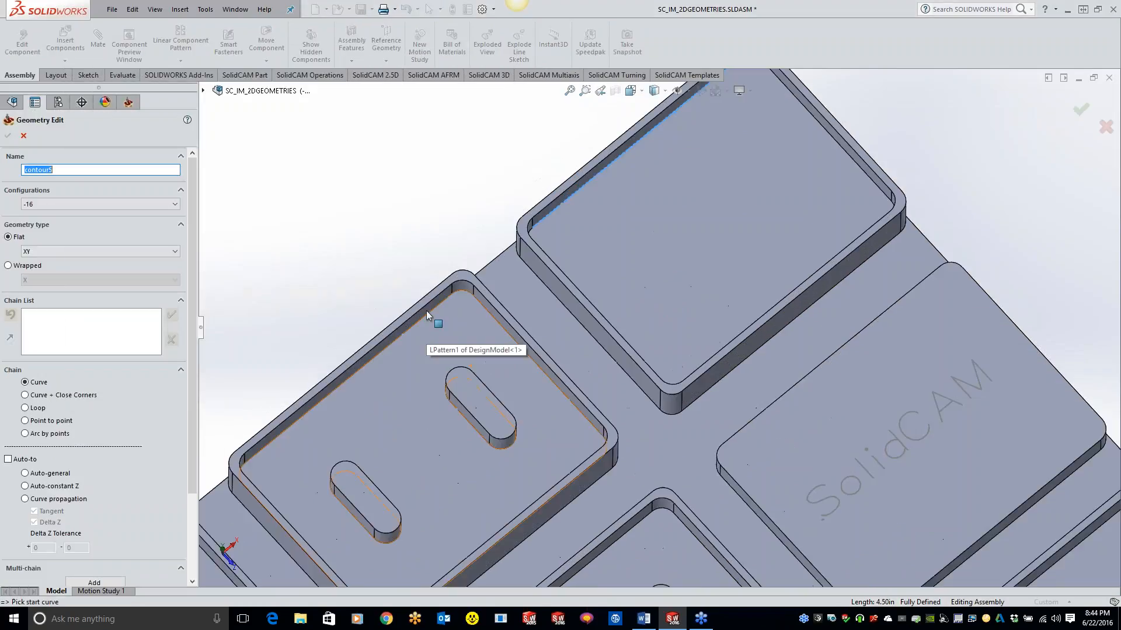
{"action": "left_click", "coordinate": [461, 292]}
{"action": "left_click", "coordinate": [459, 290]}
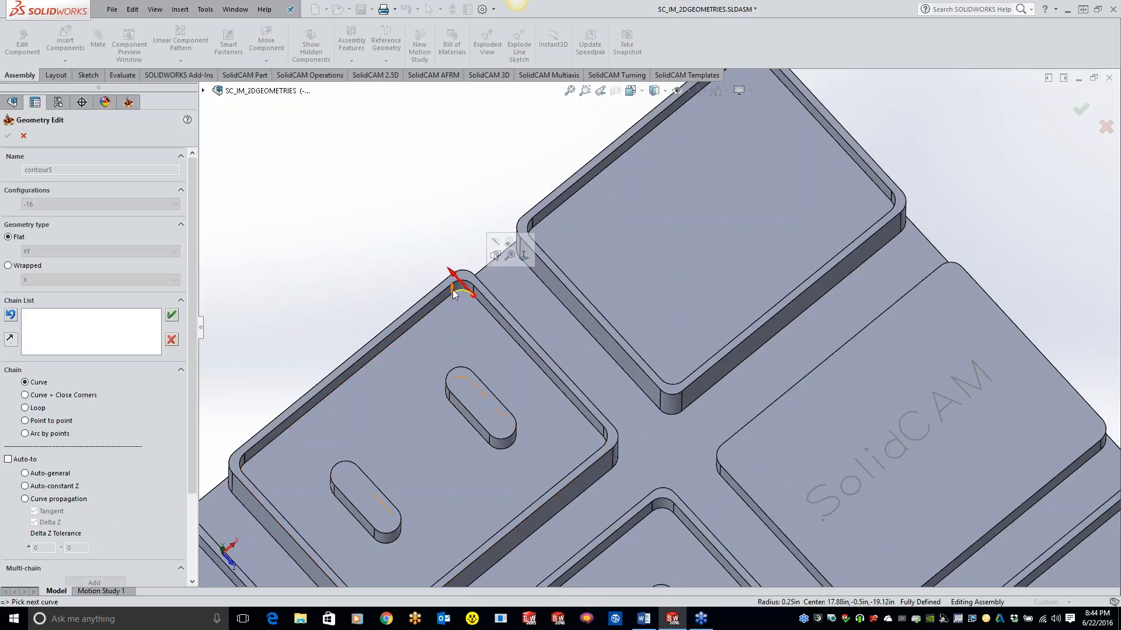
{"action": "left_click", "coordinate": [445, 292]}
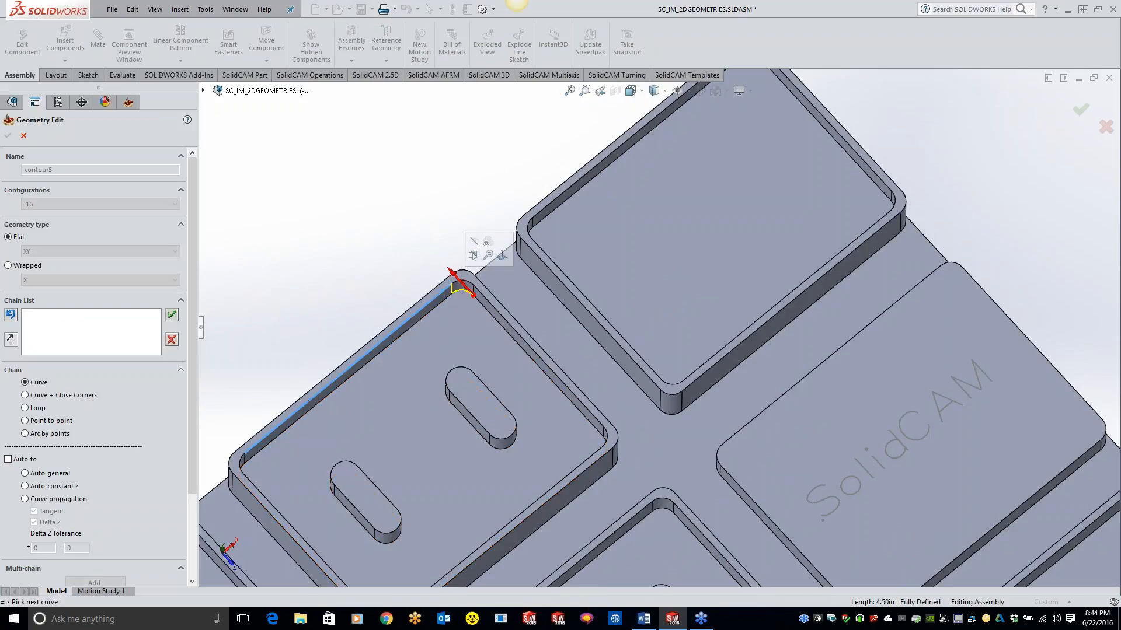
{"action": "left_click", "coordinate": [25, 486]}
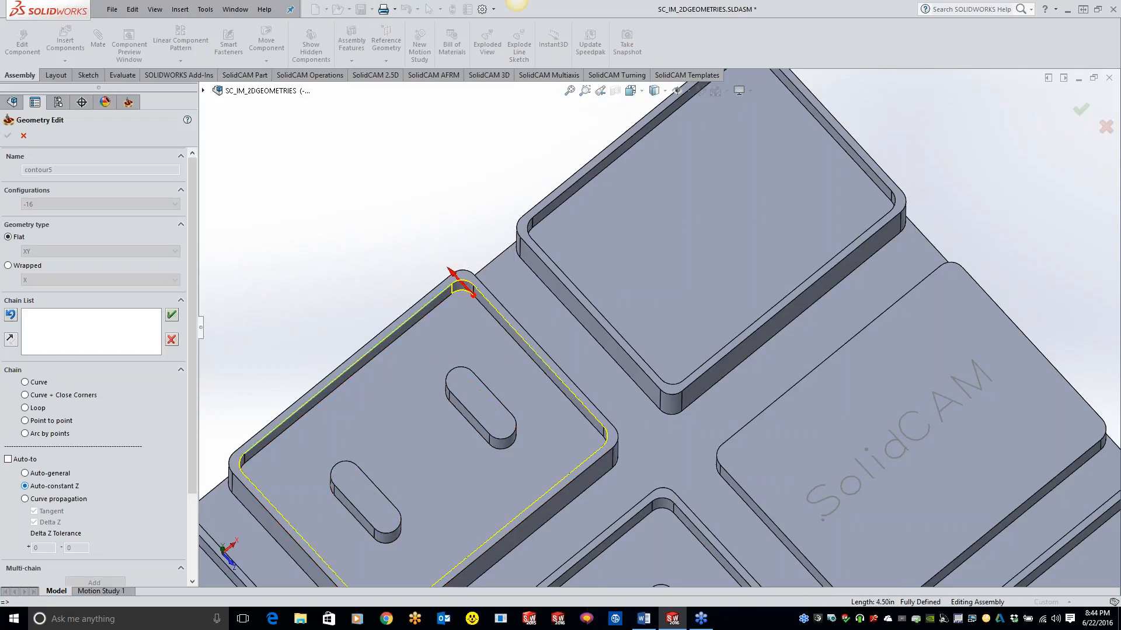
Undo the last curve of the chain and close it with the vertical edge at the starting corner.
{"action": "left_click", "coordinate": [11, 316]}
{"action": "scroll", "coordinate": [484, 322], "scroll_direction": "down", "scroll_amount": 3}
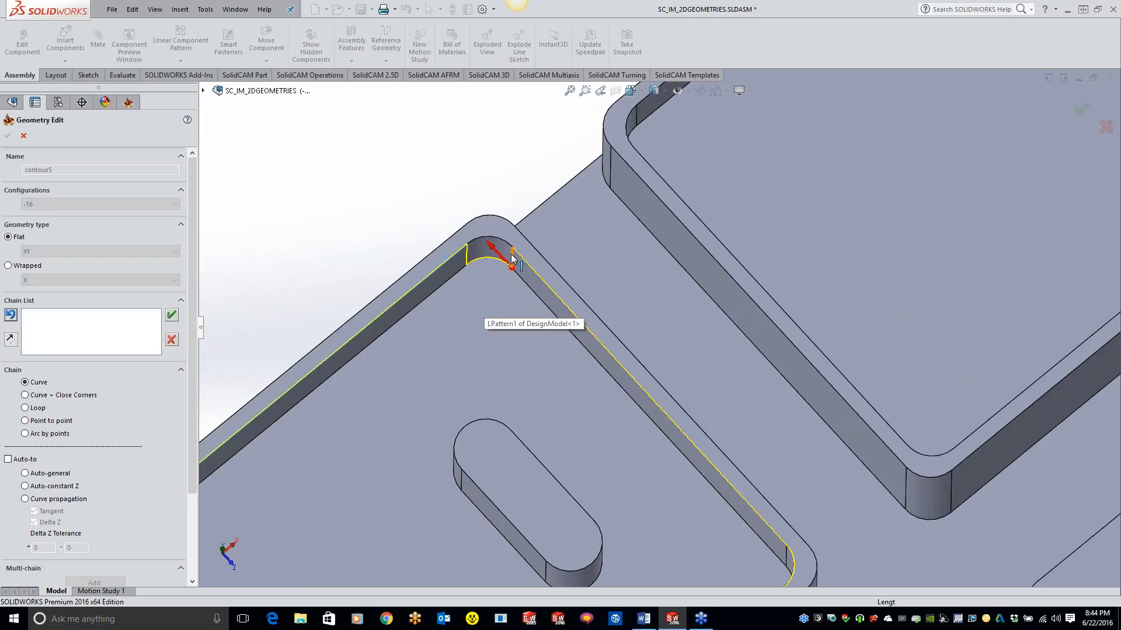
{"action": "left_click", "coordinate": [515, 258]}
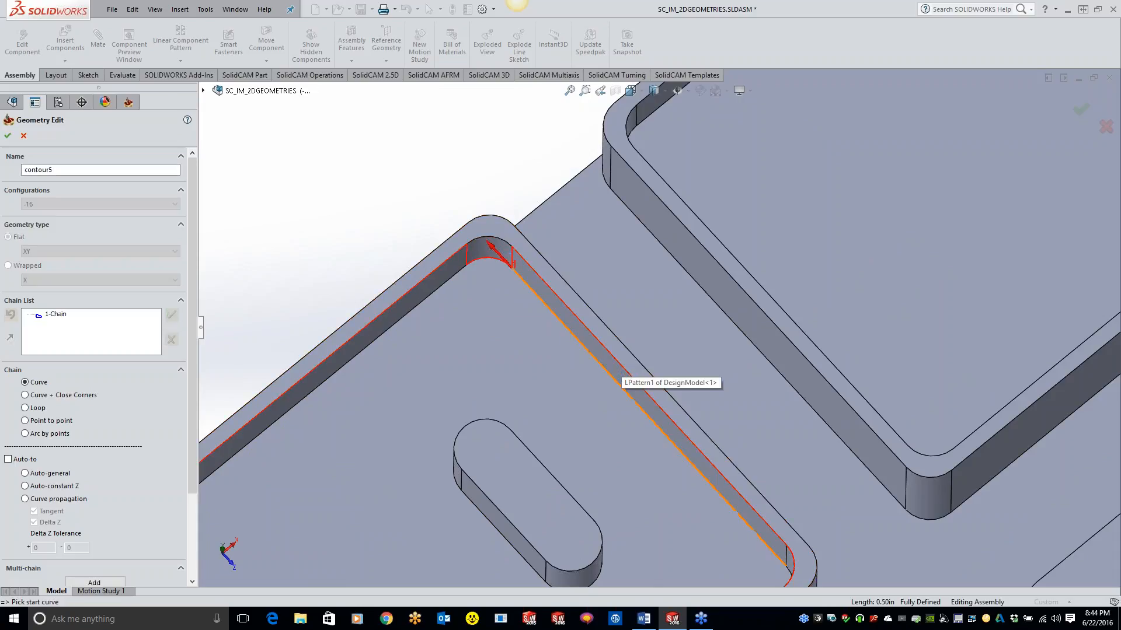
{"action": "scroll", "coordinate": [488, 425], "scroll_direction": "up", "scroll_amount": 5}
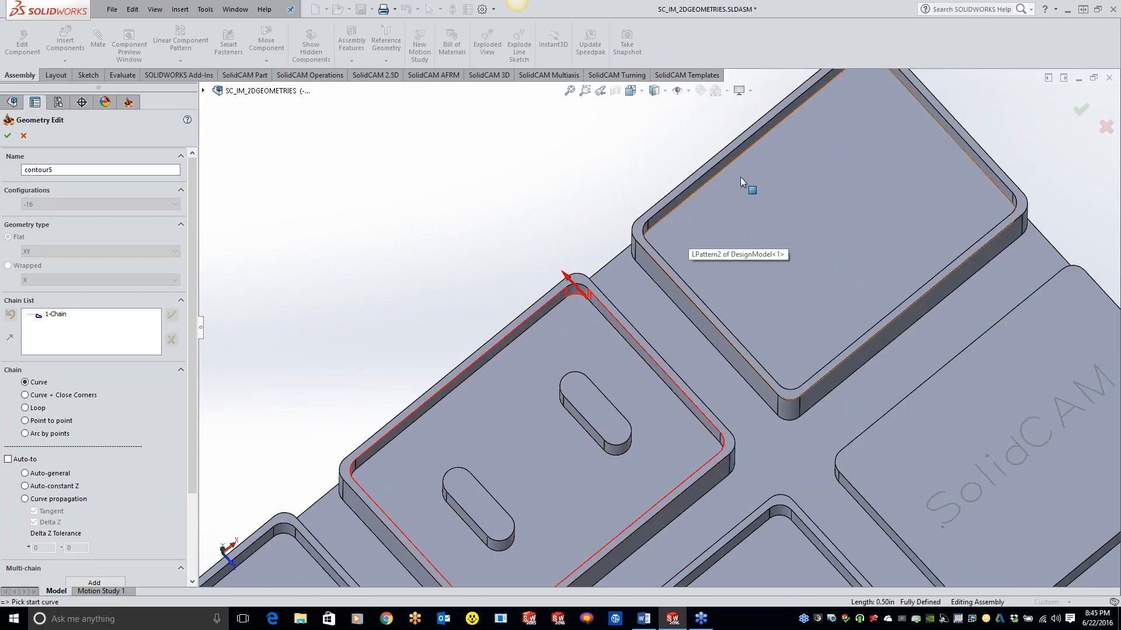
{"action": "scroll", "coordinate": [841, 215], "scroll_direction": "up", "scroll_amount": 2}
{"action": "middle_click_drag", "start_coordinate": [772, 383], "coordinate": [772, 369]}
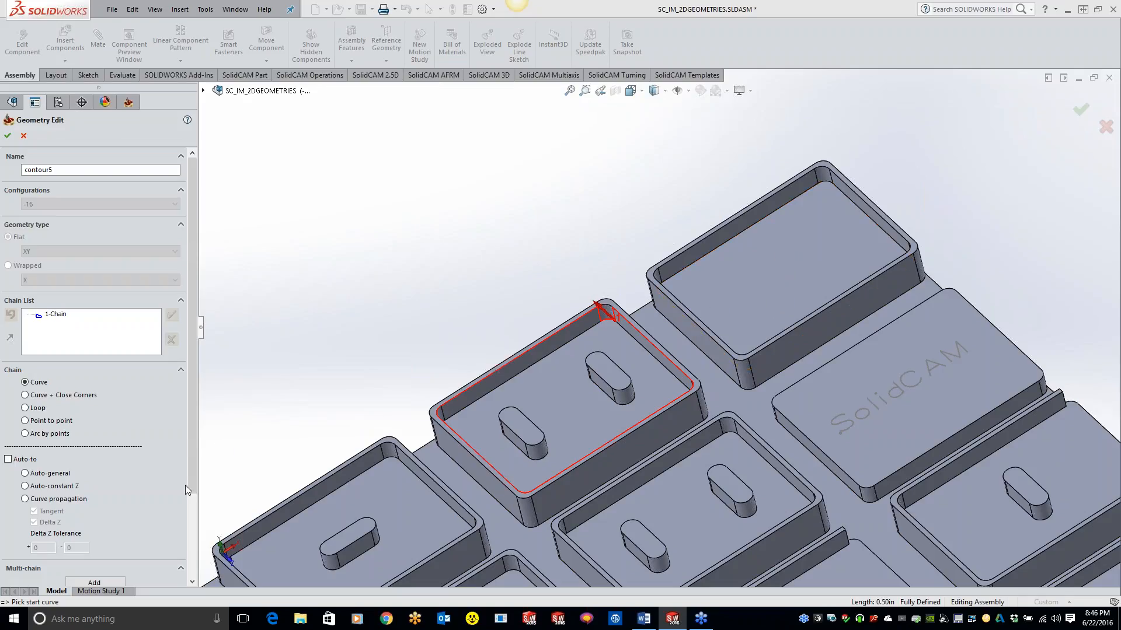
{"action": "scroll", "coordinate": [190, 514], "scroll_direction": "down", "scroll_amount": 3}
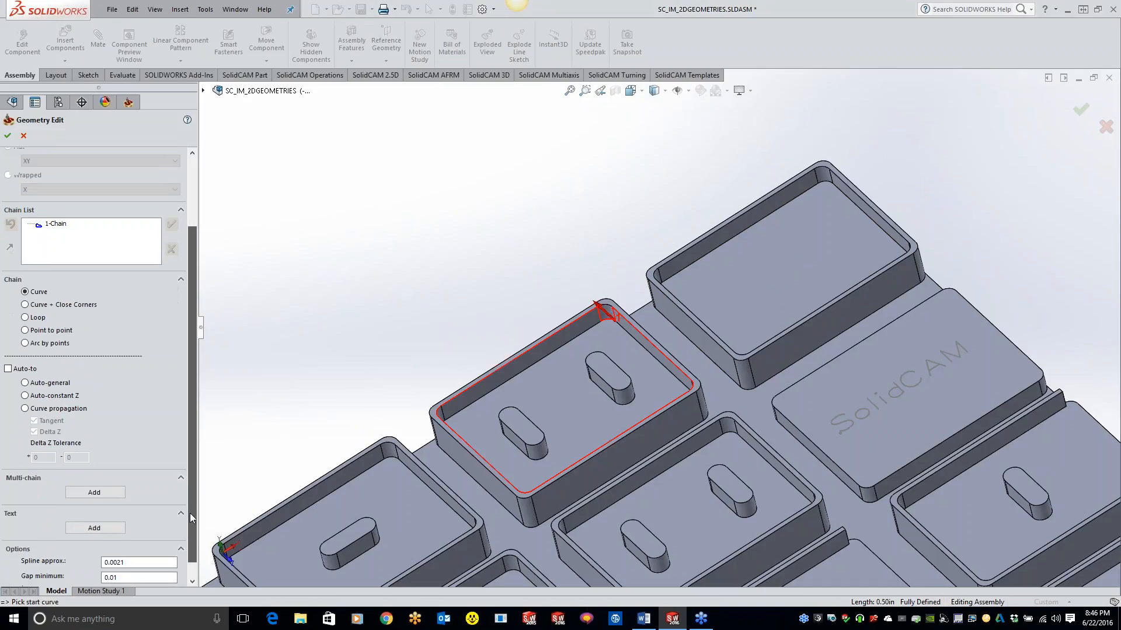
Cancel the two-island pocket geometry and define a closed chain around the empty pocket's floor edge with Auto-constant Z.
{"action": "left_click", "coordinate": [92, 495]}
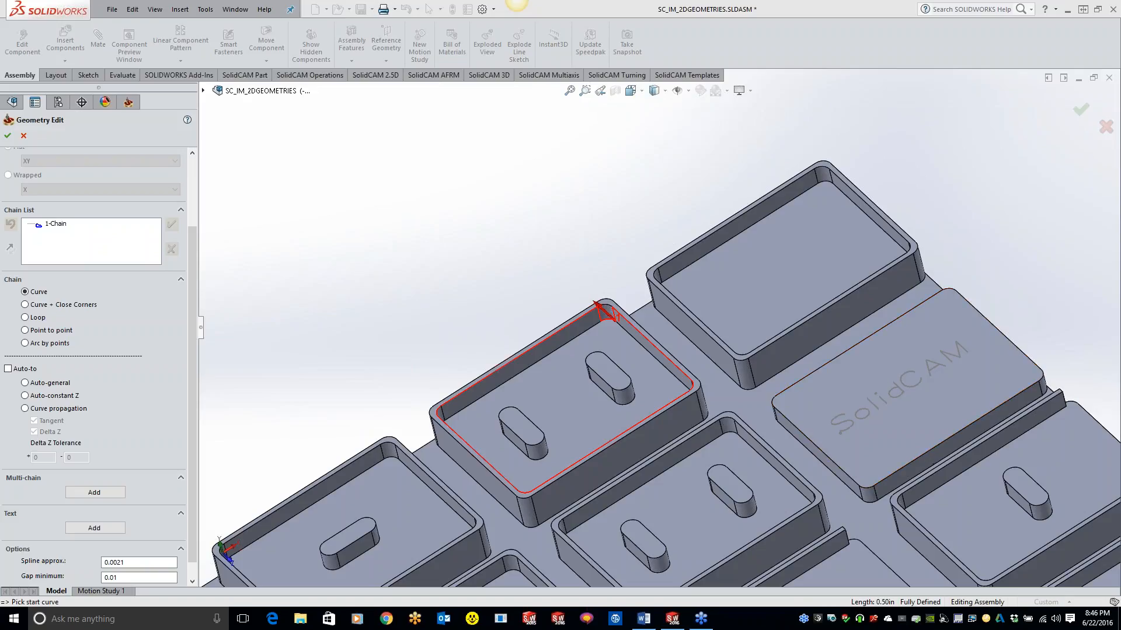
{"action": "left_click", "coordinate": [24, 136]}
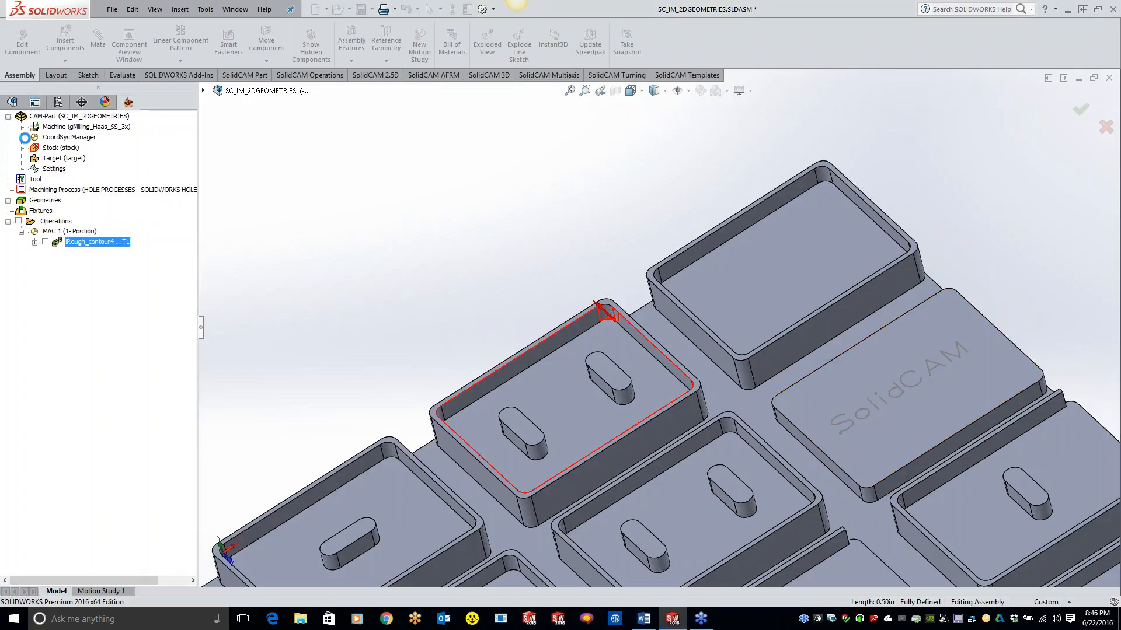
{"action": "left_click", "coordinate": [231, 138]}
{"action": "left_click", "coordinate": [800, 196]}
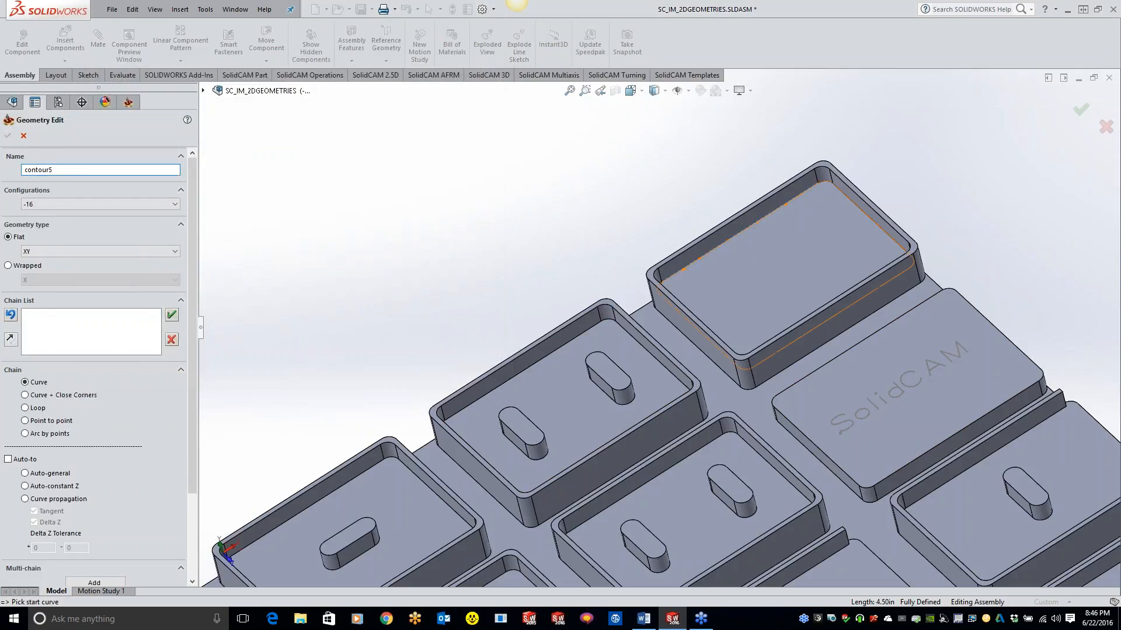
{"action": "left_click", "coordinate": [25, 486]}
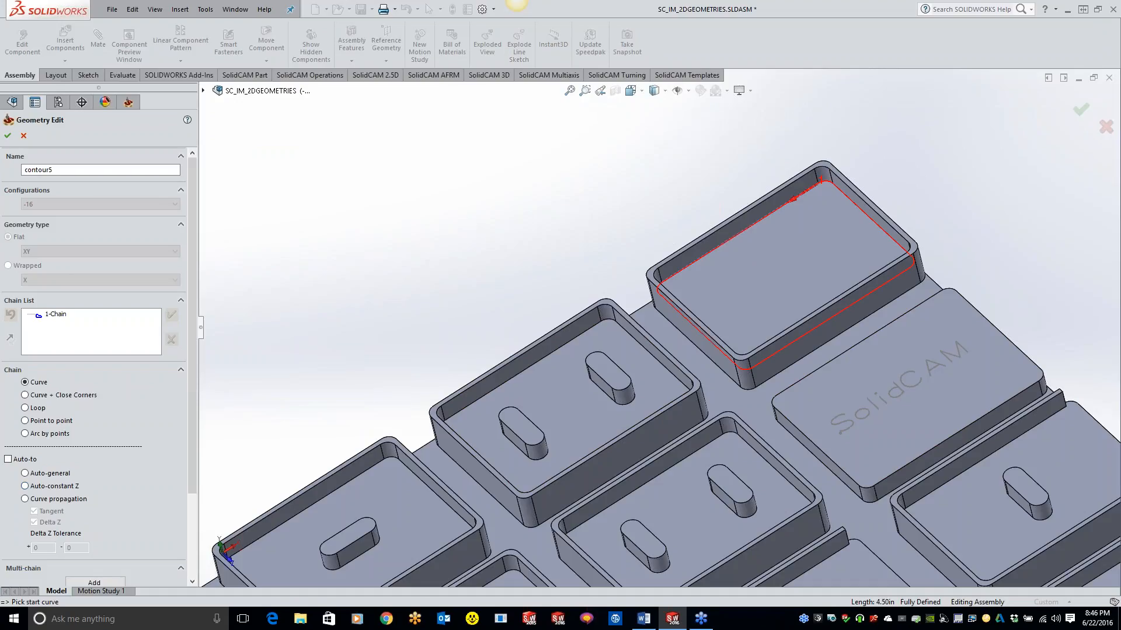
{"action": "left_click", "coordinate": [7, 135]}
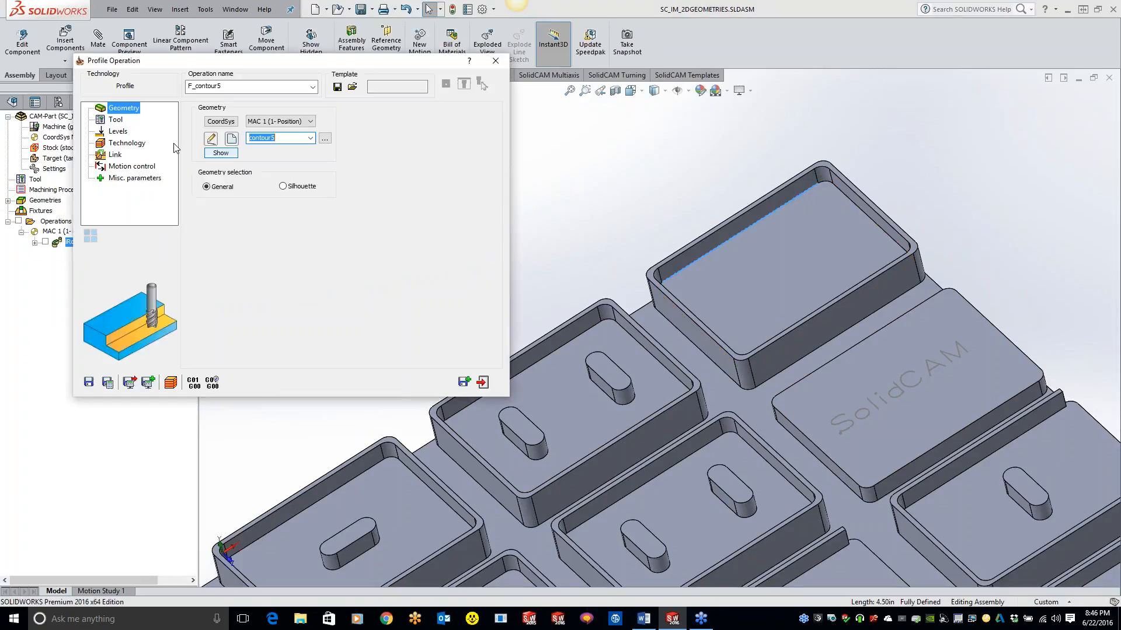
Assign the existing 0.5 inch end mill to the profile operation.
{"action": "left_click", "coordinate": [123, 145]}
{"action": "left_click", "coordinate": [295, 148]}
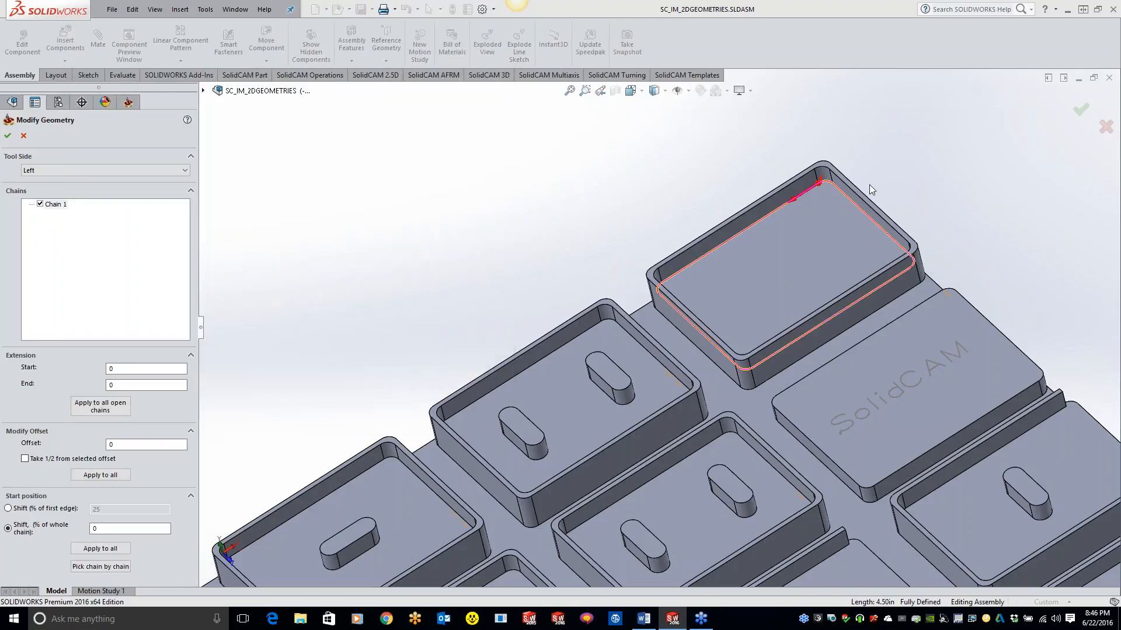
{"action": "left_click", "coordinate": [8, 135]}
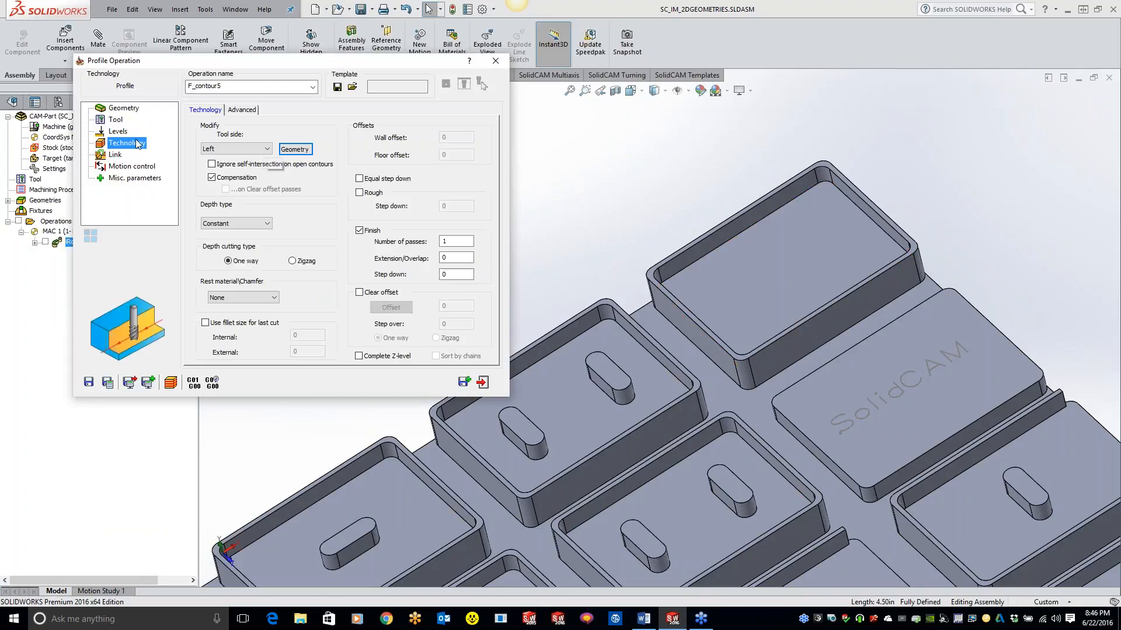
{"action": "left_click", "coordinate": [115, 120]}
{"action": "left_click", "coordinate": [278, 276]}
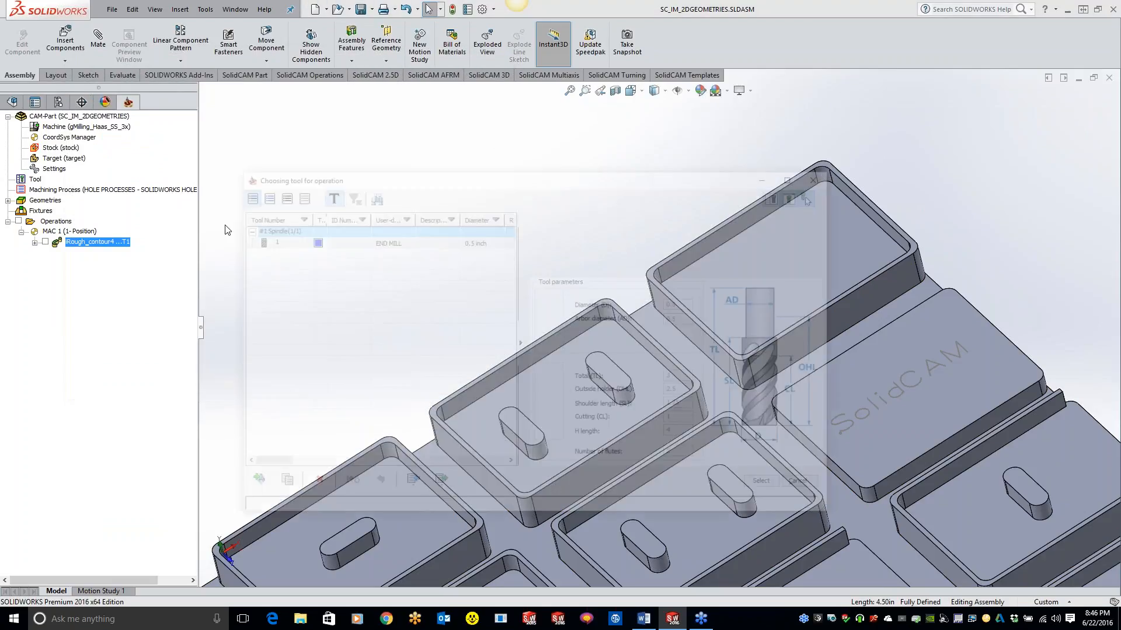
{"action": "double_click", "coordinate": [288, 240]}
Open the chain for geometry modification, try a start shift of 25% of the first edge, and return to the whole-chain shift.
{"action": "left_click", "coordinate": [119, 143]}
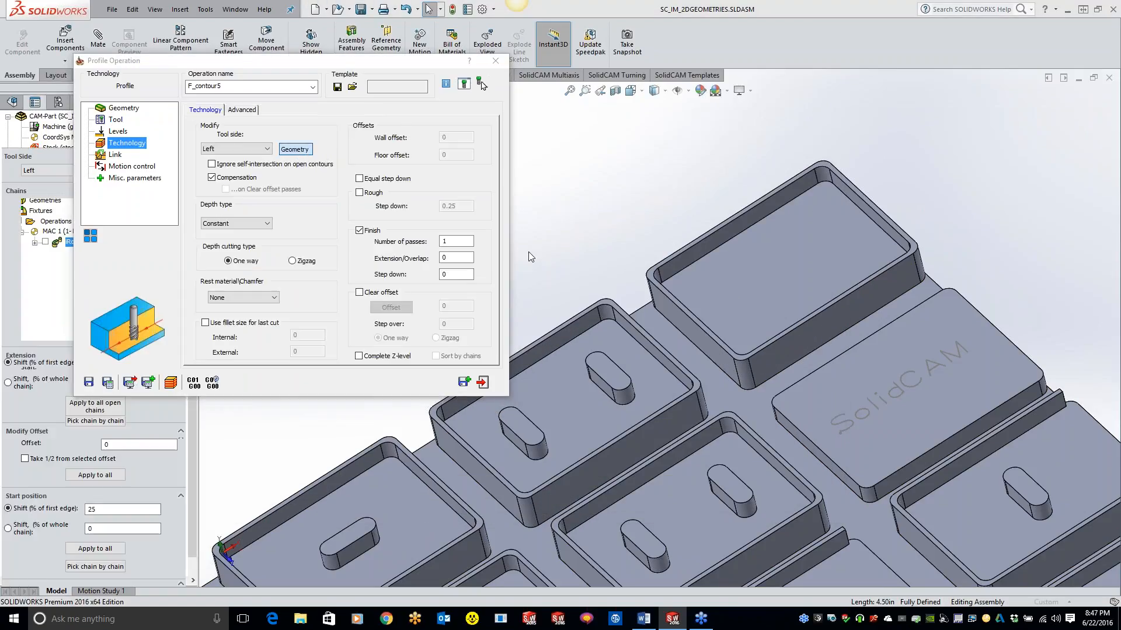
{"action": "scroll", "coordinate": [864, 242], "scroll_direction": "down", "scroll_amount": 4}
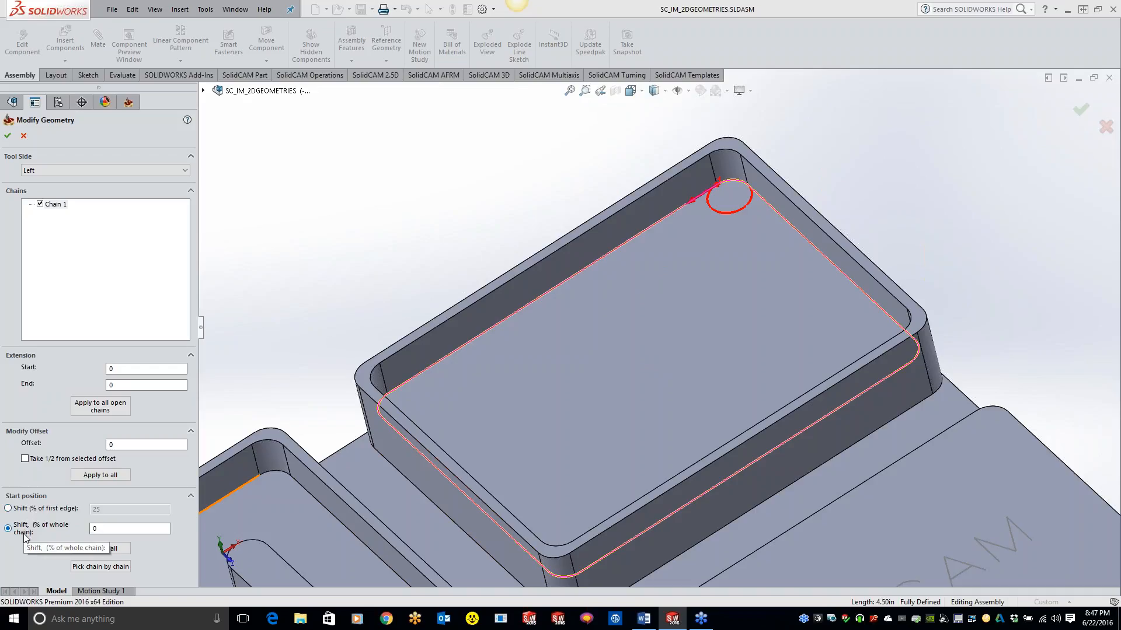
{"action": "left_click", "coordinate": [8, 508]}
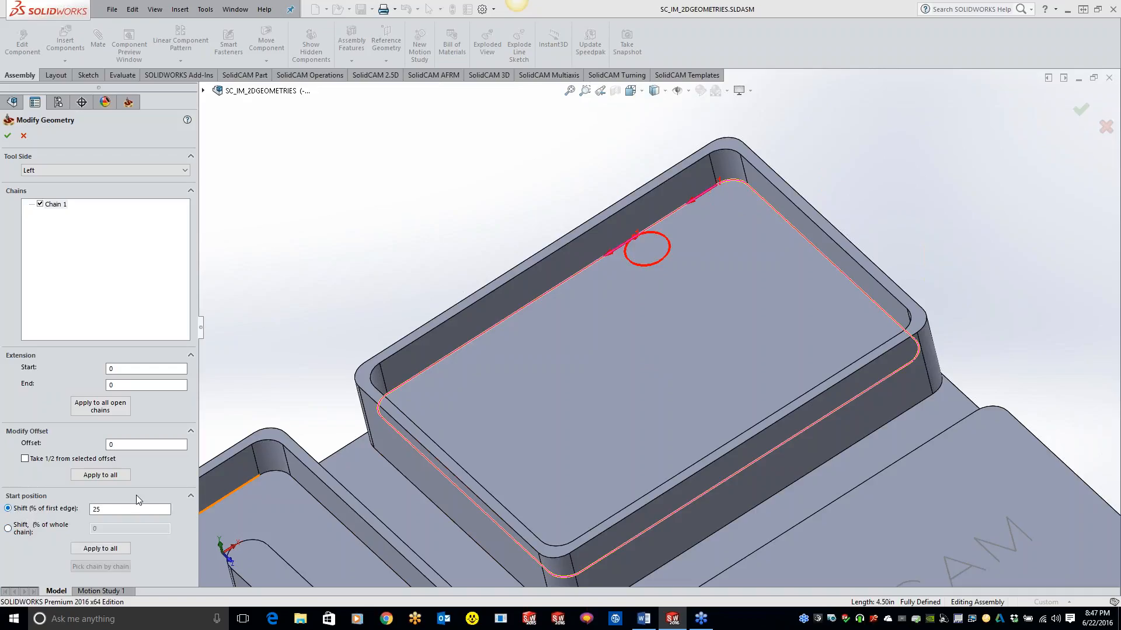
{"action": "left_click", "coordinate": [8, 529]}
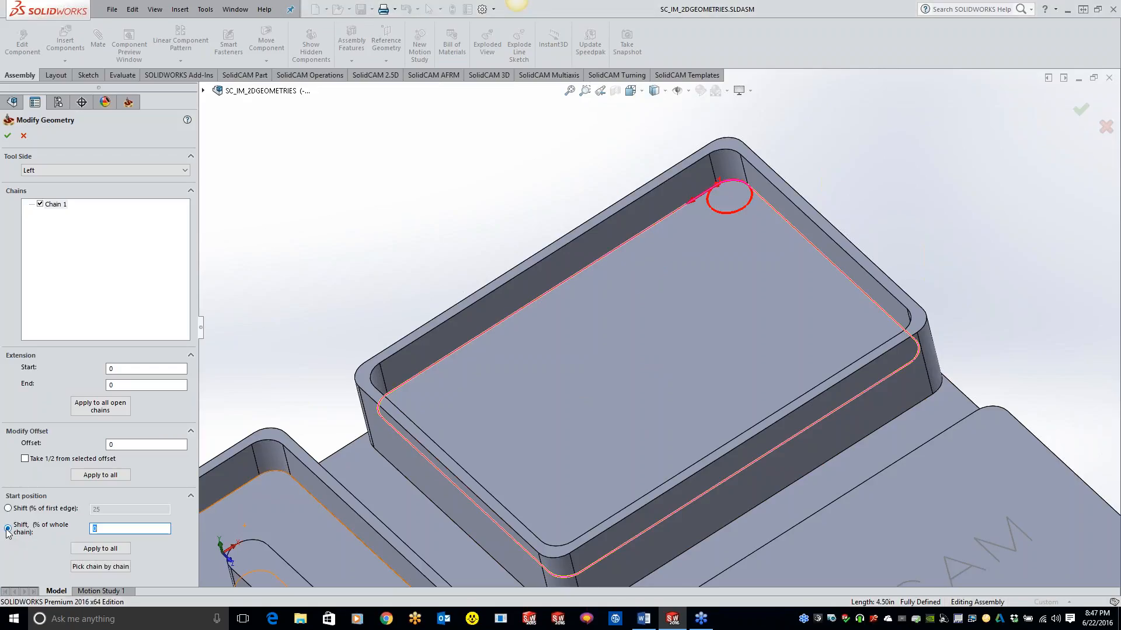
Try picking the chain's start position on the model at two points on the long floor edge and one on the short edge.
{"action": "left_click", "coordinate": [95, 566]}
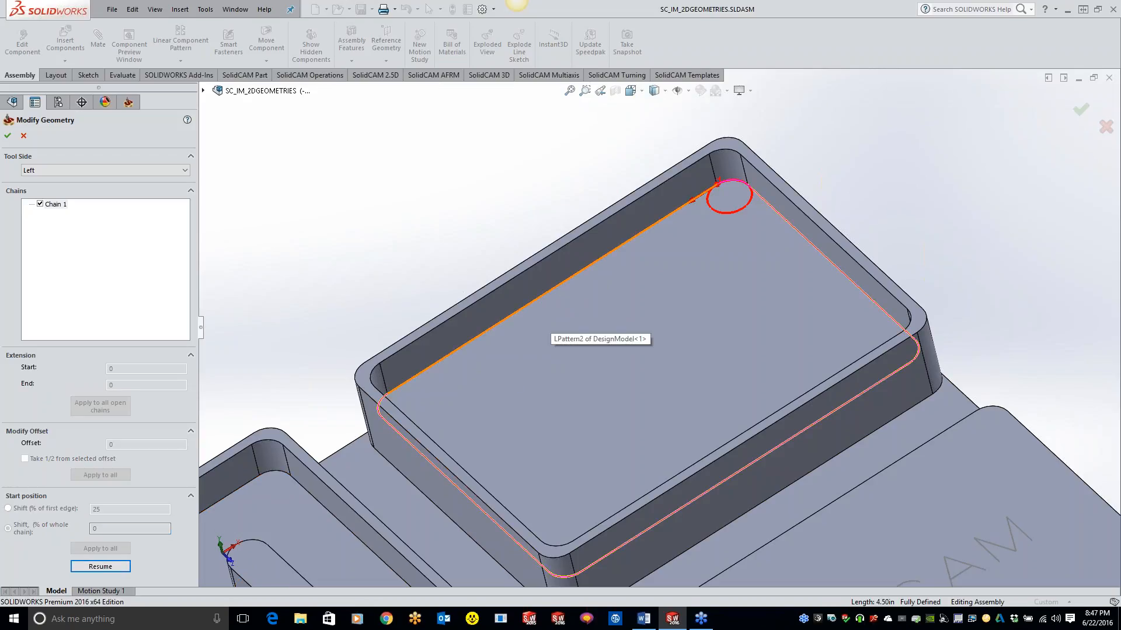
{"action": "left_click", "coordinate": [571, 275]}
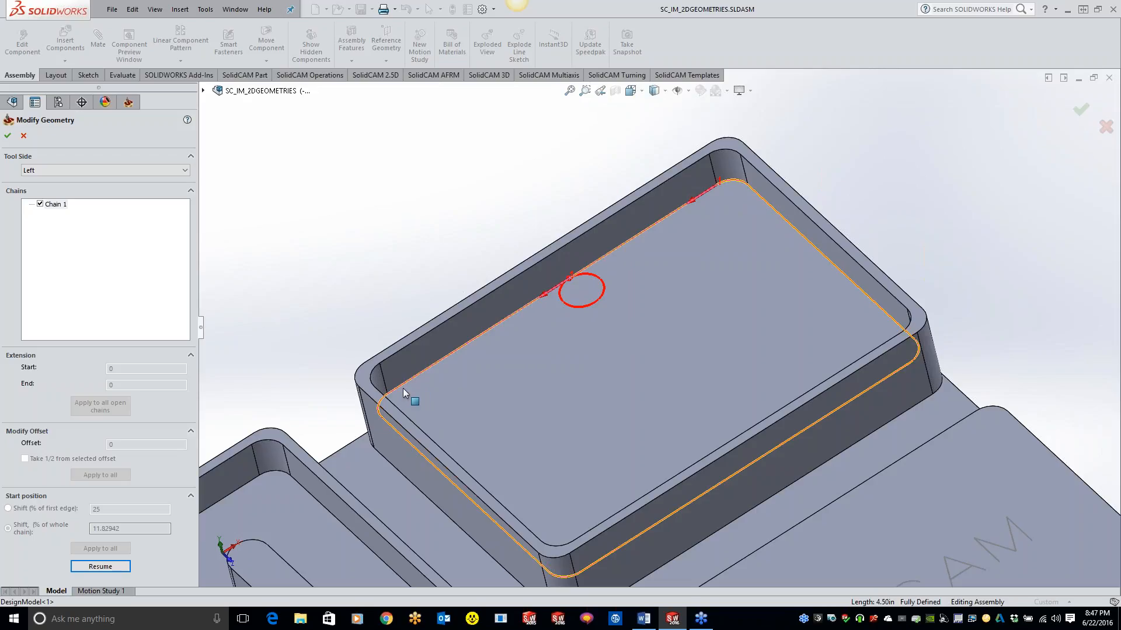
{"action": "left_click", "coordinate": [459, 349]}
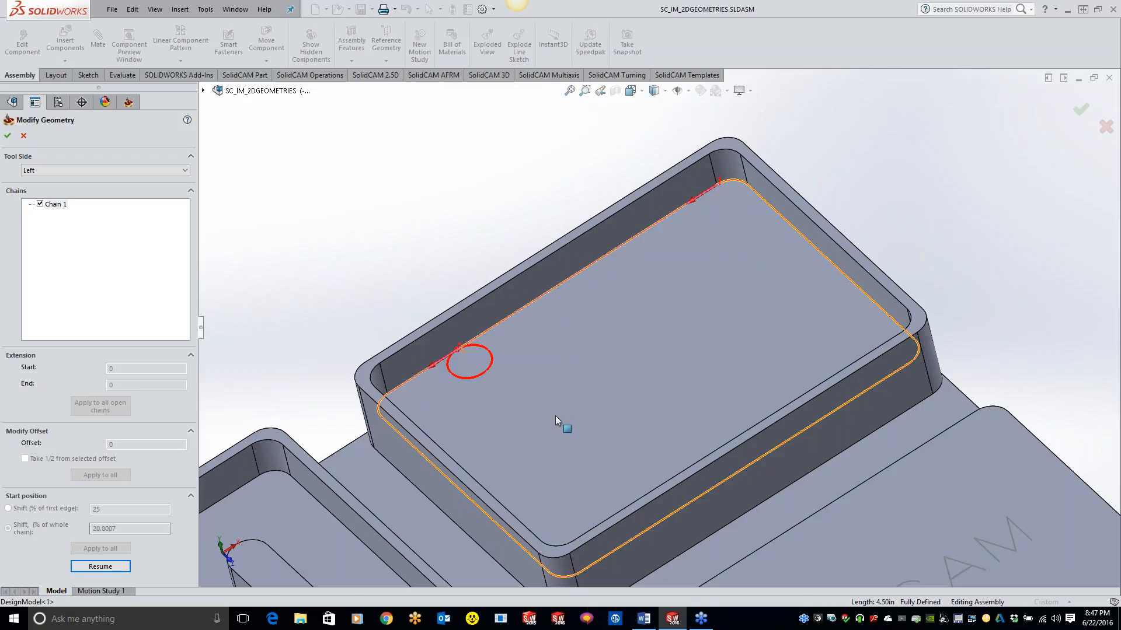
{"action": "left_click", "coordinate": [853, 283]}
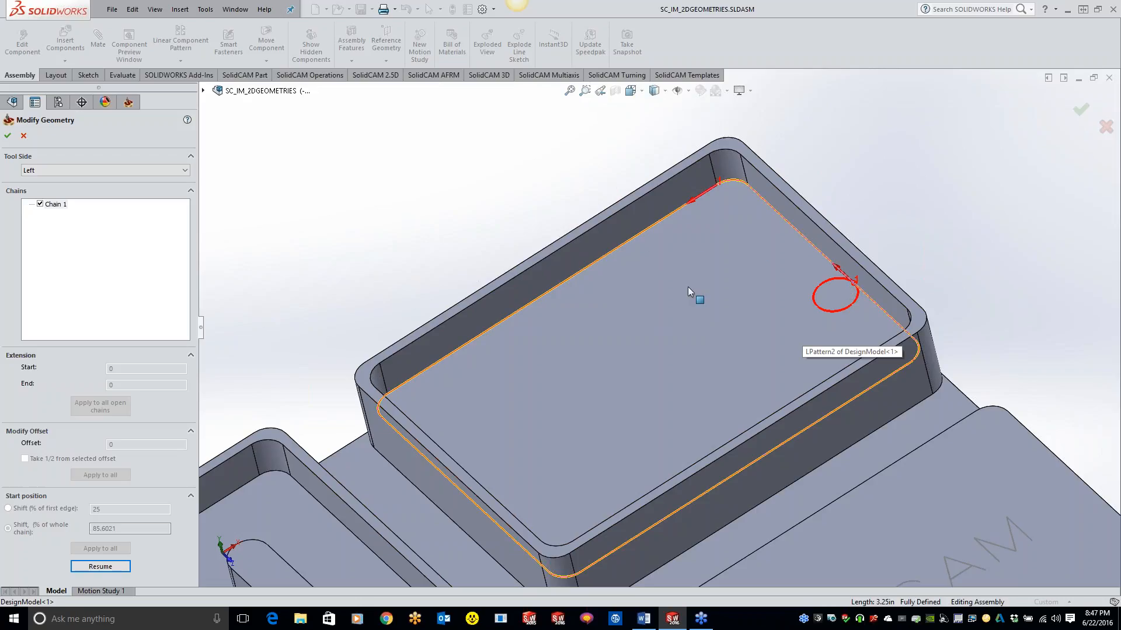
{"action": "left_click", "coordinate": [74, 567]}
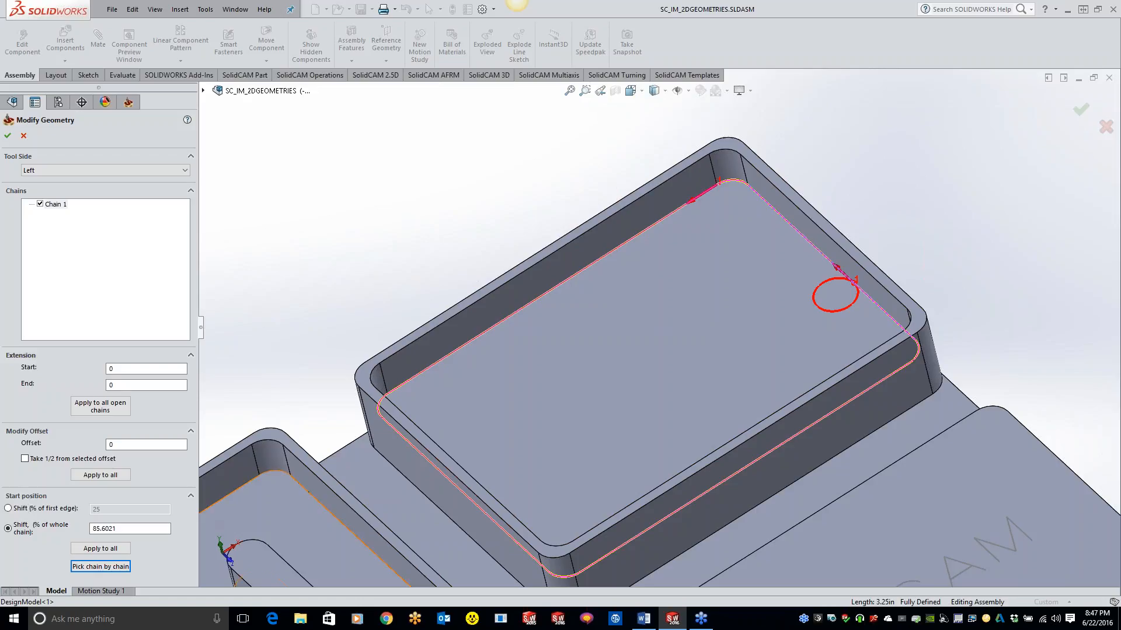
Set the chain's start position shift to 25% of the whole chain.
{"action": "left_click", "coordinate": [91, 527]}
{"action": "type", "text": "25"}
{"action": "key", "text": "Tab"}
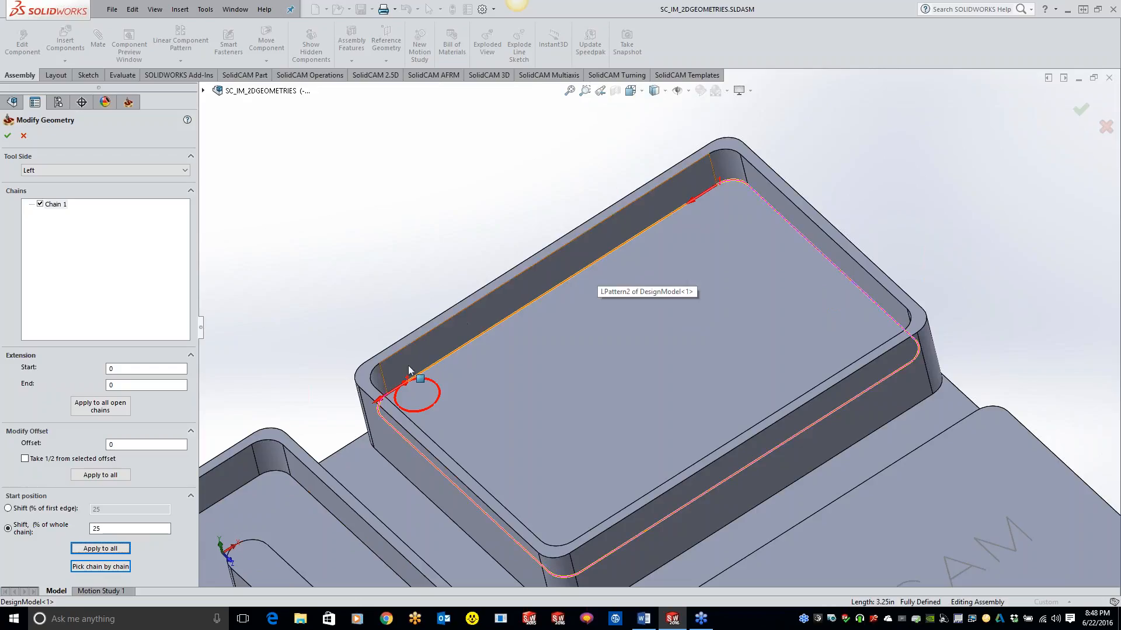
Switch the start position to 25% of the first edge, and cancel the geometry modification.
{"action": "left_click", "coordinate": [8, 509]}
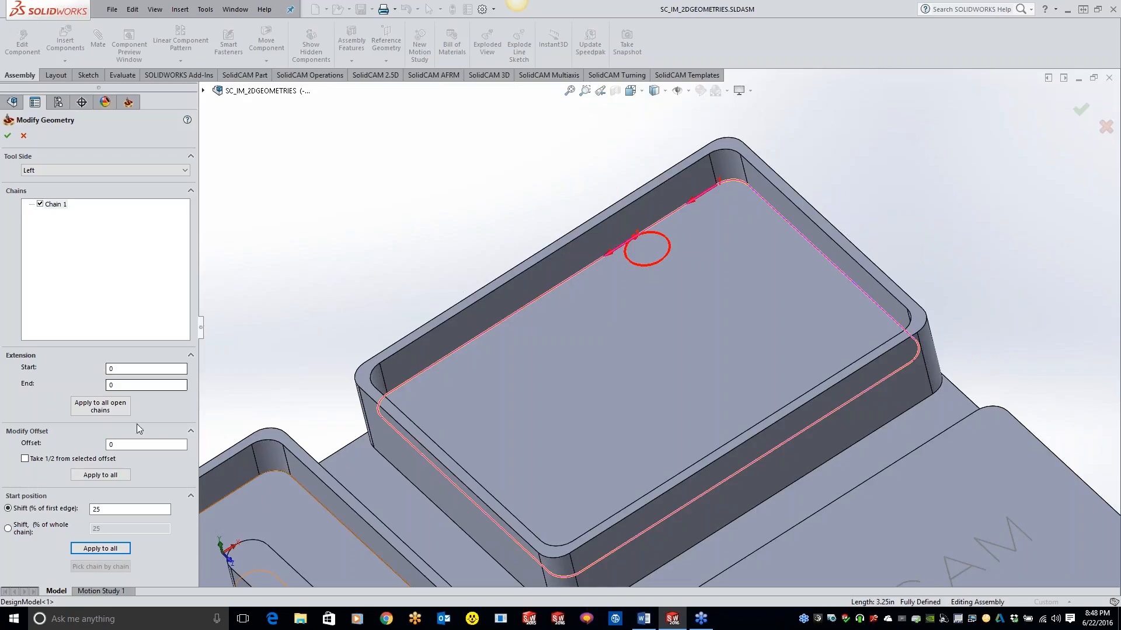
{"action": "left_click", "coordinate": [61, 206]}
{"action": "left_click", "coordinate": [23, 139]}
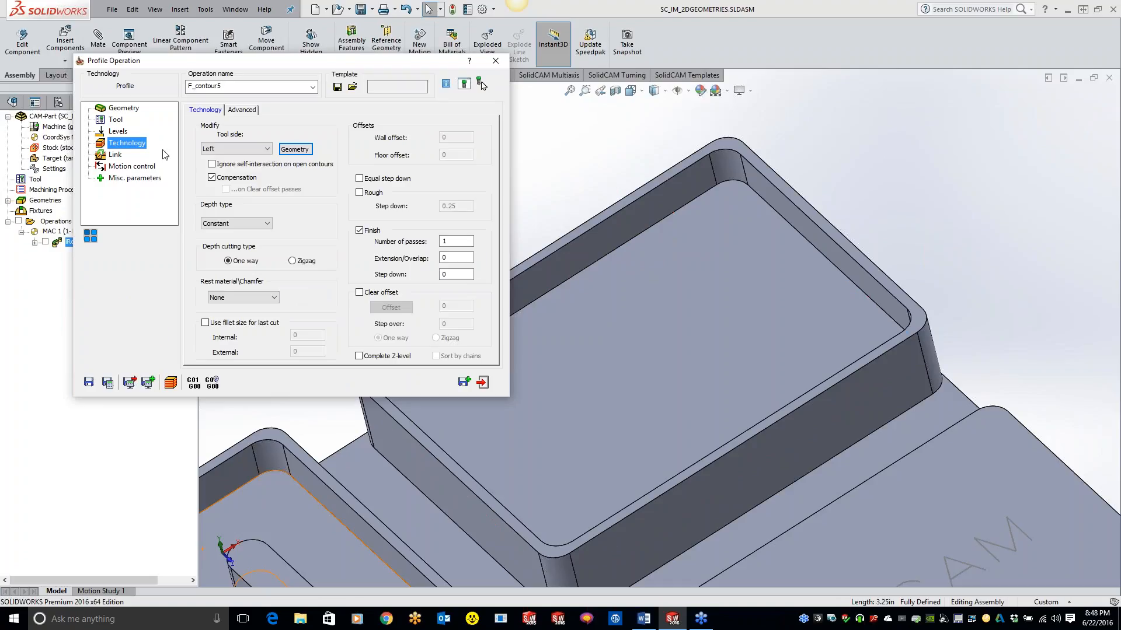
Define a new geometry with two separate open chains along the two long top edges of the block engraved SolidCAM.
{"action": "left_click", "coordinate": [129, 109]}
{"action": "left_click", "coordinate": [221, 153]}
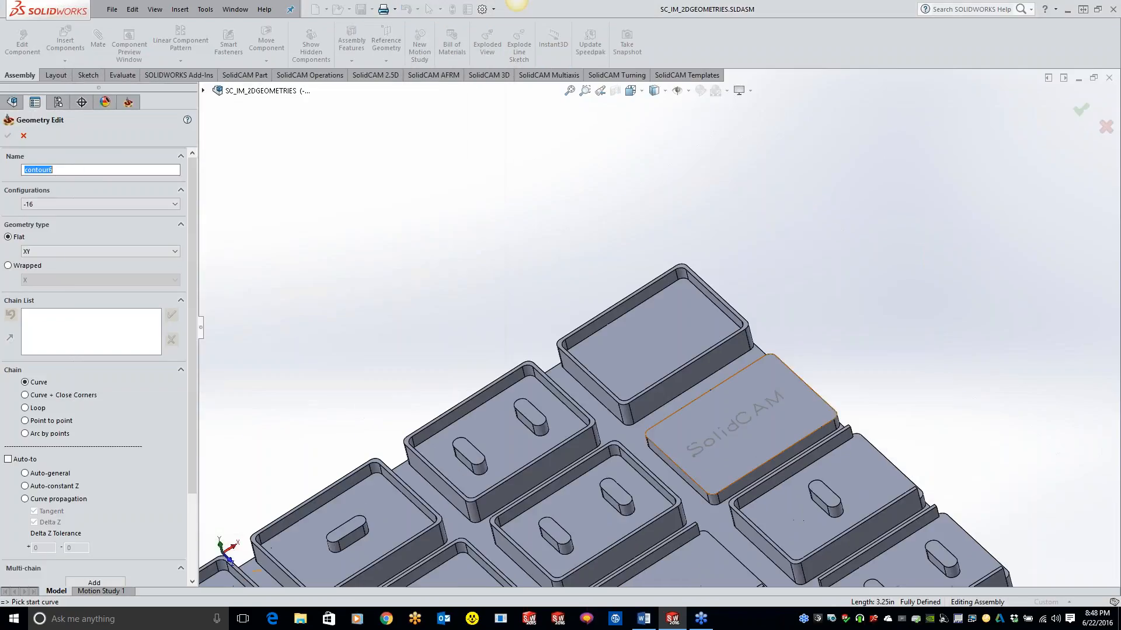
{"action": "left_click", "coordinate": [752, 373]}
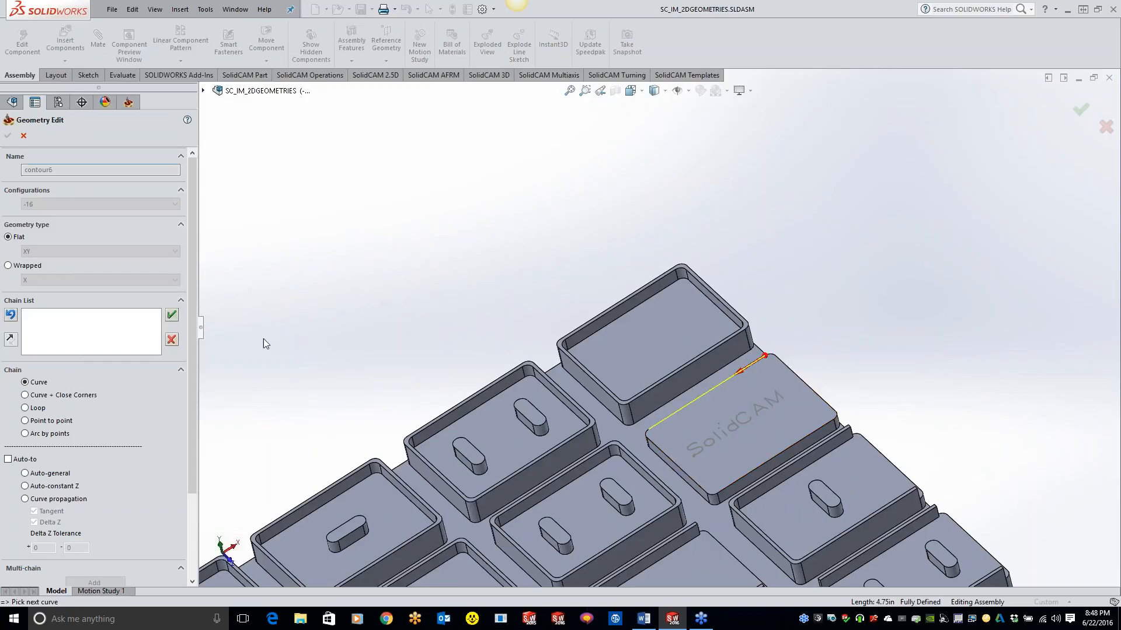
{"action": "left_click", "coordinate": [172, 316]}
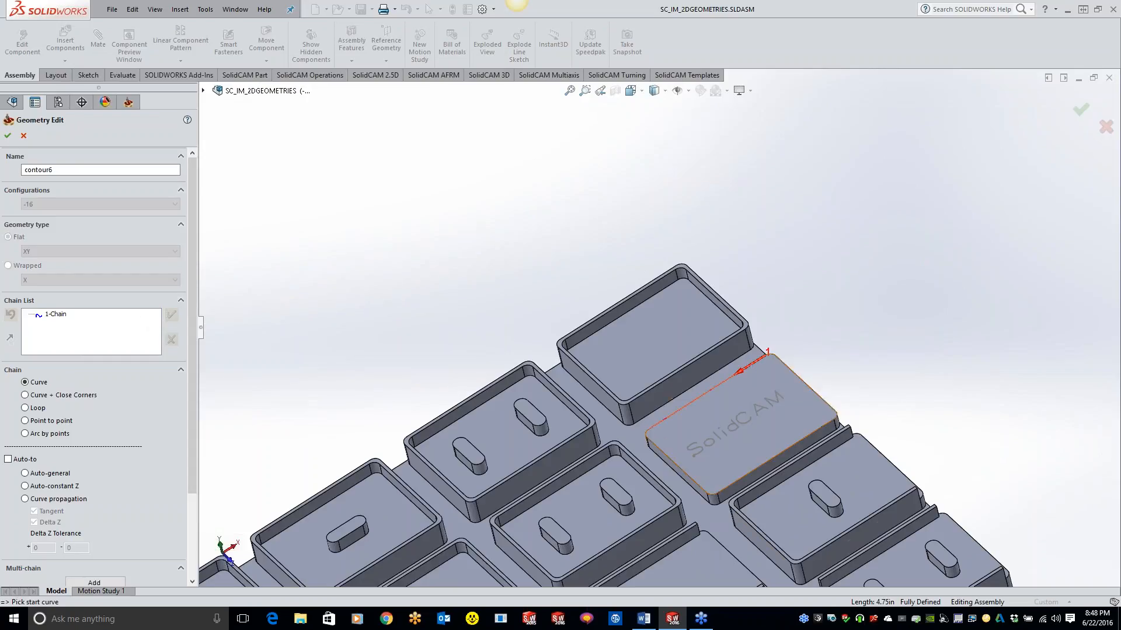
{"action": "left_click", "coordinate": [820, 435]}
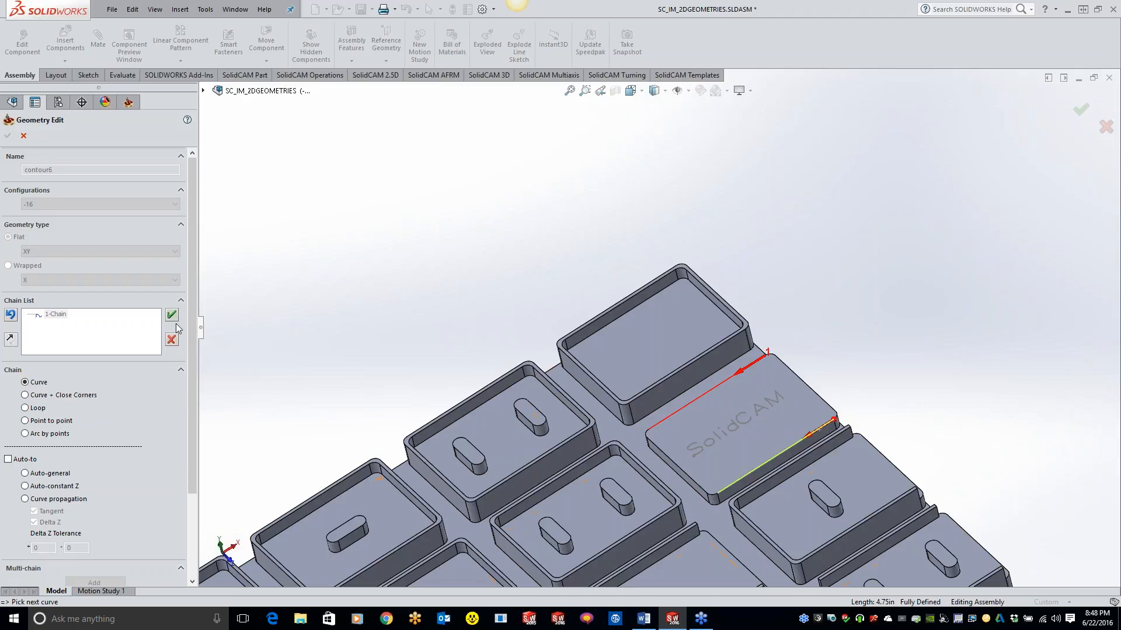
{"action": "left_click", "coordinate": [172, 316]}
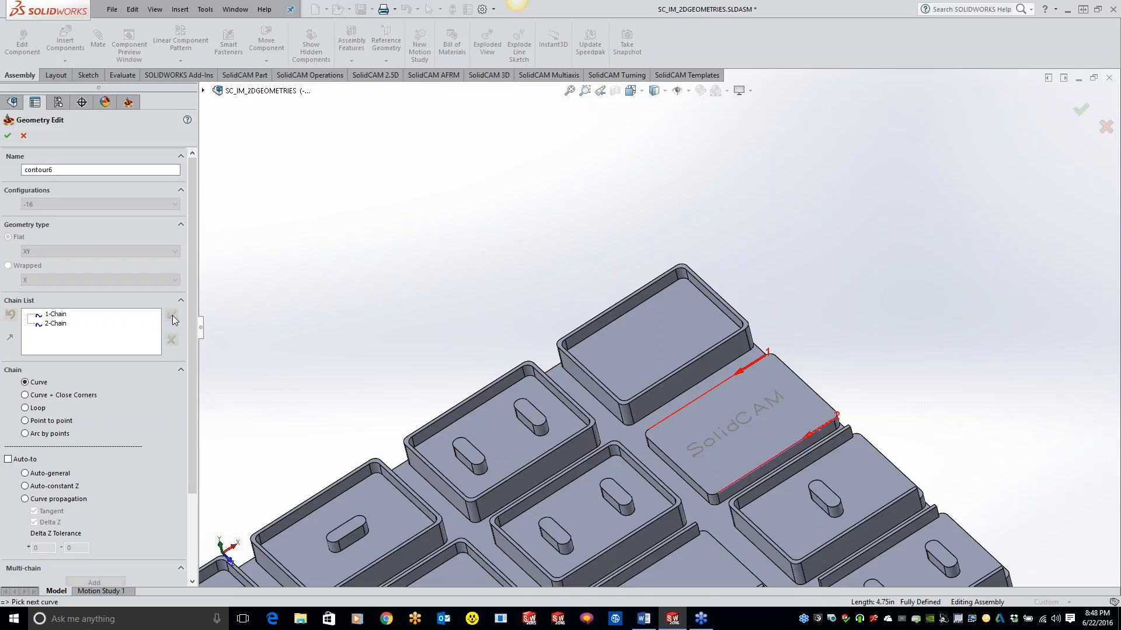
{"action": "left_click", "coordinate": [8, 136]}
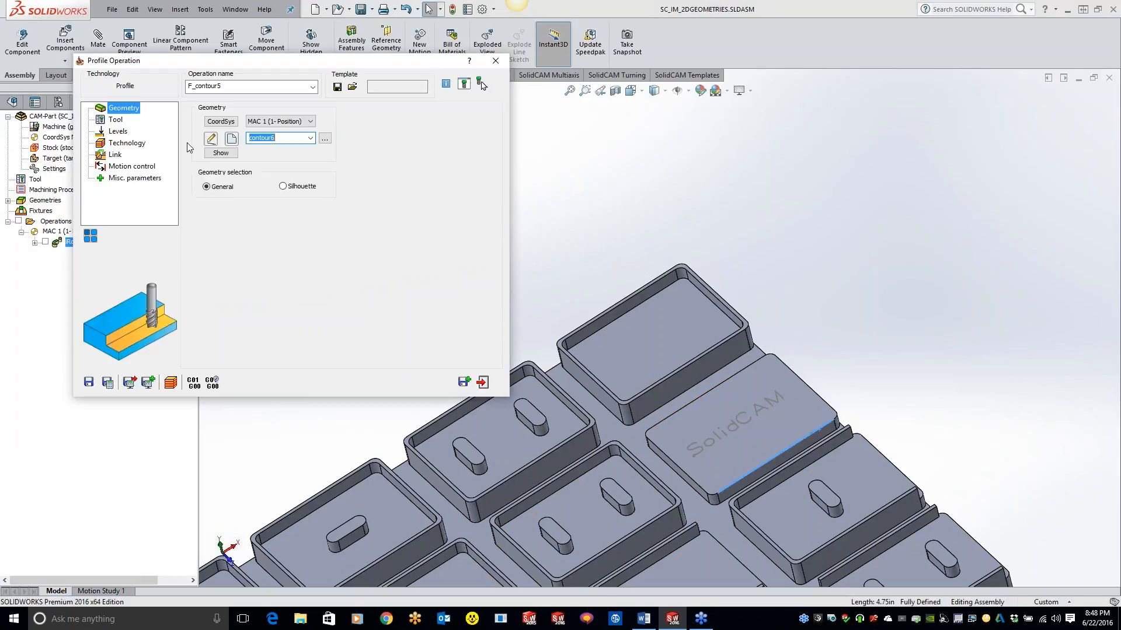
Open the chains for geometry modification and extend Chain 1 by 1 at both its start and its end.
{"action": "left_click", "coordinate": [296, 149]}
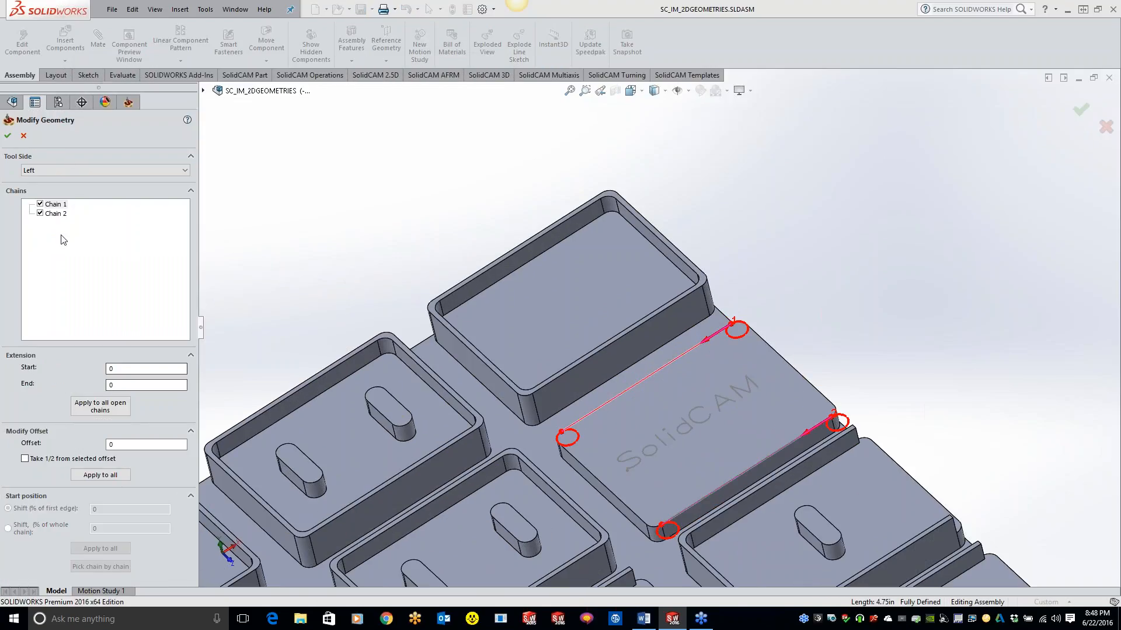
{"action": "left_click", "coordinate": [53, 206]}
{"action": "left_click", "coordinate": [139, 369]}
{"action": "type", "text": "1."}
{"action": "key", "text": "Tab"}
{"action": "type", "text": "1"}
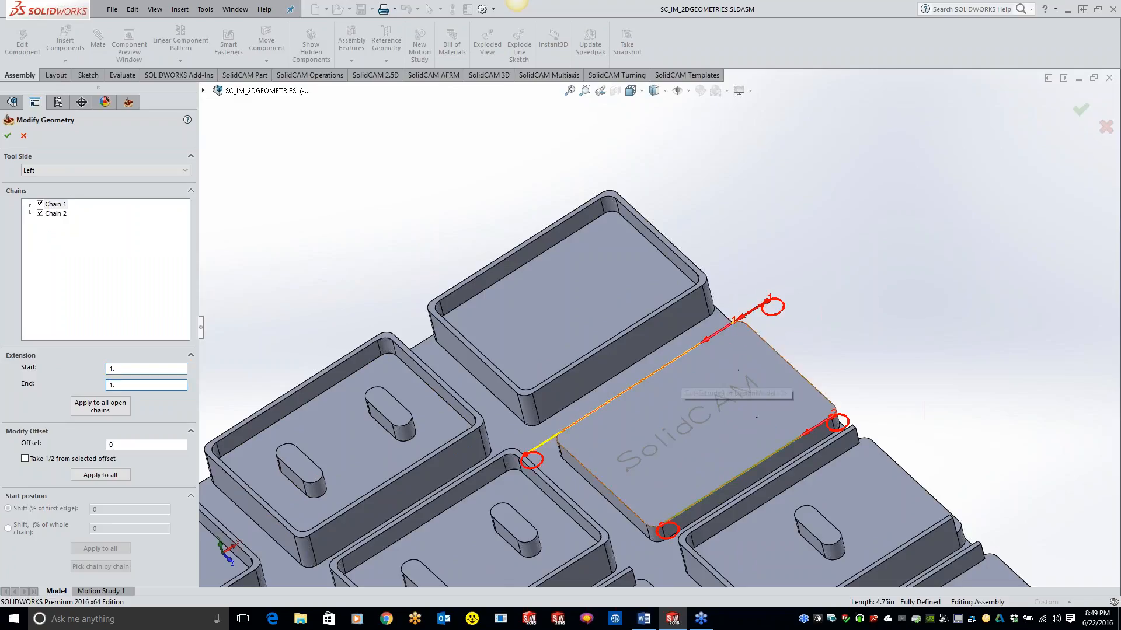
Extend Chain 2 by 0.3 at both its start and its end.
{"action": "left_click", "coordinate": [55, 214]}
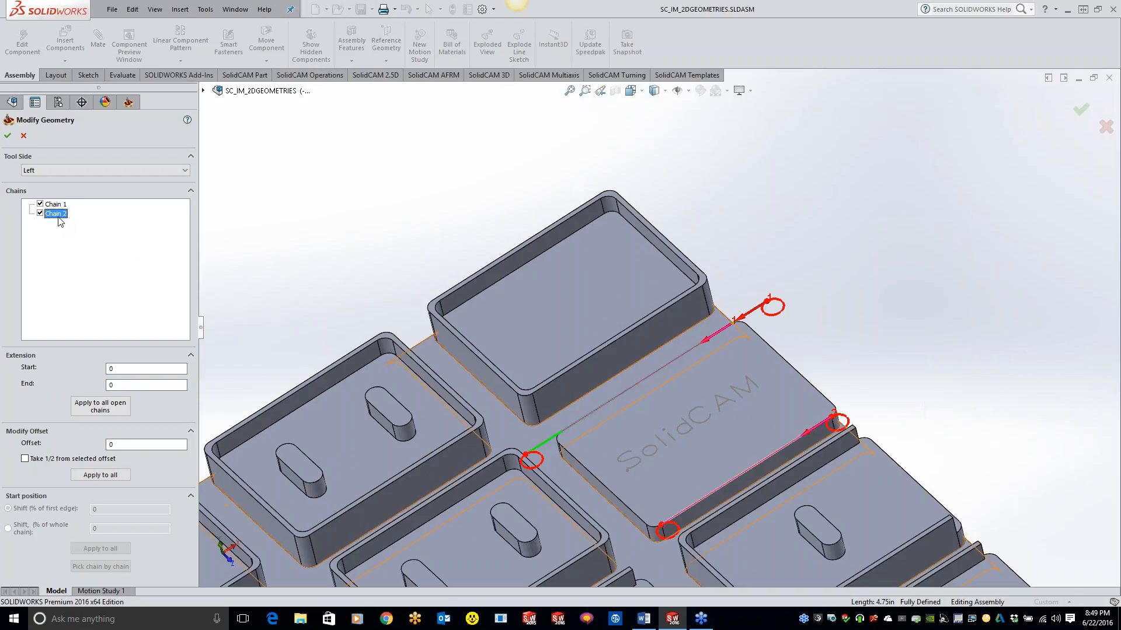
{"action": "left_click", "coordinate": [116, 369]}
{"action": "type", "text": ".3"}
{"action": "key", "text": "Tab"}
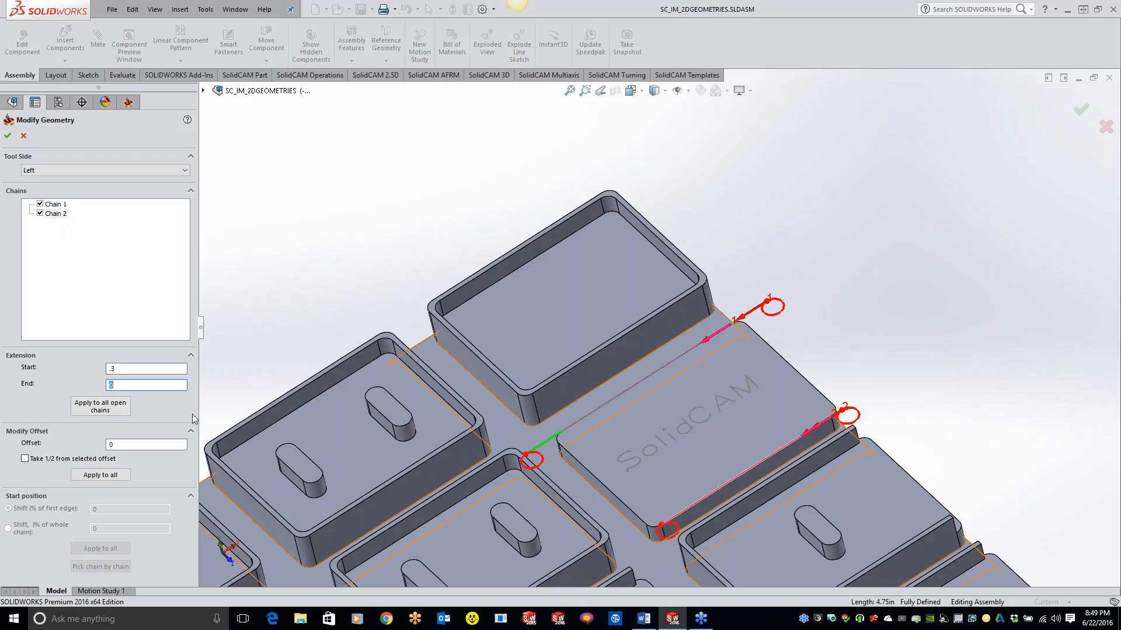
{"action": "type", "text": ".3"}
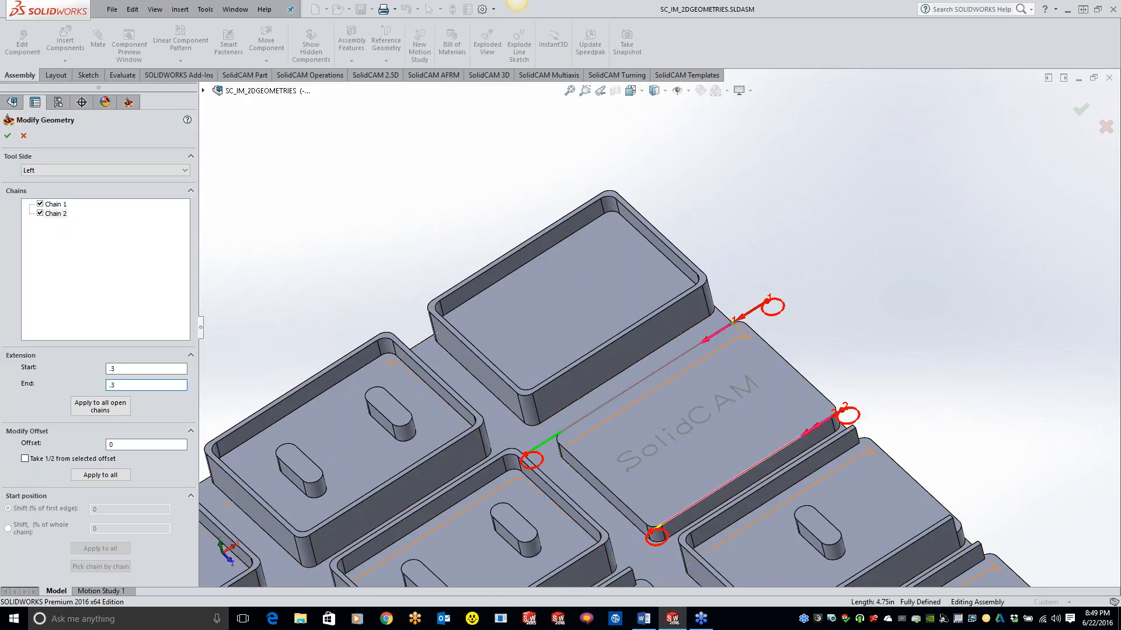
Reverse the direction of Chain 1 only, and accept the modified geometry.
{"action": "left_click", "coordinate": [53, 215]}
{"action": "middle_click_drag", "start_coordinate": [770, 319], "coordinate": [793, 421]}
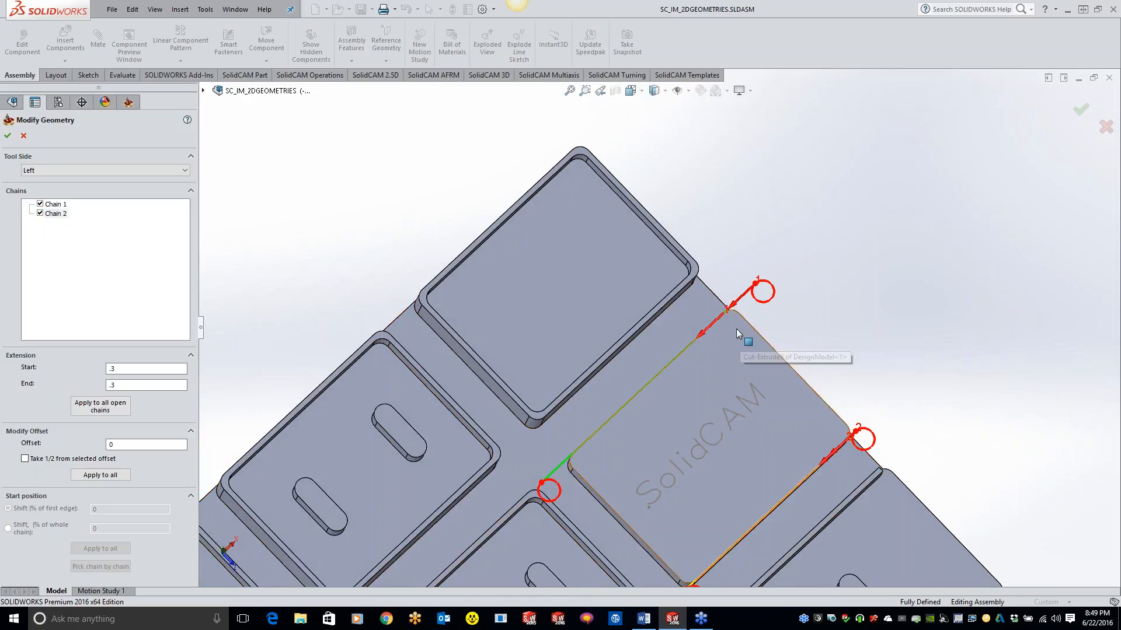
{"action": "right_click", "coordinate": [66, 205]}
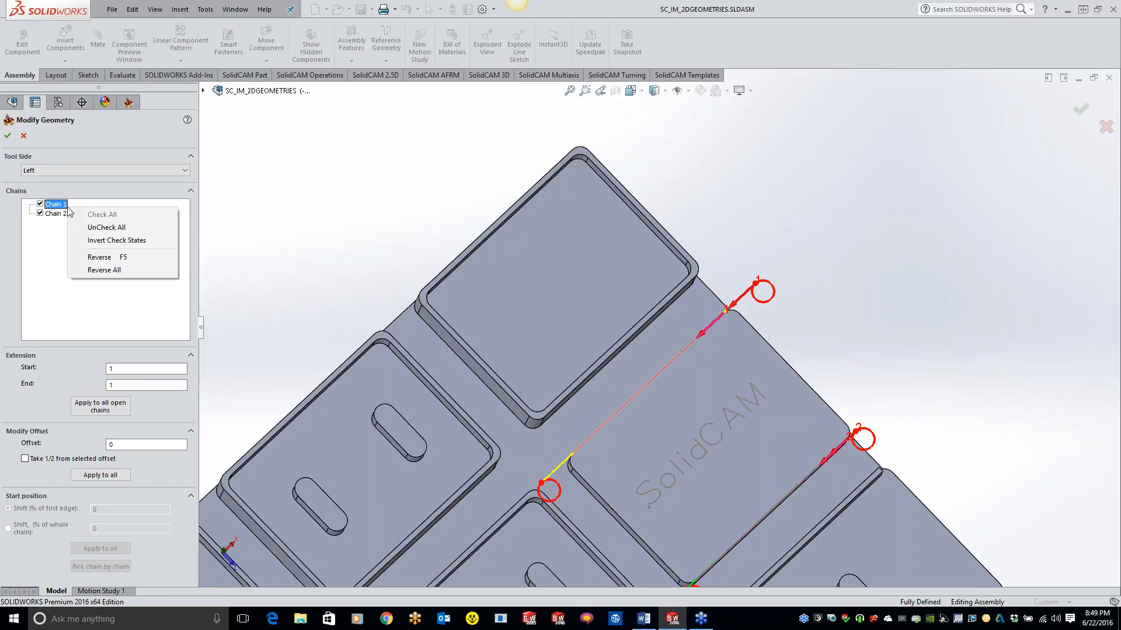
{"action": "left_click", "coordinate": [95, 258]}
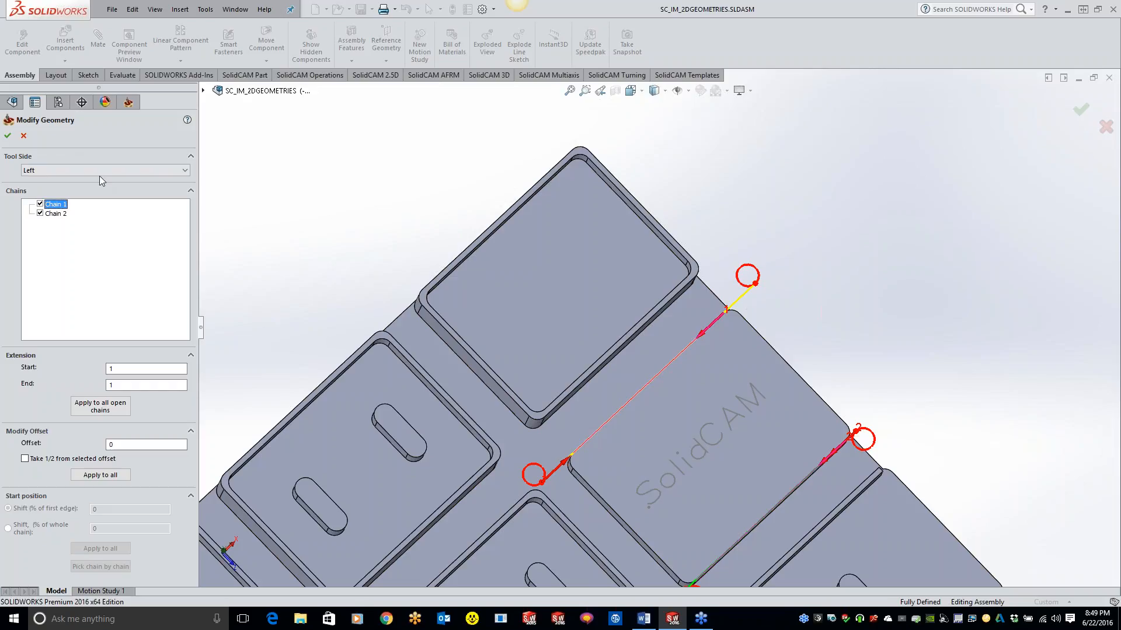
{"action": "left_click", "coordinate": [7, 136]}
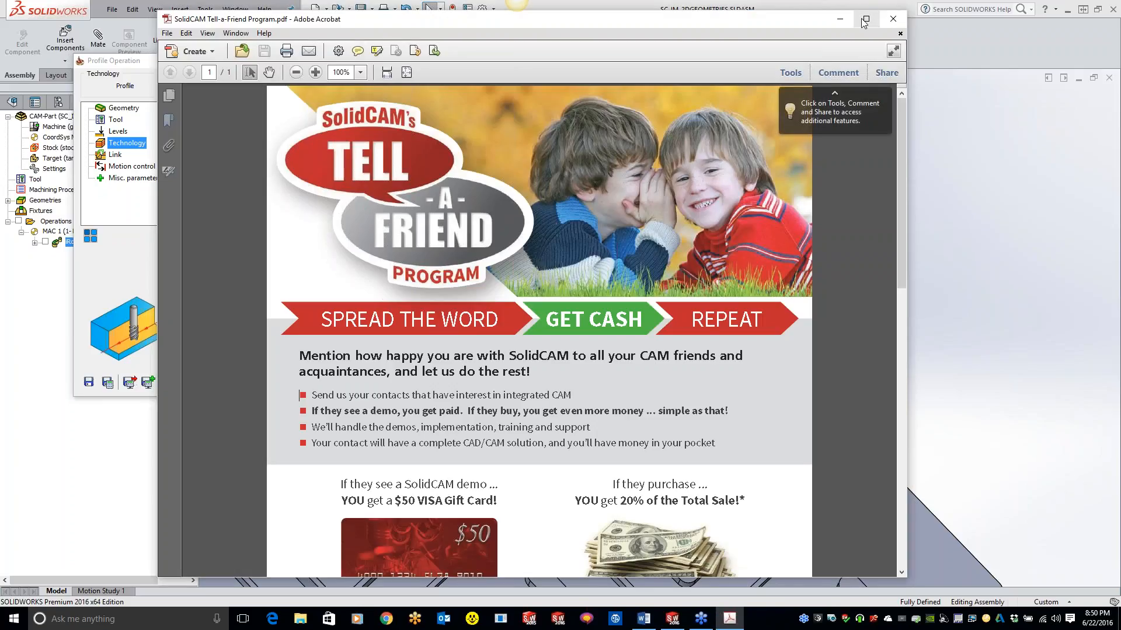
Enlarge the Tell-a-Friend flyer, put it away, and close the Profile Operation, saving the geometry contour6.
{"action": "left_click", "coordinate": [860, 25]}
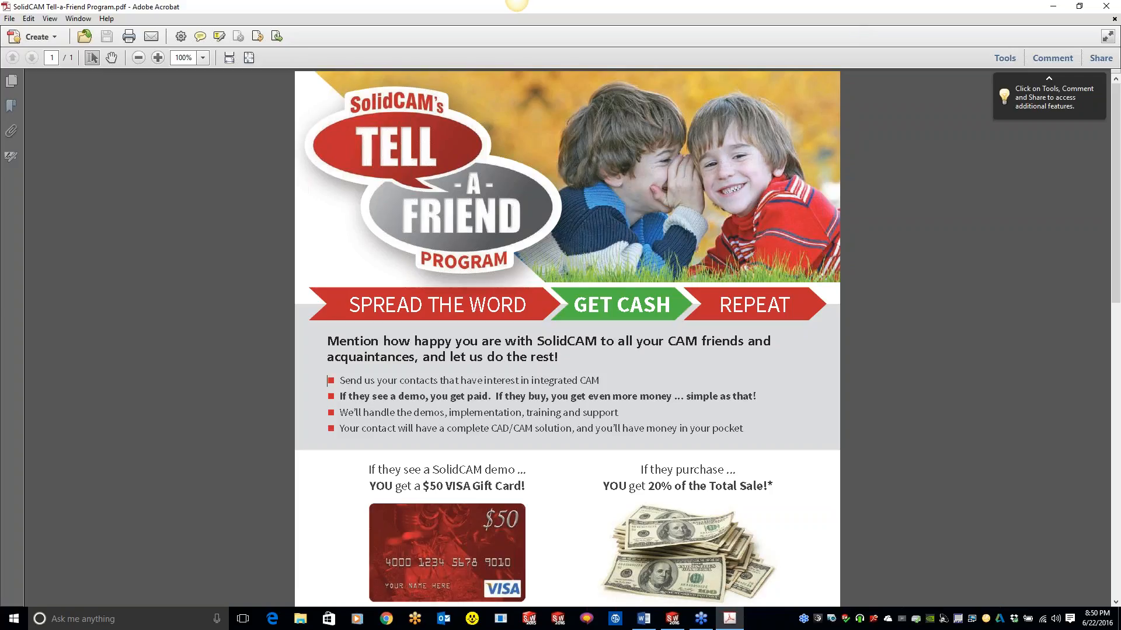
{"action": "left_click", "coordinate": [1054, 7]}
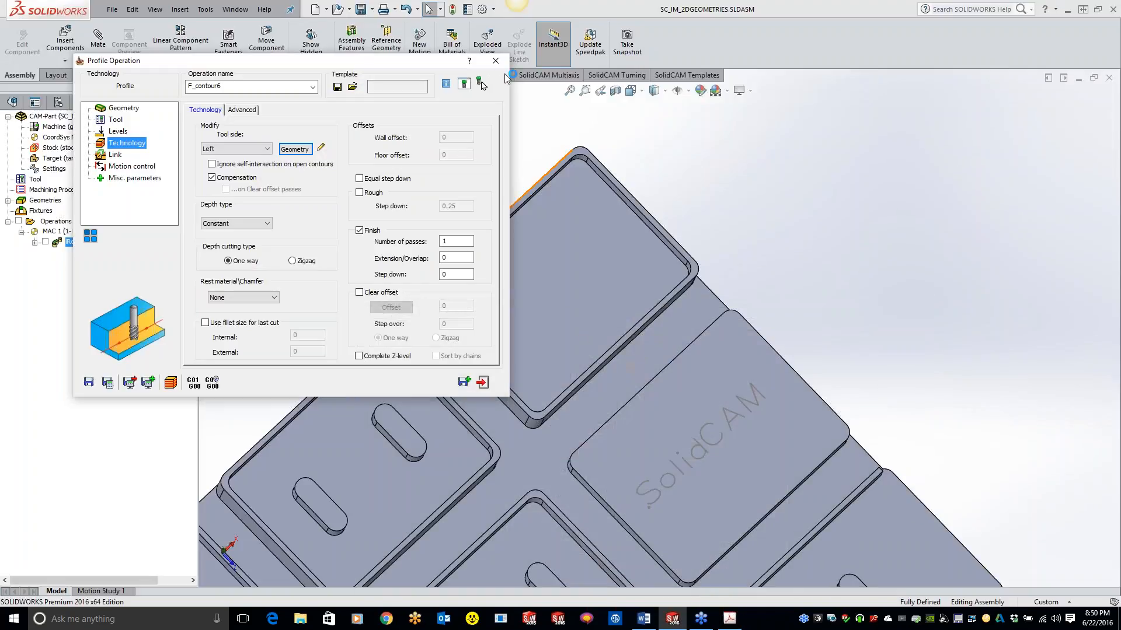
{"action": "left_click", "coordinate": [497, 61]}
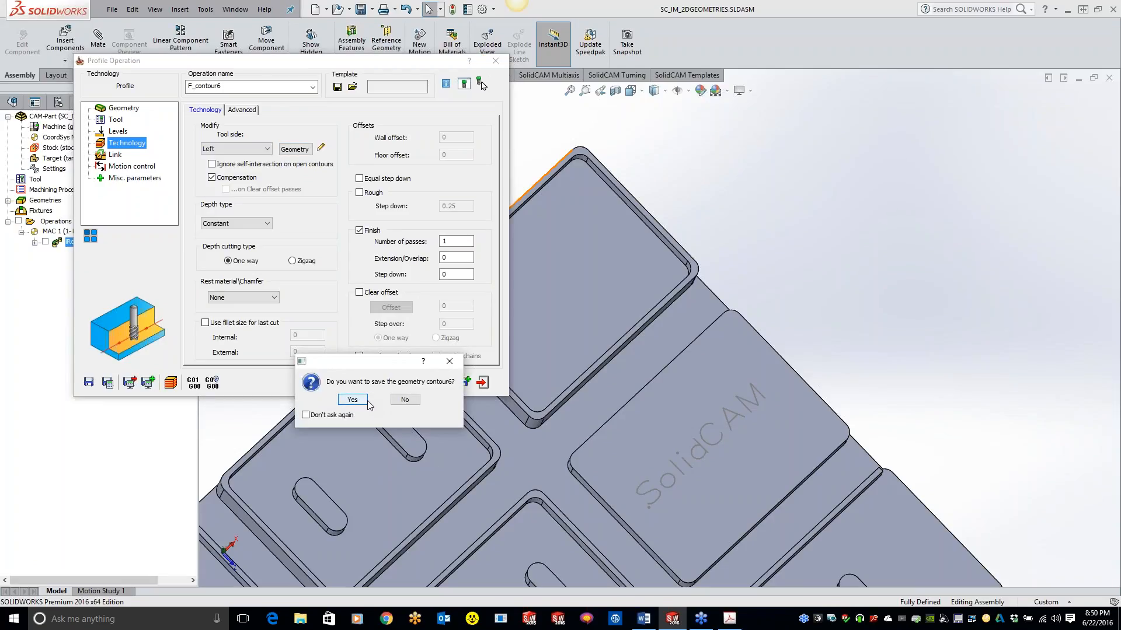
{"action": "left_click", "coordinate": [357, 402]}
{"action": "left_click", "coordinate": [357, 401]}
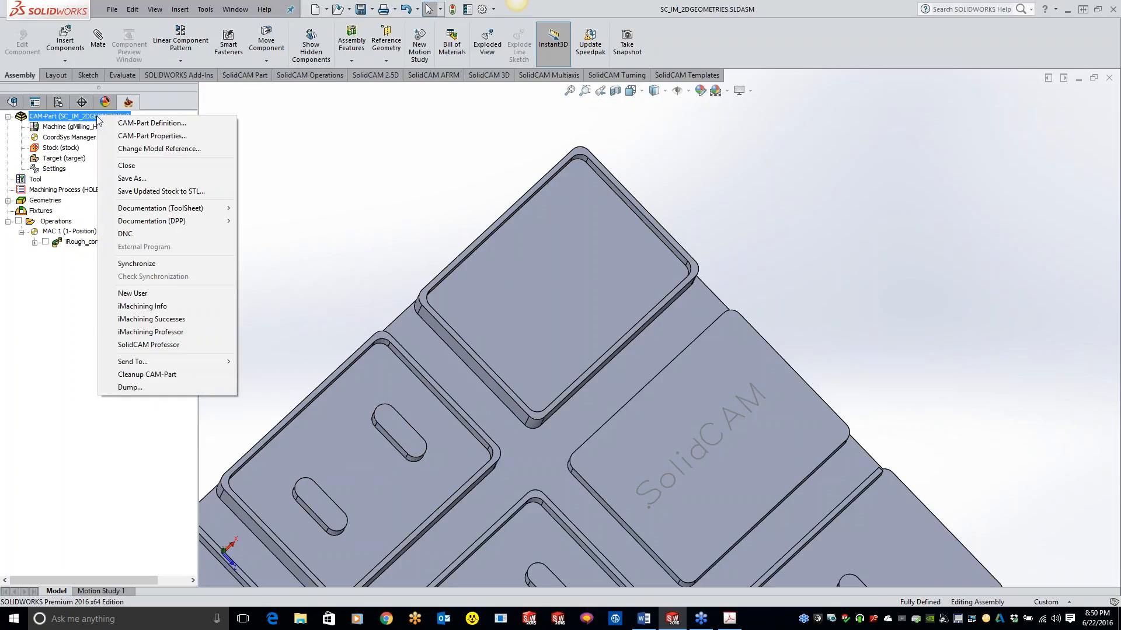
Close the SC_IM_2DGEOMETRIES CAM-Part and open the recent CAM-Part CLASS PART, showing the turned part at an angle.
{"action": "left_click", "coordinate": [134, 166]}
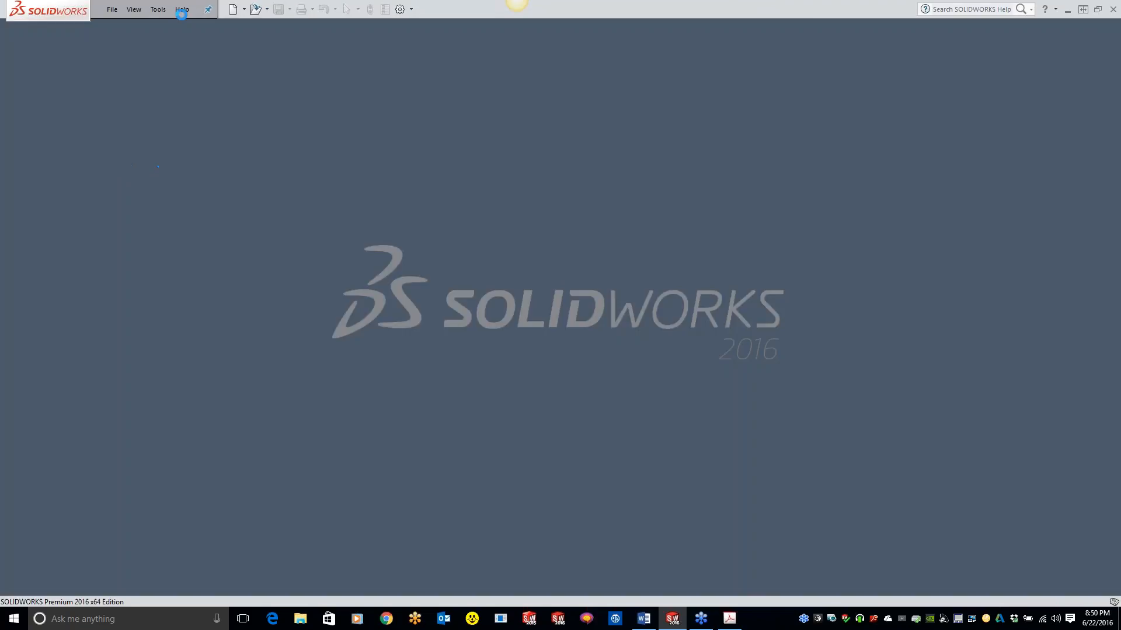
{"action": "left_click", "coordinate": [158, 10]}
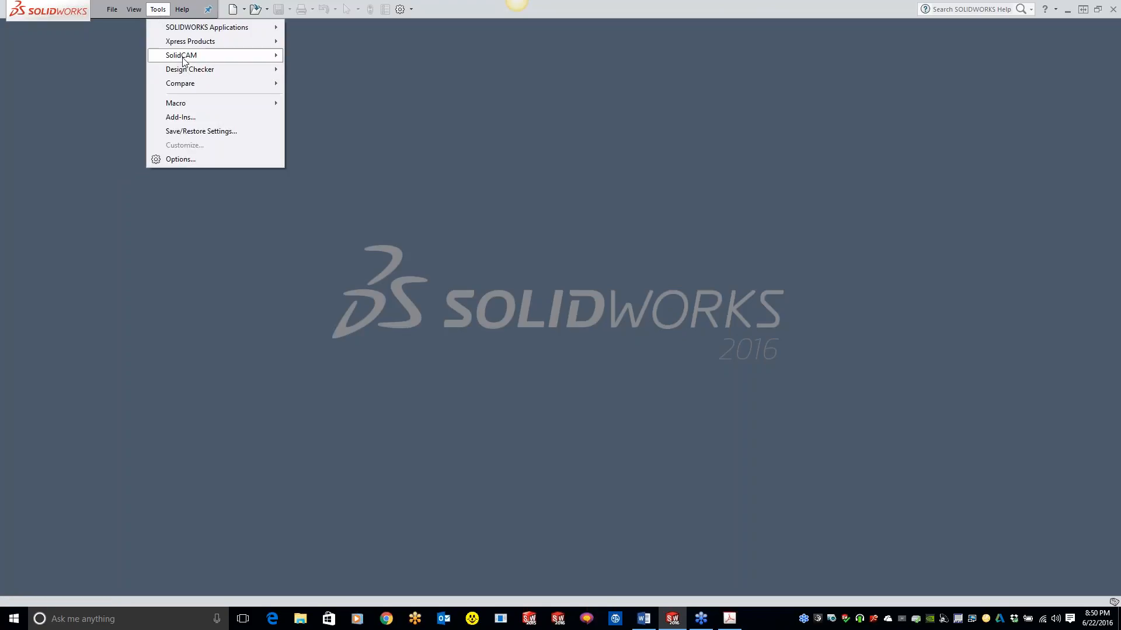
{"action": "mouse_move", "coordinate": [193, 56]}
{"action": "mouse_move", "coordinate": [352, 286]}
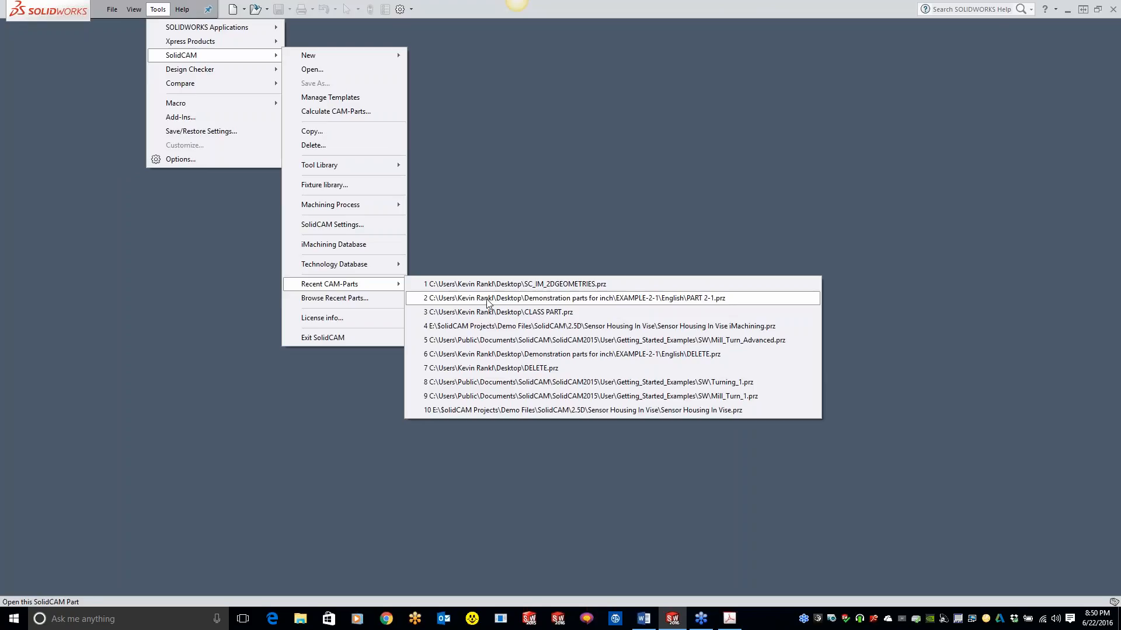
{"action": "left_click", "coordinate": [489, 313]}
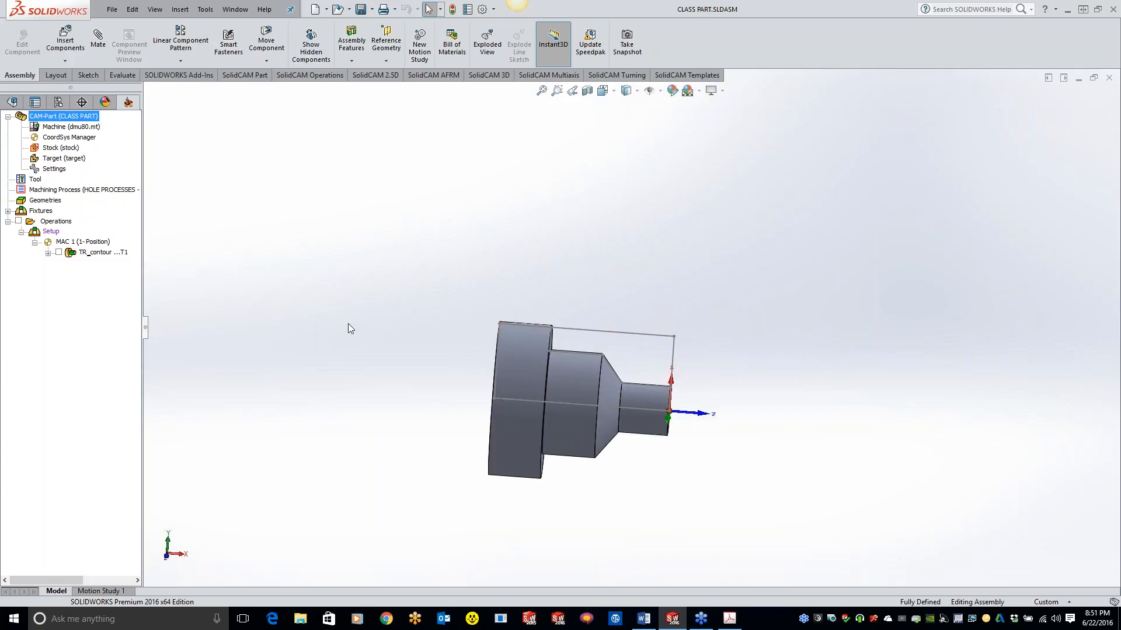
{"action": "scroll", "coordinate": [665, 342], "scroll_direction": "down", "scroll_amount": 1}
{"action": "scroll", "coordinate": [524, 322], "scroll_direction": "down", "scroll_amount": 1}
{"action": "middle_click_drag", "start_coordinate": [524, 322], "coordinate": [495, 360]}
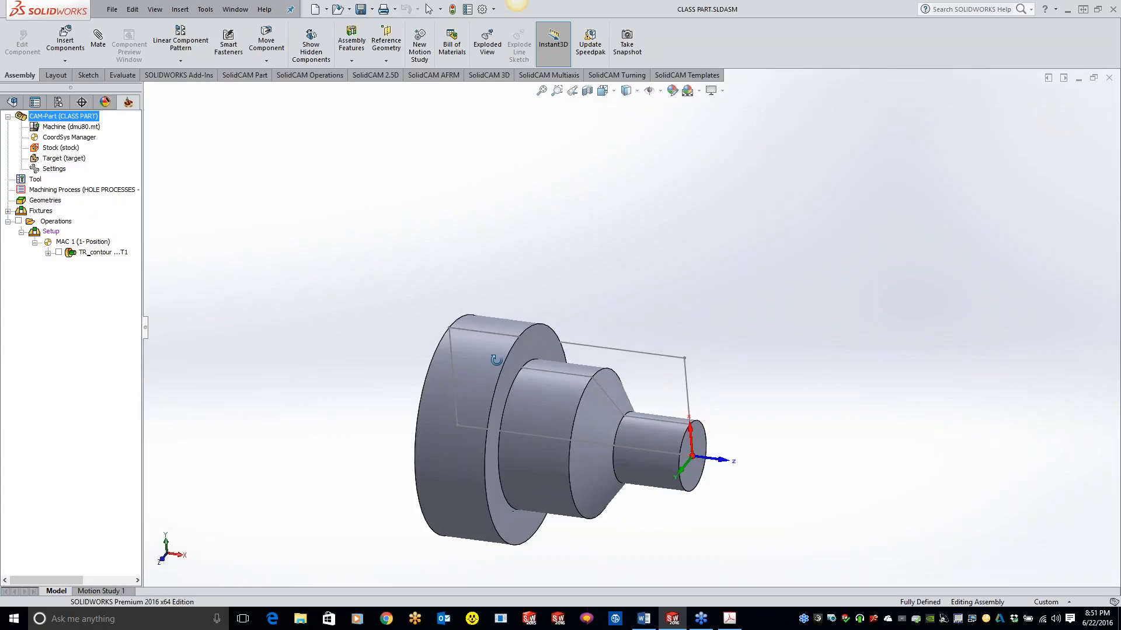
Suppress the TR_contour turning operation.
{"action": "right_click", "coordinate": [98, 253]}
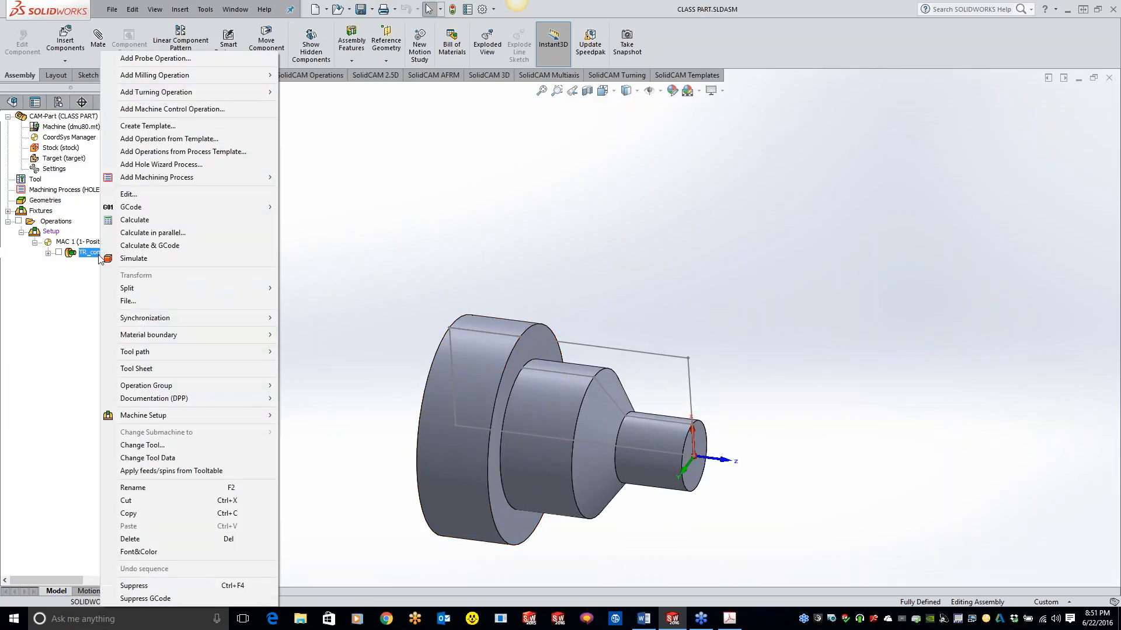
{"action": "left_click", "coordinate": [76, 277]}
{"action": "right_click", "coordinate": [98, 257]}
{"action": "left_click", "coordinate": [149, 591]}
Start a new wireframe geometry in an added turning operation, try the small-diameter edge as first curve, and undo the pick.
{"action": "right_click", "coordinate": [107, 251]}
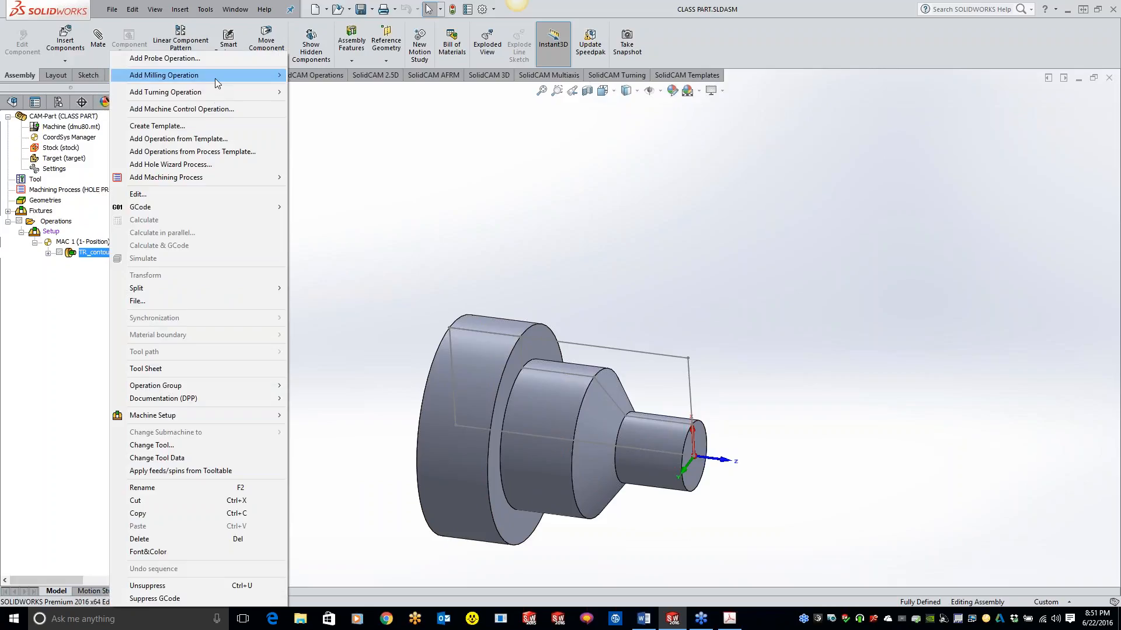
{"action": "mouse_move", "coordinate": [212, 96]}
{"action": "left_click", "coordinate": [310, 103]}
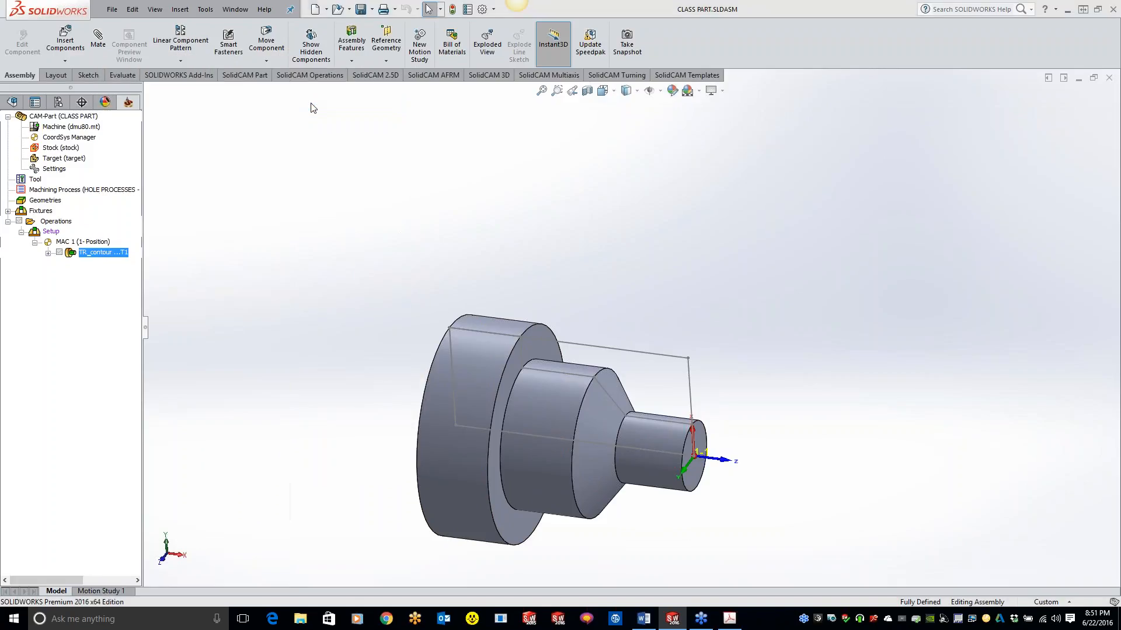
{"action": "left_click", "coordinate": [227, 184]}
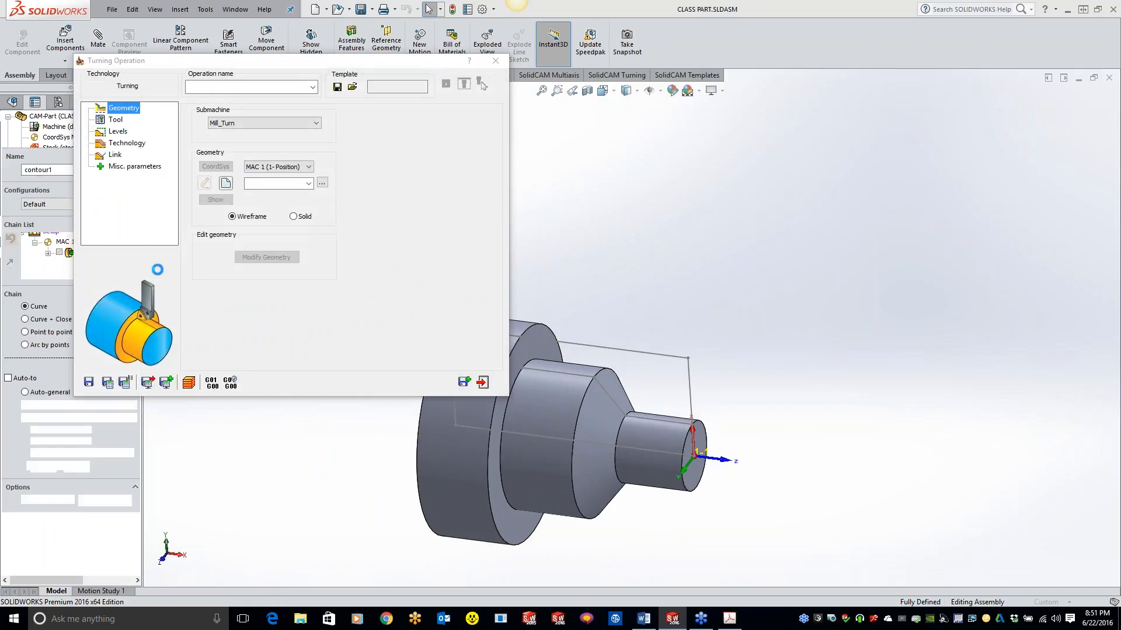
{"action": "left_click", "coordinate": [658, 420]}
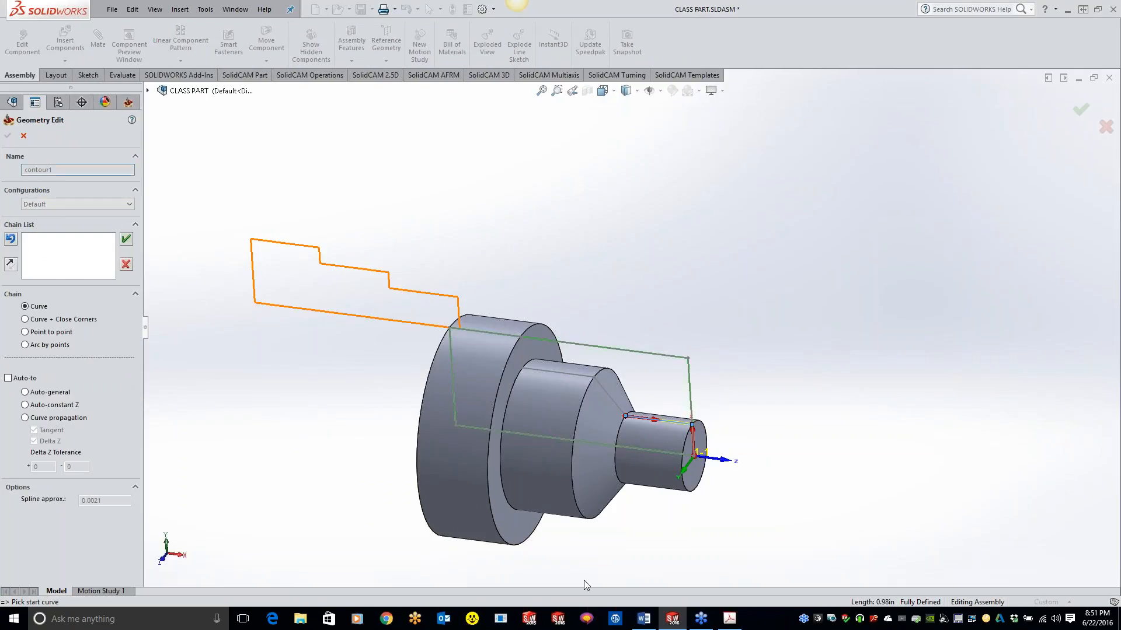
{"action": "left_click", "coordinate": [11, 242]}
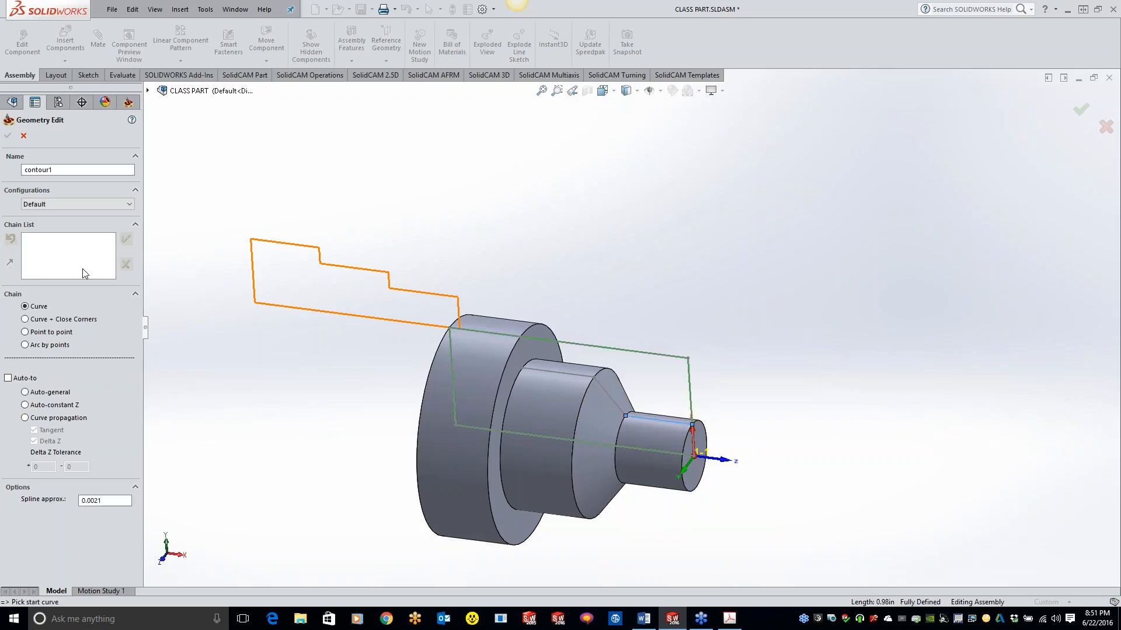
Try chaining from the small-diameter edge to the large shoulder with Auto-general, and discard the geometry and turning operation.
{"action": "left_click", "coordinate": [661, 418]}
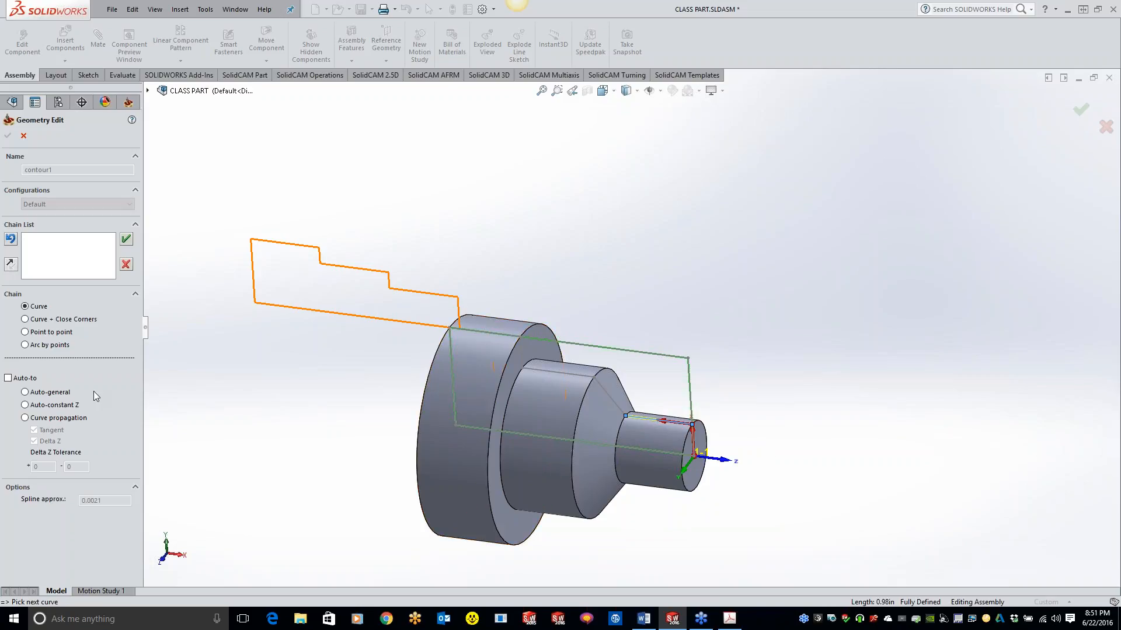
{"action": "left_click", "coordinate": [8, 378]}
{"action": "left_click", "coordinate": [521, 343]}
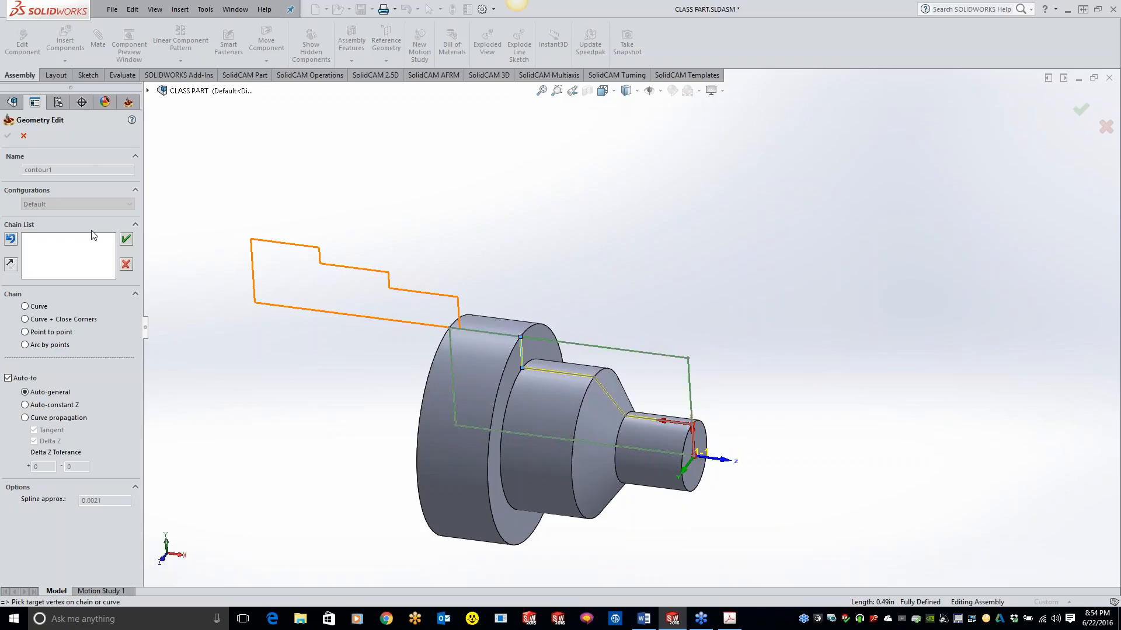
{"action": "left_click", "coordinate": [24, 135]}
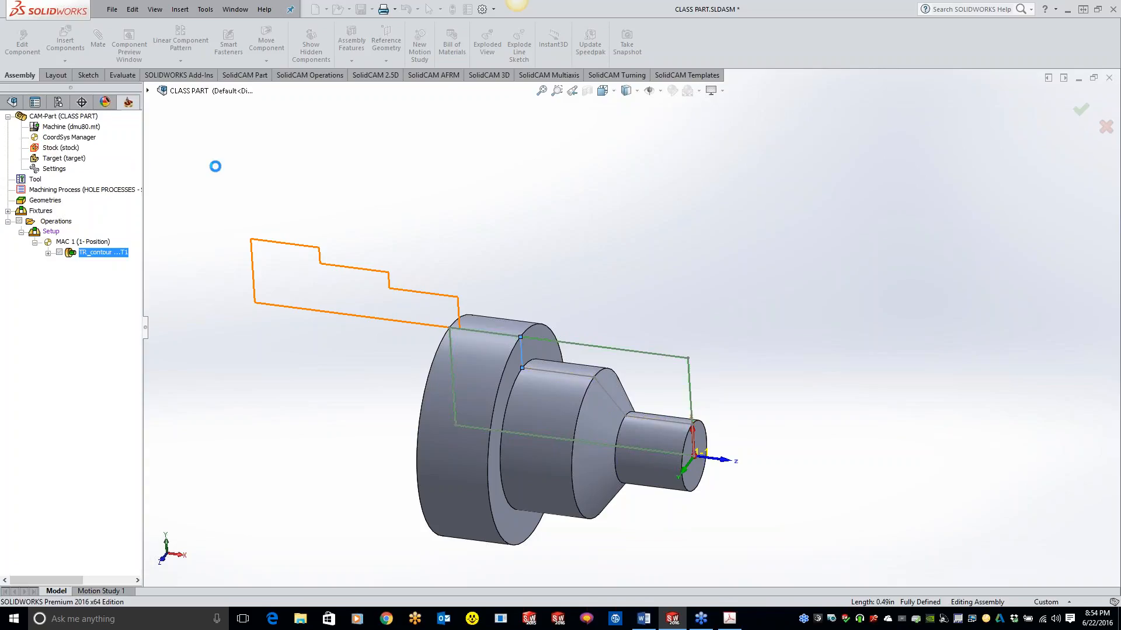
{"action": "left_click", "coordinate": [495, 60]}
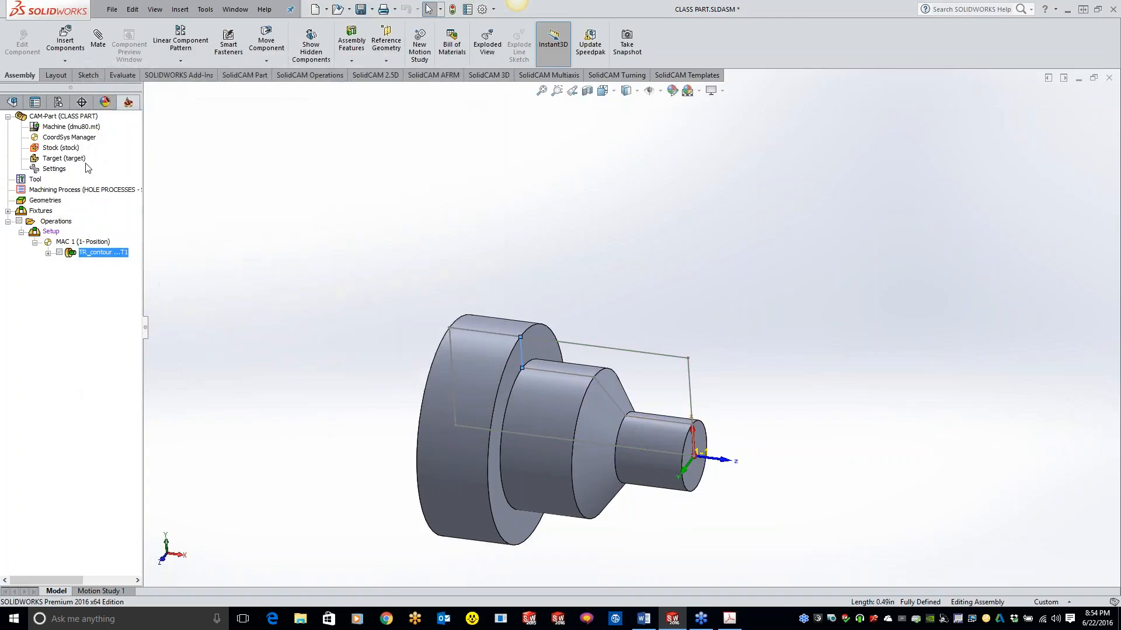
Check the TR_contour operation's geometry settings, close it, and unsuppress the operation.
{"action": "double_click", "coordinate": [97, 254]}
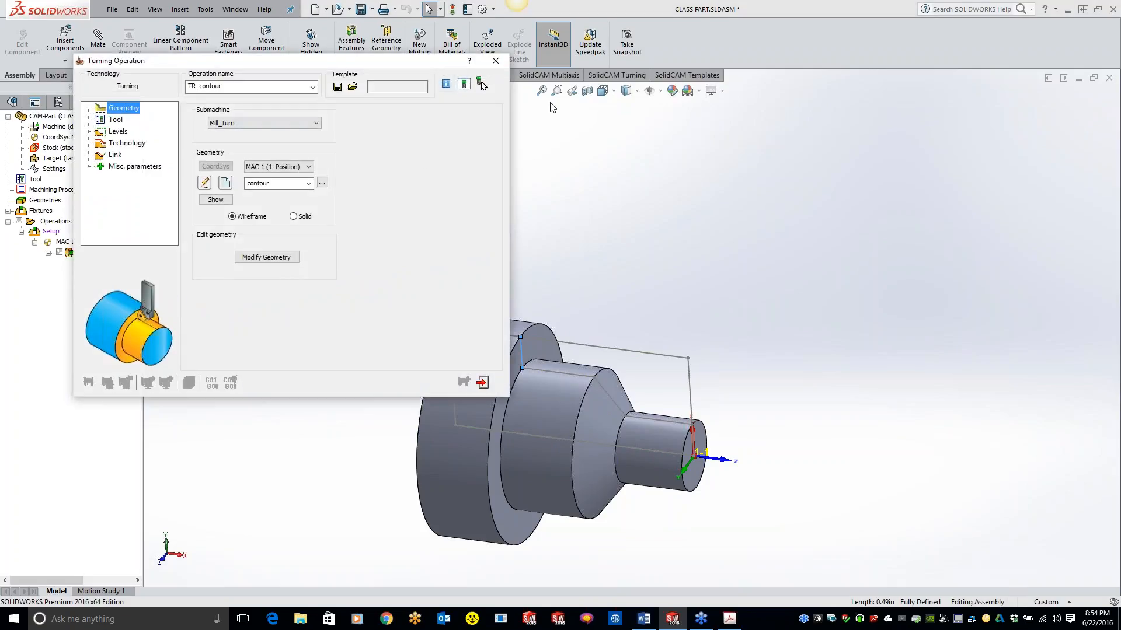
{"action": "left_click", "coordinate": [495, 61]}
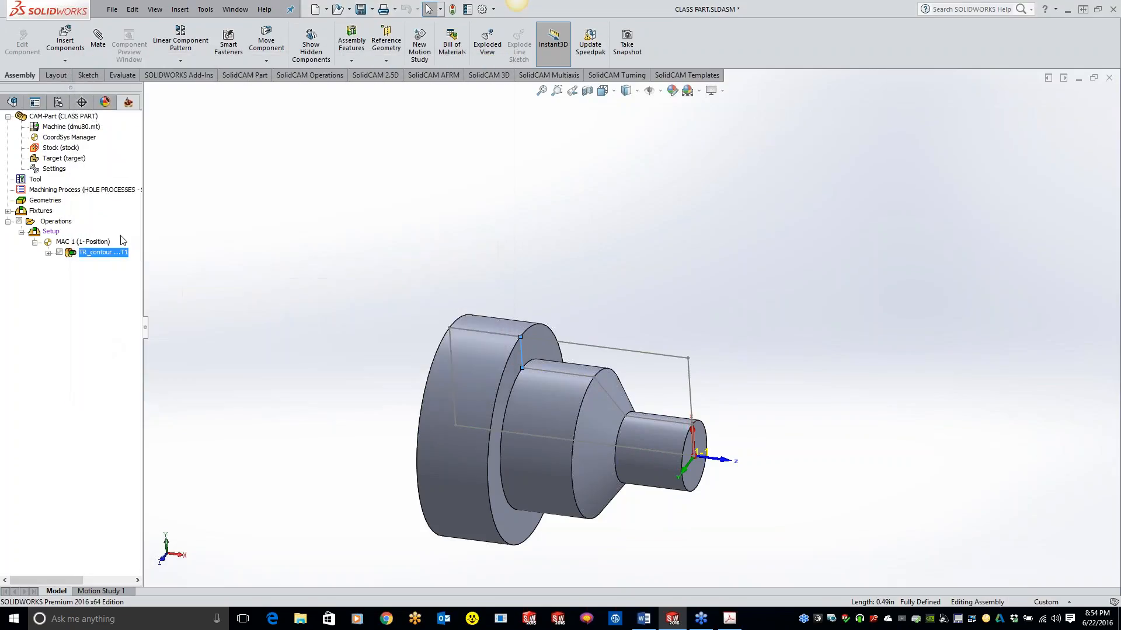
{"action": "right_click", "coordinate": [97, 253]}
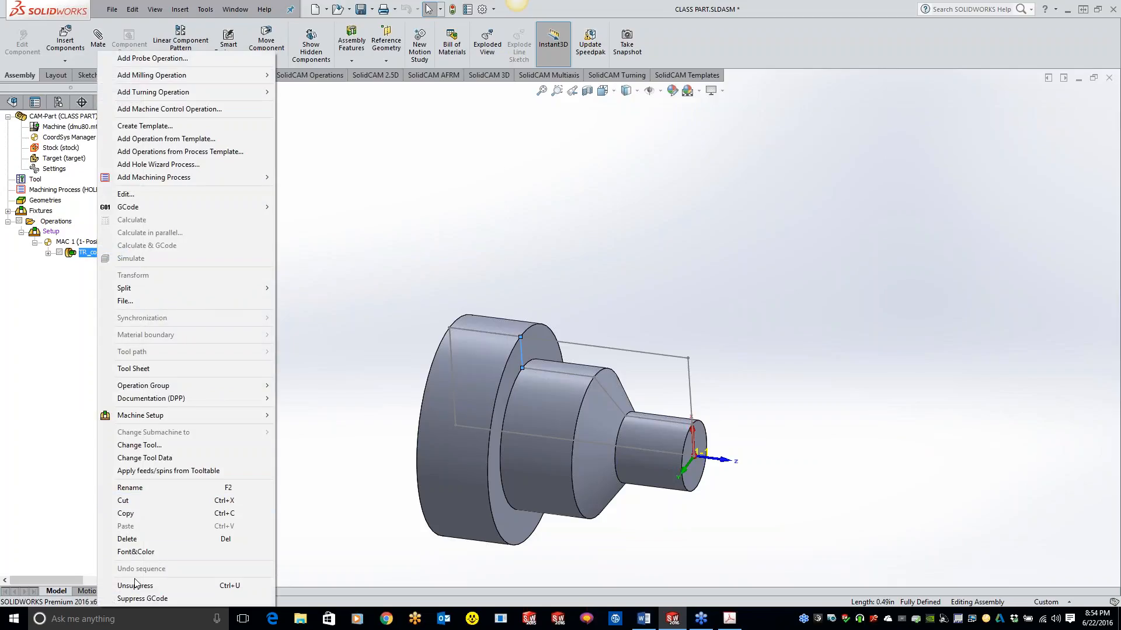
{"action": "left_click", "coordinate": [135, 586]}
Generate the G-code for TR_contour under the file name TR_contour, look through the listing, and close it.
{"action": "right_click", "coordinate": [91, 253]}
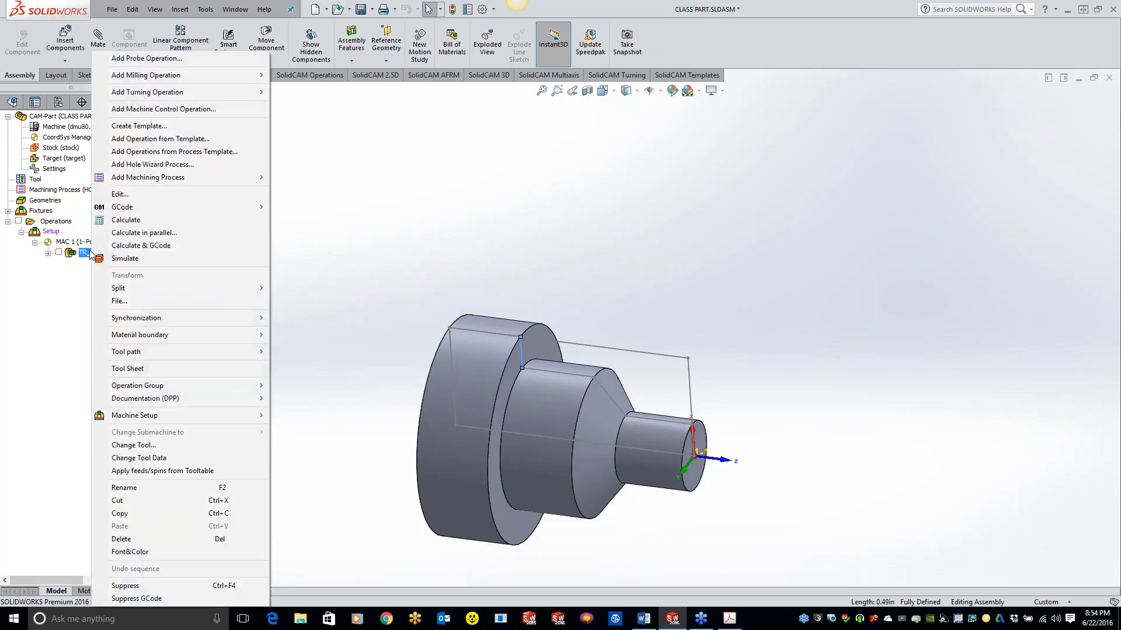
{"action": "mouse_move", "coordinate": [135, 207]}
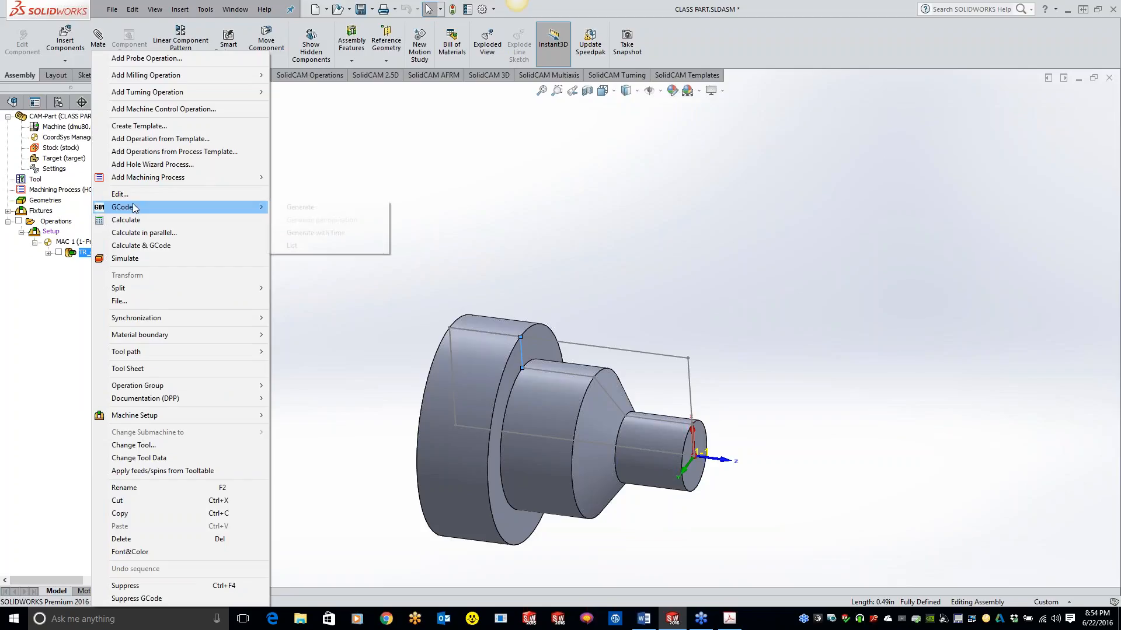
{"action": "left_click", "coordinate": [309, 209]}
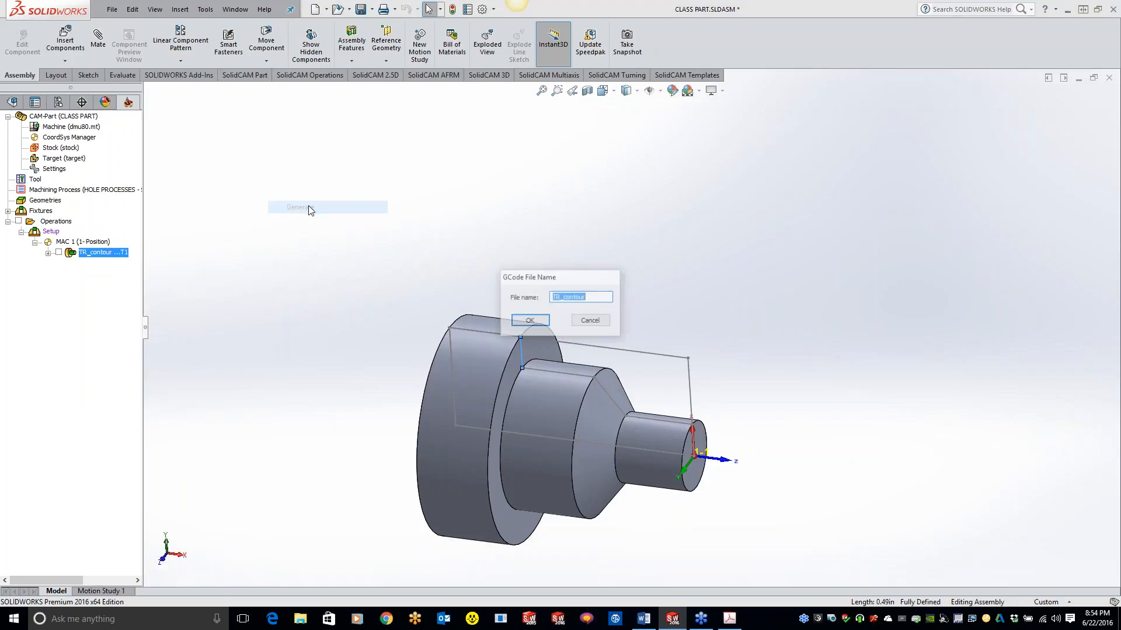
{"action": "left_click", "coordinate": [545, 320]}
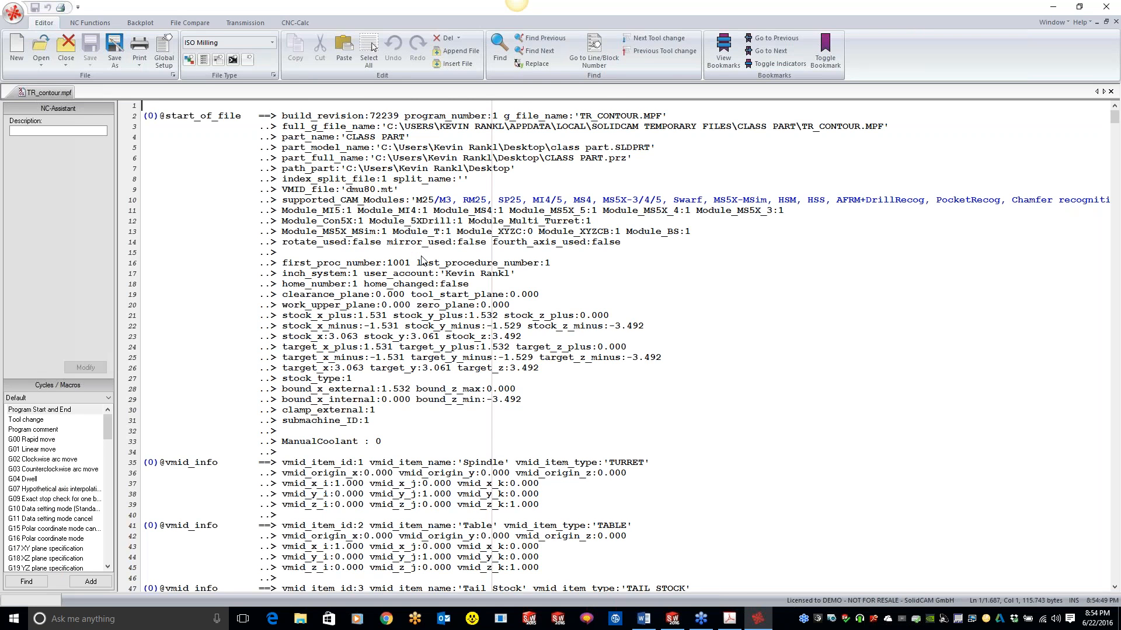
{"action": "scroll", "coordinate": [418, 307], "scroll_direction": "down", "scroll_amount": 4}
{"action": "scroll", "coordinate": [418, 308], "scroll_direction": "down", "scroll_amount": 10}
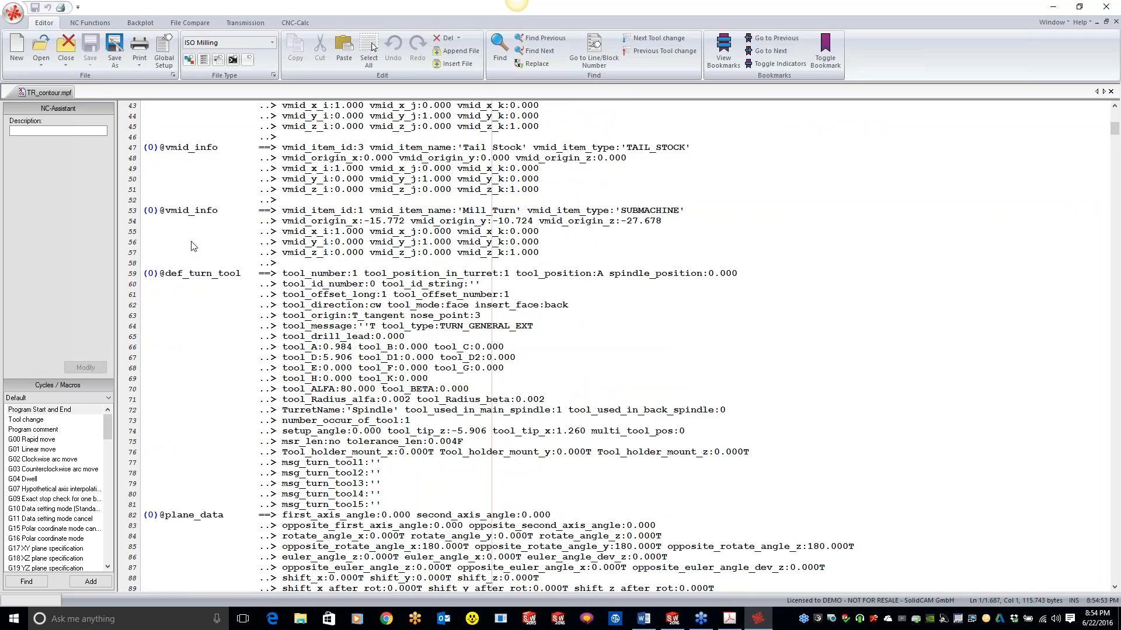
{"action": "scroll", "coordinate": [192, 245], "scroll_direction": "down", "scroll_amount": 20}
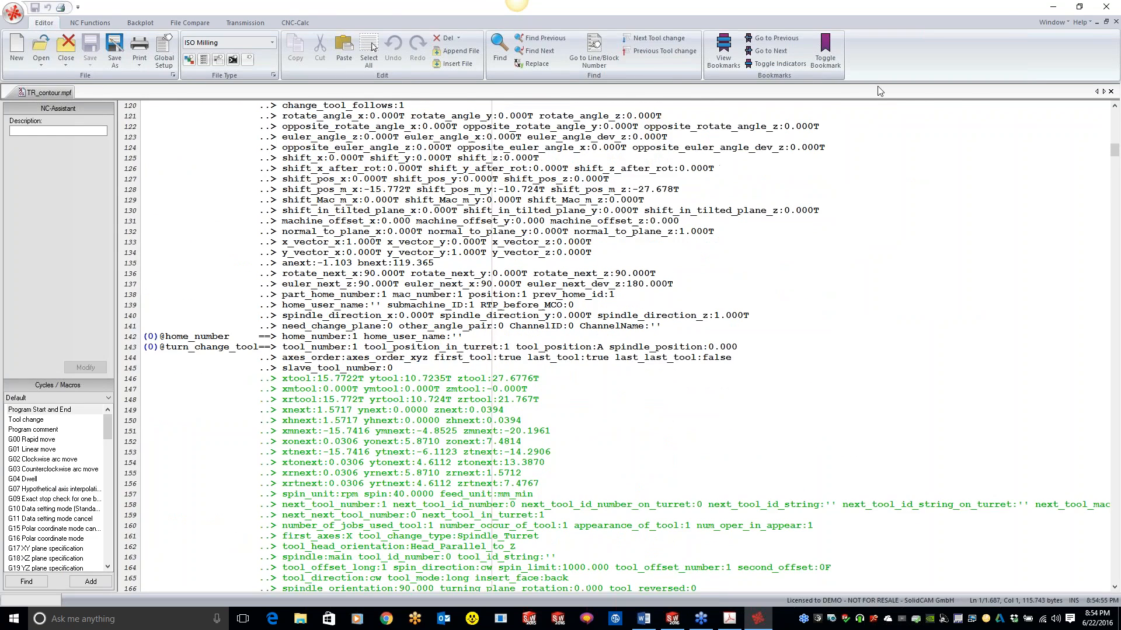
{"action": "left_click", "coordinate": [1106, 6]}
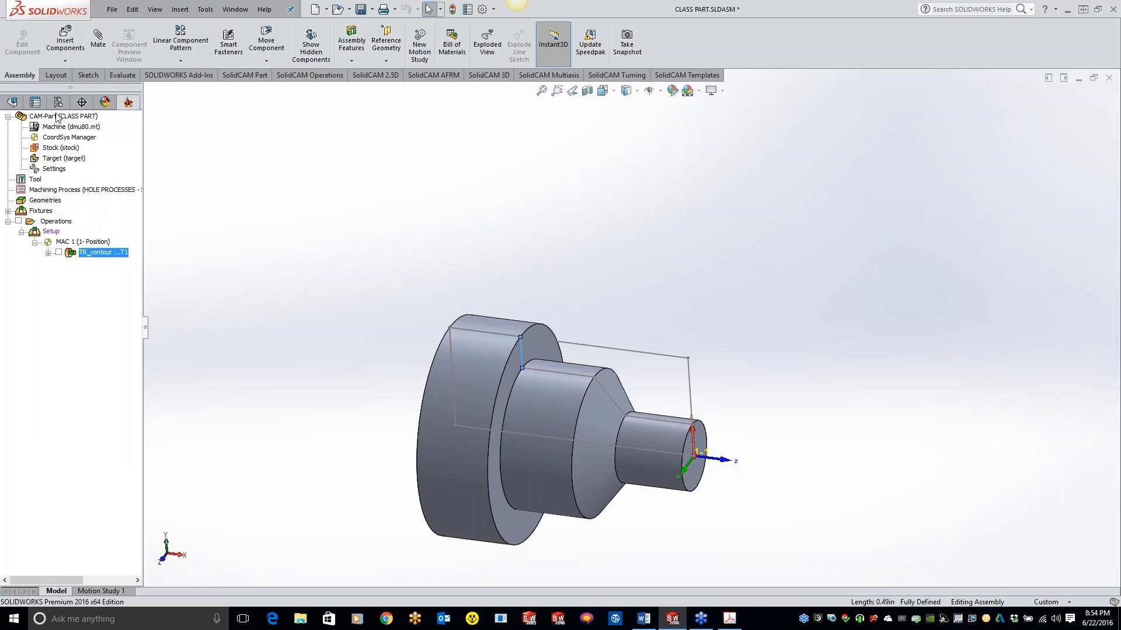
Close CLASS PART and reopen the recent CAM-Part SC_IM_2DGEOMETRIES.
{"action": "right_click", "coordinate": [46, 113]}
{"action": "left_click", "coordinate": [85, 161]}
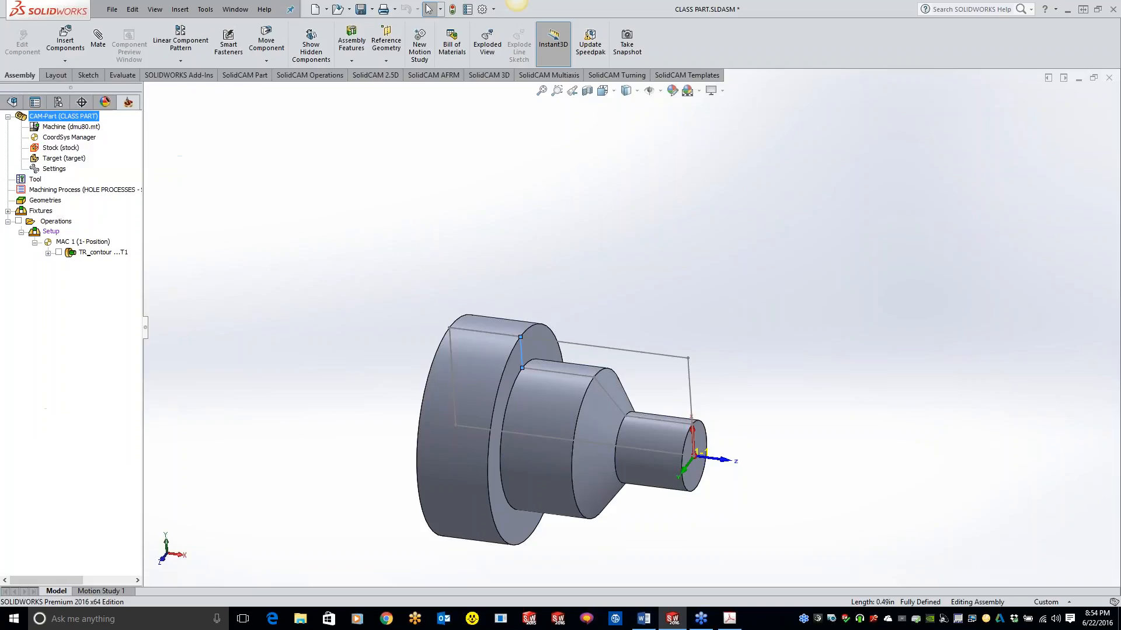
{"action": "left_click", "coordinate": [158, 9]}
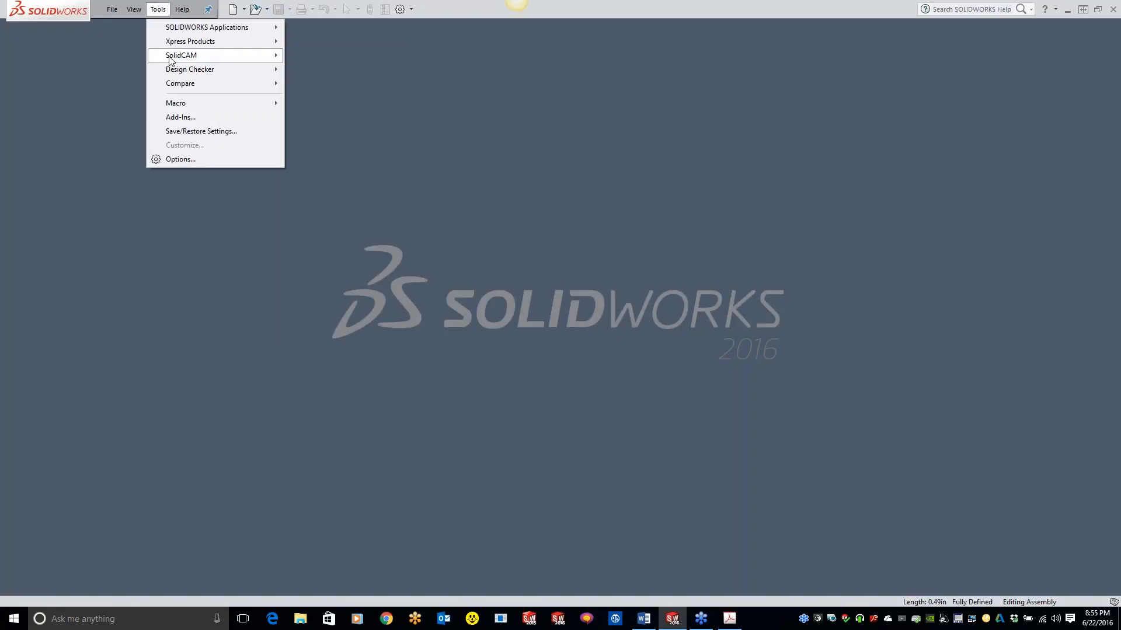
{"action": "mouse_move", "coordinate": [171, 59]}
{"action": "mouse_move", "coordinate": [330, 284]}
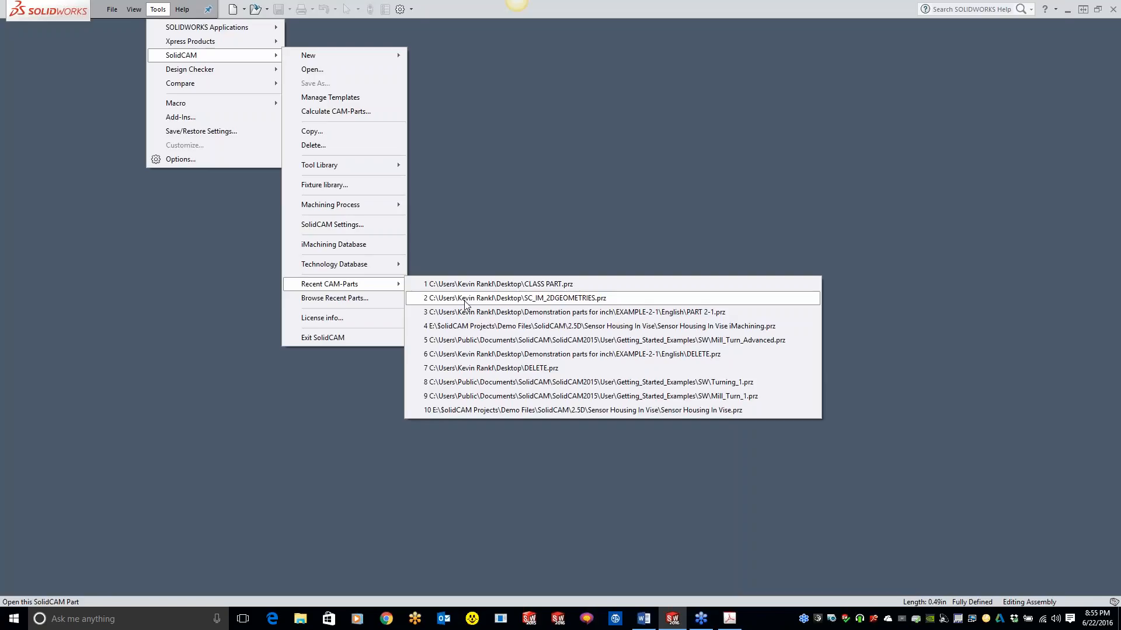
{"action": "left_click", "coordinate": [514, 297]}
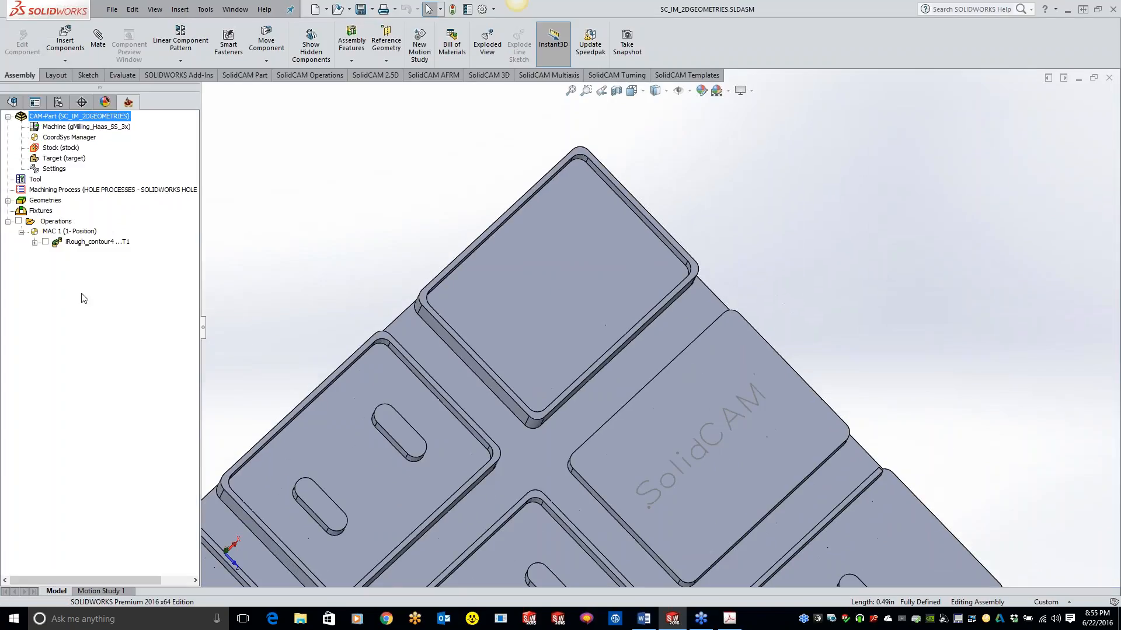
Generate the G-code for the iRough_contour4 operation under the file name iRough_contour4.
{"action": "right_click", "coordinate": [80, 243]}
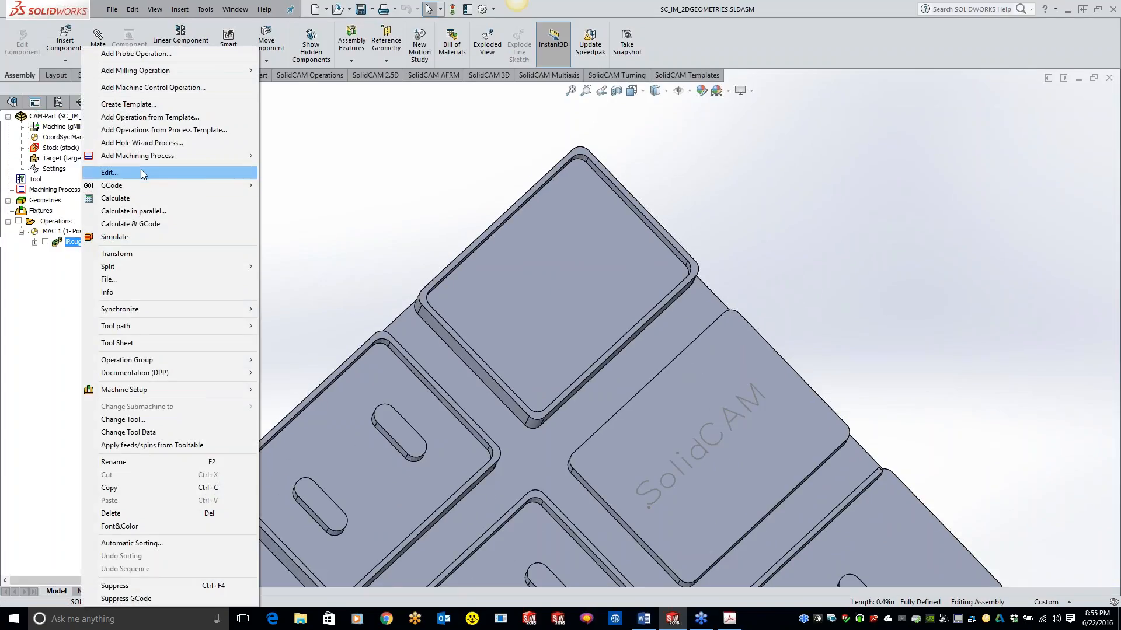
{"action": "mouse_move", "coordinate": [145, 184]}
{"action": "left_click", "coordinate": [282, 184]}
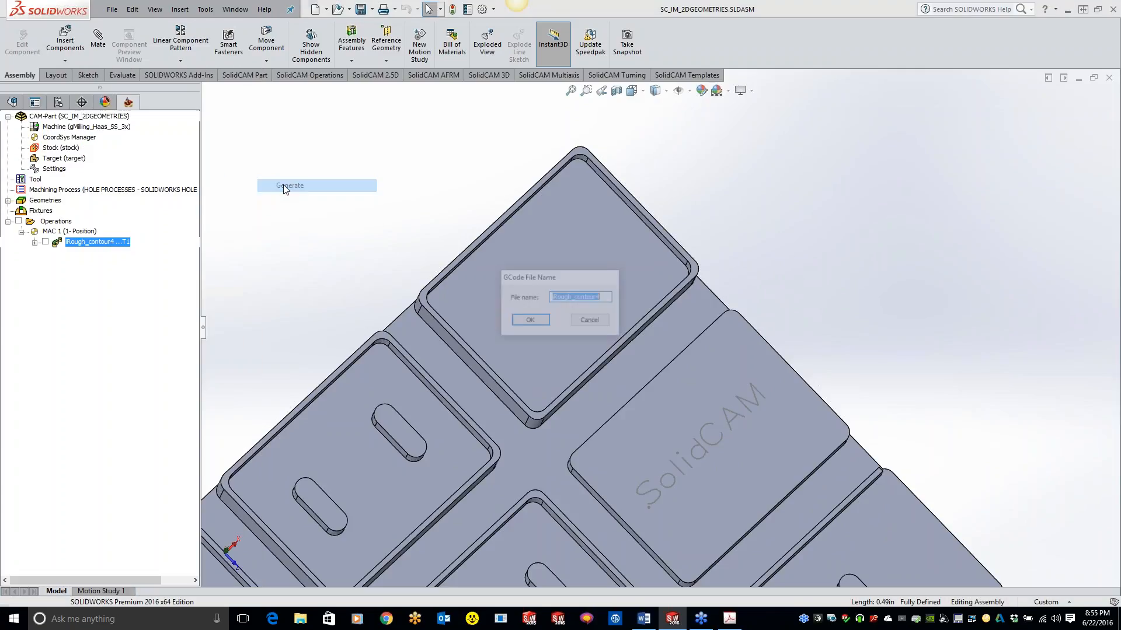
{"action": "left_click", "coordinate": [531, 320]}
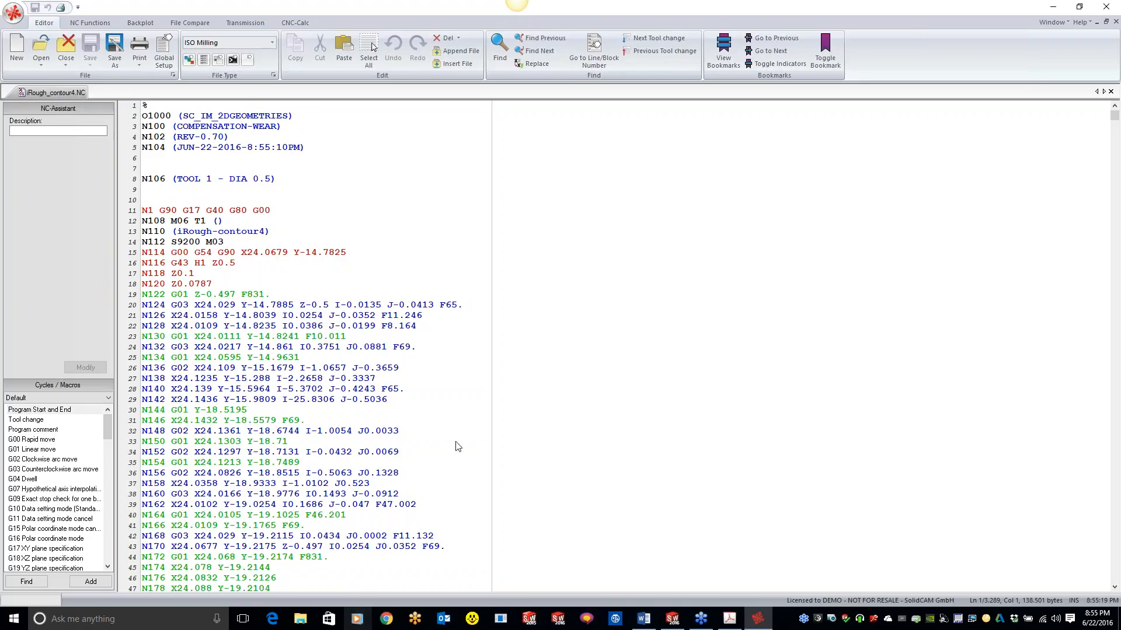
Switch to SOLIDWORKS and examine the G-code file saving and editor options in the SolidCAM Settings.
{"action": "left_click", "coordinate": [672, 619]}
{"action": "left_click", "coordinate": [205, 10]}
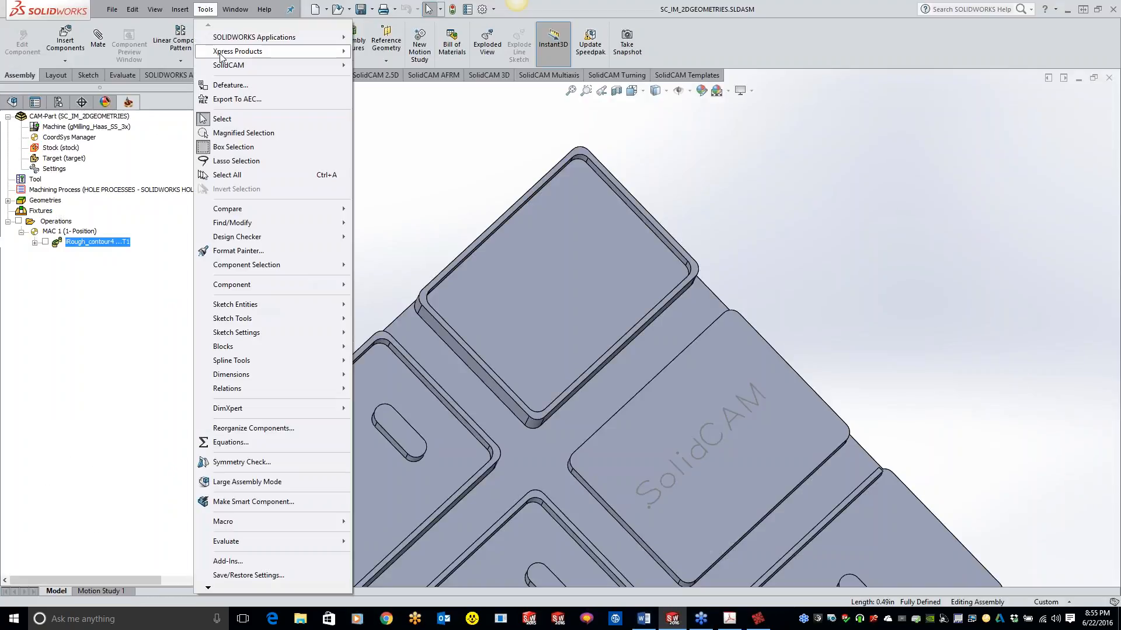
{"action": "mouse_move", "coordinate": [222, 64]}
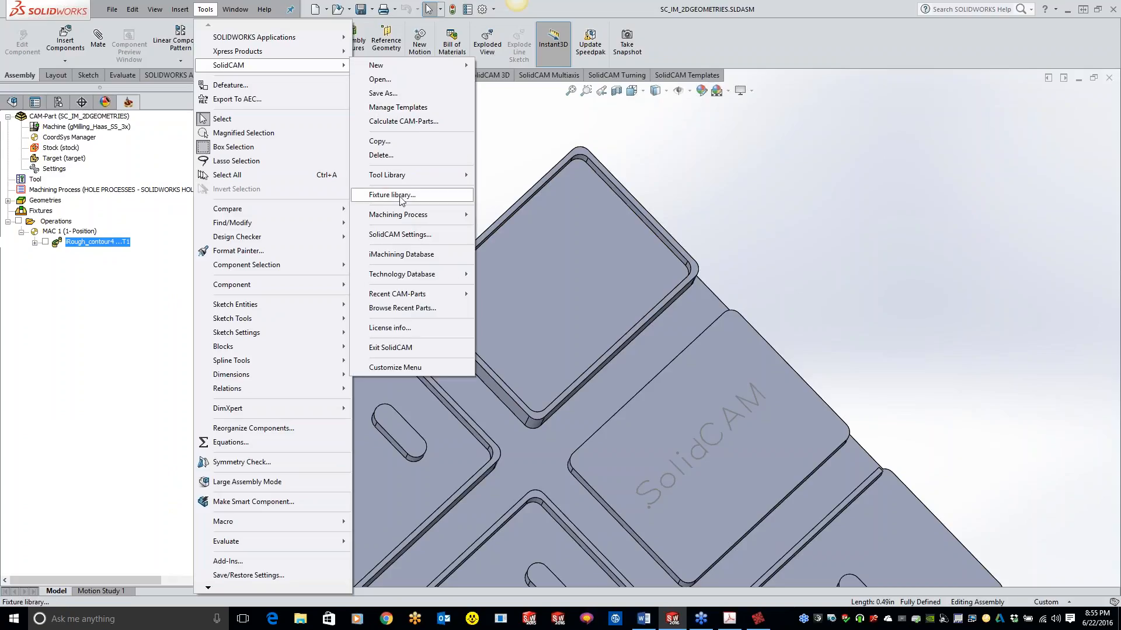
{"action": "left_click", "coordinate": [400, 234]}
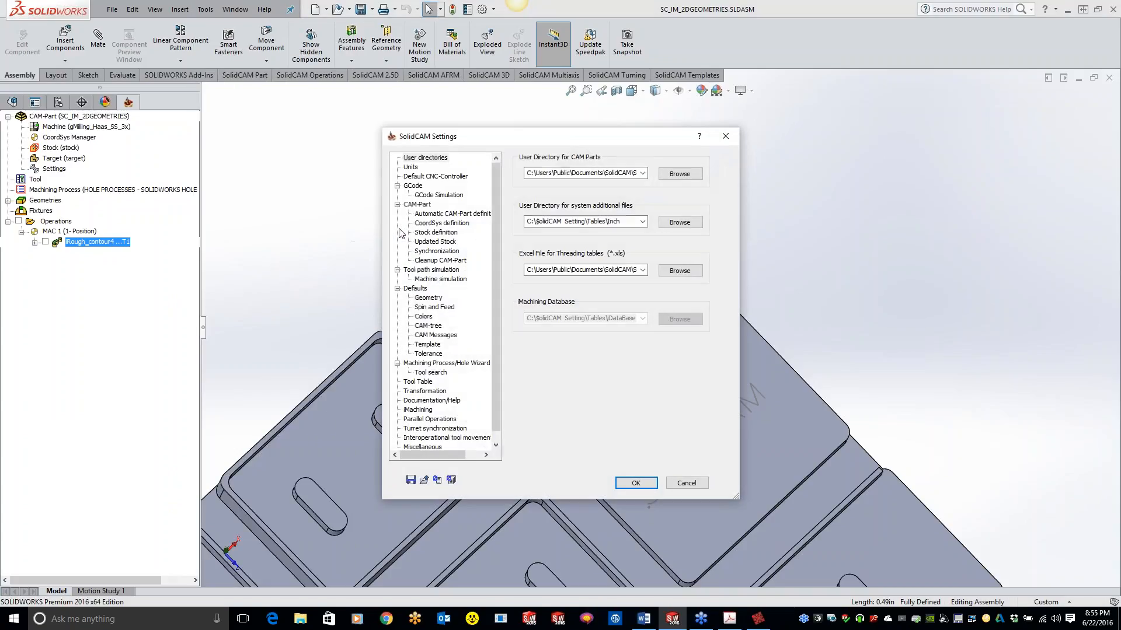
{"action": "left_click", "coordinate": [413, 186]}
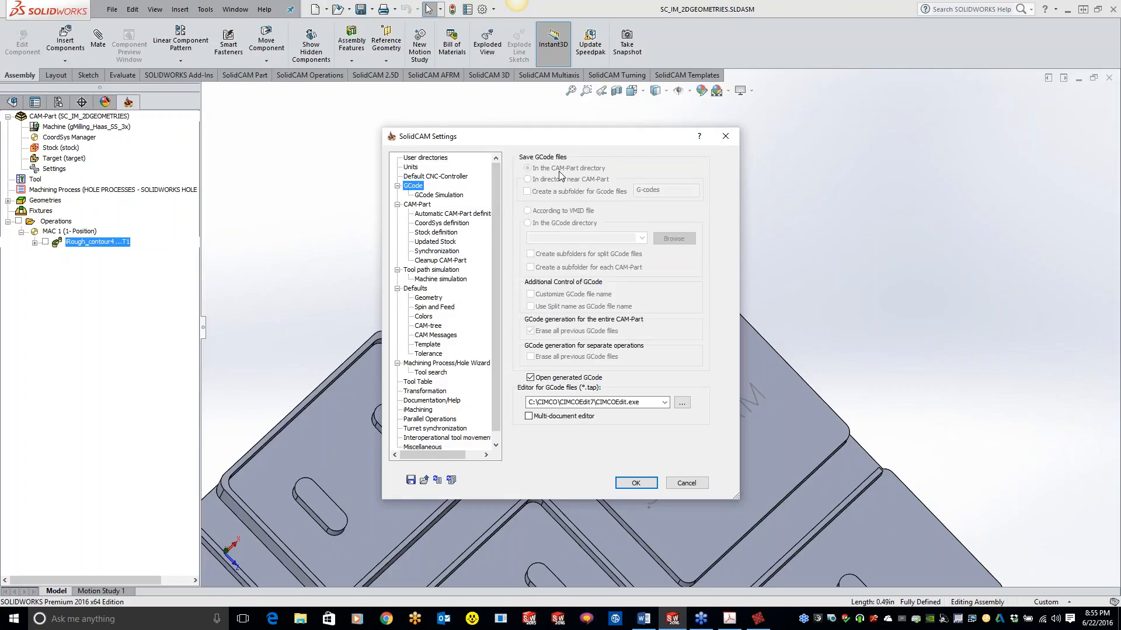
In CIMCO Edit, browse to Storage (E:) as a save location, cancel saving, and close the SolidCAM Settings back in SOLIDWORKS.
{"action": "left_click", "coordinate": [761, 625]}
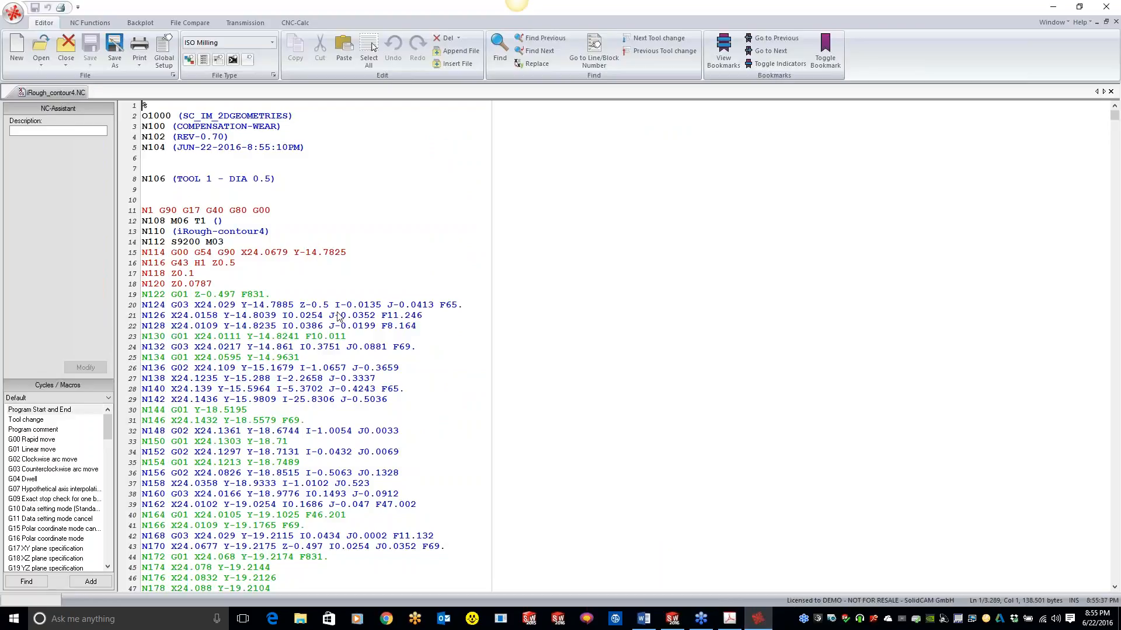
{"action": "left_click", "coordinate": [115, 54]}
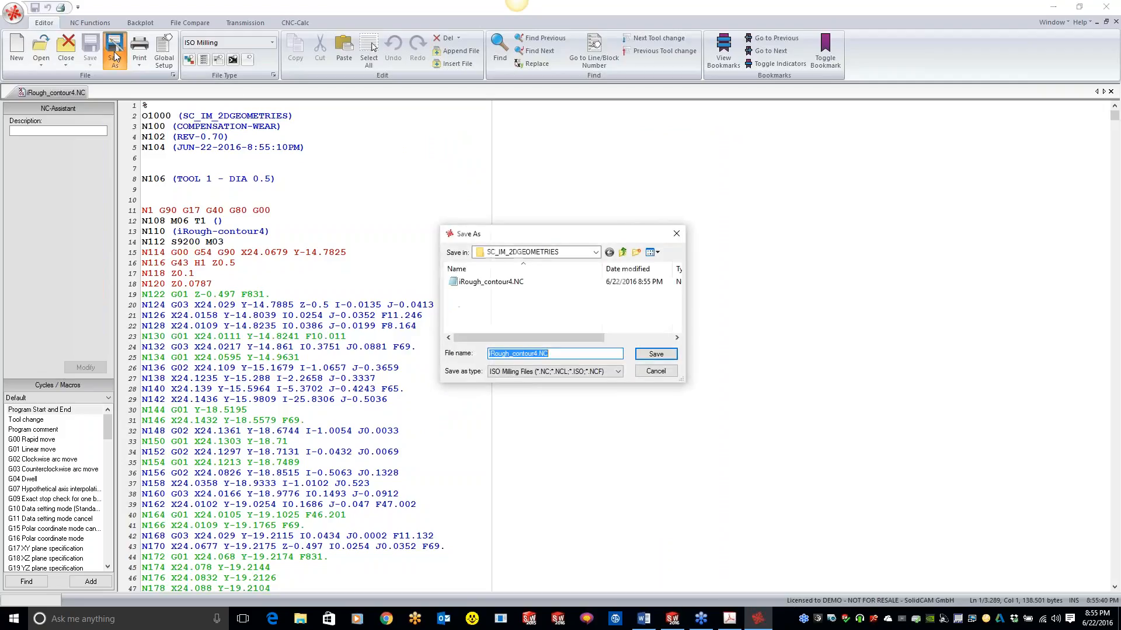
{"action": "left_click", "coordinate": [596, 252]}
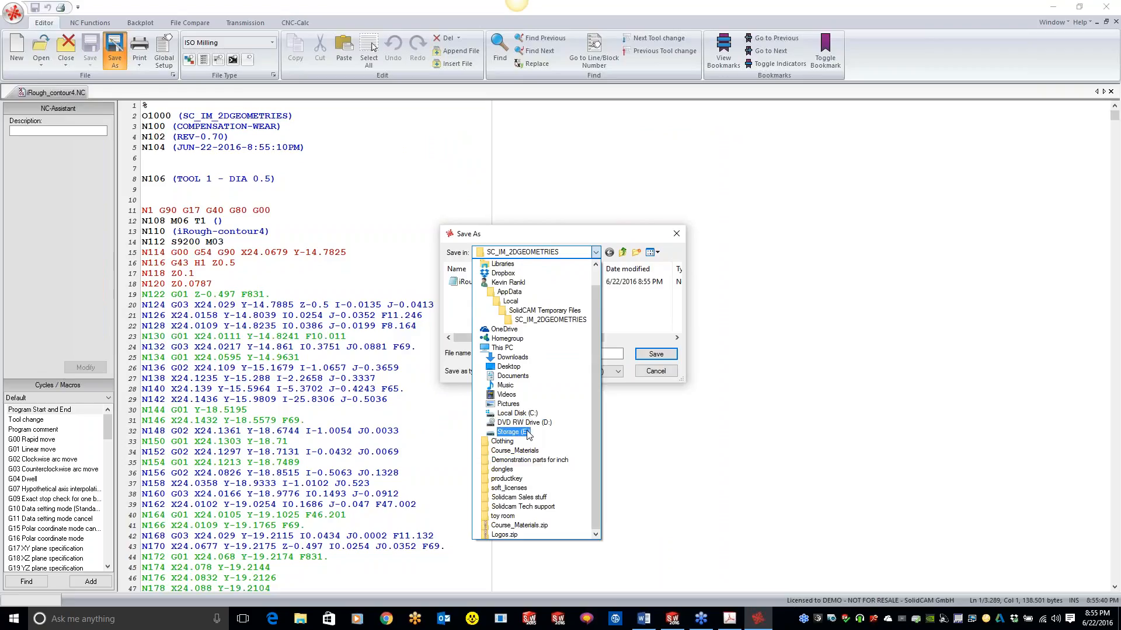
{"action": "left_click", "coordinate": [524, 433]}
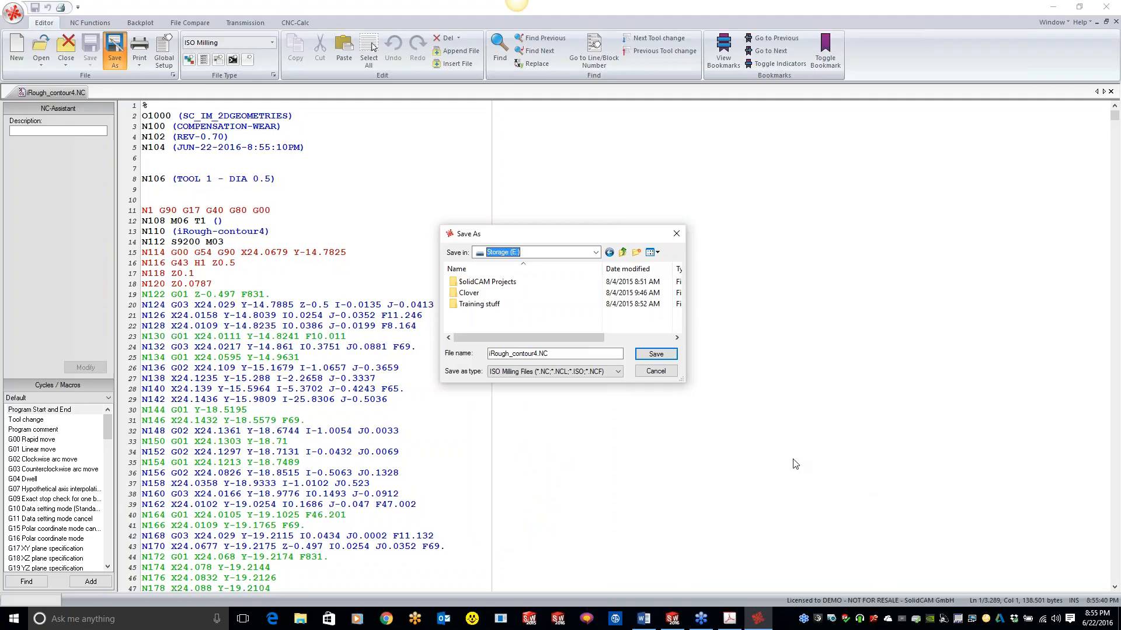
{"action": "left_click", "coordinate": [676, 233]}
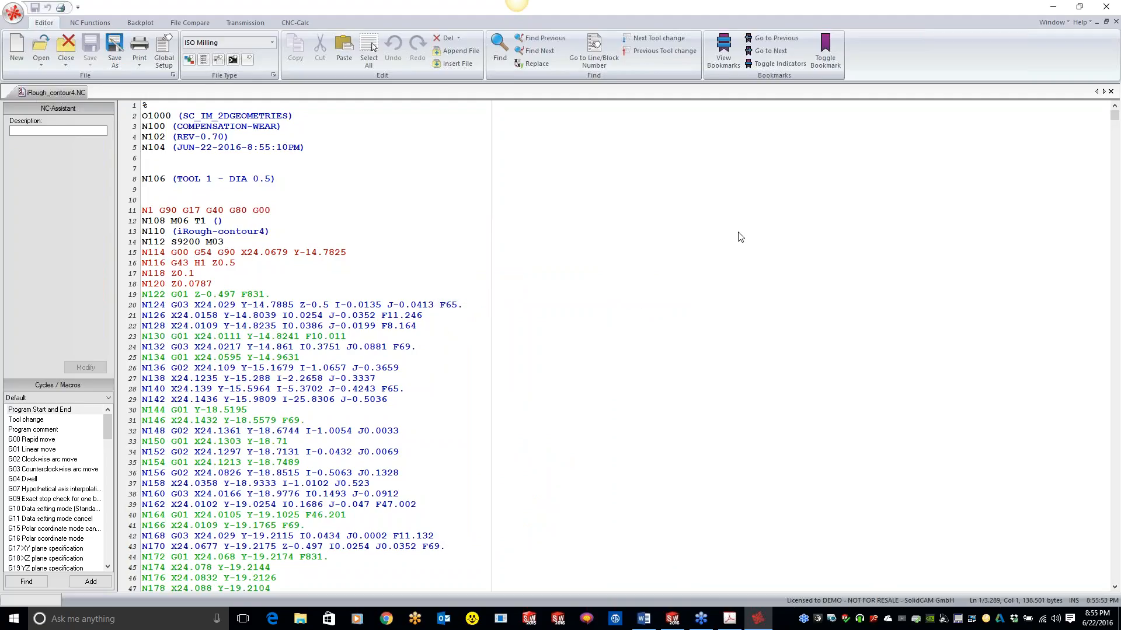
{"action": "left_click", "coordinate": [1053, 7]}
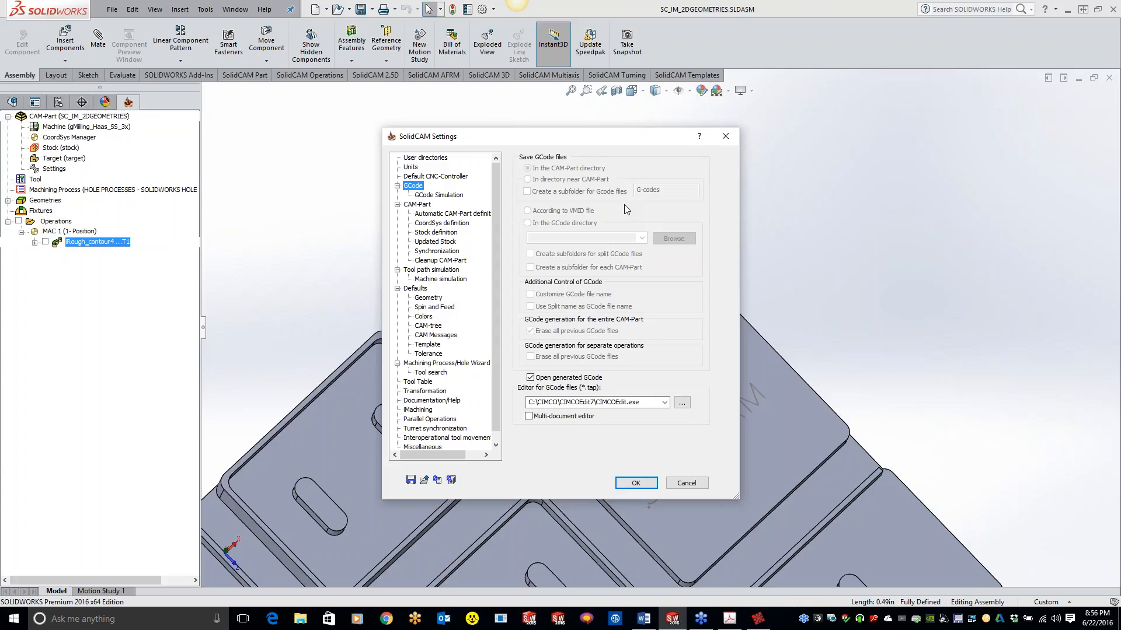
{"action": "left_click", "coordinate": [725, 136]}
List the existing G-code from the iRough_contour4 operation, examine line N122 and the backplot options, and close the operation in SOLIDWORKS.
{"action": "double_click", "coordinate": [107, 242]}
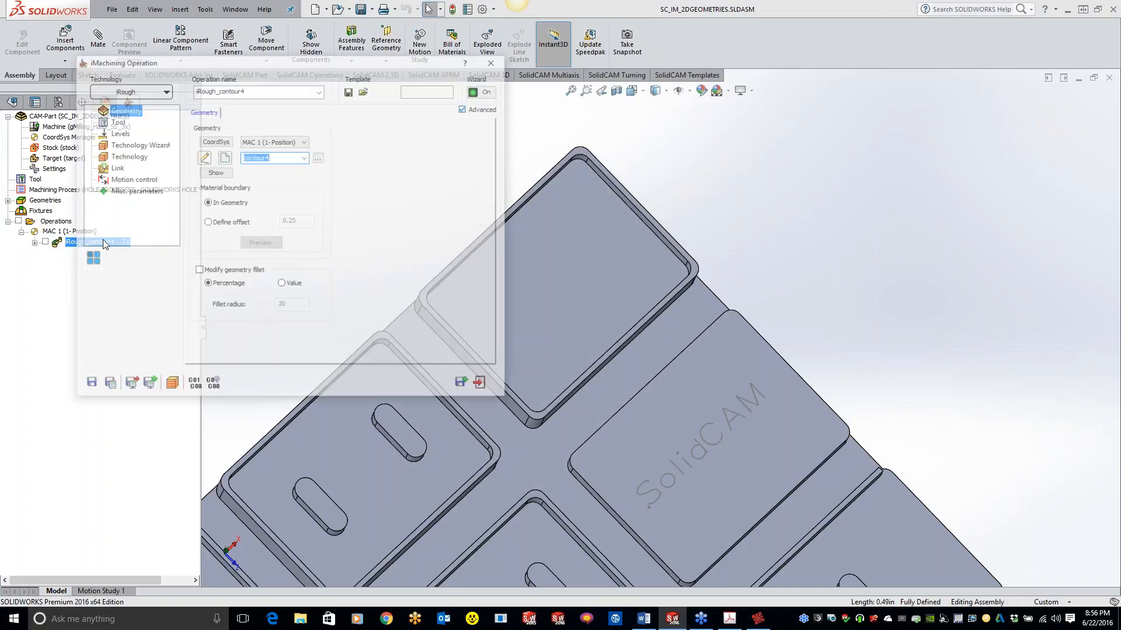
{"action": "left_click", "coordinate": [212, 386]}
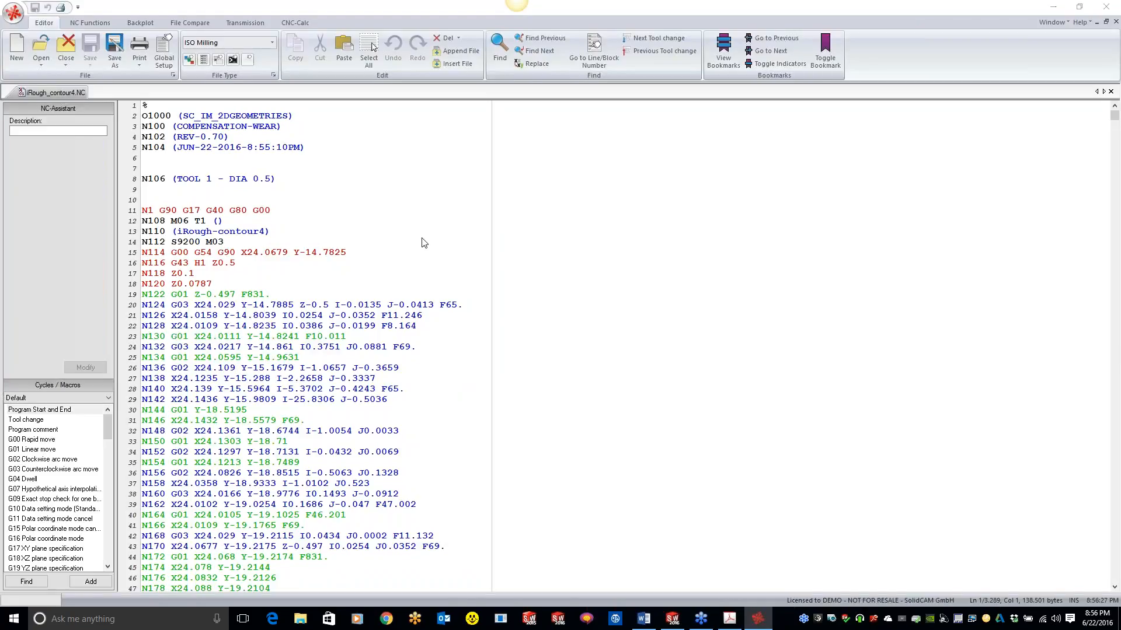
{"action": "left_click", "coordinate": [668, 347]}
{"action": "left_click", "coordinate": [231, 297]}
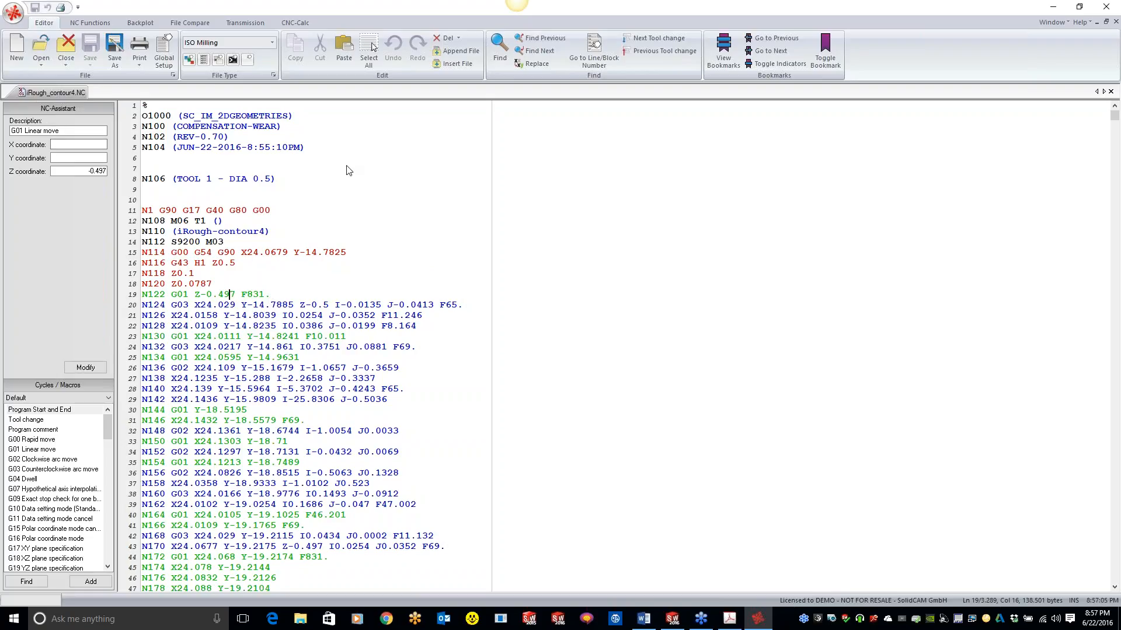
{"action": "left_click", "coordinate": [139, 24]}
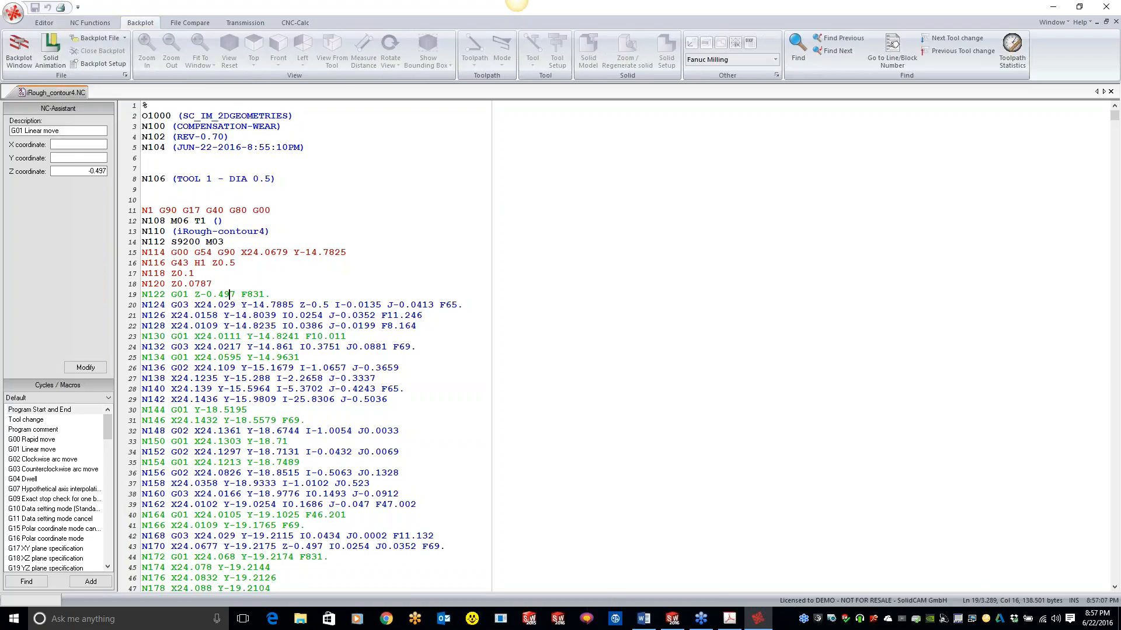
{"action": "left_click", "coordinate": [22, 53]}
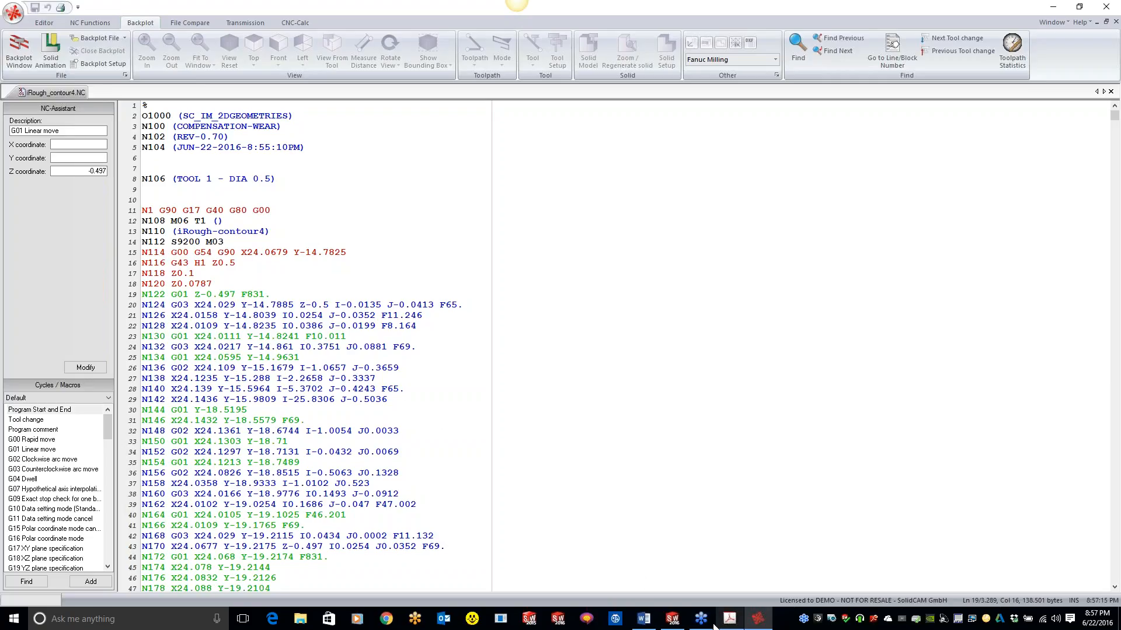
{"action": "left_click", "coordinate": [672, 619]}
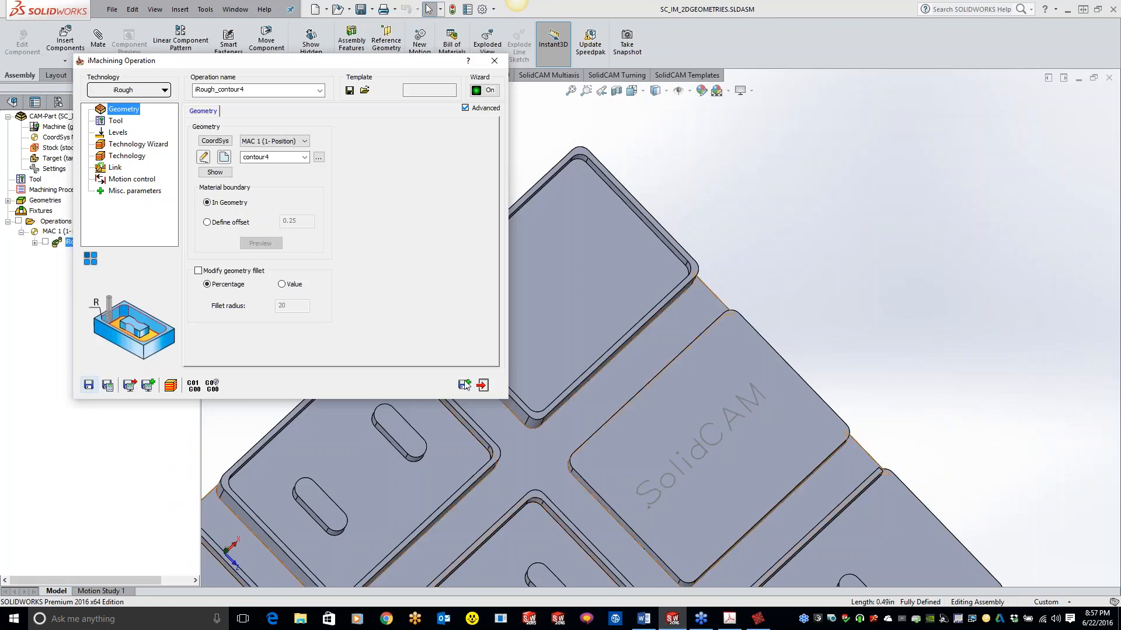
{"action": "left_click", "coordinate": [494, 60]}
Set Notepad as the editor for G-code files in the SolidCAM Settings.
{"action": "left_click", "coordinate": [206, 9]}
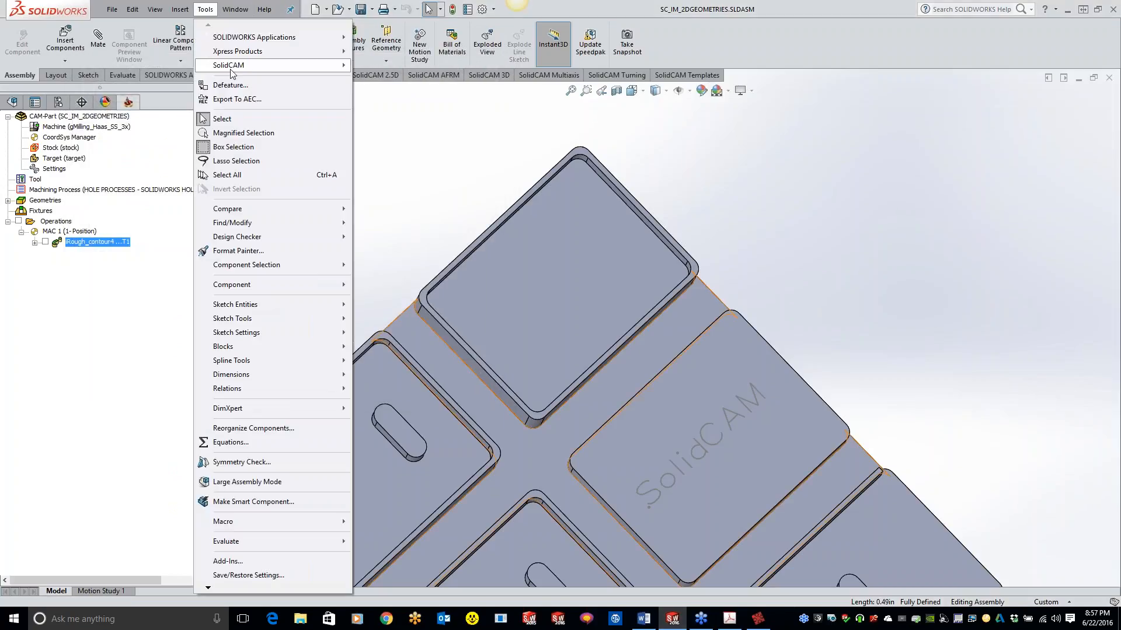
{"action": "mouse_move", "coordinate": [234, 69]}
{"action": "left_click", "coordinate": [400, 236]}
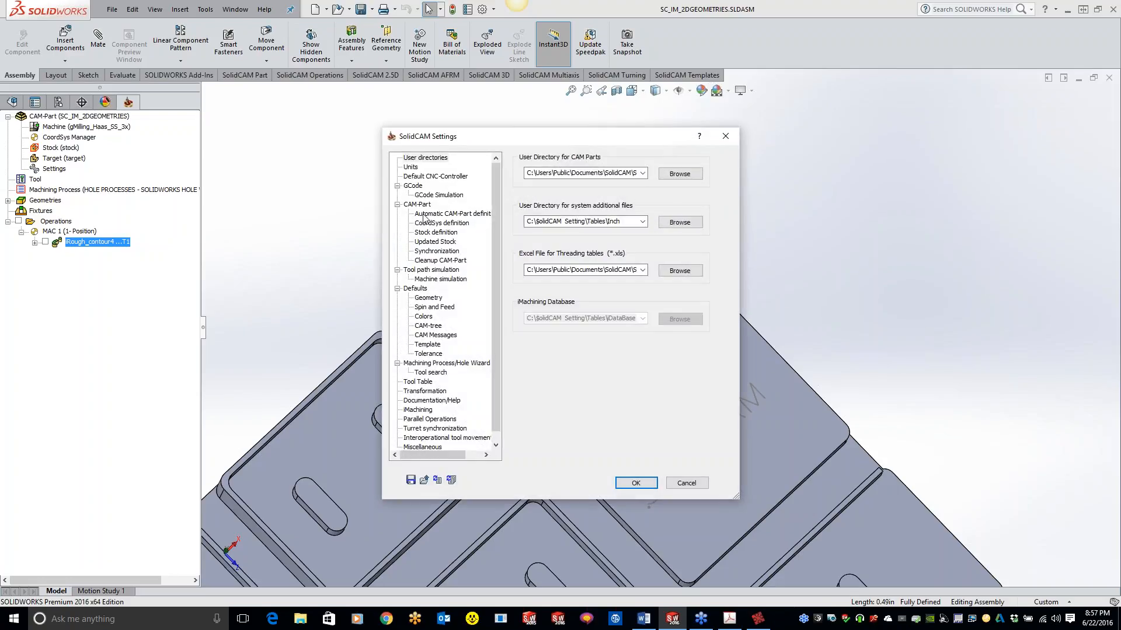
{"action": "left_click", "coordinate": [413, 185]}
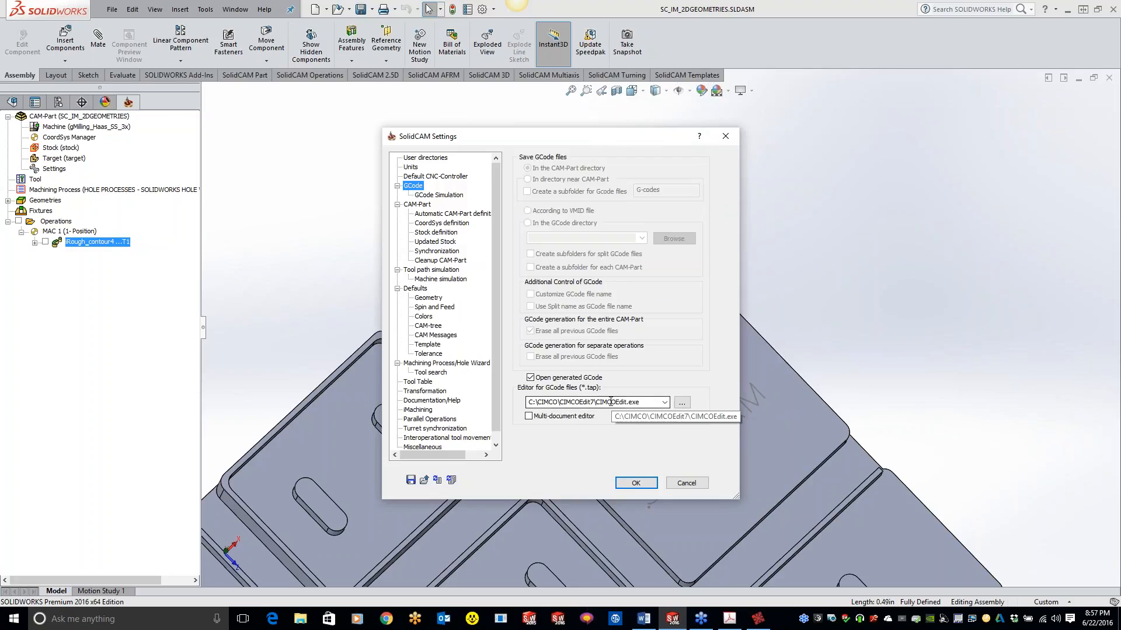
{"action": "left_click", "coordinate": [664, 403]}
{"action": "left_click", "coordinate": [629, 422]}
{"action": "left_click", "coordinate": [636, 483]}
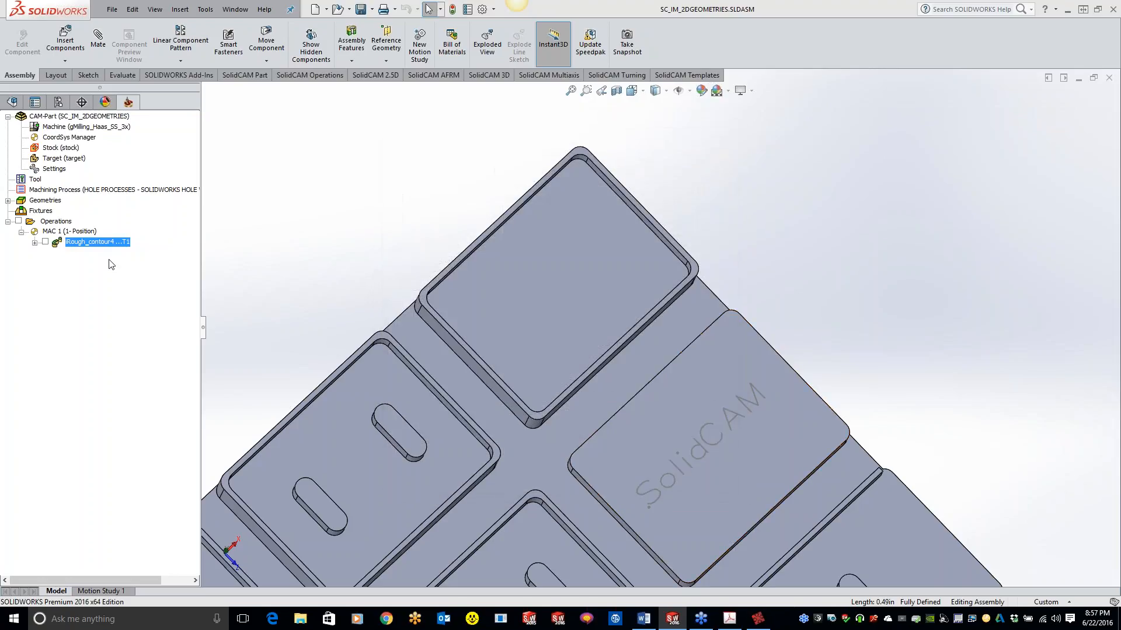
Regenerate the G-code from the iRough_contour4 operation, check its Save As location without saving, and close the listing and the operation.
{"action": "double_click", "coordinate": [99, 242]}
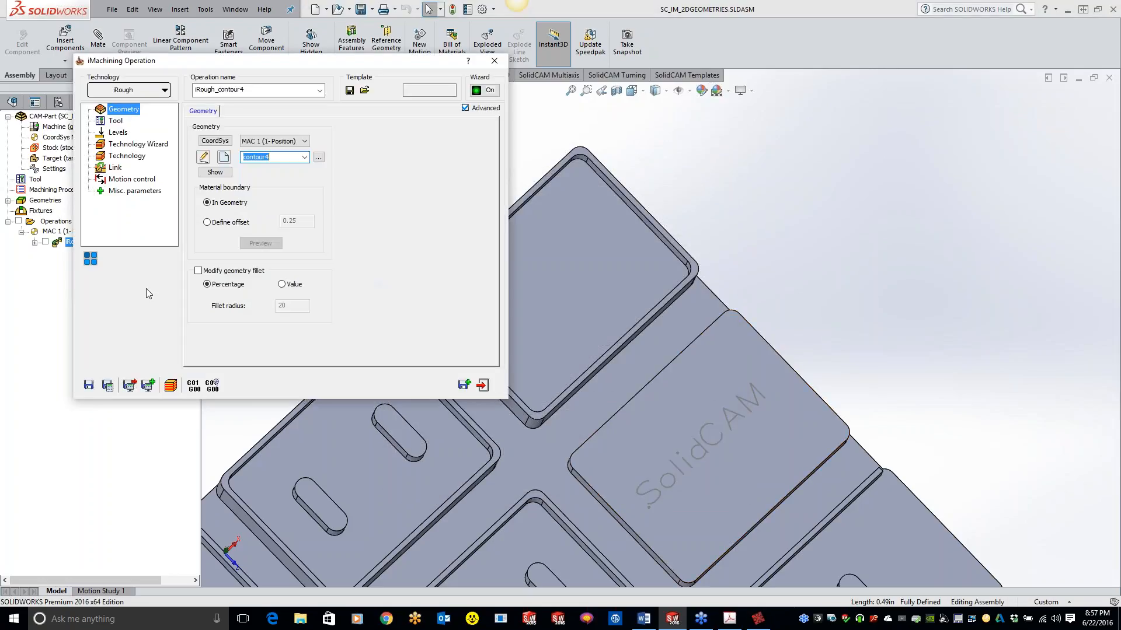
{"action": "left_click", "coordinate": [193, 386]}
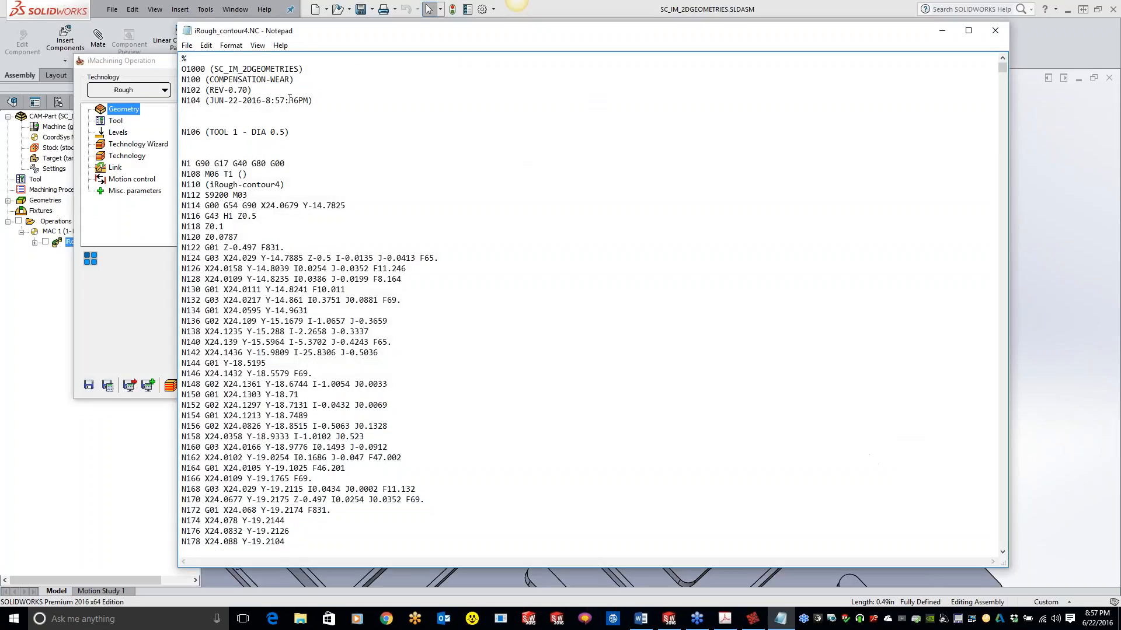
{"action": "left_click", "coordinate": [187, 45]}
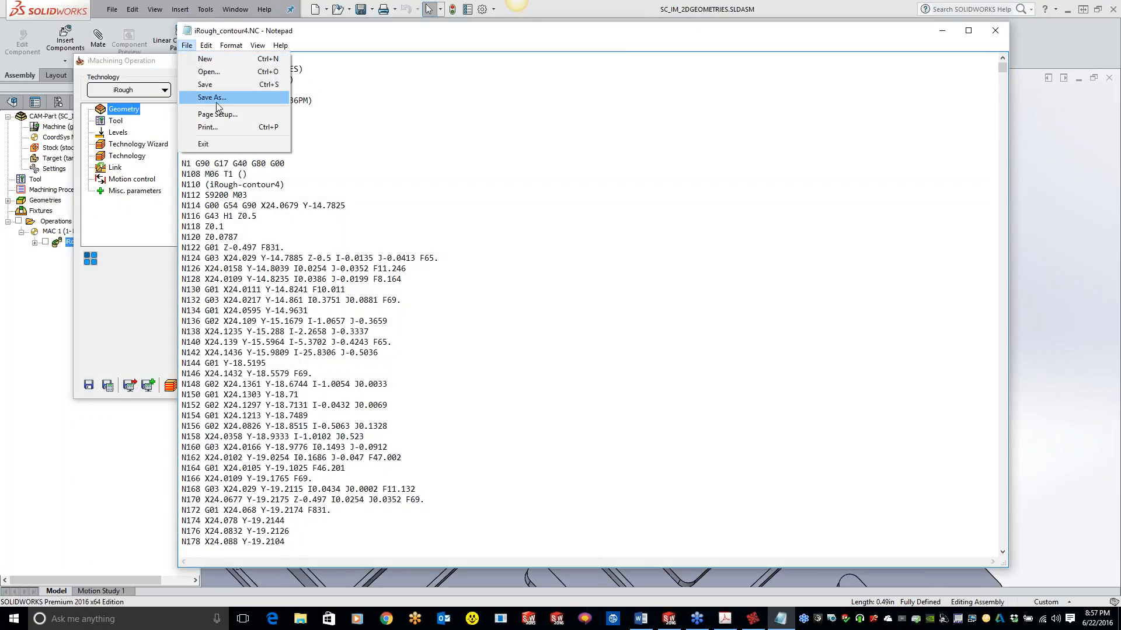
{"action": "left_click", "coordinate": [212, 97]}
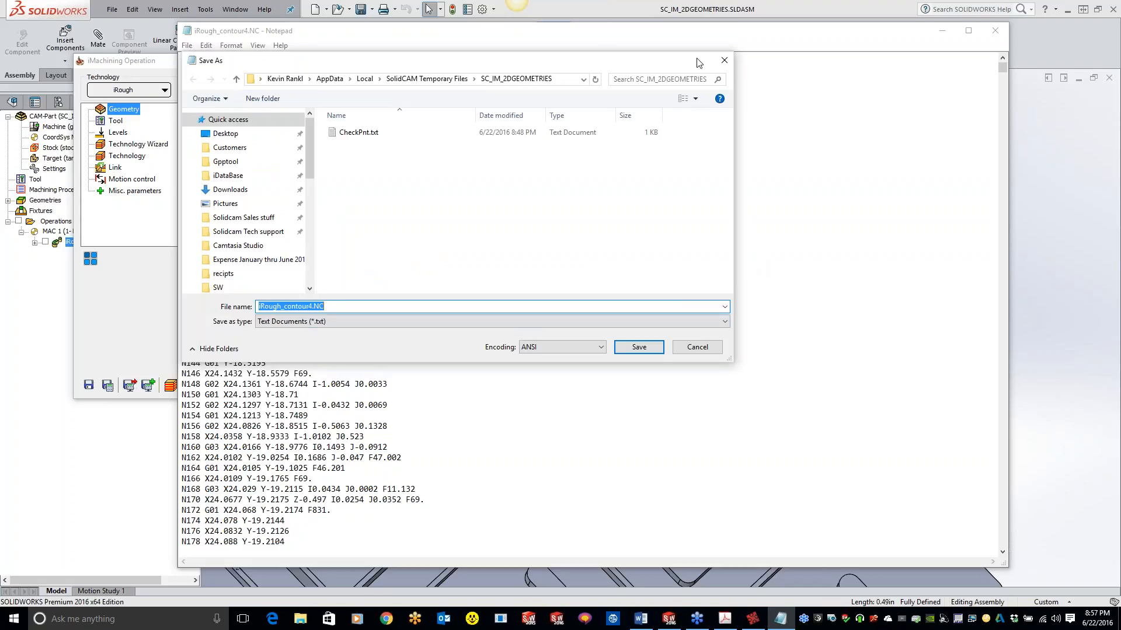
{"action": "left_click", "coordinate": [724, 60]}
{"action": "left_click", "coordinate": [996, 30]}
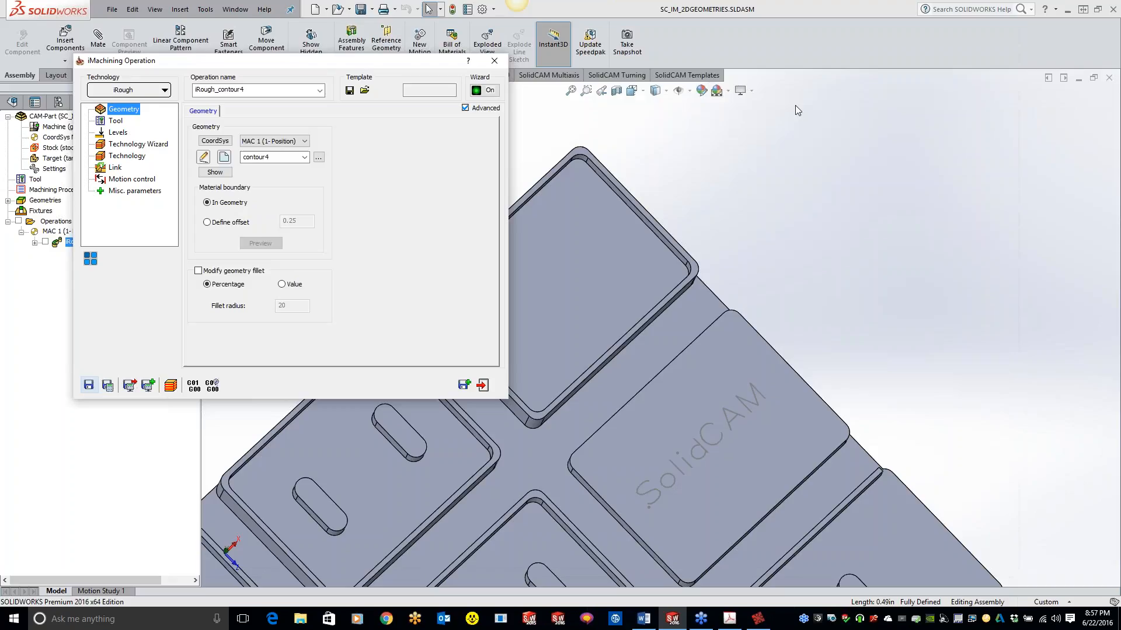
{"action": "left_click", "coordinate": [496, 61]}
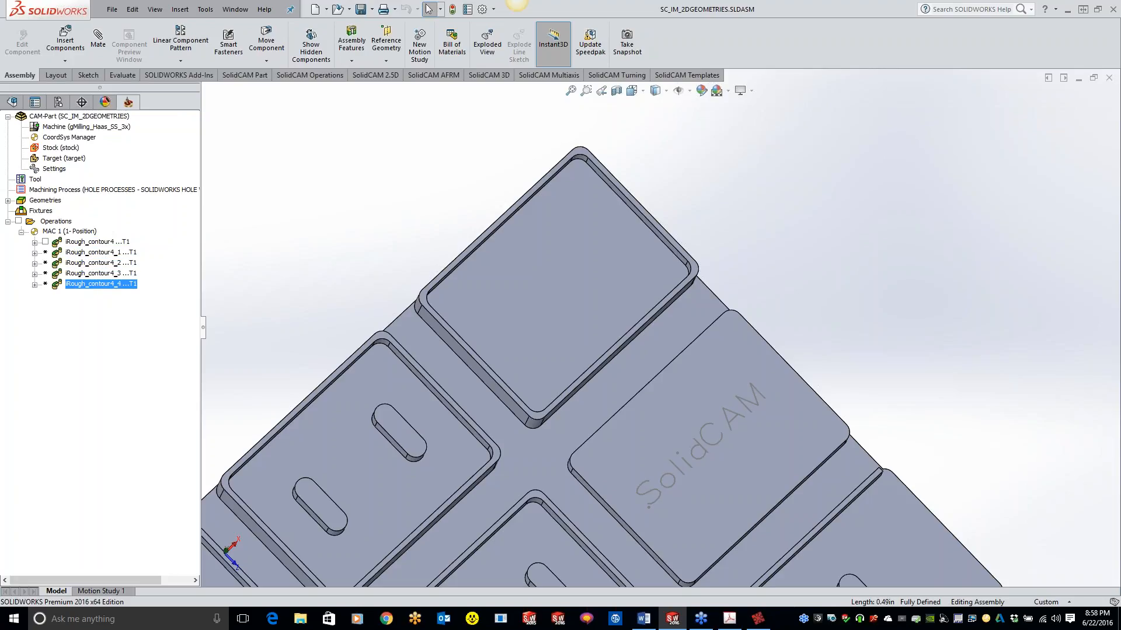
Calculate all the iRough_contour4 operations in the Operations group.
{"action": "right_click", "coordinate": [65, 222]}
{"action": "left_click", "coordinate": [119, 379]}
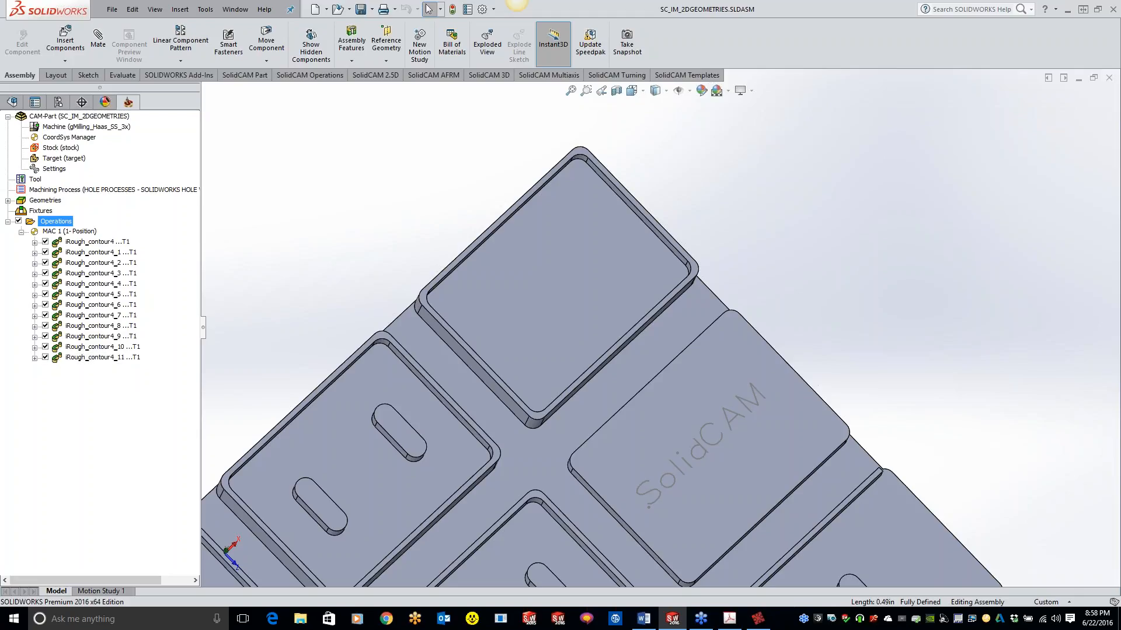
Generate one combined G-code file for operations iRough_contour4_1, iRough_contour4_3, iRough_contour4_6, iRough_contour4_9 and iRough_contour4_11.
{"action": "left_click", "coordinate": [92, 253]}
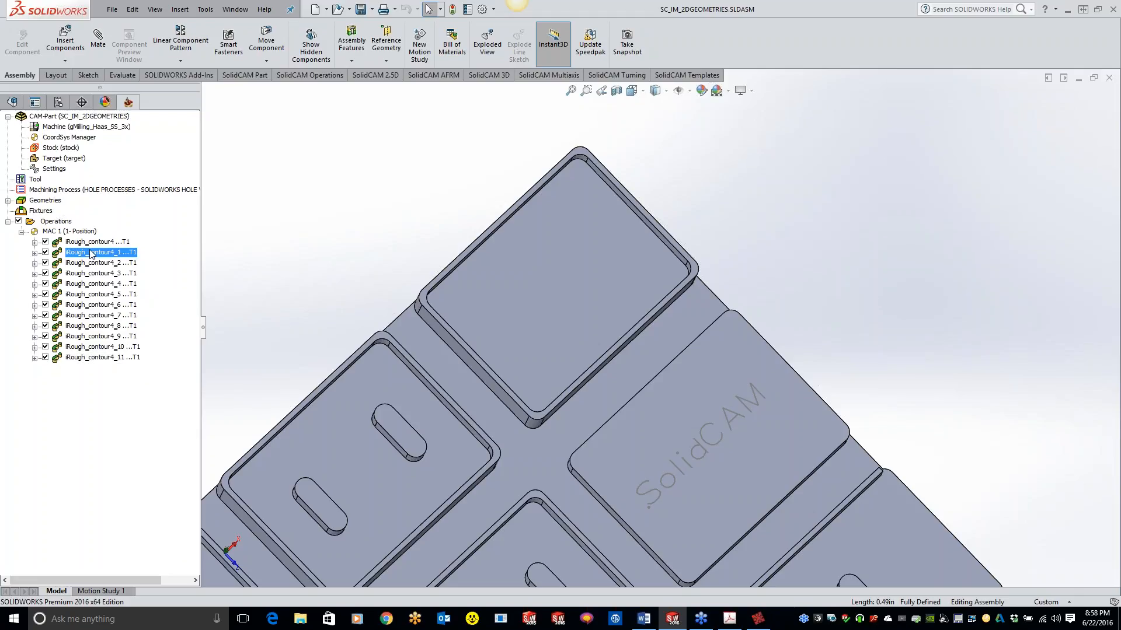
{"action": "left_click", "coordinate": [93, 274], "text": "ctrl"}
{"action": "left_click", "coordinate": [99, 306], "text": "ctrl"}
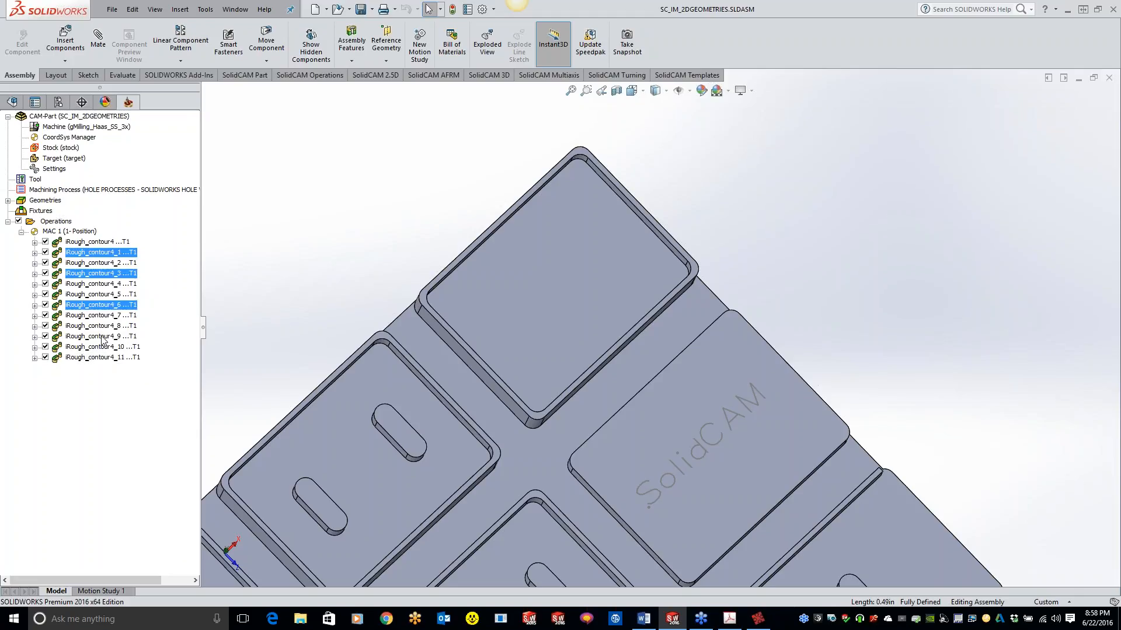
{"action": "left_click", "coordinate": [102, 337], "text": "ctrl"}
{"action": "left_click", "coordinate": [104, 358], "text": "ctrl"}
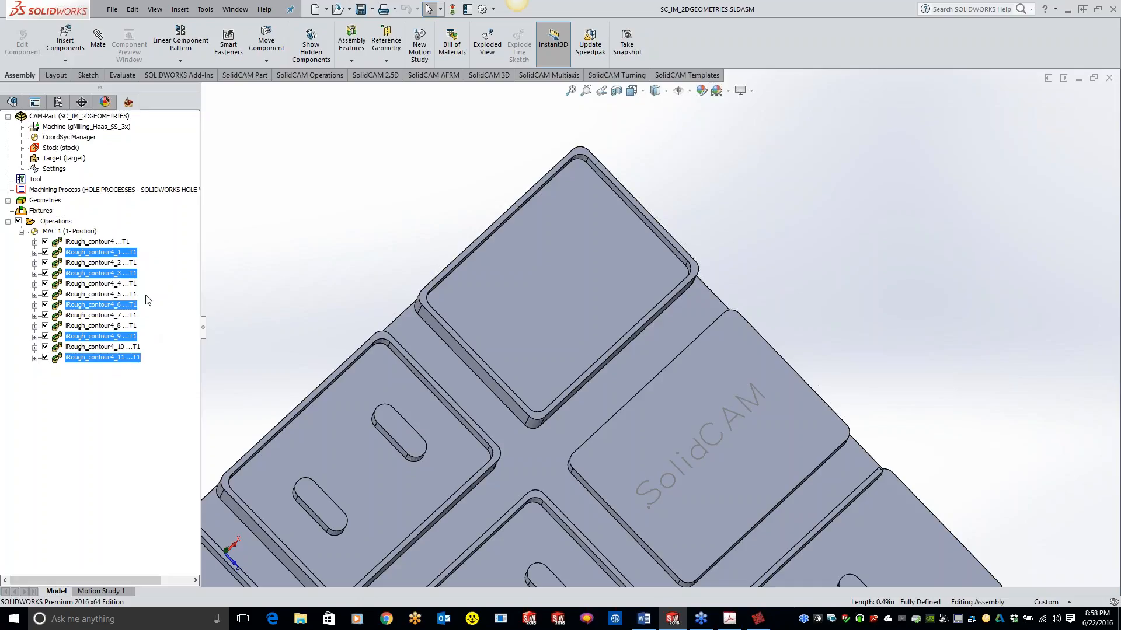
{"action": "right_click", "coordinate": [128, 254]}
{"action": "mouse_move", "coordinate": [298, 185]}
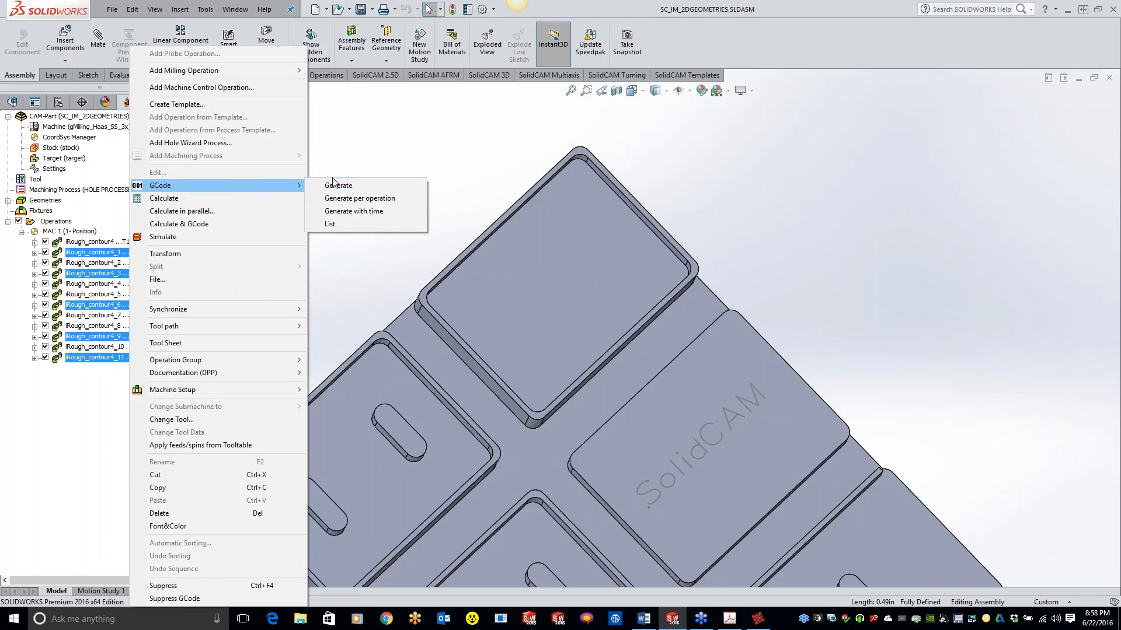
{"action": "left_click", "coordinate": [358, 185]}
{"action": "left_click", "coordinate": [545, 324]}
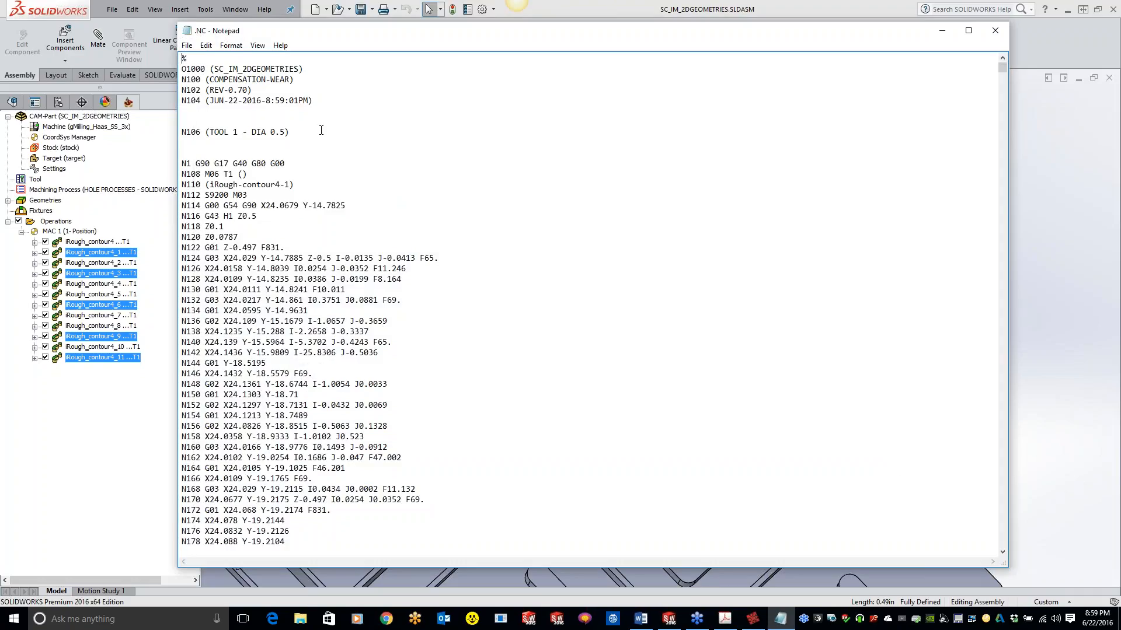
Browse the Save As folders for the combined G-code file, including the E: drive, and close the dialog and Notepad without saving.
{"action": "left_click", "coordinate": [187, 45]}
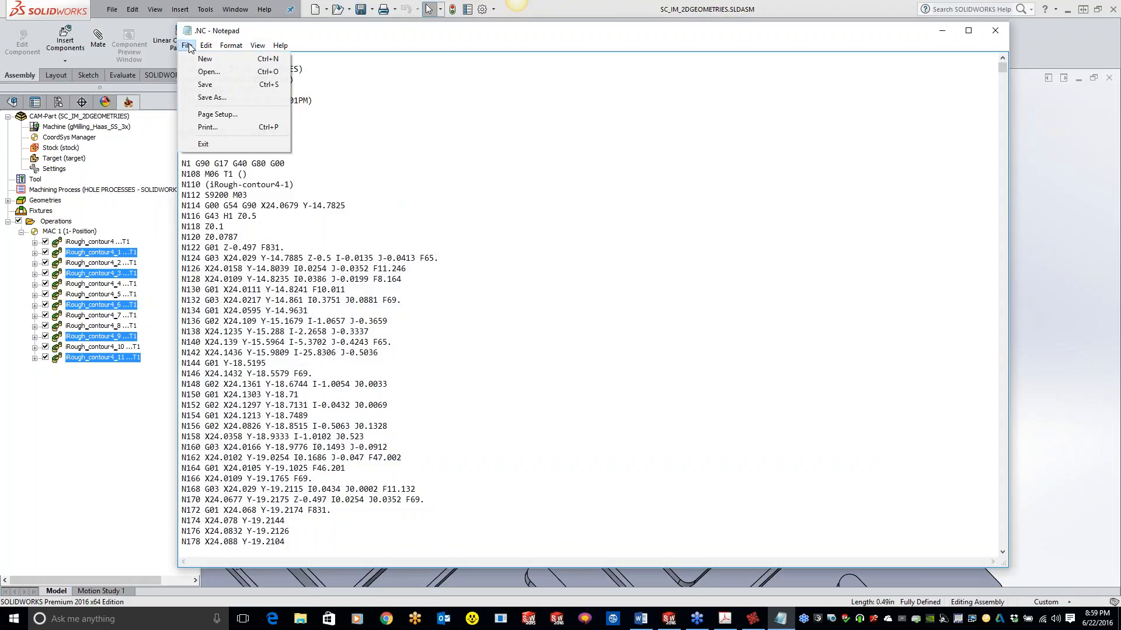
{"action": "left_click", "coordinate": [207, 101]}
{"action": "left_click_drag", "start_coordinate": [307, 166], "coordinate": [315, 274]}
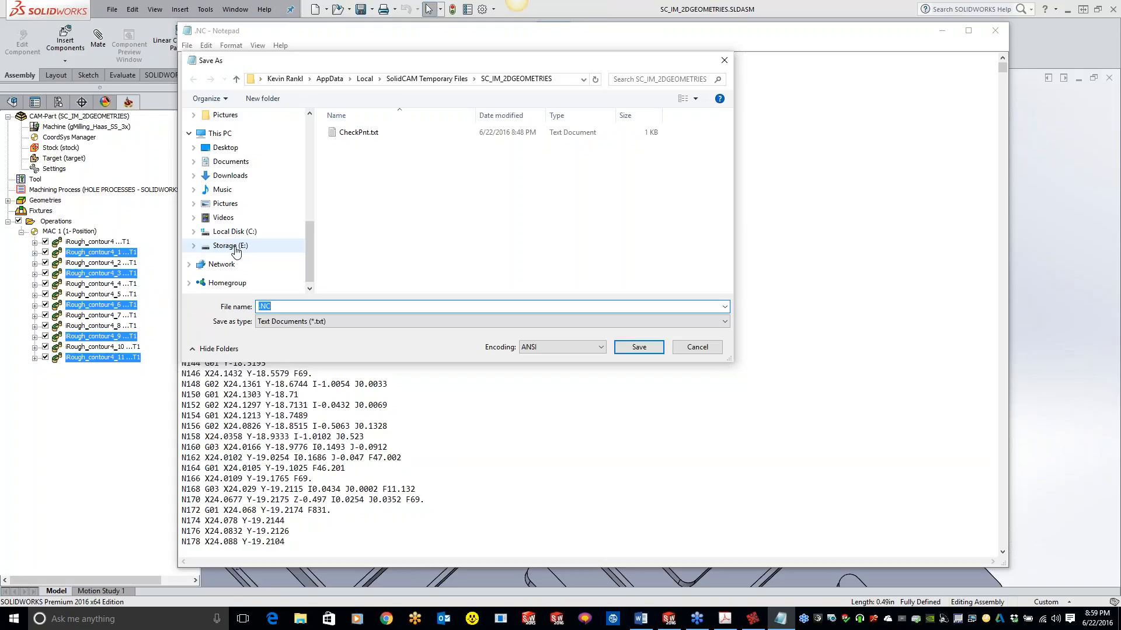
{"action": "left_click", "coordinate": [723, 60]}
{"action": "left_click", "coordinate": [995, 31]}
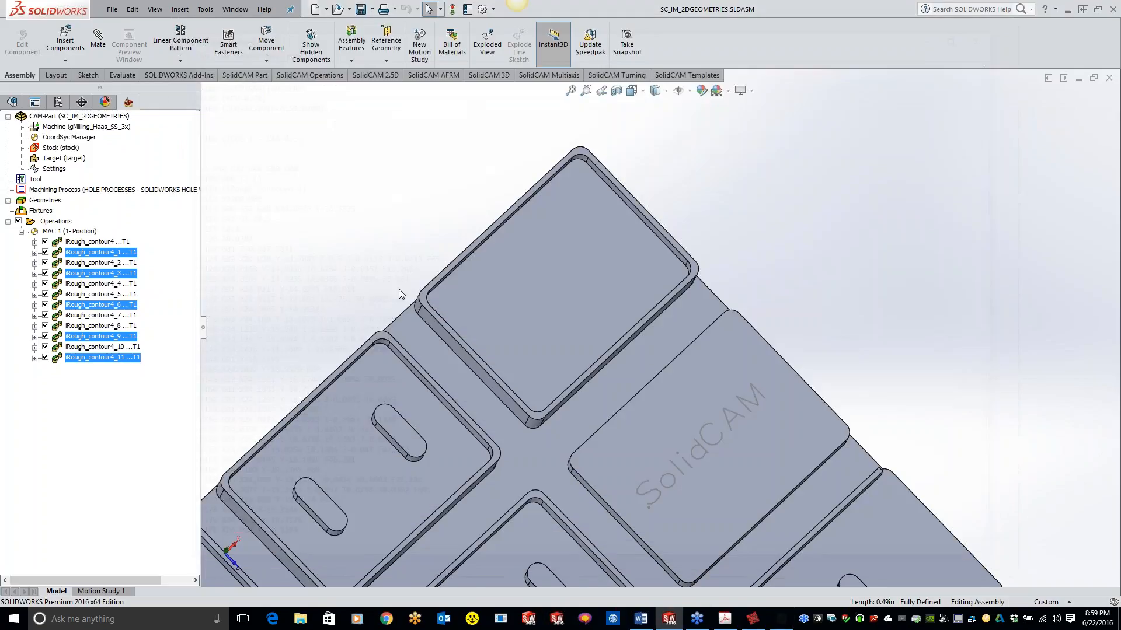
Review the calculation and G-code commands available for the whole Operations group and for iRough_contour4_5, without running any.
{"action": "right_click", "coordinate": [60, 221]}
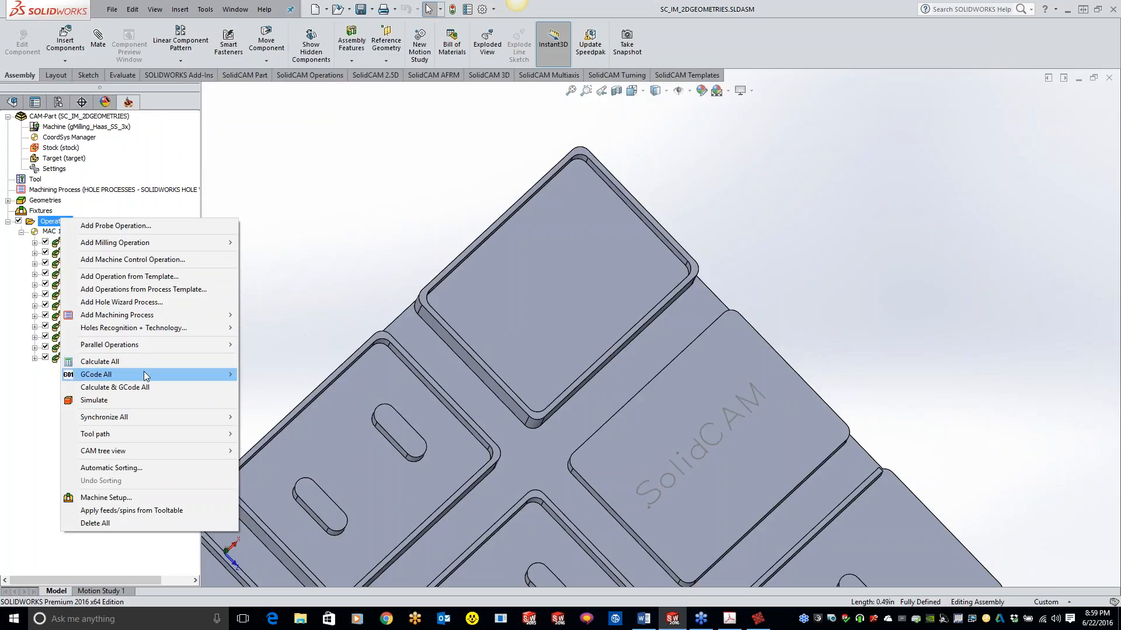
{"action": "mouse_move", "coordinate": [145, 376]}
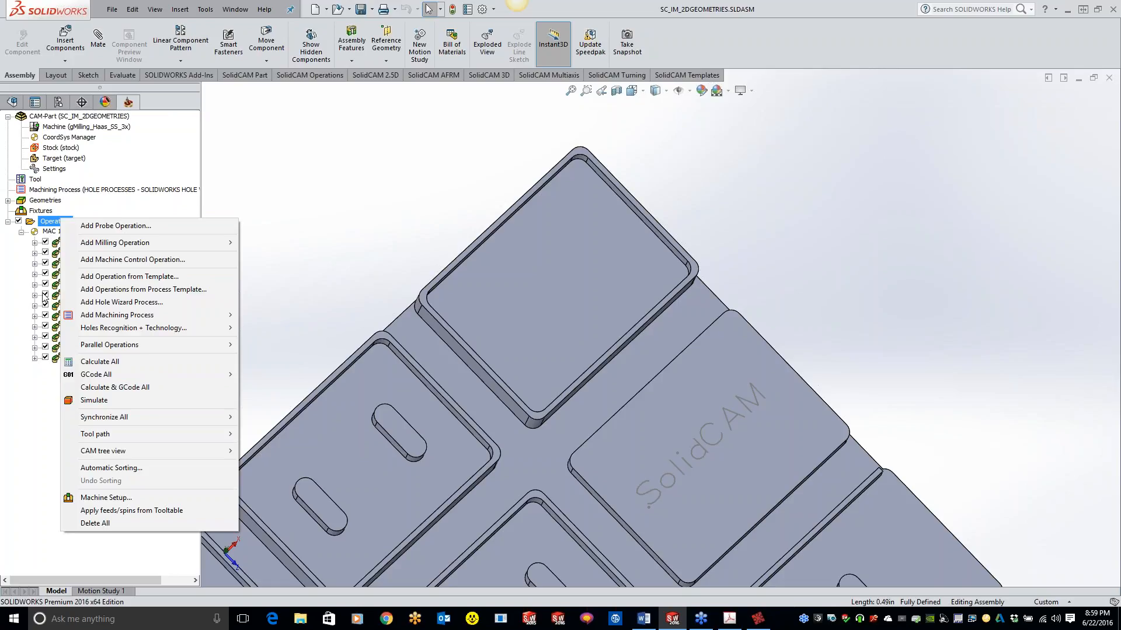
{"action": "mouse_move", "coordinate": [118, 416]}
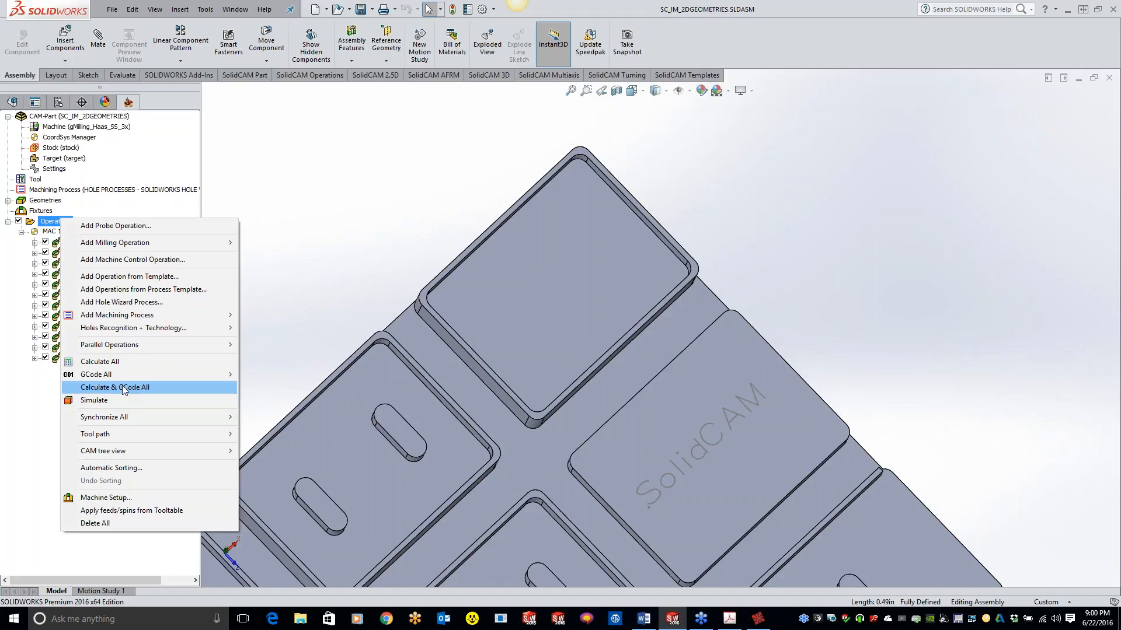
{"action": "left_click", "coordinate": [325, 211]}
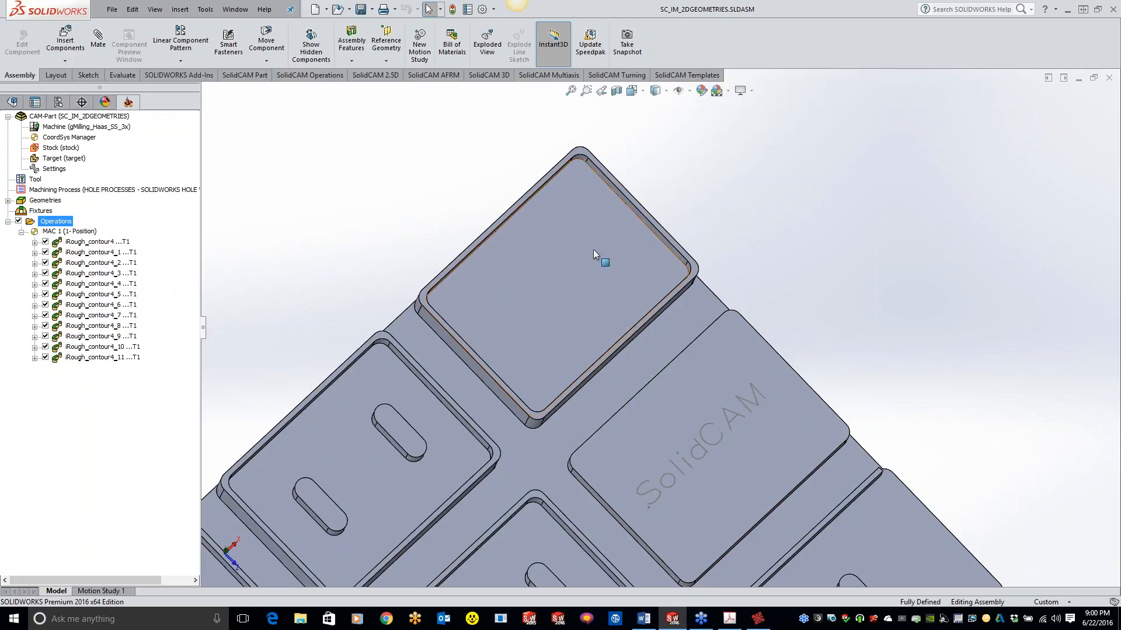
{"action": "right_click", "coordinate": [94, 296]}
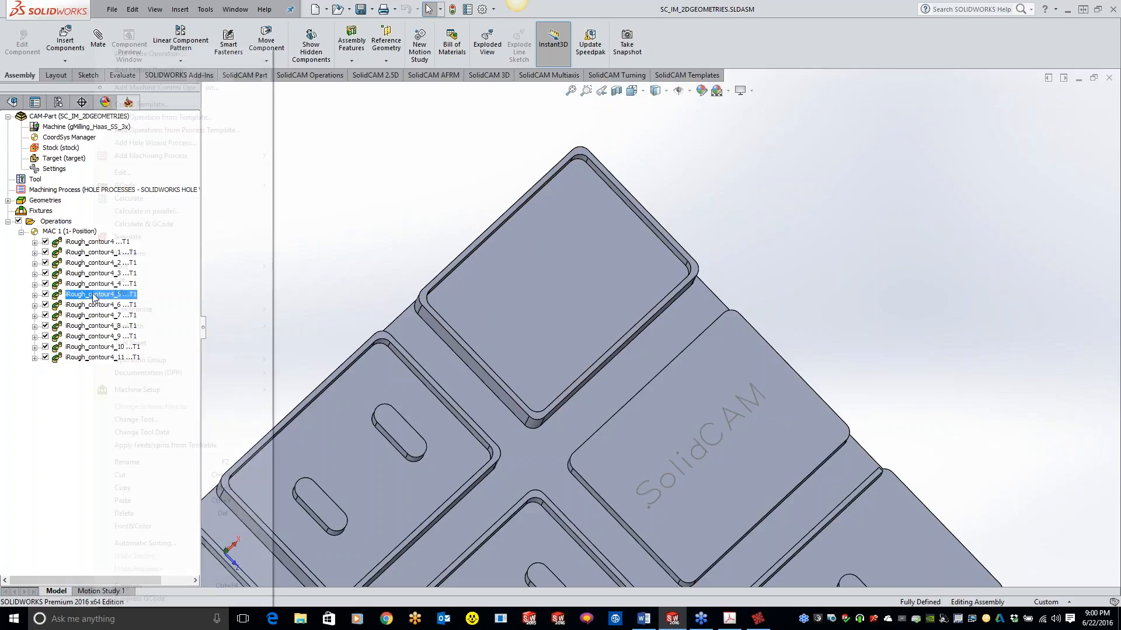
{"action": "left_click", "coordinate": [165, 597]}
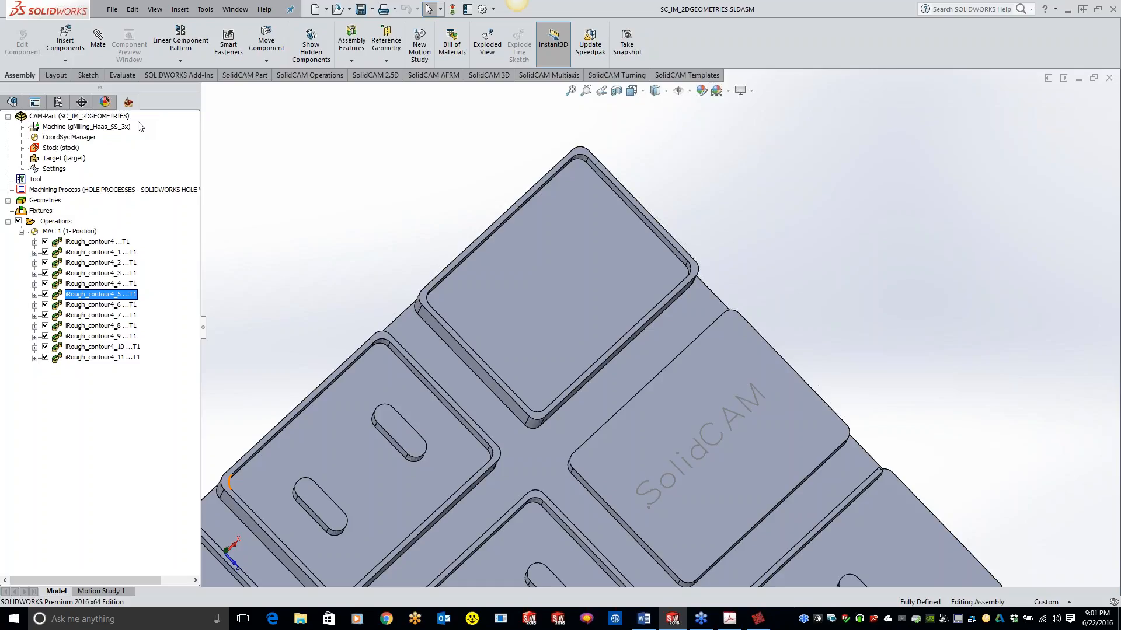
Open the milling part data of SC_IM_2DGEOMETRIES and view the available CNC machine post-processors, keeping gMilling_Haas_SS_3x.
{"action": "double_click", "coordinate": [114, 117]}
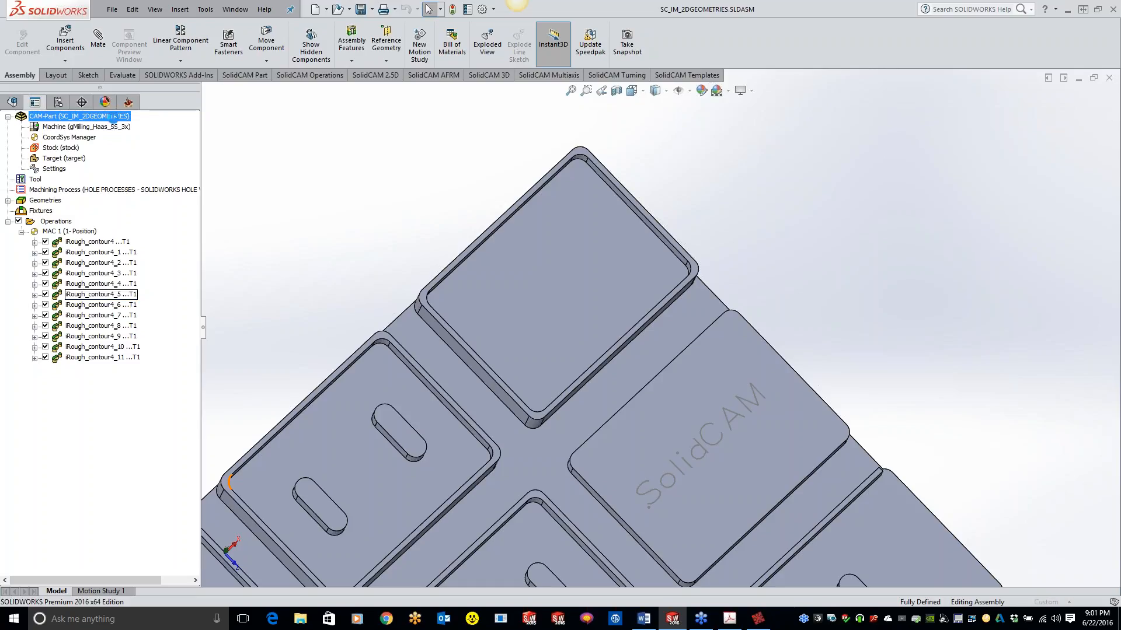
{"action": "left_click", "coordinate": [140, 170]}
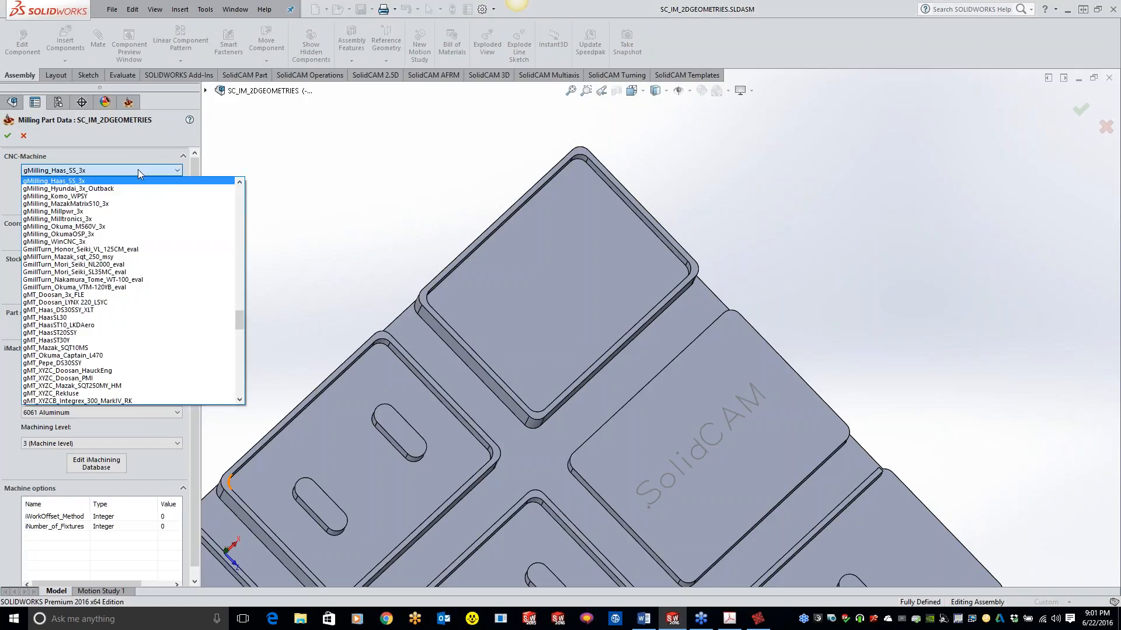
{"action": "left_click", "coordinate": [368, 149]}
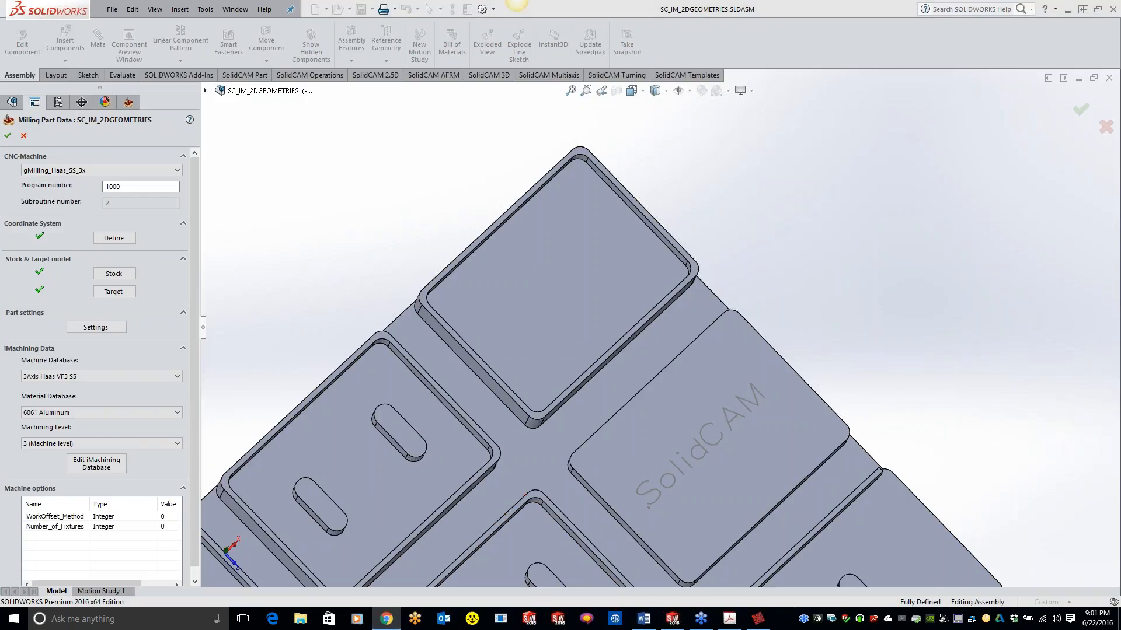
Switch to Chrome and open the Postprocessors page in the Subscription section of the SolidCAM website.
{"action": "left_click", "coordinate": [387, 619]}
{"action": "left_click", "coordinate": [515, 40]}
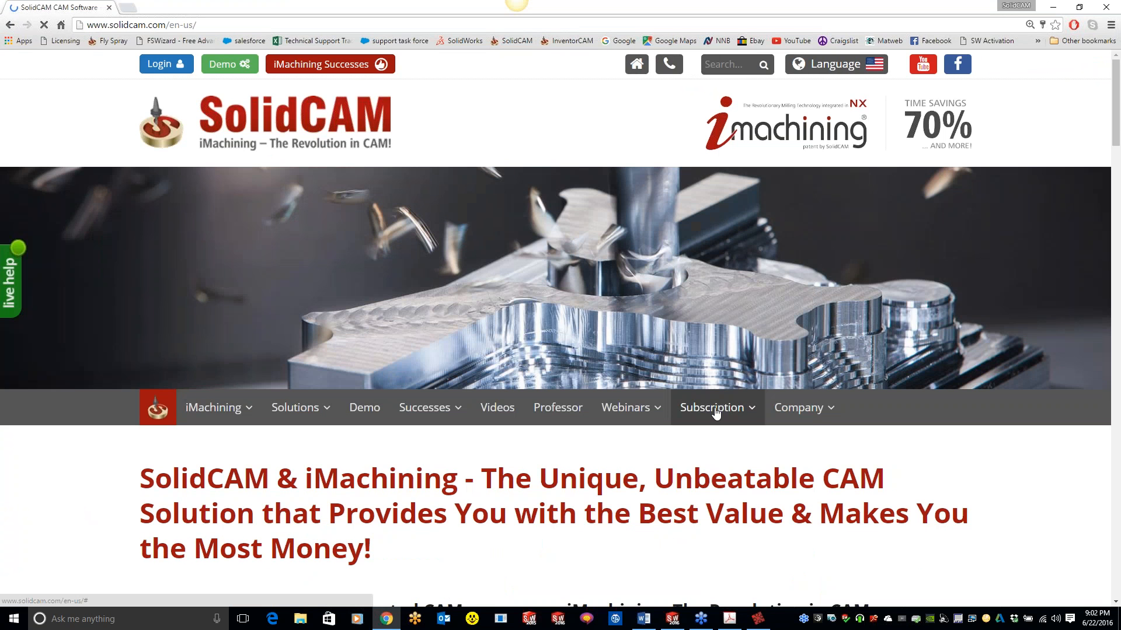
{"action": "mouse_move", "coordinate": [717, 413]}
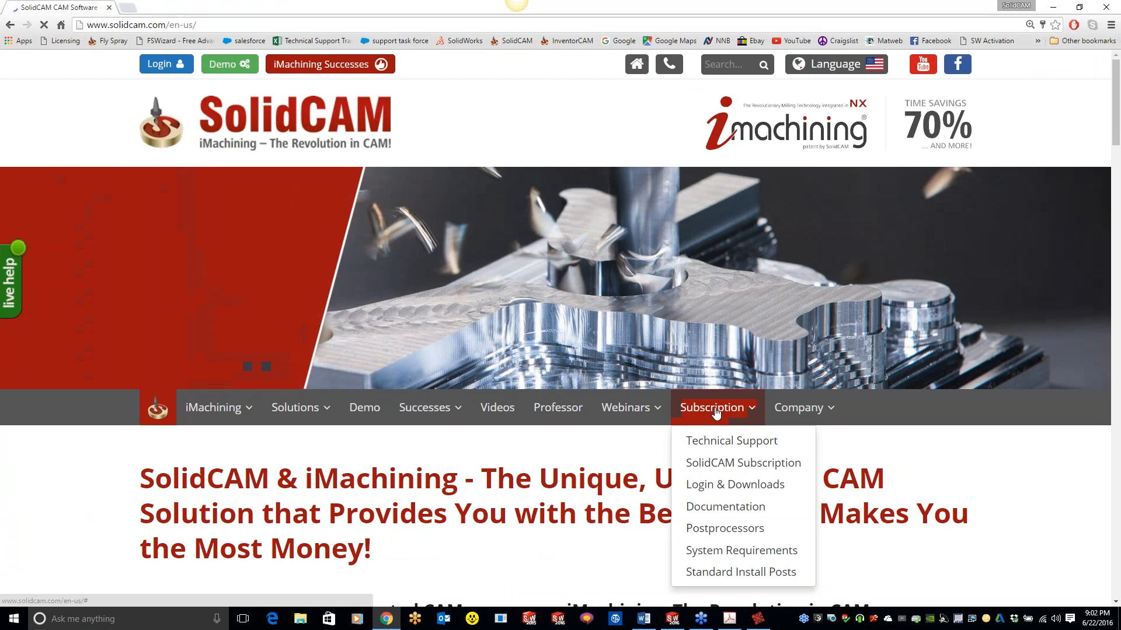
{"action": "left_click", "coordinate": [745, 531]}
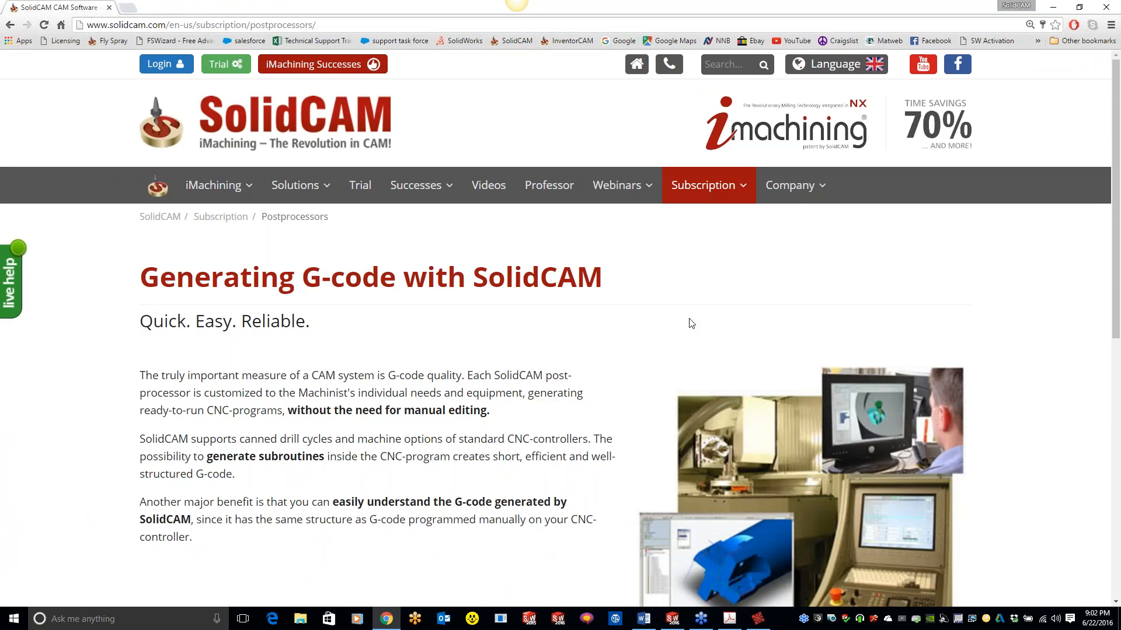
Look through the whole Postprocessors page for access to the post-processor database, reloading the page once.
{"action": "scroll", "coordinate": [691, 320], "scroll_direction": "down", "scroll_amount": 5}
{"action": "scroll", "coordinate": [516, 278], "scroll_direction": "down", "scroll_amount": 2}
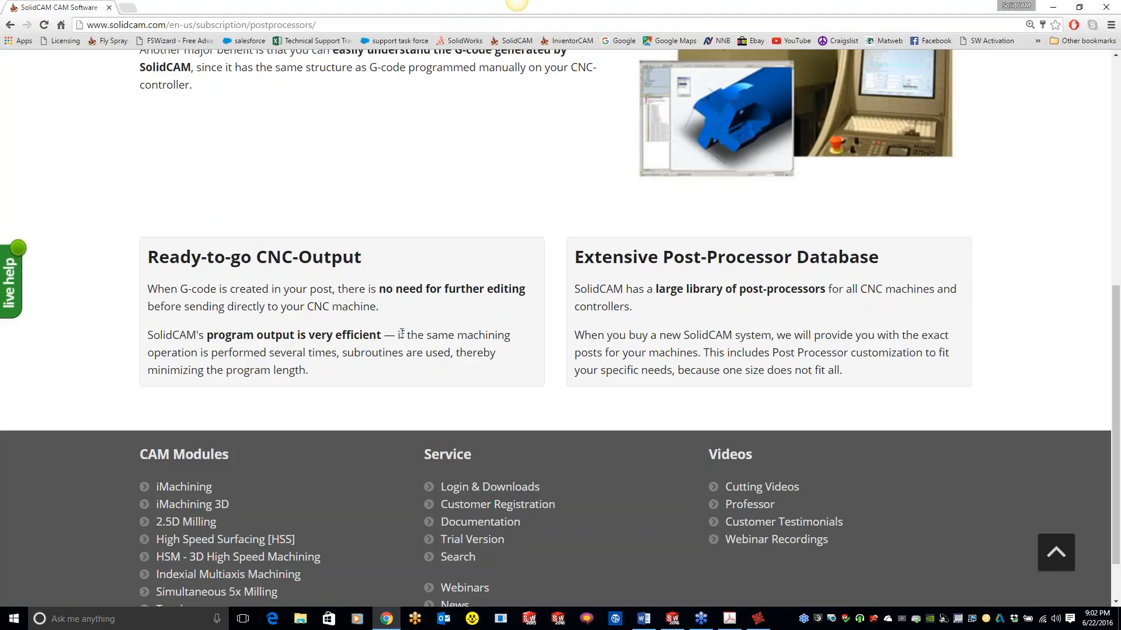
{"action": "scroll", "coordinate": [450, 345], "scroll_direction": "down", "scroll_amount": 1}
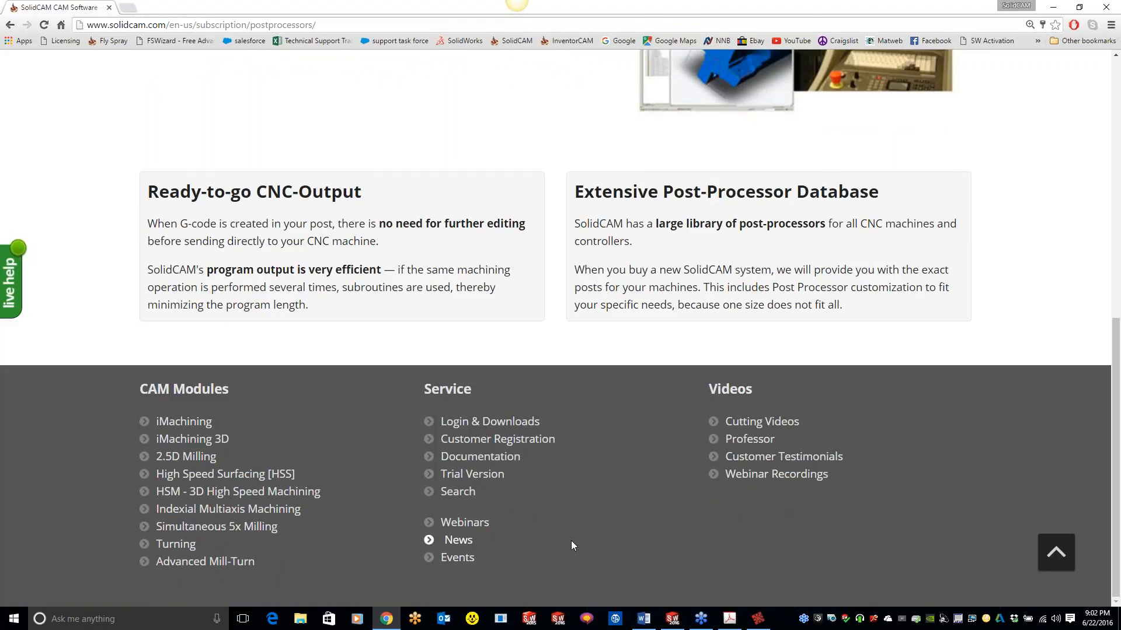
{"action": "scroll", "coordinate": [618, 535], "scroll_direction": "up", "scroll_amount": 4}
{"action": "scroll", "coordinate": [700, 252], "scroll_direction": "up", "scroll_amount": 3}
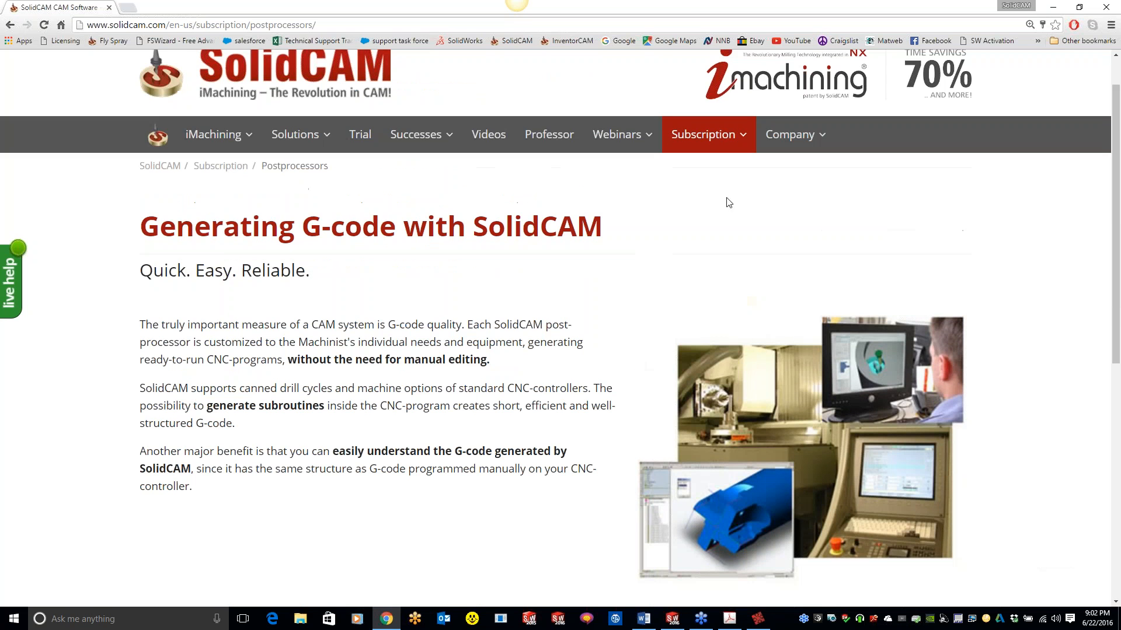
{"action": "left_click", "coordinate": [728, 136]}
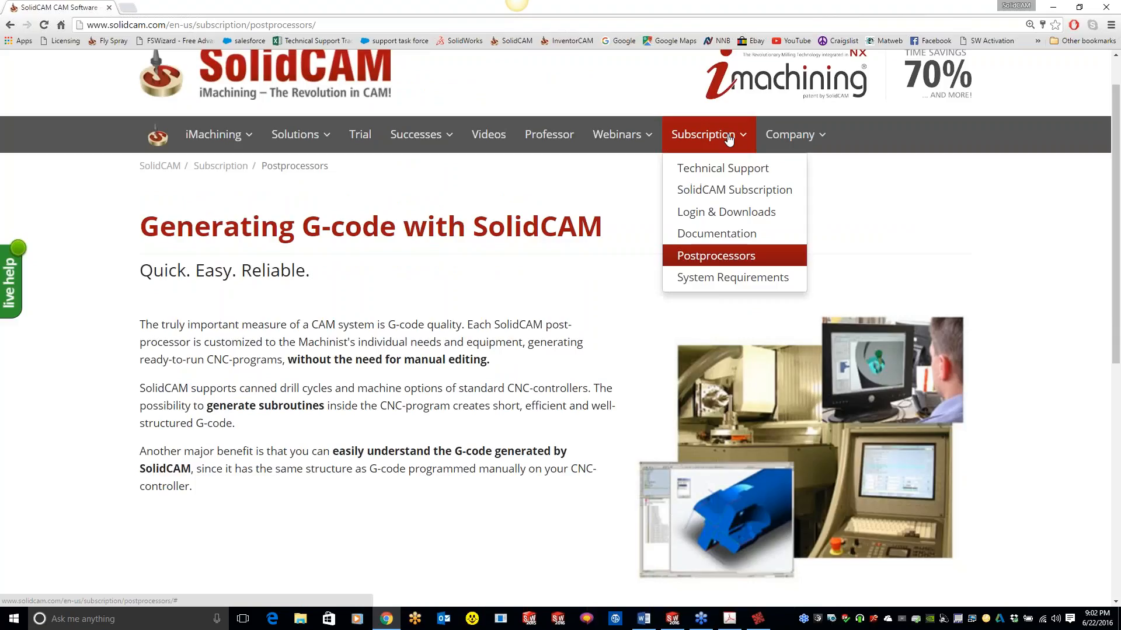
{"action": "left_click", "coordinate": [740, 261]}
{"action": "scroll", "coordinate": [833, 292], "scroll_direction": "down", "scroll_amount": 2}
{"action": "scroll", "coordinate": [706, 315], "scroll_direction": "down", "scroll_amount": 3}
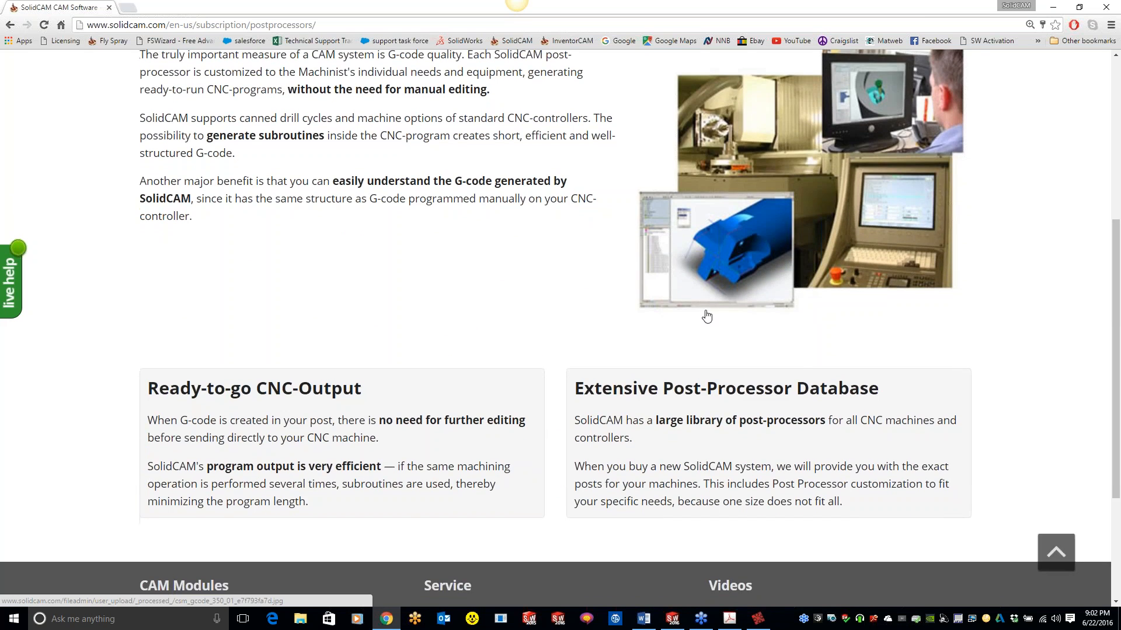
{"action": "scroll", "coordinate": [560, 339], "scroll_direction": "down", "scroll_amount": 2}
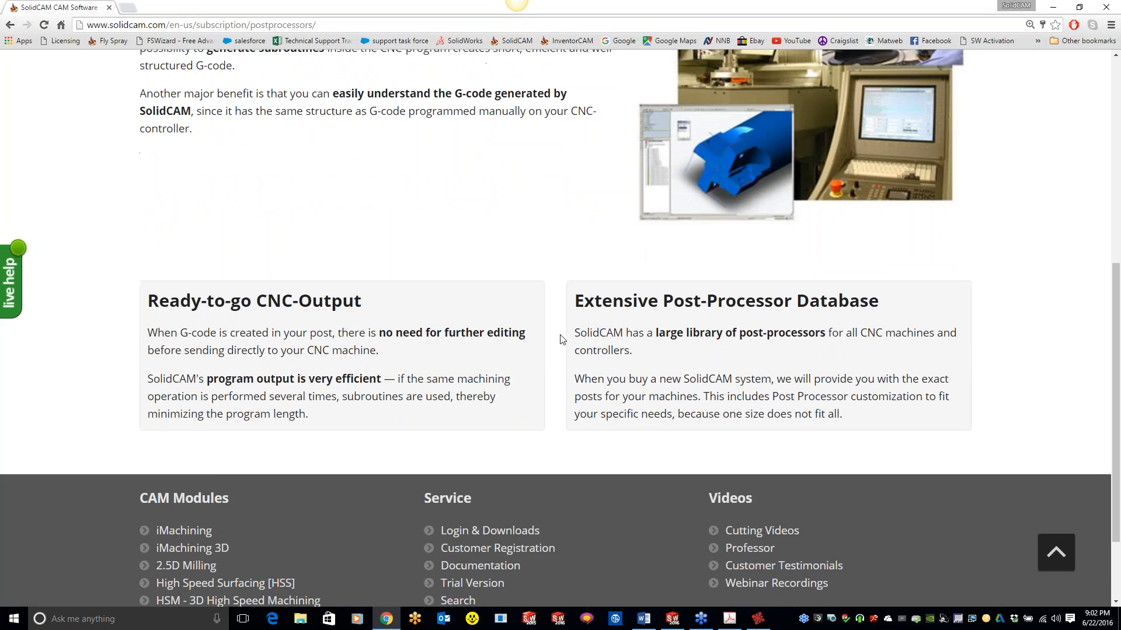
{"action": "scroll", "coordinate": [561, 338], "scroll_direction": "up", "scroll_amount": 4}
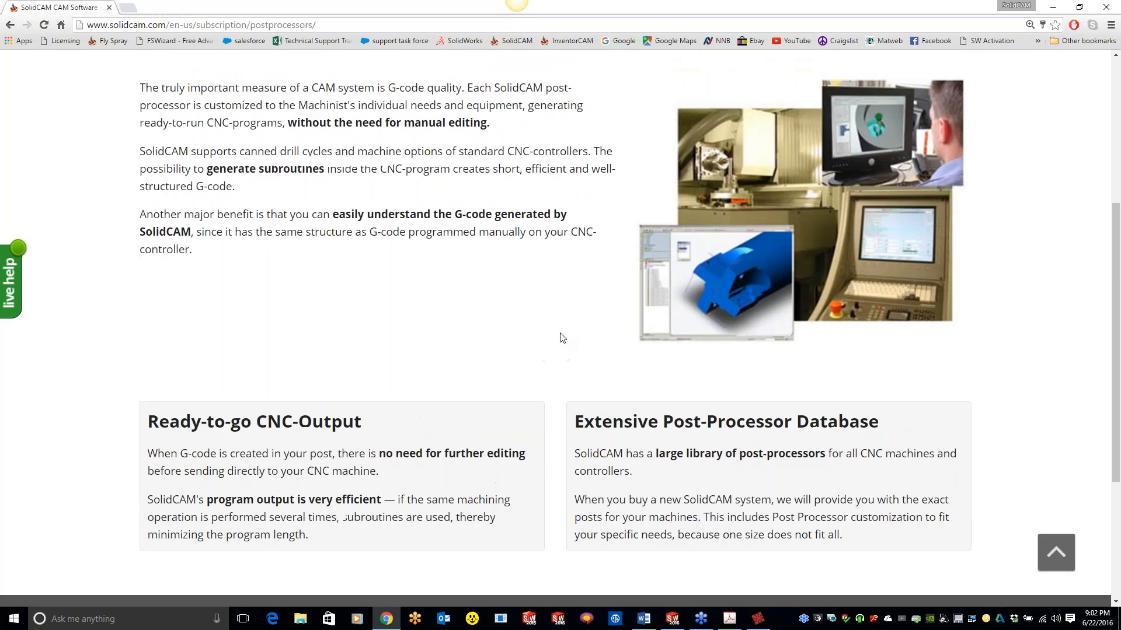
{"action": "scroll", "coordinate": [560, 339], "scroll_direction": "up", "scroll_amount": 3}
Log in to the SolidCAM website with the saved account e-mail and password.
{"action": "left_click", "coordinate": [158, 66]}
{"action": "left_click", "coordinate": [249, 146]}
{"action": "left_click", "coordinate": [249, 146]}
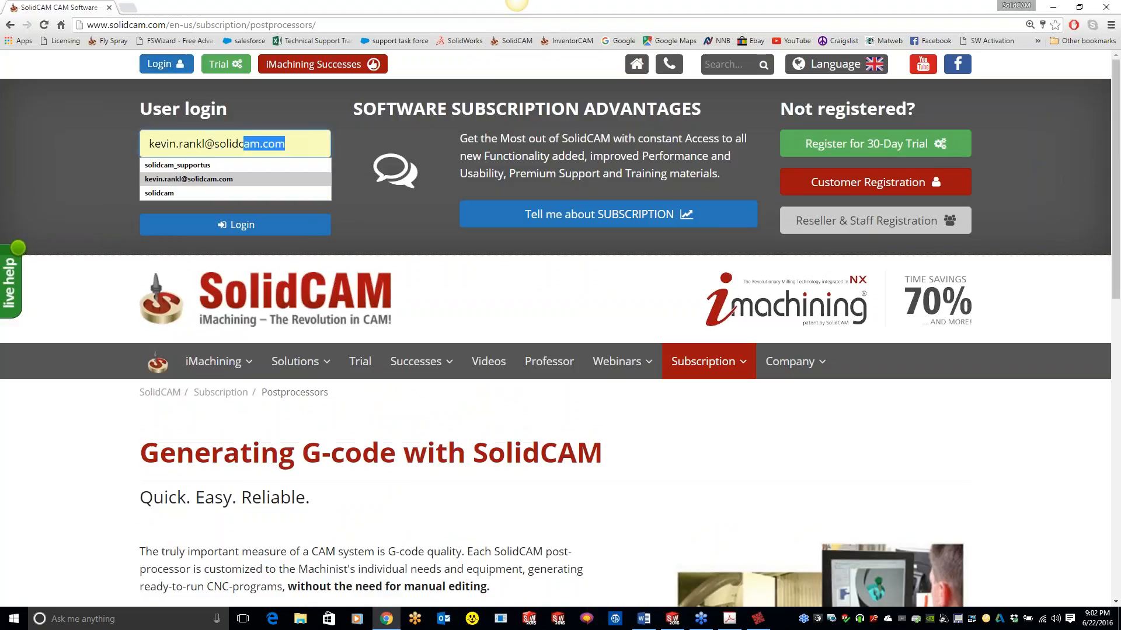
{"action": "left_click", "coordinate": [210, 180]}
{"action": "left_click", "coordinate": [215, 225]}
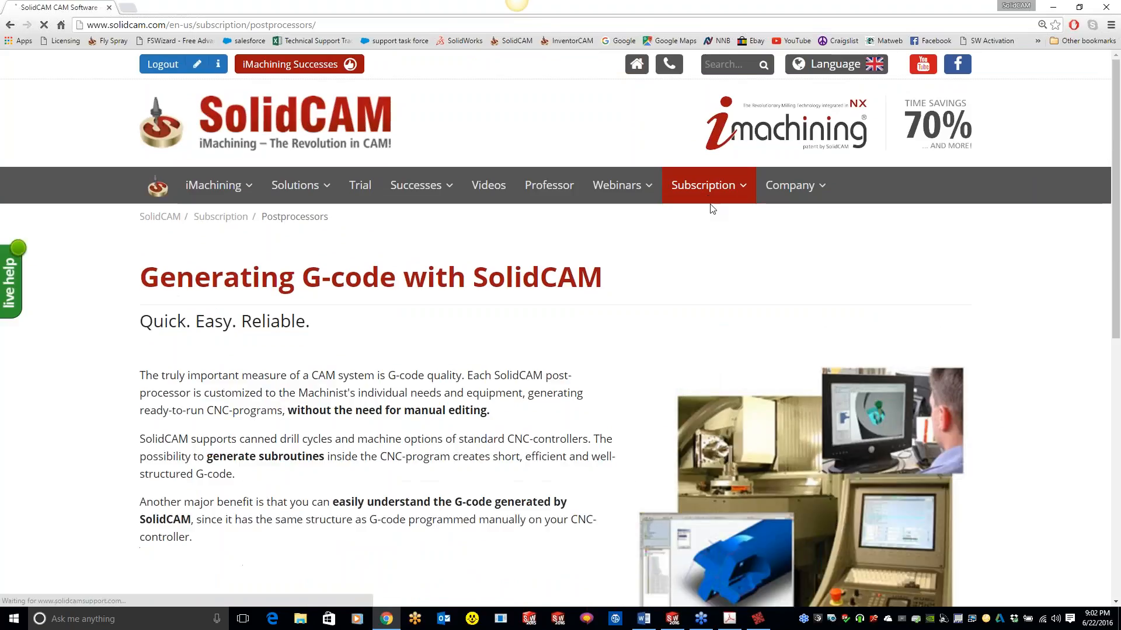
Reopen the Postprocessors page while logged in and examine its content for post-processor resources.
{"action": "left_click", "coordinate": [714, 187]}
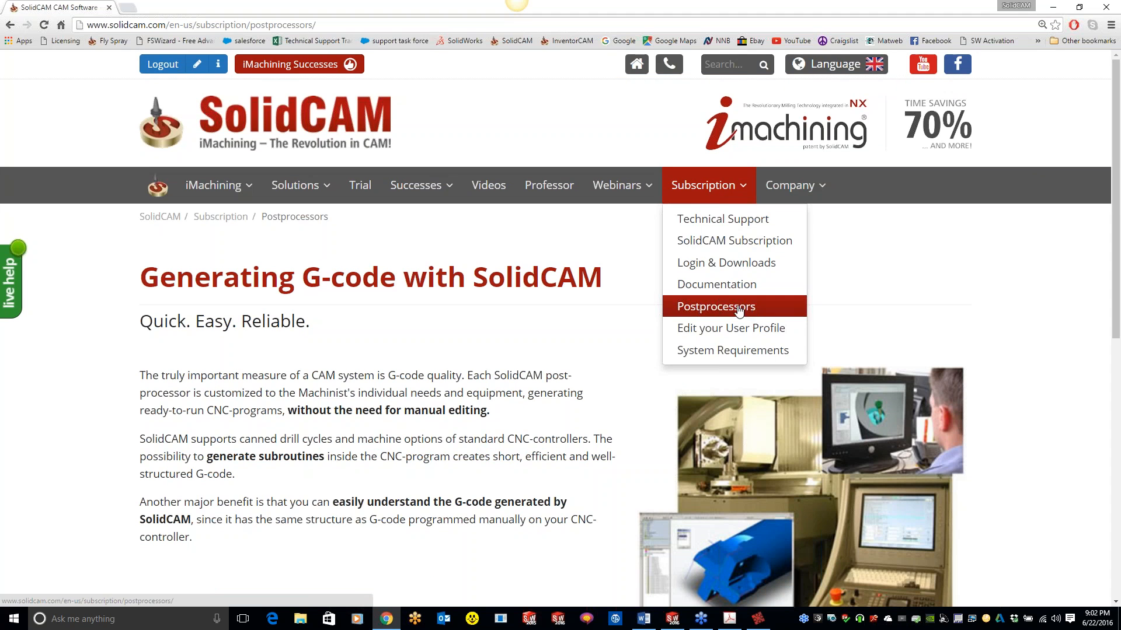
{"action": "left_click", "coordinate": [747, 306]}
{"action": "scroll", "coordinate": [507, 395], "scroll_direction": "down", "scroll_amount": 5}
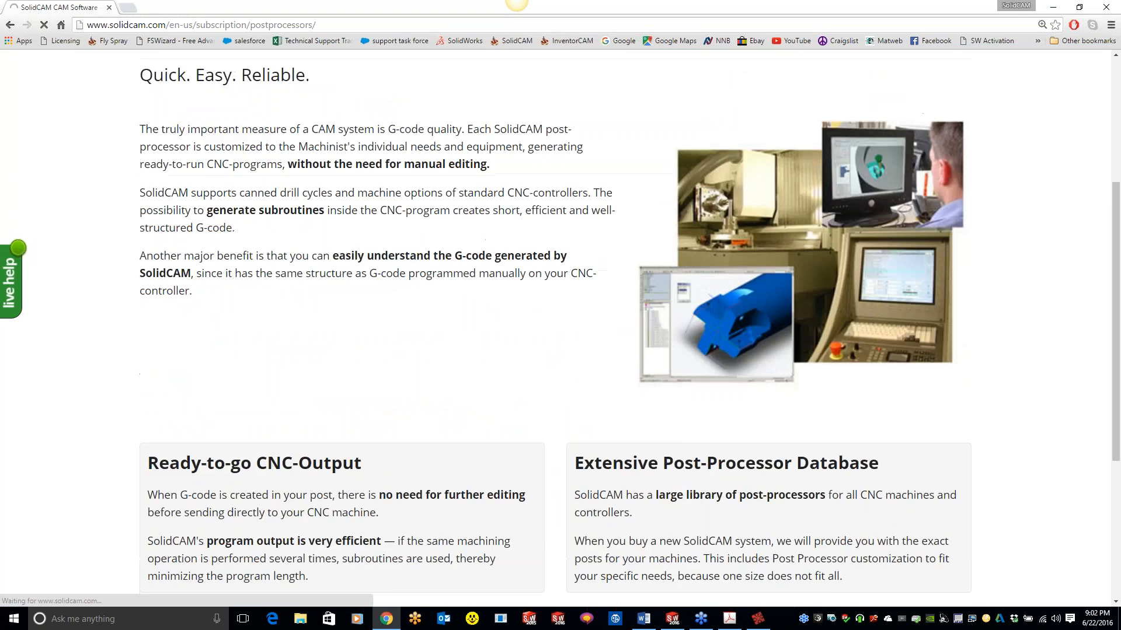
{"action": "scroll", "coordinate": [415, 356], "scroll_direction": "down", "scroll_amount": 7}
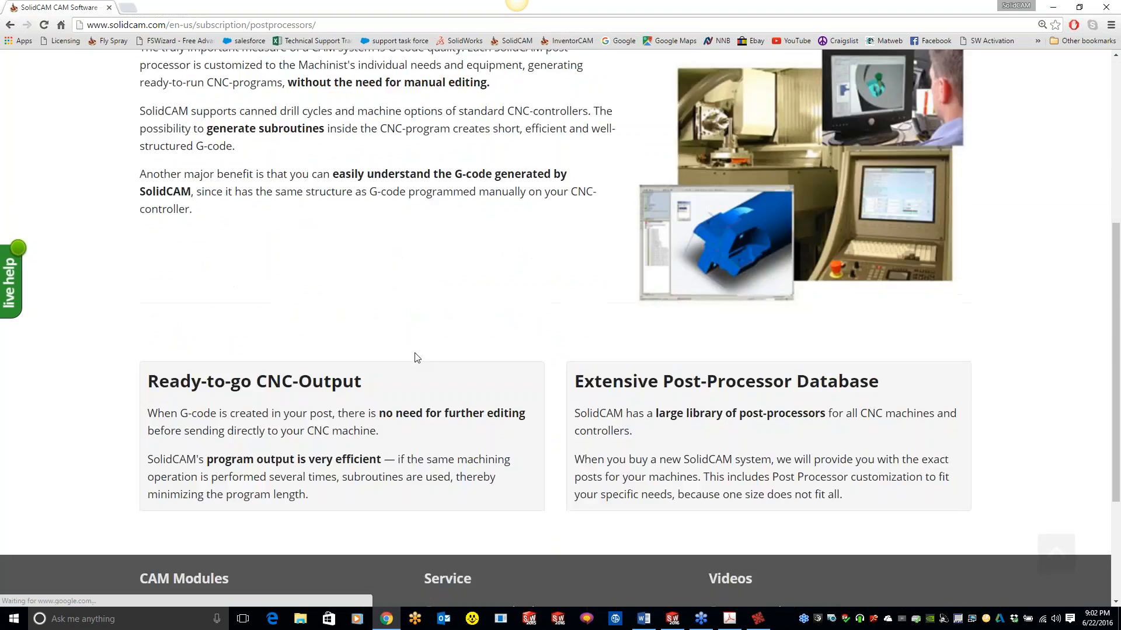
{"action": "scroll", "coordinate": [397, 350], "scroll_direction": "down", "scroll_amount": 2}
{"action": "scroll", "coordinate": [361, 327], "scroll_direction": "up", "scroll_amount": 4}
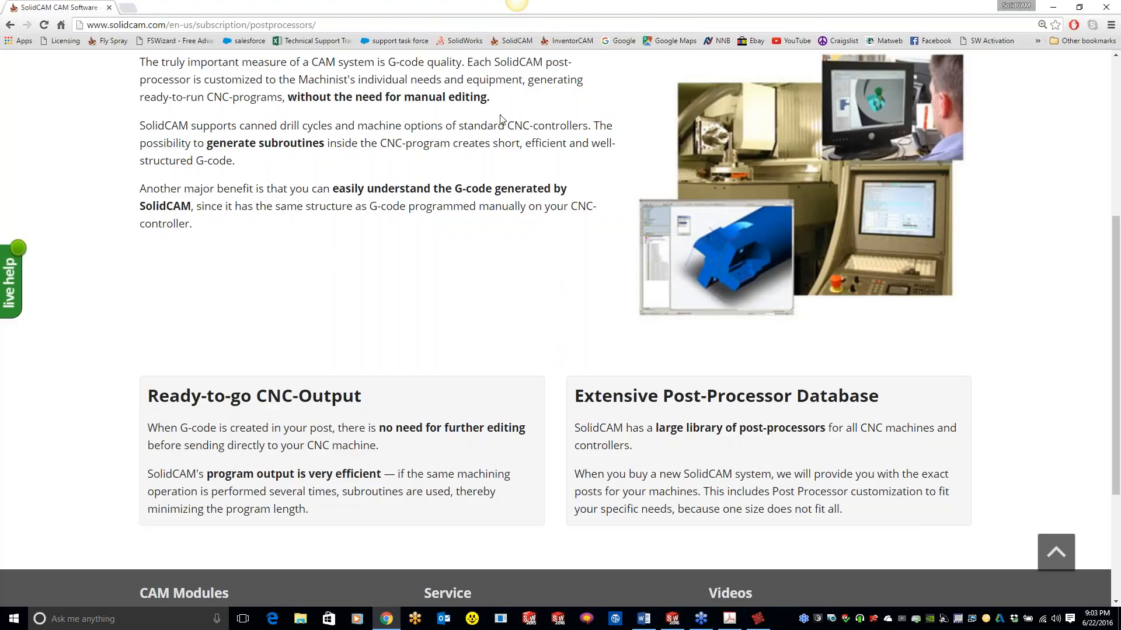
Switch back to SOLIDWORKS and return to the milling part data of SC_IM_2DGEOMETRIES.
{"action": "left_click", "coordinate": [673, 619]}
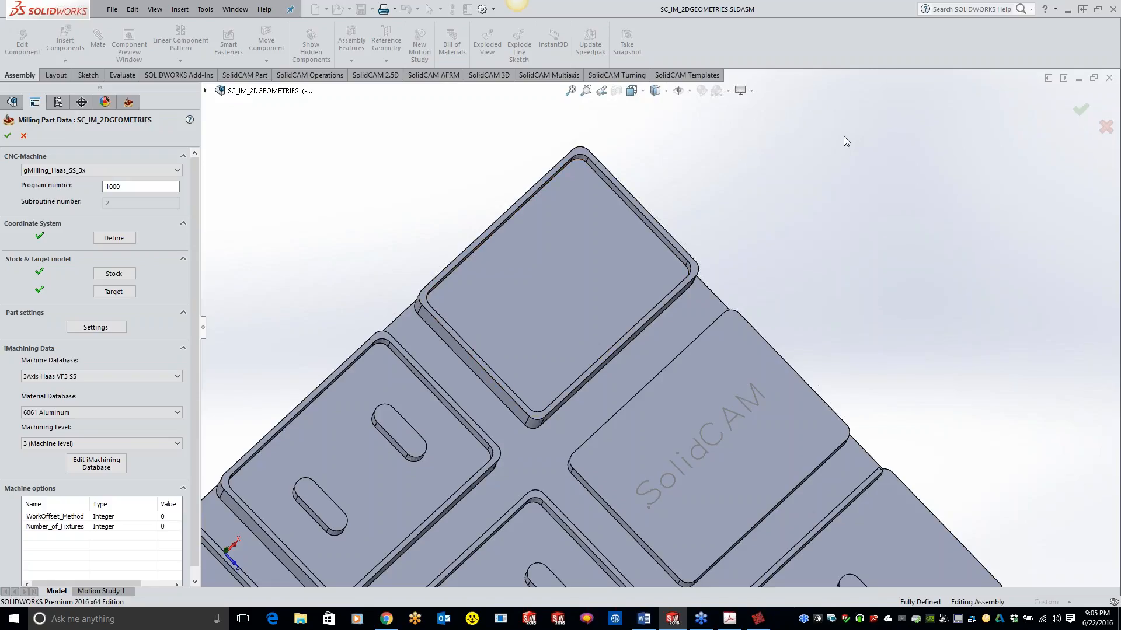
{"action": "left_click", "coordinate": [1089, 70]}
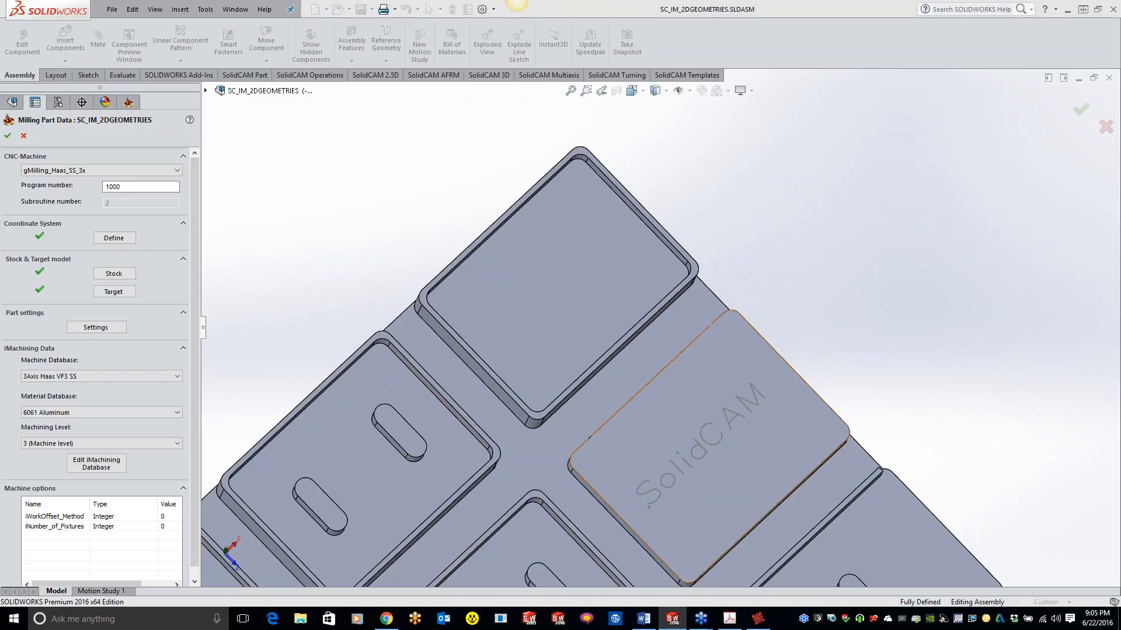